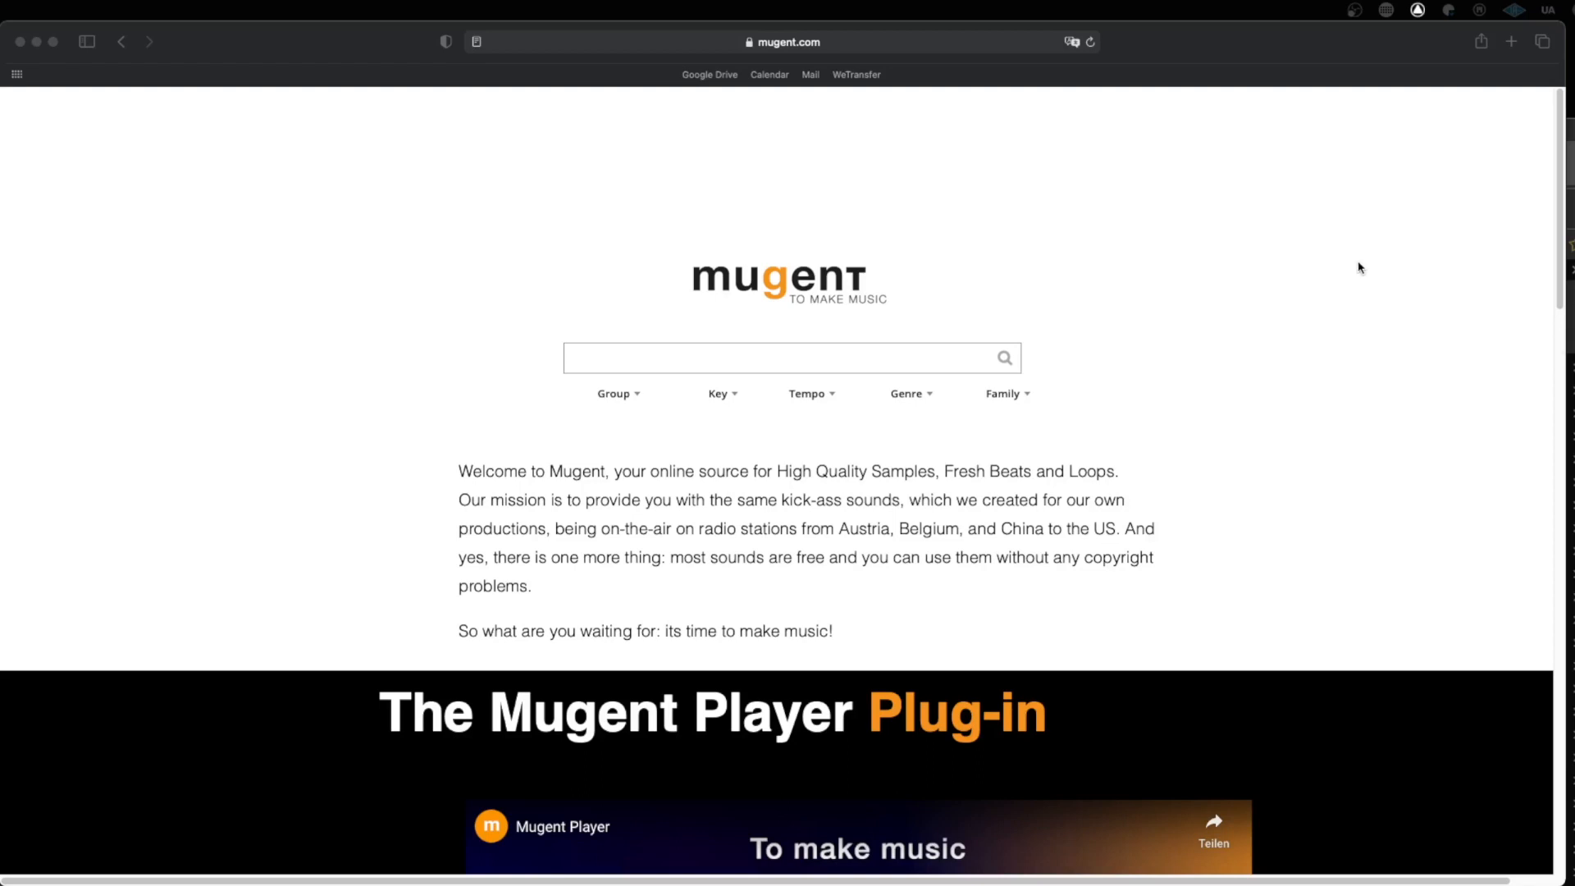
# Filter the sound library by the beat group and download House Music Beat 124bpm after previewing it
pyautogui.click(598, 394)
pyautogui.click(584, 496)
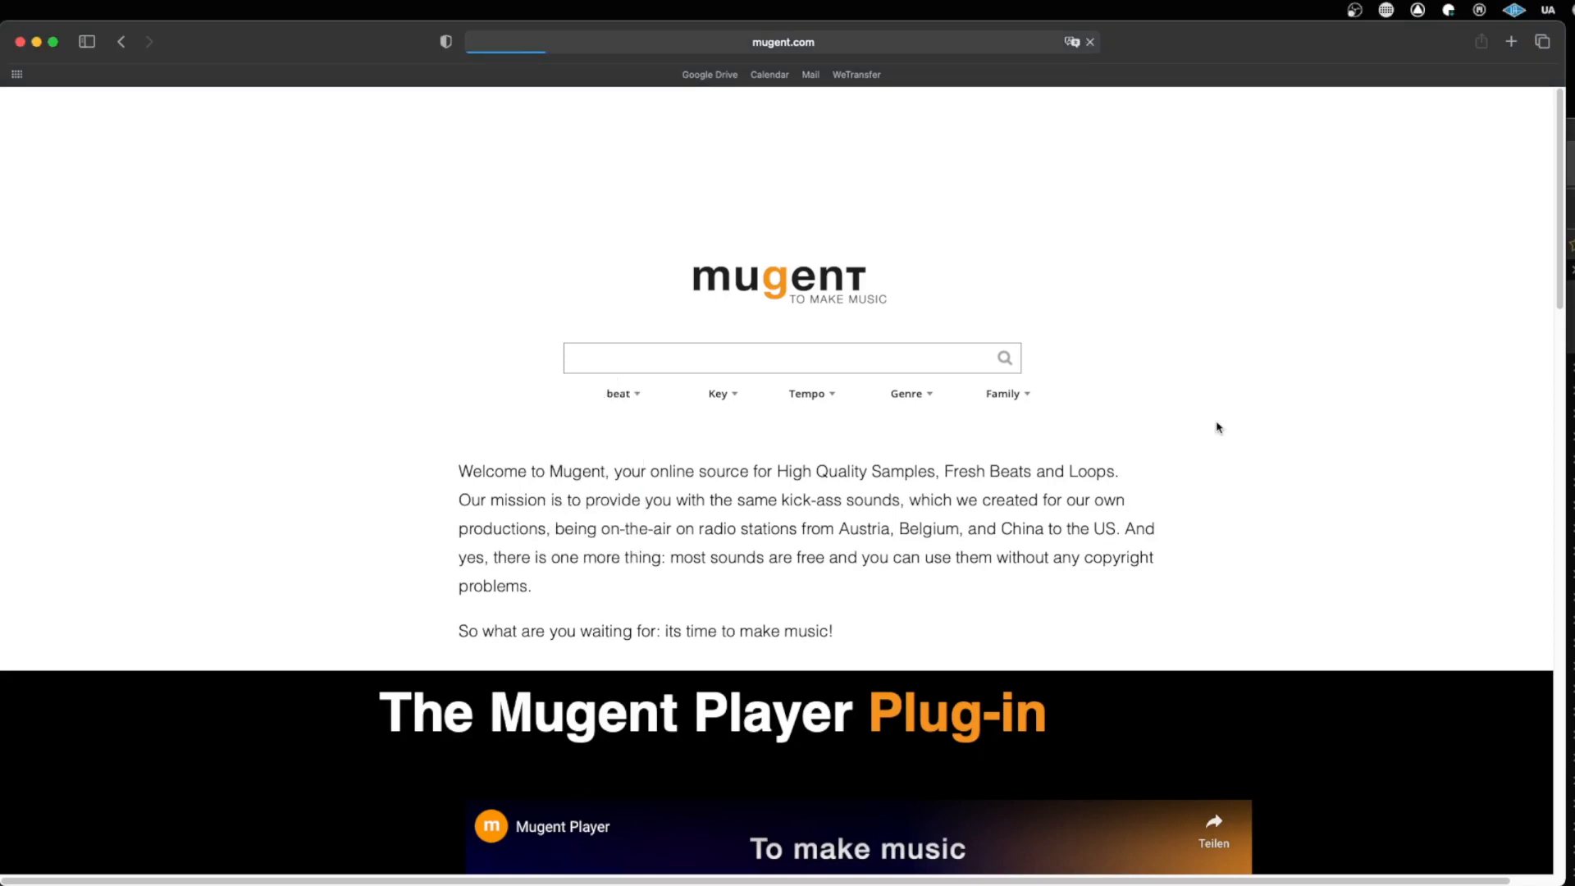
pyautogui.click(393, 328)
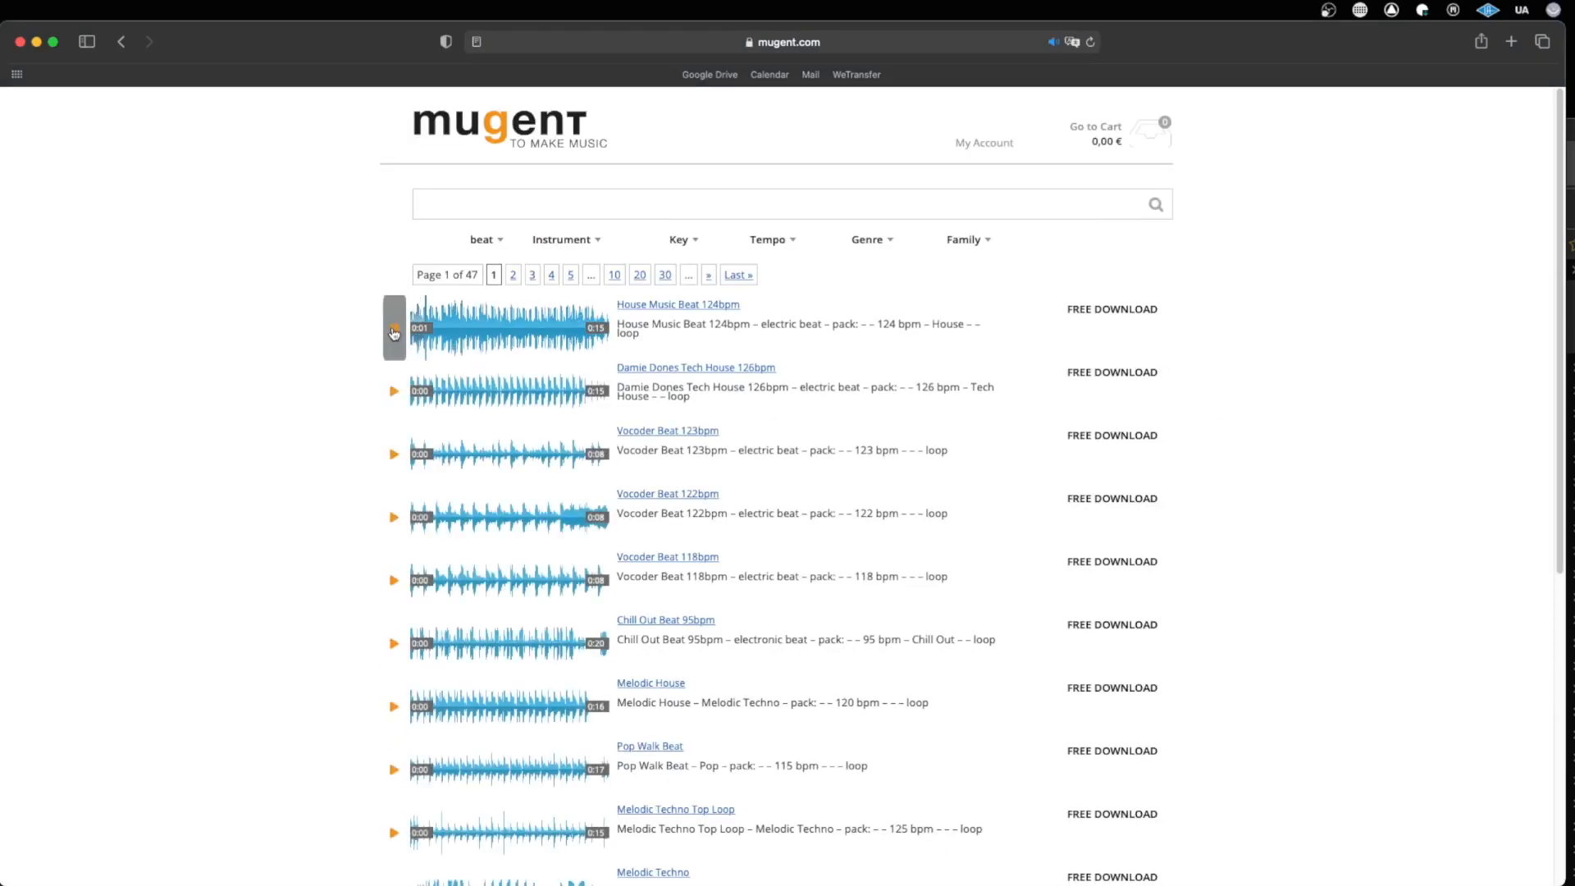
pyautogui.click(1095, 312)
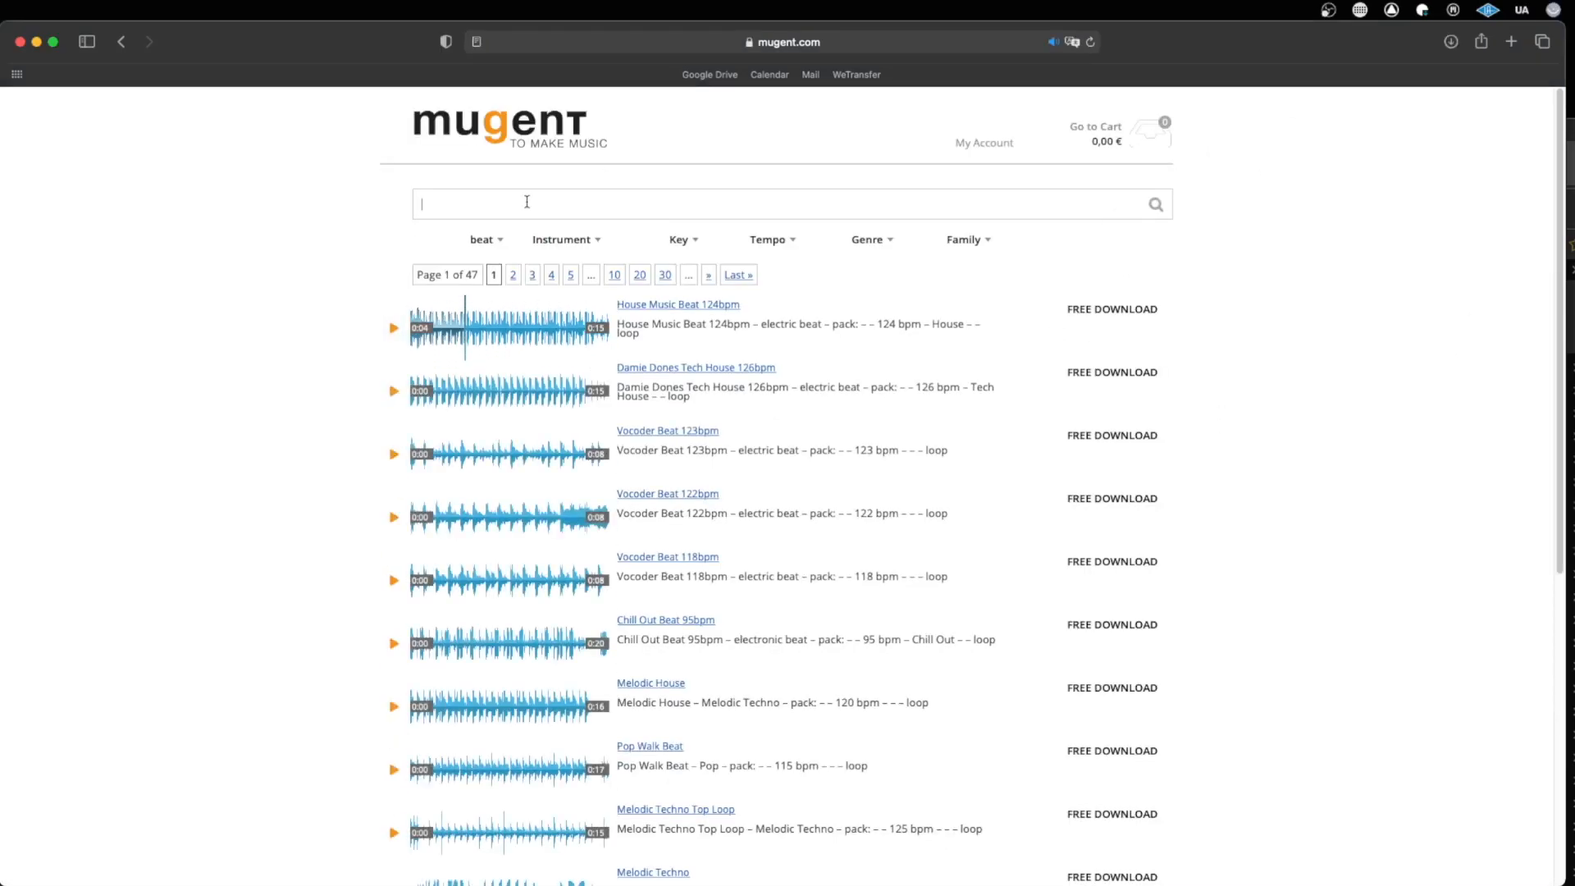
# Switch the group filter to vox and preview the Vocal Chop Long Ah G sample
pyautogui.click(482, 239)
pyautogui.scroll(-5, 473, 393)
pyautogui.click(470, 400)
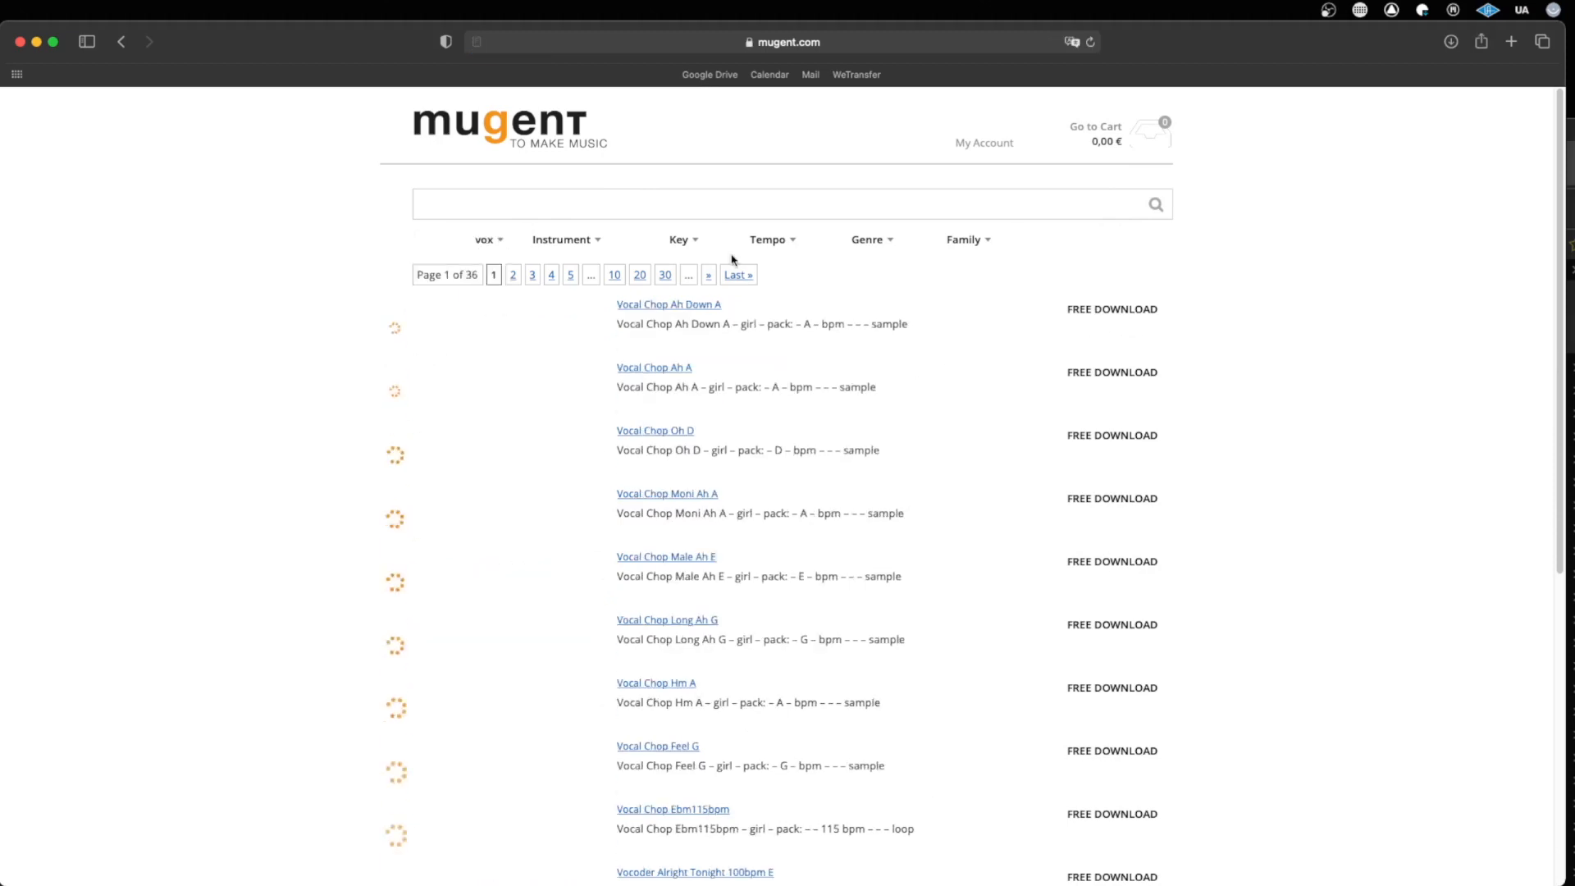
pyautogui.click(391, 647)
pyautogui.scroll(-6, 392, 648)
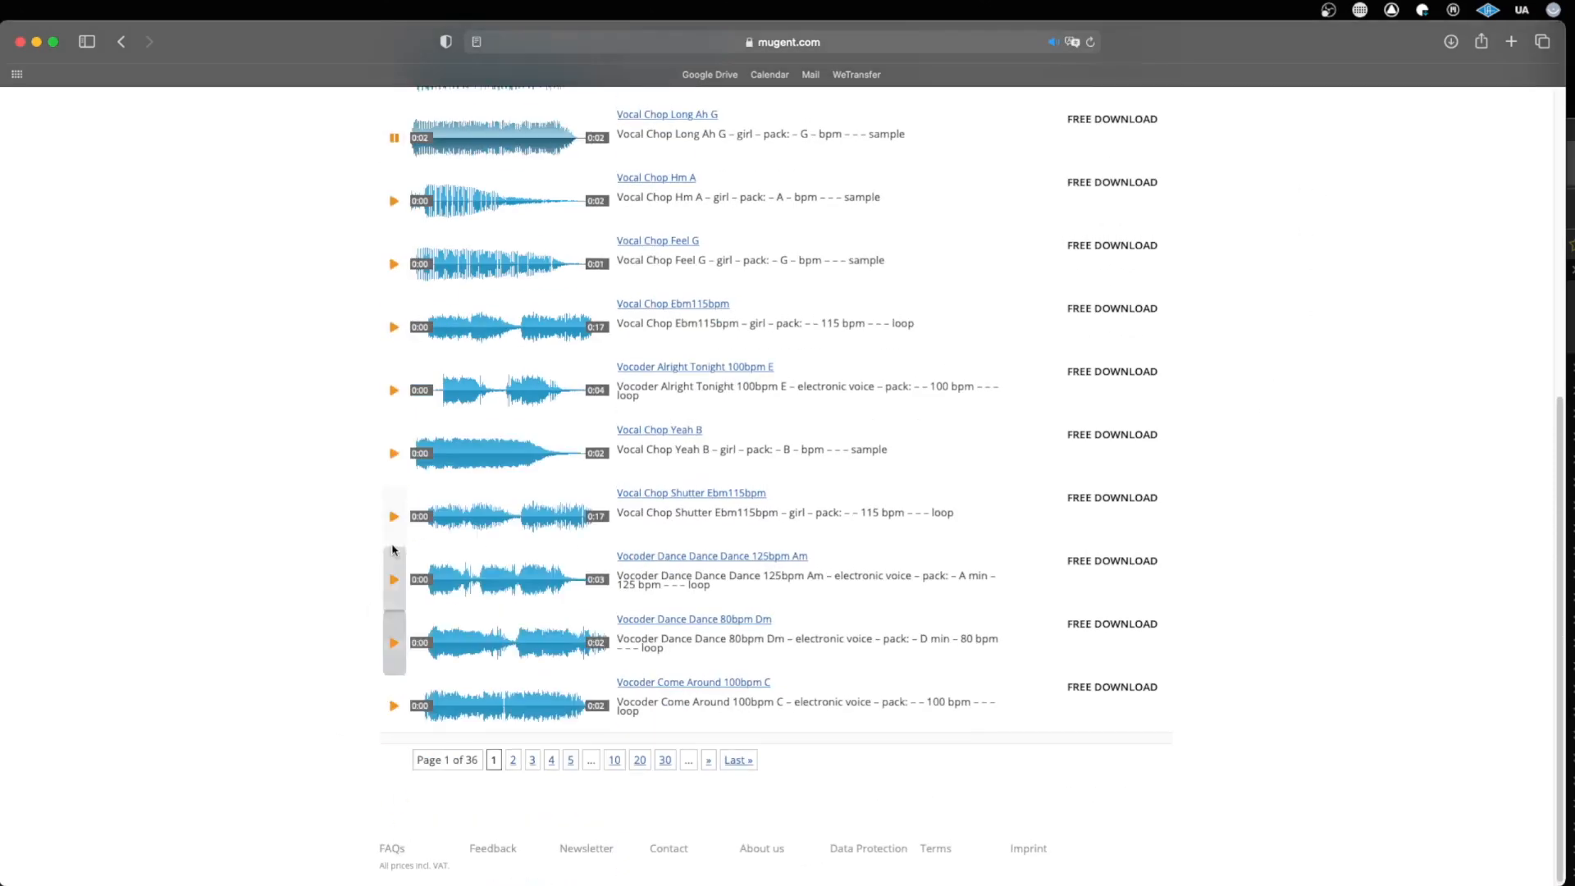
# Narrow the vox sounds to the man instrument
pyautogui.scroll(6, 663, 644)
pyautogui.click(564, 248)
pyautogui.scroll(-2, 563, 377)
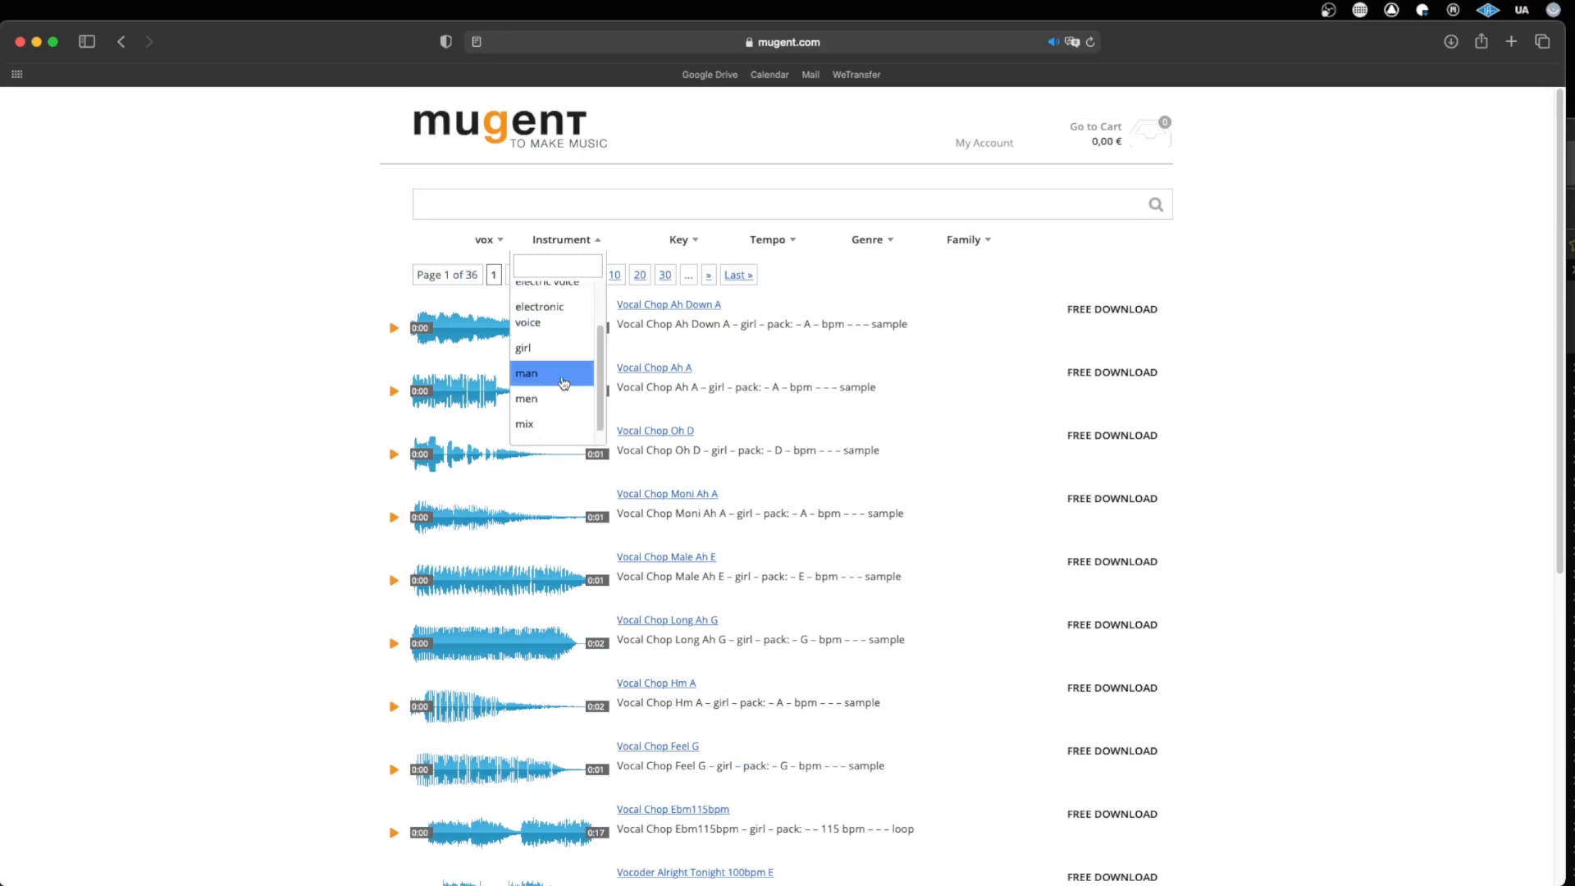
pyautogui.click(563, 379)
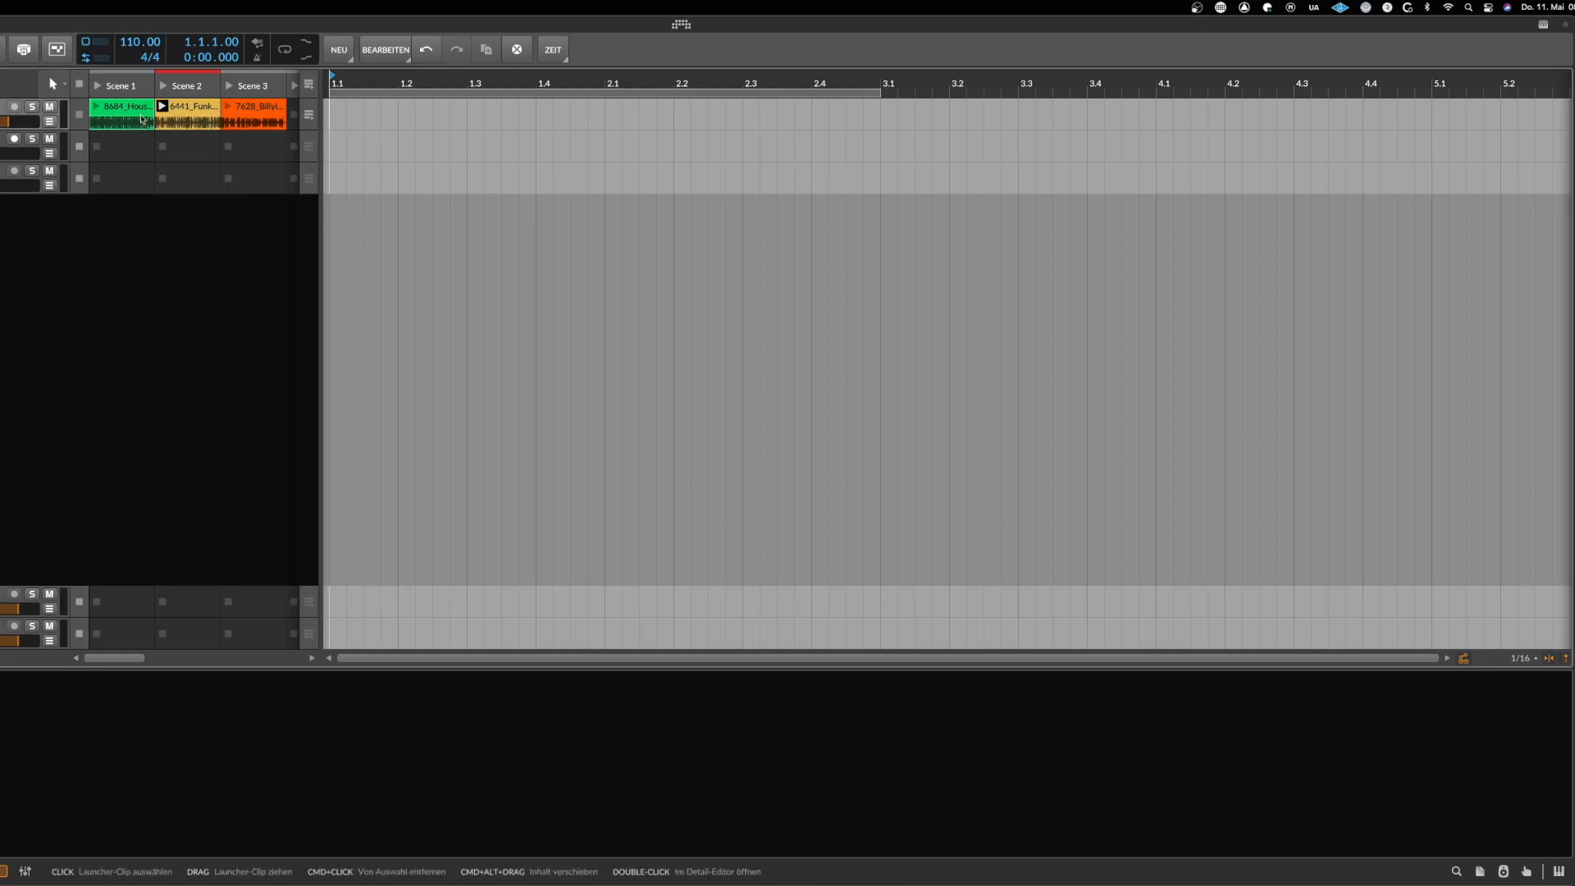
pyautogui.click(118, 121)
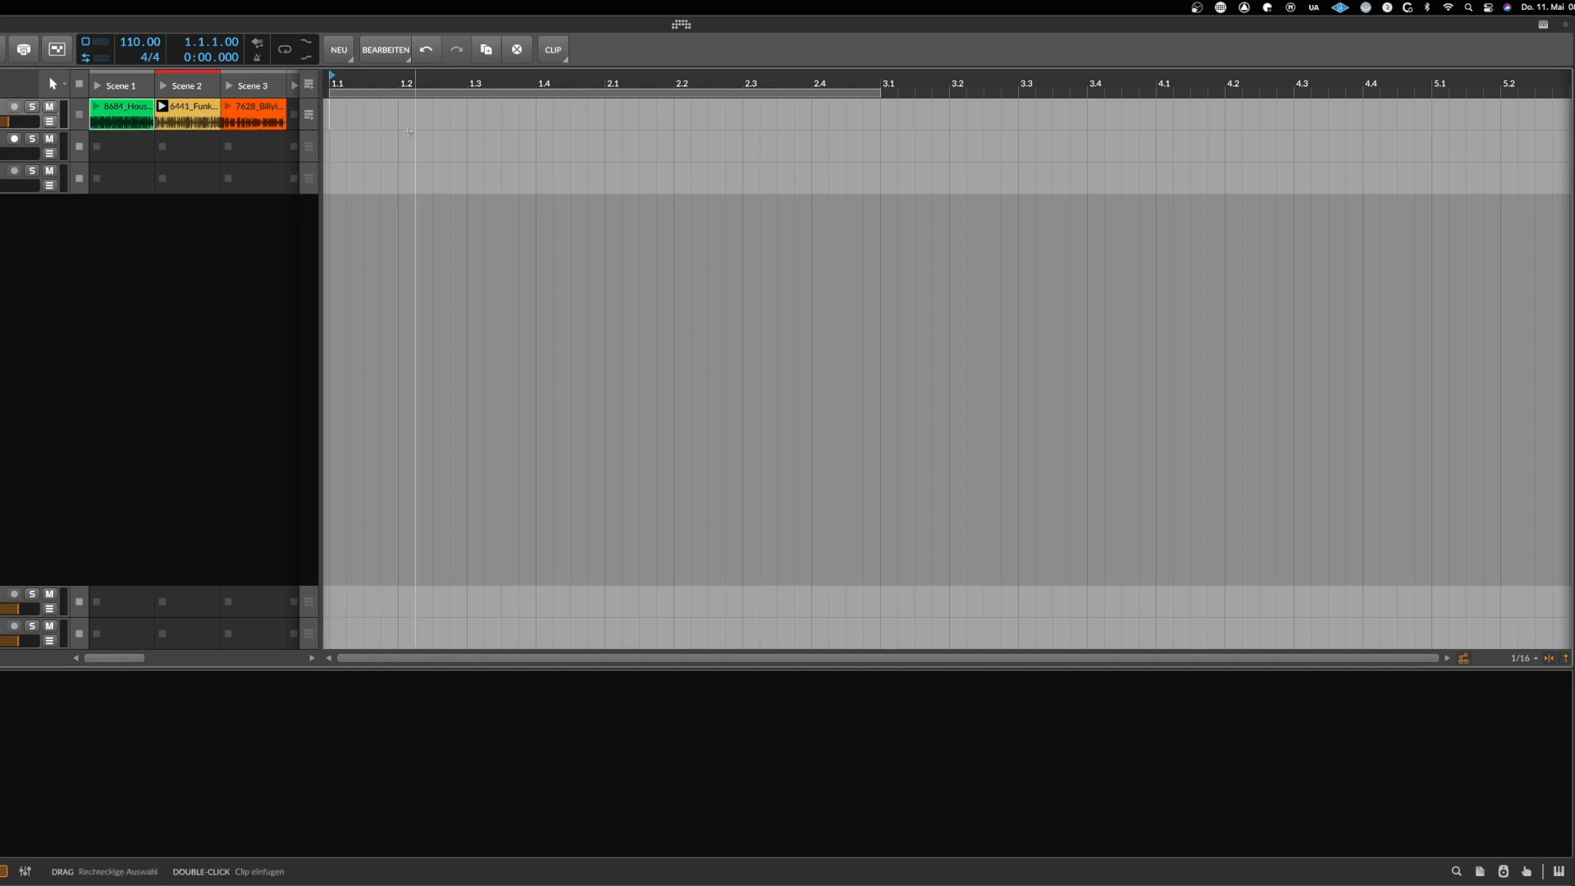
pyautogui.moveTo(707, 100); pyautogui.dragTo(1189, 180)
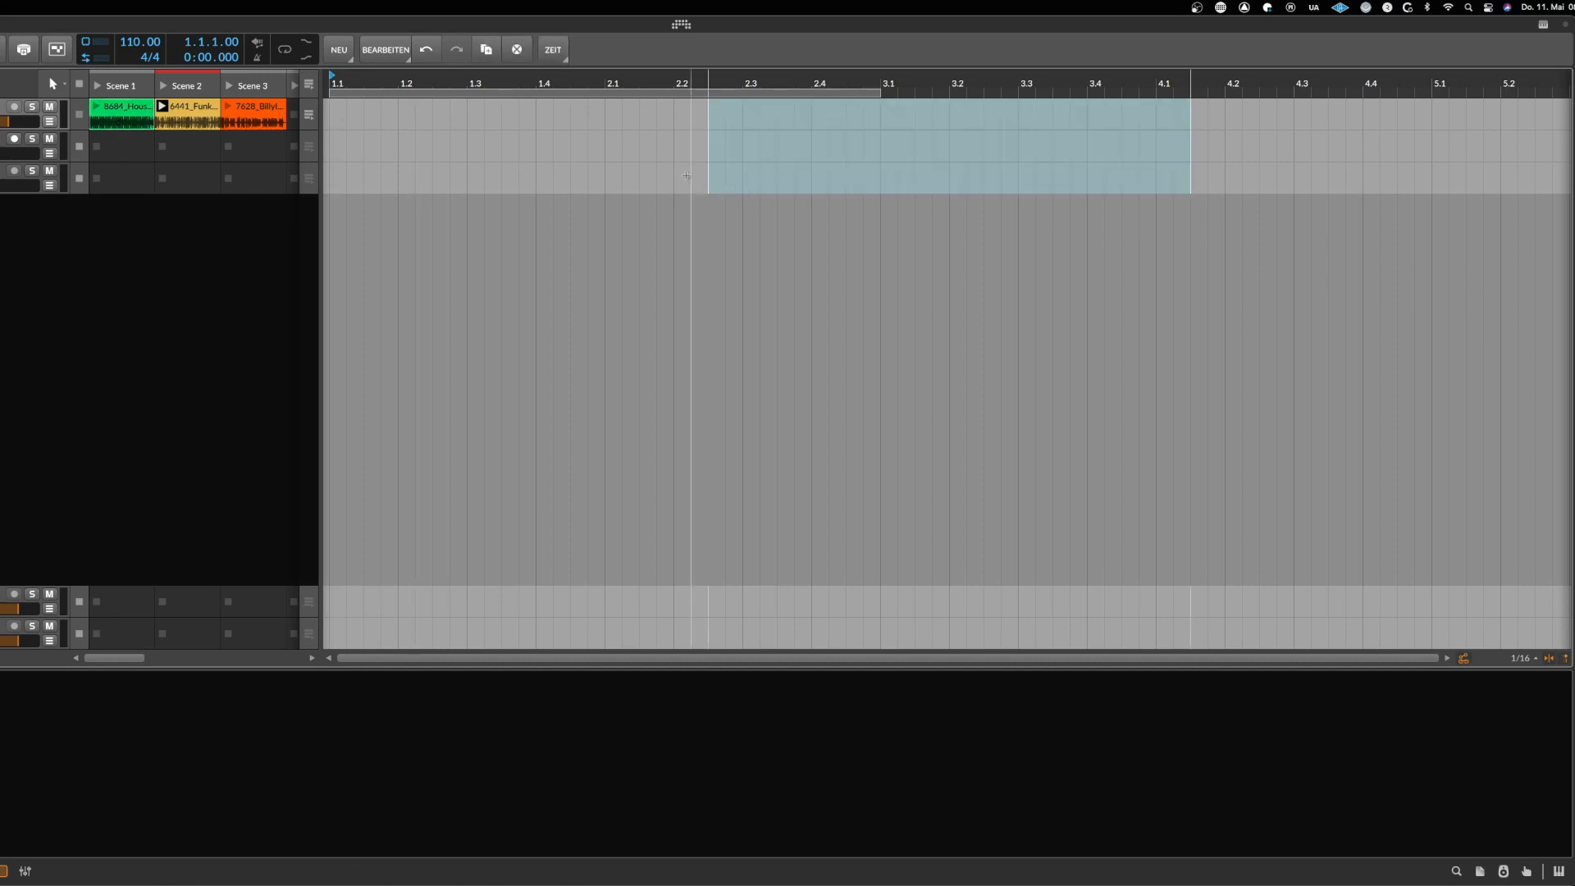
pyautogui.click(657, 237)
pyautogui.click(116, 112)
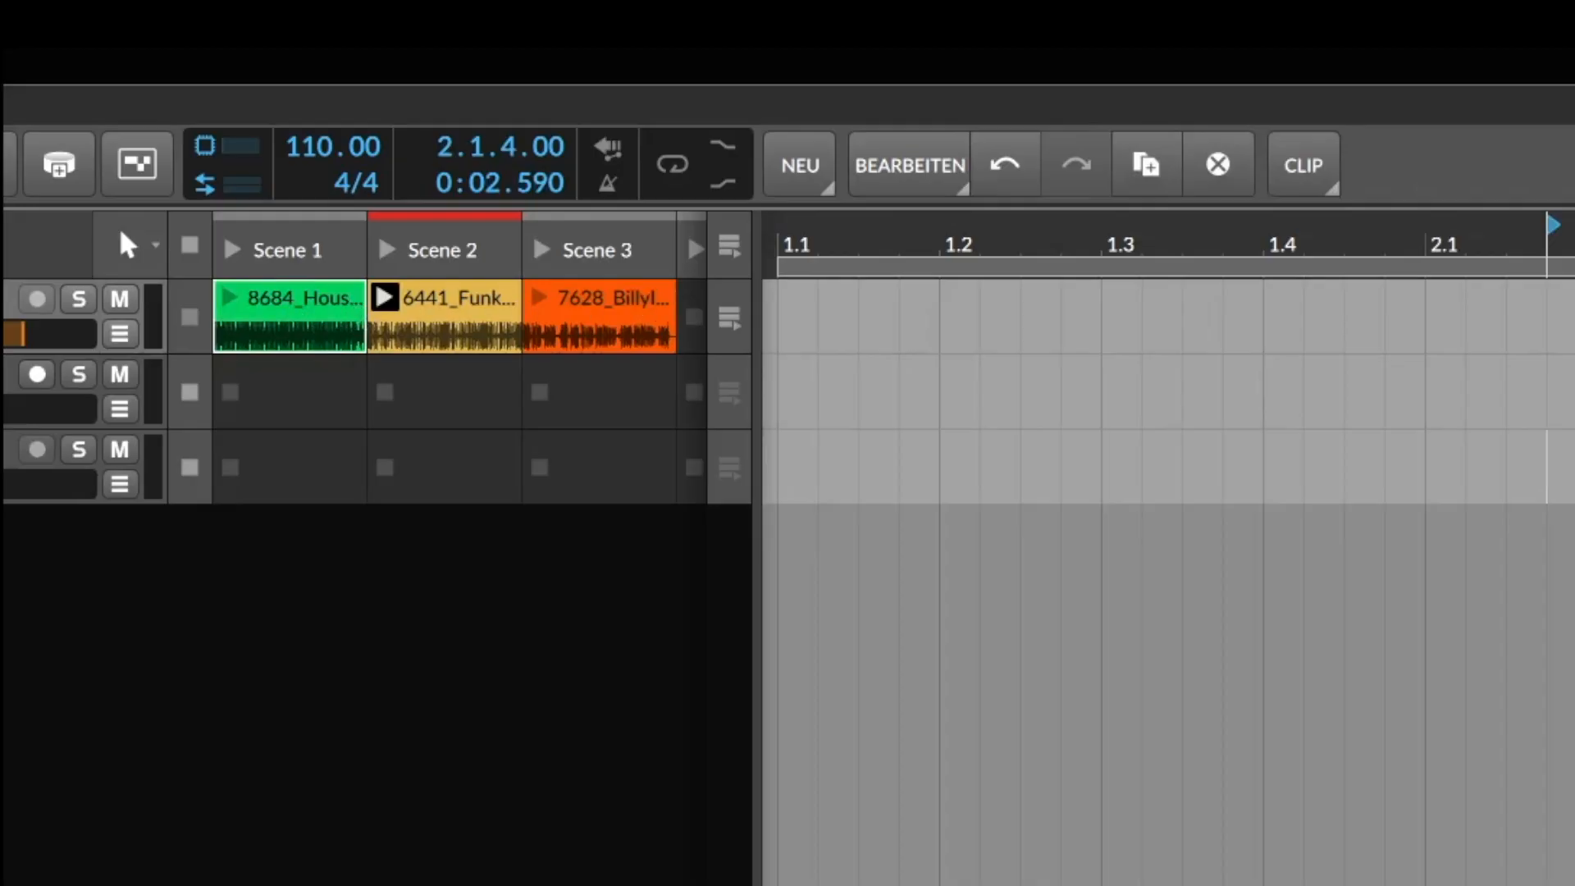
pyautogui.press('l')
pyautogui.press('l')
pyautogui.press('l')
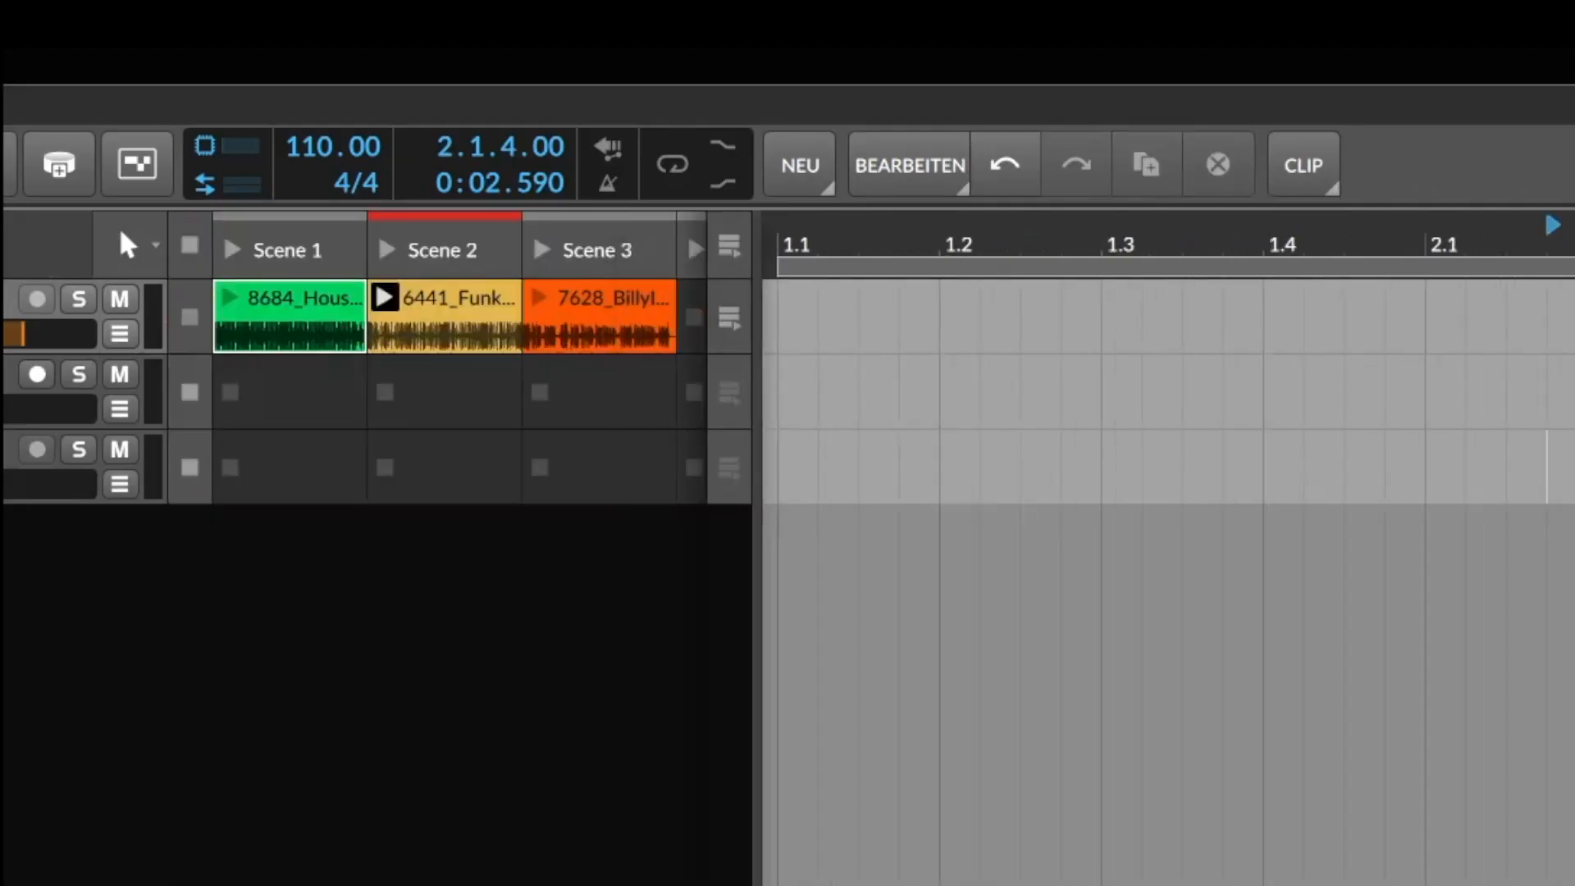
pyautogui.press('l')
# Audition the green, yellow and orange launcher clips on the first audio track, stopping playback between them
pyautogui.click(230, 298)
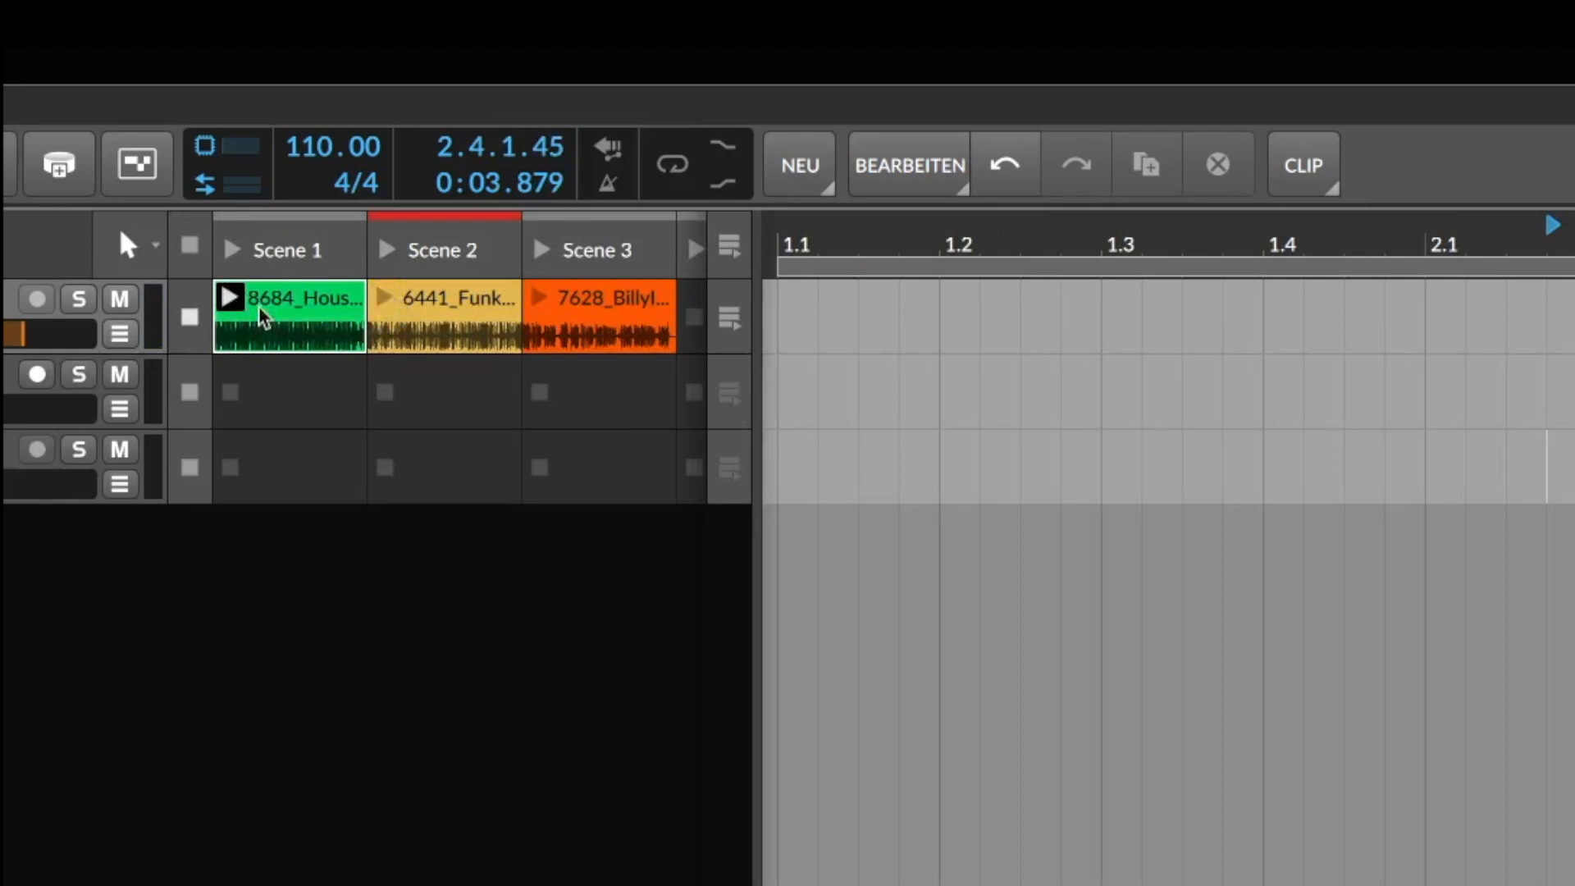
pyautogui.click(382, 298)
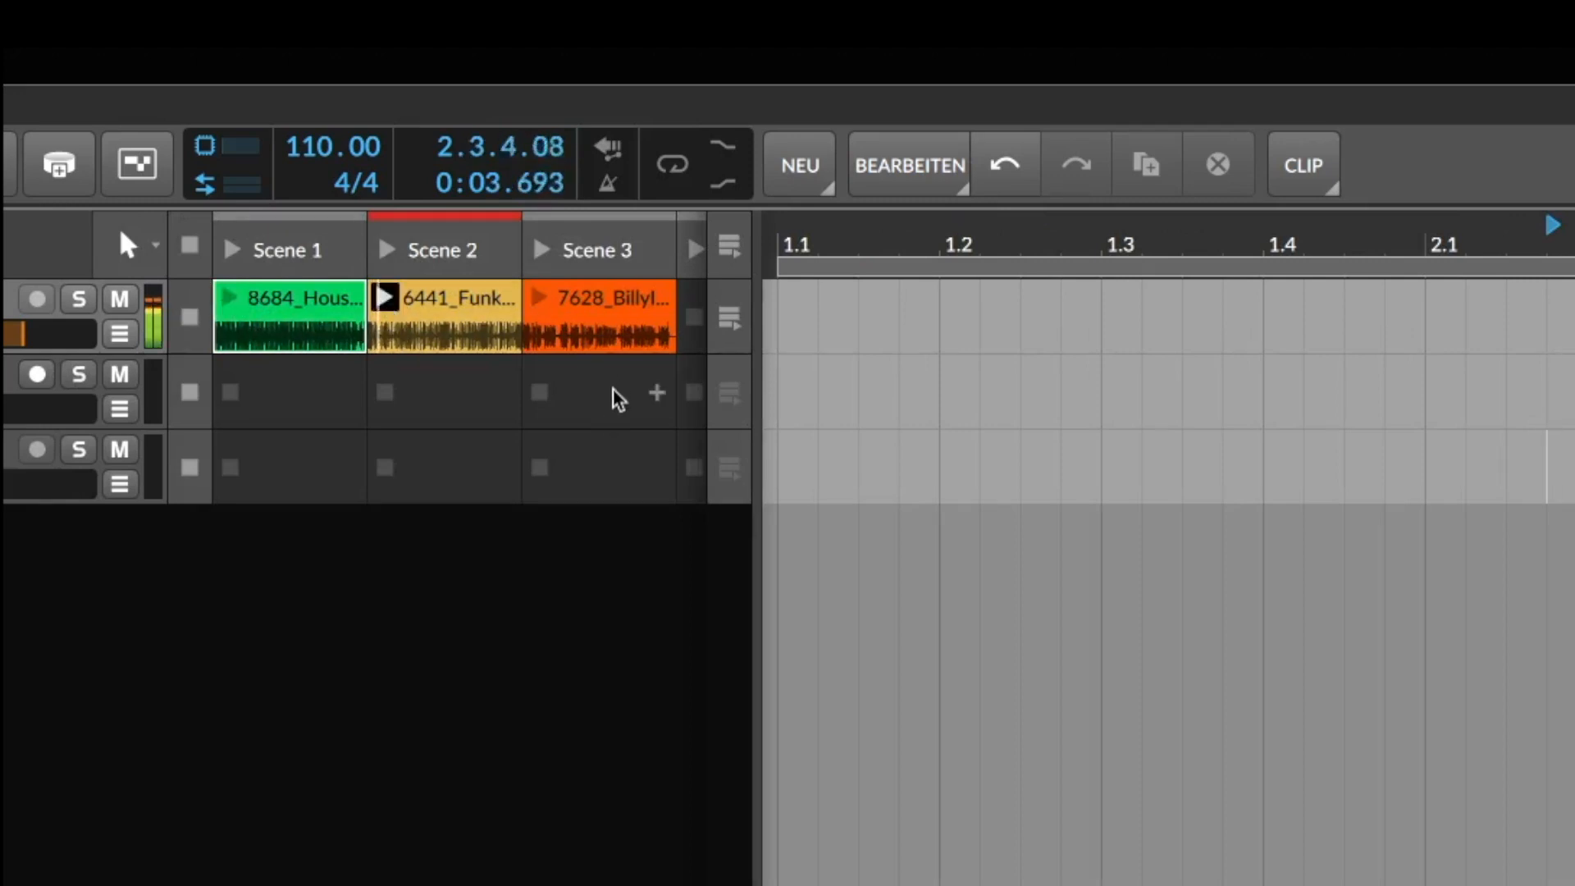
pyautogui.press('space')
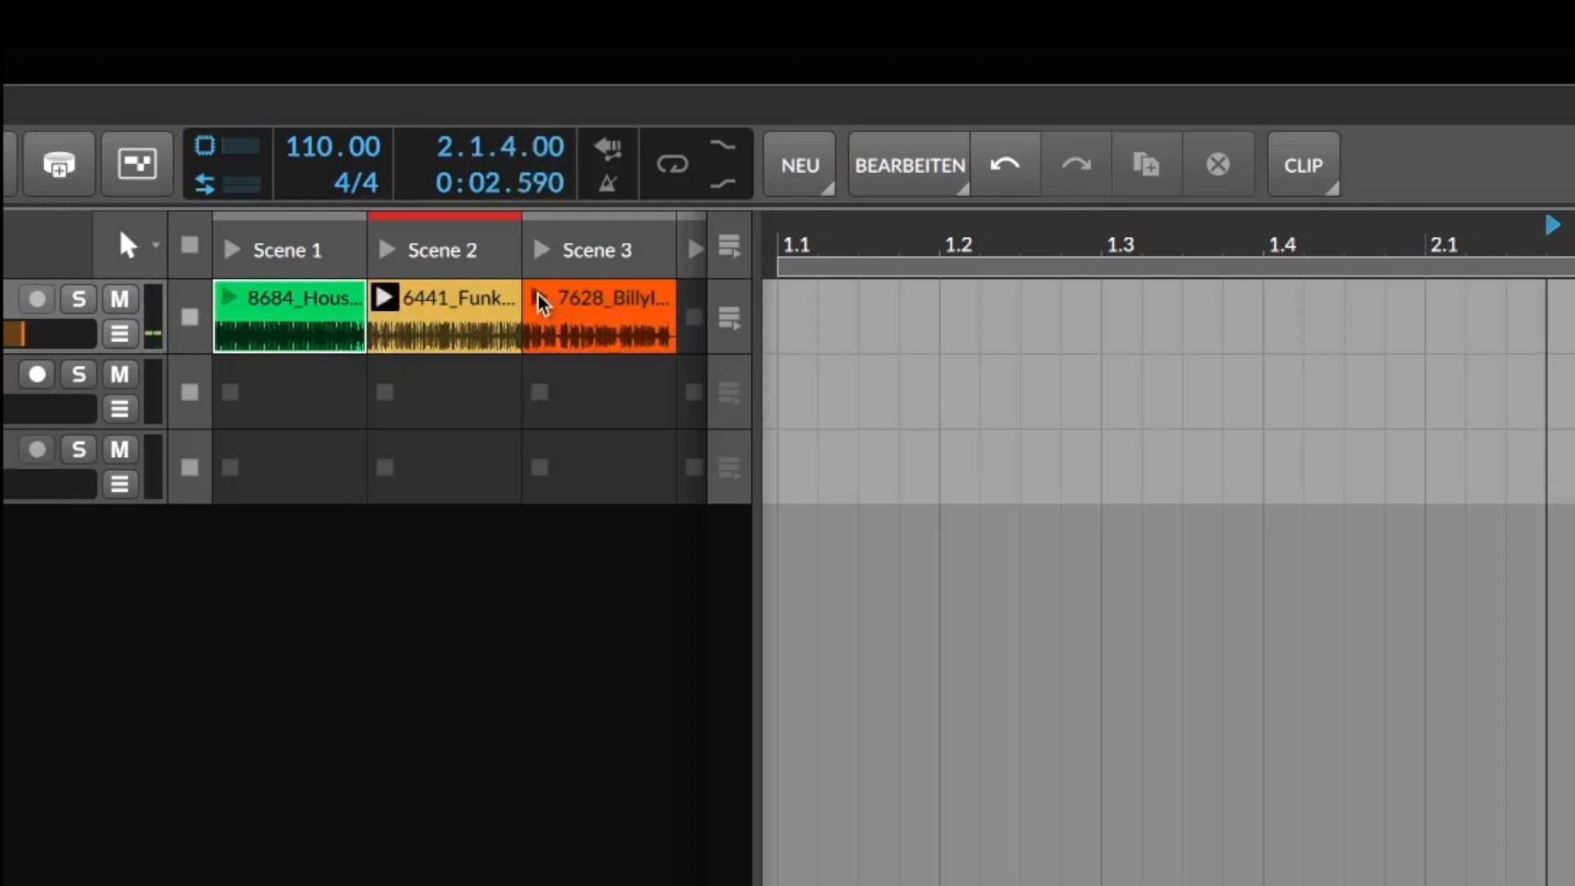
pyautogui.click(540, 300)
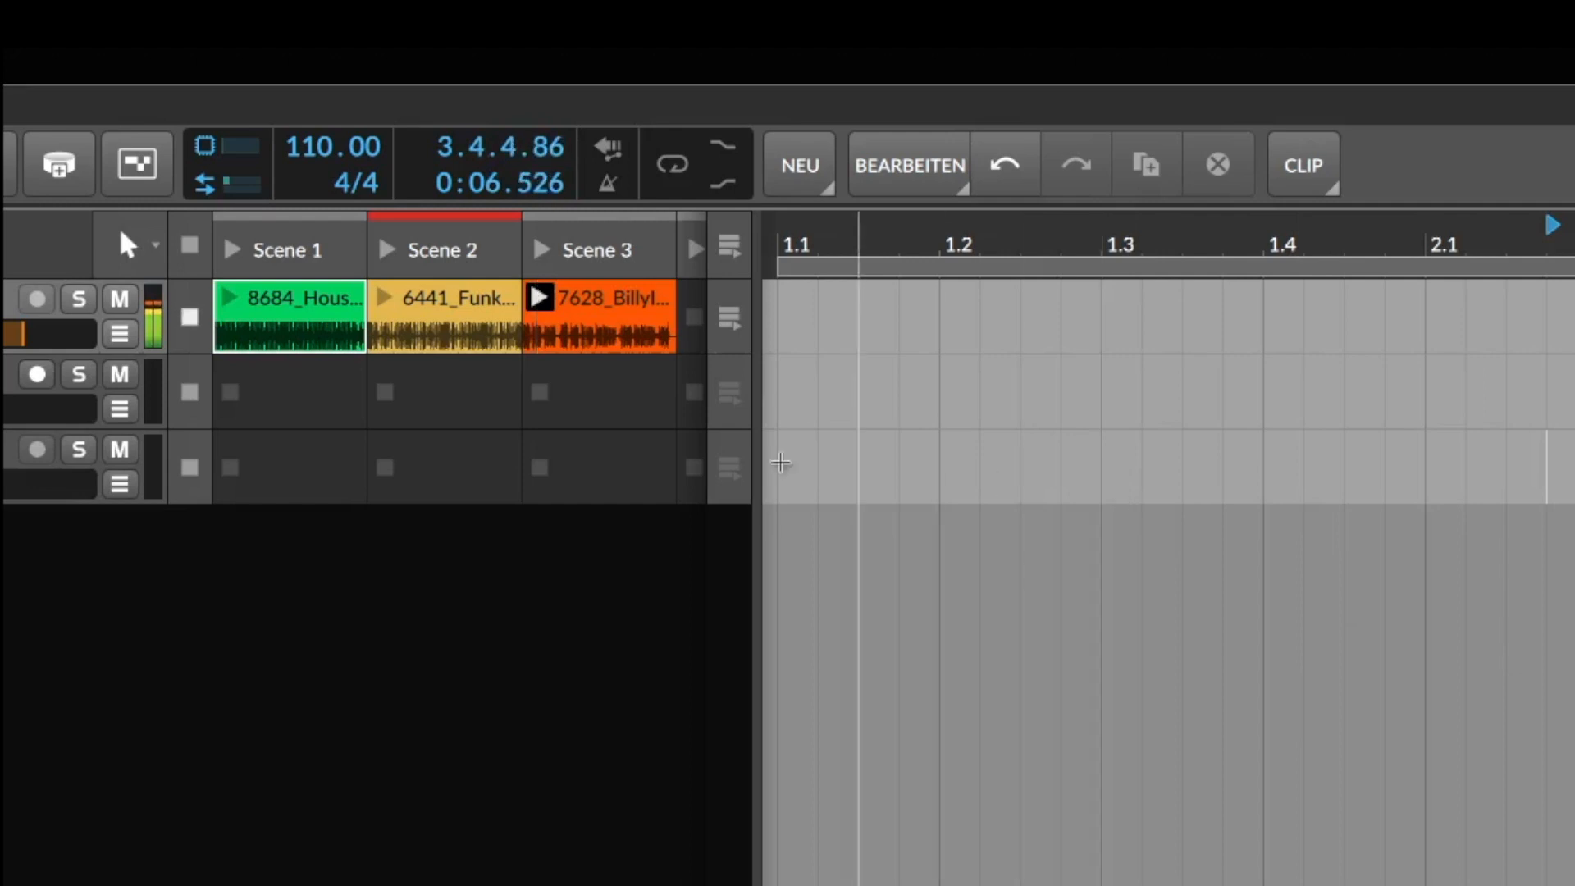
pyautogui.press('space')
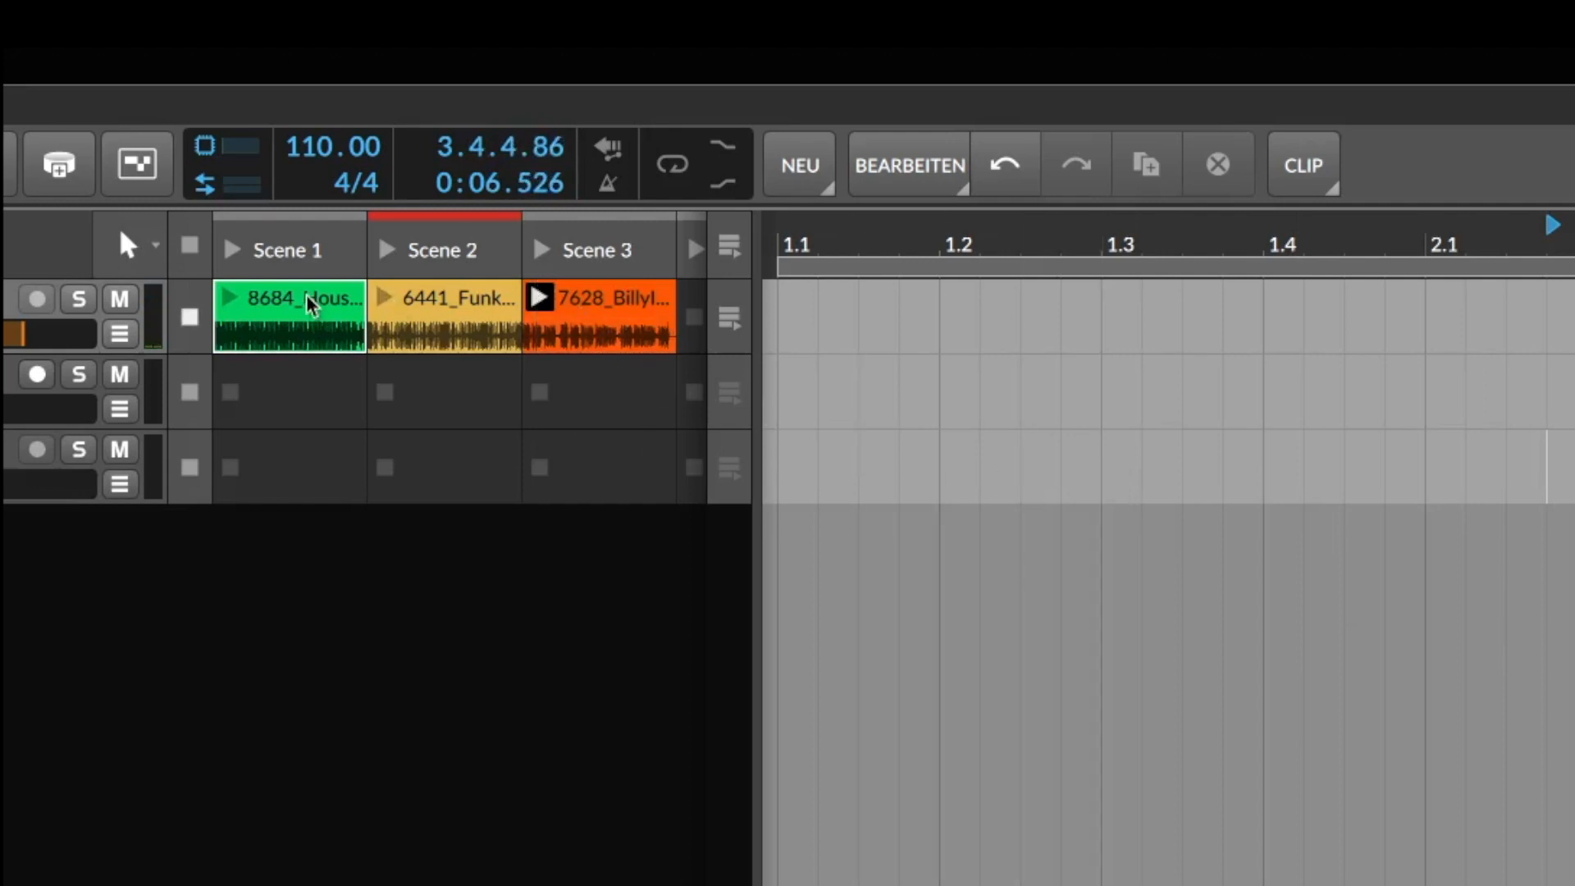
pyautogui.click(231, 298)
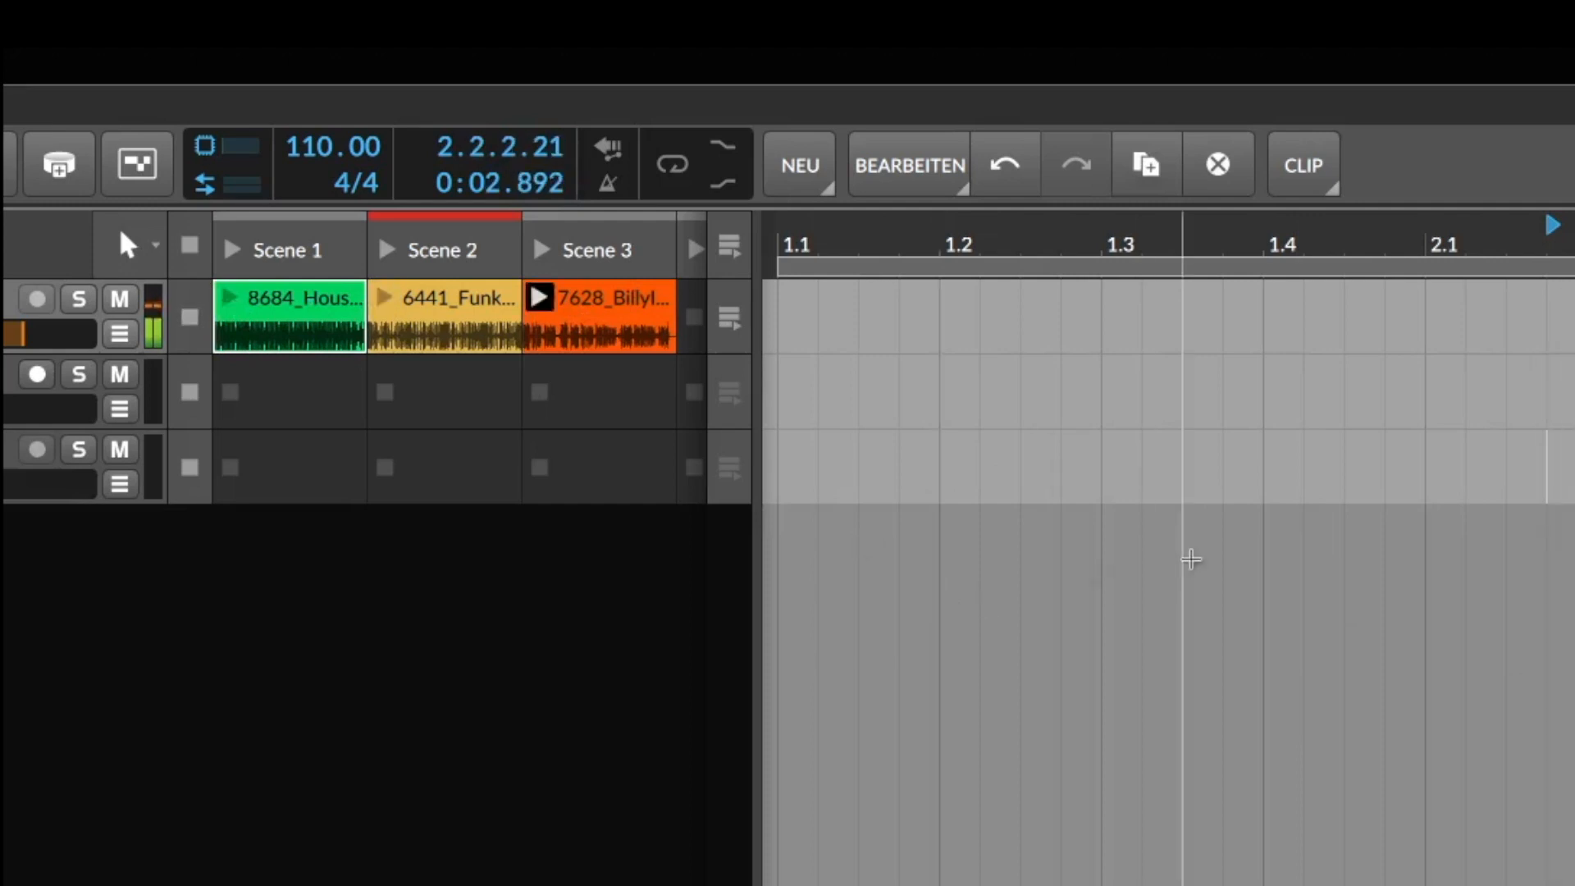
pyautogui.press('space')
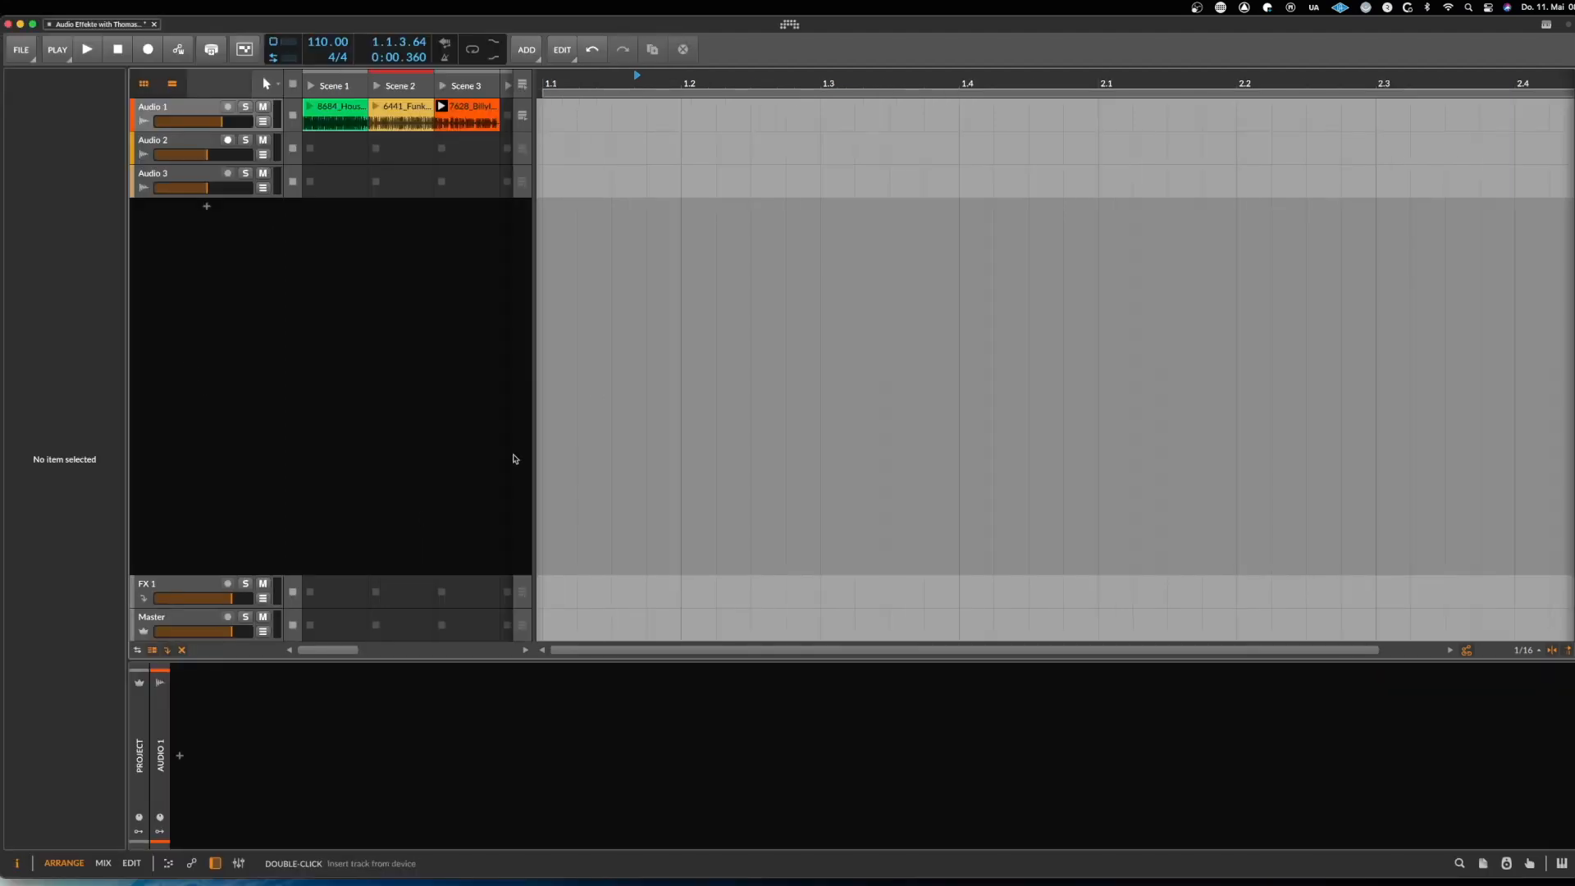
# Open the device browser for the Audio 1 track's chain and filter the audio effects by the creator Bitwig
pyautogui.click(187, 102)
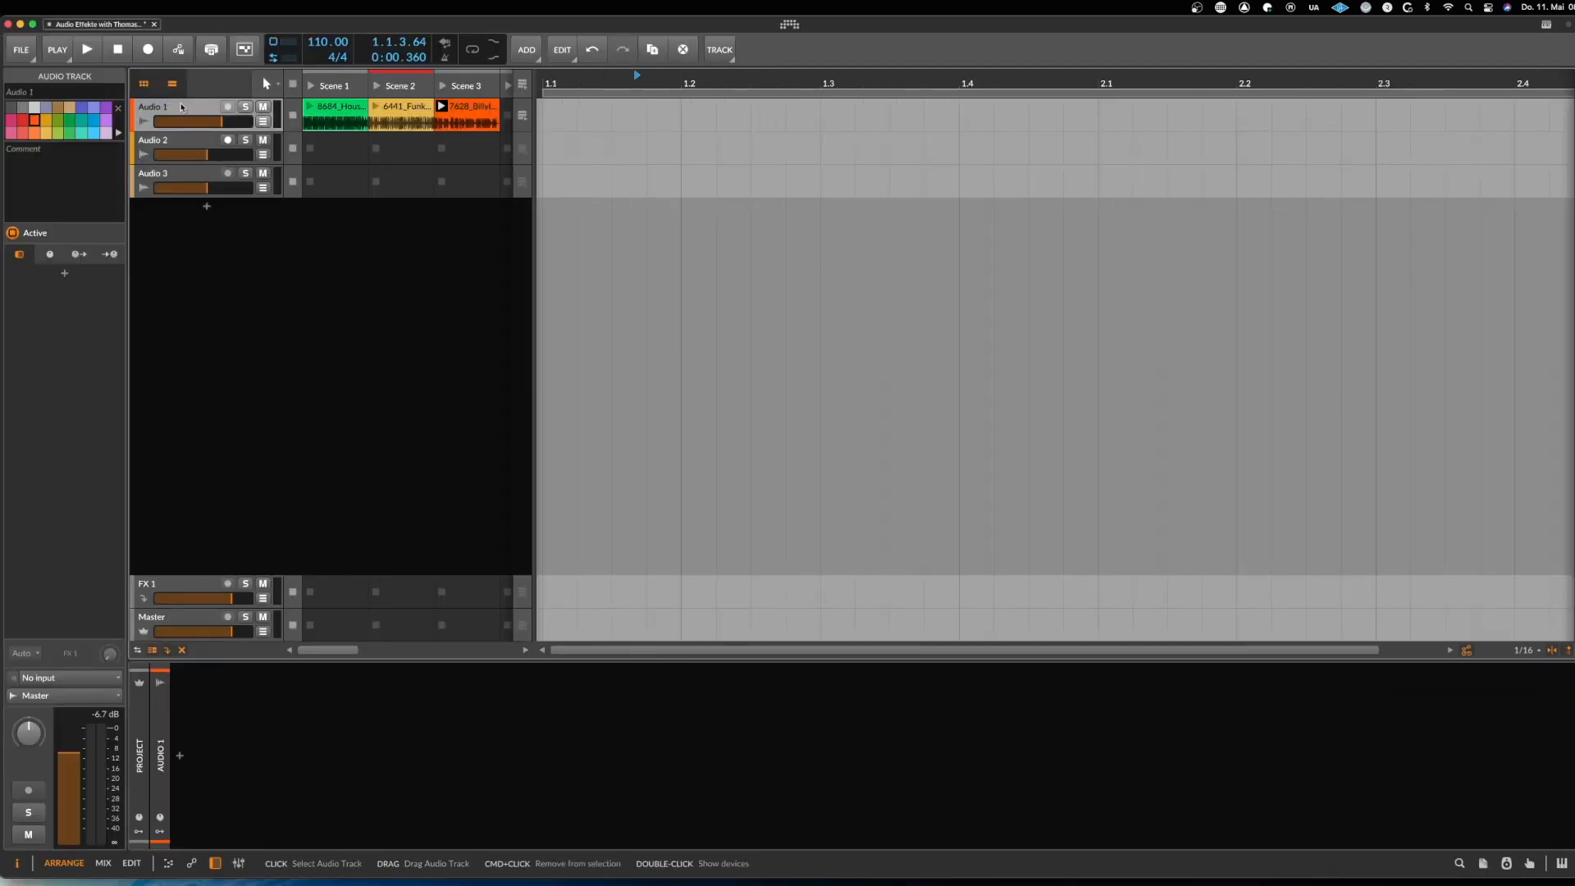
pyautogui.doubleClick(182, 106)
pyautogui.click(181, 106)
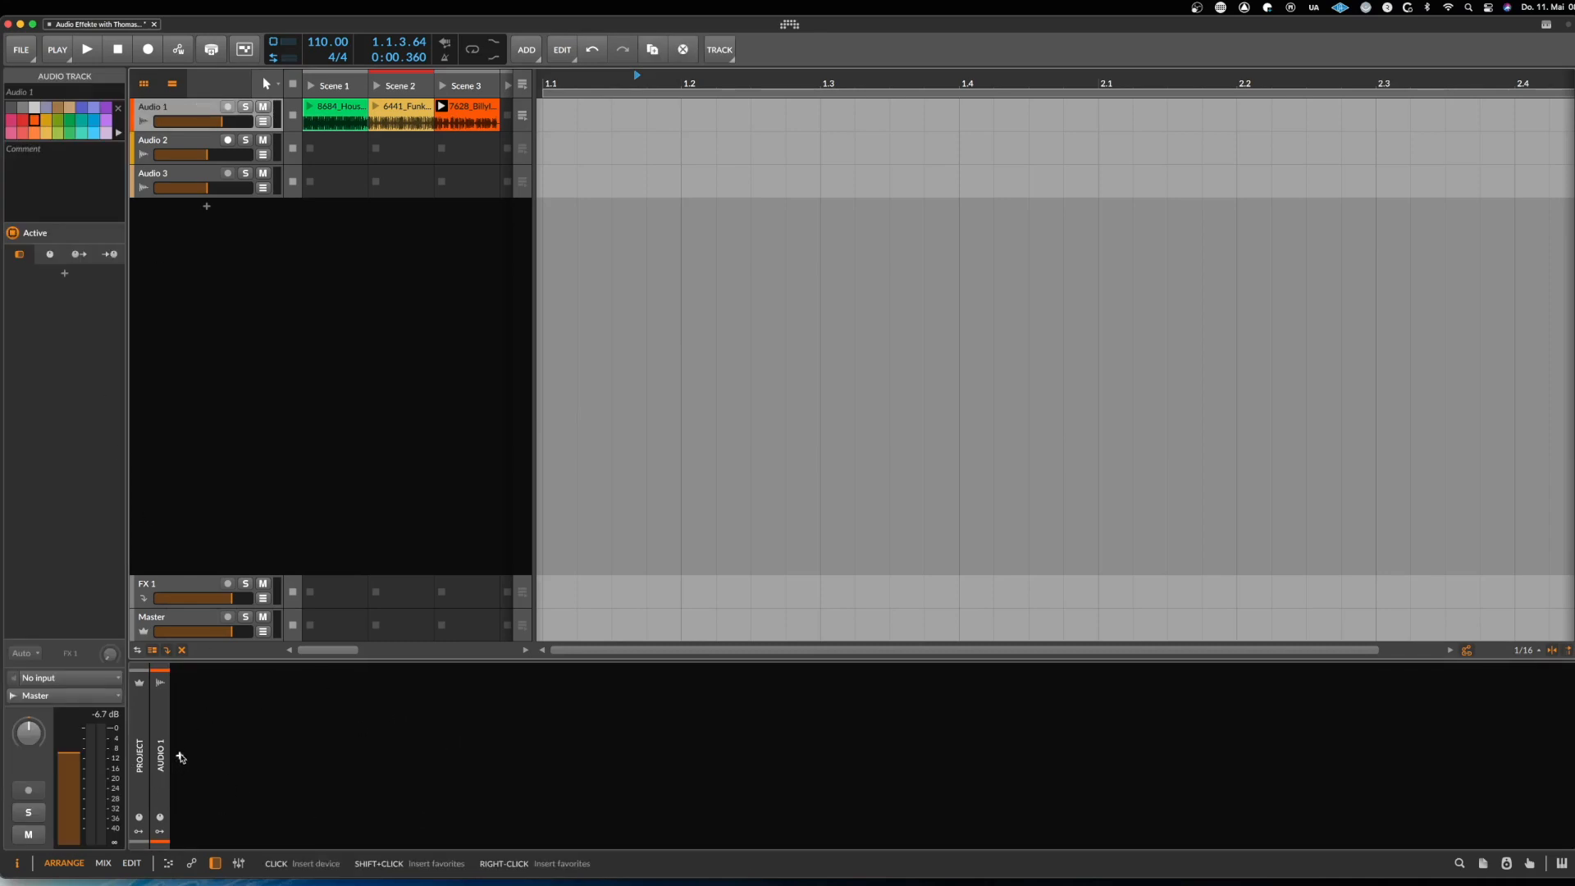
pyautogui.click(180, 758)
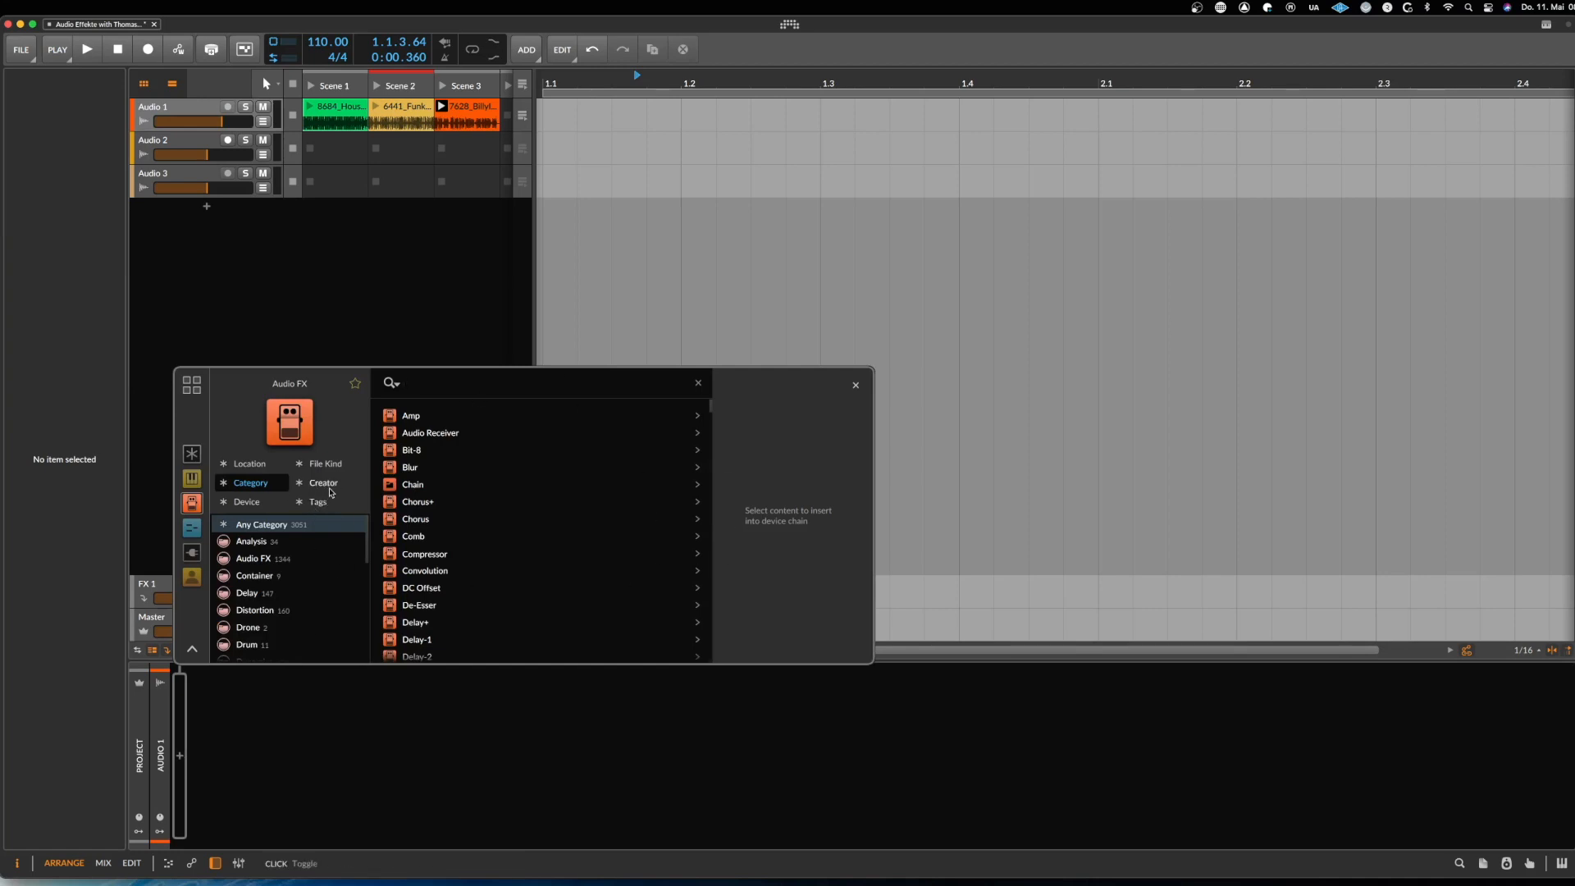
pyautogui.click(322, 485)
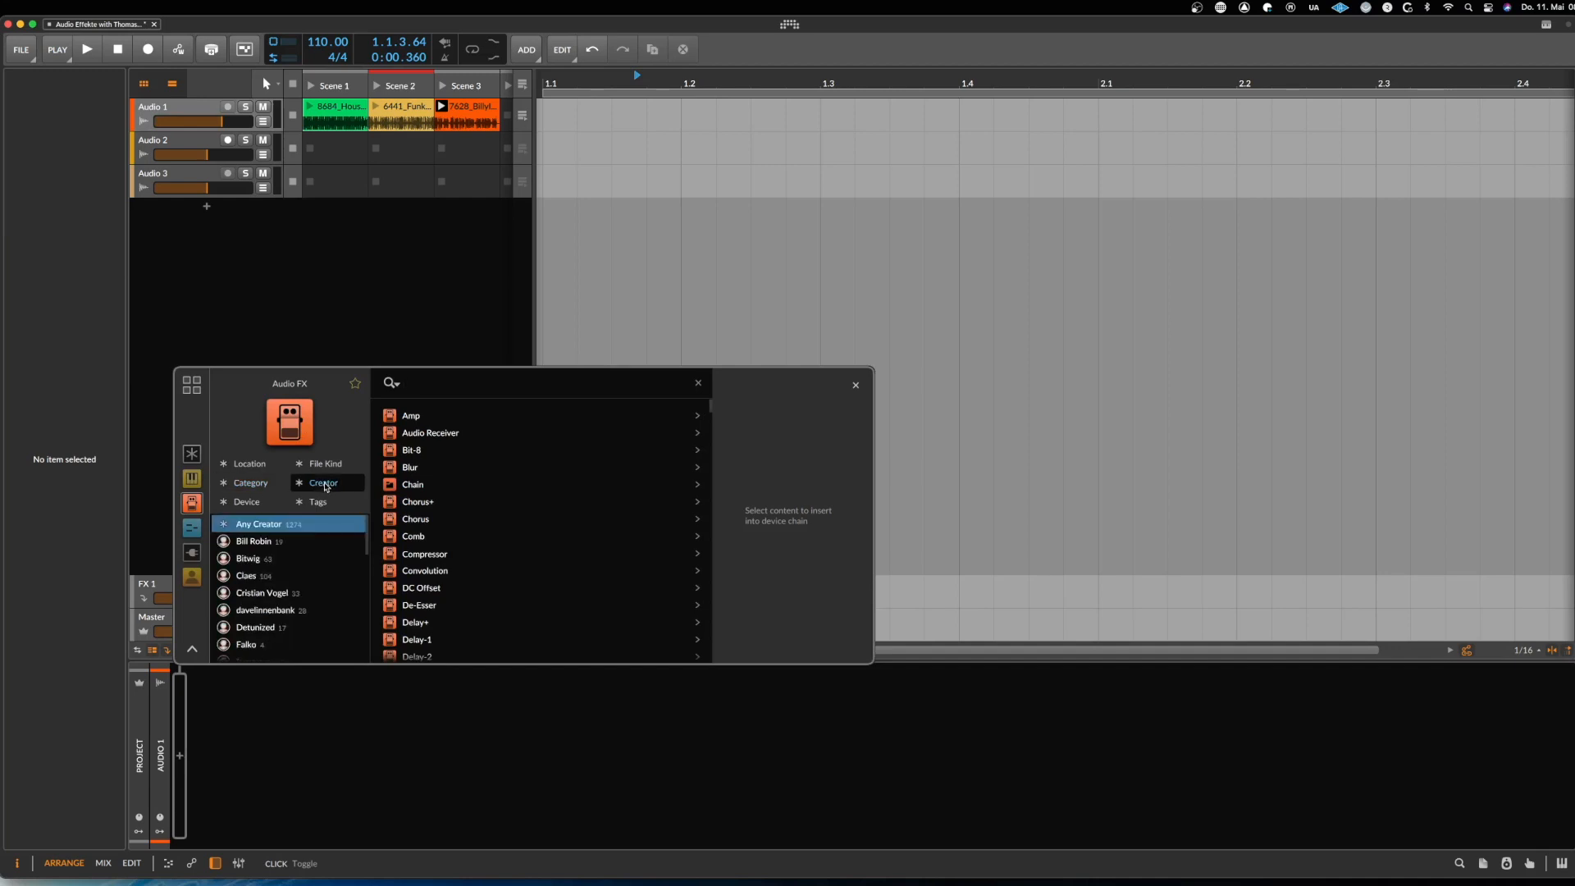
pyautogui.click(250, 564)
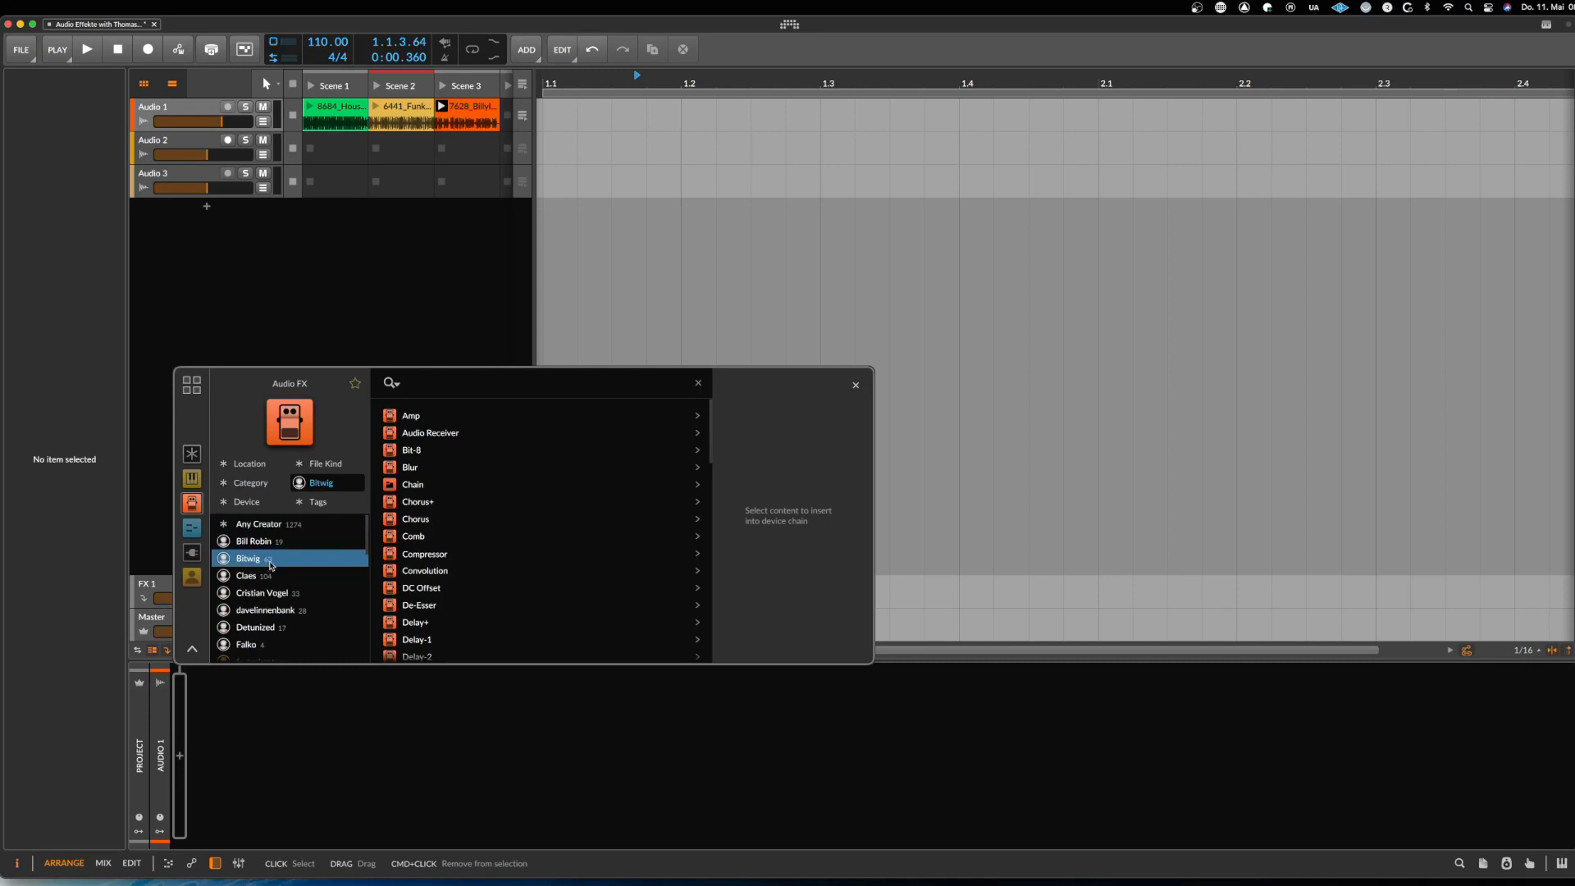
# Browse the Bitwig audio effects, search them for "eq" and clear the search
pyautogui.scroll(-12, 457, 475)
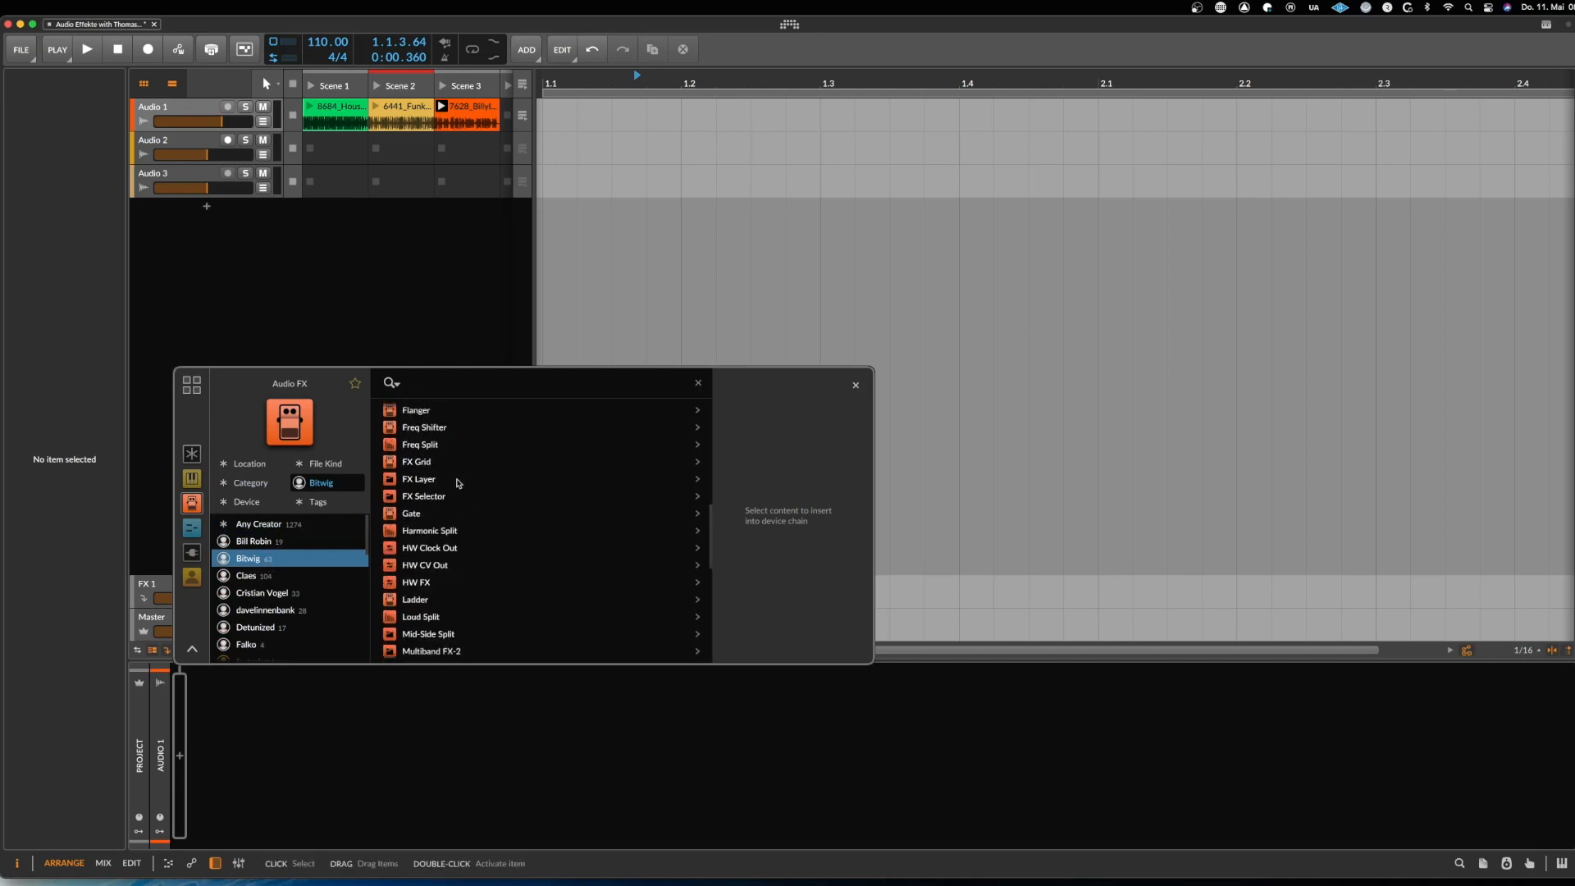
pyautogui.scroll(12, 459, 489)
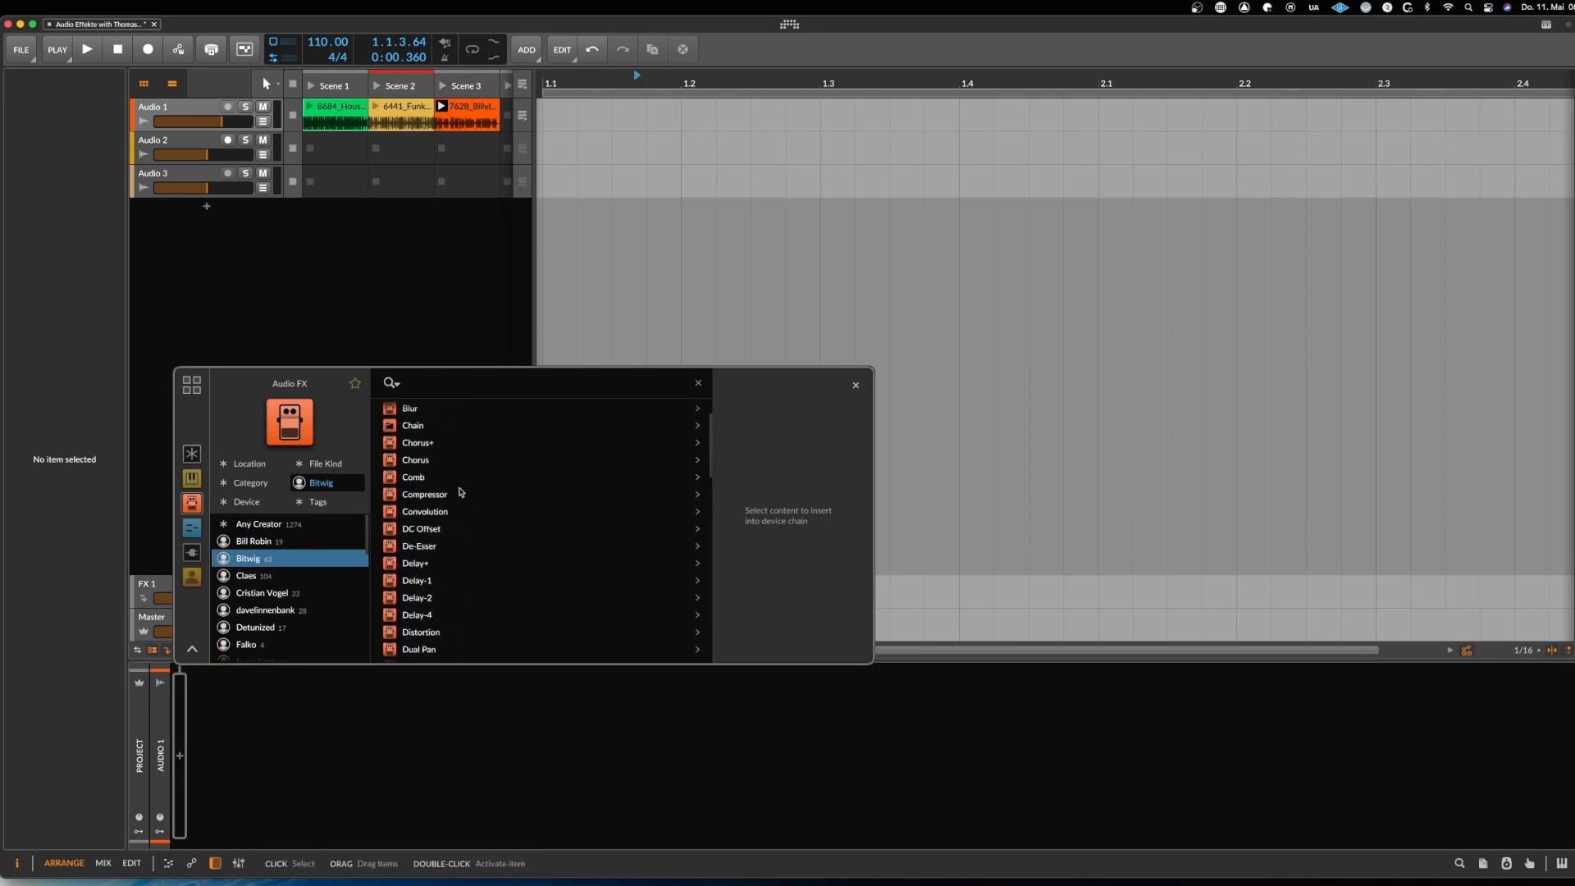
pyautogui.scroll(-6, 459, 491)
pyautogui.scroll(6, 472, 569)
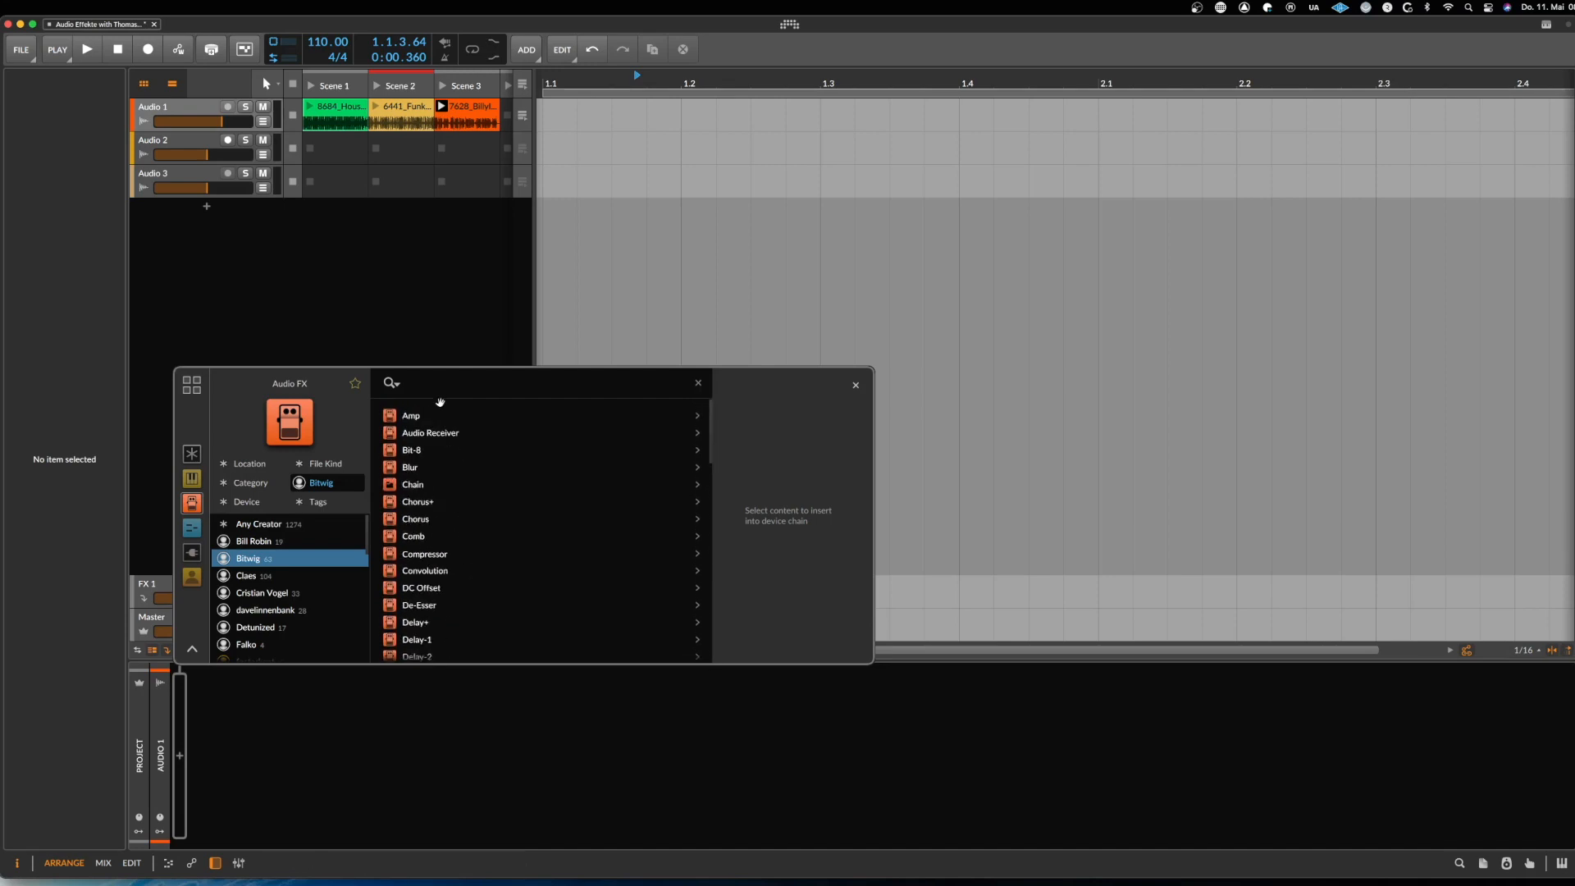
pyautogui.click(437, 387)
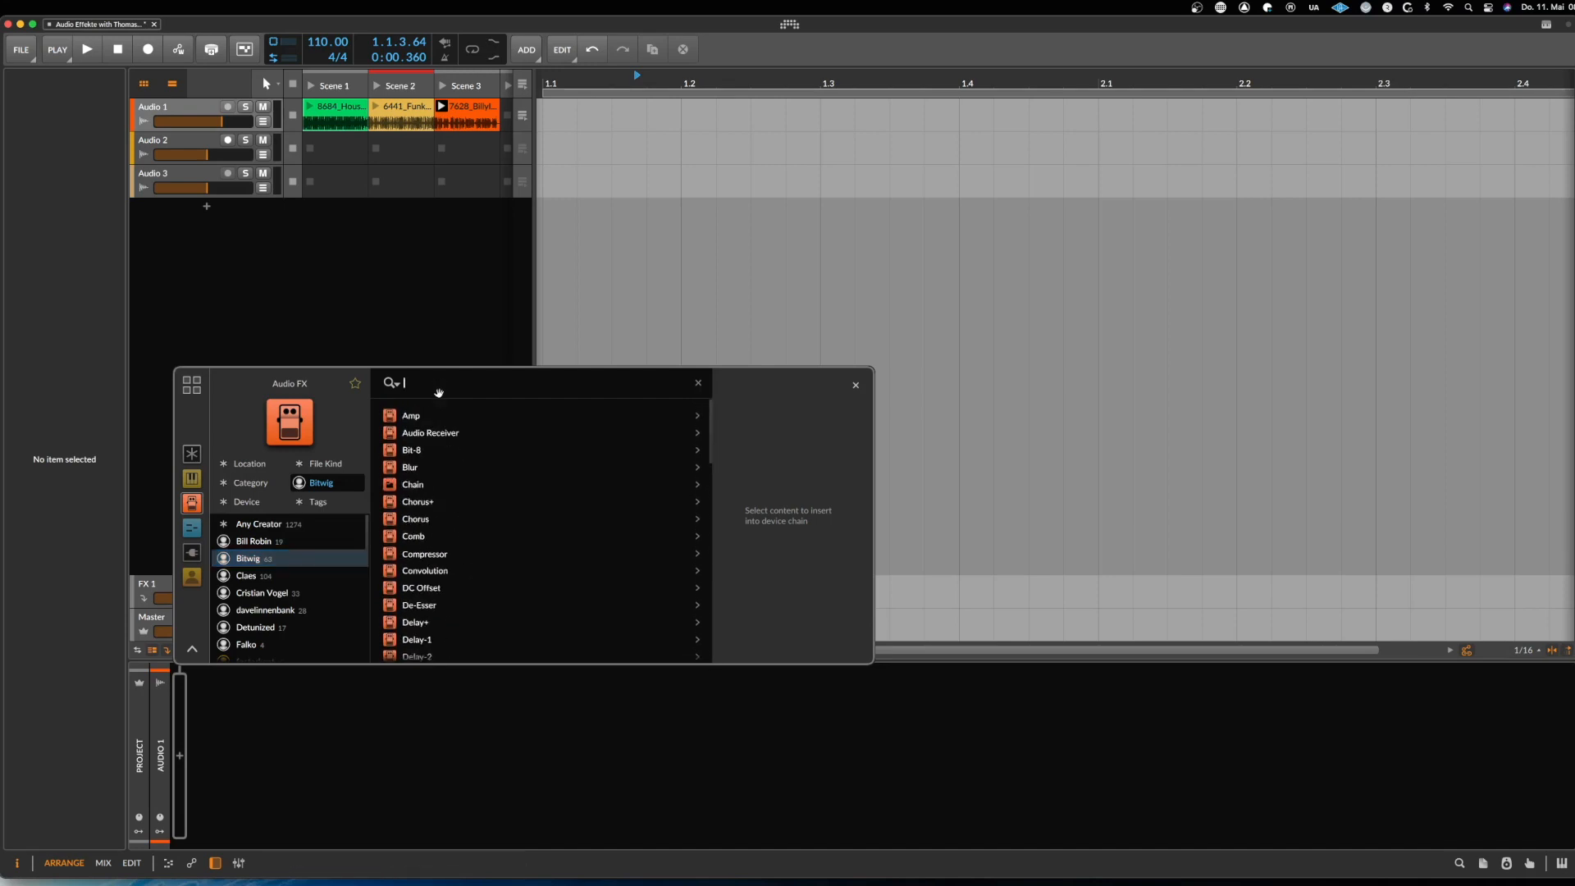
pyautogui.write('eq')
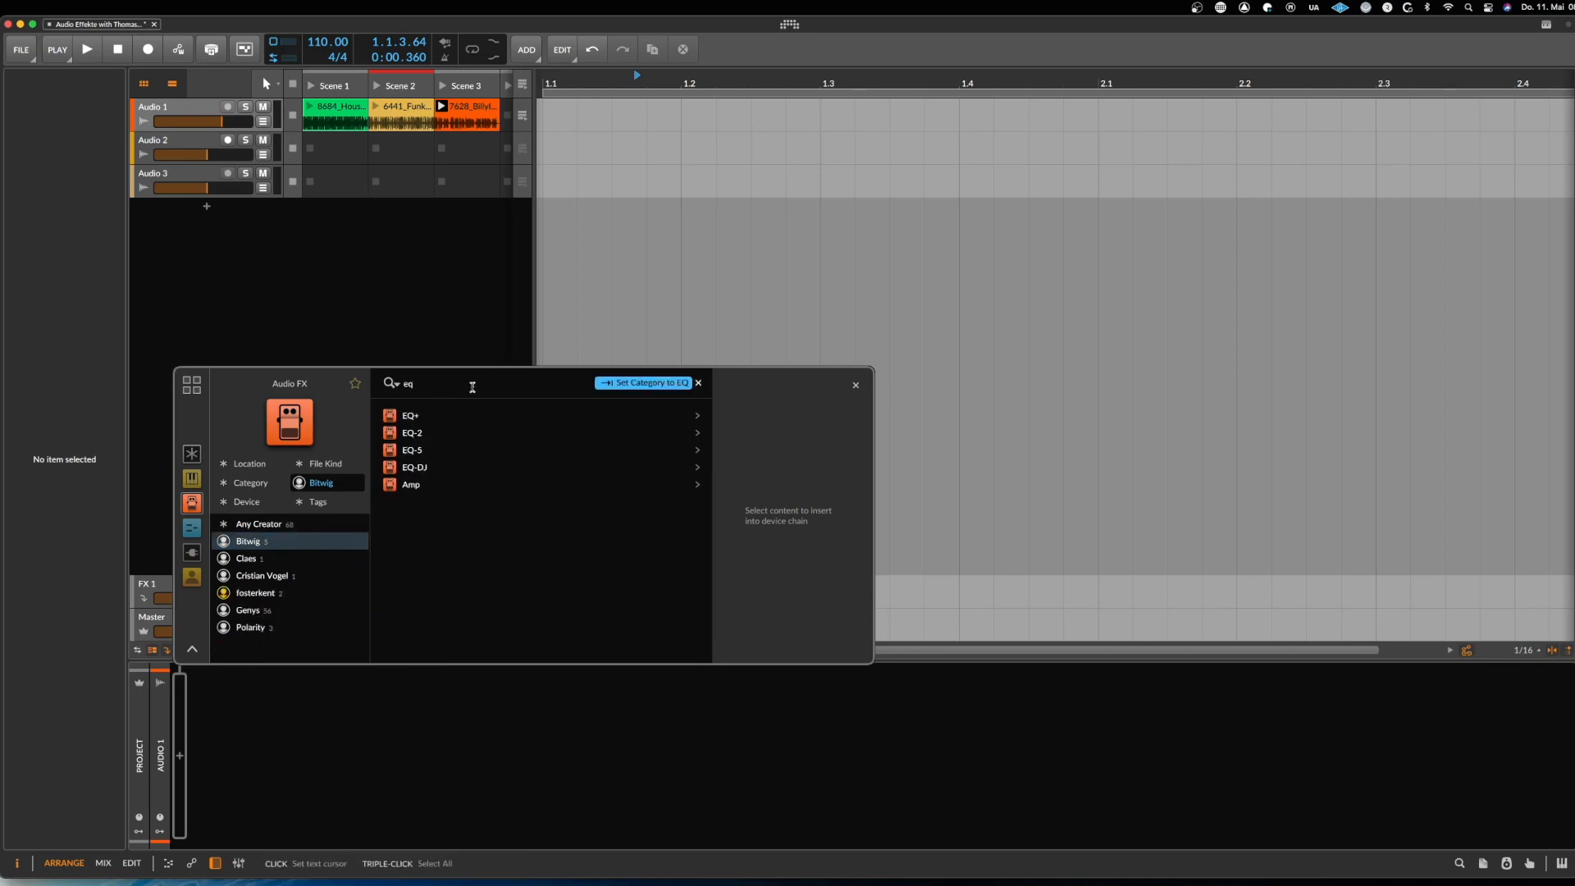
pyautogui.press('BackSpace')
pyautogui.press('BackSpace')
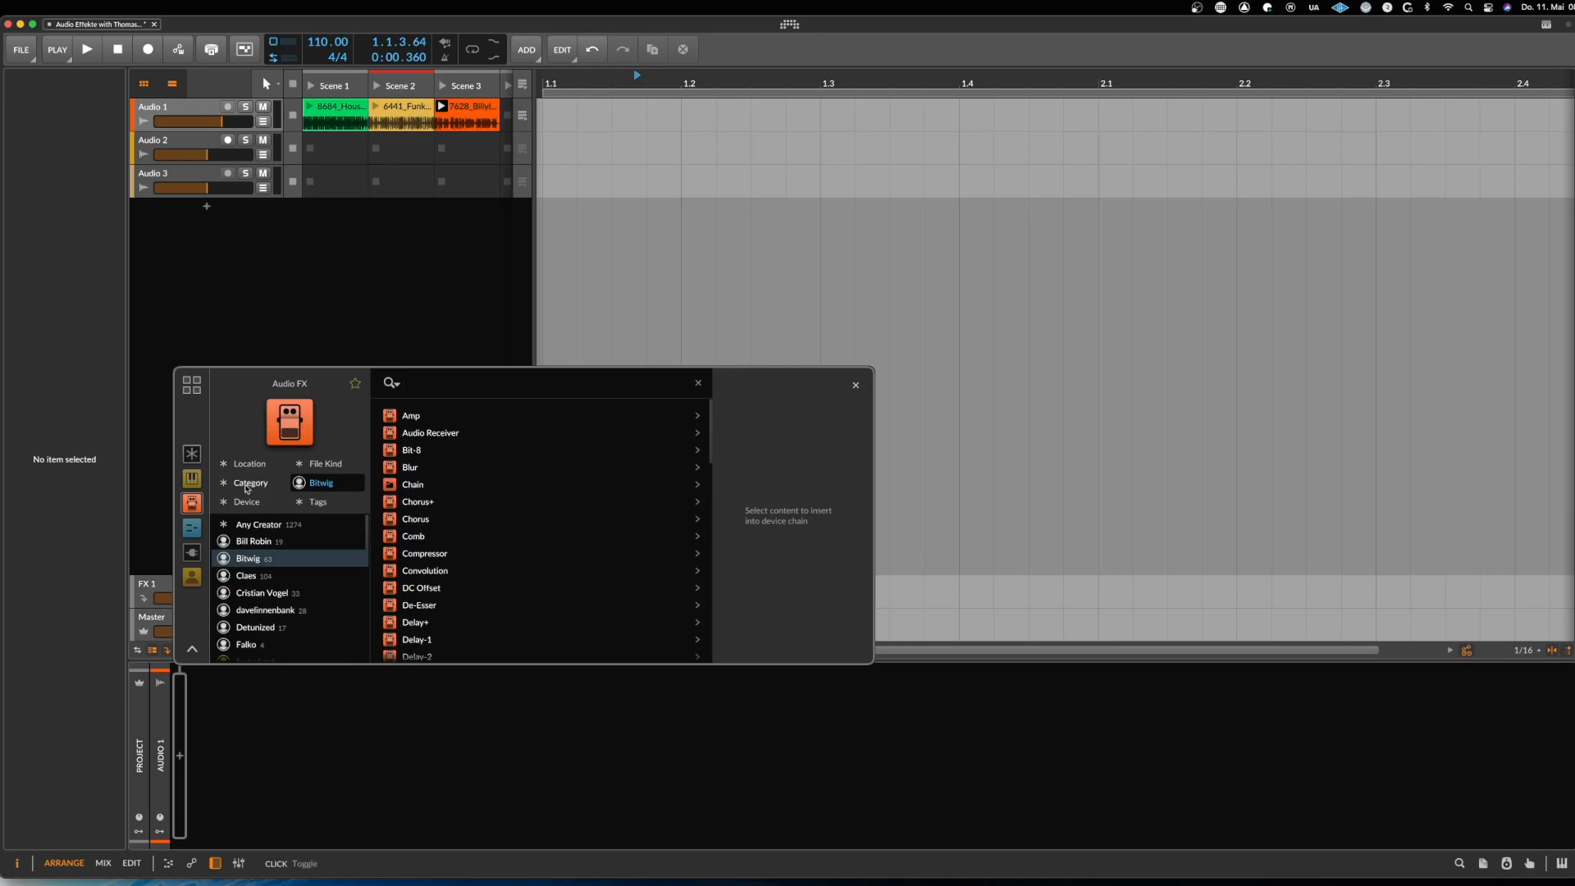
# Filter the effects by the Dynamics category and insert the Compressor on Audio 1
pyautogui.click(256, 486)
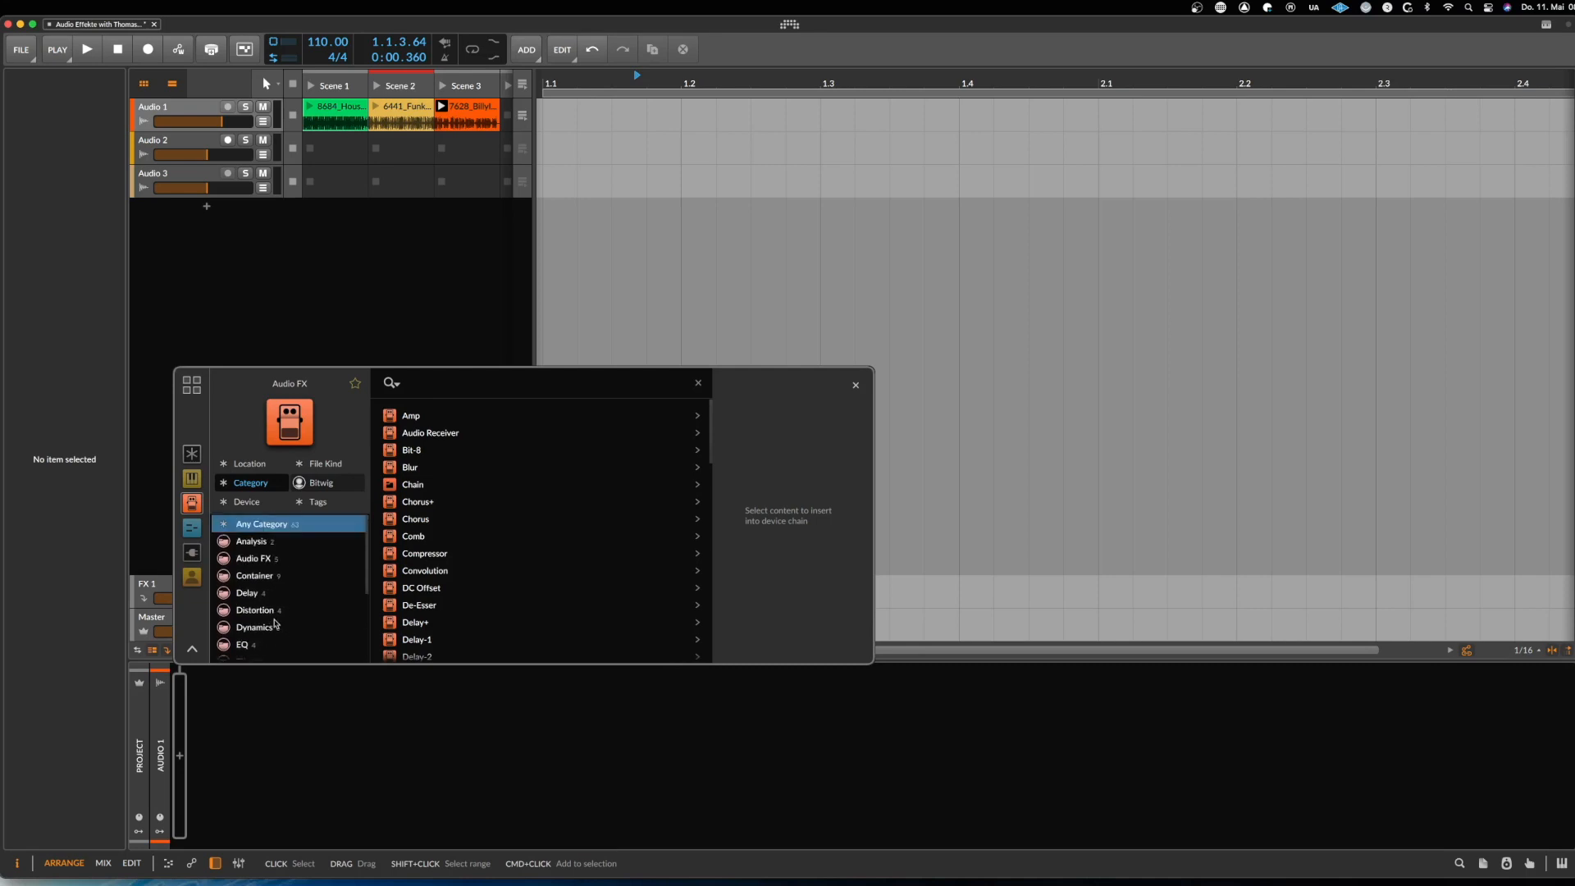
pyautogui.click(254, 627)
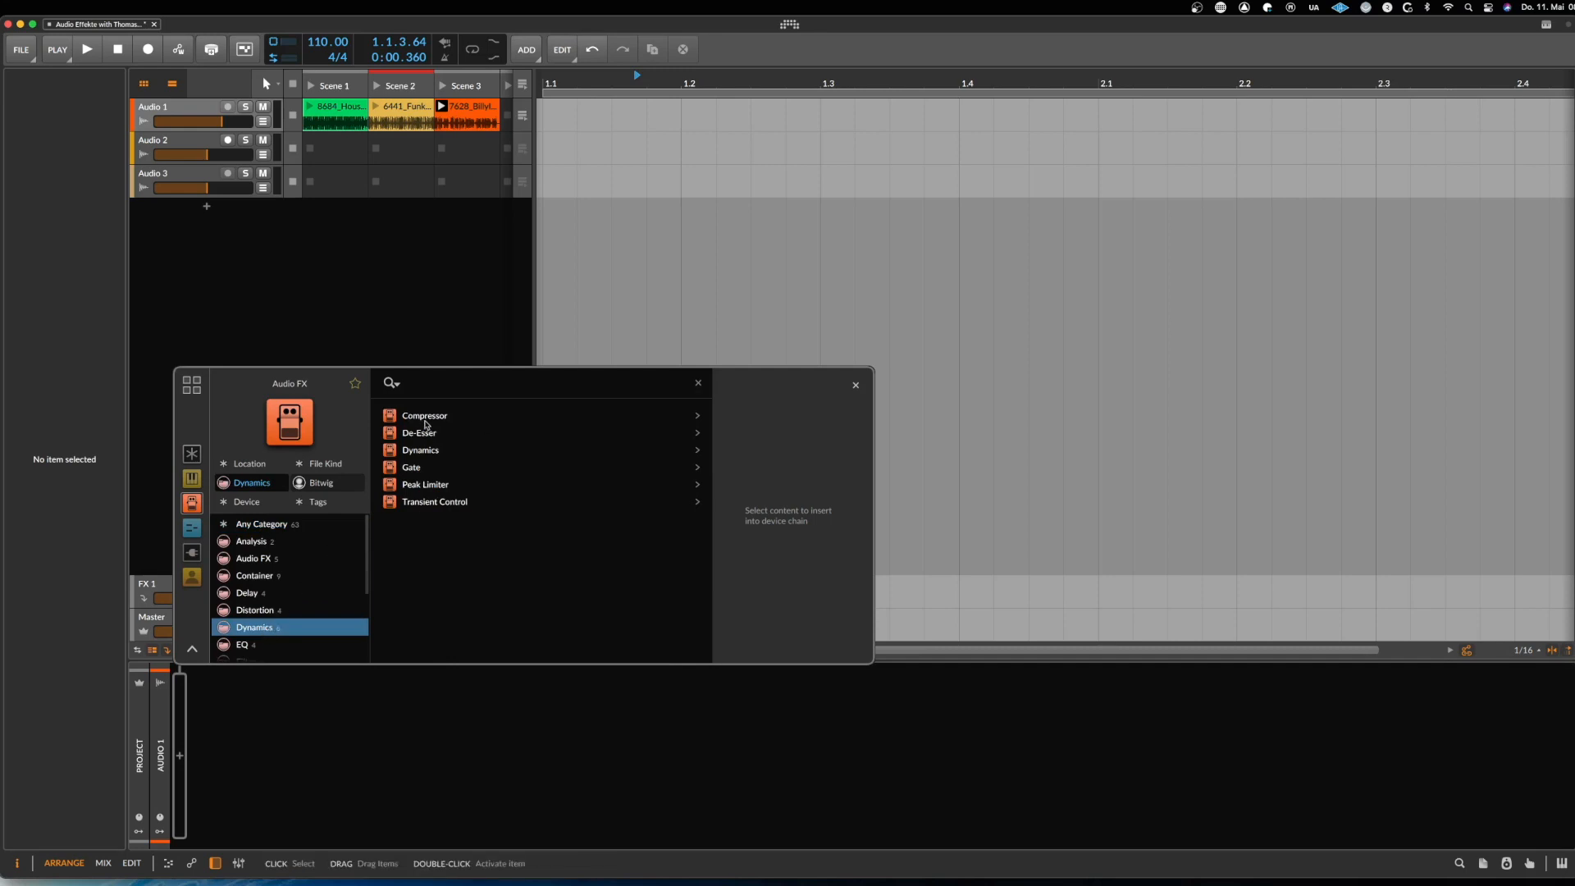
pyautogui.doubleClick(440, 417)
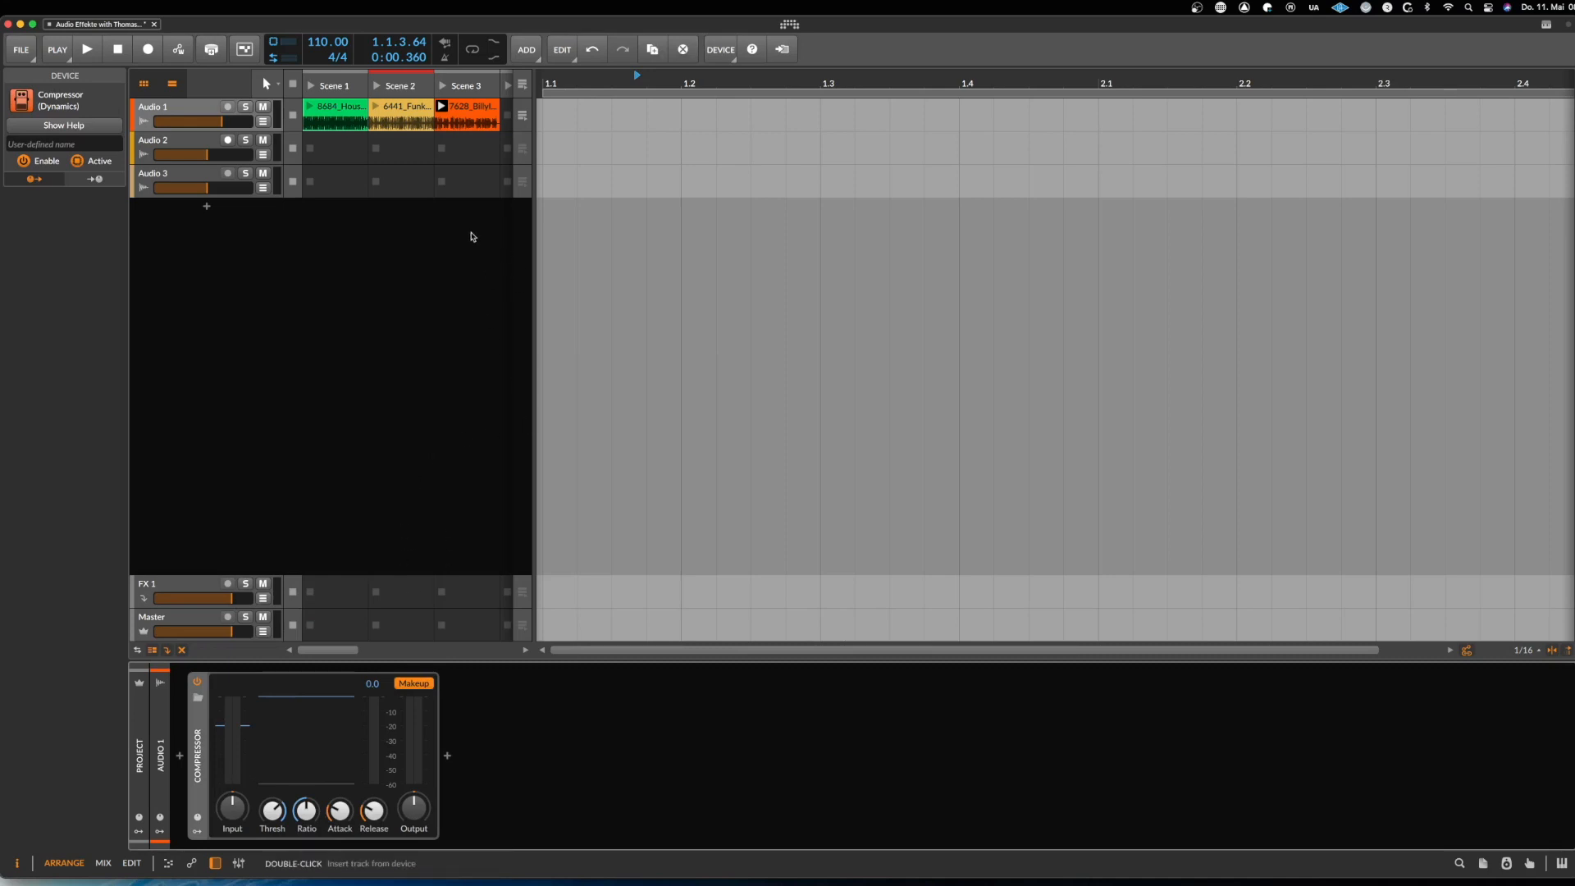
# Turn off the Compressor's Makeup option while the clip plays, and stop playback
pyautogui.press('space')
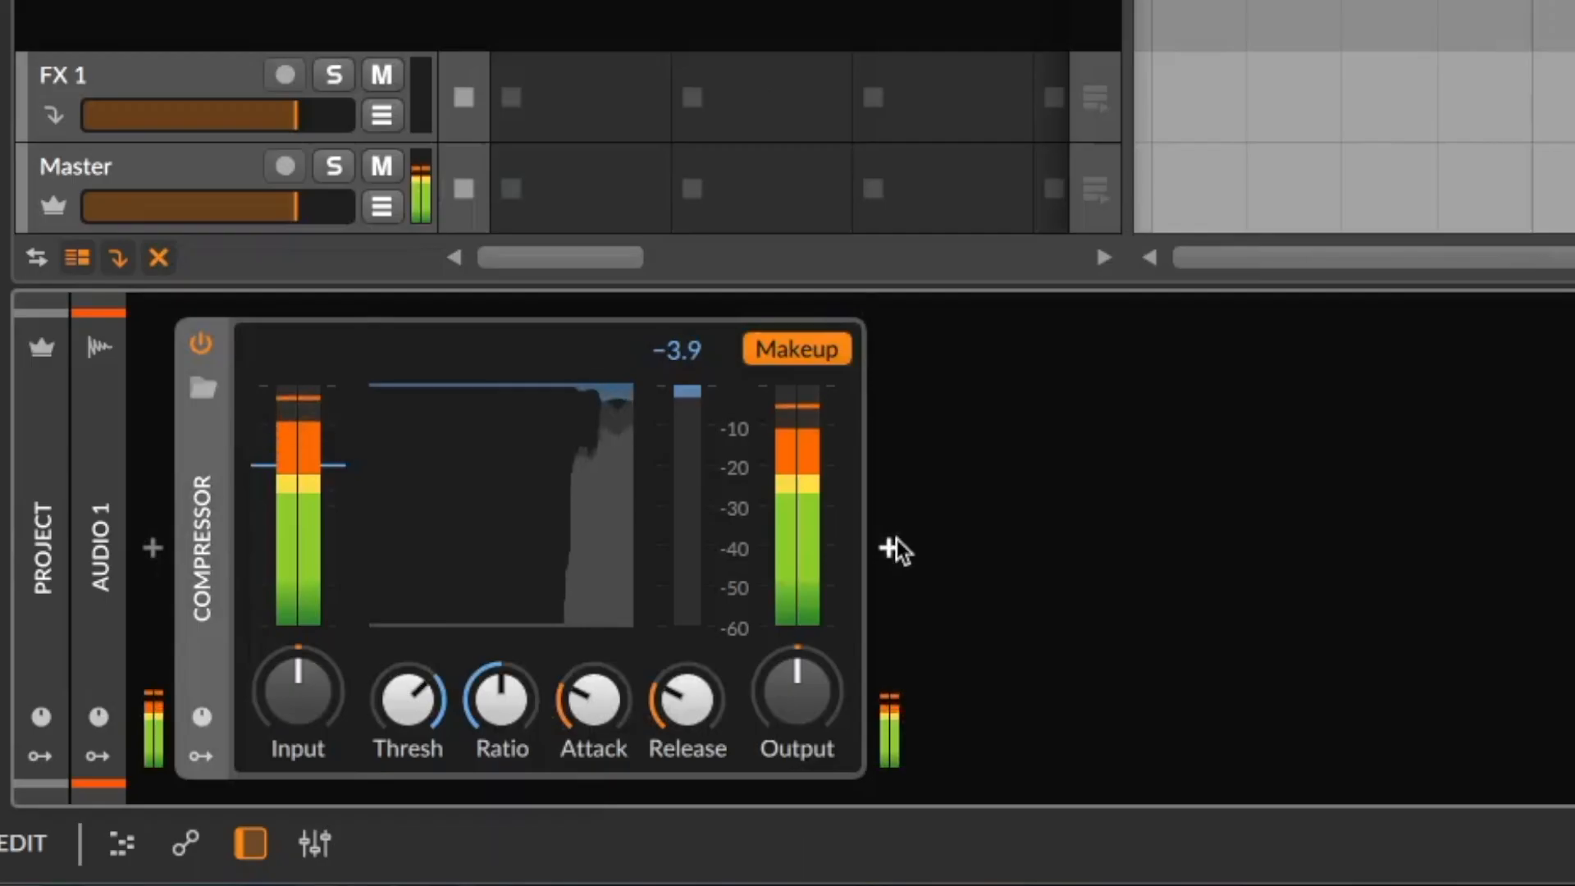
pyautogui.click(806, 348)
pyautogui.press('space')
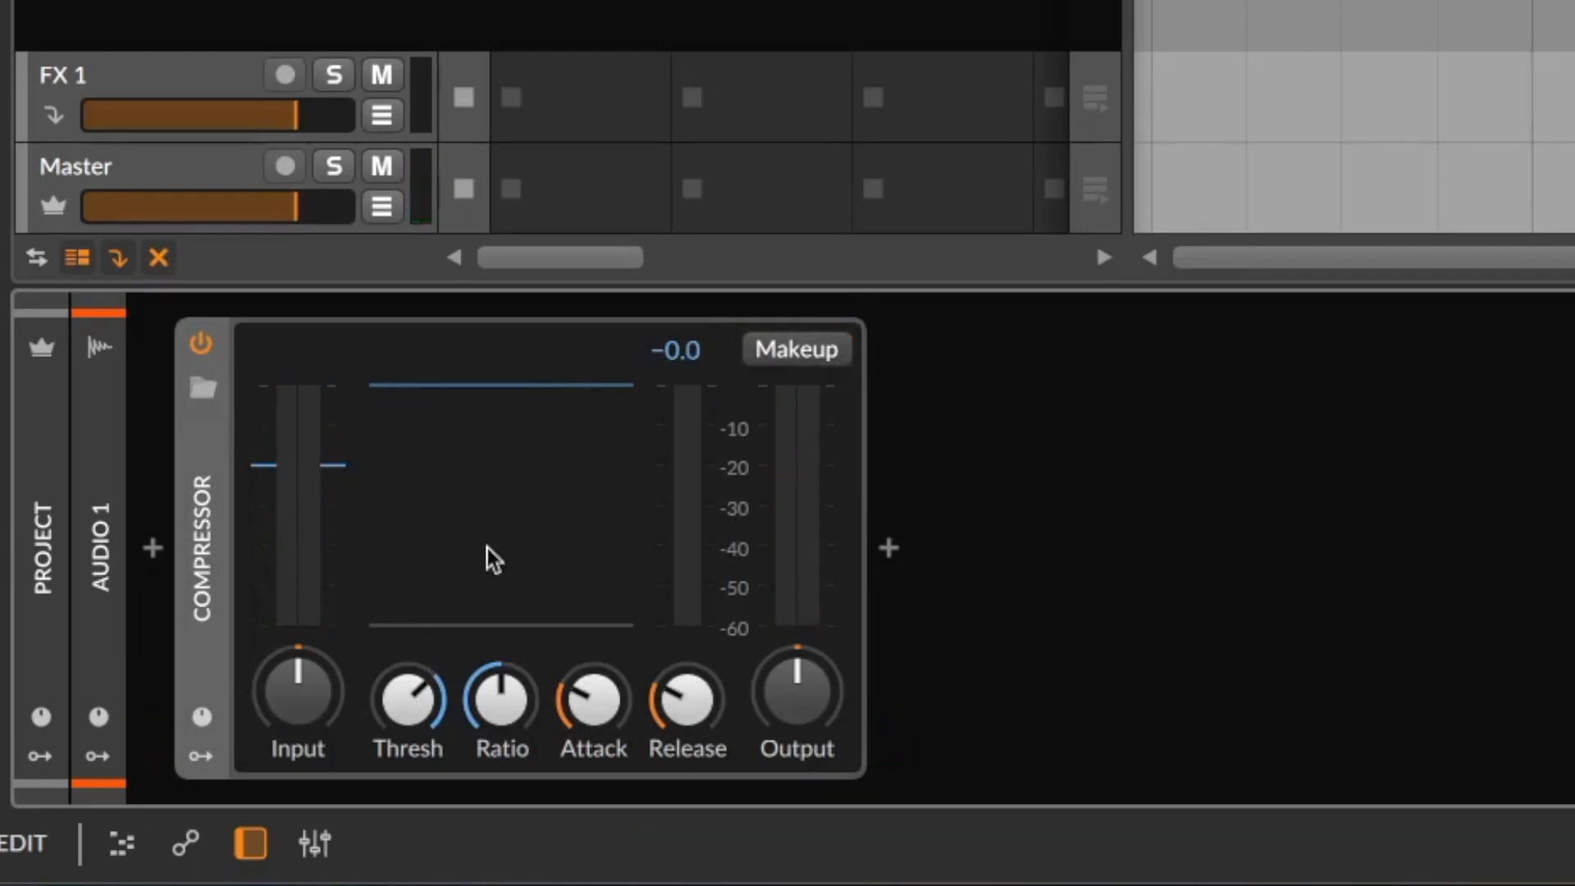
# Open the interactive help view of the Compressor on Audio 1
pyautogui.rightClick(206, 508)
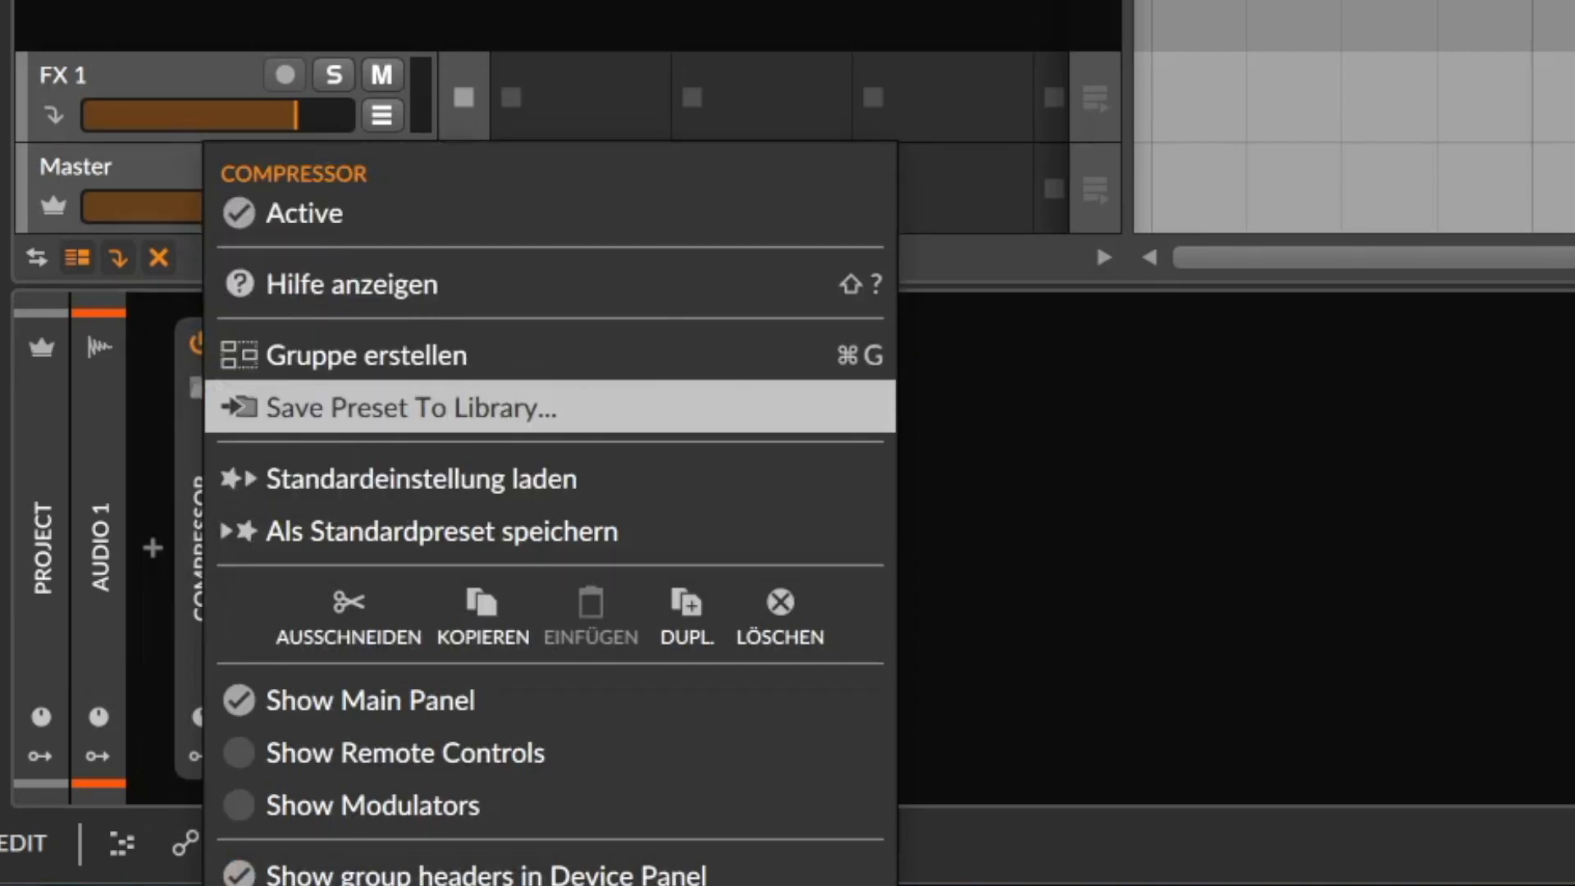
pyautogui.press('Escape')
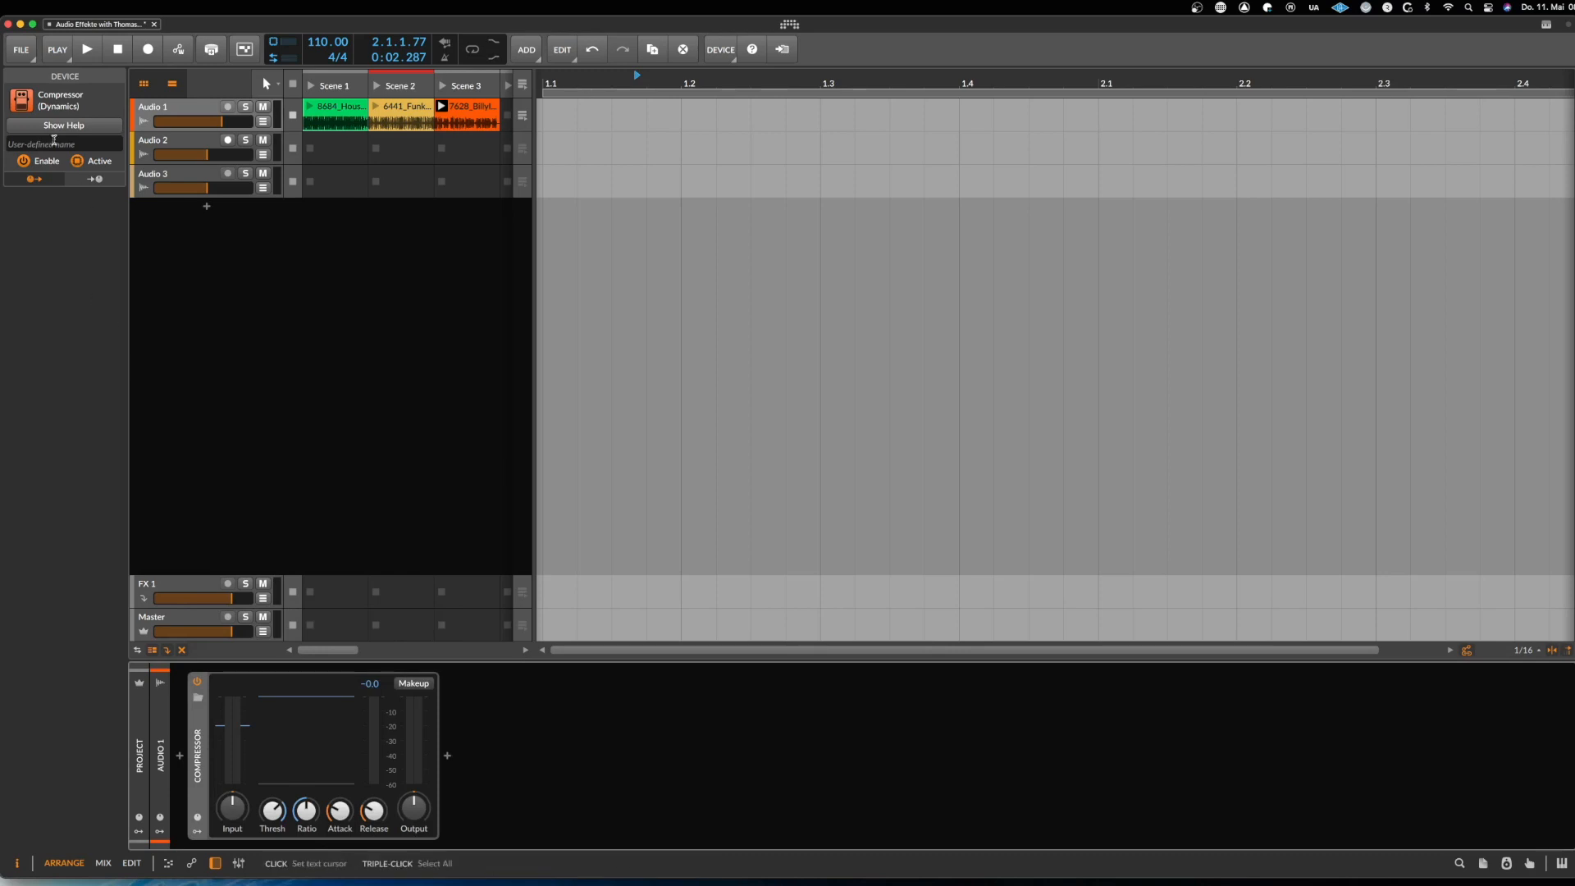
pyautogui.click(60, 124)
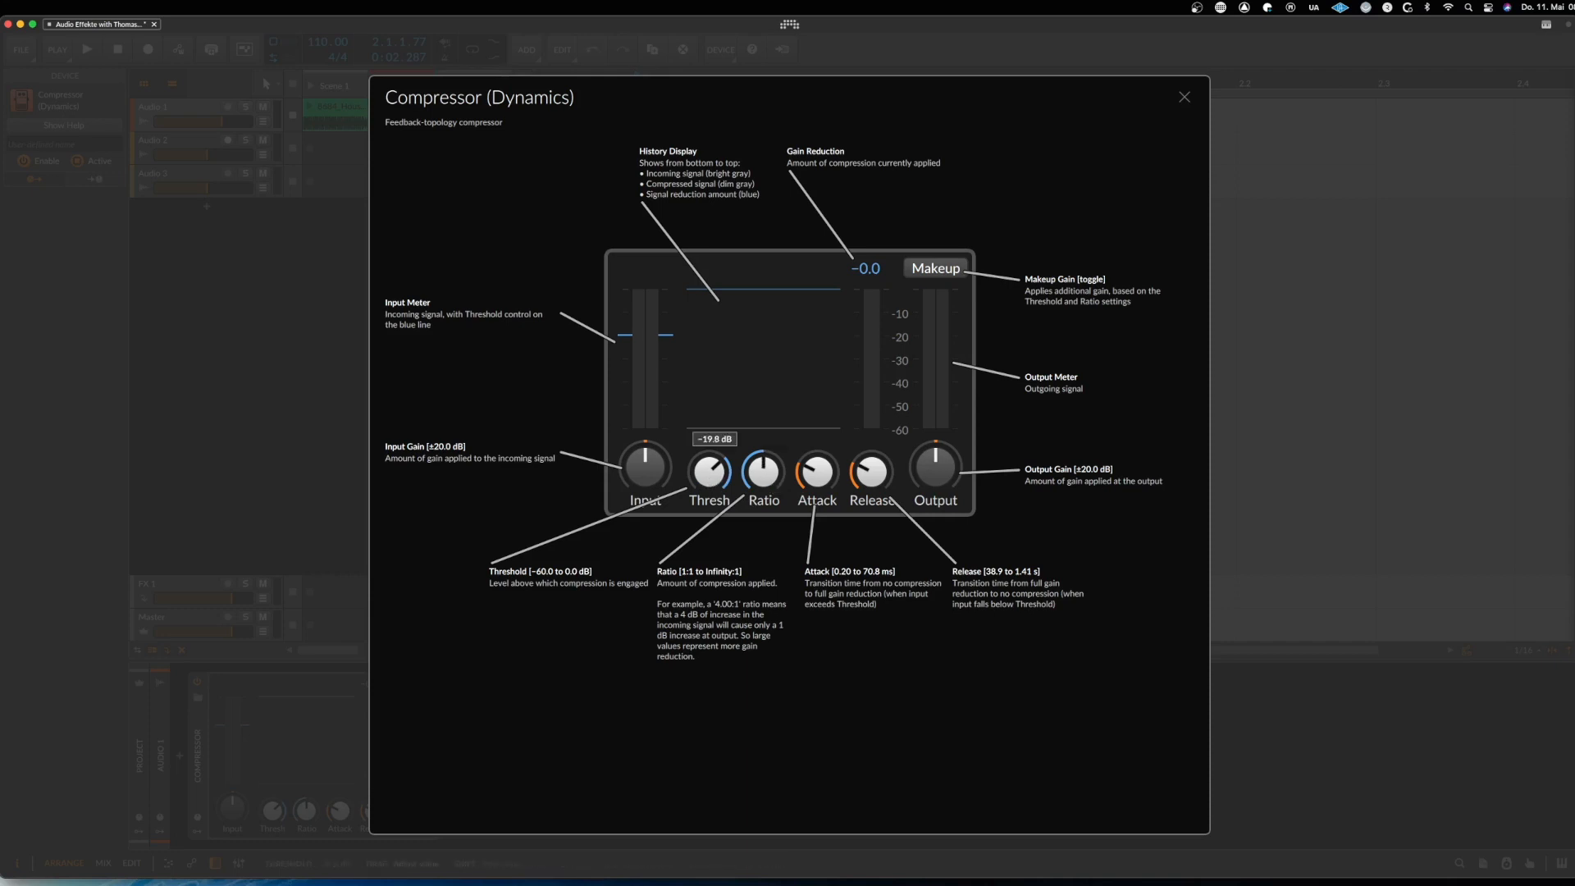
# Audition the clip with the Compressor's threshold at its maximum and with the threshold lowered to about -13 dB
pyautogui.moveTo(710, 479); pyautogui.dragTo(710, 484)
pyautogui.moveTo(749, 473); pyautogui.dragTo(718, 482)
pyautogui.press('space')
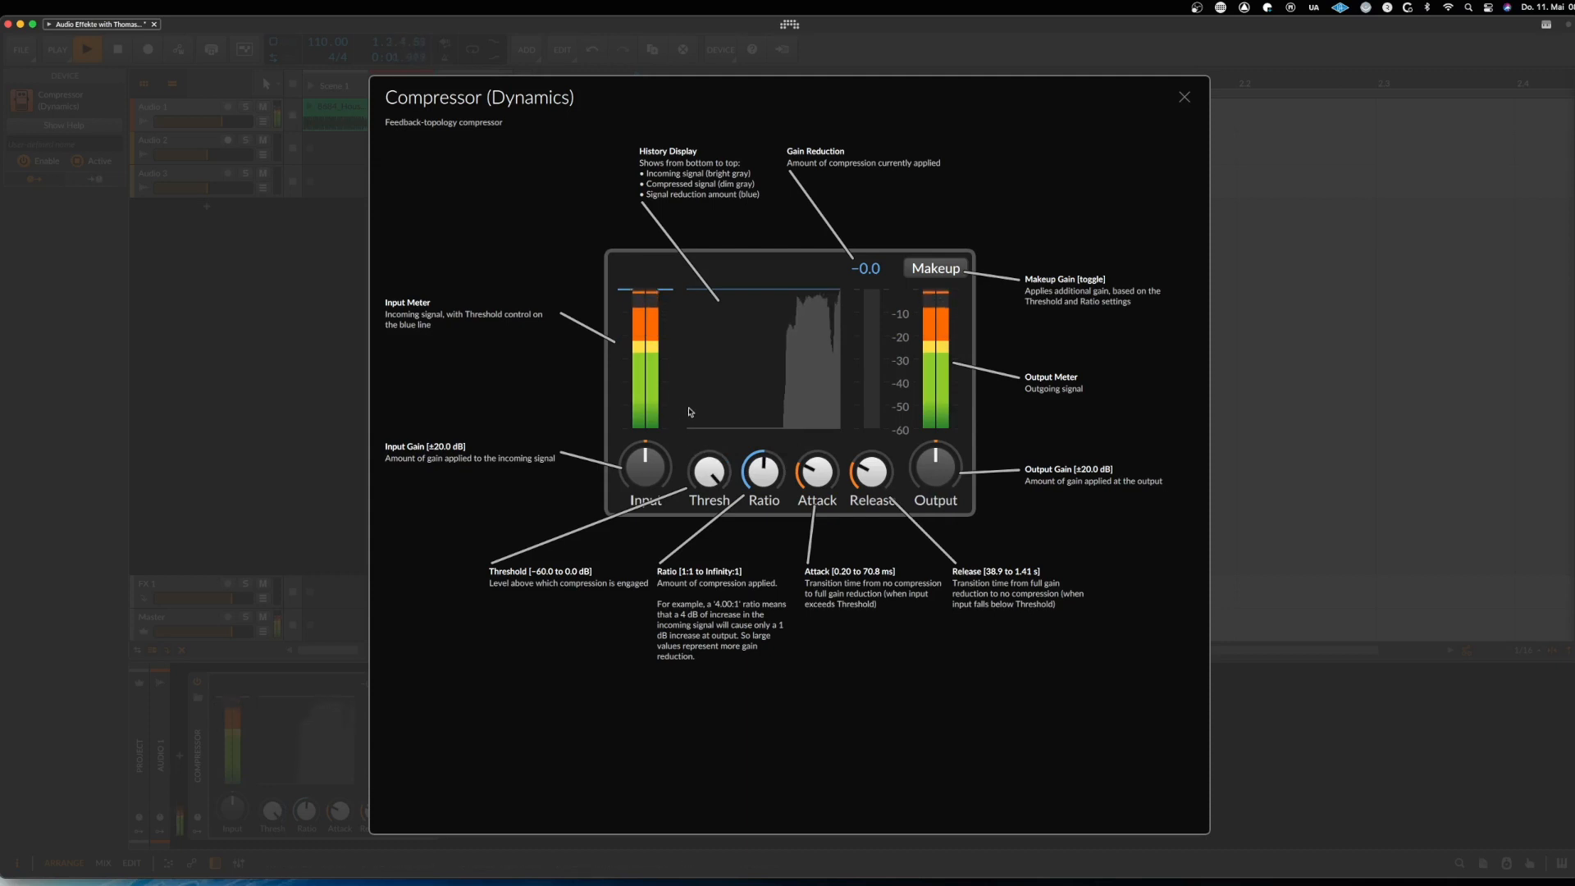
pyautogui.press('space')
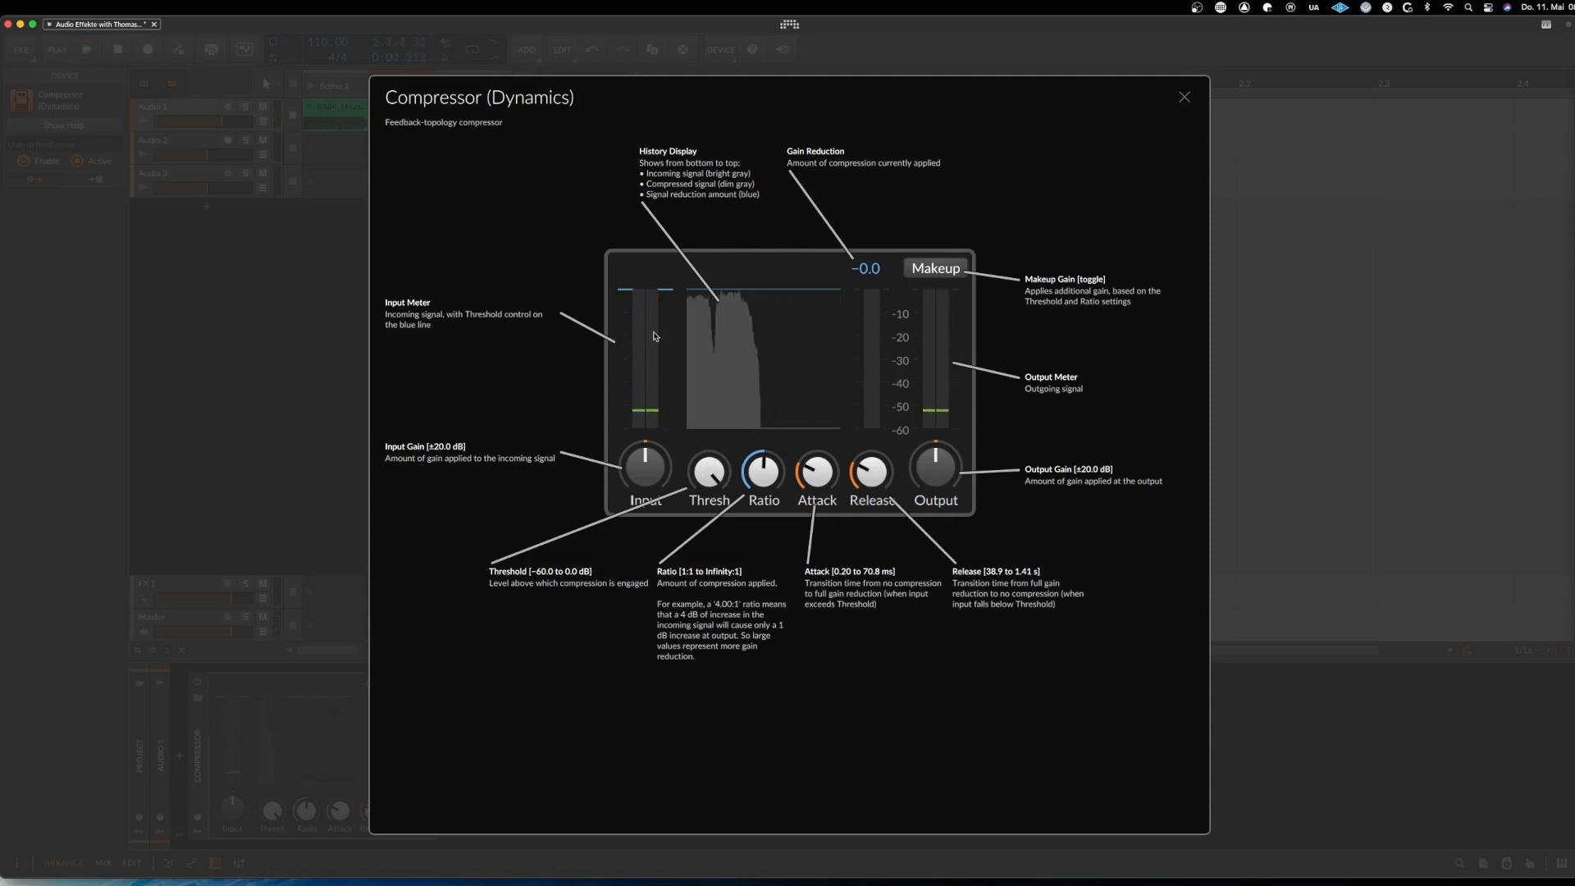
pyautogui.moveTo(656, 292); pyautogui.dragTo(655, 317)
pyautogui.press('space')
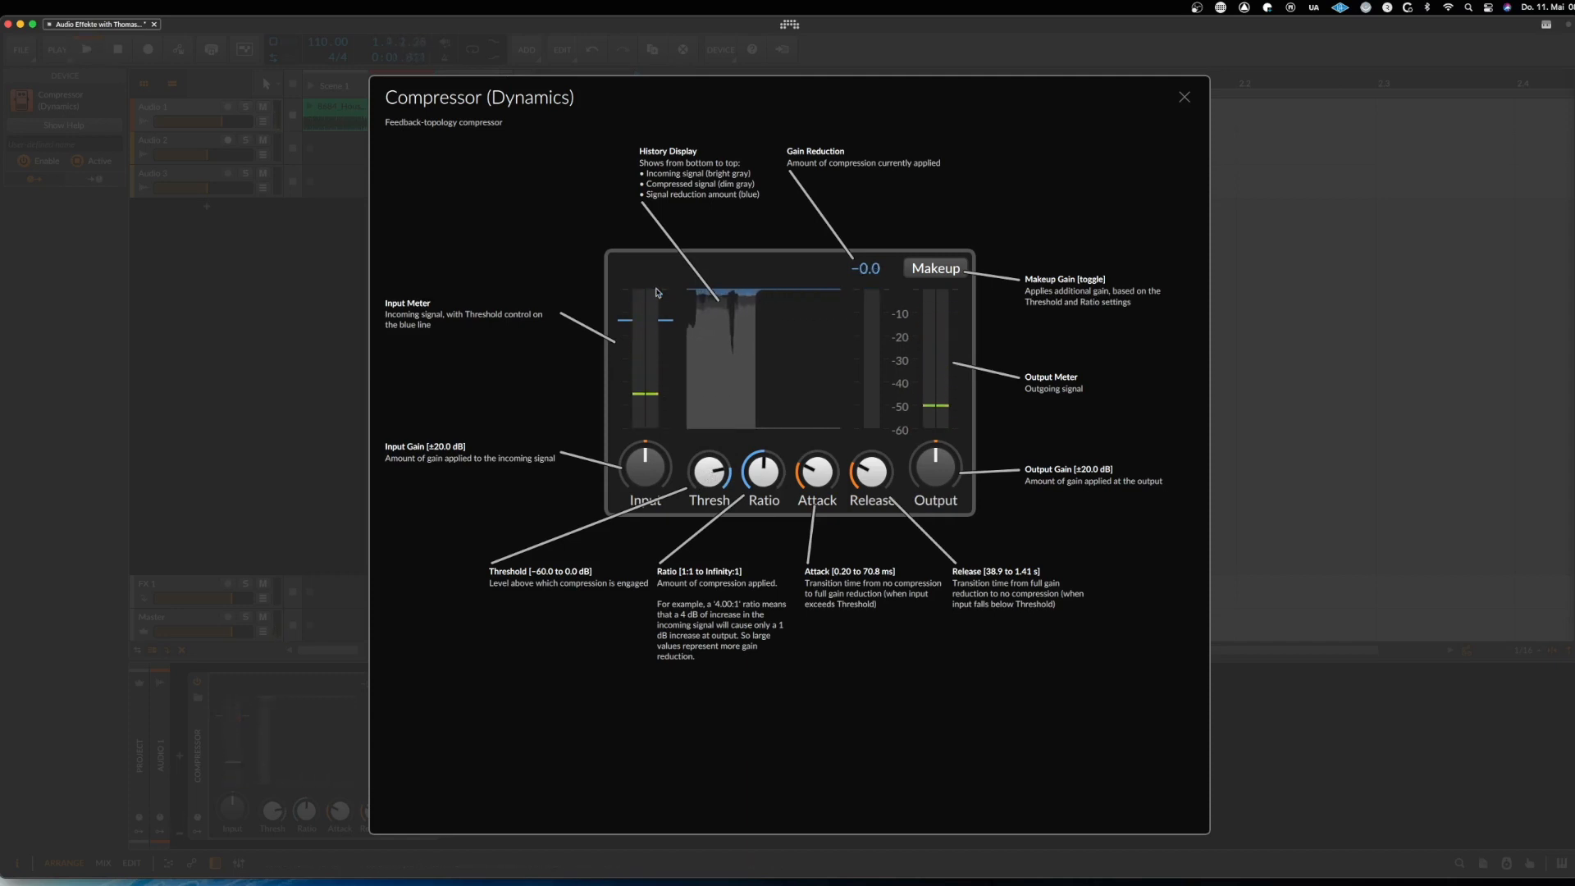
# Raise the Compressor's ratio and lower the threshold to -38.9 dB while the clip plays
pyautogui.moveTo(763, 468)
pyautogui.moveTo(763, 469); pyautogui.dragTo(768, 489)
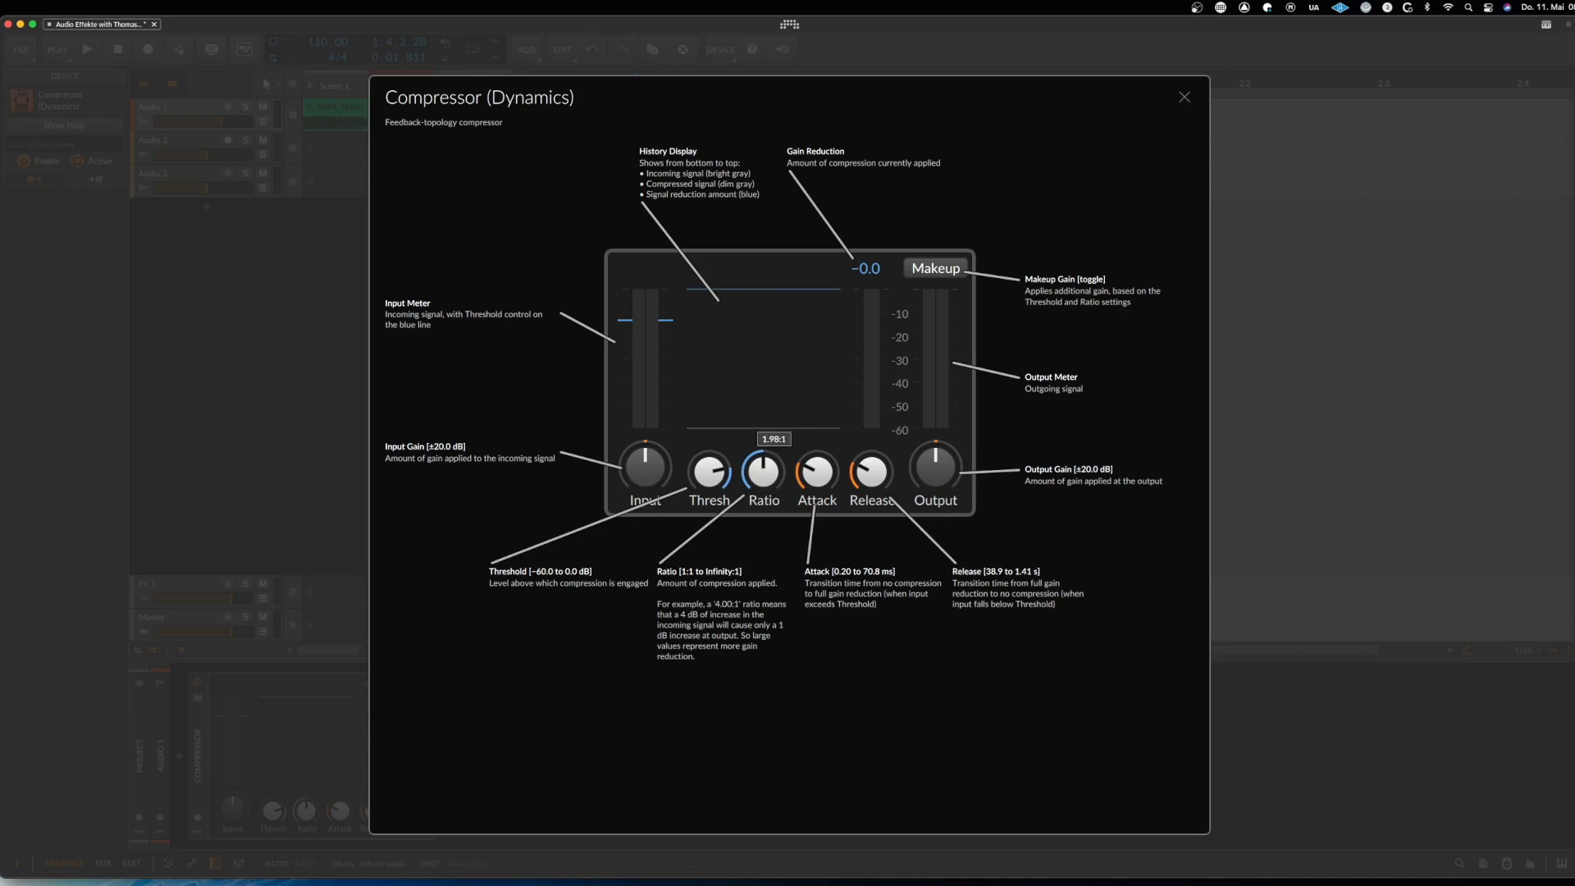
pyautogui.moveTo(767, 489); pyautogui.dragTo(765, 490)
pyautogui.moveTo(713, 491)
pyautogui.mouseDown()
pyautogui.moveTo(771, 492)
pyautogui.moveTo(771, 471)
pyautogui.moveTo(722, 481)
pyautogui.moveTo(722, 510)
pyautogui.moveTo(722, 460)
pyautogui.moveTo(721, 503)
pyautogui.moveTo(712, 480)
pyautogui.mouseUp()
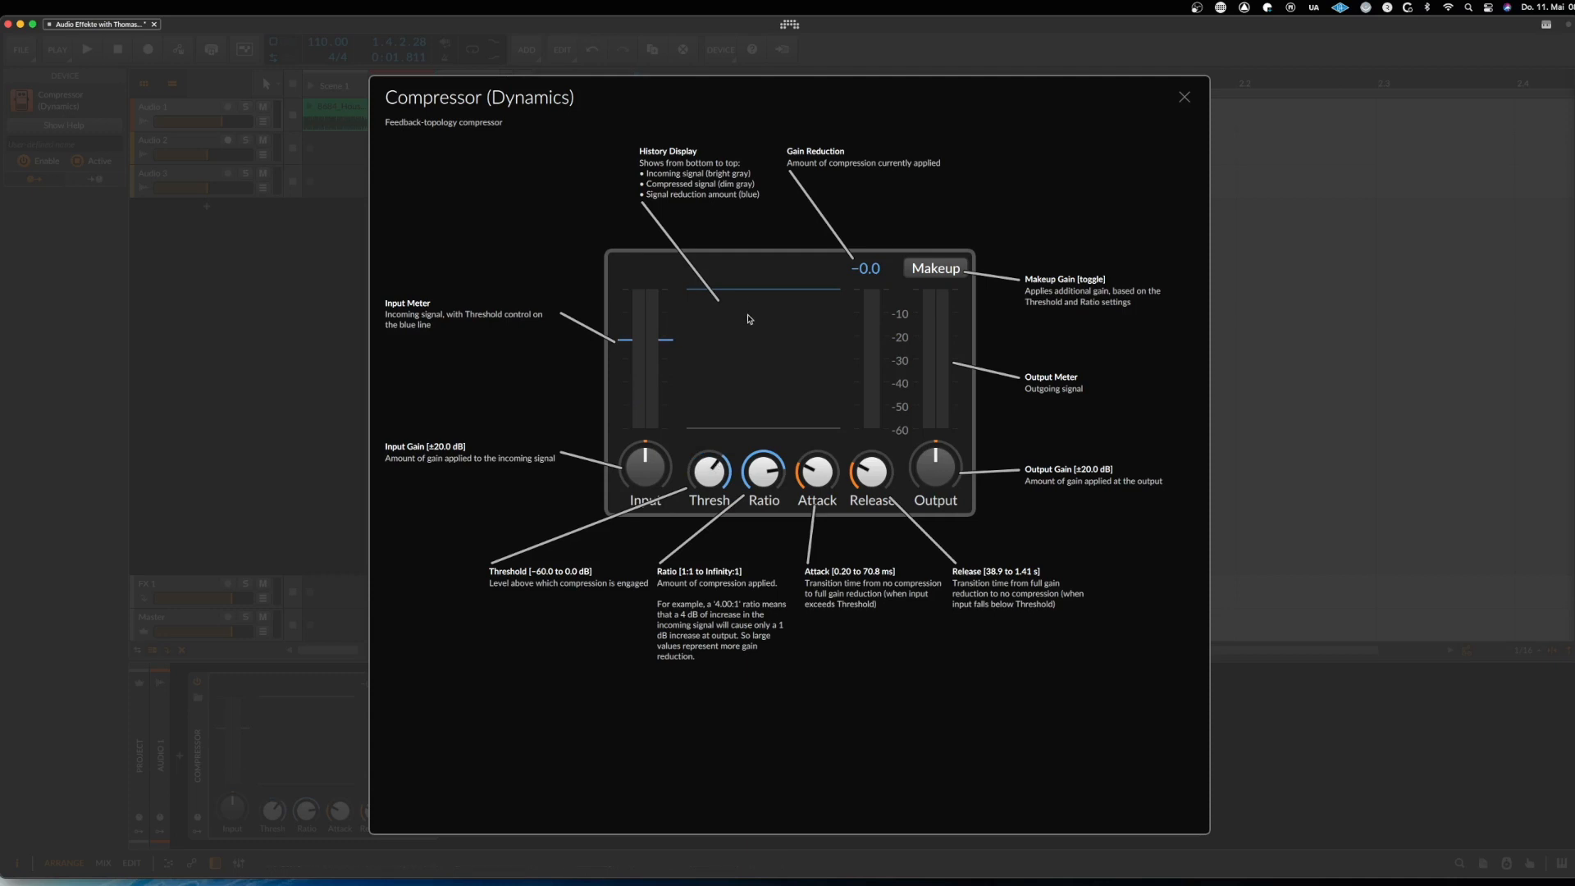
pyautogui.moveTo(710, 473); pyautogui.dragTo(710, 518)
pyautogui.press('space')
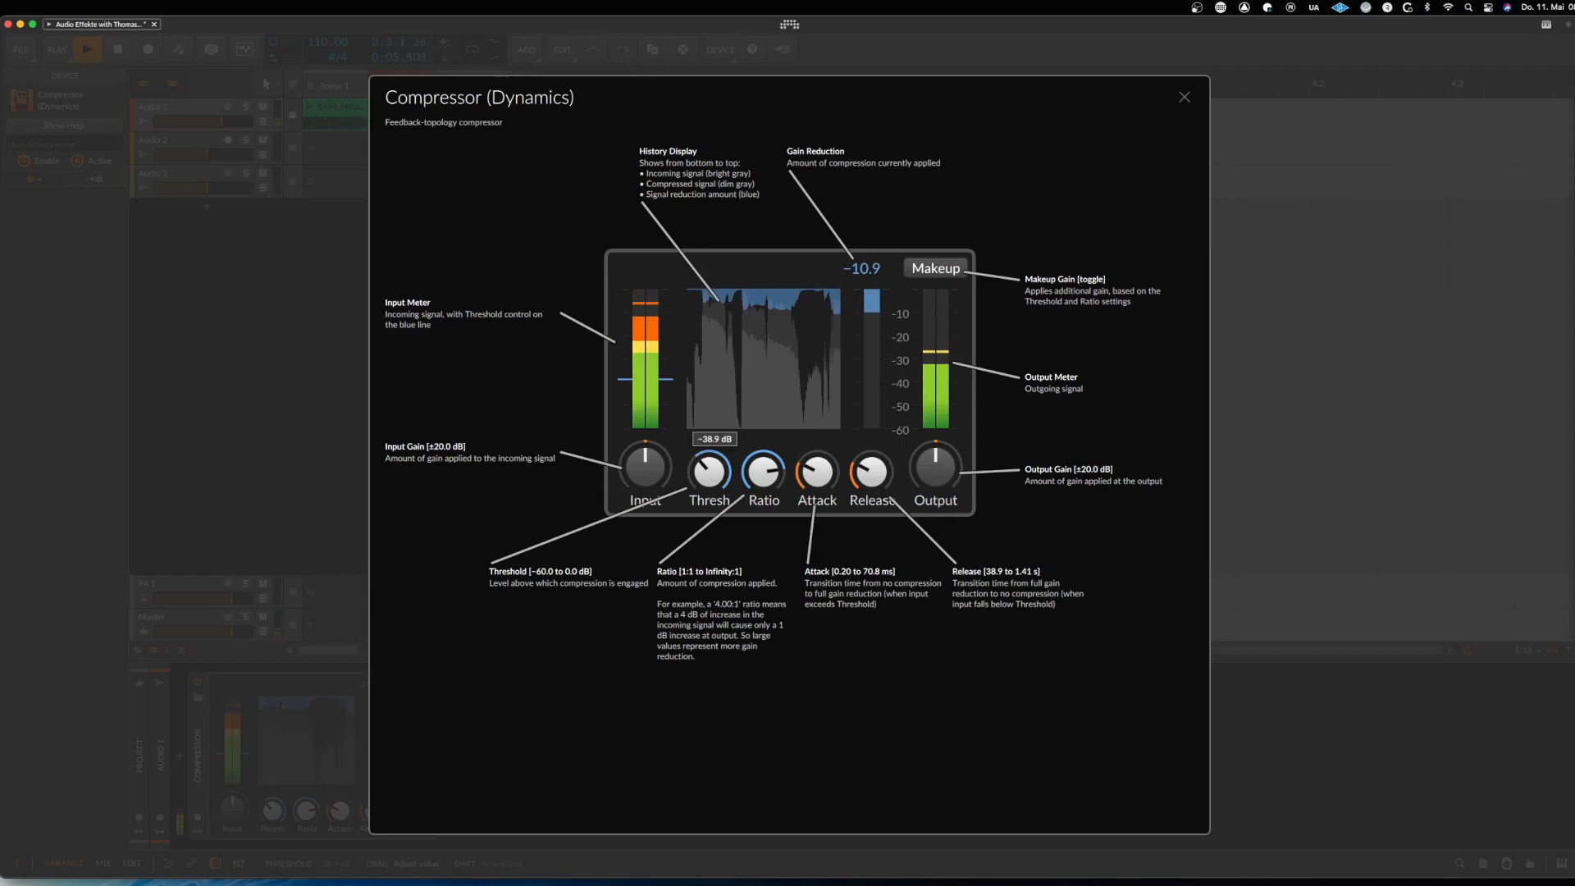
# Turn on Makeup, lower the threshold to its minimum and raise the ratio further during playback, and stop playback
pyautogui.click(936, 268)
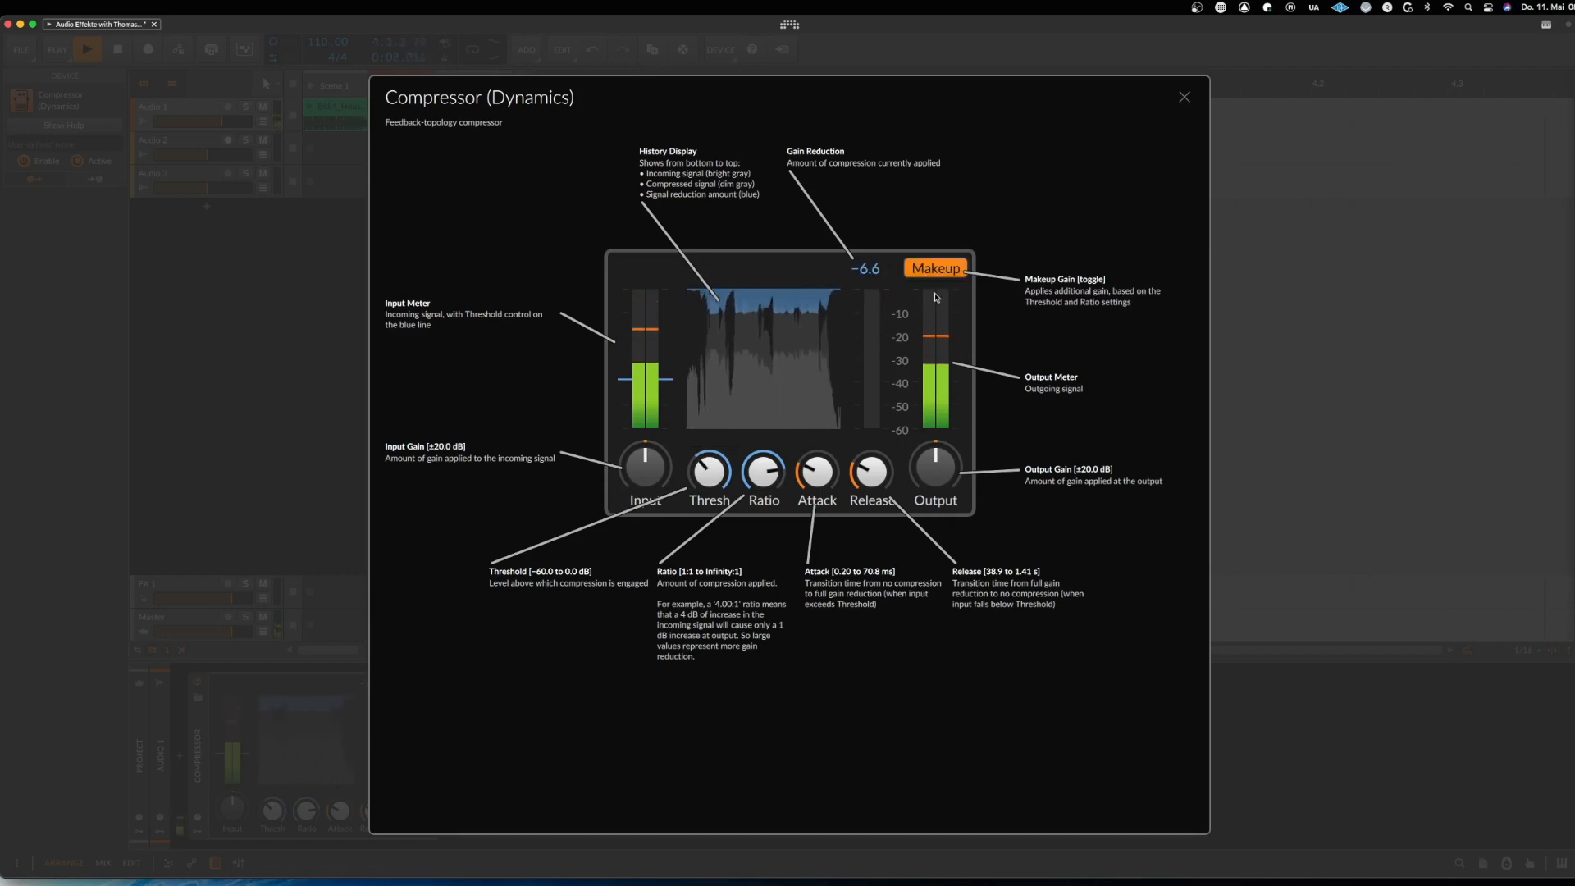
pyautogui.moveTo(710, 473); pyautogui.dragTo(777, 462)
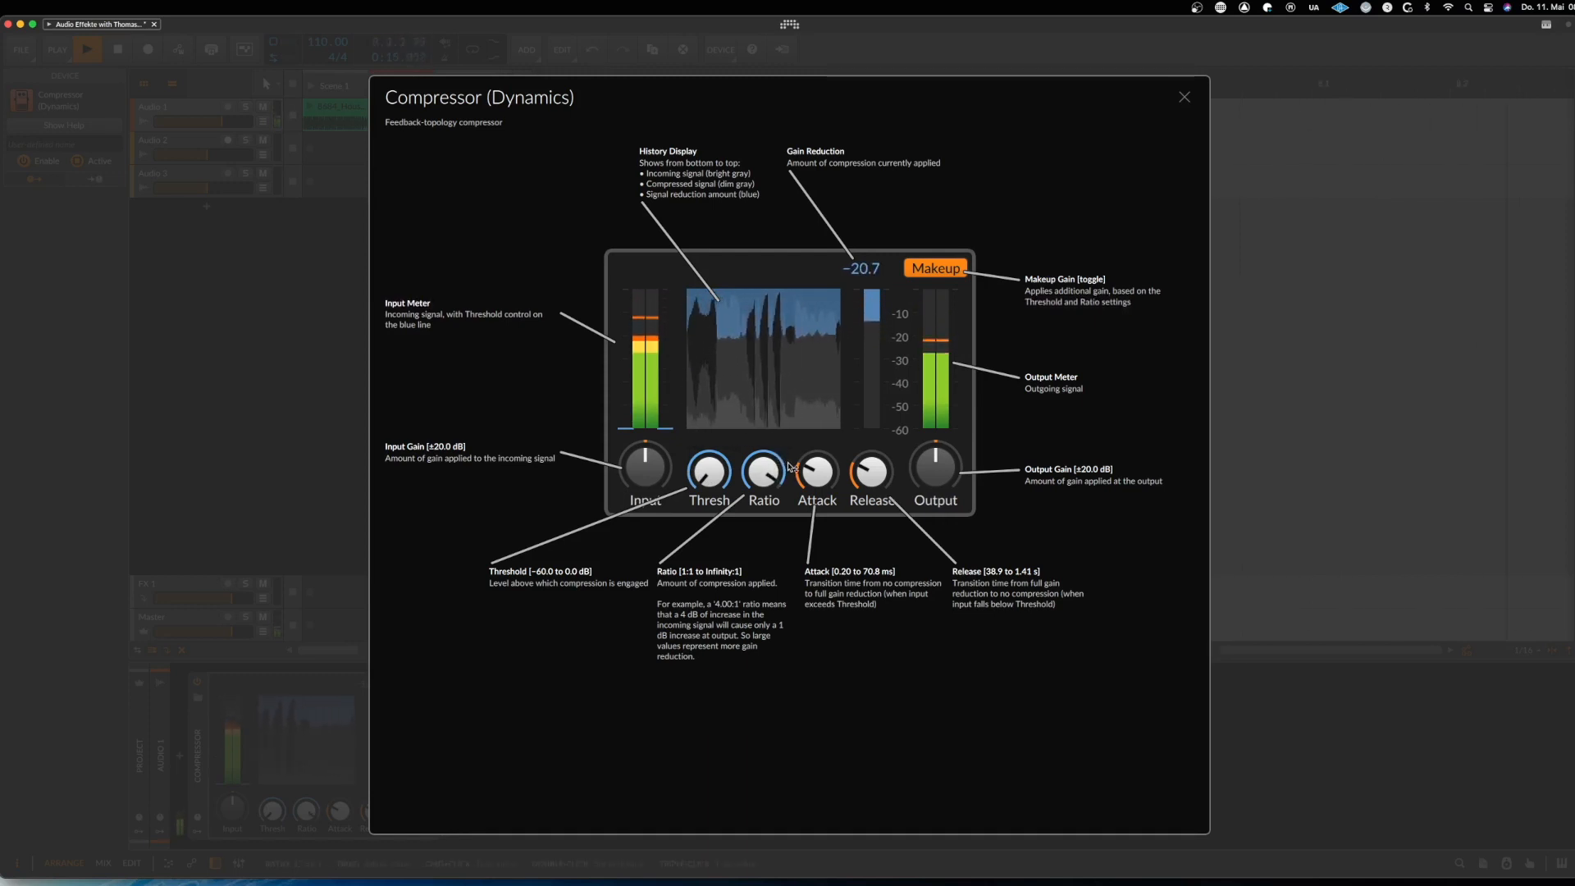
pyautogui.press('space')
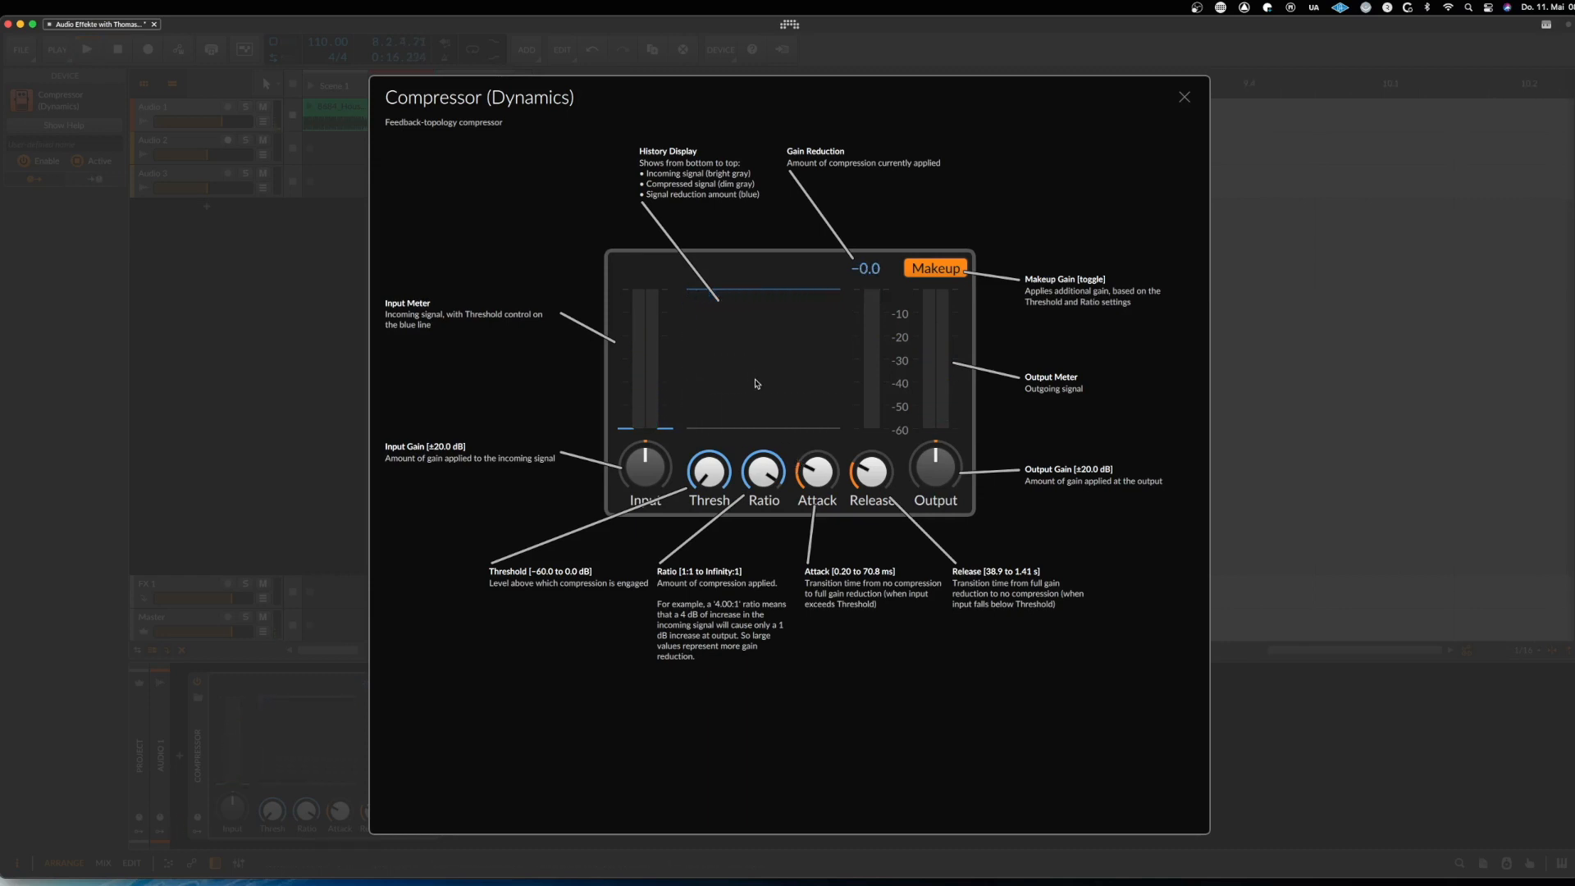
# Turn Makeup off, reduce the ratio, set the threshold to about -19 dB and audition the clip
pyautogui.click(936, 273)
pyautogui.moveTo(774, 471); pyautogui.dragTo(712, 394)
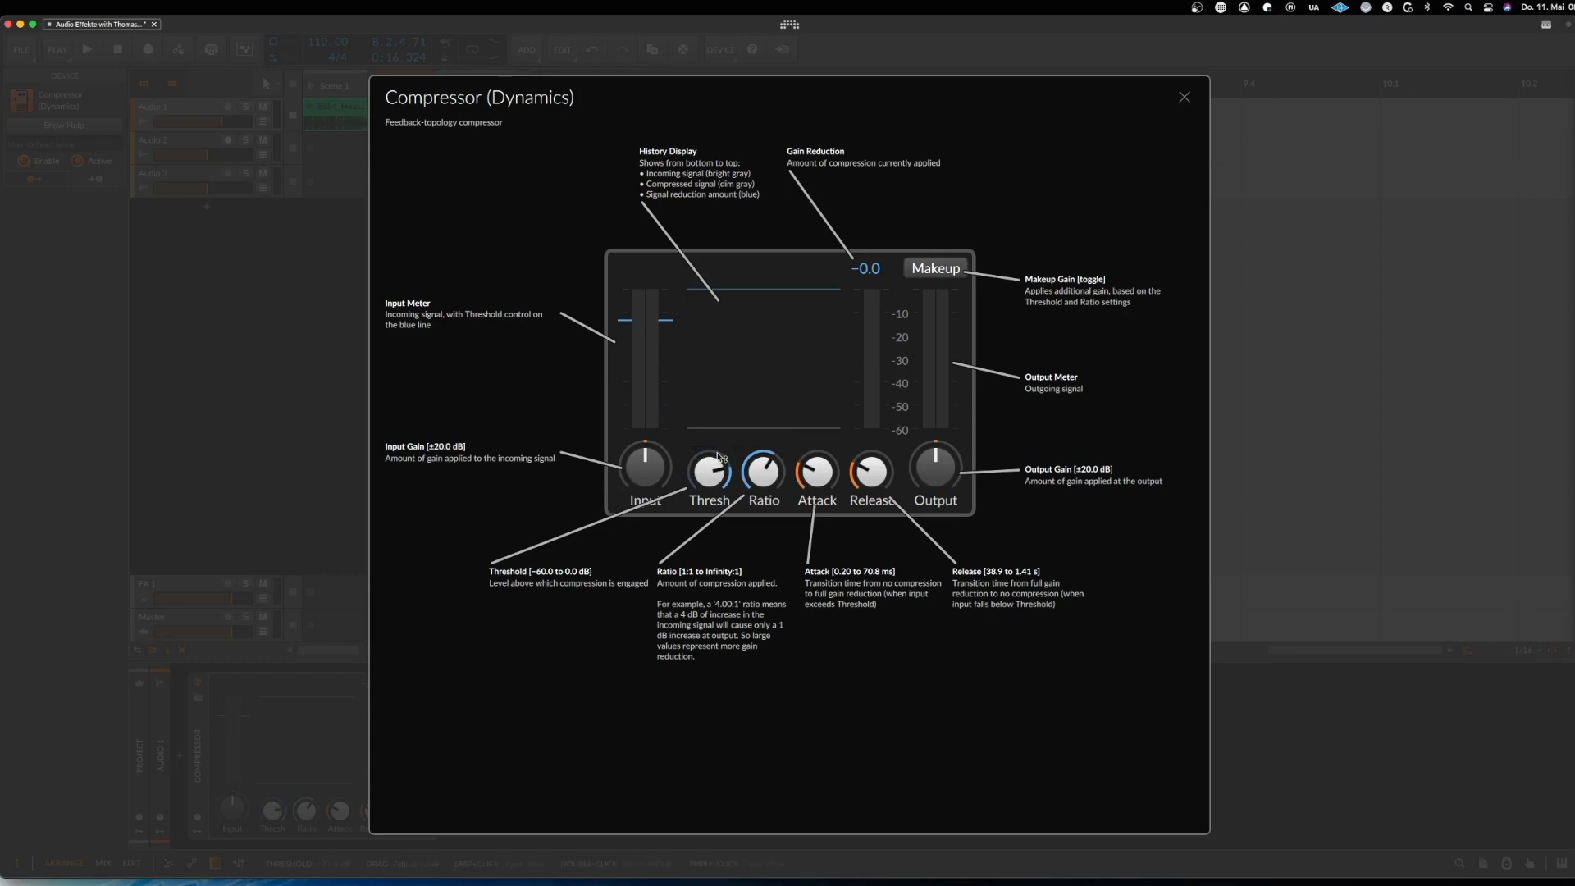
pyautogui.moveTo(700, 469); pyautogui.dragTo(699, 465)
pyautogui.moveTo(720, 474); pyautogui.dragTo(718, 474)
pyautogui.press('space')
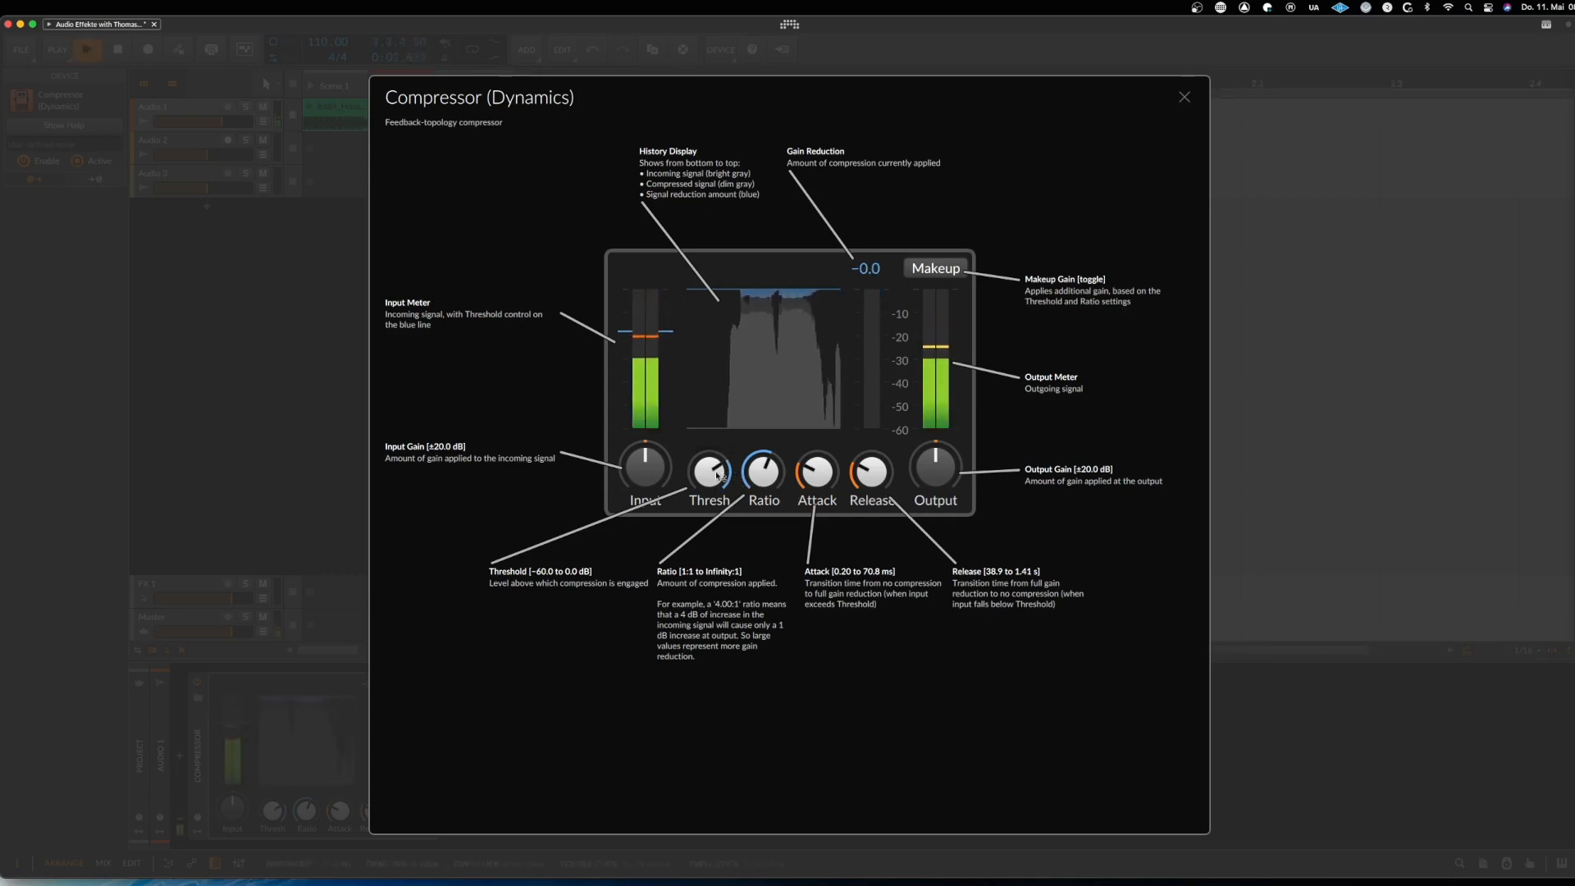
pyautogui.moveTo(710, 472); pyautogui.dragTo(709, 479)
pyautogui.press('space')
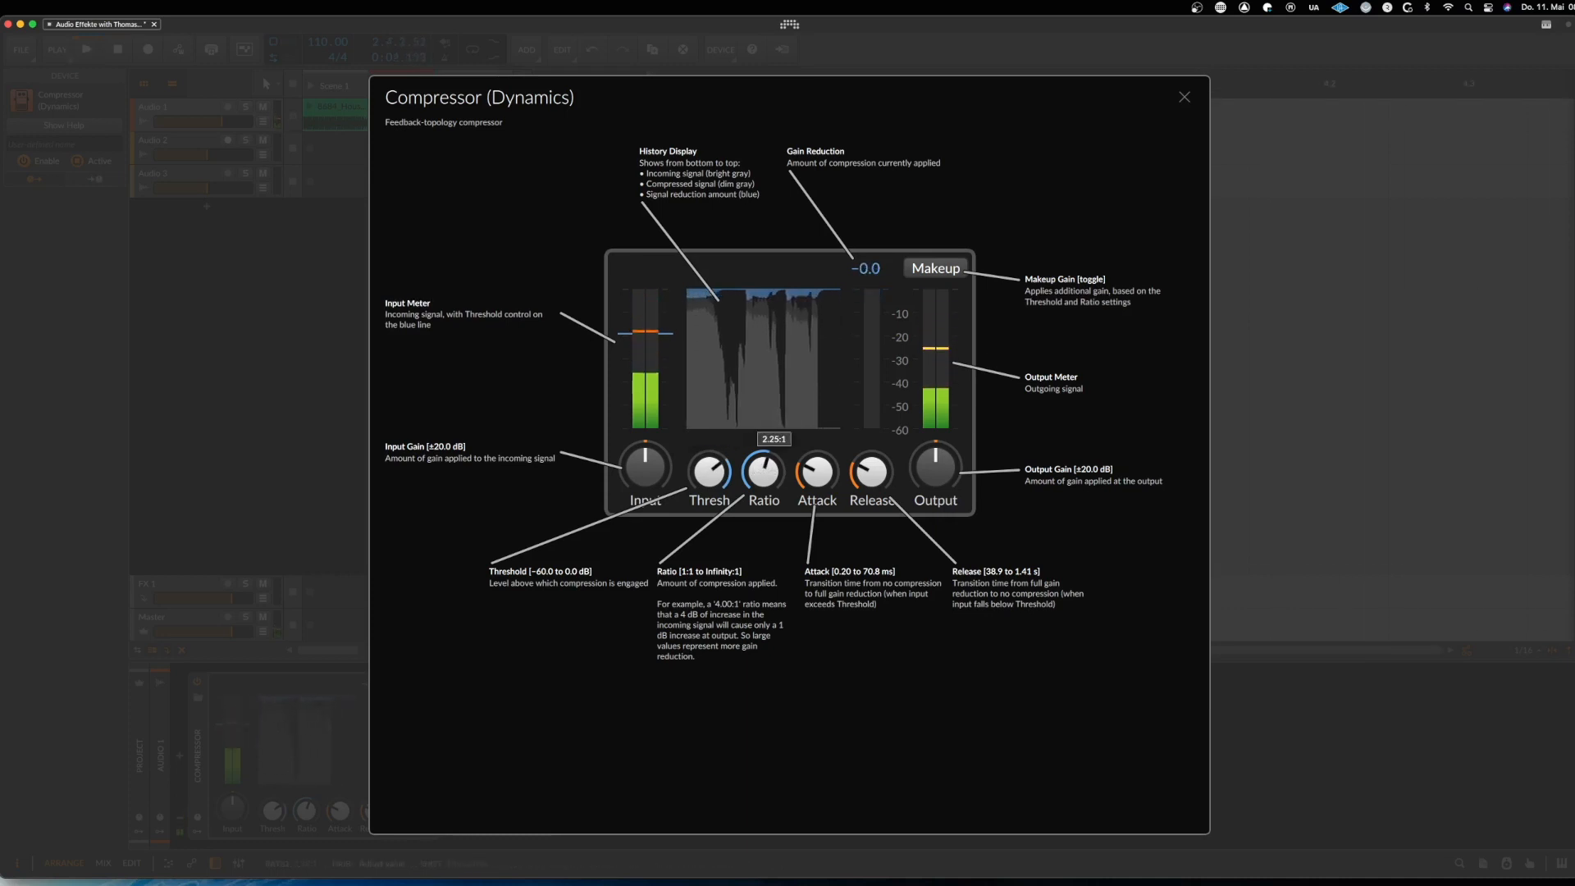
# Raise the ratio slightly, set the threshold to -20.6 dB and audition the clip
pyautogui.moveTo(766, 466); pyautogui.dragTo(710, 475)
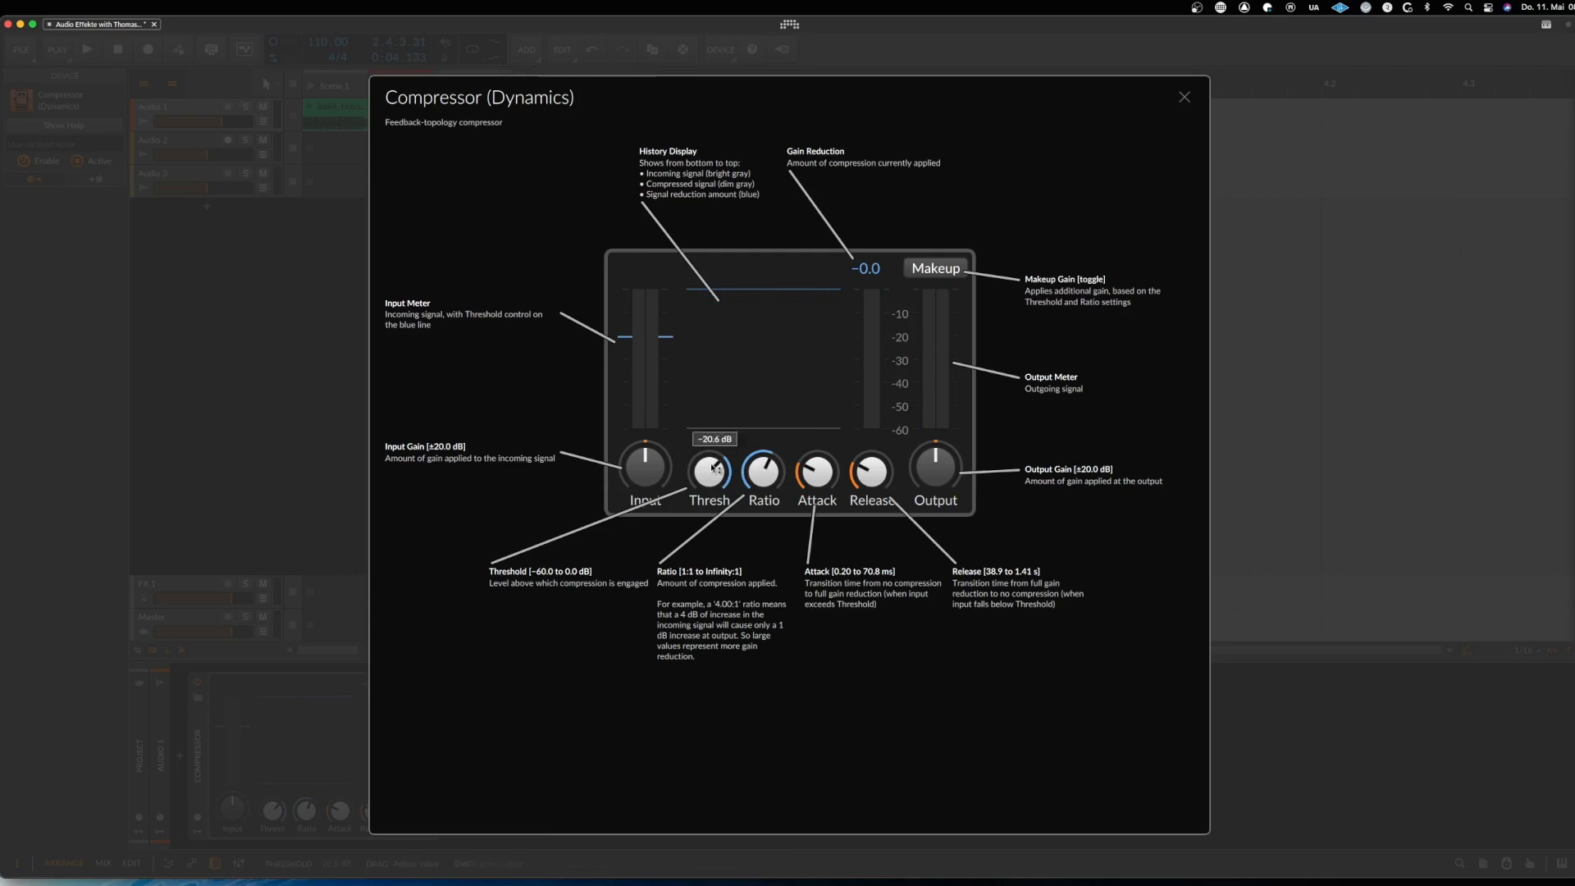
pyautogui.press('space')
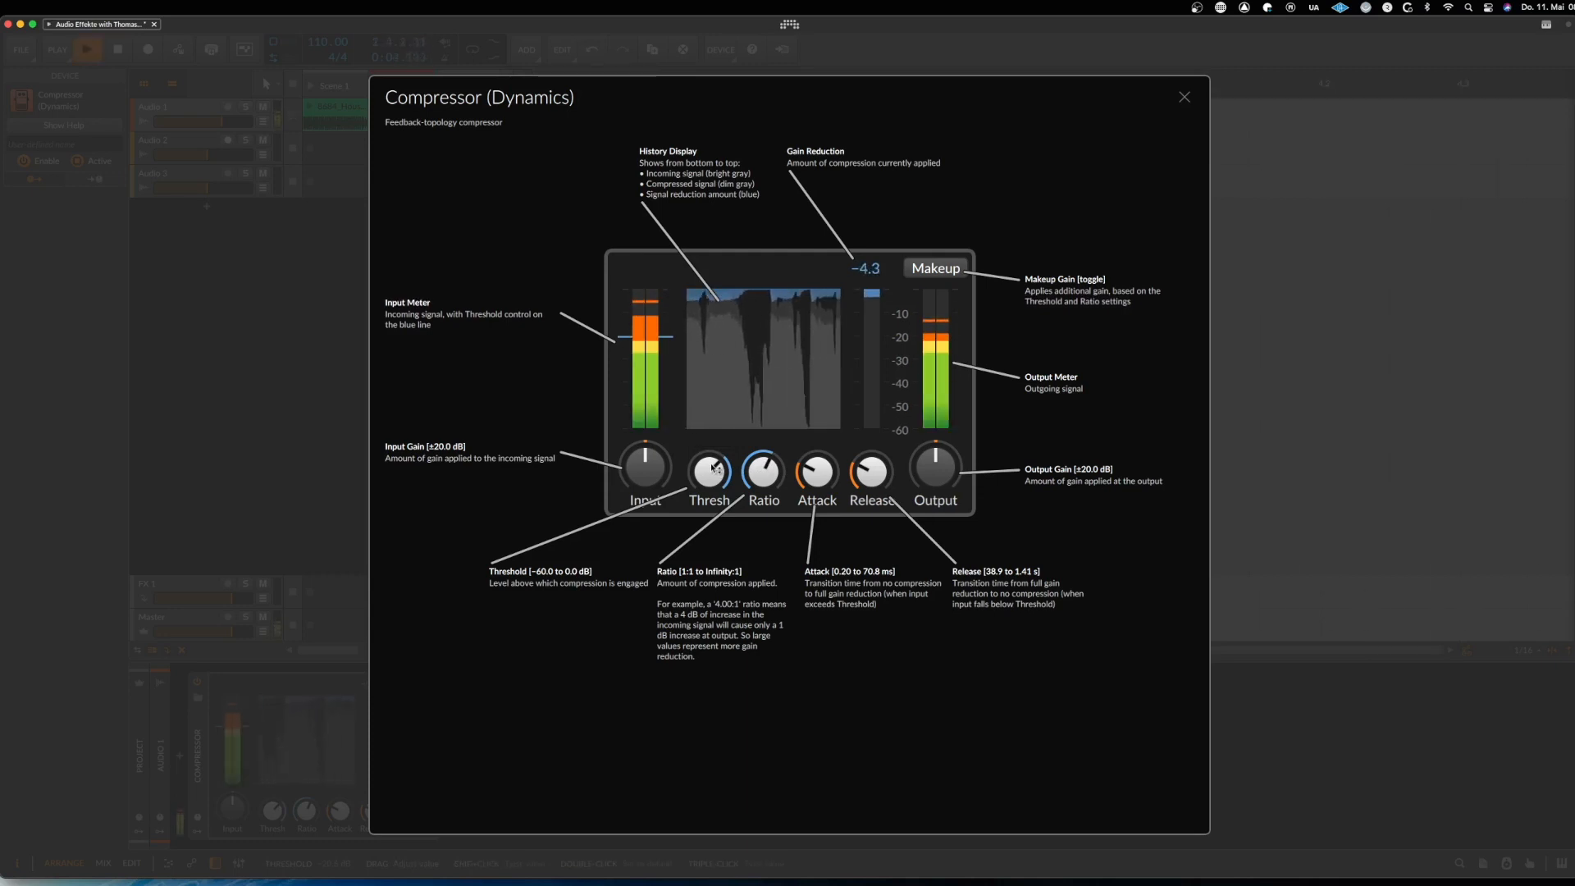
pyautogui.press('space')
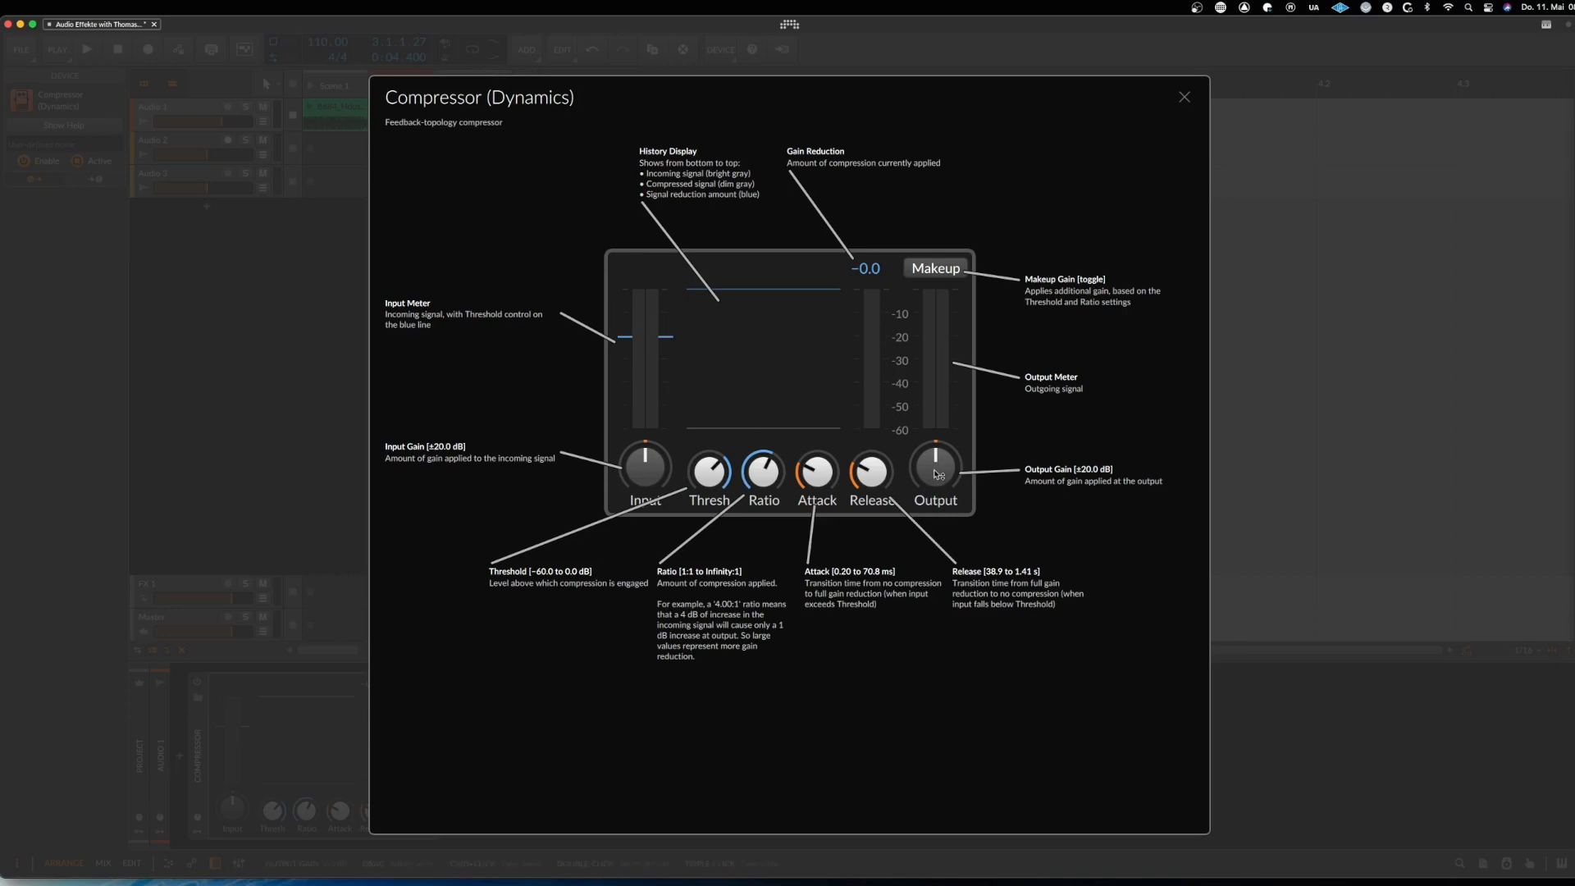
# Try an output gain of +7.4 dB during playback, and reset the output gain to its default
pyautogui.moveTo(937, 474); pyautogui.dragTo(938, 453)
pyautogui.press('space')
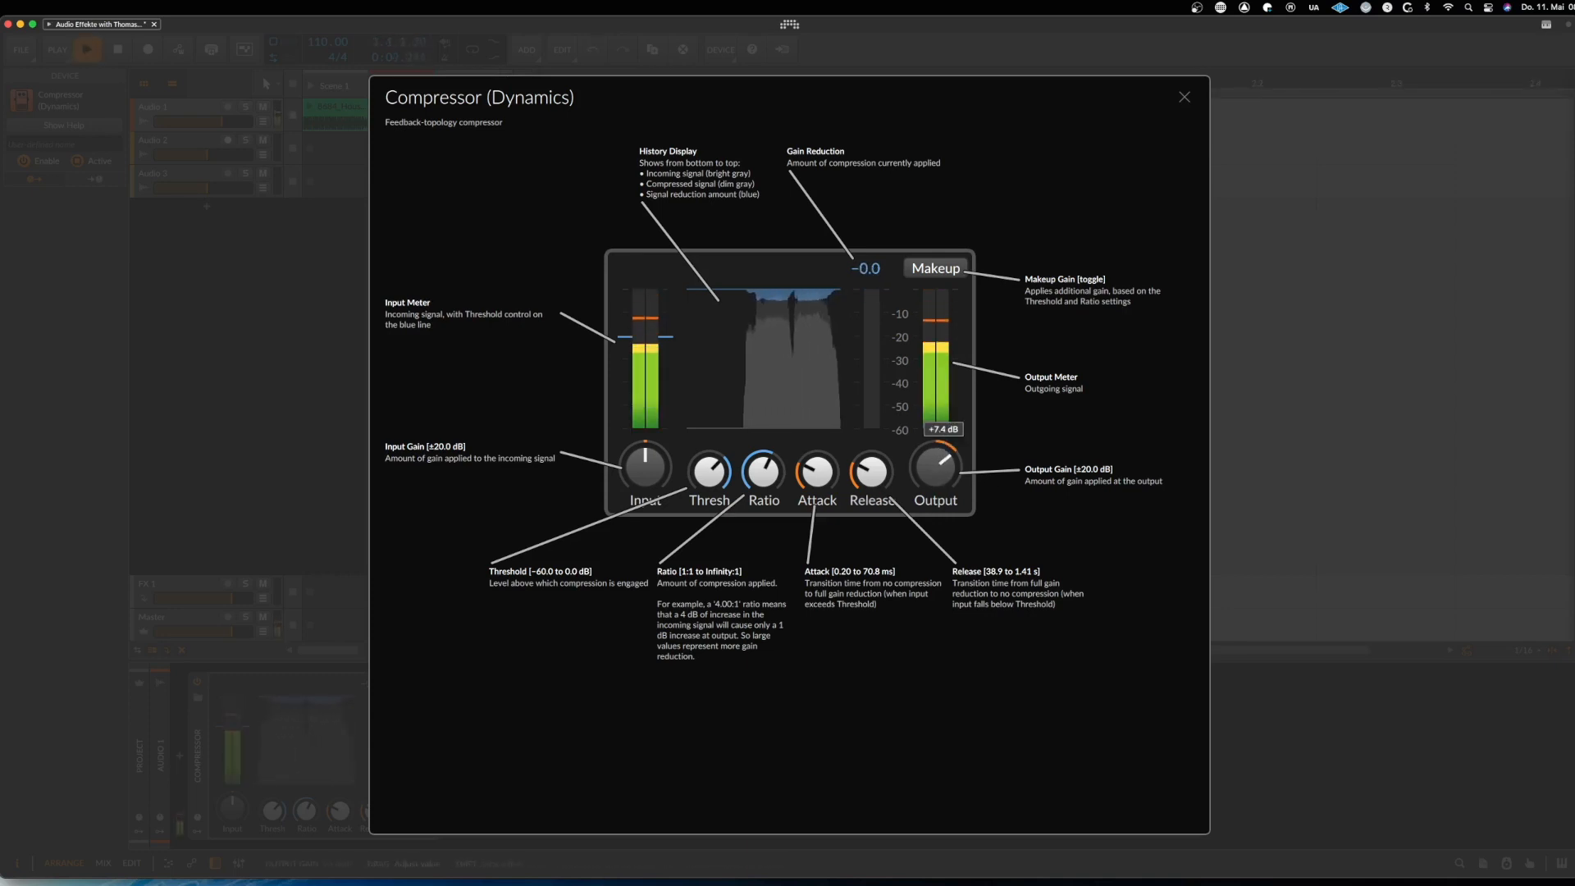
pyautogui.press('space')
pyautogui.doubleClick(938, 479)
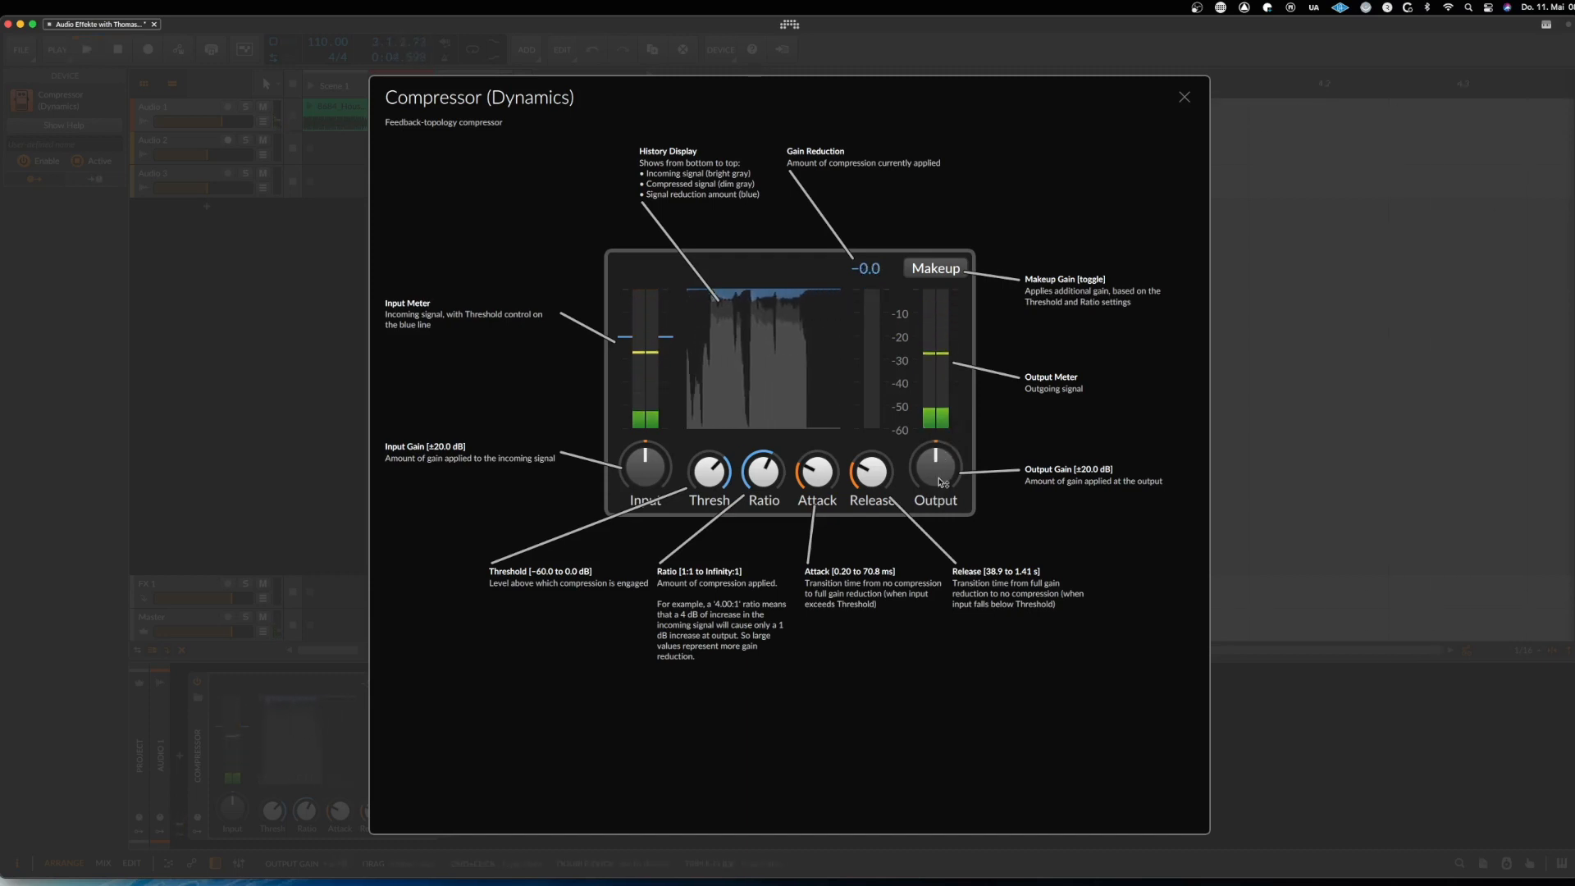
# Turn on Makeup, audition the clip with it, close the help view and stop playback
pyautogui.click(939, 271)
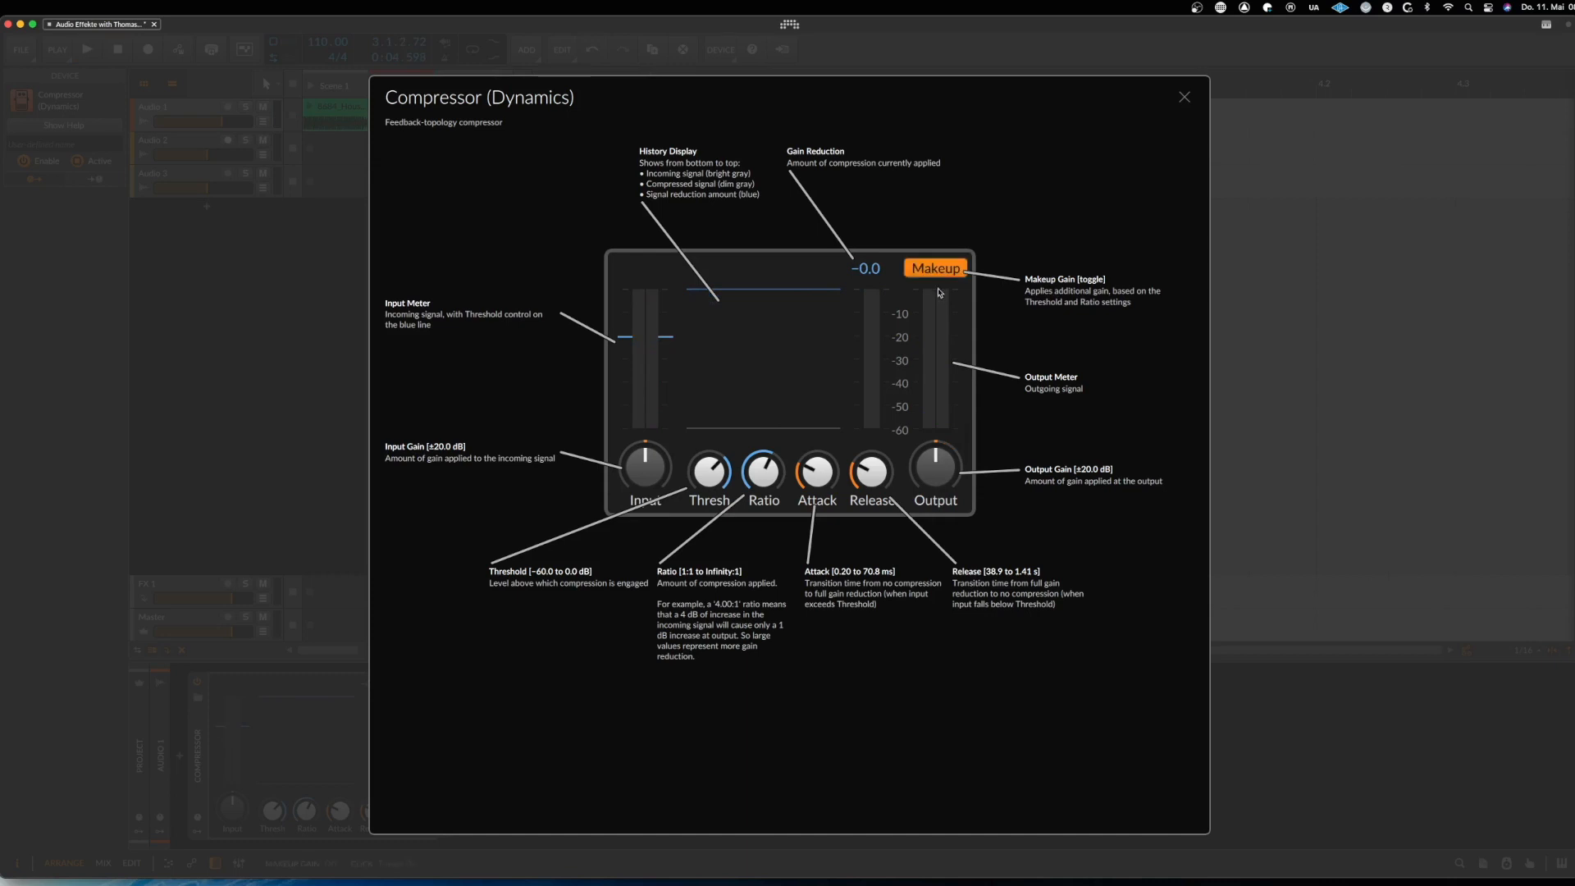
pyautogui.press('space')
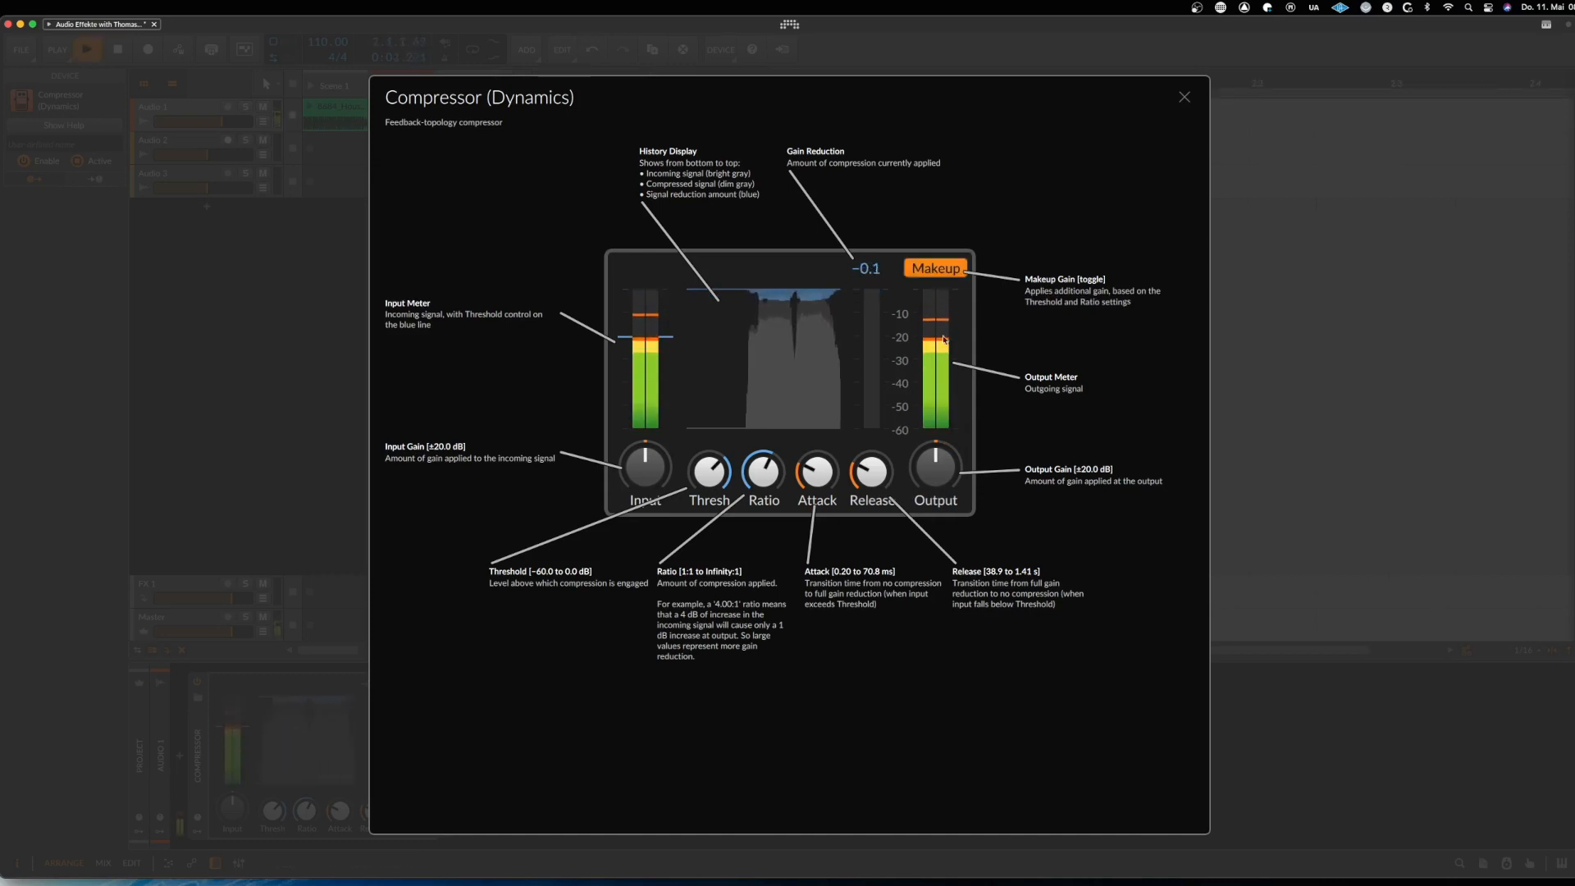
pyautogui.press('space')
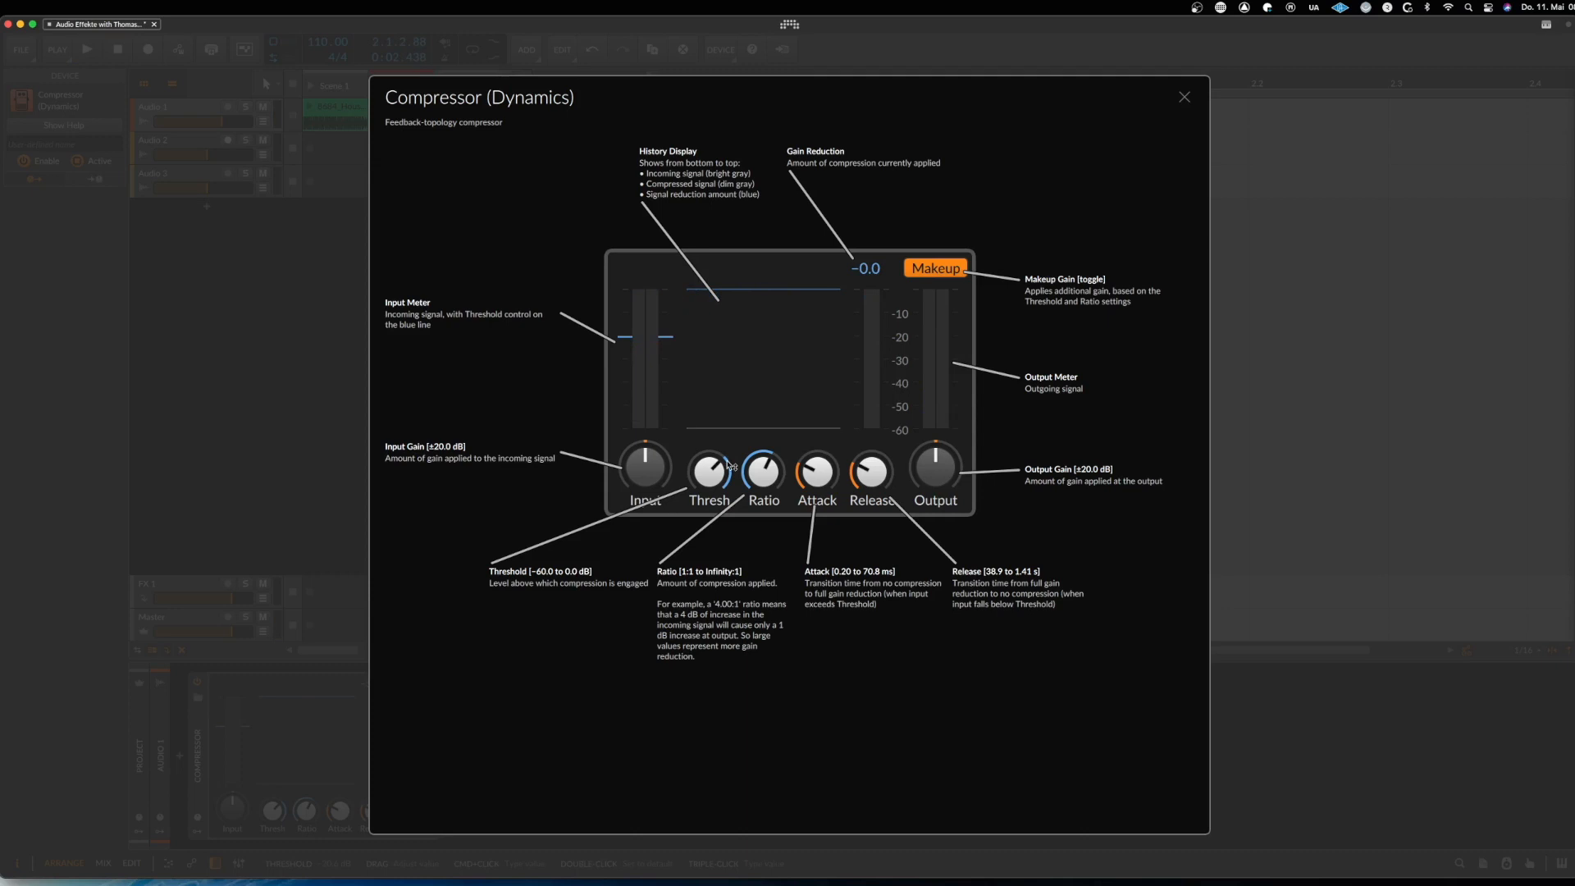
pyautogui.press('space')
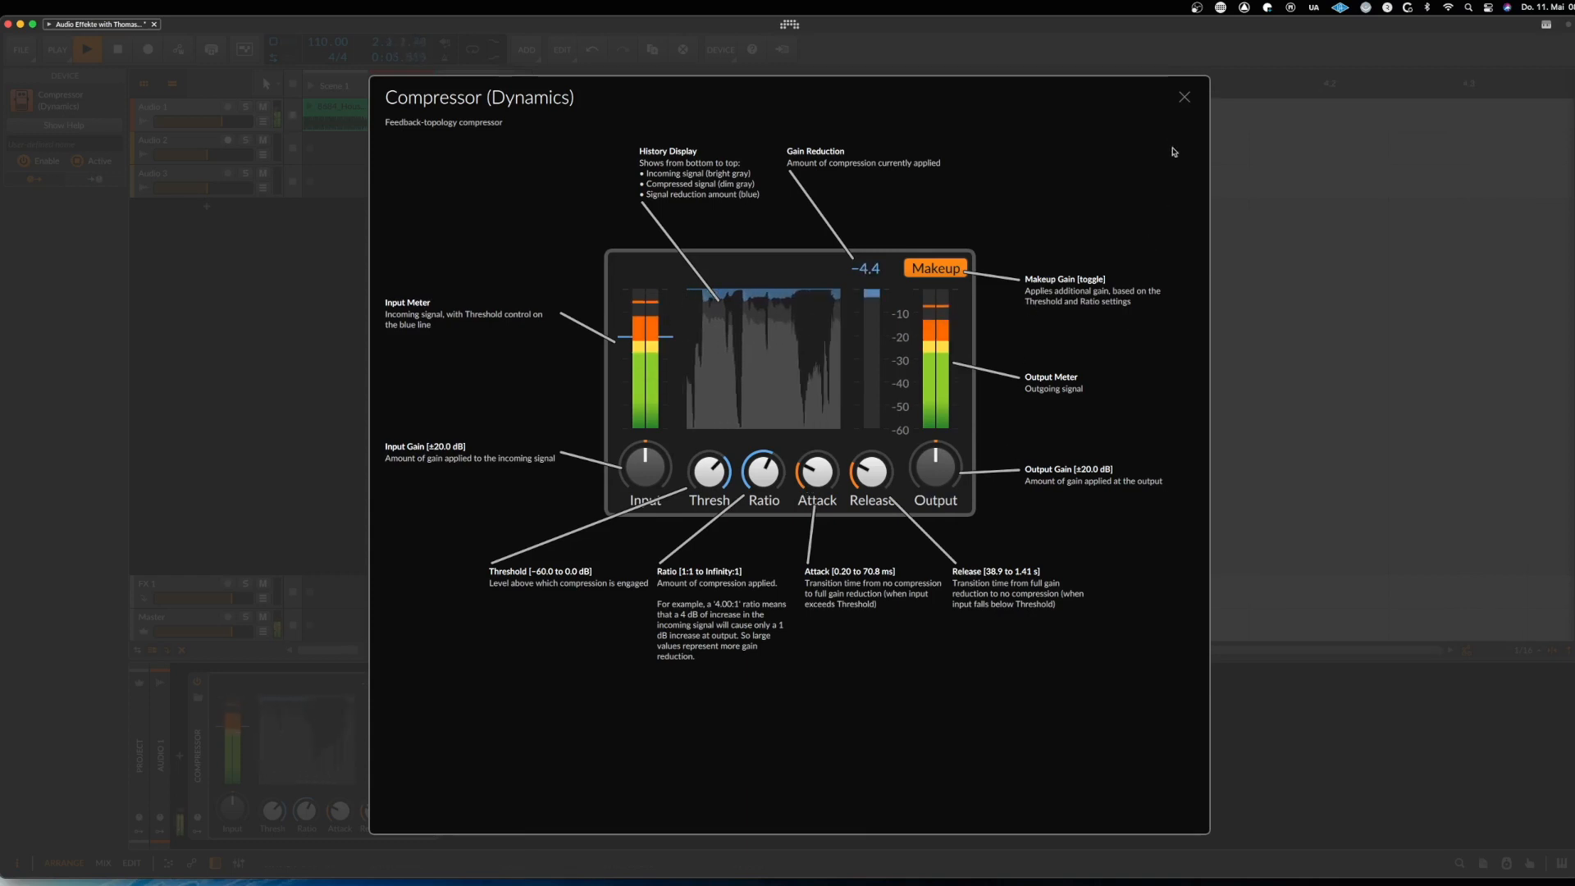
pyautogui.click(1183, 97)
pyautogui.press('space')
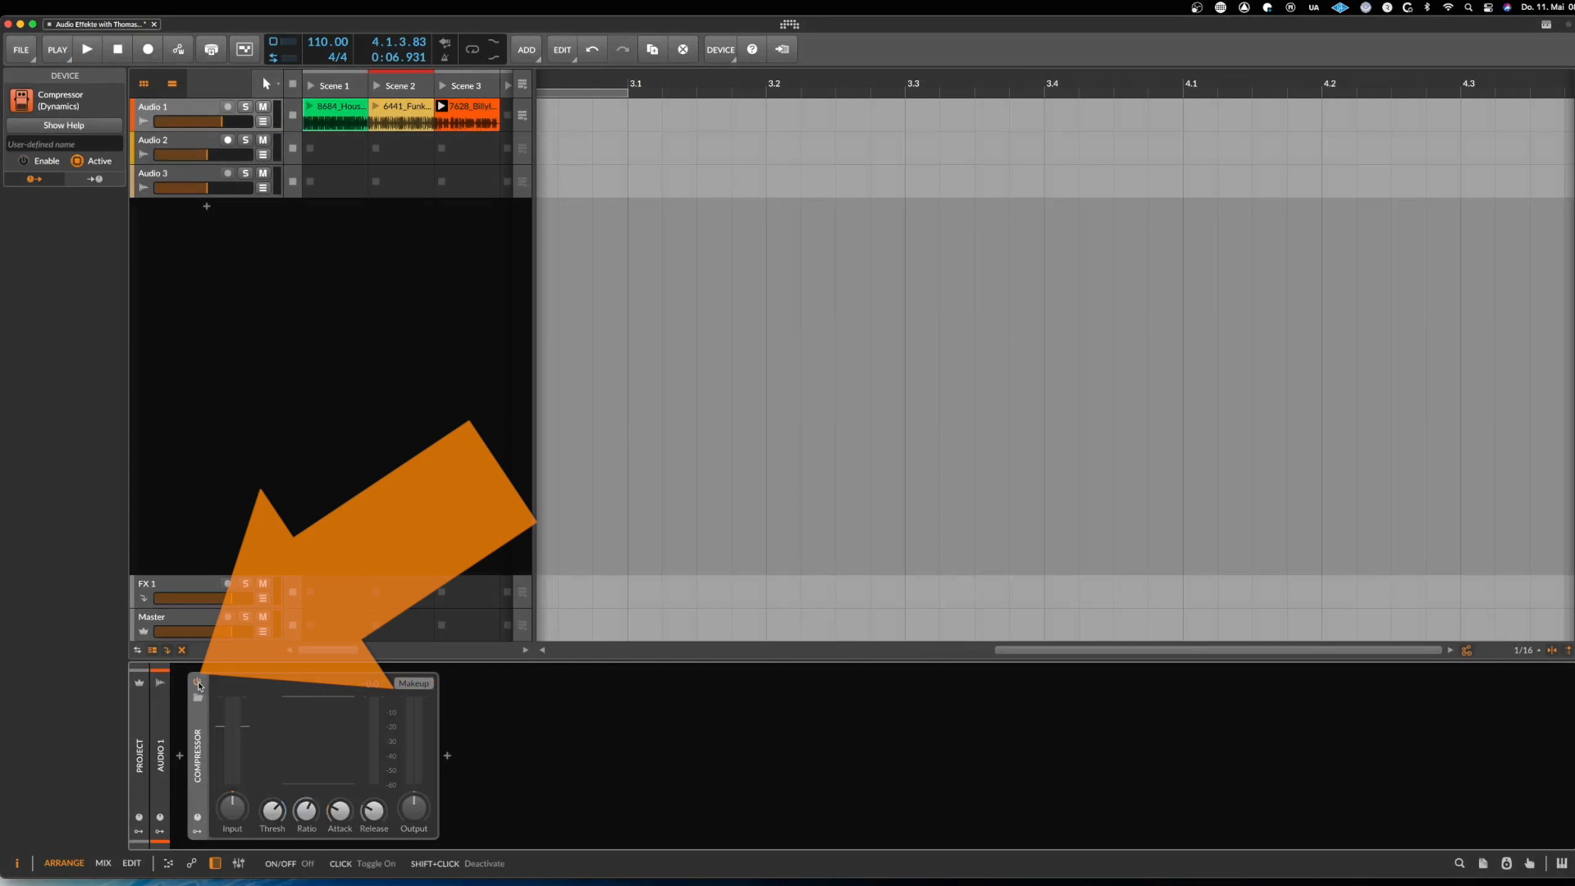
# Switch the Compressor off and on during playback to compare the bypassed and compressed sound, leaving it enabled
pyautogui.click(197, 684)
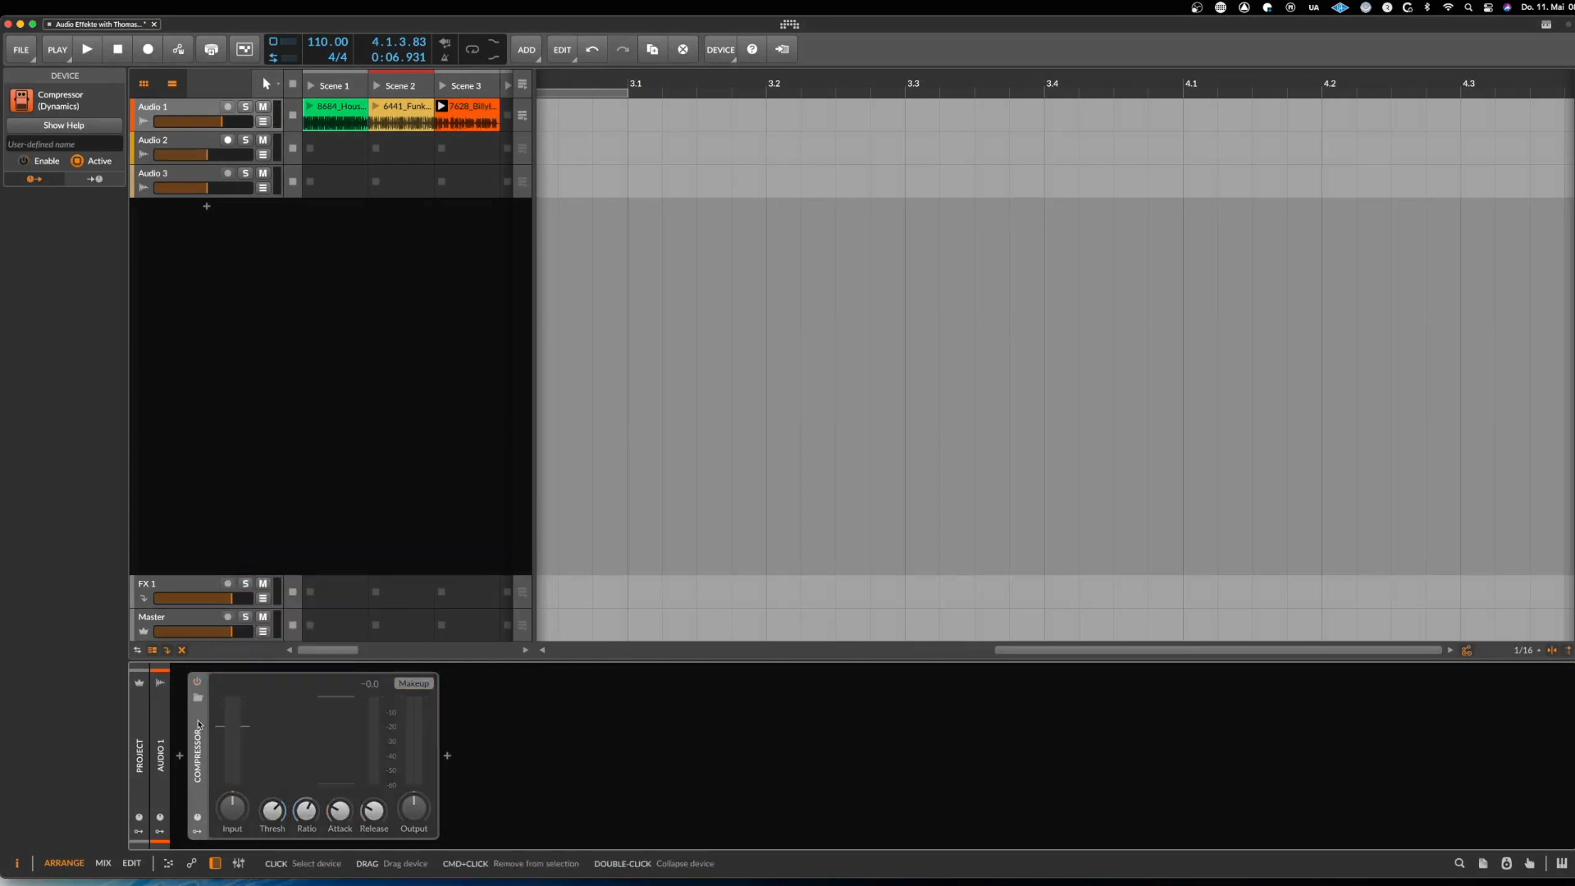
pyautogui.click(198, 690)
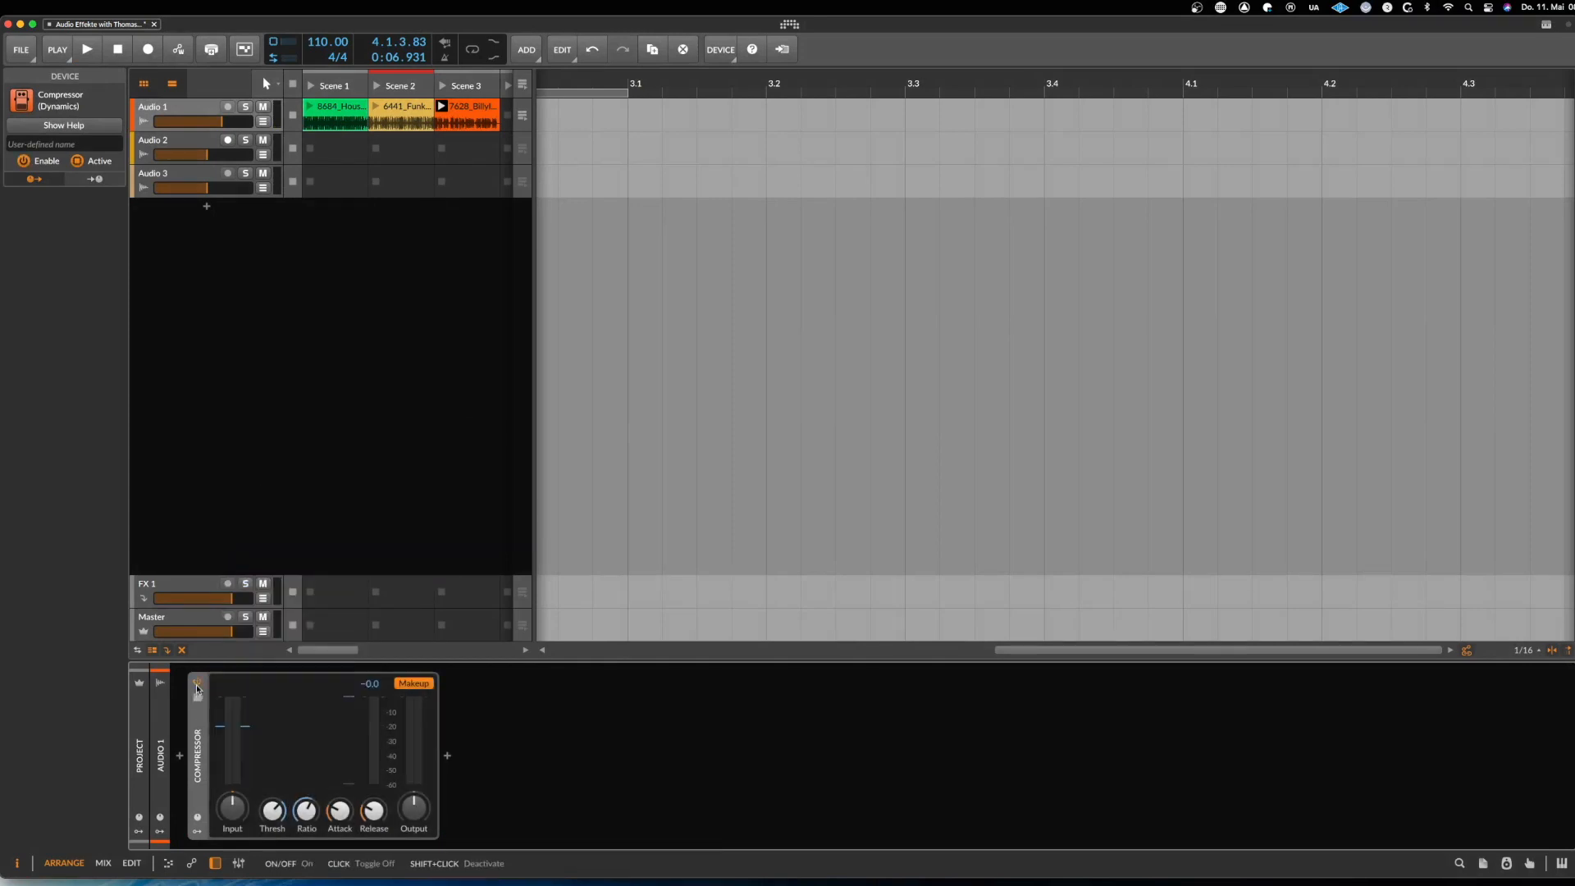
pyautogui.click(198, 687)
pyautogui.press('space')
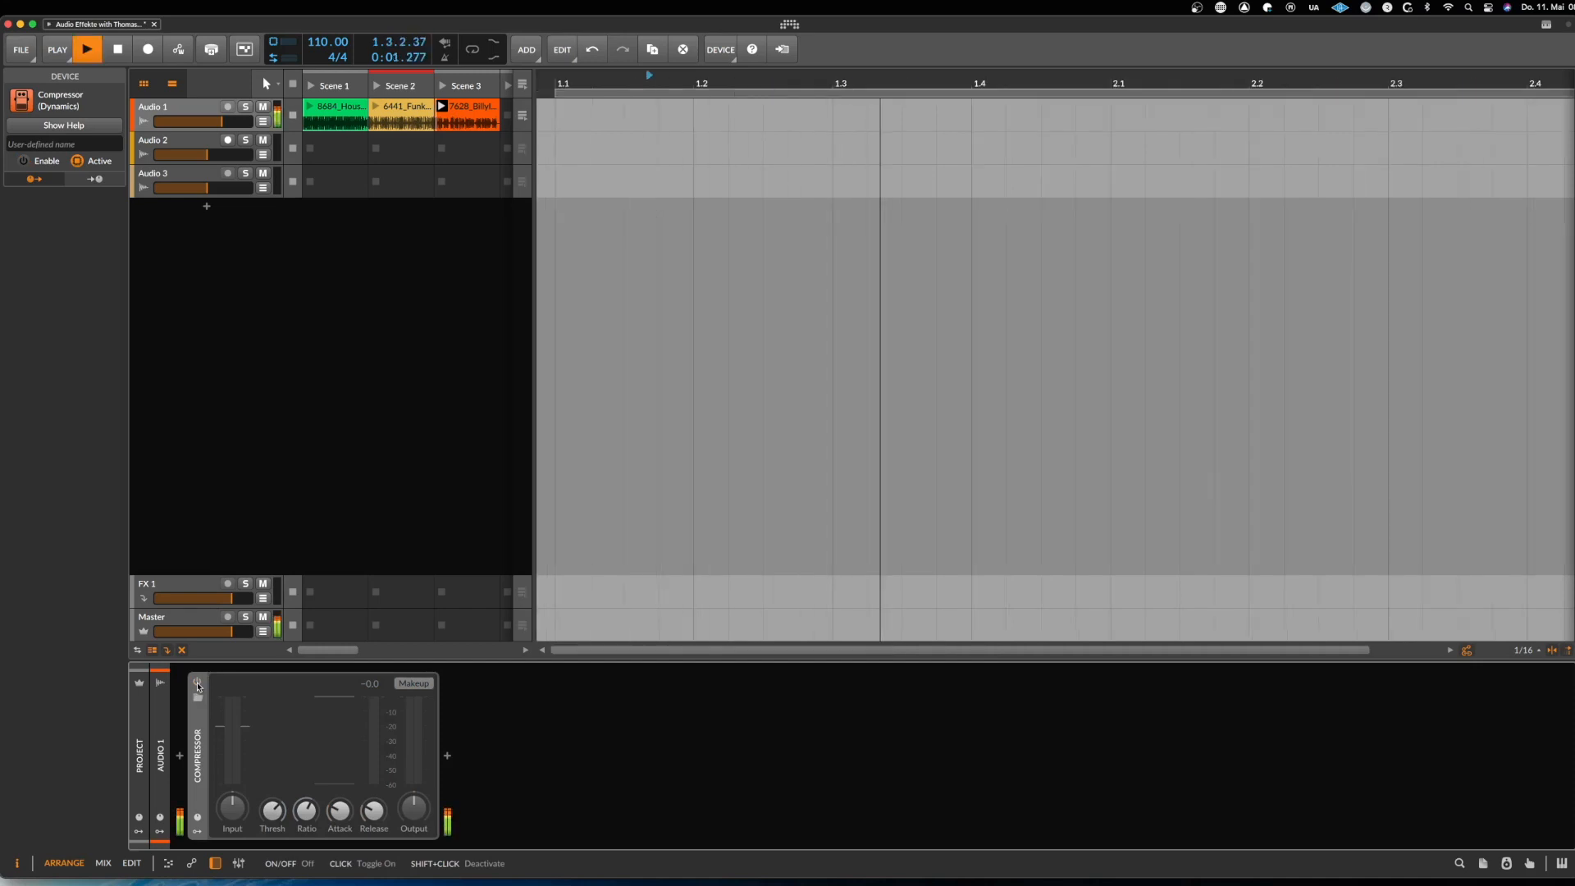
pyautogui.click(198, 687)
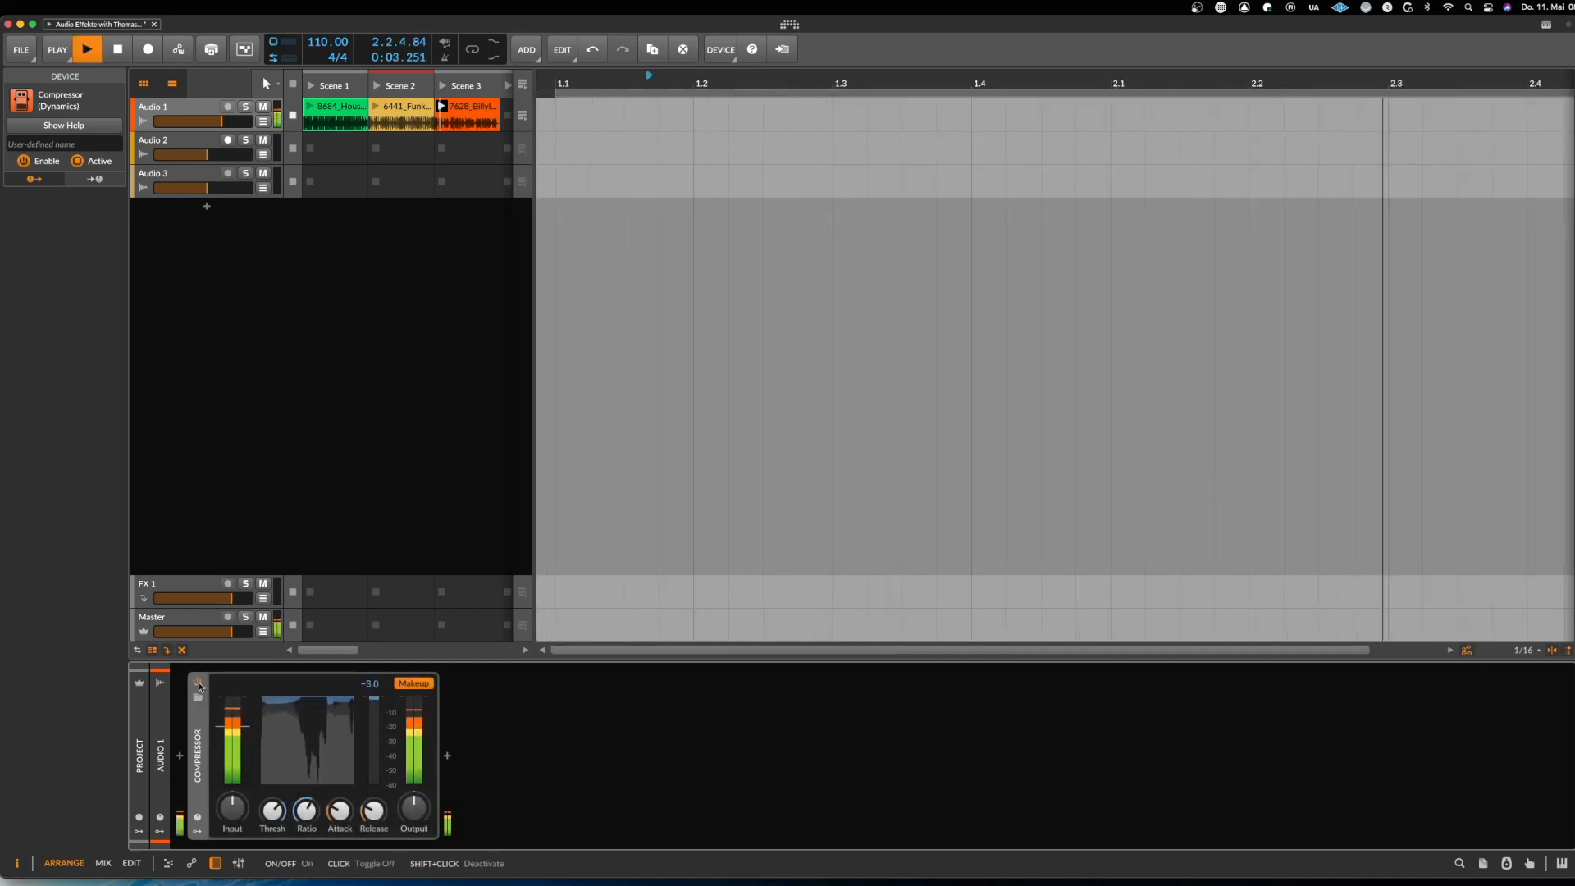
pyautogui.press('space')
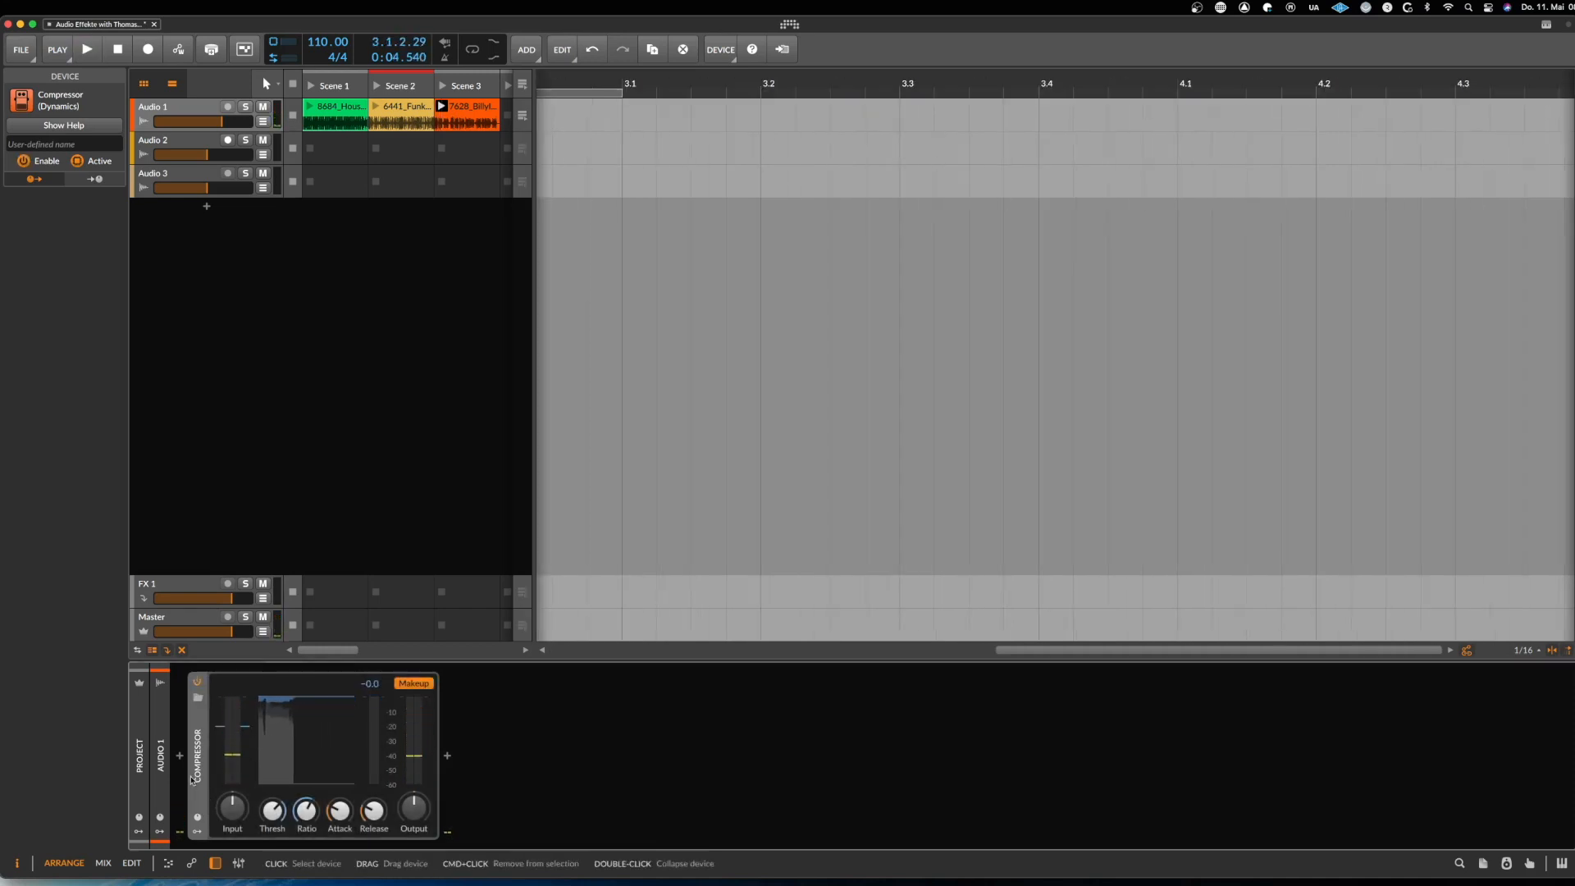
# Reopen the Compressor's help view, lower the threshold to about -24 dB, and vary and reset the output gain
pyautogui.rightClick(210, 804)
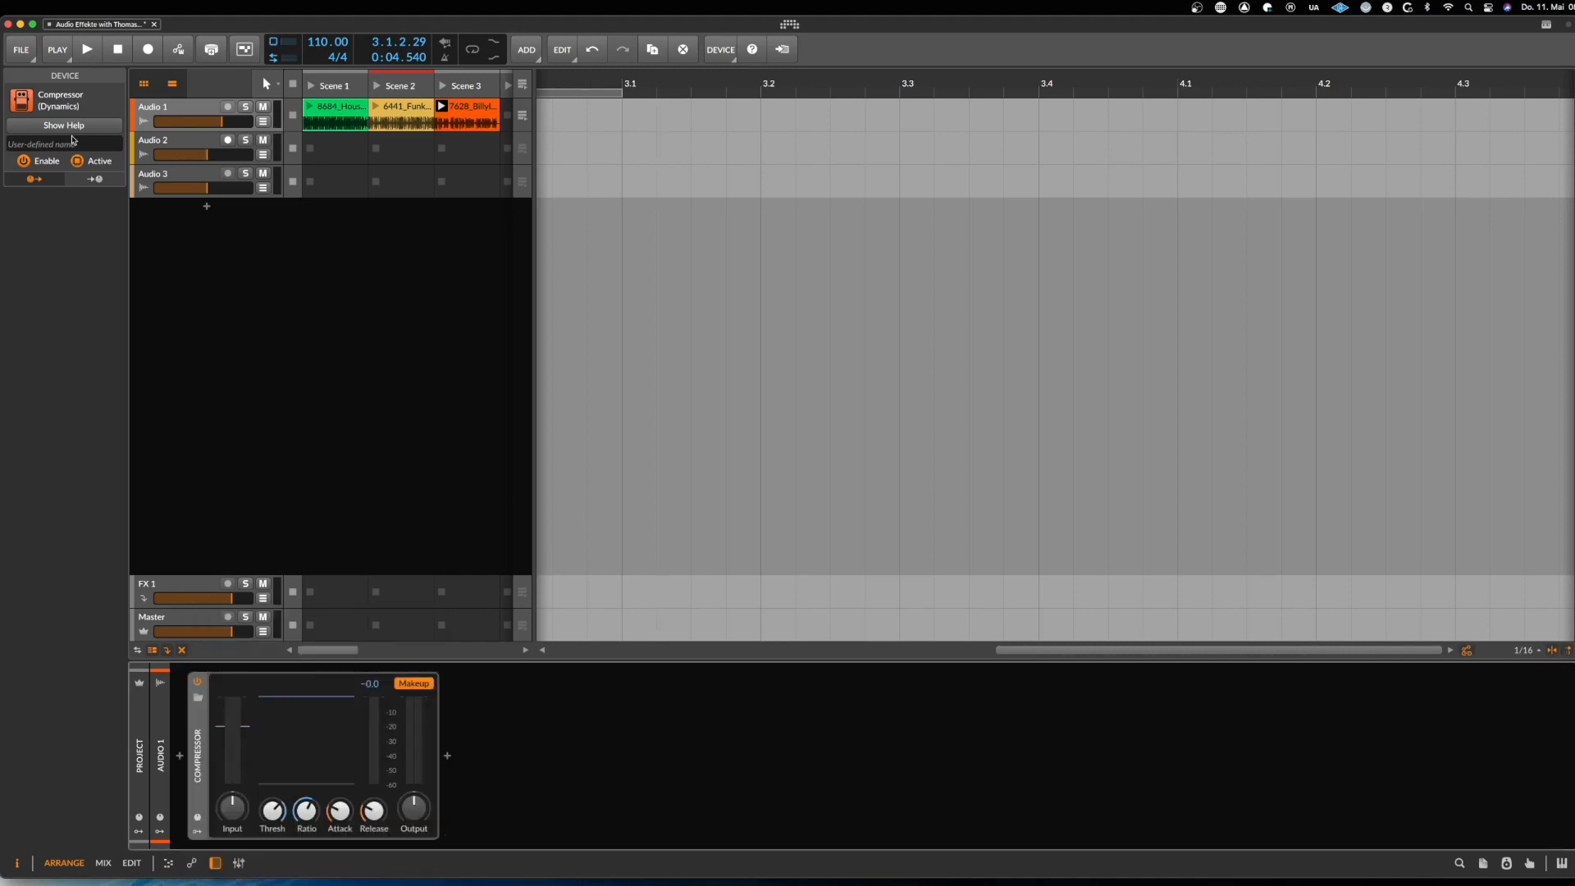
pyautogui.click(77, 128)
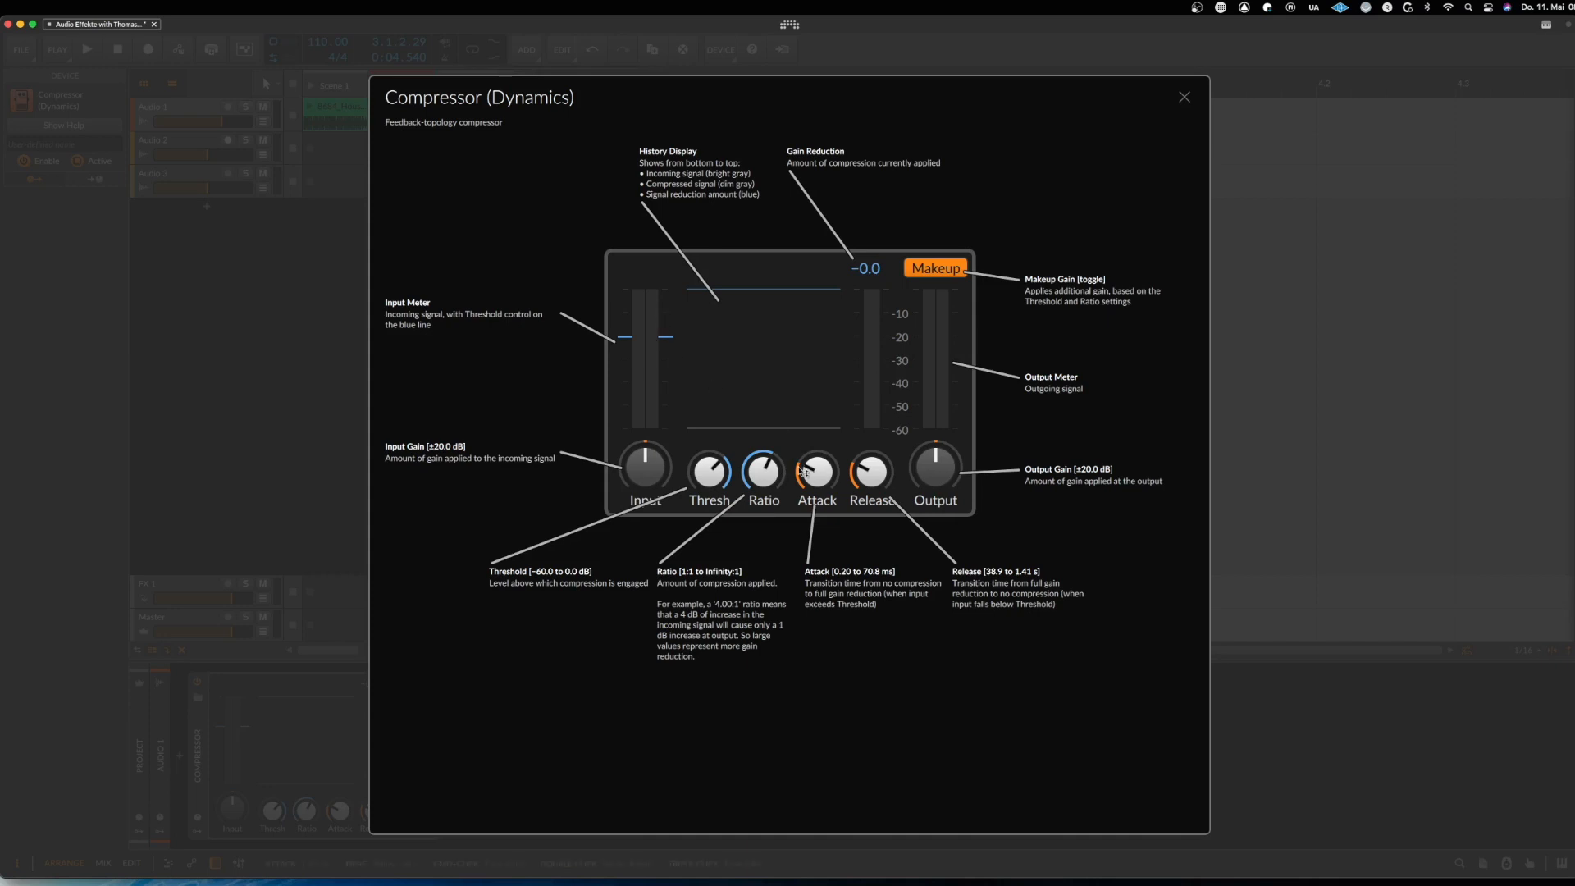
pyautogui.moveTo(801, 470); pyautogui.dragTo(728, 488)
pyautogui.moveTo(939, 467)
pyautogui.mouseDown()
pyautogui.moveTo(939, 447)
pyautogui.moveTo(941, 461)
pyautogui.mouseUp()
pyautogui.moveTo(943, 472); pyautogui.dragTo(943, 482)
pyautogui.doubleClick(940, 470)
# Vary the Compressor's attack, including a setting of 0.26 ms, try the release and output controls, and close the help view
pyautogui.moveTo(824, 476); pyautogui.dragTo(826, 480)
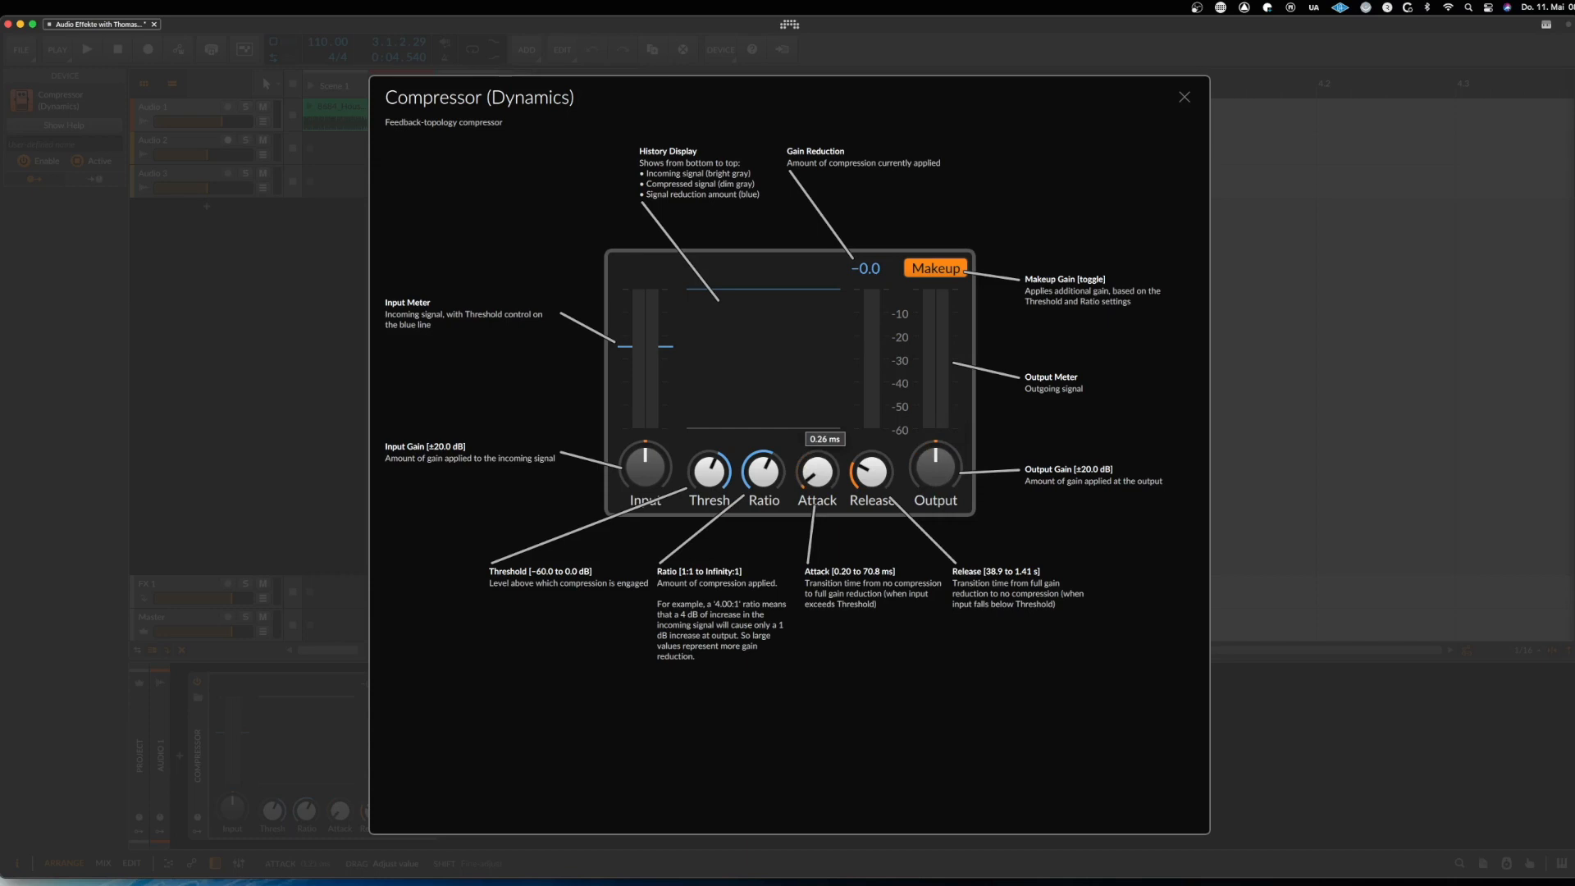
pyautogui.moveTo(825, 477)
pyautogui.mouseDown()
pyautogui.moveTo(820, 436)
pyautogui.moveTo(823, 506)
pyautogui.mouseUp()
pyautogui.moveTo(876, 474); pyautogui.dragTo(862, 481)
pyautogui.moveTo(938, 479); pyautogui.dragTo(880, 490)
pyautogui.click(1185, 98)
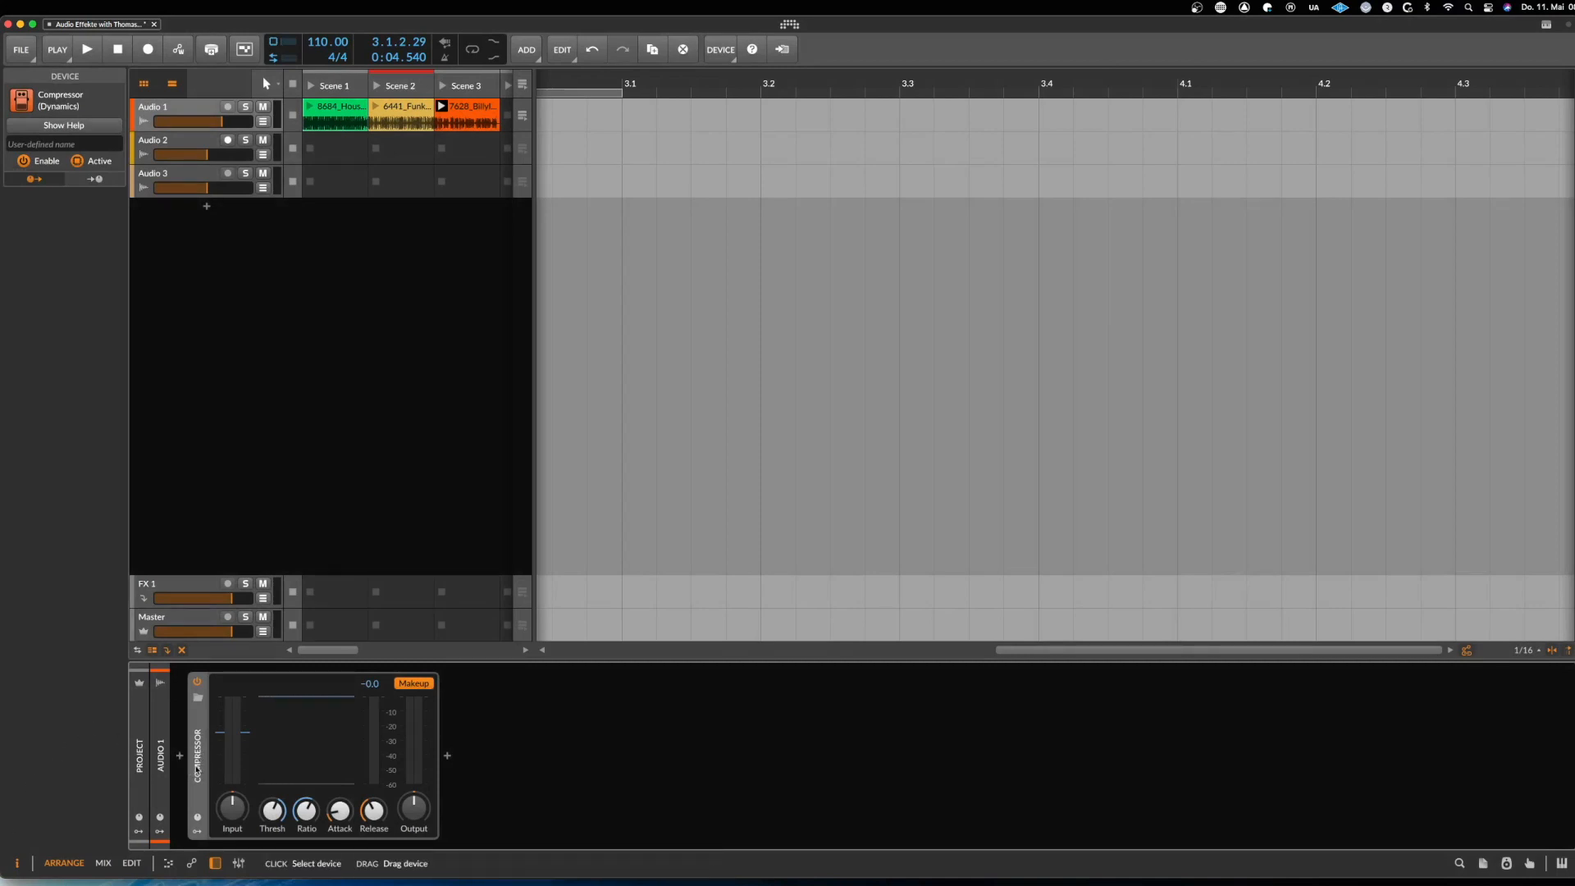
# Delete the Compressor from Audio 1 and open the device browser for the track's empty chain
pyautogui.press('Delete')
pyautogui.click(179, 755)
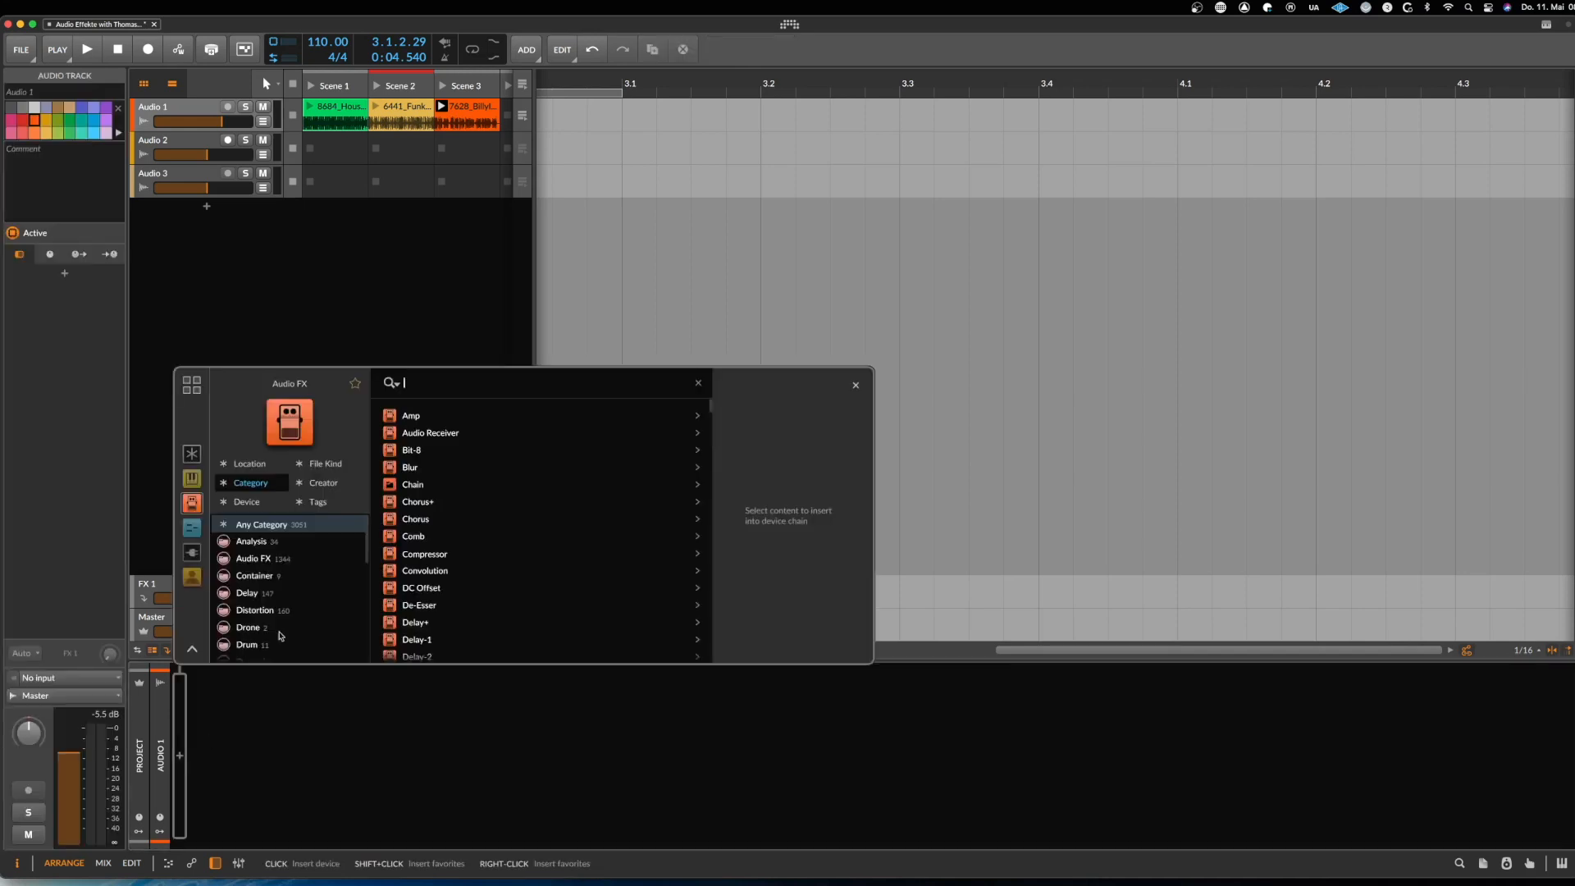
# Filter the audio effects by creator Bitwig and category Dynamics, and load the Dynamics device on Audio 1 as a preview
pyautogui.click(316, 490)
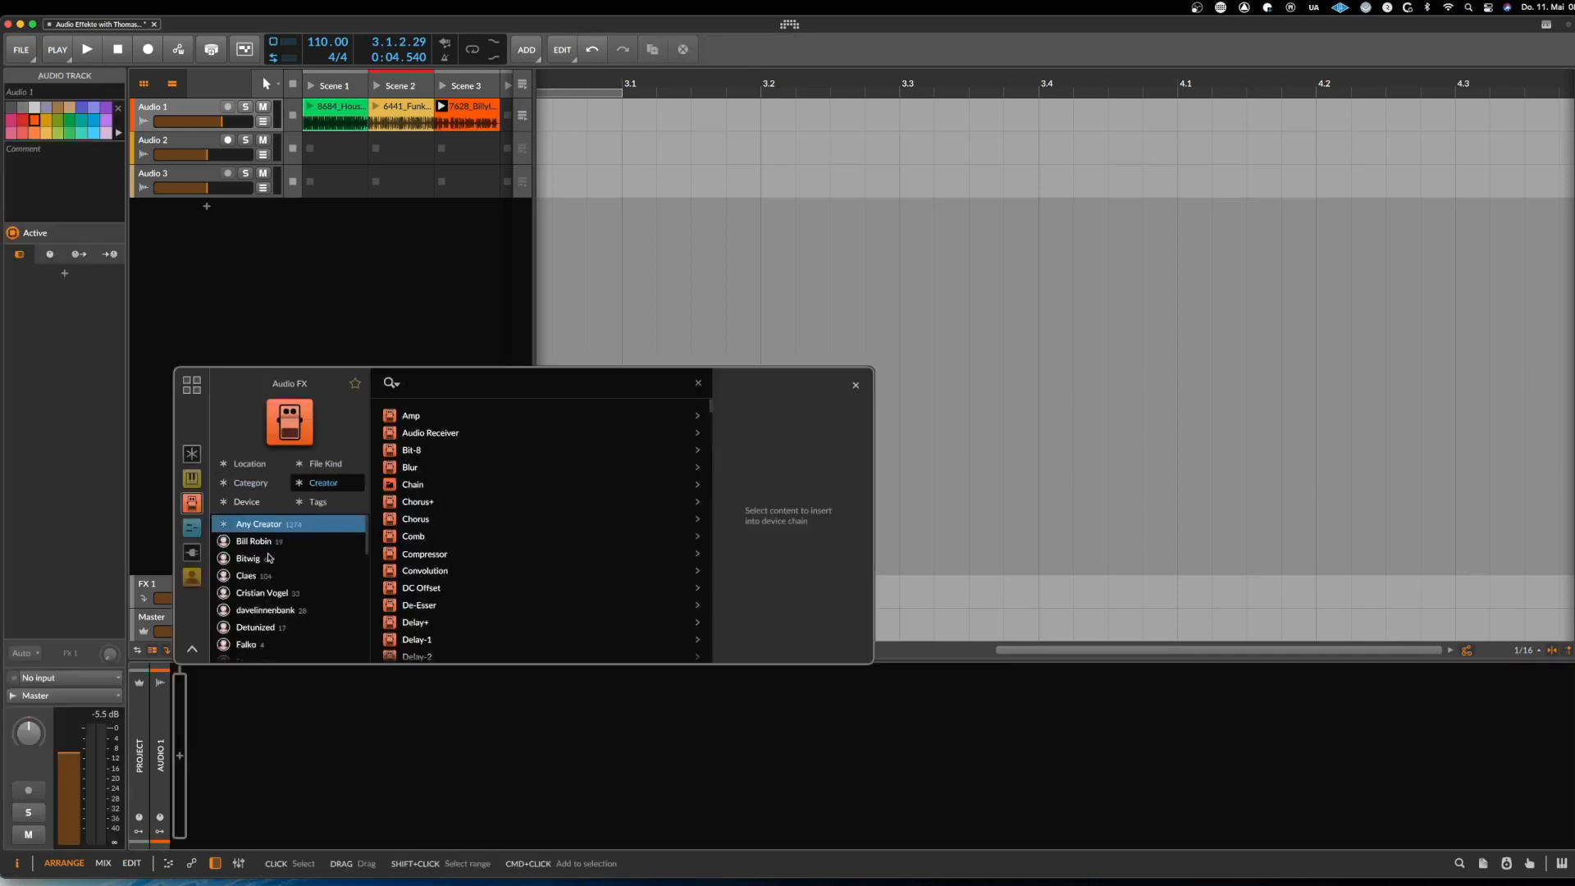
pyautogui.click(248, 558)
pyautogui.click(251, 483)
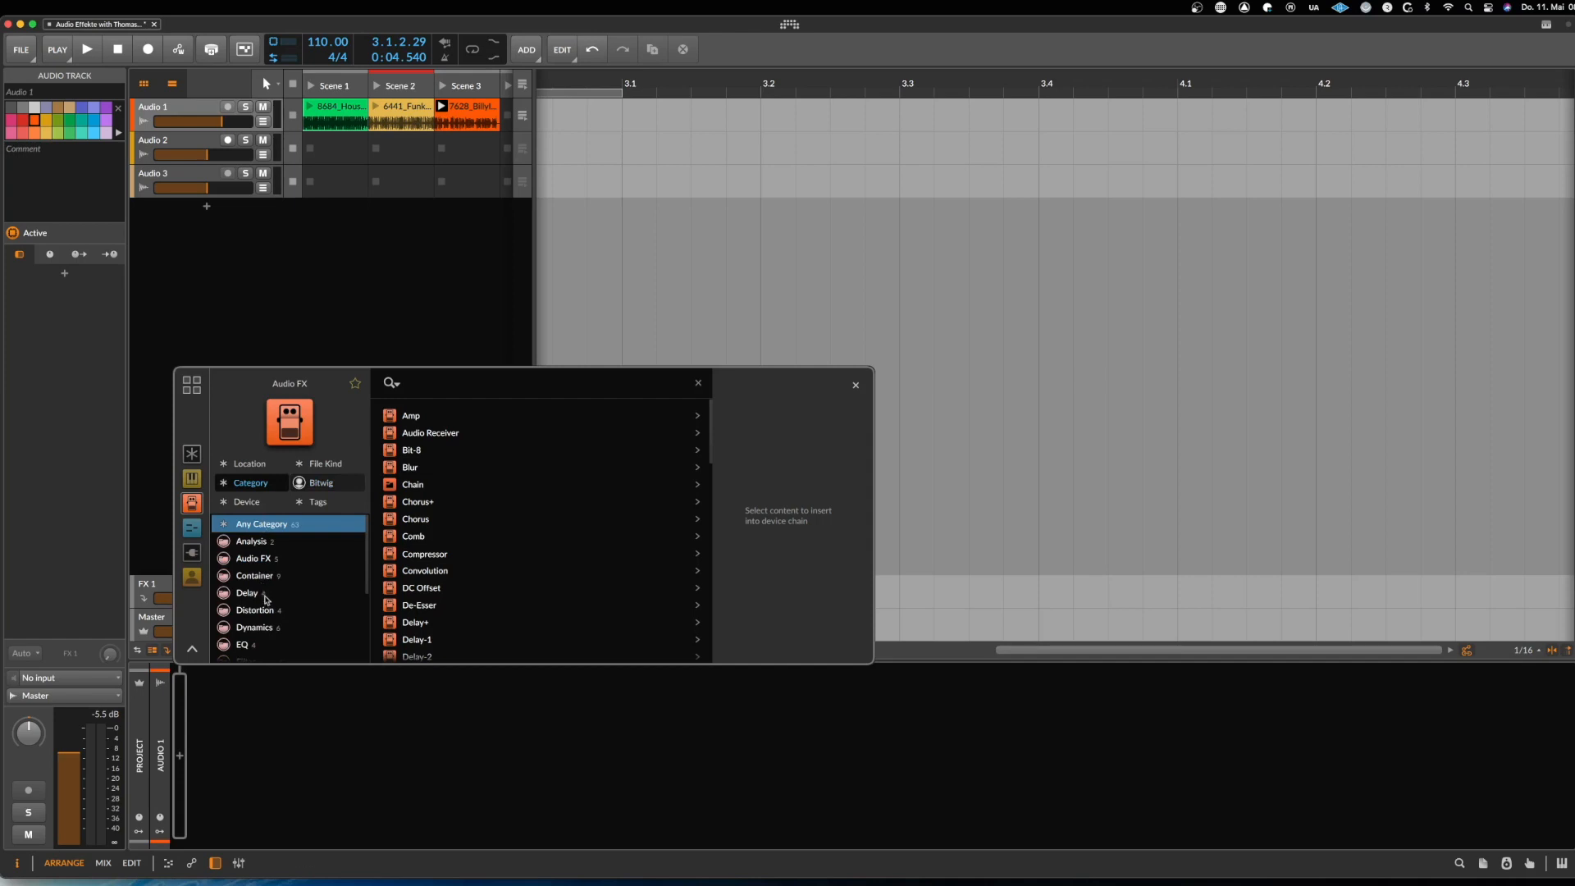
pyautogui.click(270, 629)
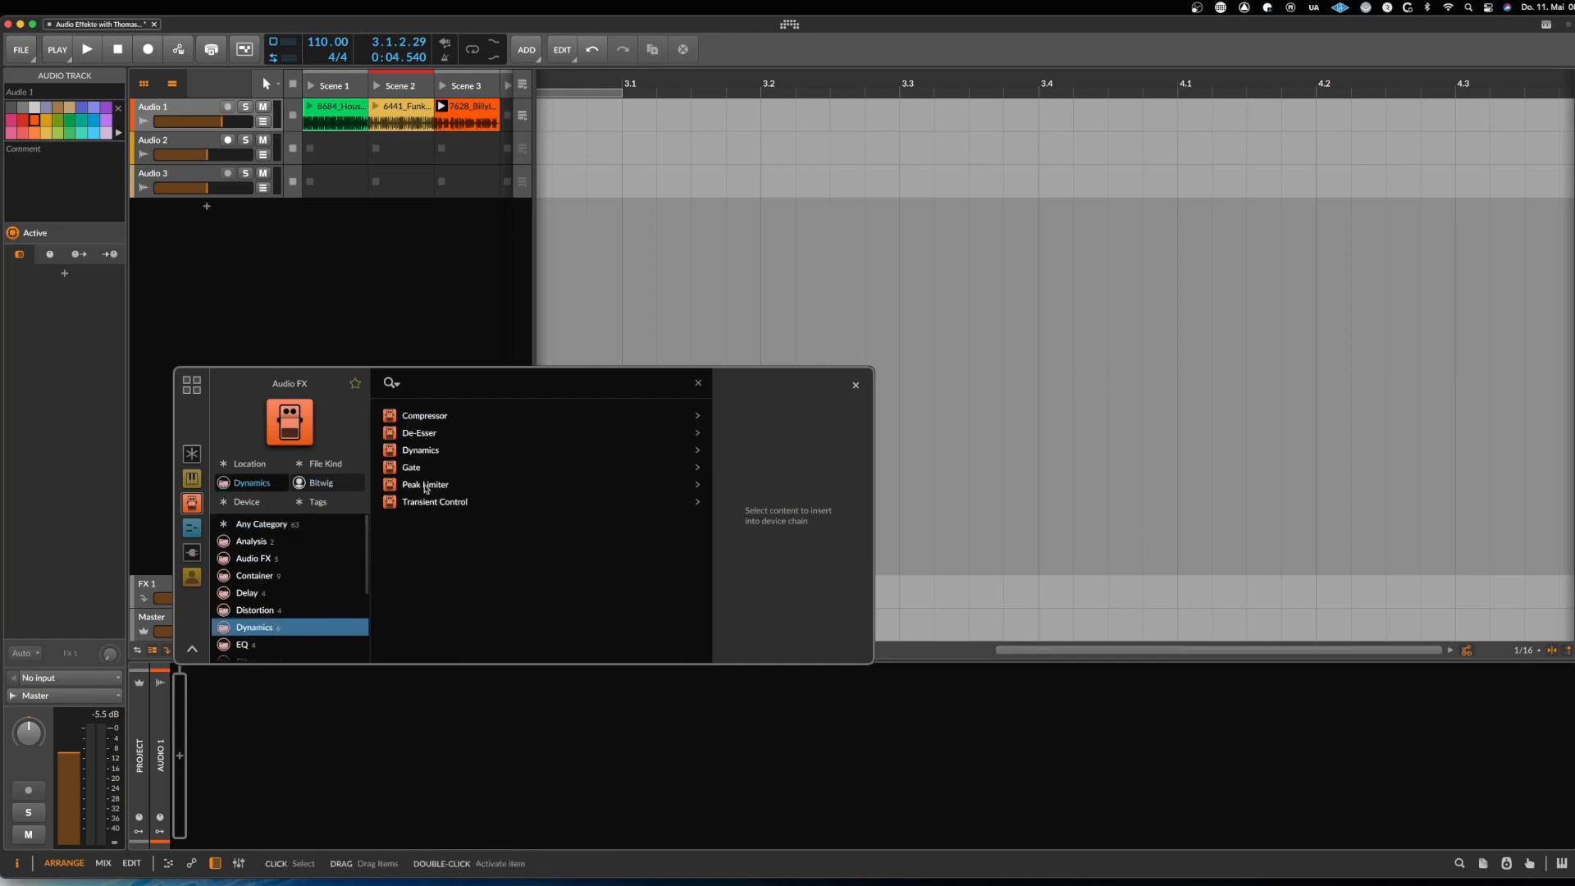
pyautogui.click(428, 450)
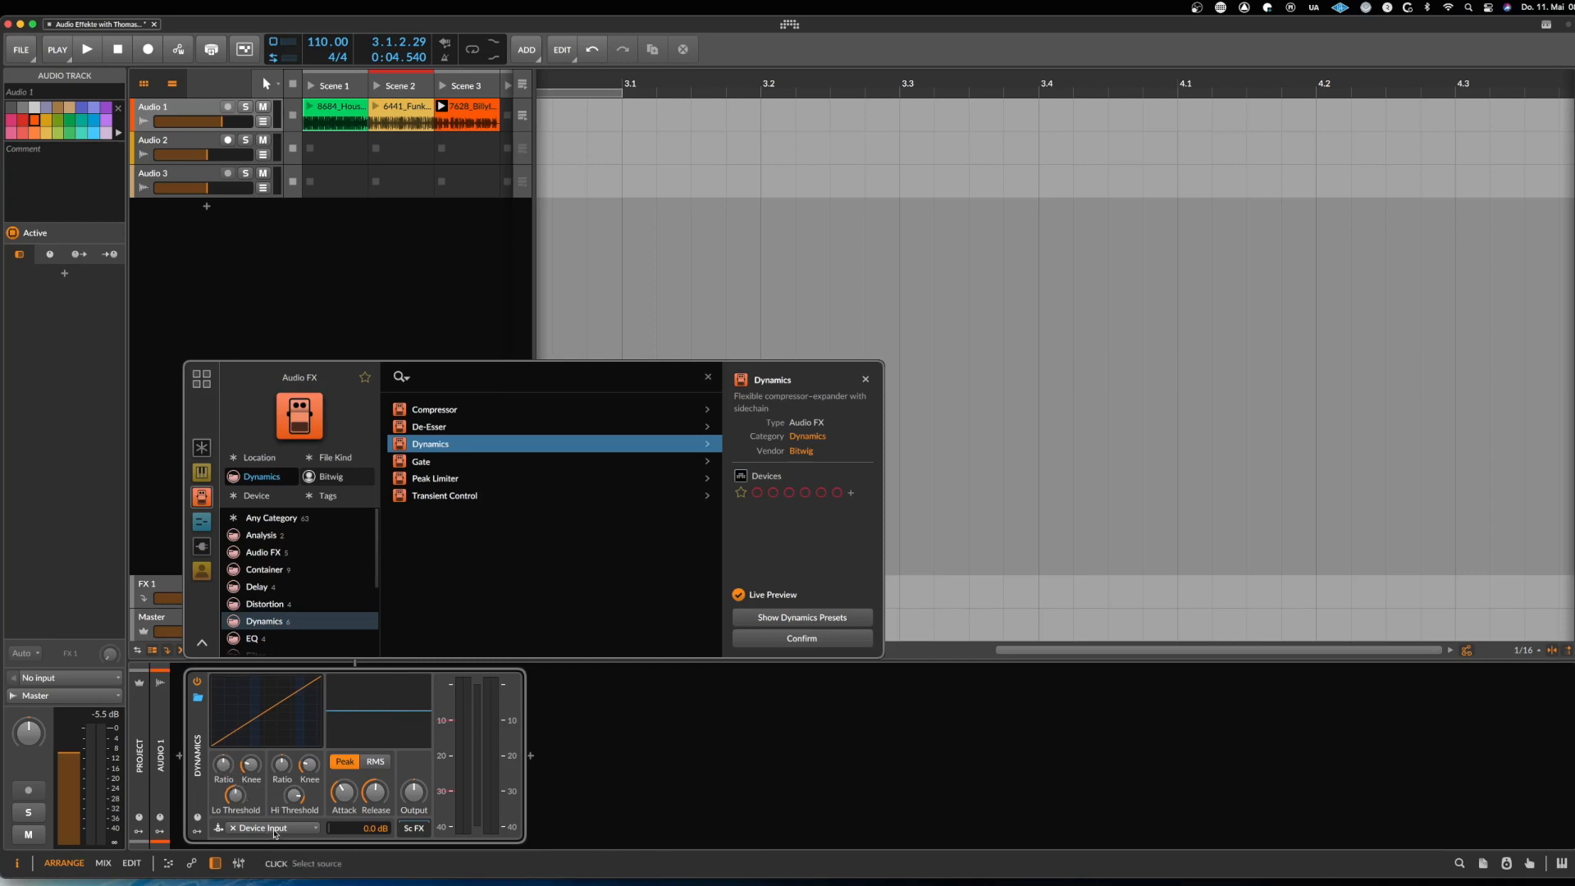
# Examine the sidechain source choices of the Dynamics device, keeping Device Input as the source
pyautogui.click(275, 829)
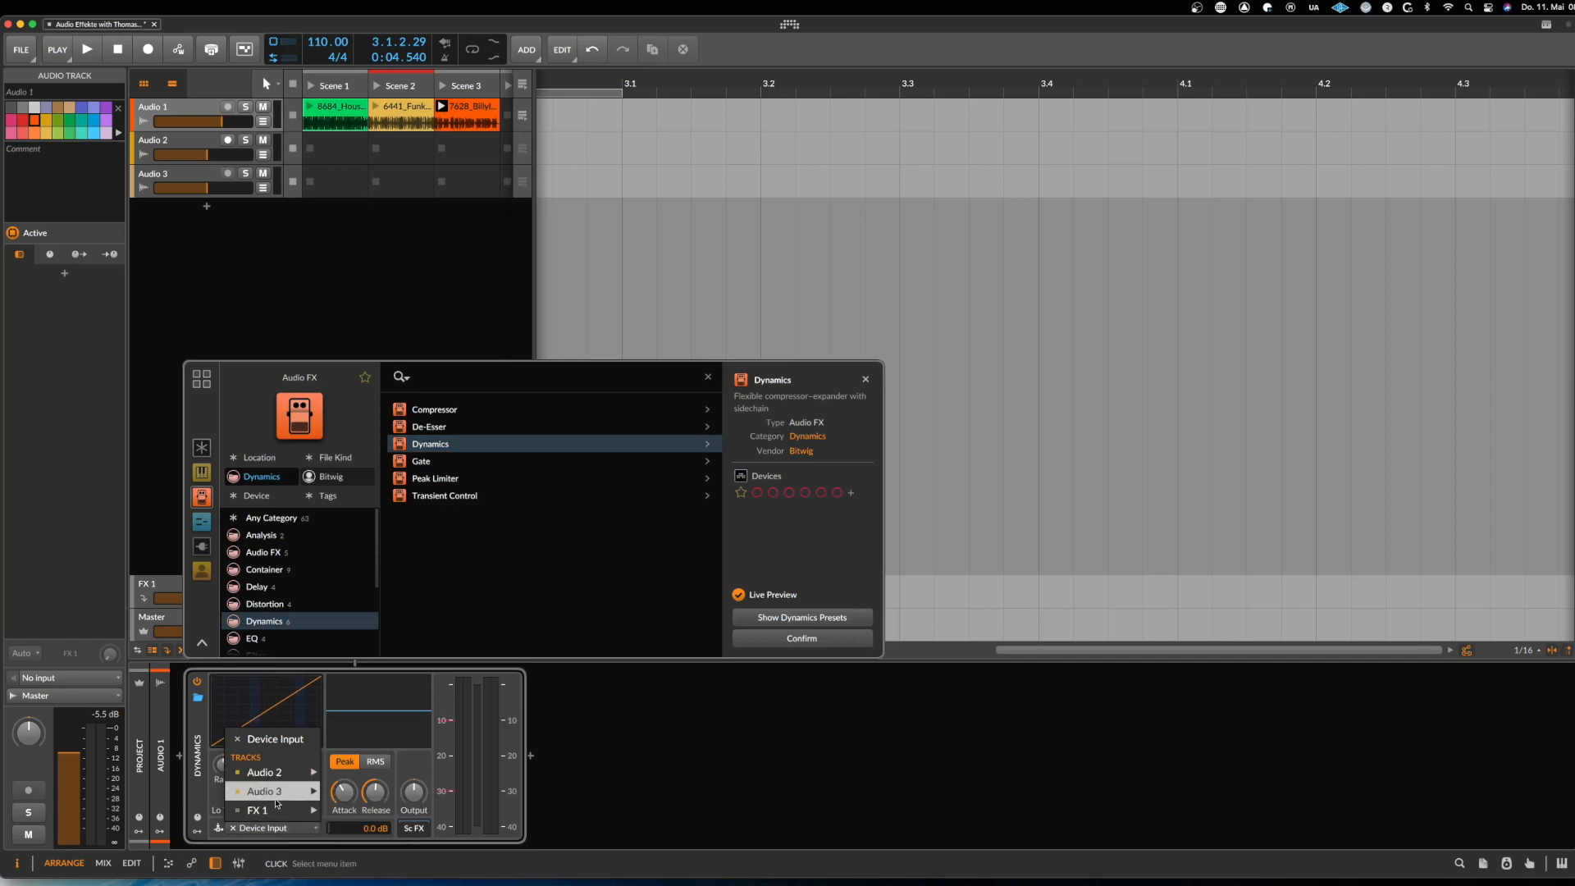
pyautogui.click(286, 688)
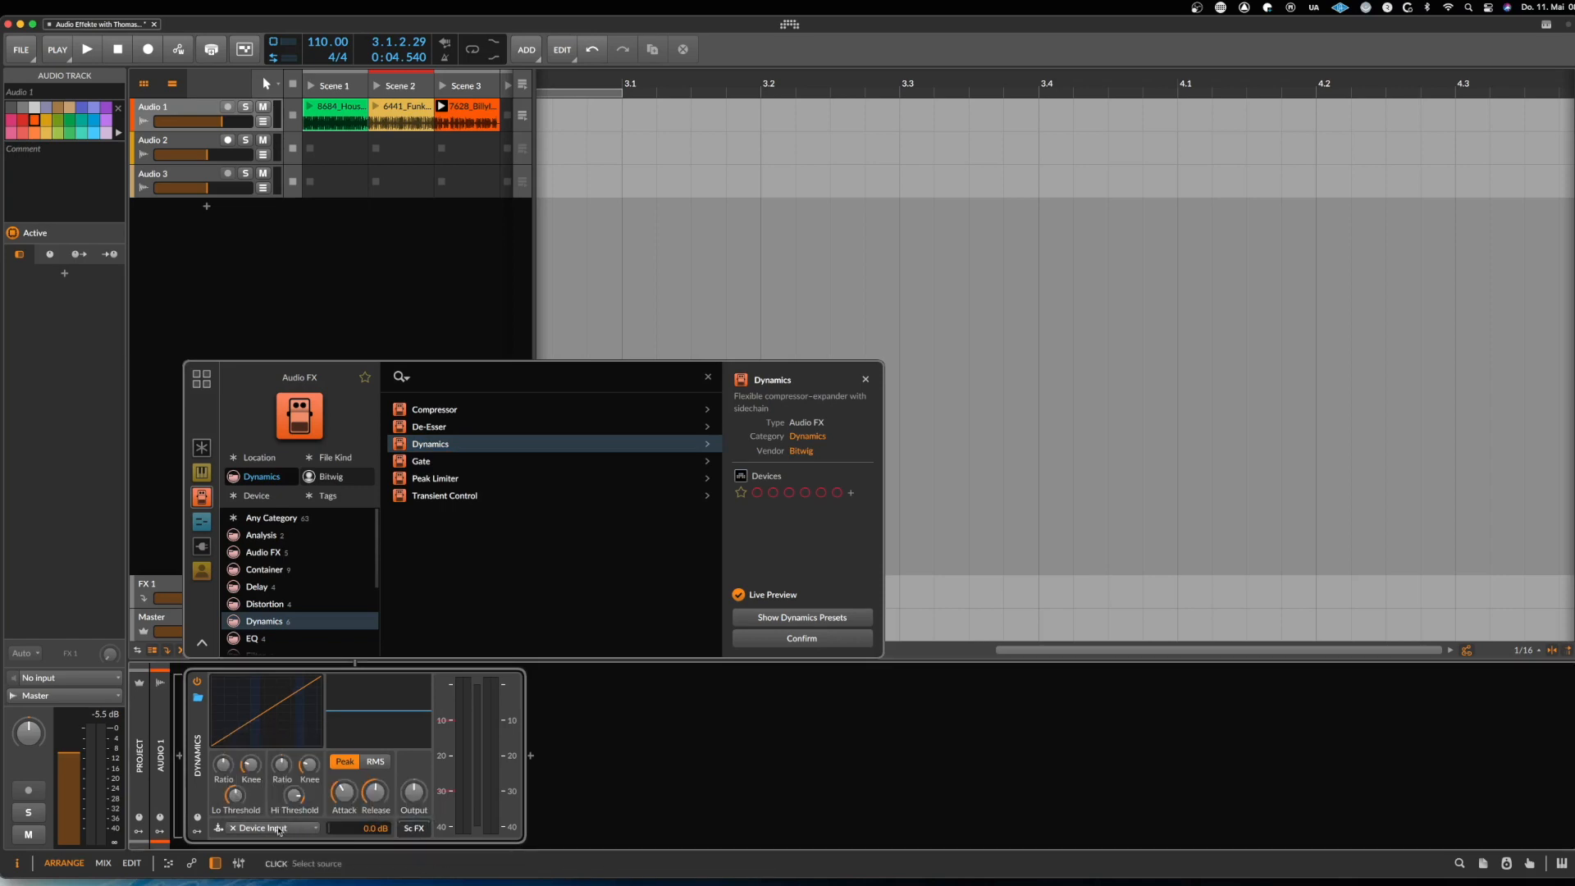
pyautogui.click(274, 829)
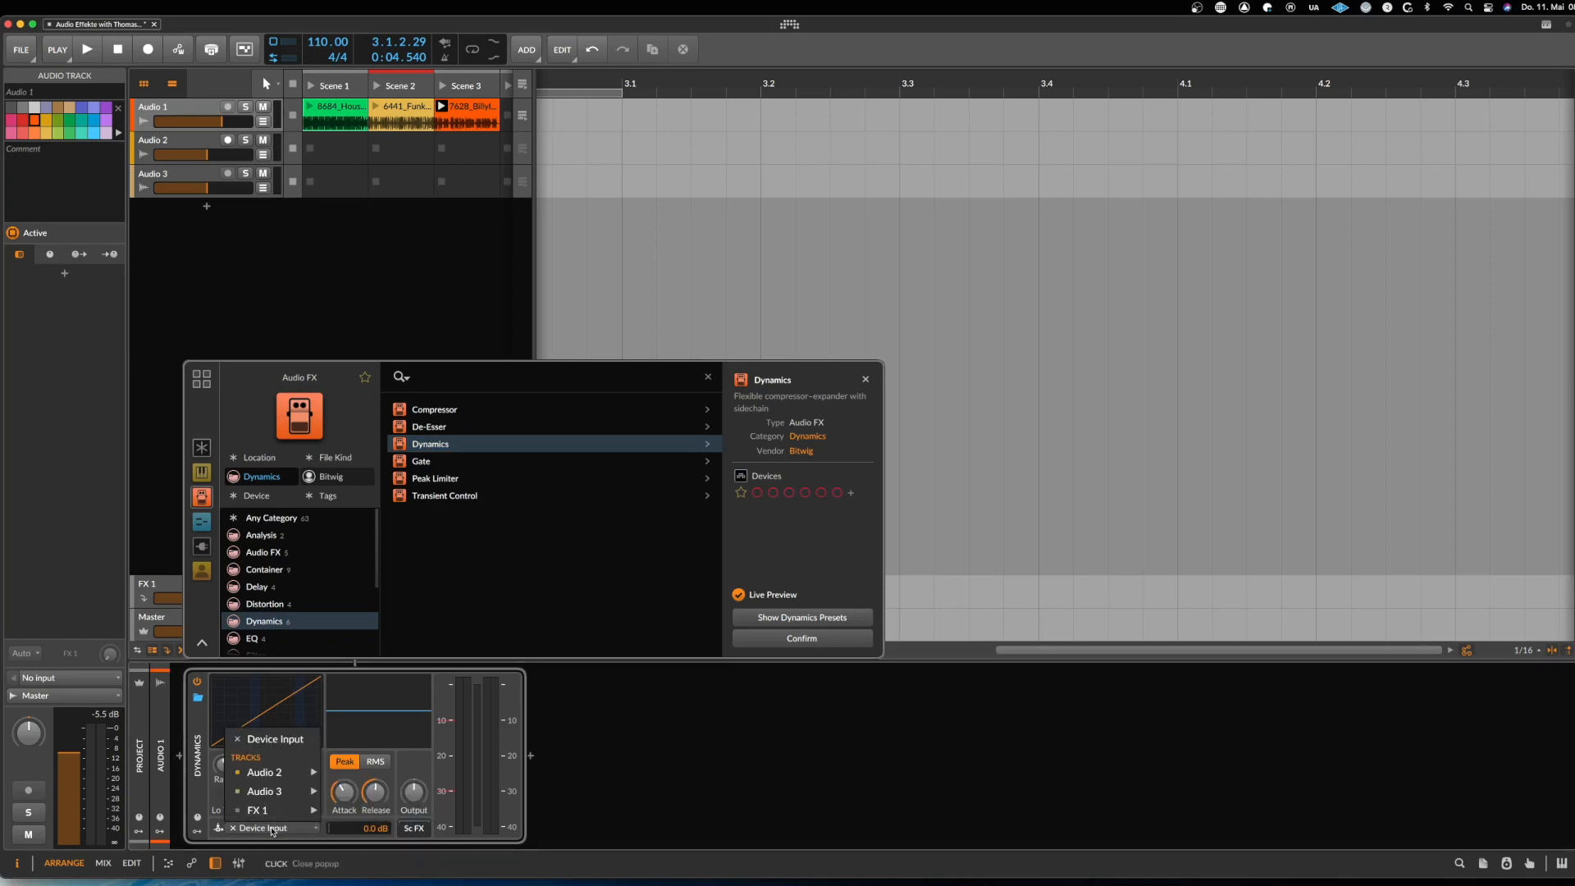
pyautogui.click(250, 709)
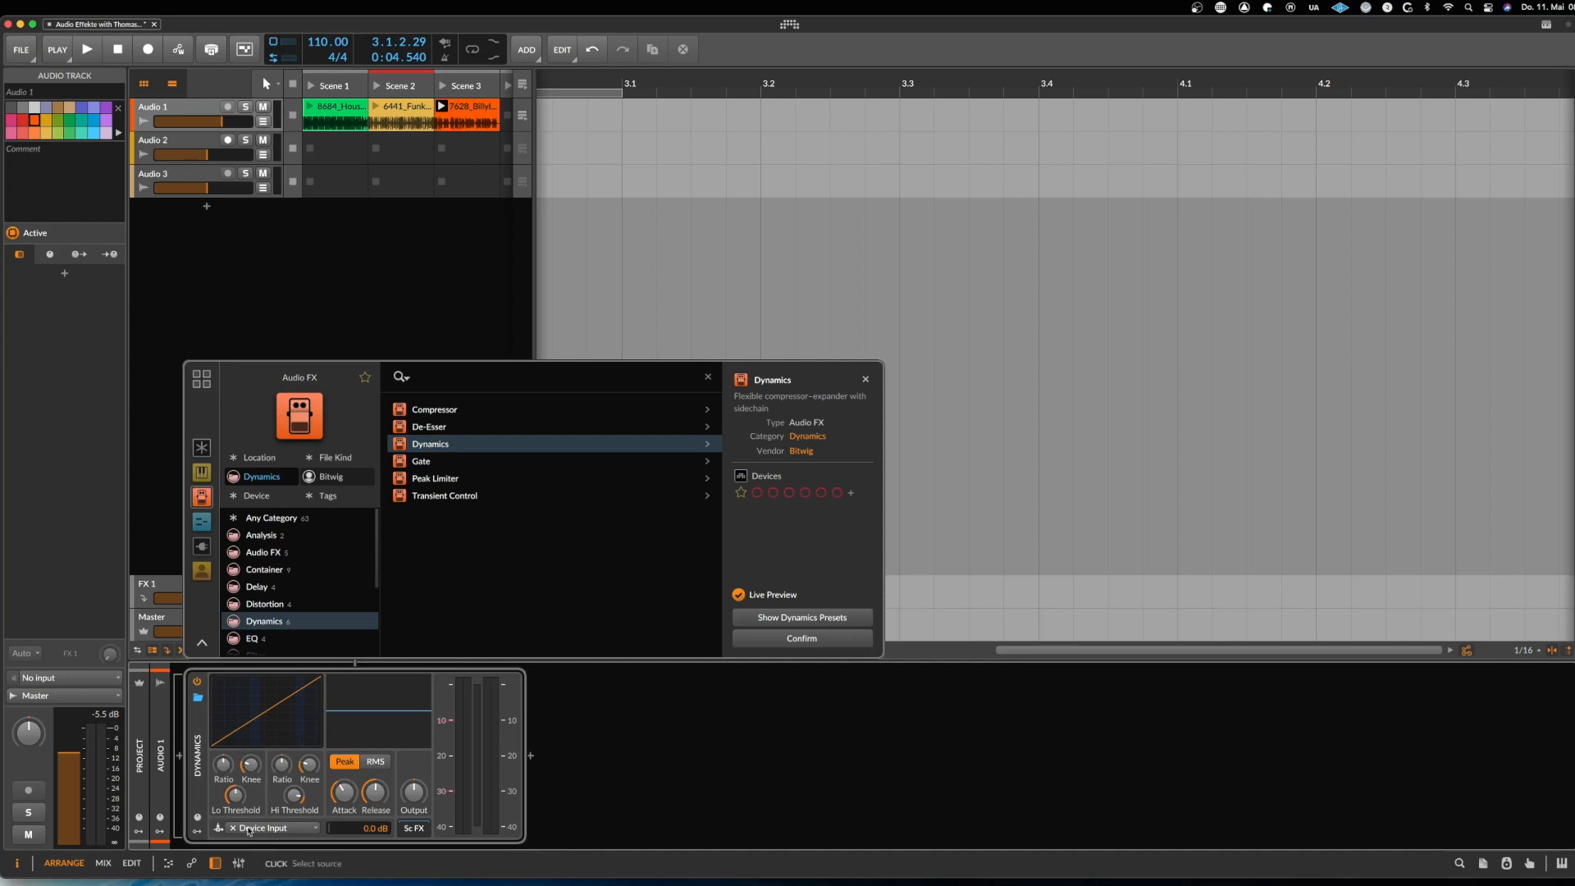
pyautogui.click(250, 828)
pyautogui.moveTo(267, 797)
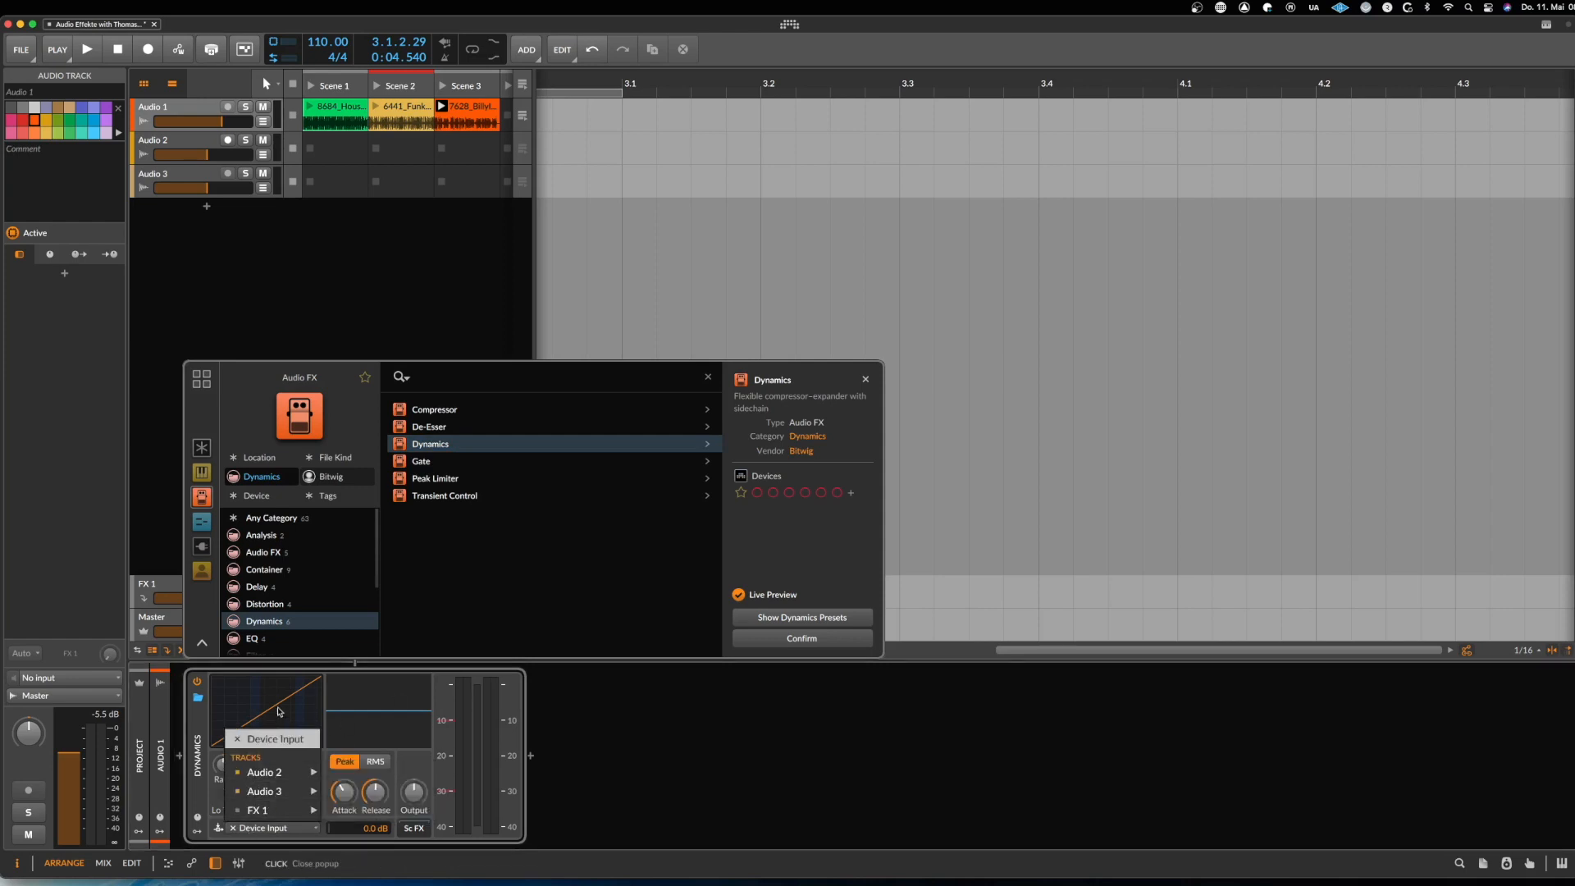
pyautogui.click(276, 739)
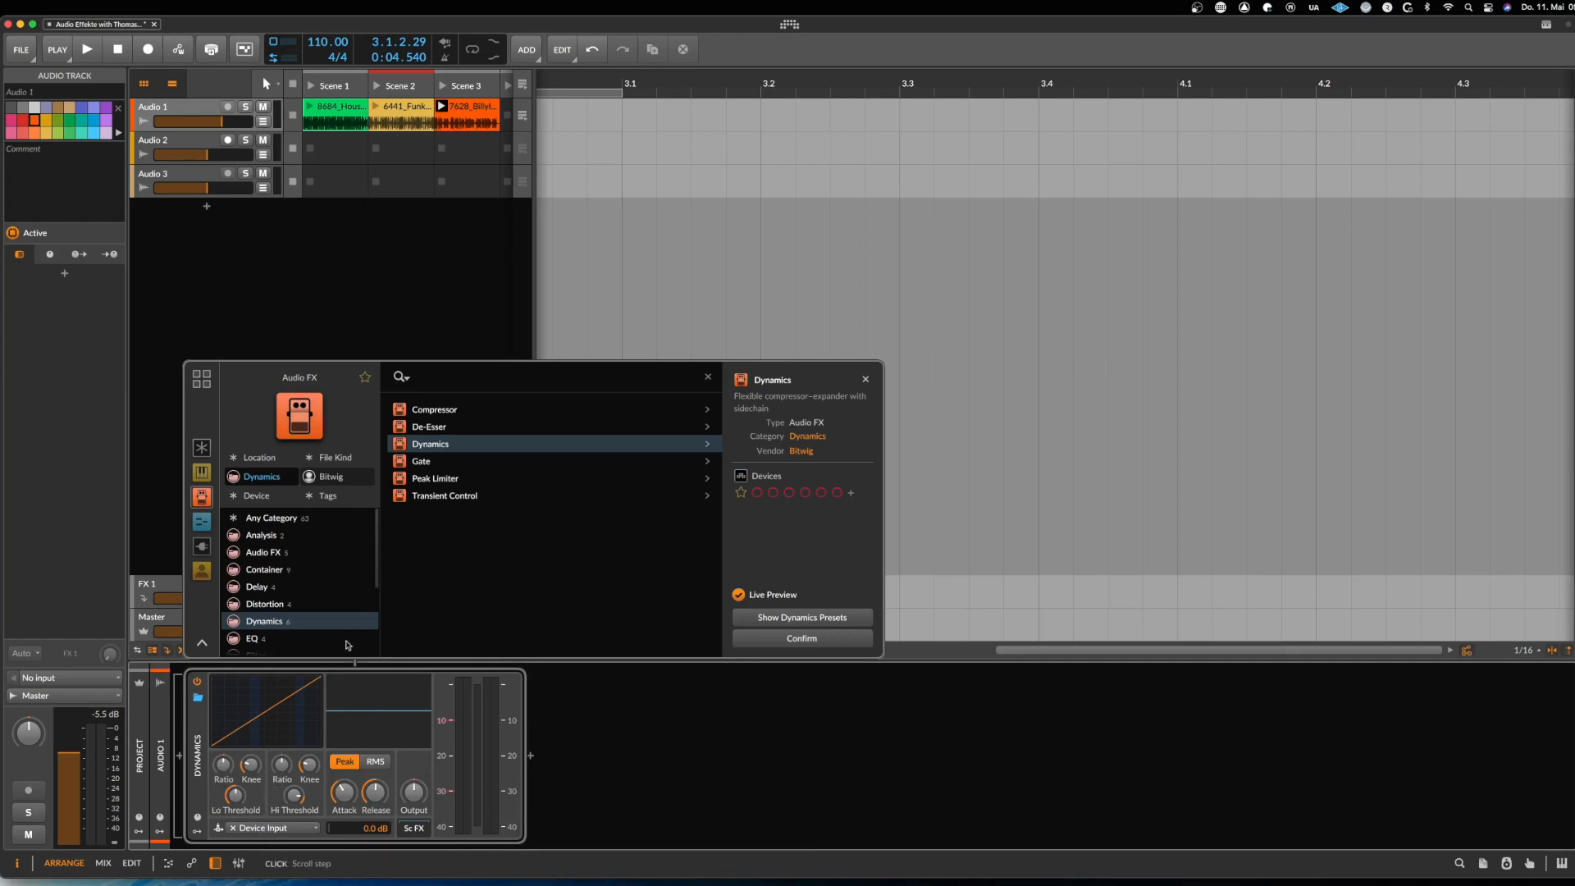
pyautogui.click(276, 827)
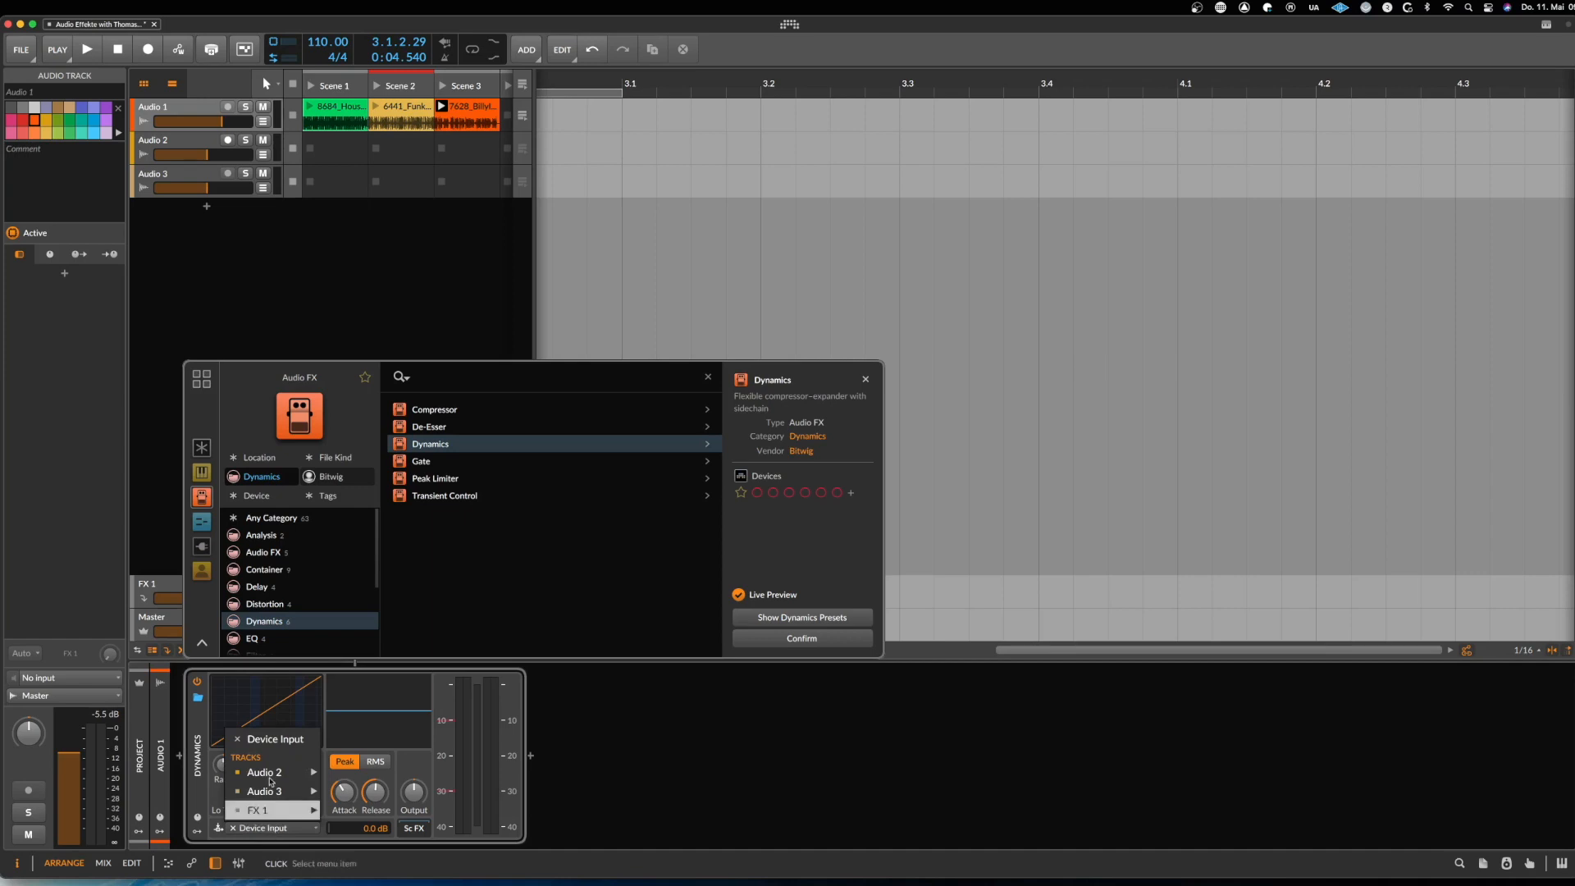
pyautogui.click(279, 710)
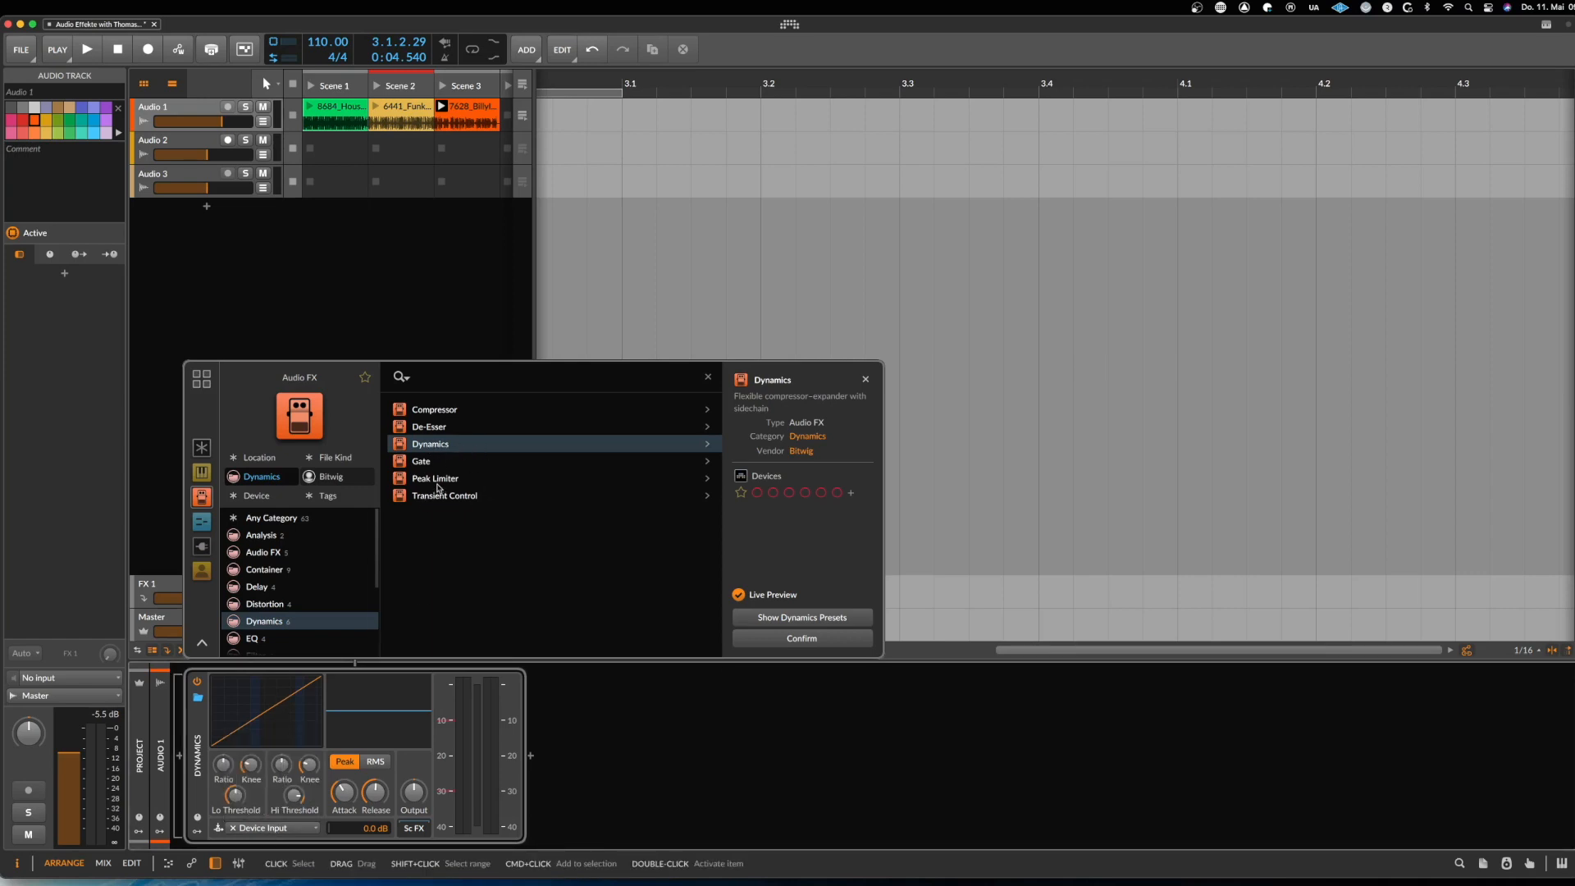
# Preview the Peak Limiter in place of Dynamics, and insert Transient Control on Audio 1 instead
pyautogui.click(437, 480)
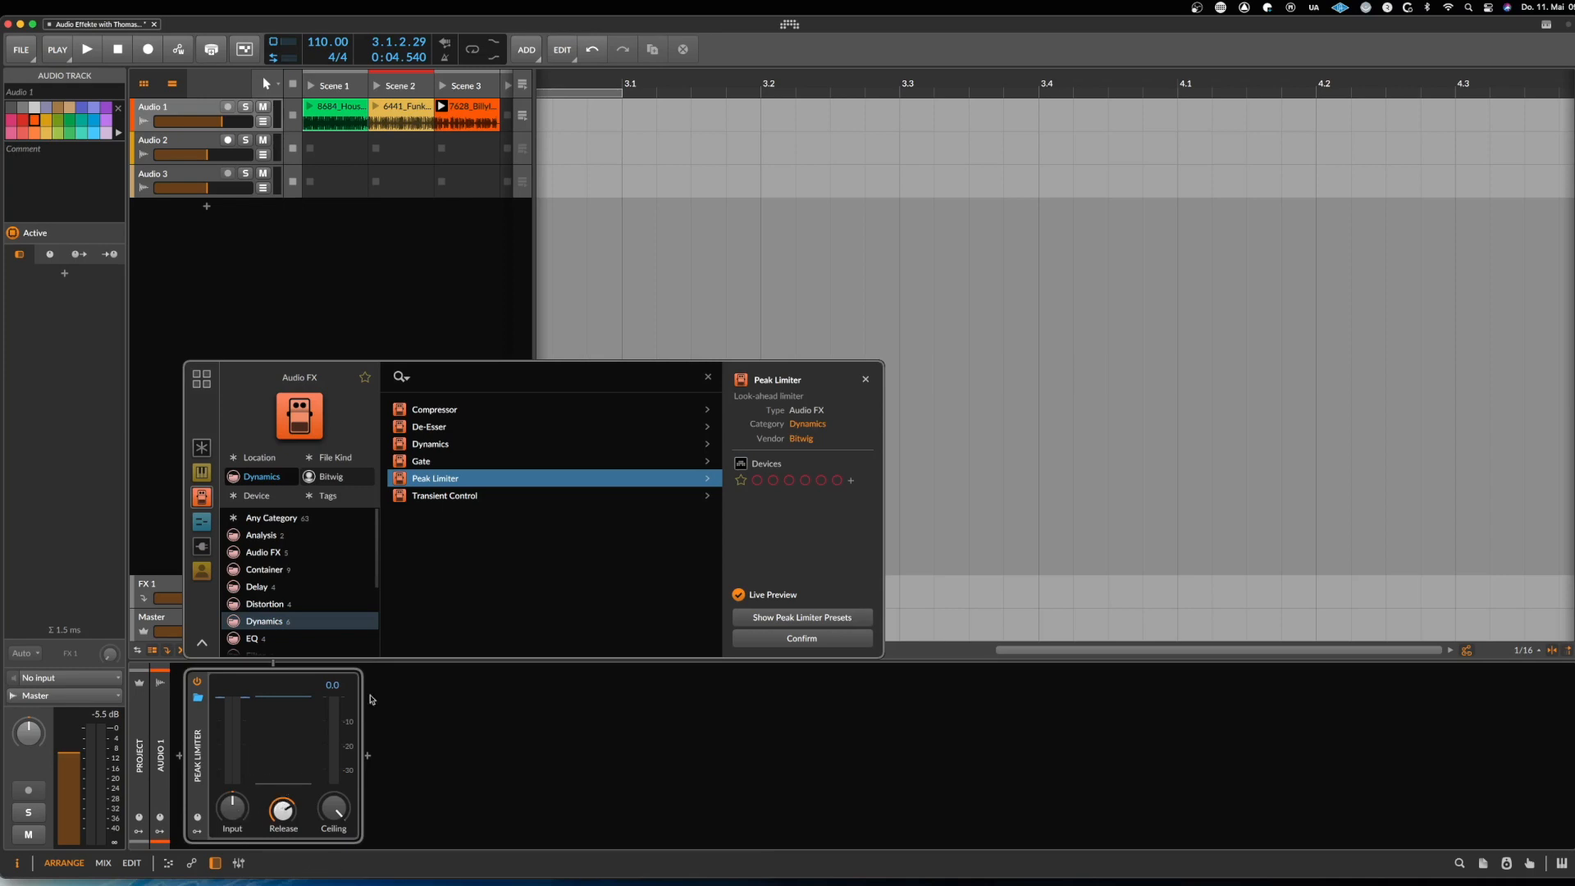
pyautogui.press('Down')
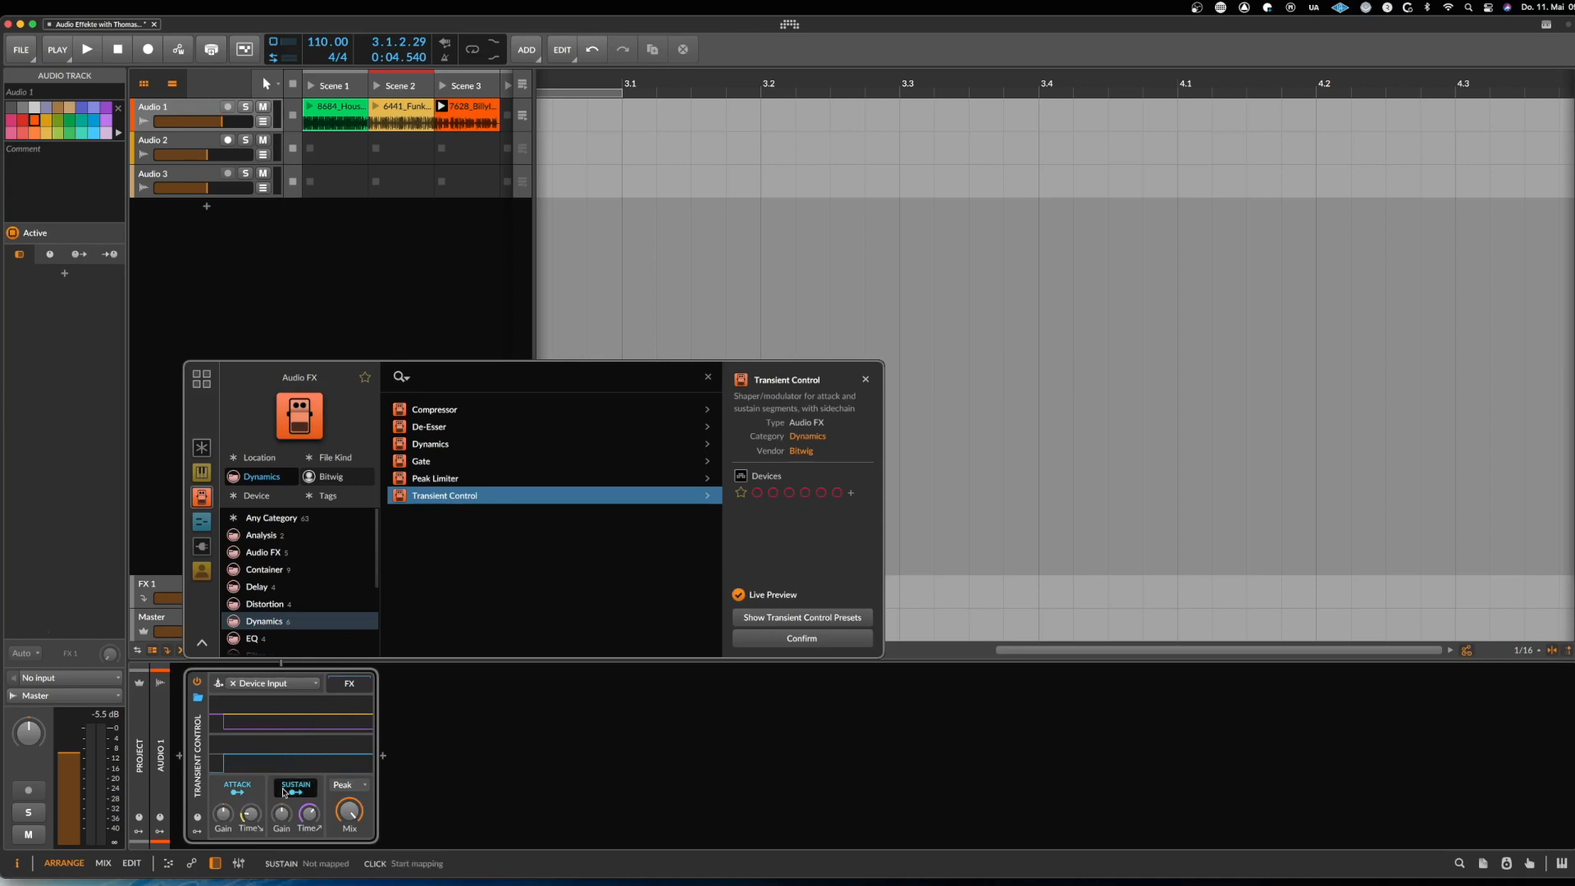
pyautogui.press('Return')
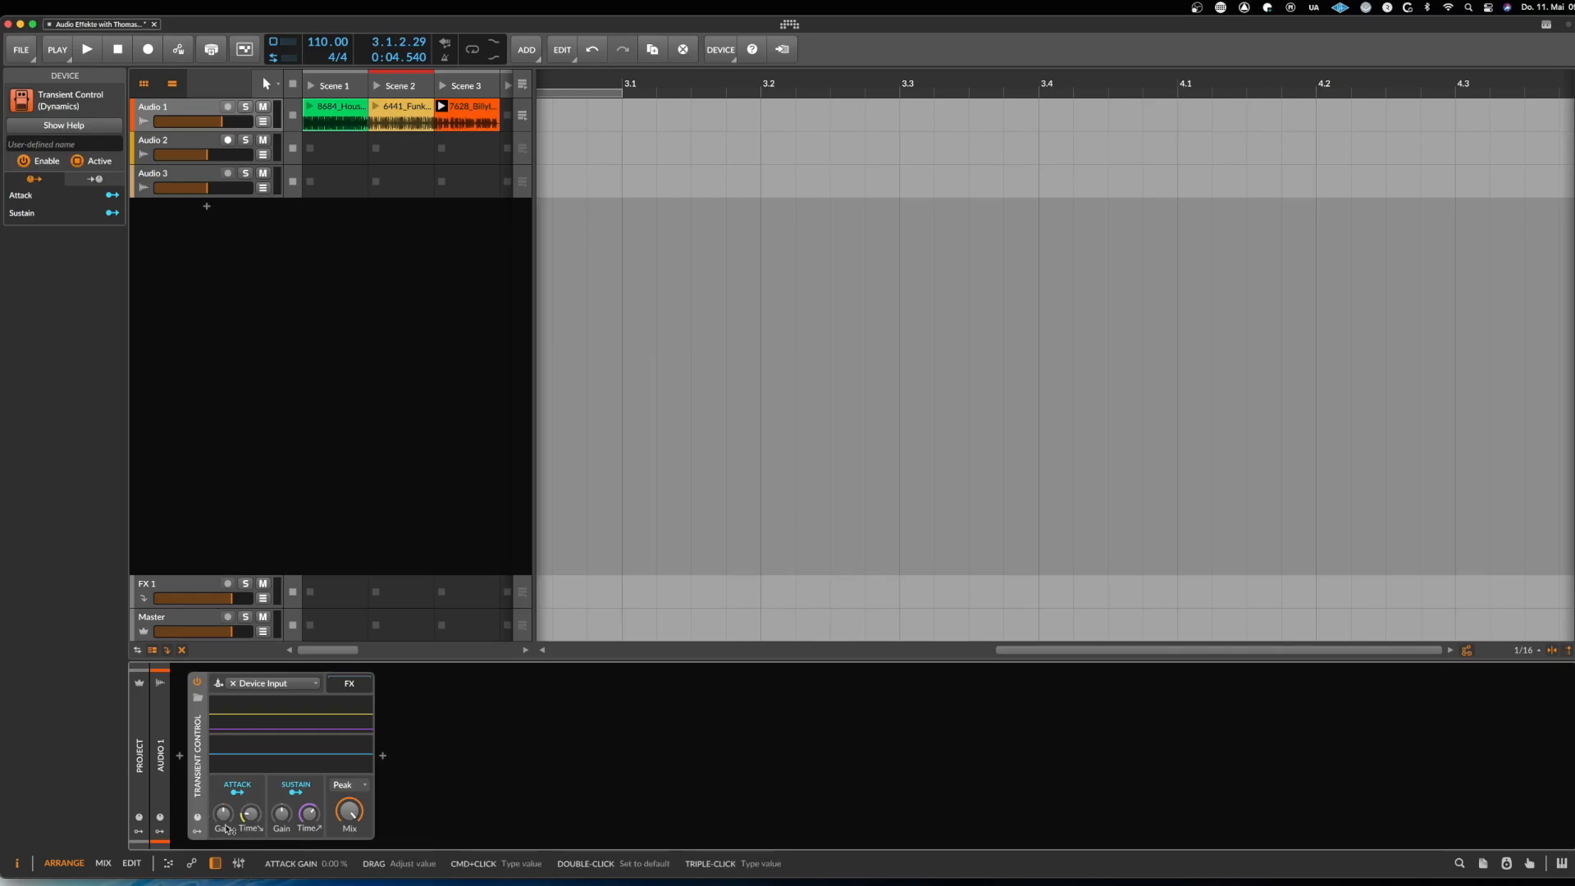
# Launch Audio 1's Scene 1 clip and raise Transient Control's attack gain while it plays
pyautogui.moveTo(226, 829); pyautogui.dragTo(257, 749)
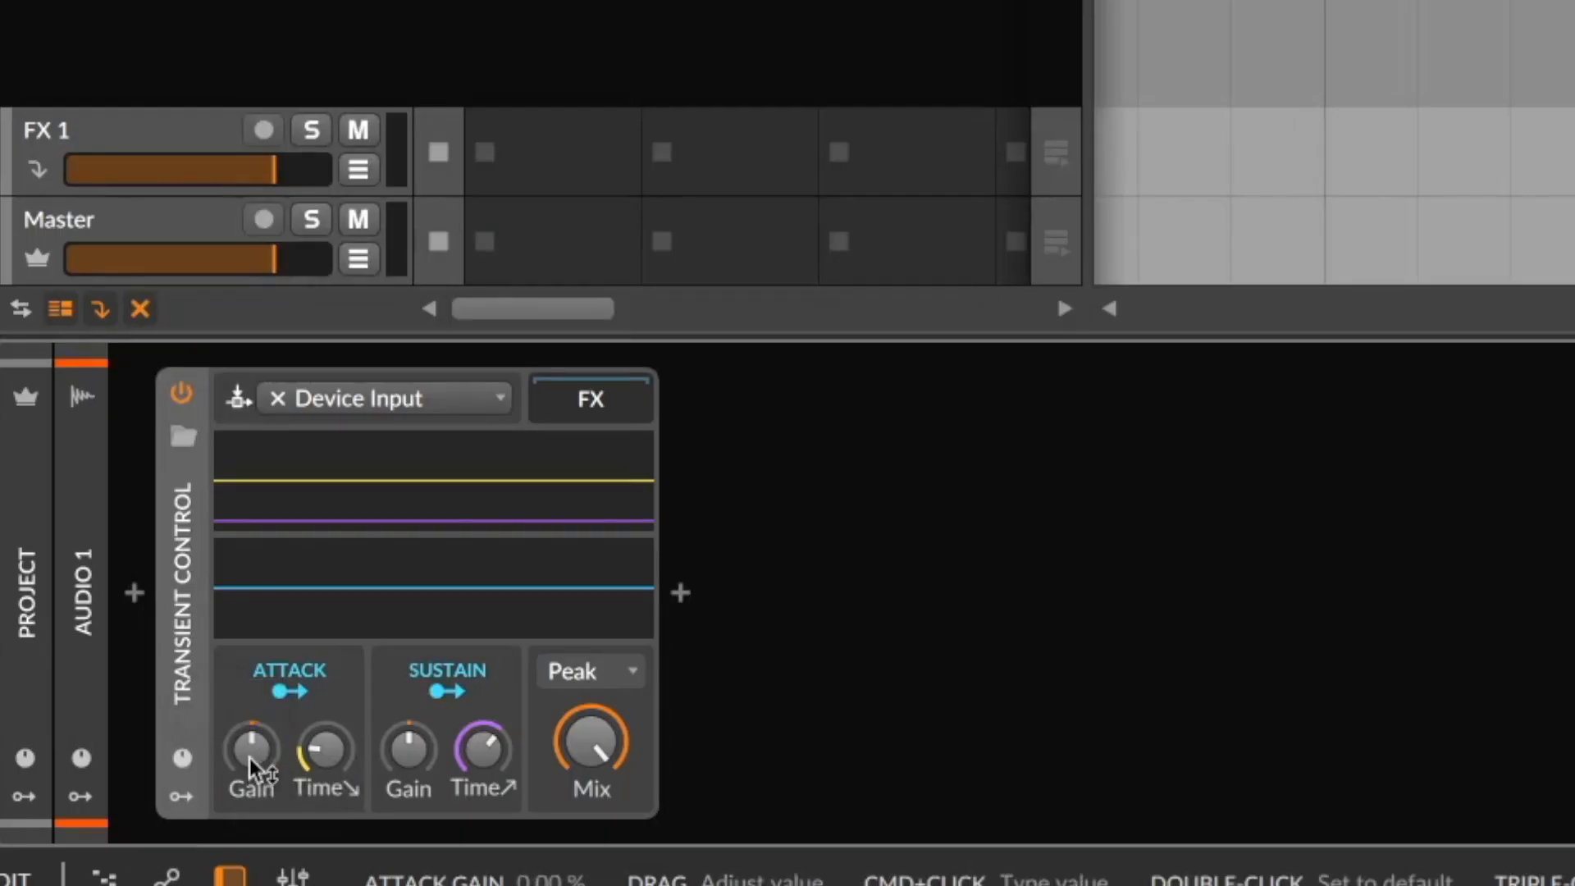
pyautogui.keyDown('super'); pyautogui.click(257, 749); pyautogui.keyUp('super')
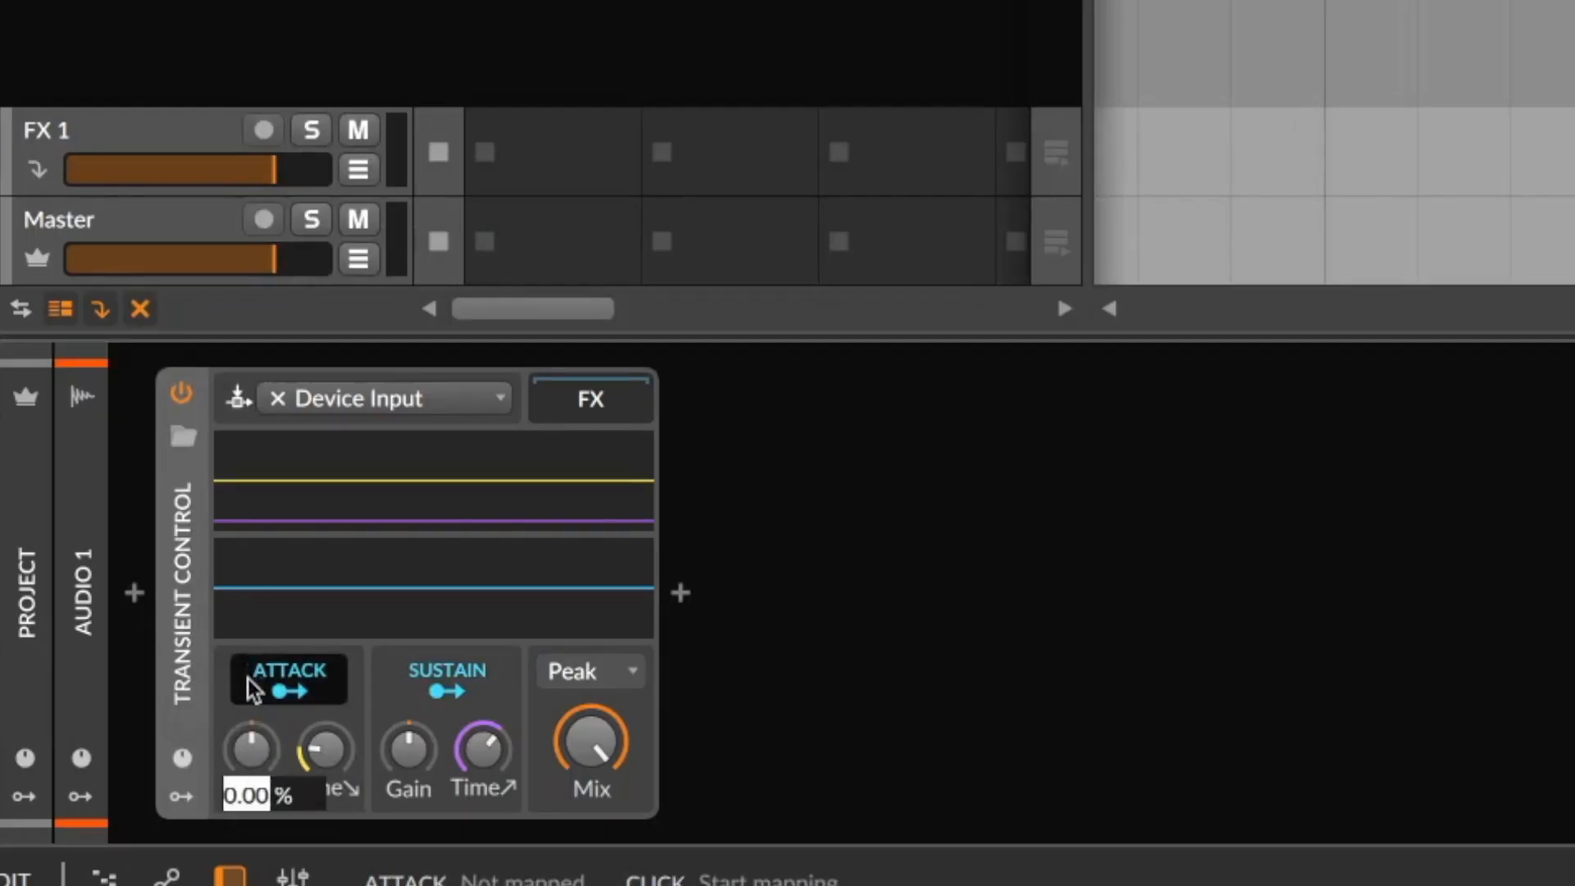
pyautogui.click(252, 748)
pyautogui.click(485, 2)
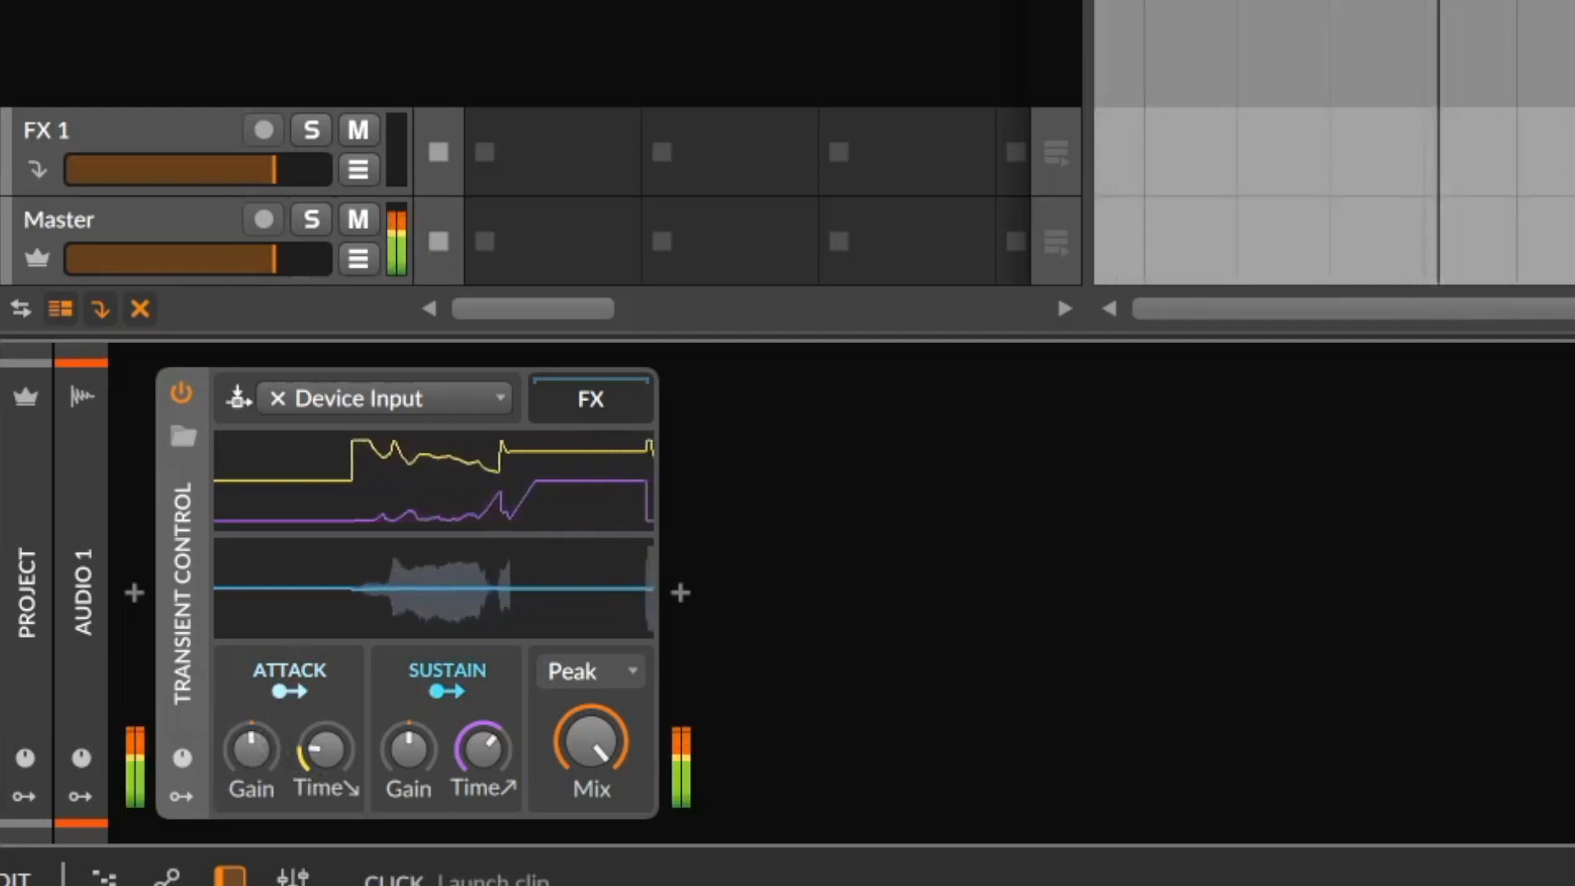
pyautogui.moveTo(253, 748)
pyautogui.mouseDown()
pyautogui.moveTo(254, 721)
pyautogui.moveTo(264, 745)
pyautogui.mouseUp()
pyautogui.moveTo(545, 750); pyautogui.dragTo(590, 738)
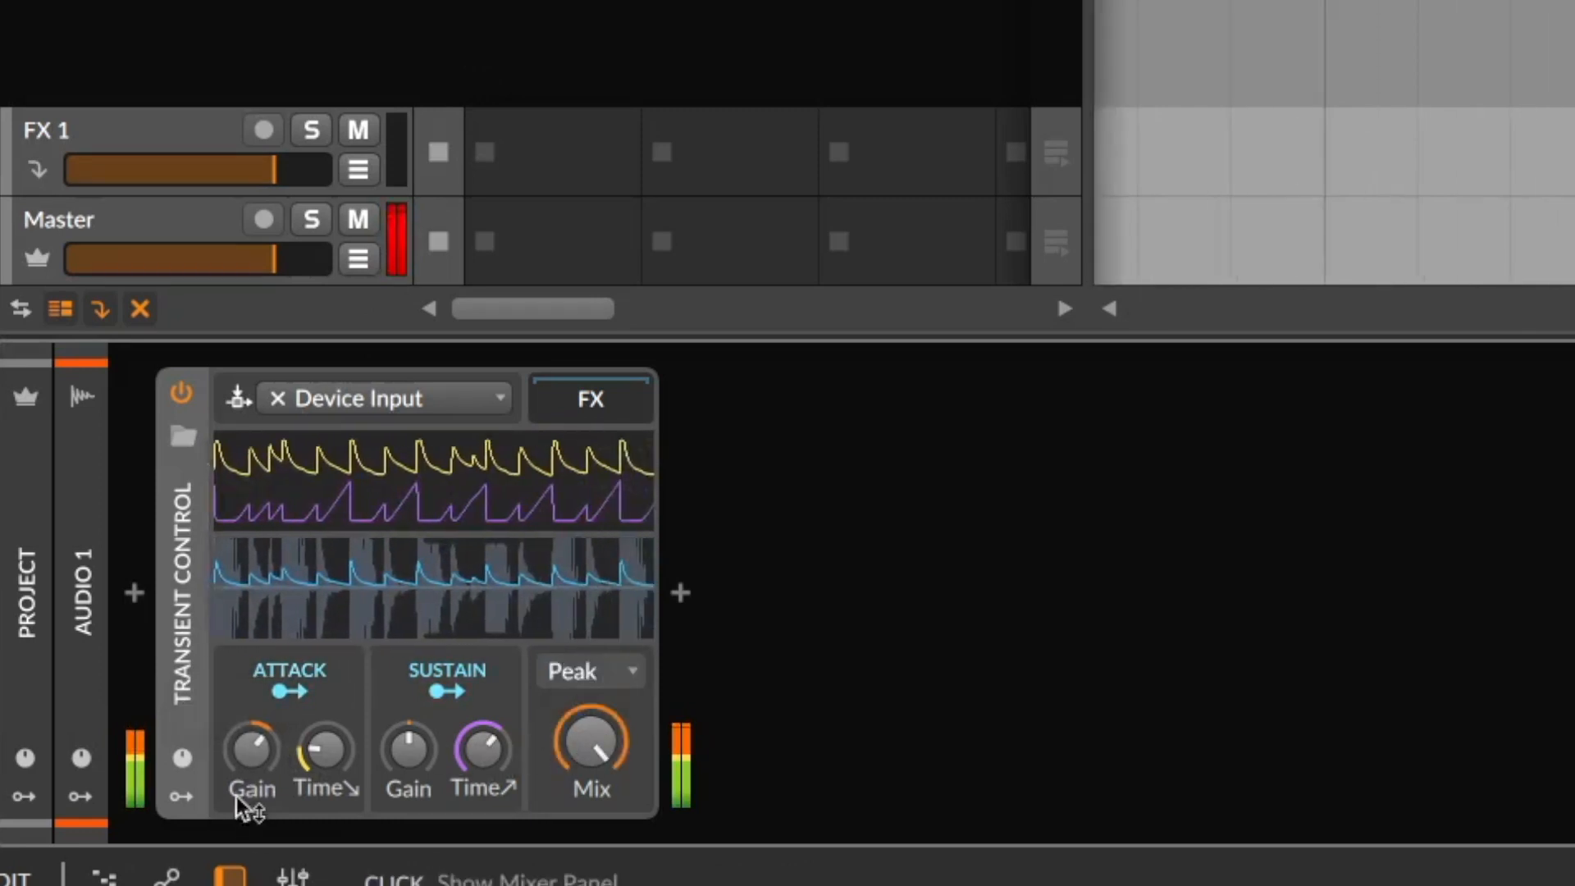
# Lower Transient Control's attack gain to -200 %, raise it again to compare the sound, and stop playback
pyautogui.moveTo(246, 746); pyautogui.dragTo(246, 812)
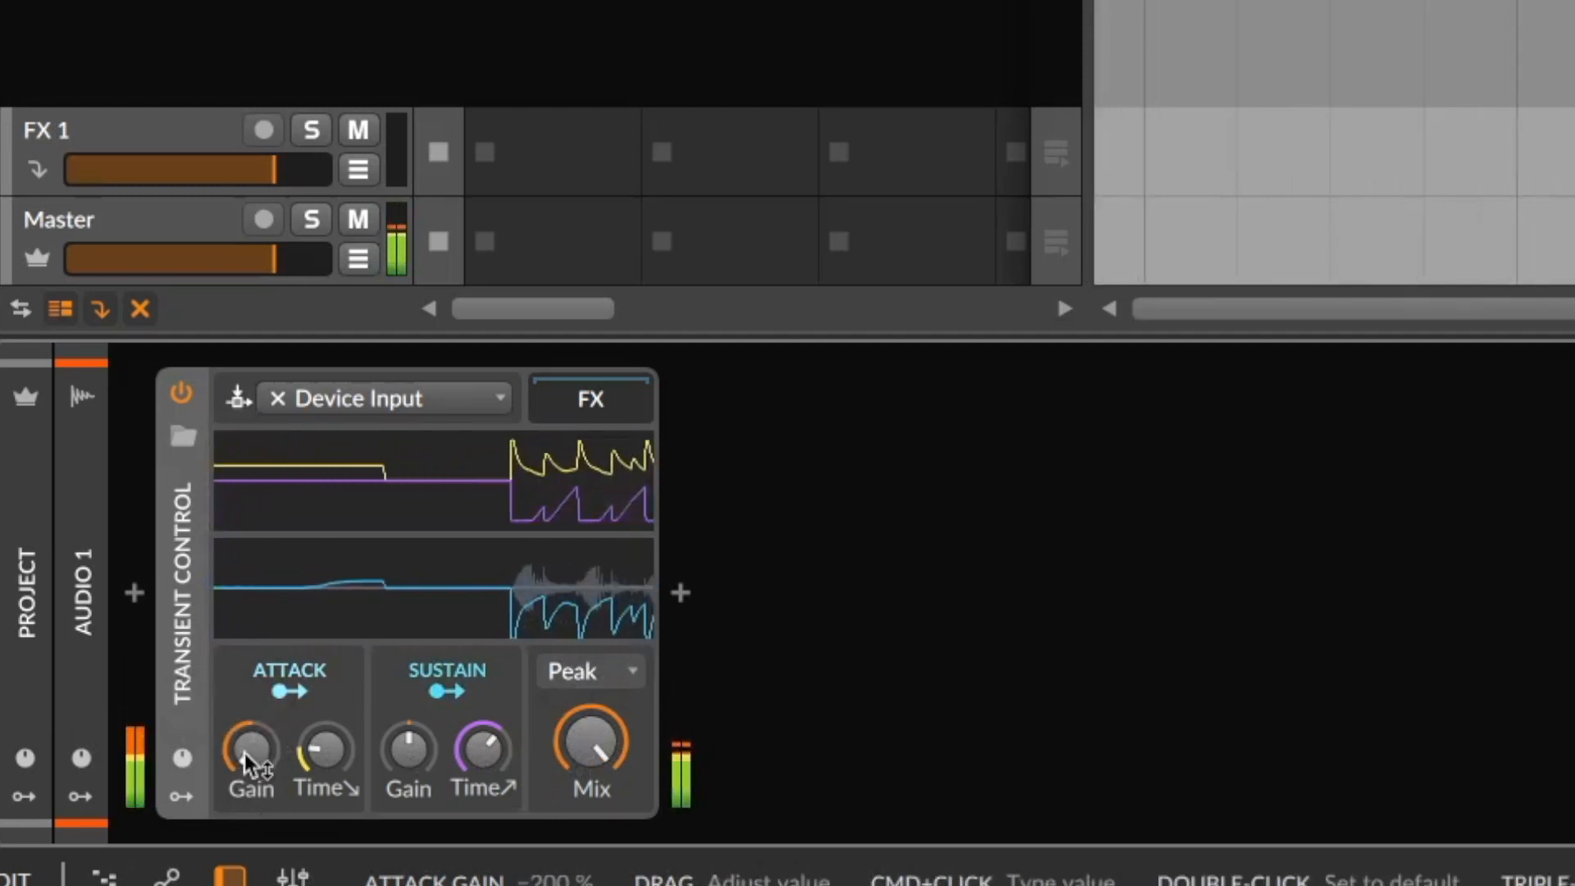
pyautogui.moveTo(246, 759); pyautogui.dragTo(246, 750)
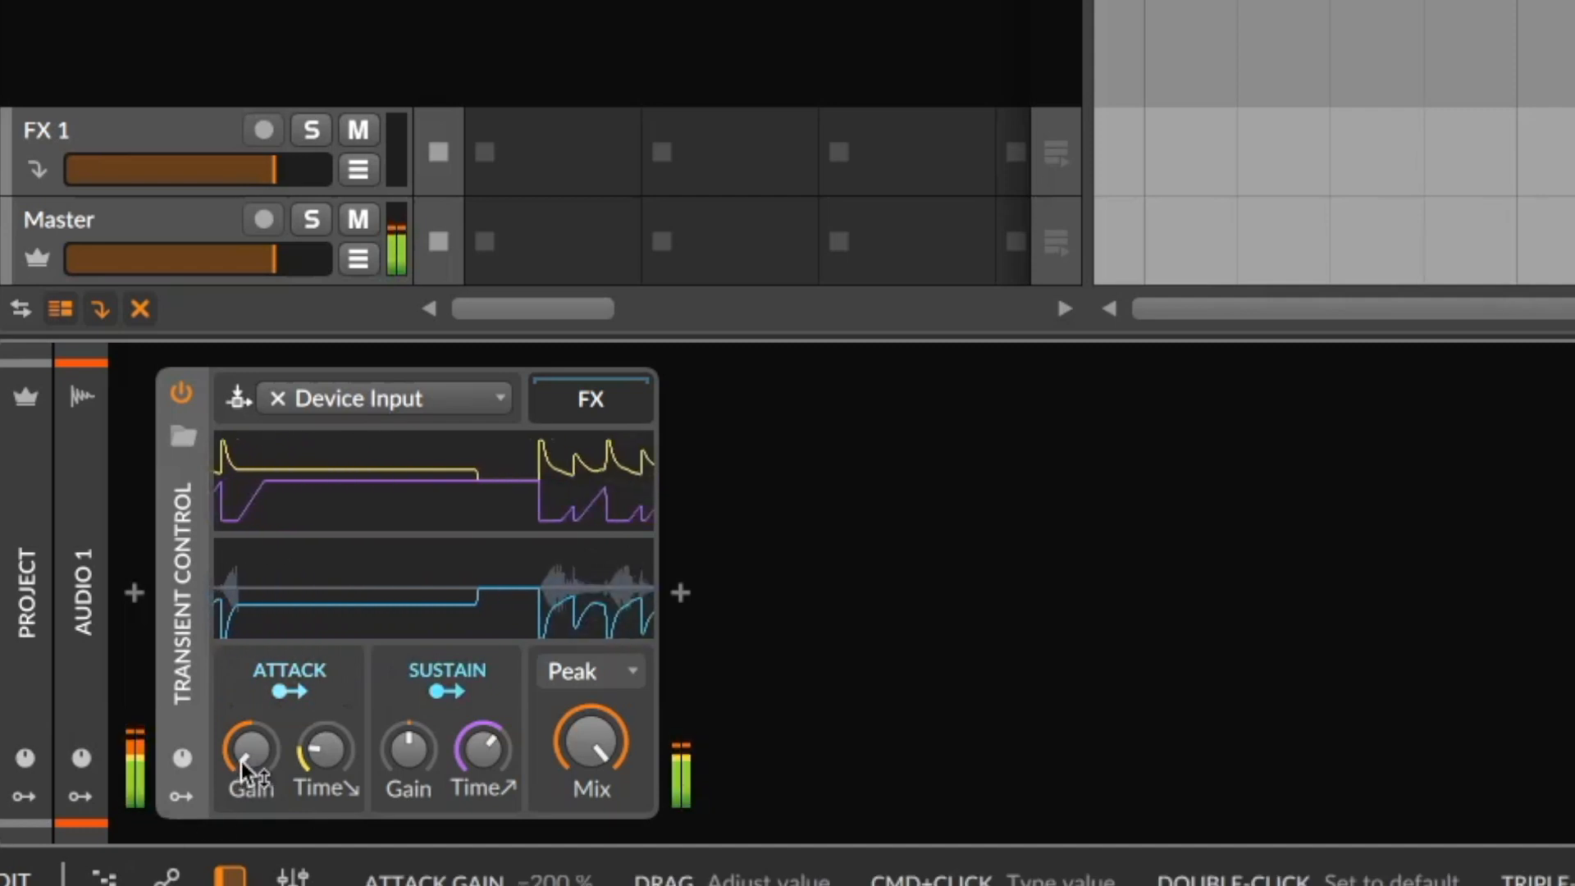
pyautogui.moveTo(246, 771); pyautogui.dragTo(246, 716)
pyautogui.press('space')
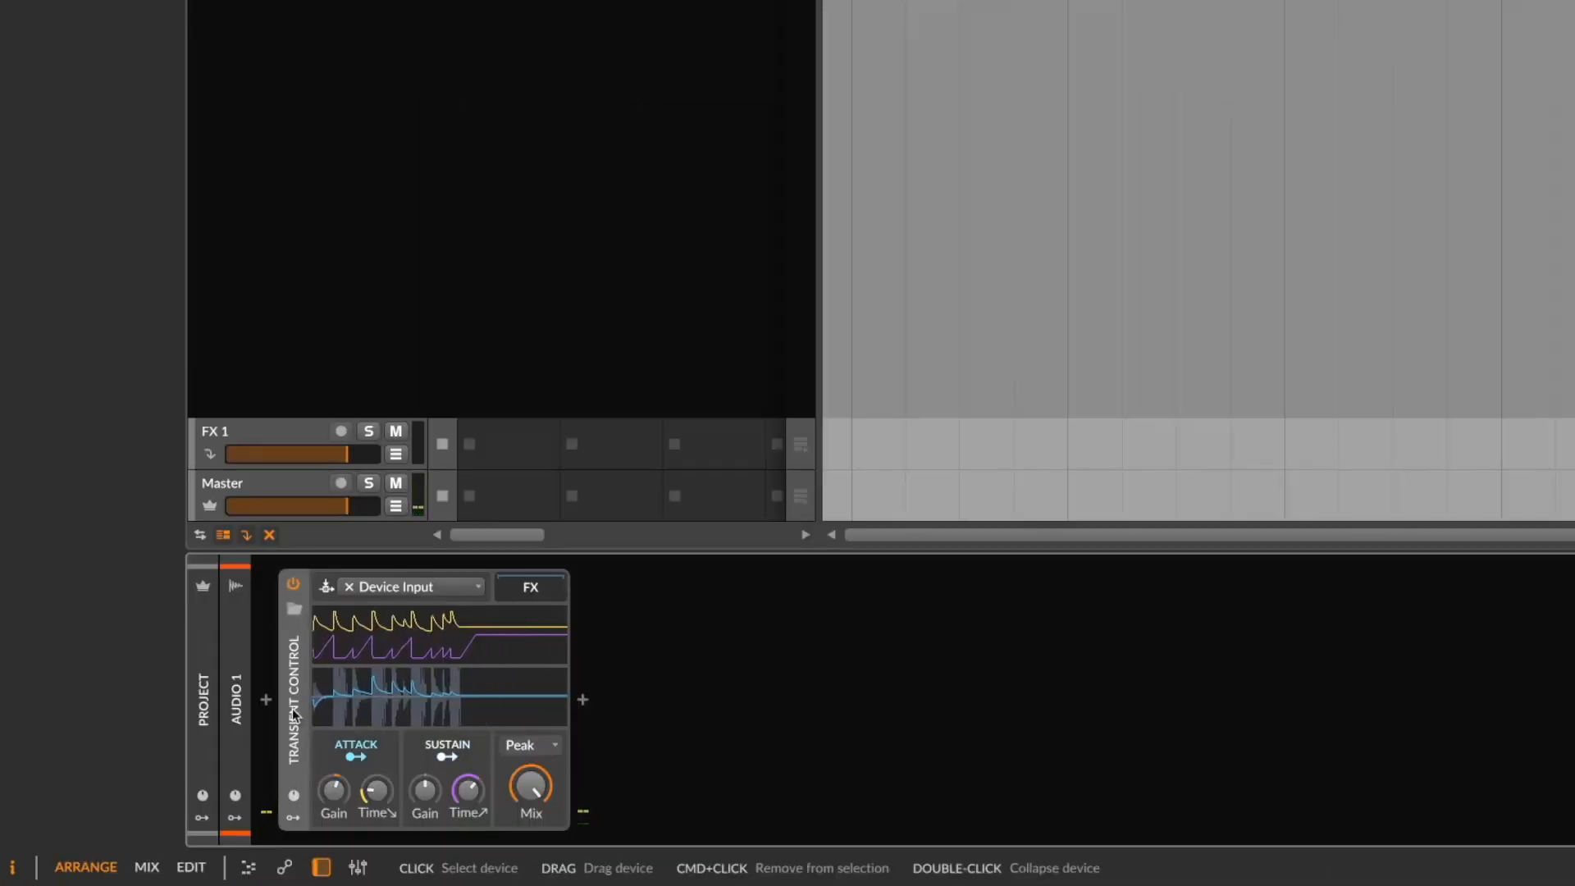
# Delete Transient Control from Audio 1 and browse for a replacement among Bitwig's Dynamics effects
pyautogui.press('Delete')
pyautogui.click(266, 699)
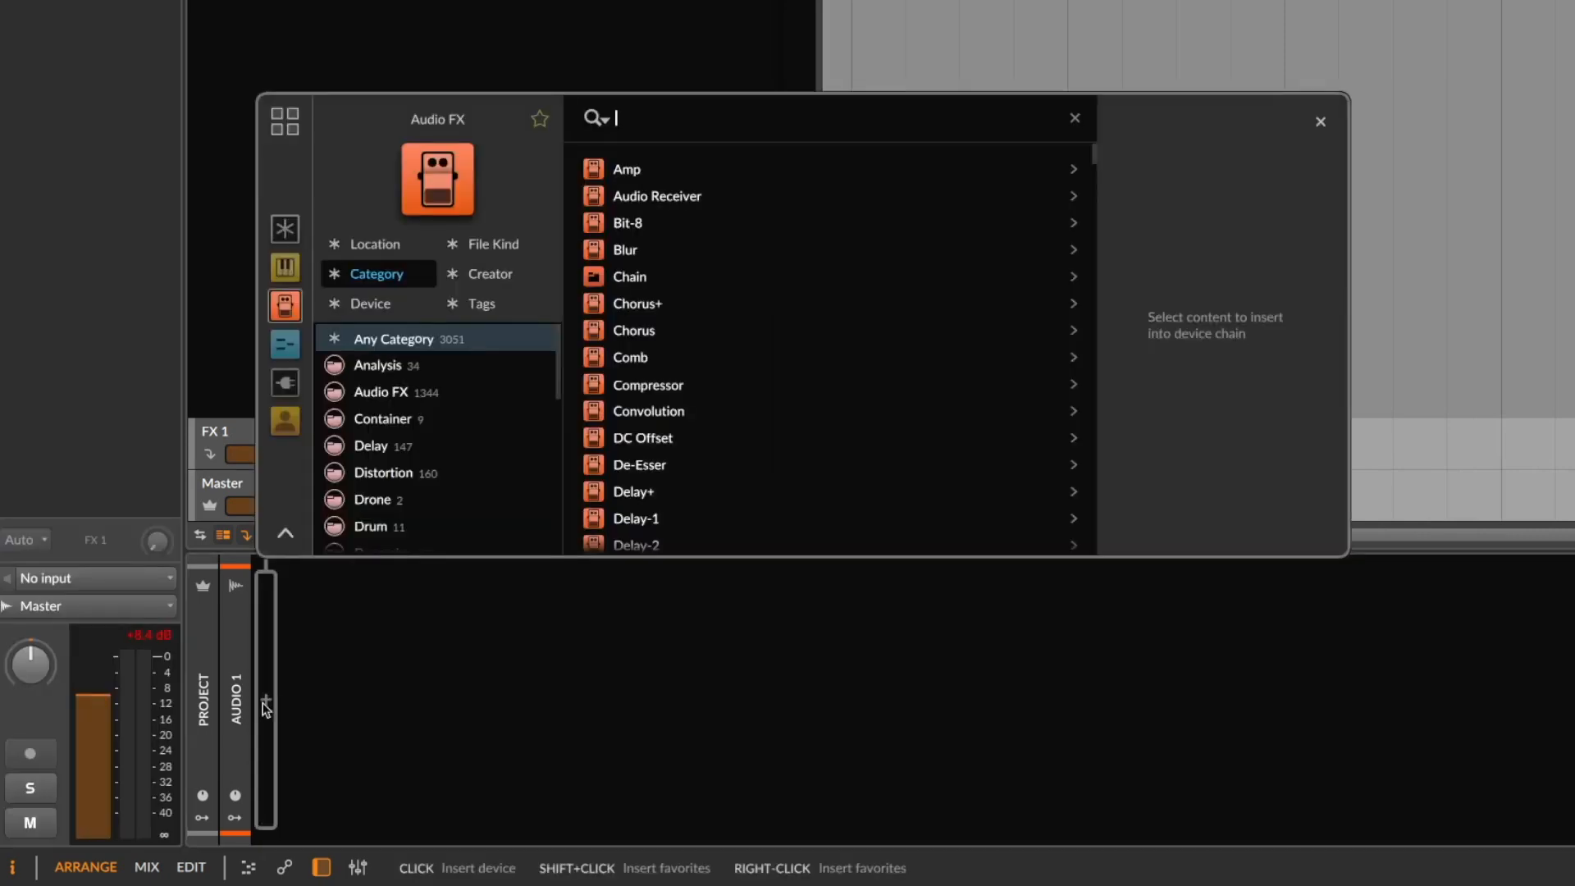
pyautogui.click(490, 273)
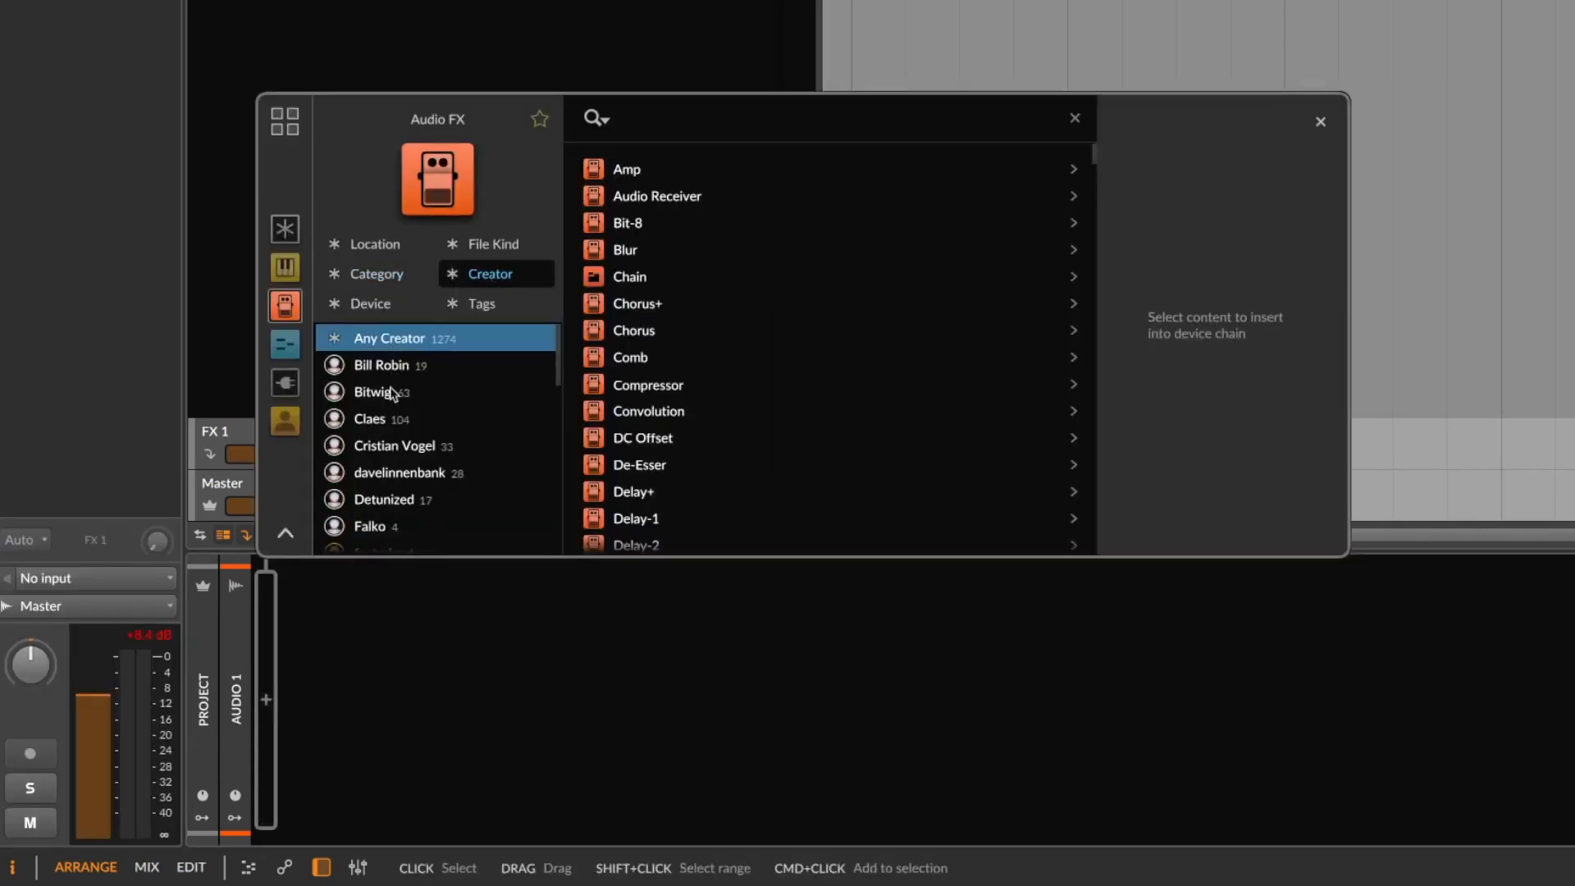
pyautogui.click(391, 392)
pyautogui.click(365, 276)
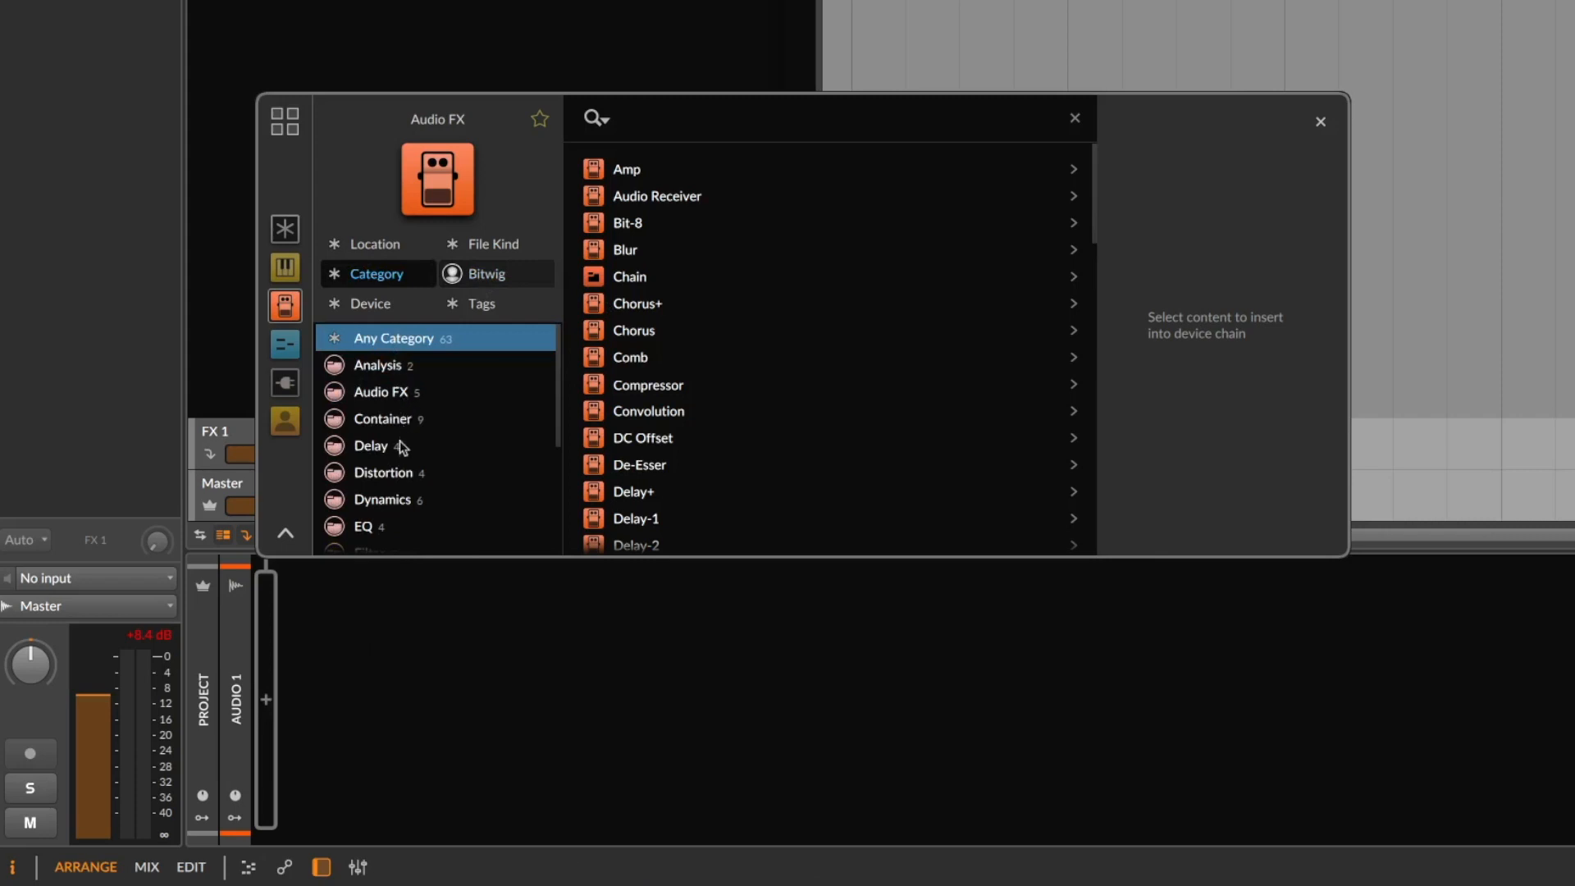
pyautogui.click(394, 492)
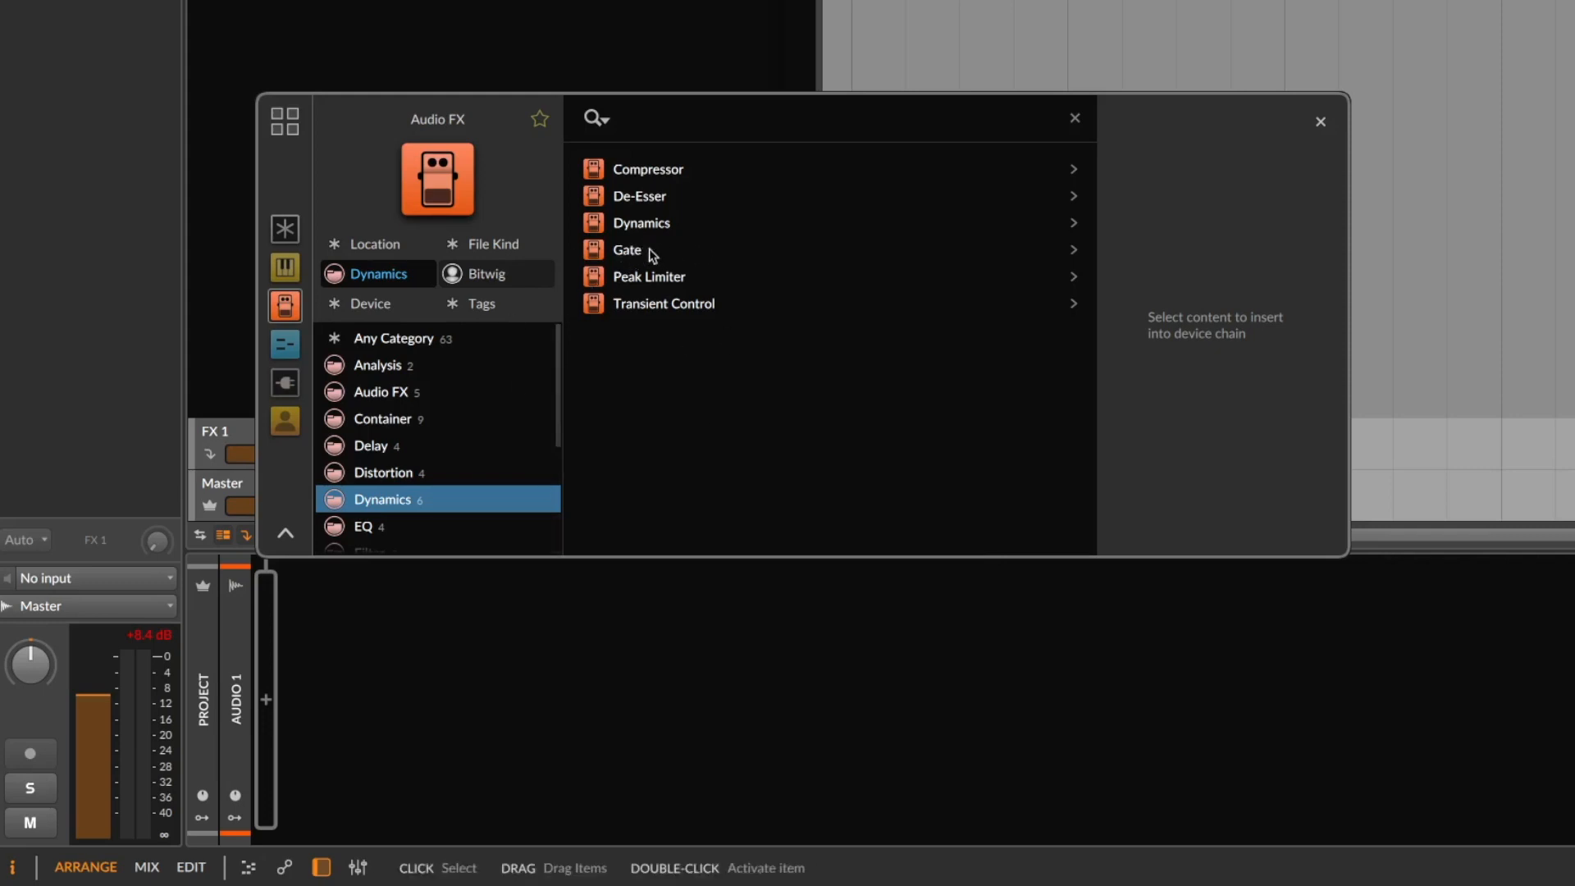
# Preview the De-Esser on Audio 1, try a gain reduction amount of 133 %, and reset the amount to its default
pyautogui.click(675, 199)
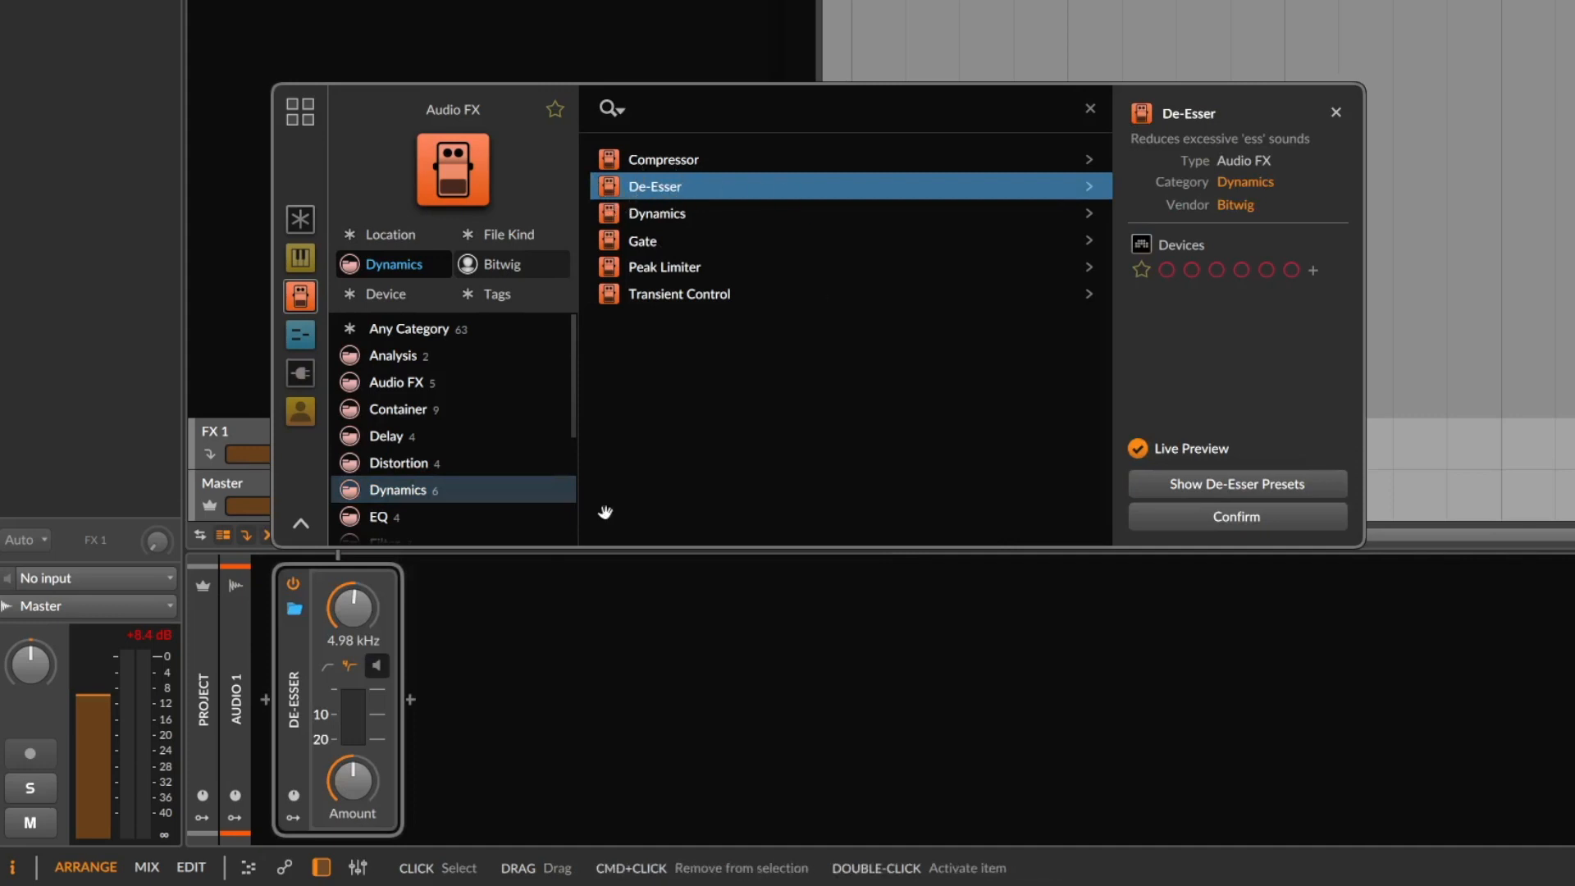
pyautogui.moveTo(353, 780)
pyautogui.mouseDown()
pyautogui.moveTo(353, 757)
pyautogui.moveTo(356, 794)
pyautogui.mouseUp()
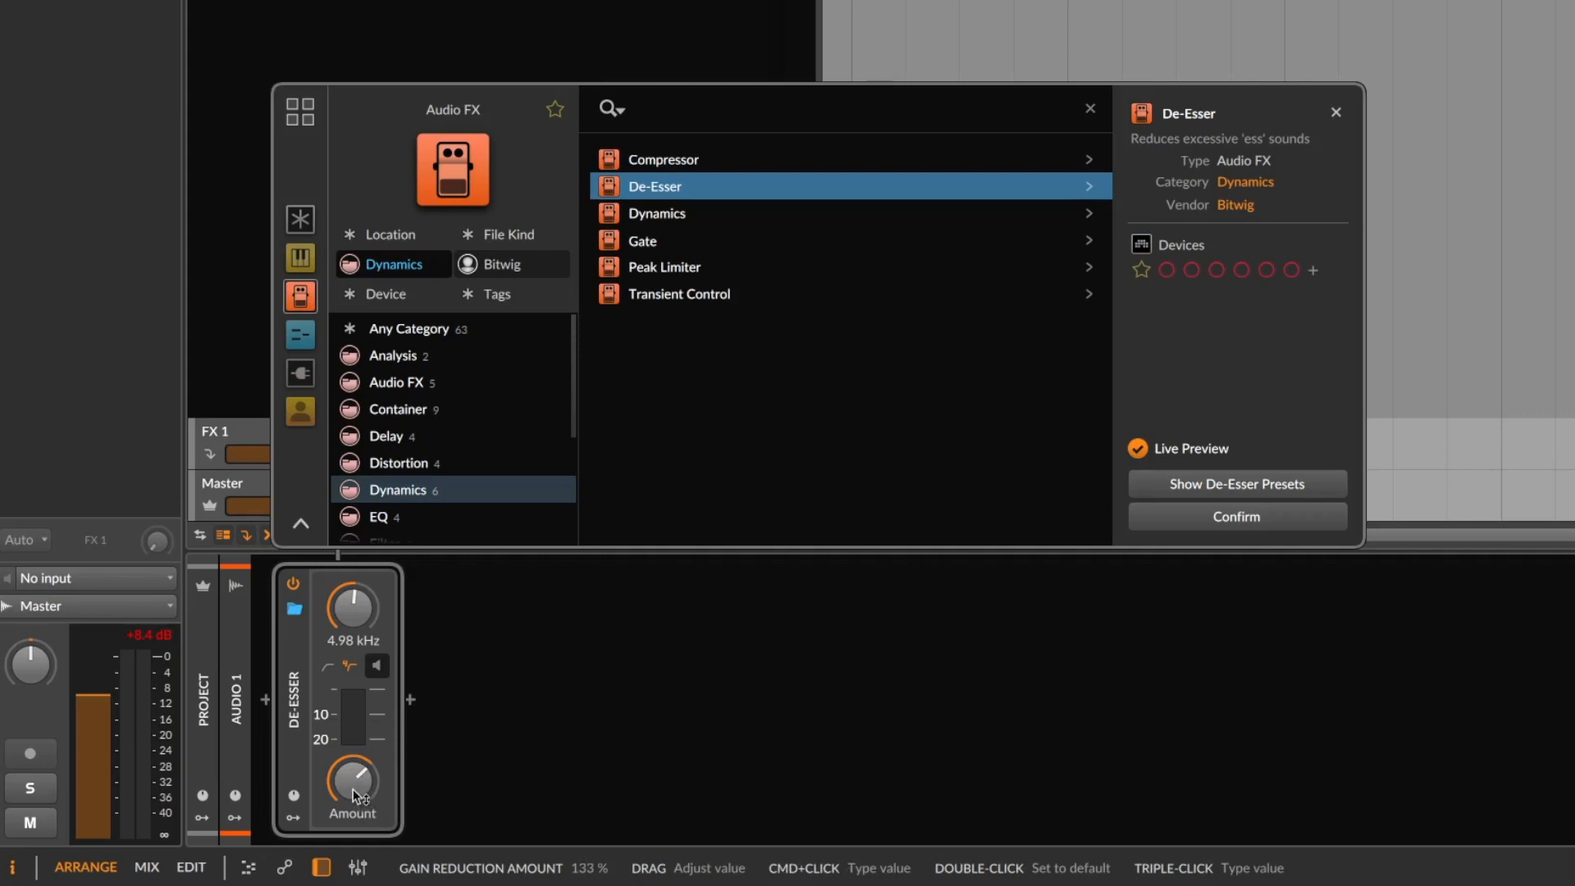
pyautogui.doubleClick(353, 786)
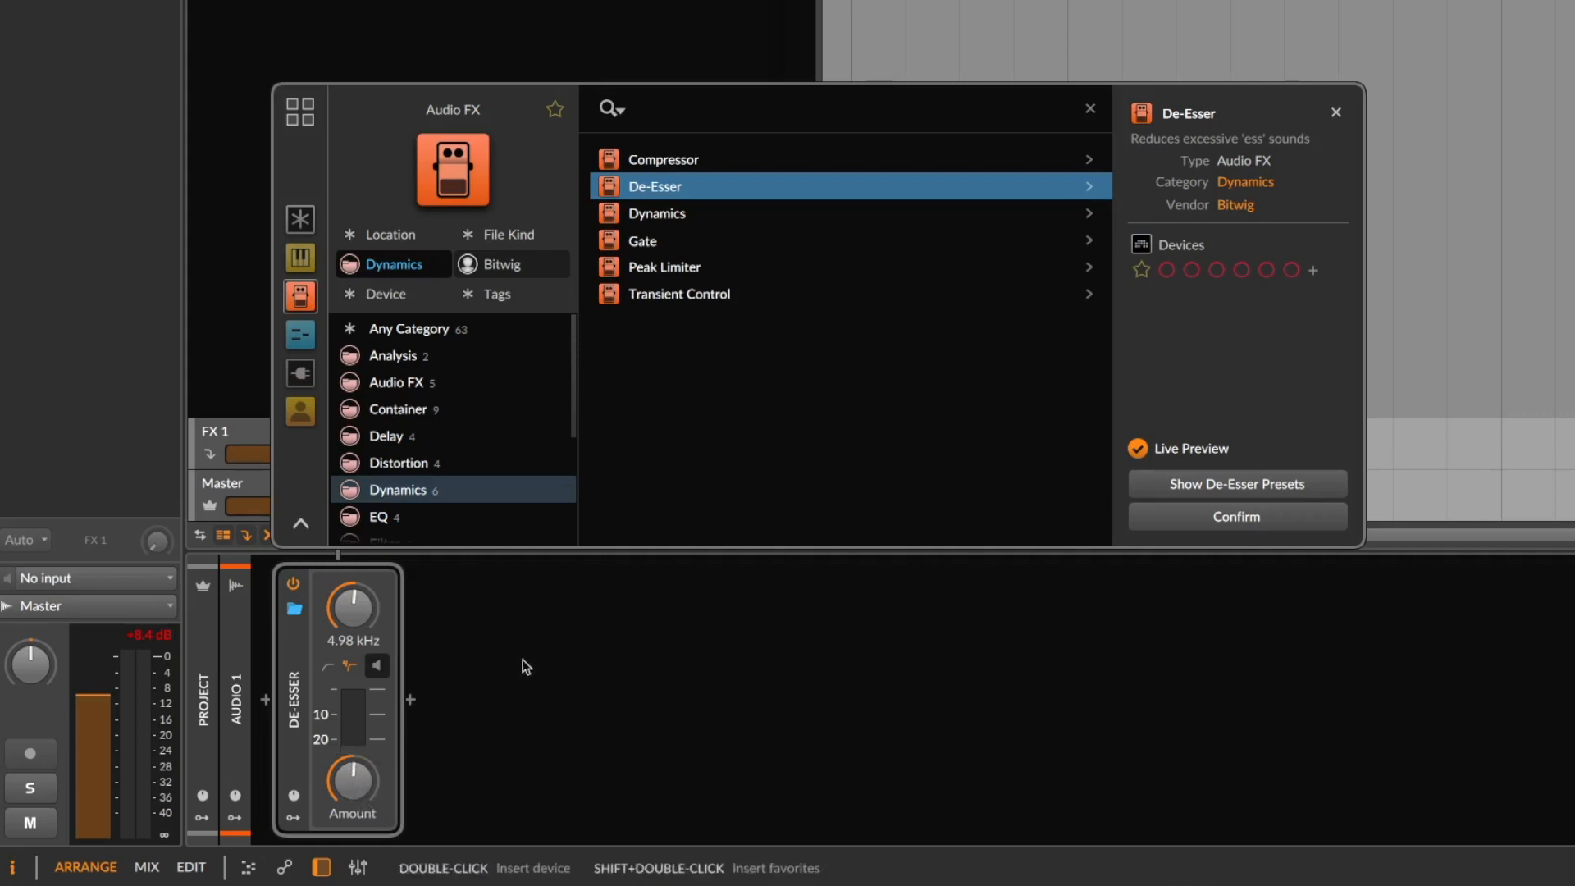
# Switch the effect category to EQ and insert EQ-2 on Audio 1 in place of the De-Esser
pyautogui.scroll(-1, 445, 471)
pyautogui.click(400, 510)
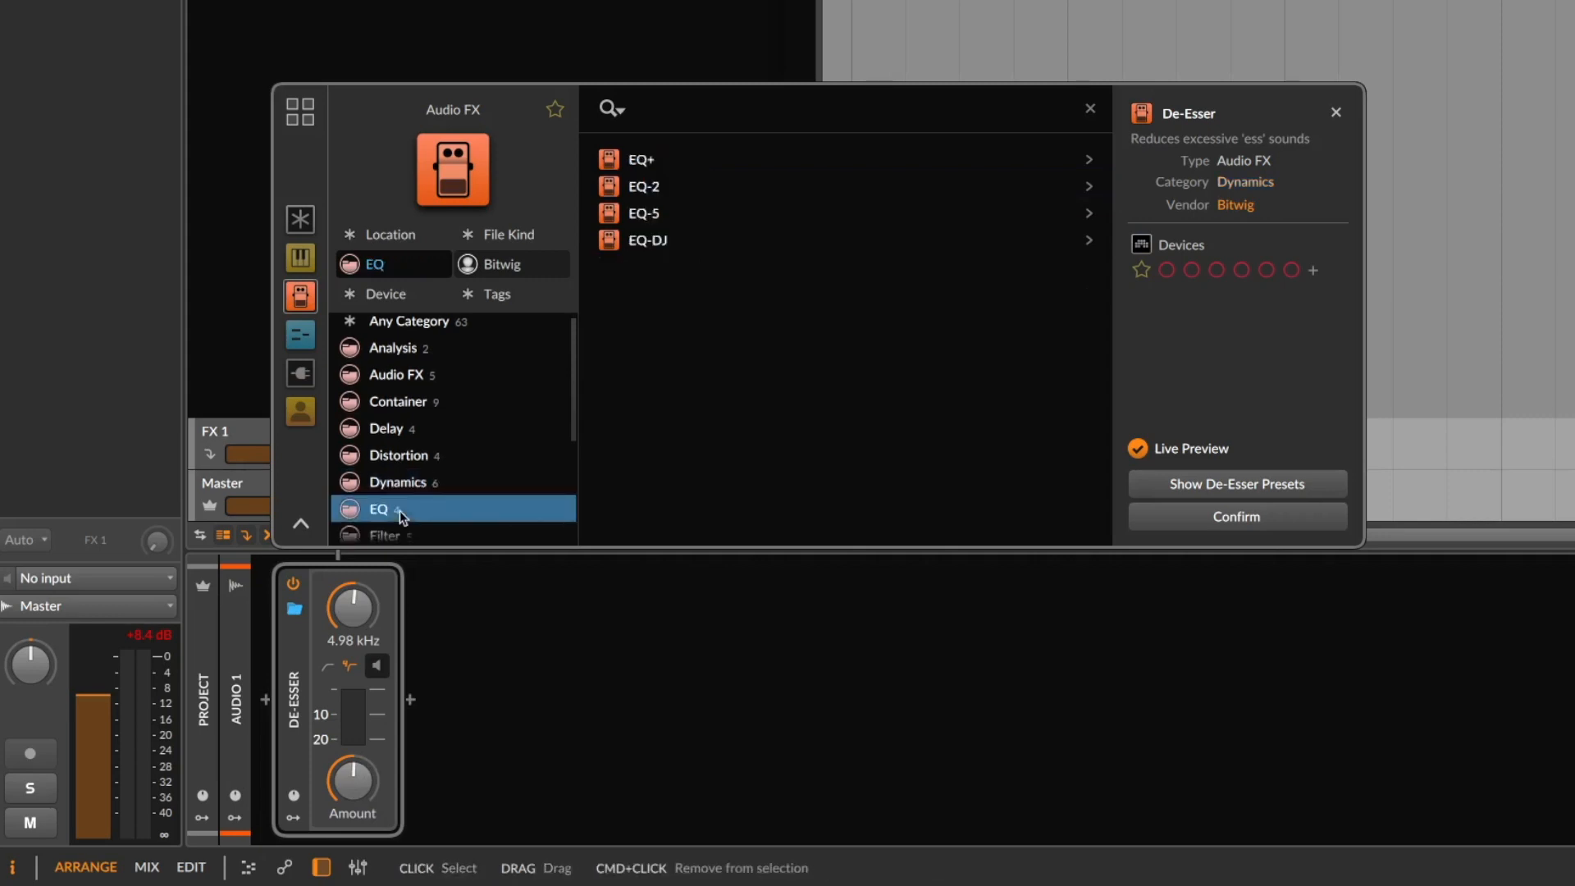
pyautogui.doubleClick(665, 187)
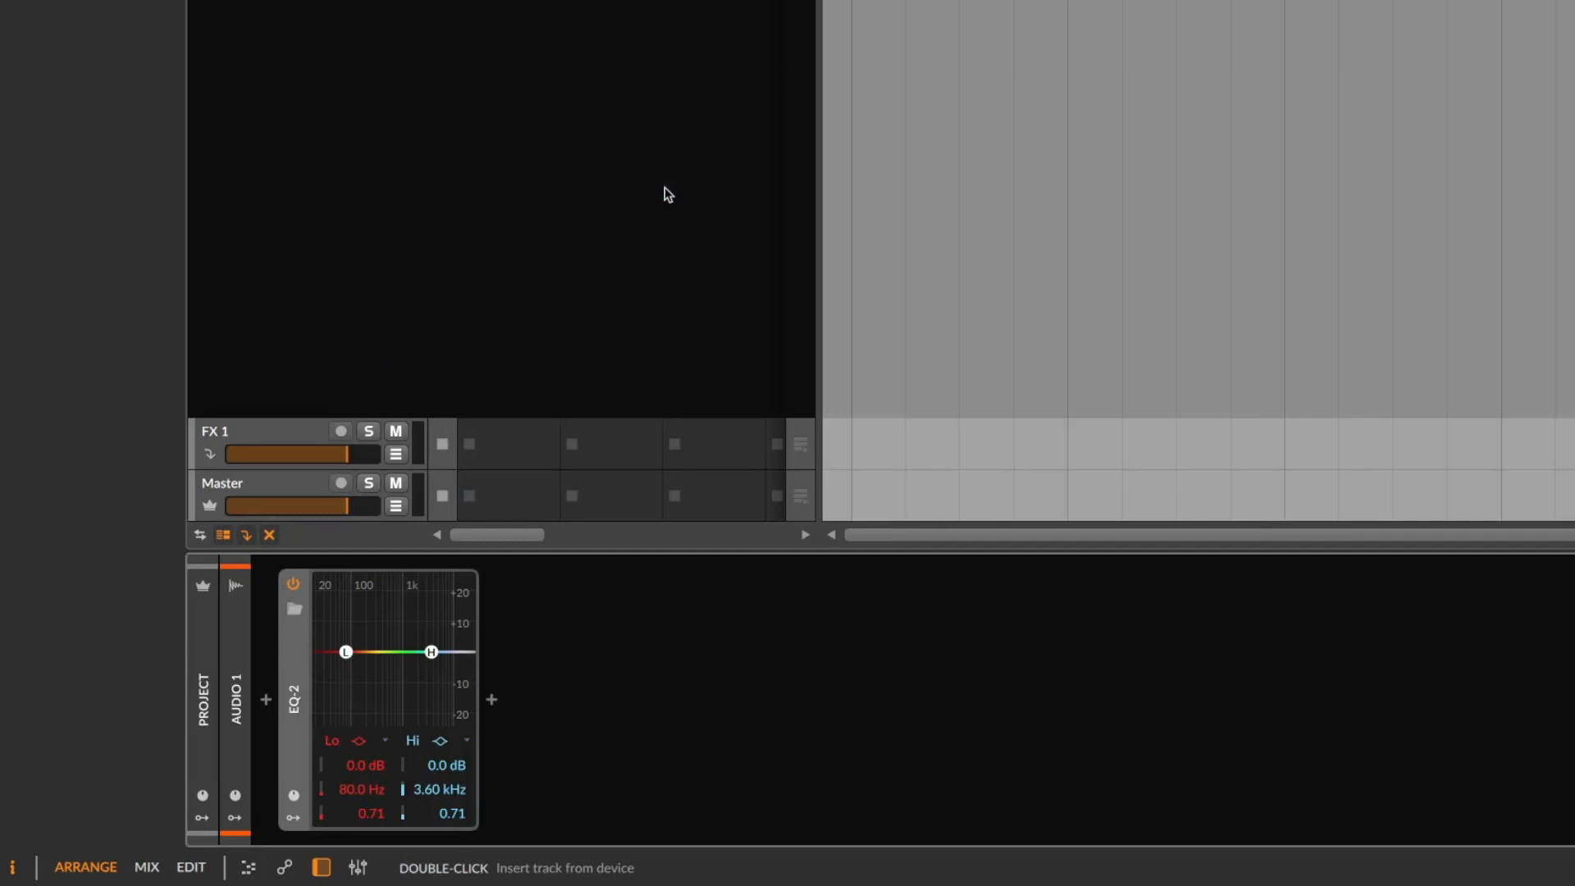
# Examine the filter types offered for EQ-2's Lo and Hi bands, keeping both set to Bell
pyautogui.click(358, 740)
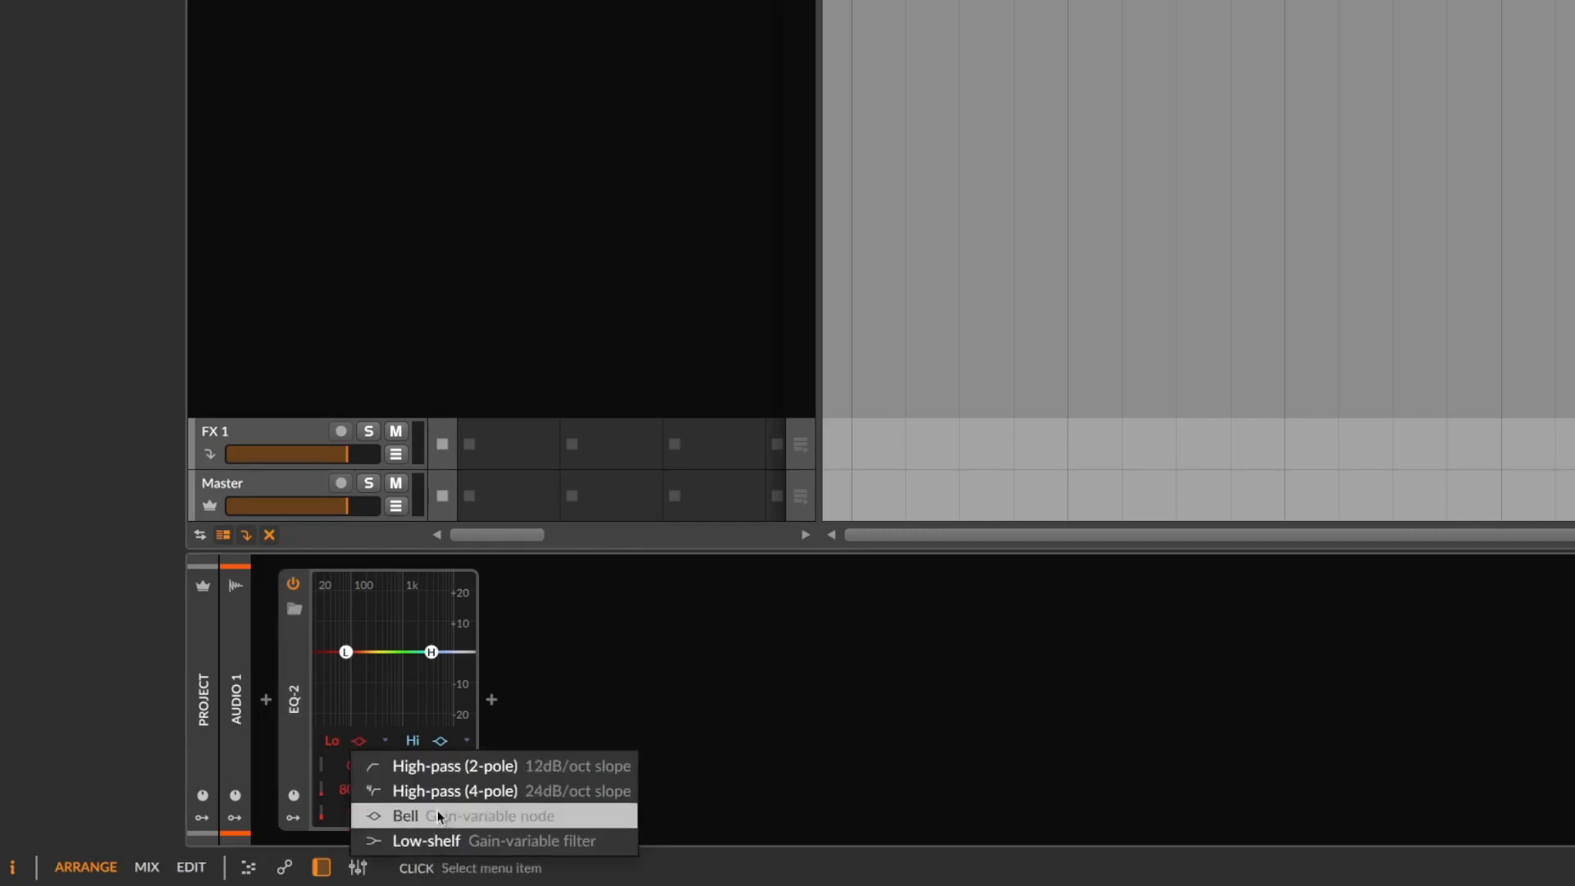
pyautogui.click(473, 816)
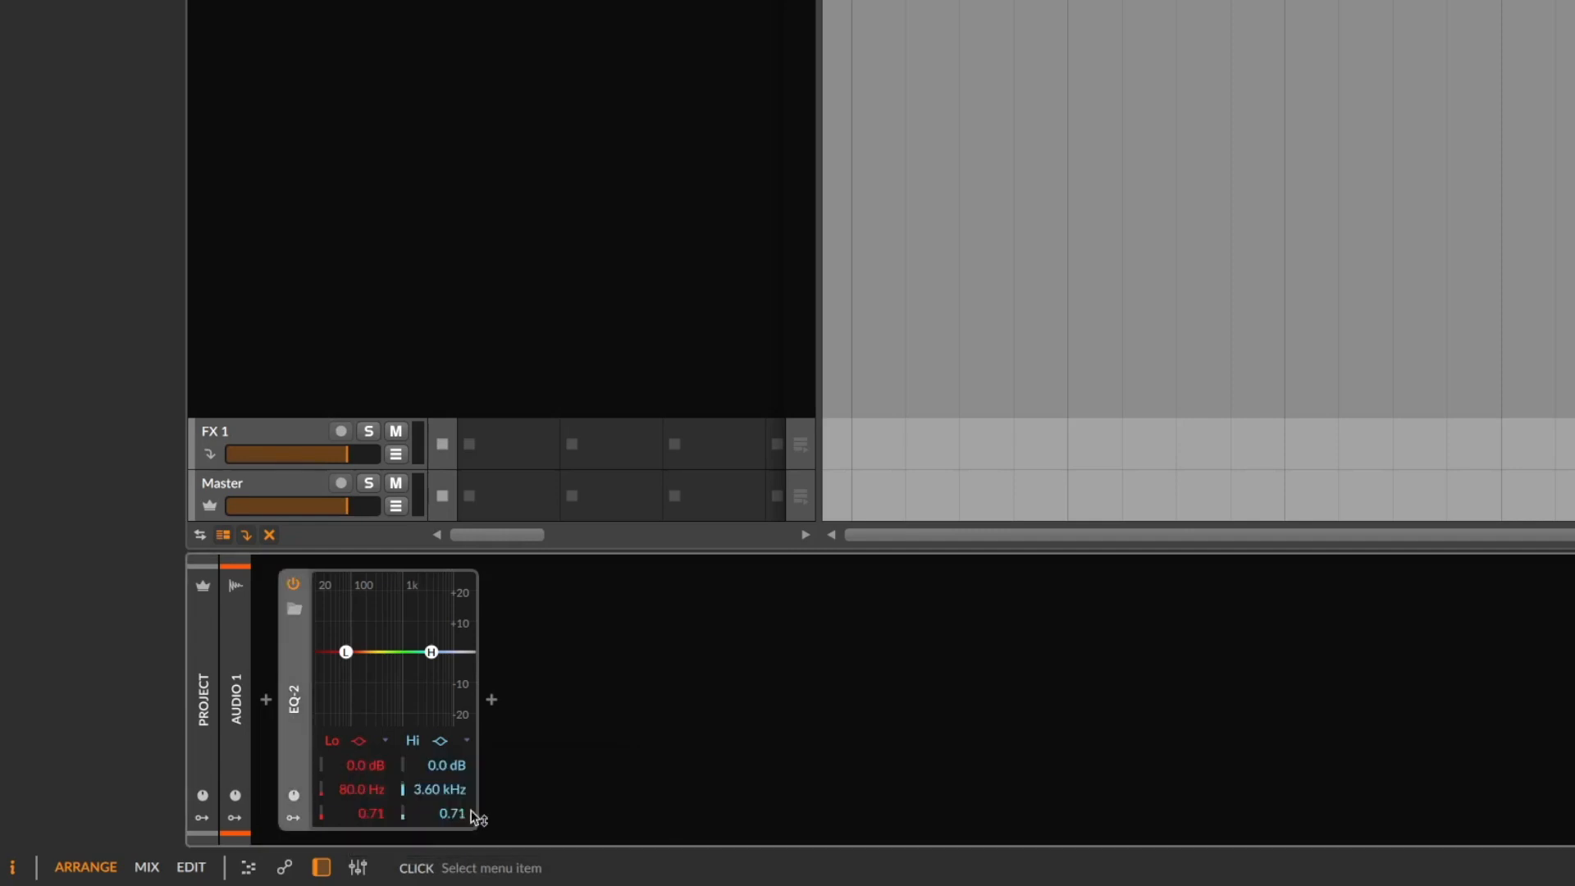
pyautogui.click(440, 742)
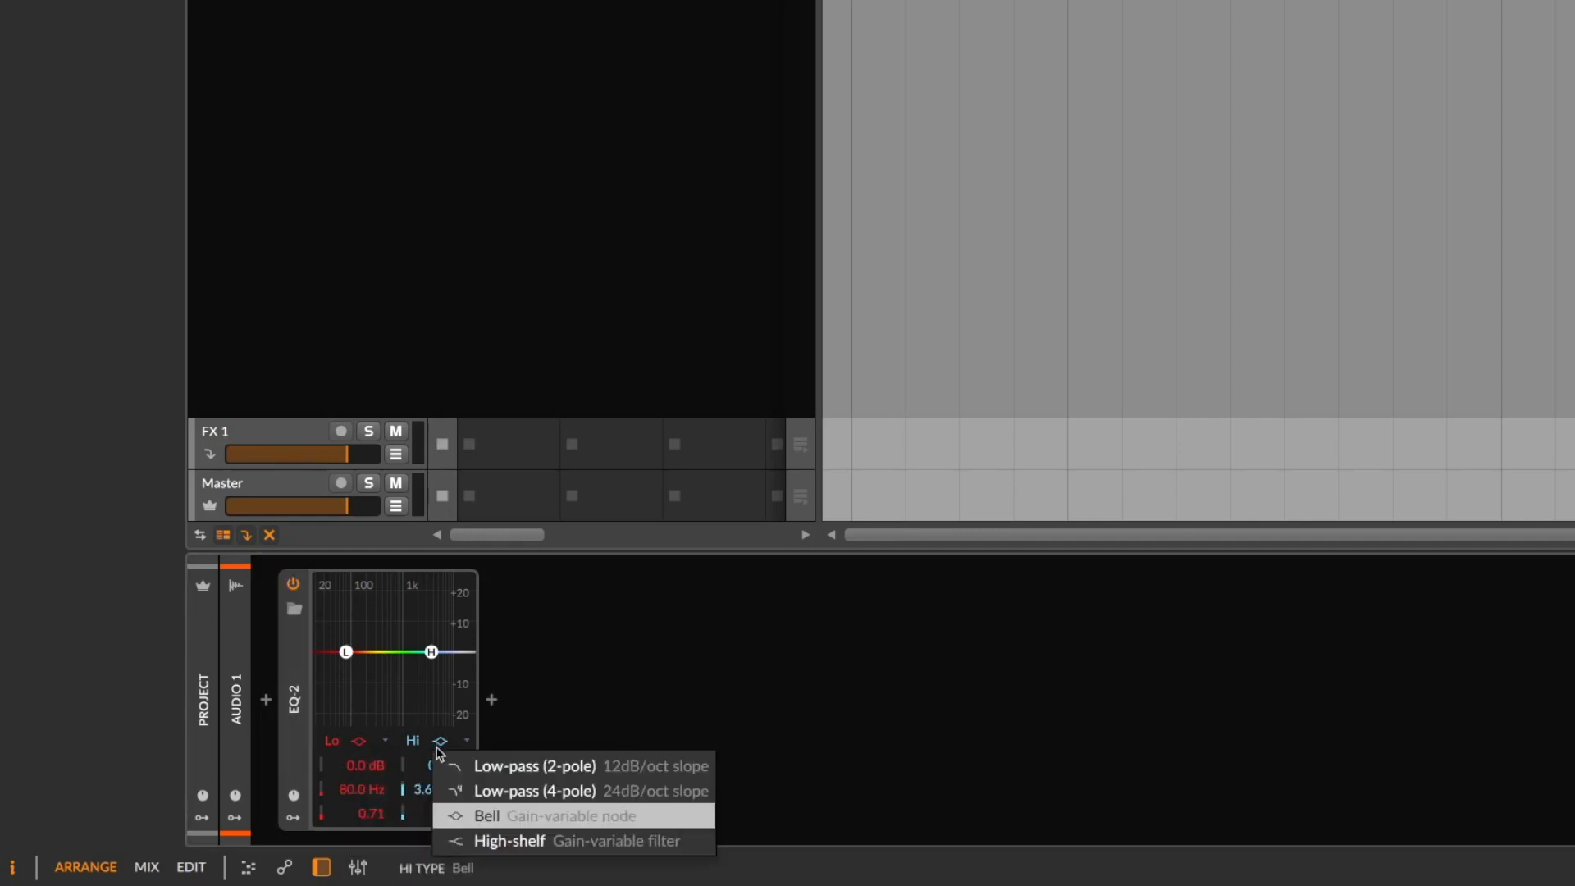
pyautogui.click(553, 694)
# Open EQ-2's help view and shape the Hi band into a boost of about +11.8 dB at 2.98 kHz with Q 4.16
pyautogui.rightClick(293, 699)
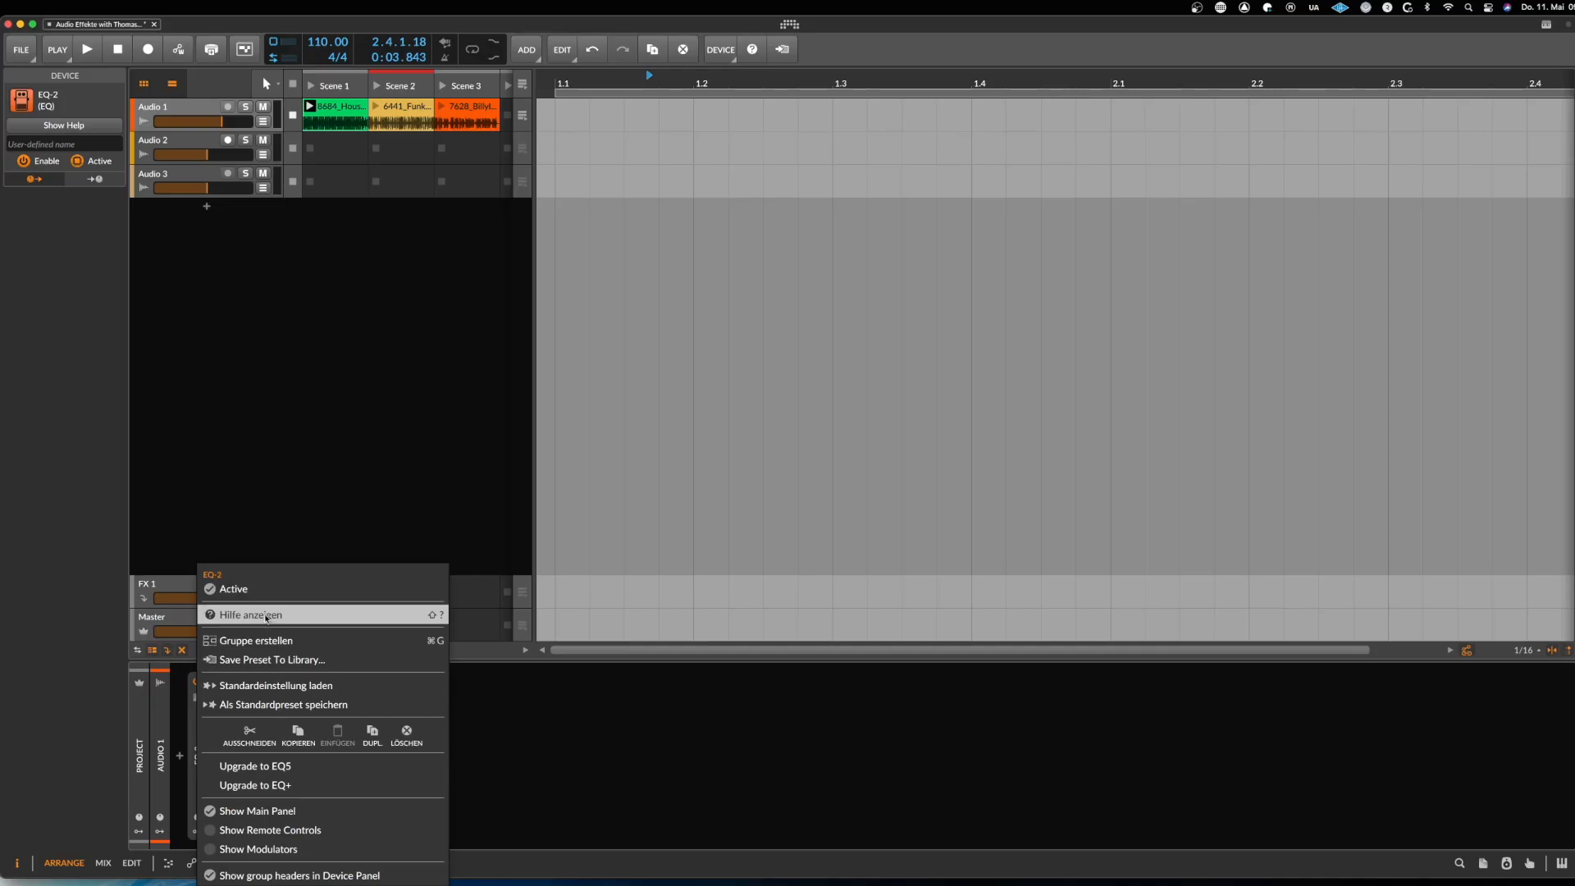
pyautogui.click(400, 481)
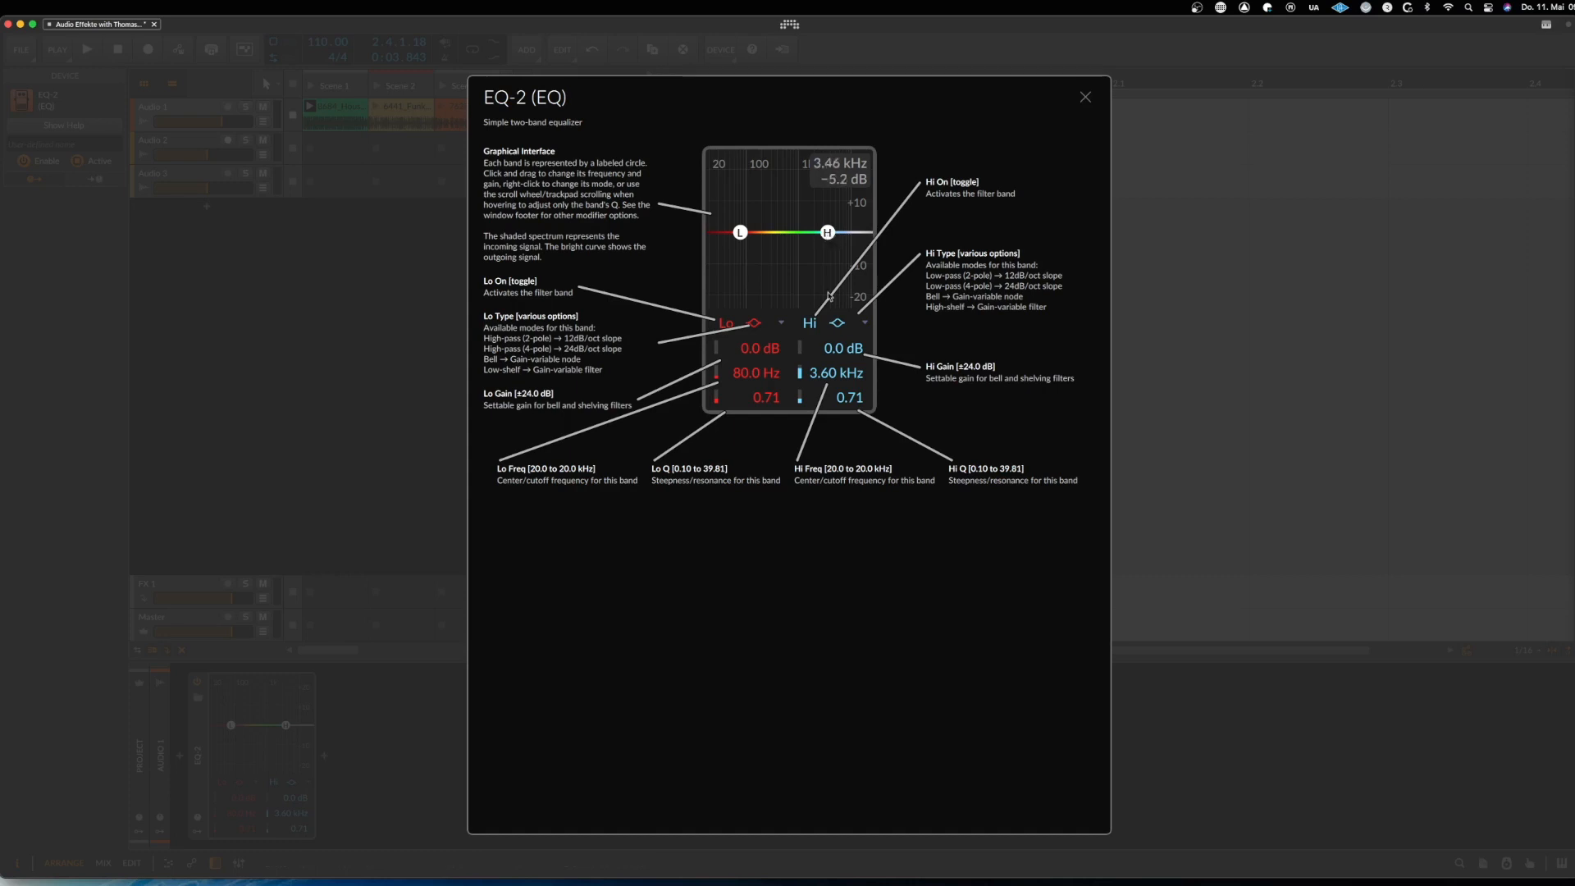
pyautogui.moveTo(832, 232)
pyautogui.mouseDown()
pyautogui.moveTo(830, 195)
pyautogui.moveTo(830, 238)
pyautogui.mouseUp()
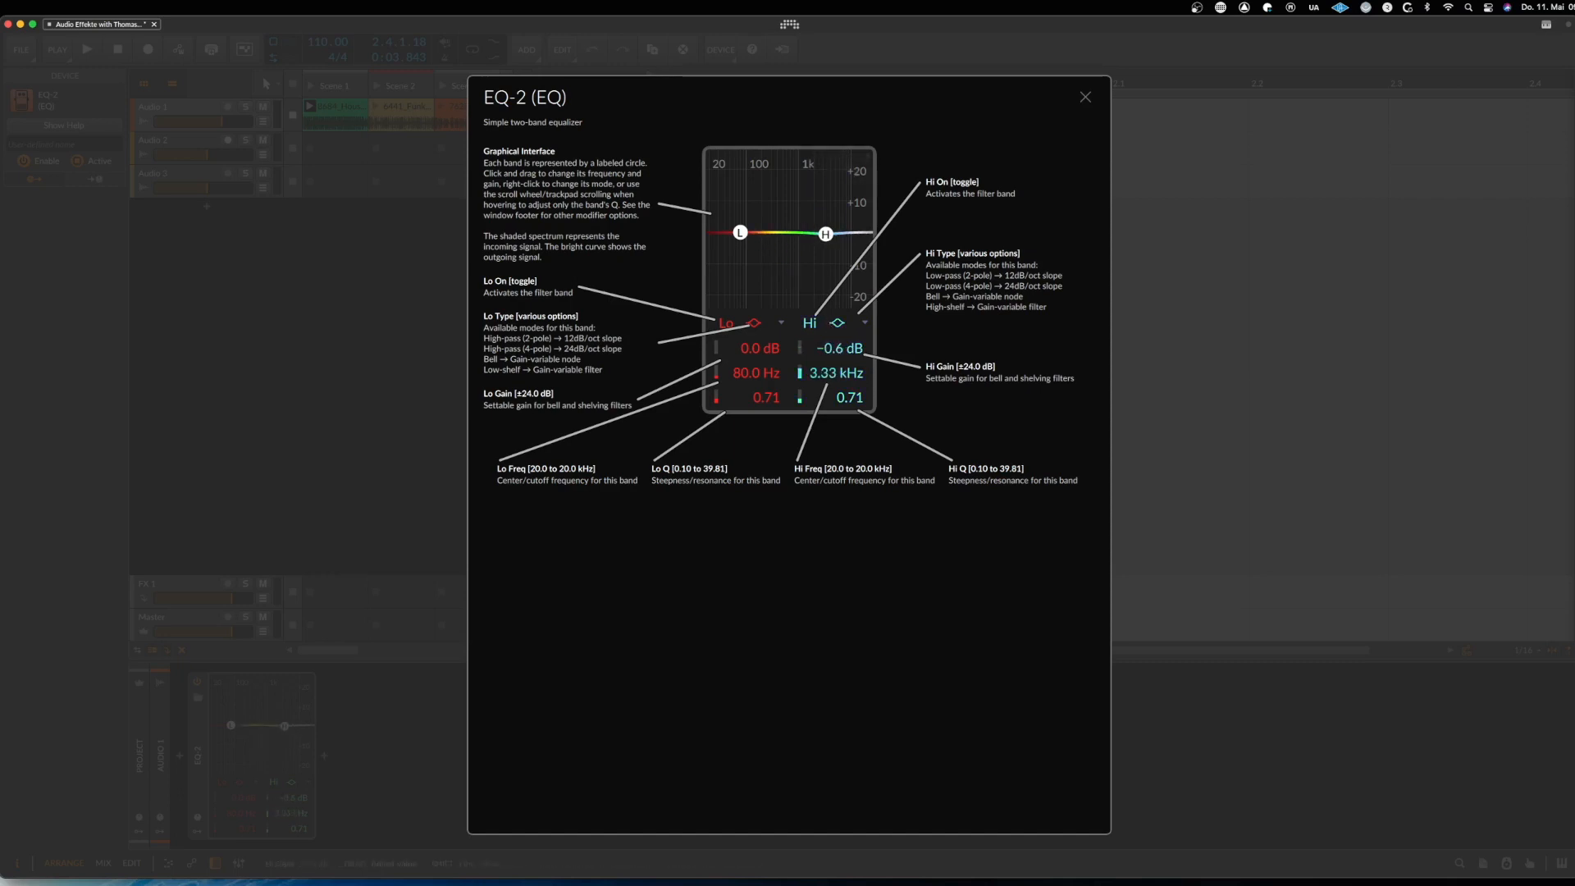
pyautogui.moveTo(839, 348)
pyautogui.mouseDown()
pyautogui.moveTo(839, 401)
pyautogui.moveTo(839, 353)
pyautogui.mouseUp()
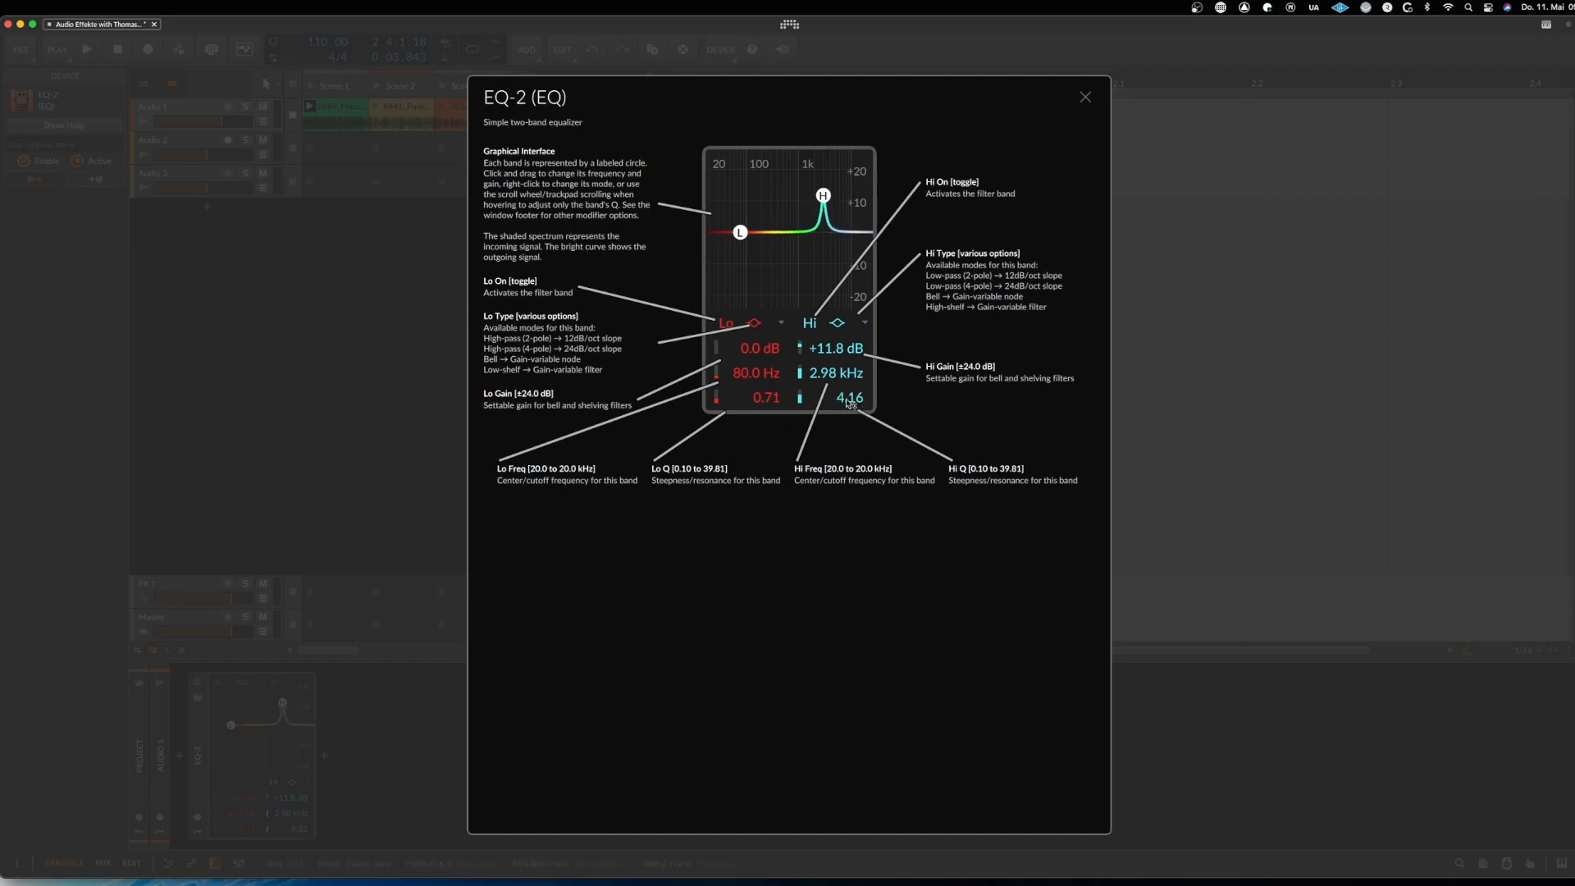
# Preview EQ-2's Hi band as a −13.8 dB cut at 542 Hz and a +12.5 dB boost at 2.22 kHz with Q 2.84, leaving the help view
pyautogui.press('space')
pyautogui.moveTo(842, 351); pyautogui.dragTo(830, 423)
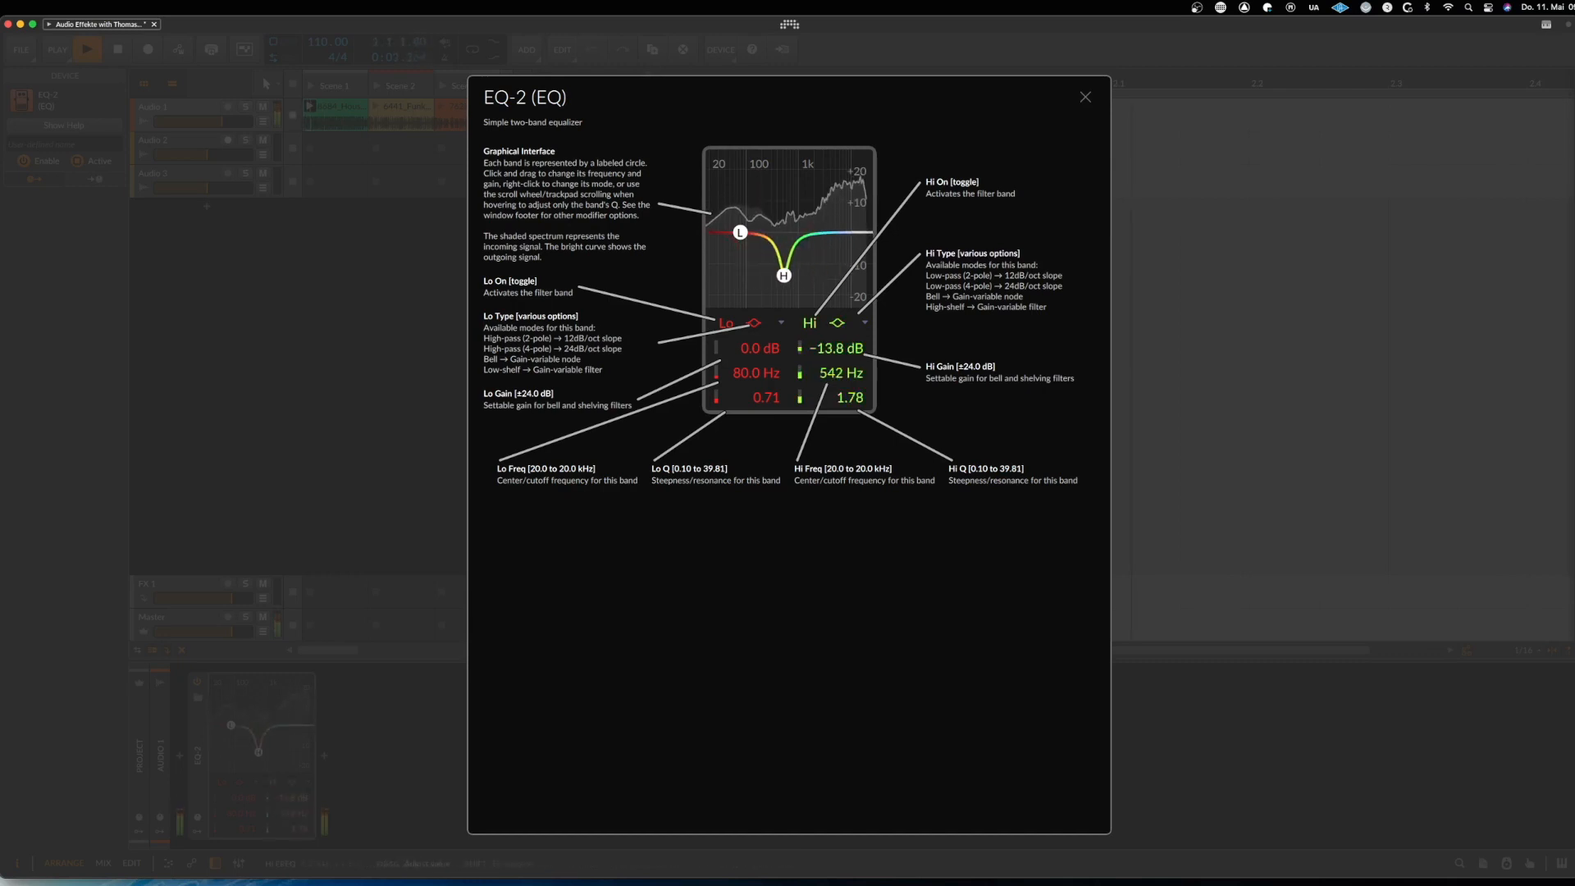
pyautogui.moveTo(835, 348); pyautogui.dragTo(835, 307)
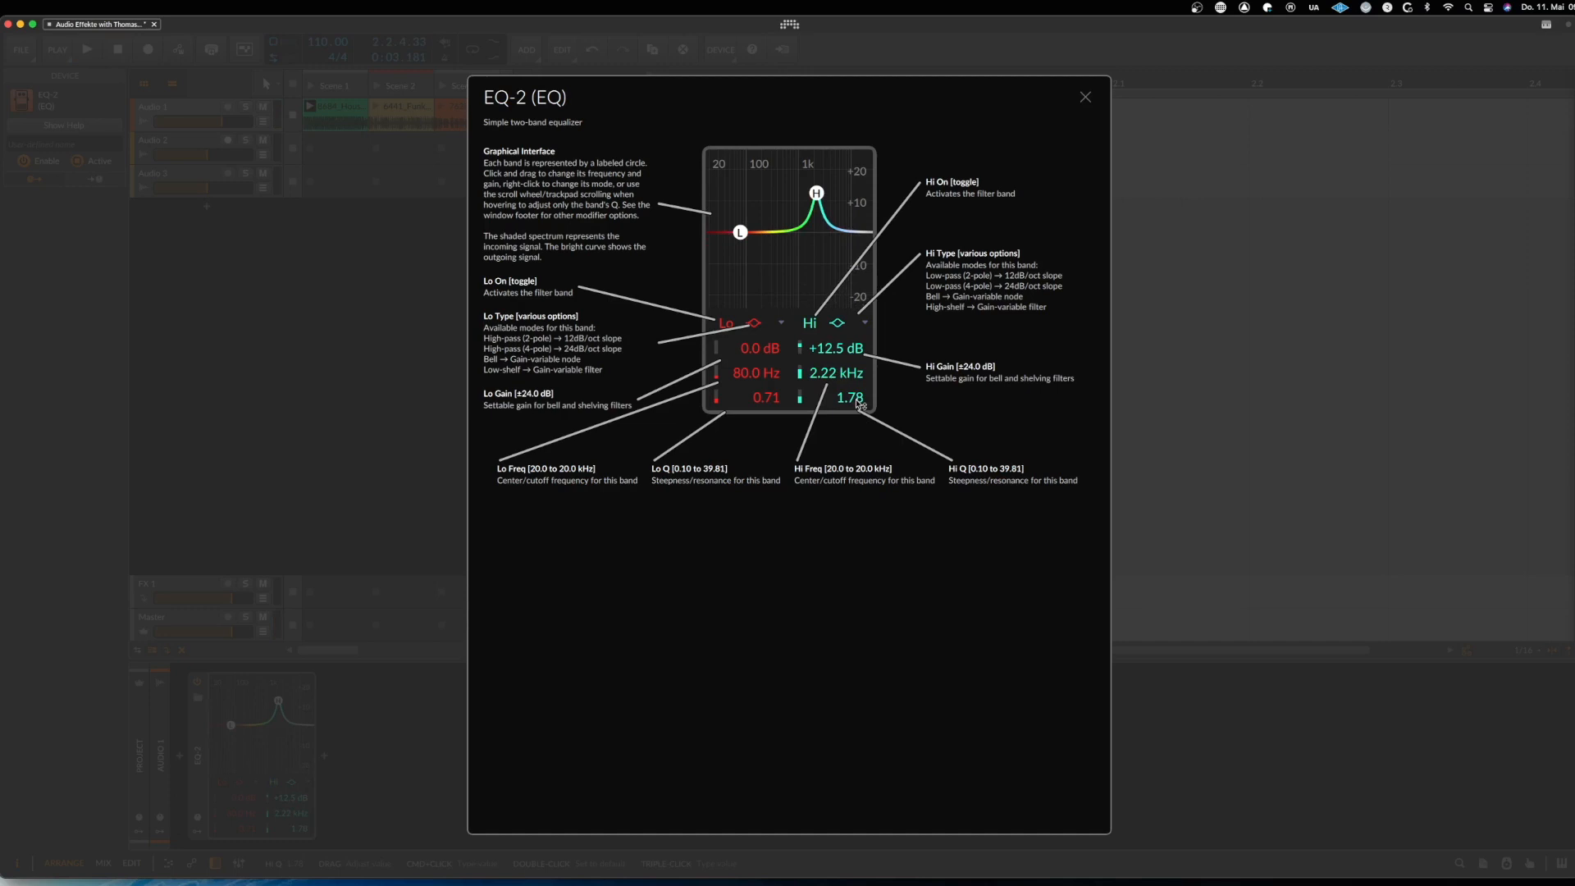
pyautogui.press('space')
pyautogui.moveTo(860, 404); pyautogui.dragTo(860, 361)
pyautogui.press('space')
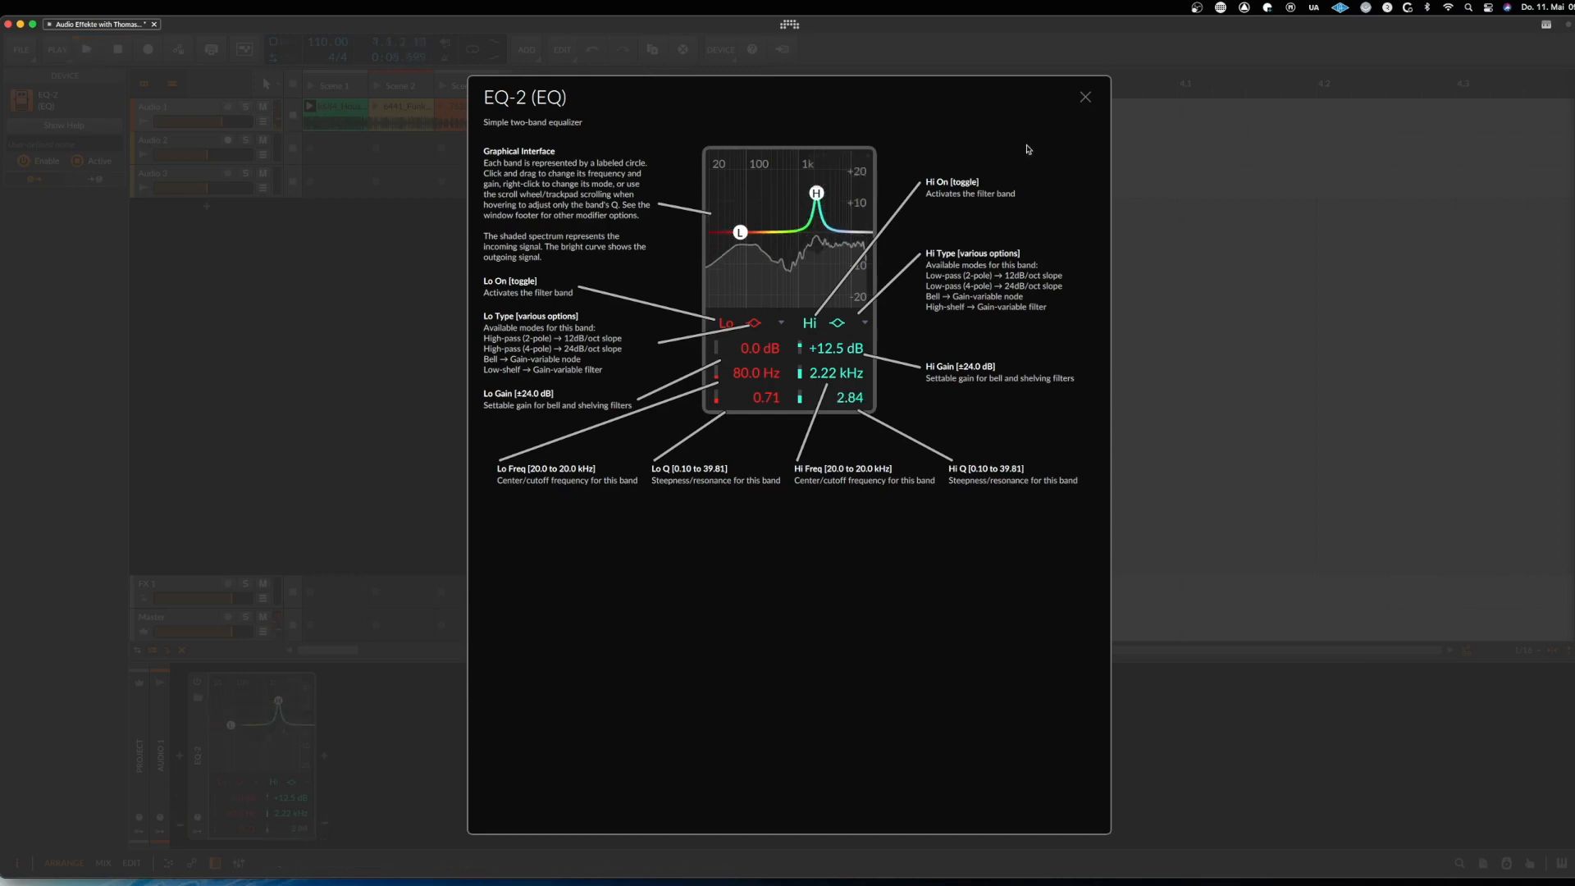
pyautogui.press('Escape')
# Insert a Peak Limiter on the Master track
pyautogui.click(197, 604)
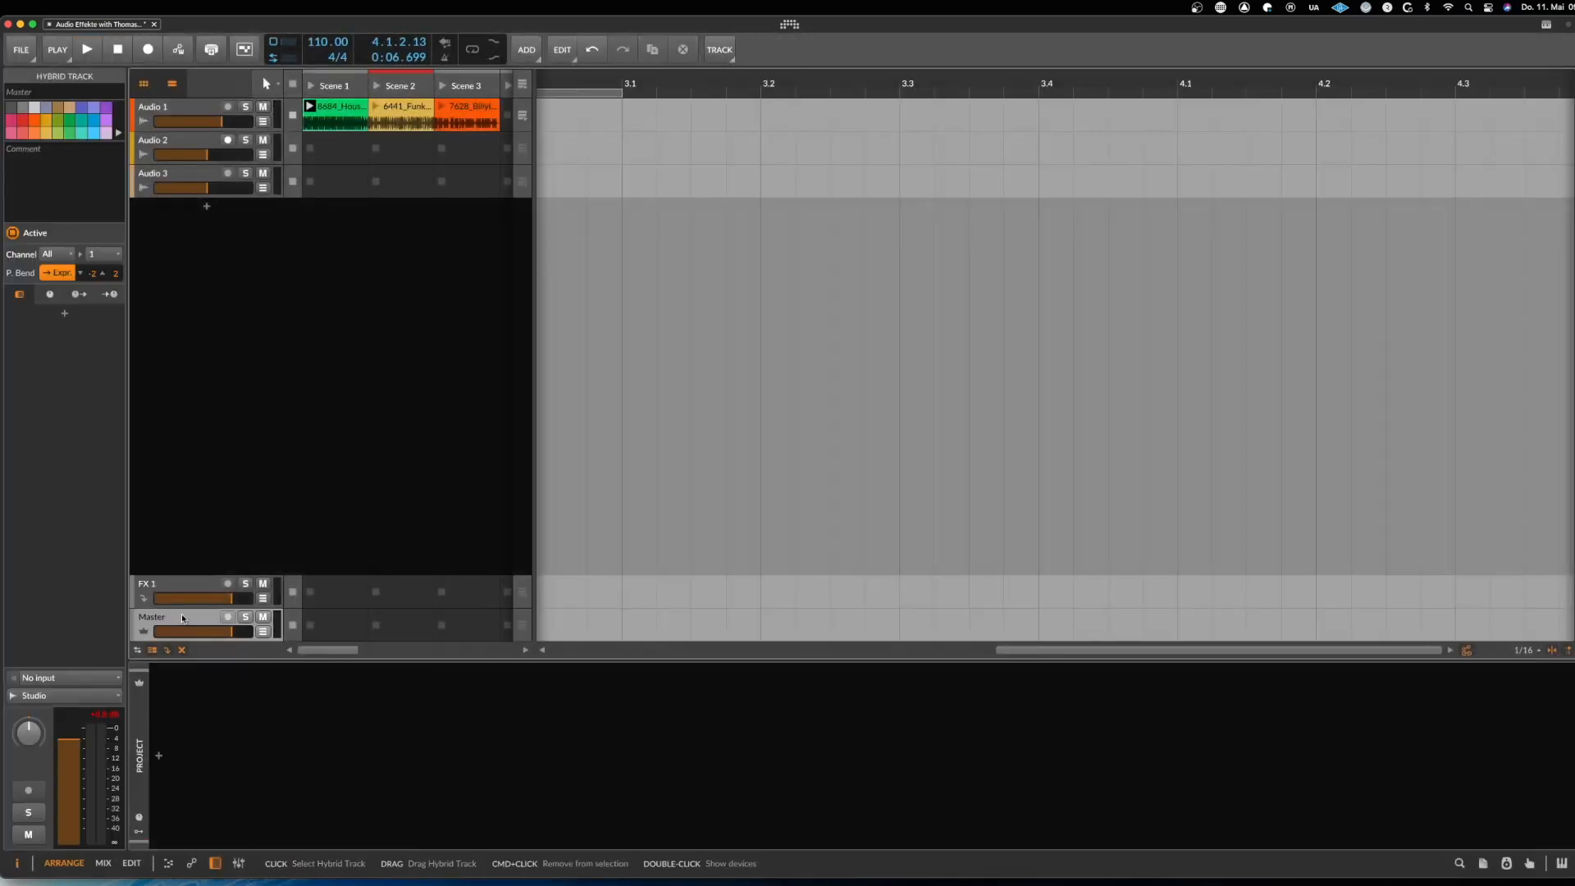
pyautogui.click(161, 754)
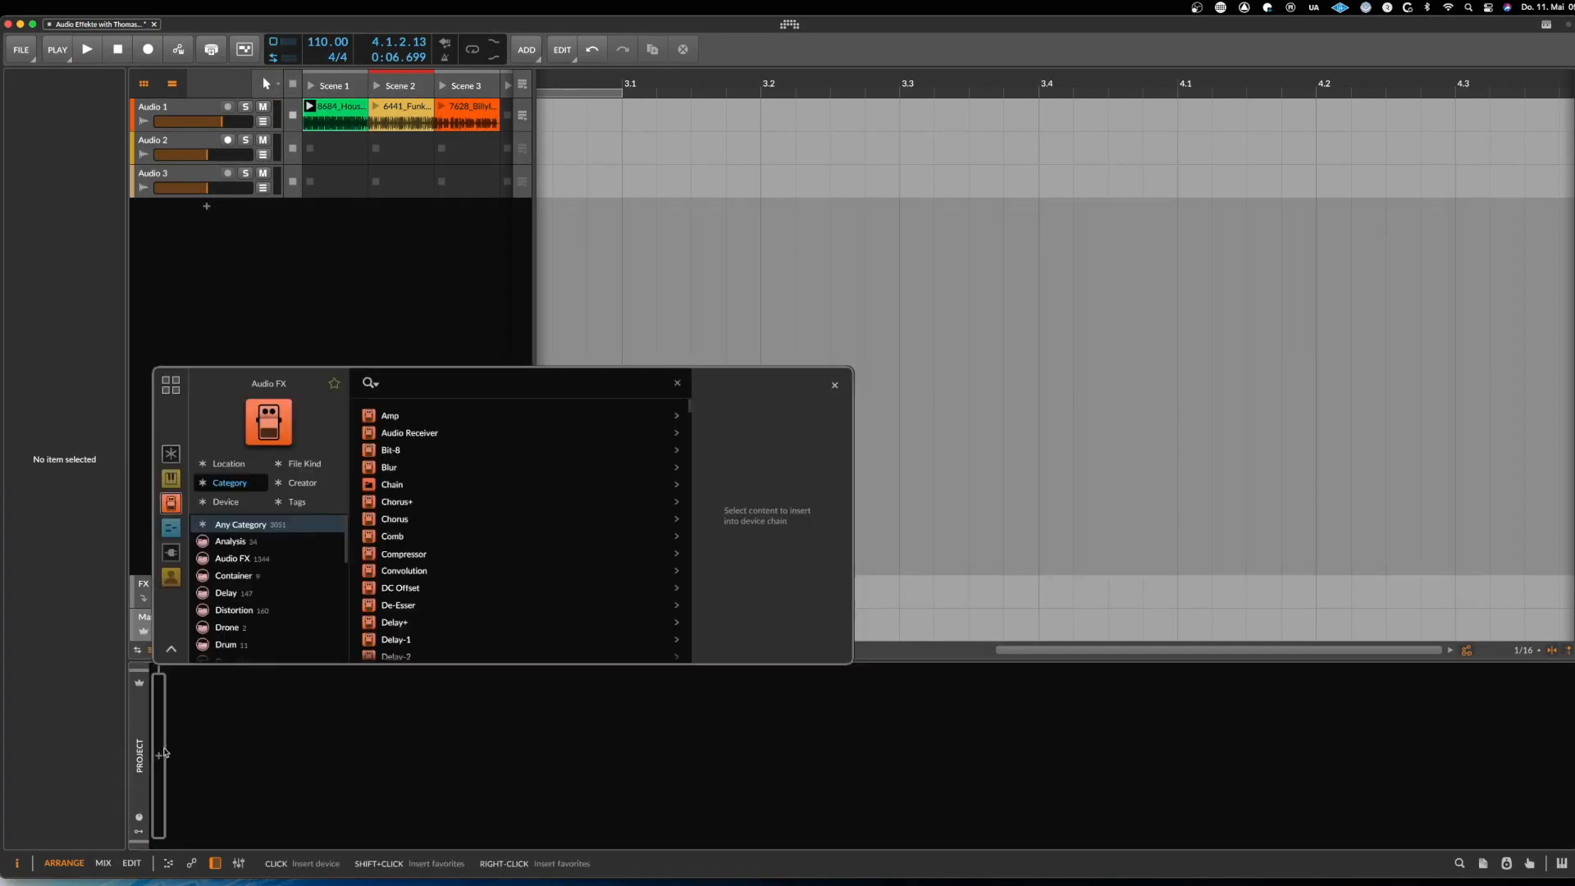
pyautogui.write('li')
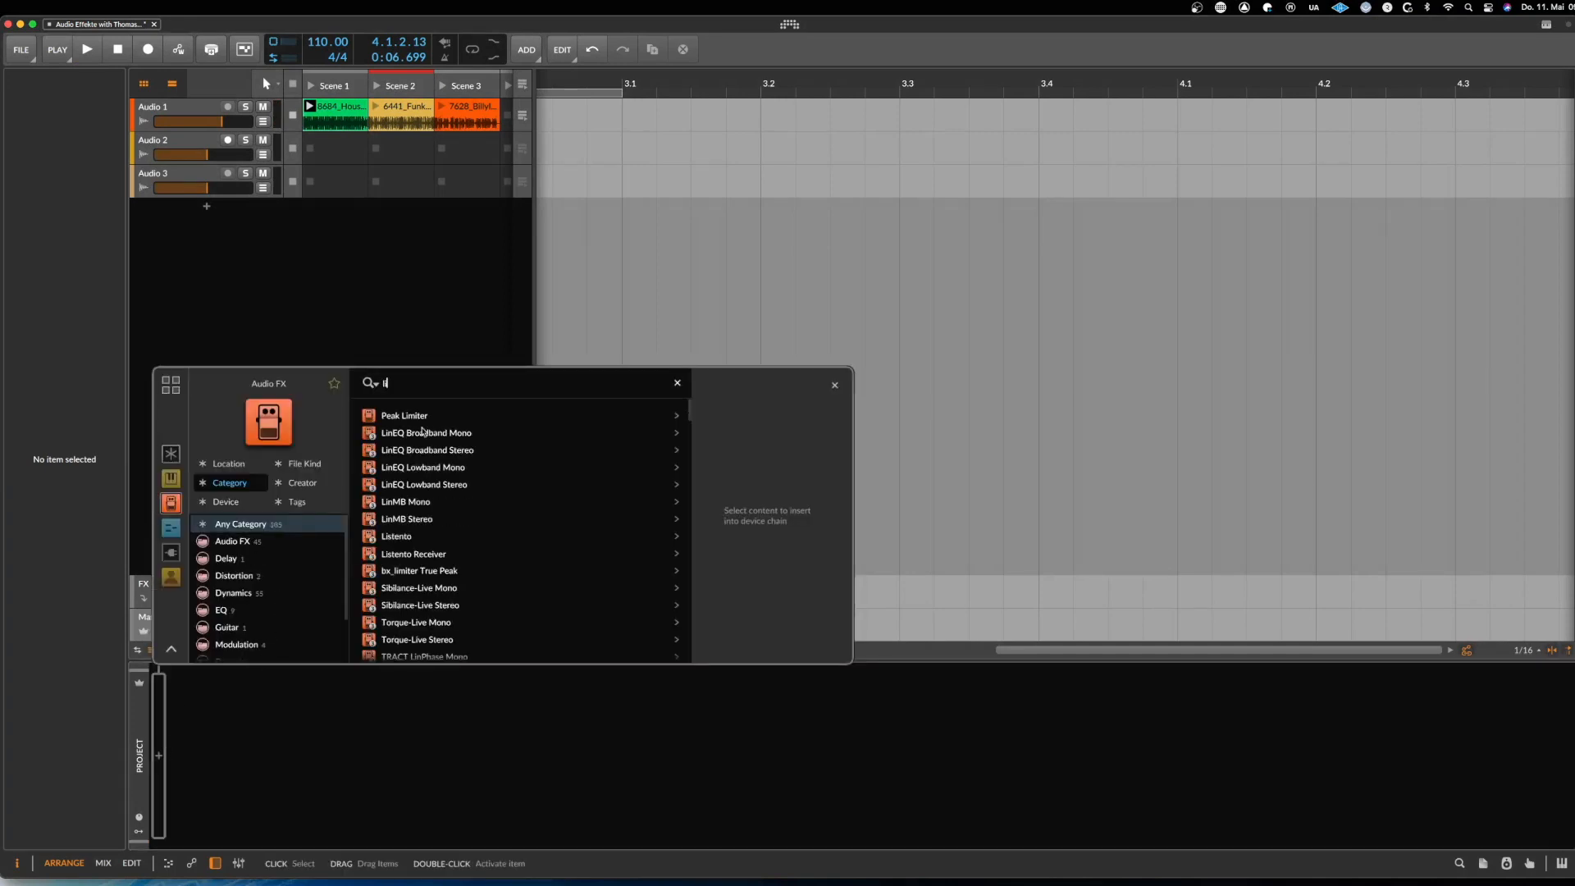
pyautogui.press('Return')
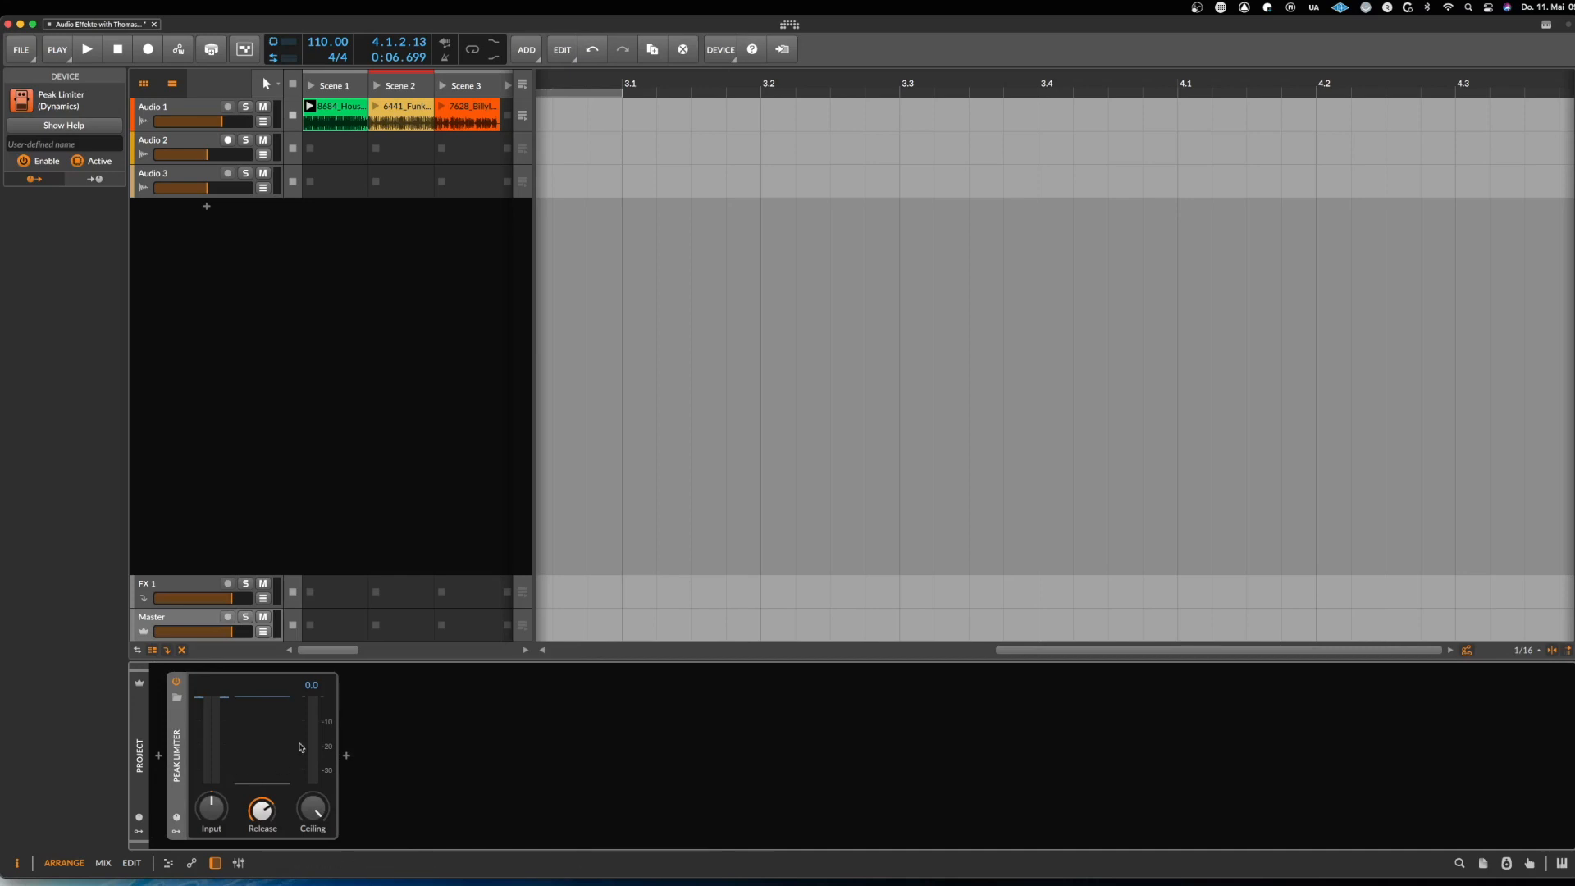
# Add a Tool device after the Peak Limiter on Master and set its volume to about -3.8 dB
pyautogui.click(347, 756)
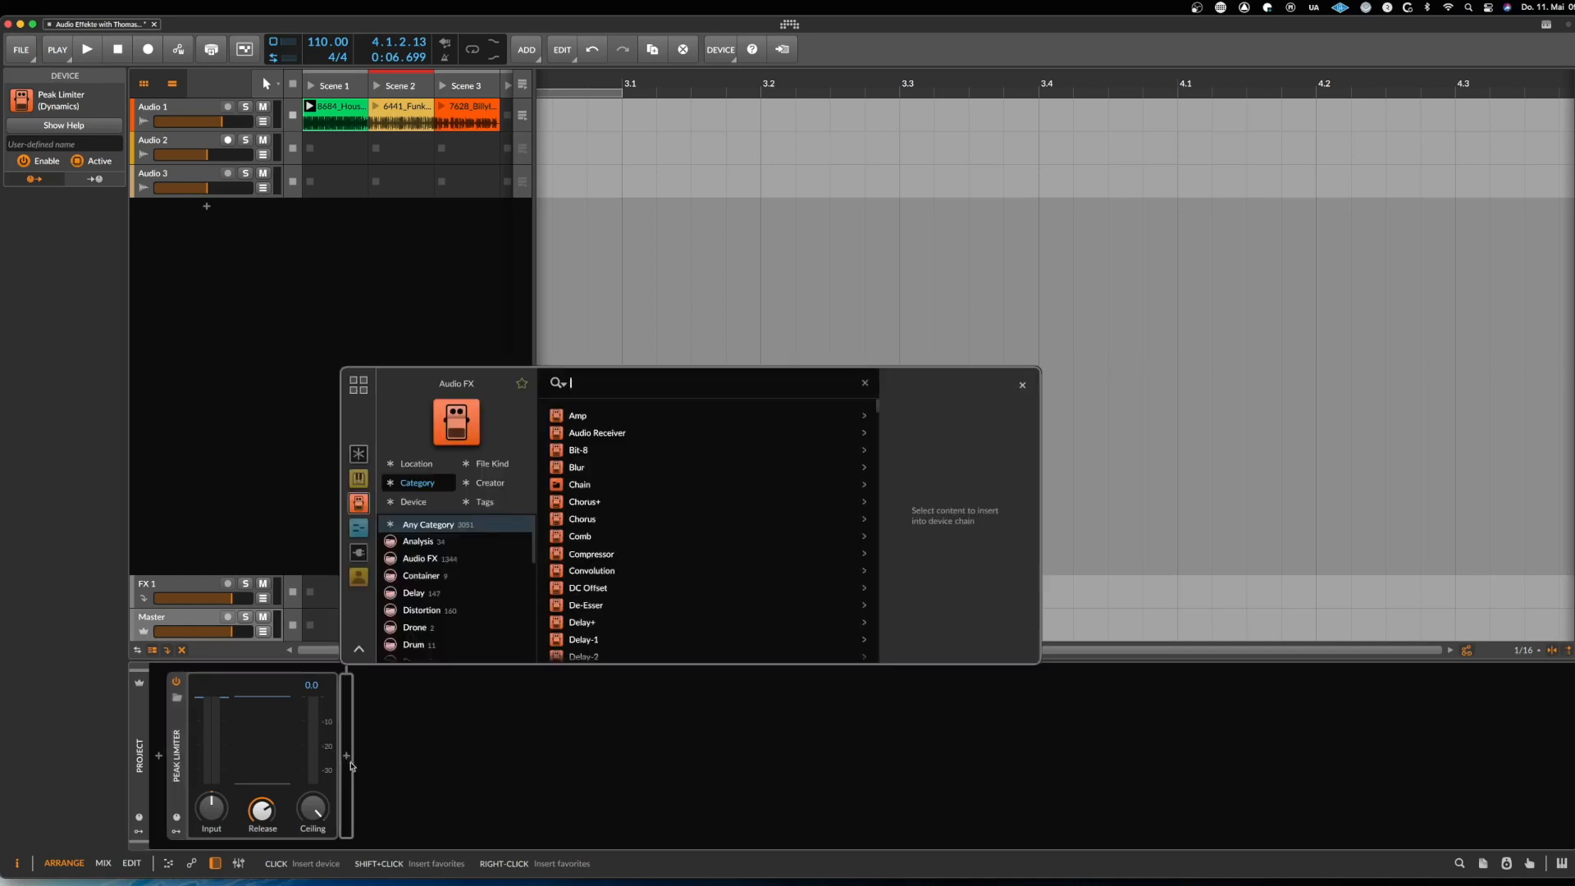
pyautogui.write('tool')
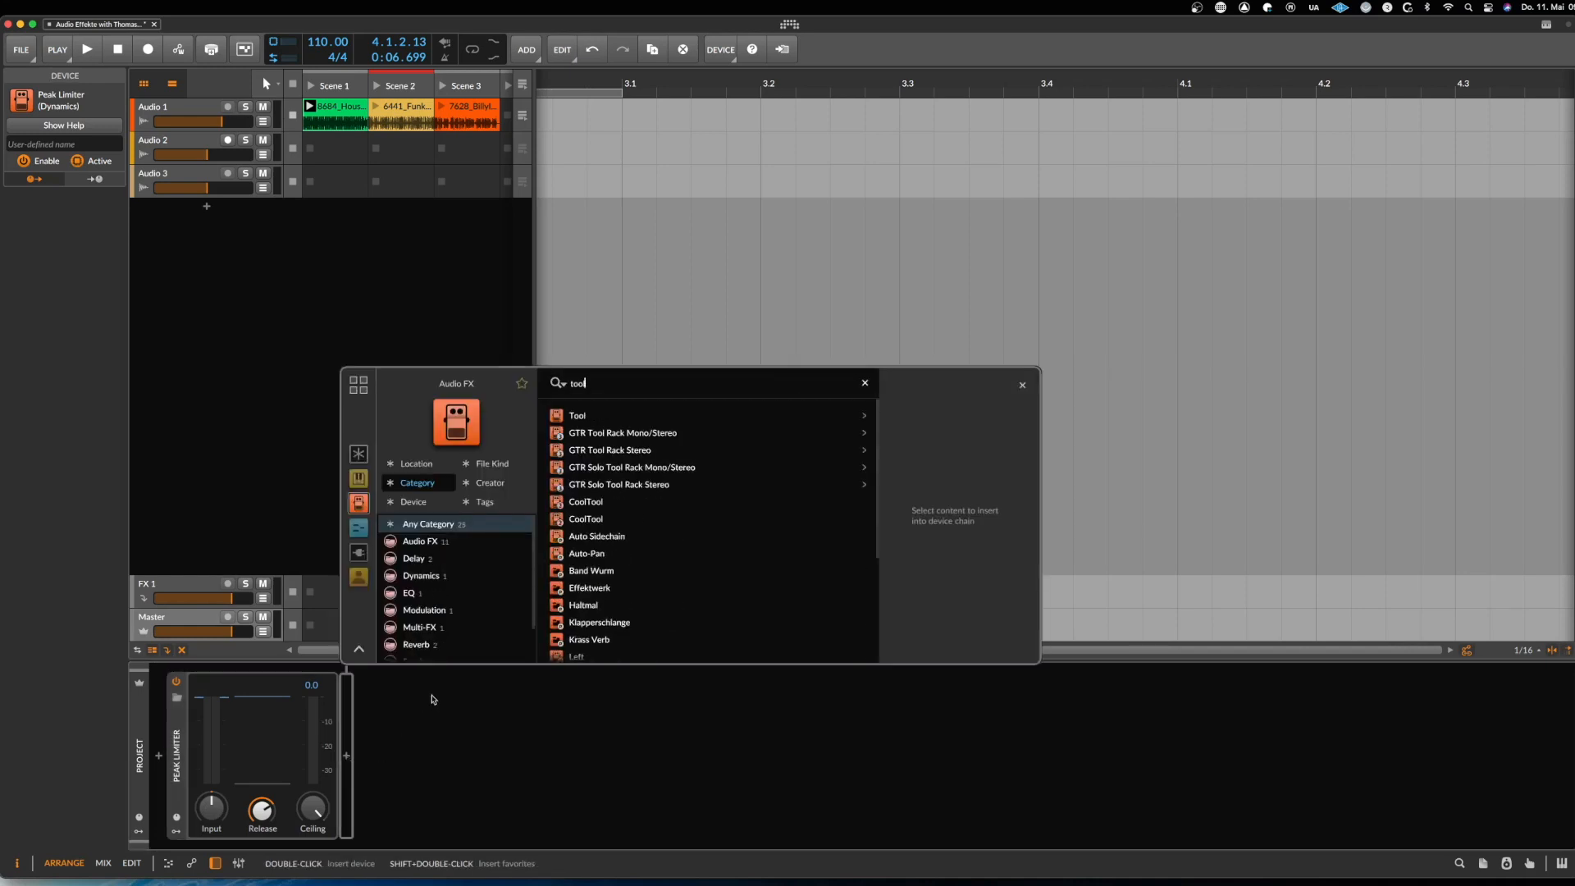
pyautogui.doubleClick(583, 416)
pyautogui.moveTo(407, 728); pyautogui.dragTo(409, 728)
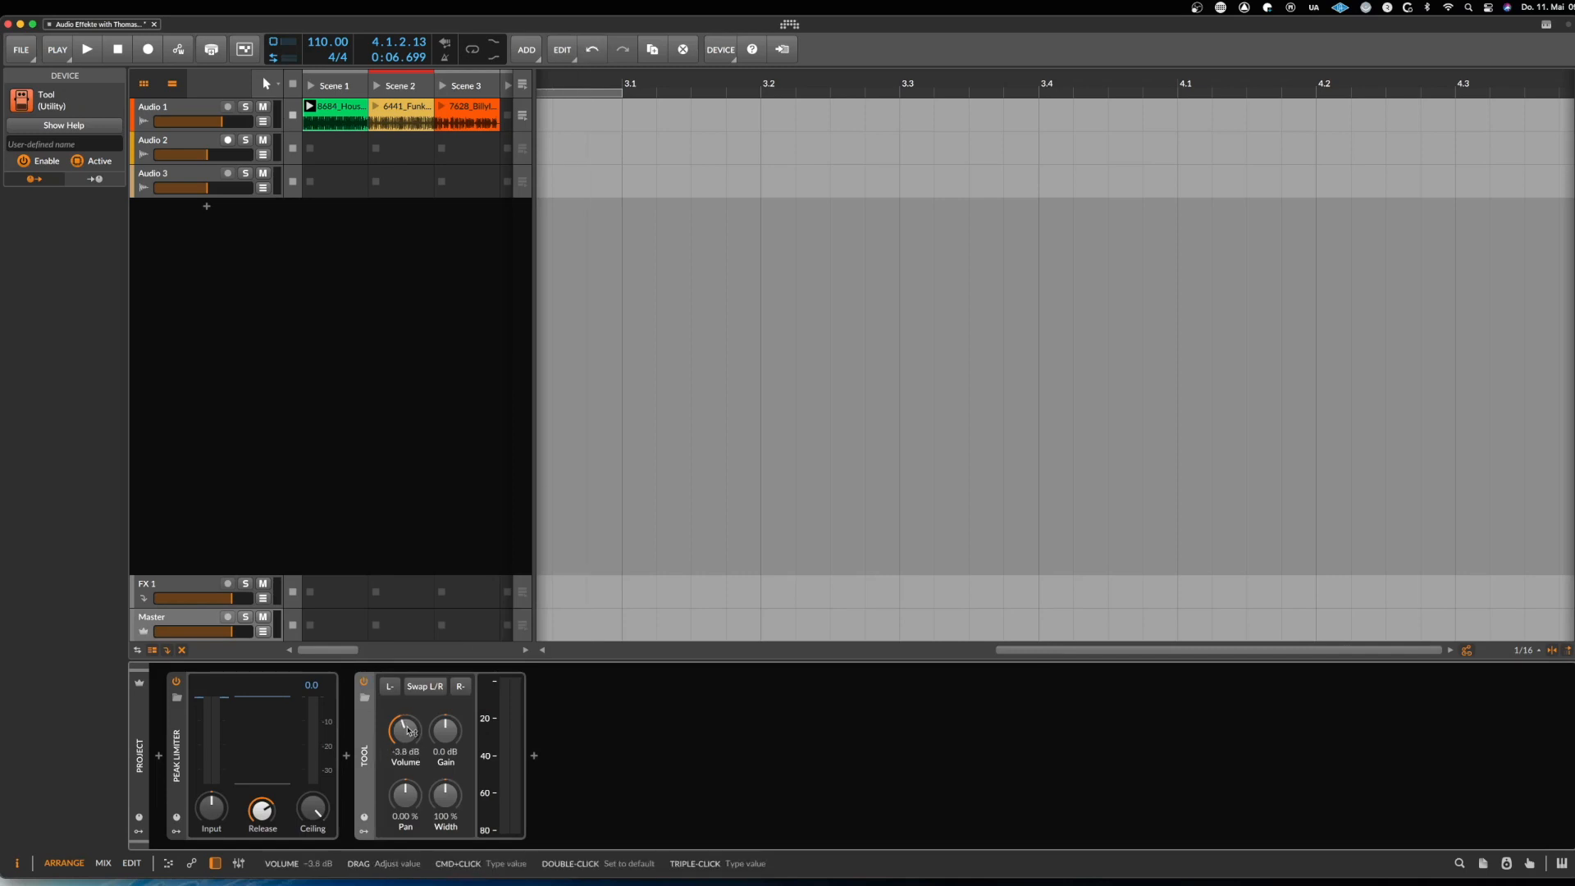
# Reopen the help view of EQ-2 on Audio 1, make Hi a low-pass filter with Q 1.77, and set Lo's frequency to 223 Hz
pyautogui.click(184, 112)
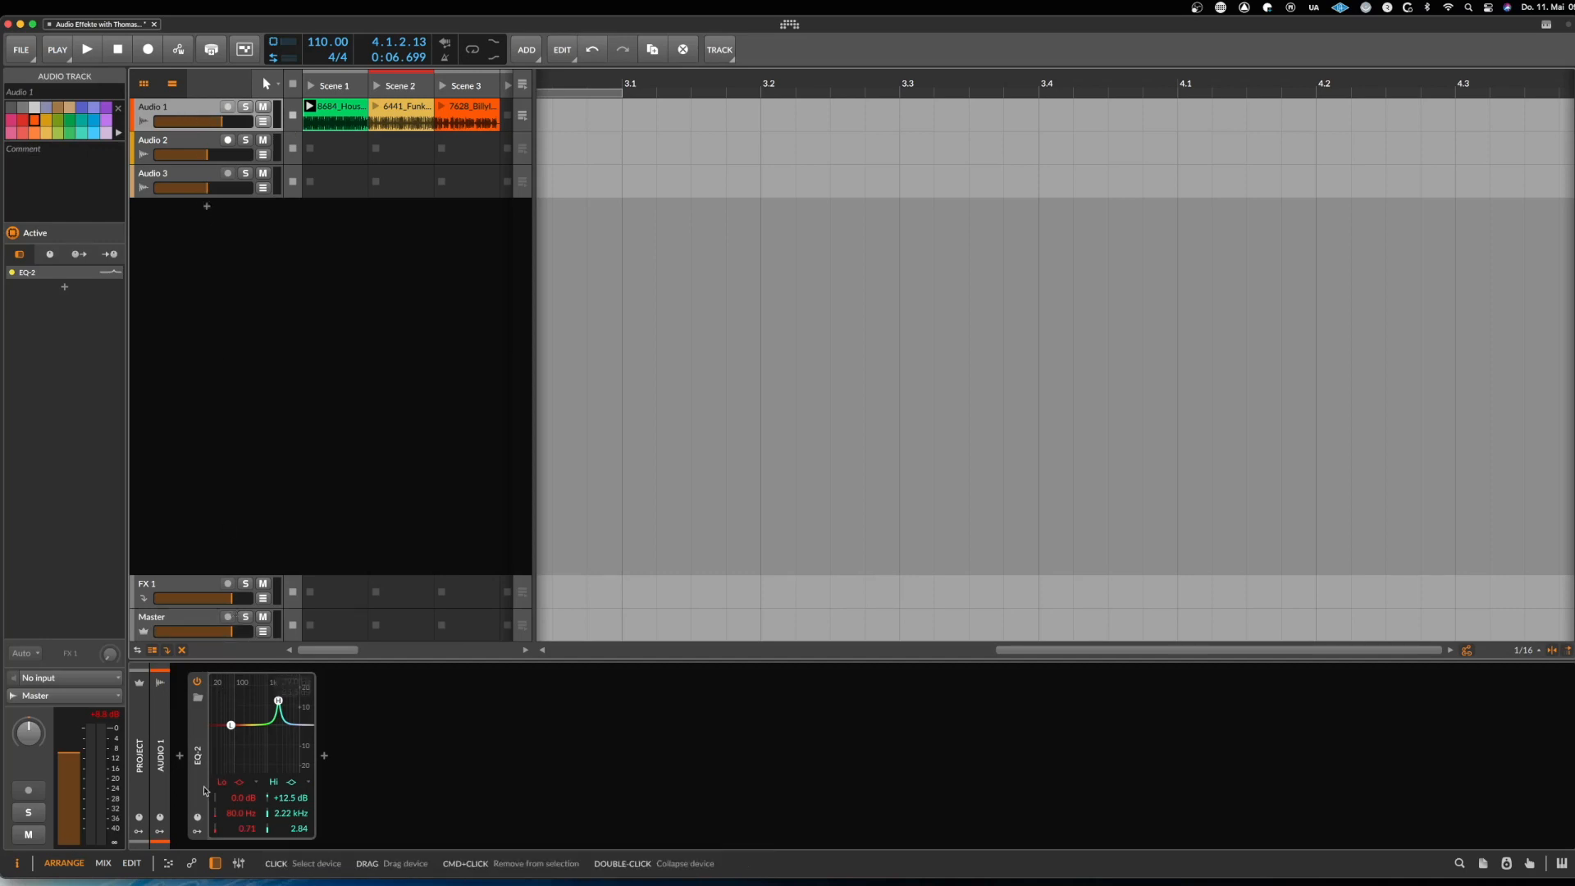
pyautogui.rightClick(235, 749)
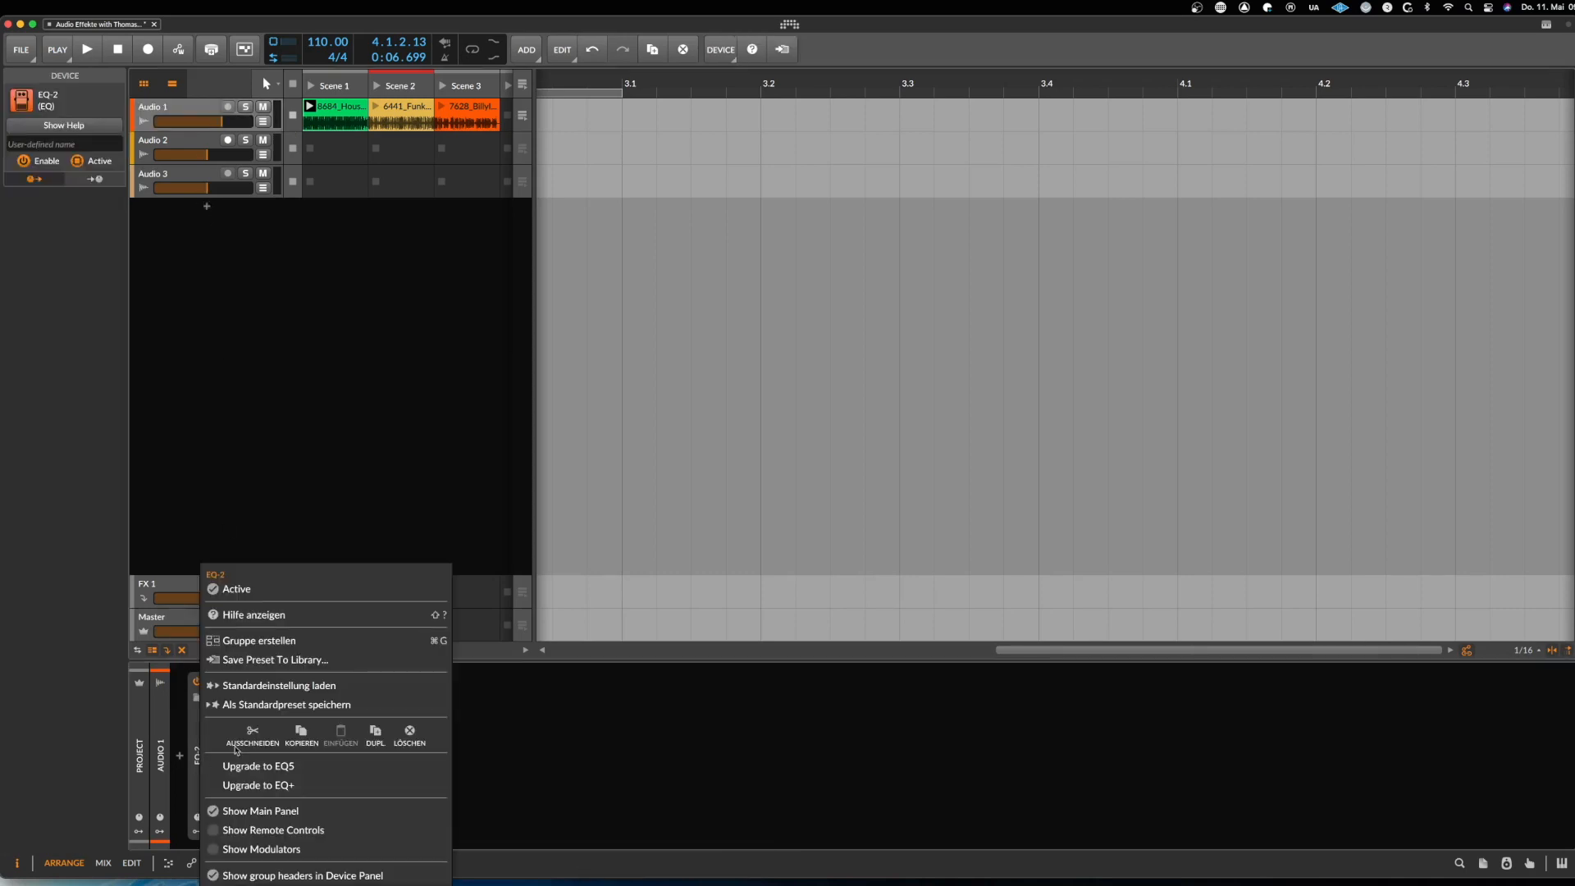
pyautogui.click(254, 614)
pyautogui.click(755, 324)
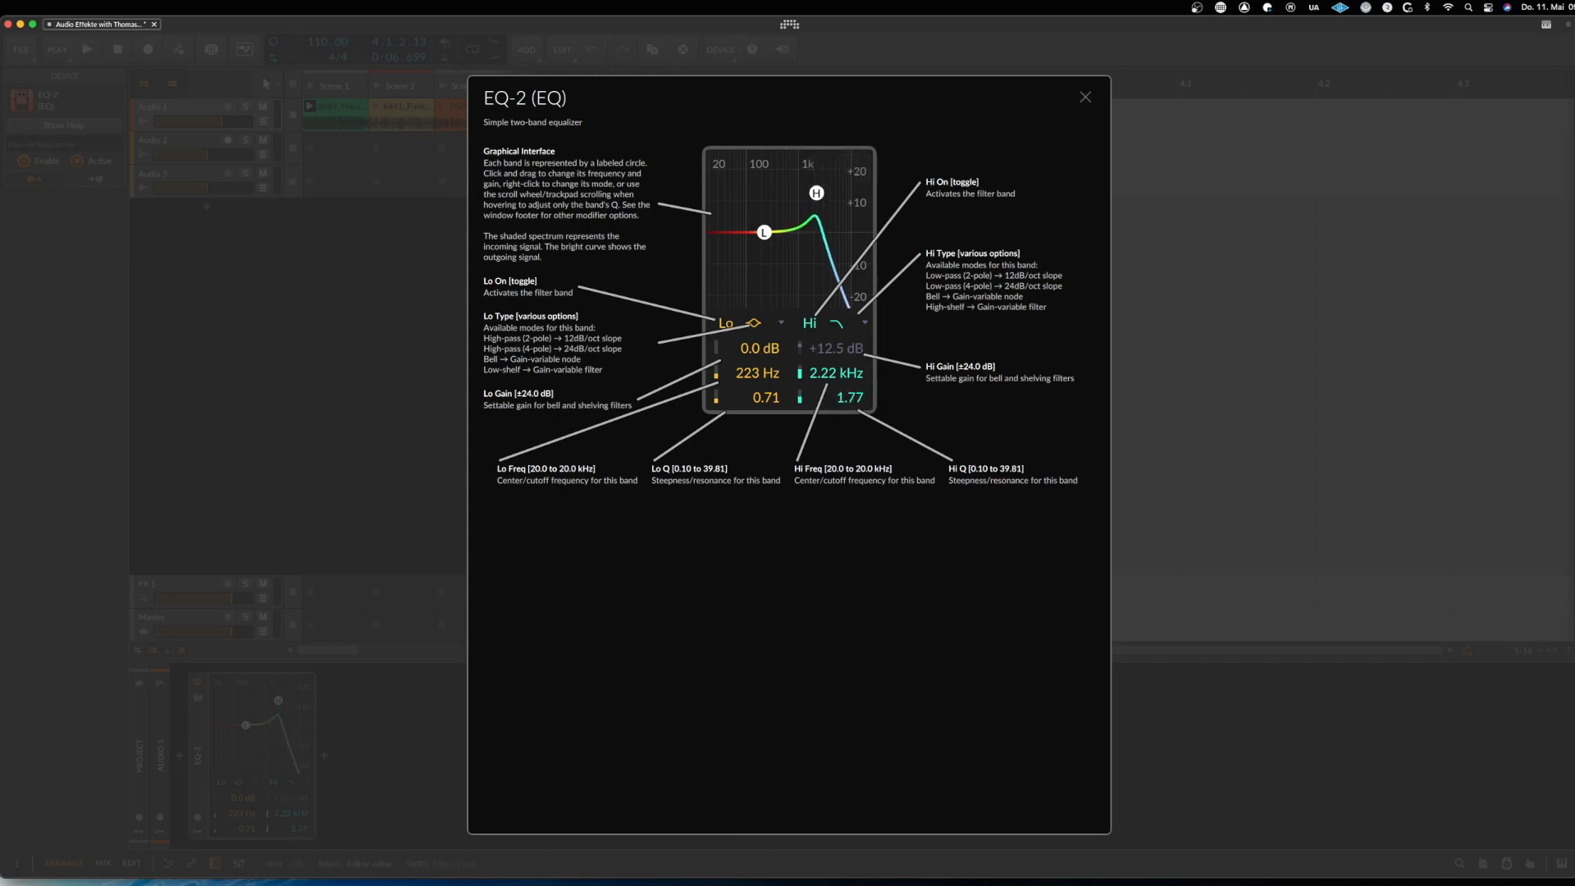
# Play the loop while sweeping the Hi low-pass frequency and raising its Q to about 7.13
pyautogui.press('space')
pyautogui.moveTo(829, 373); pyautogui.dragTo(829, 463)
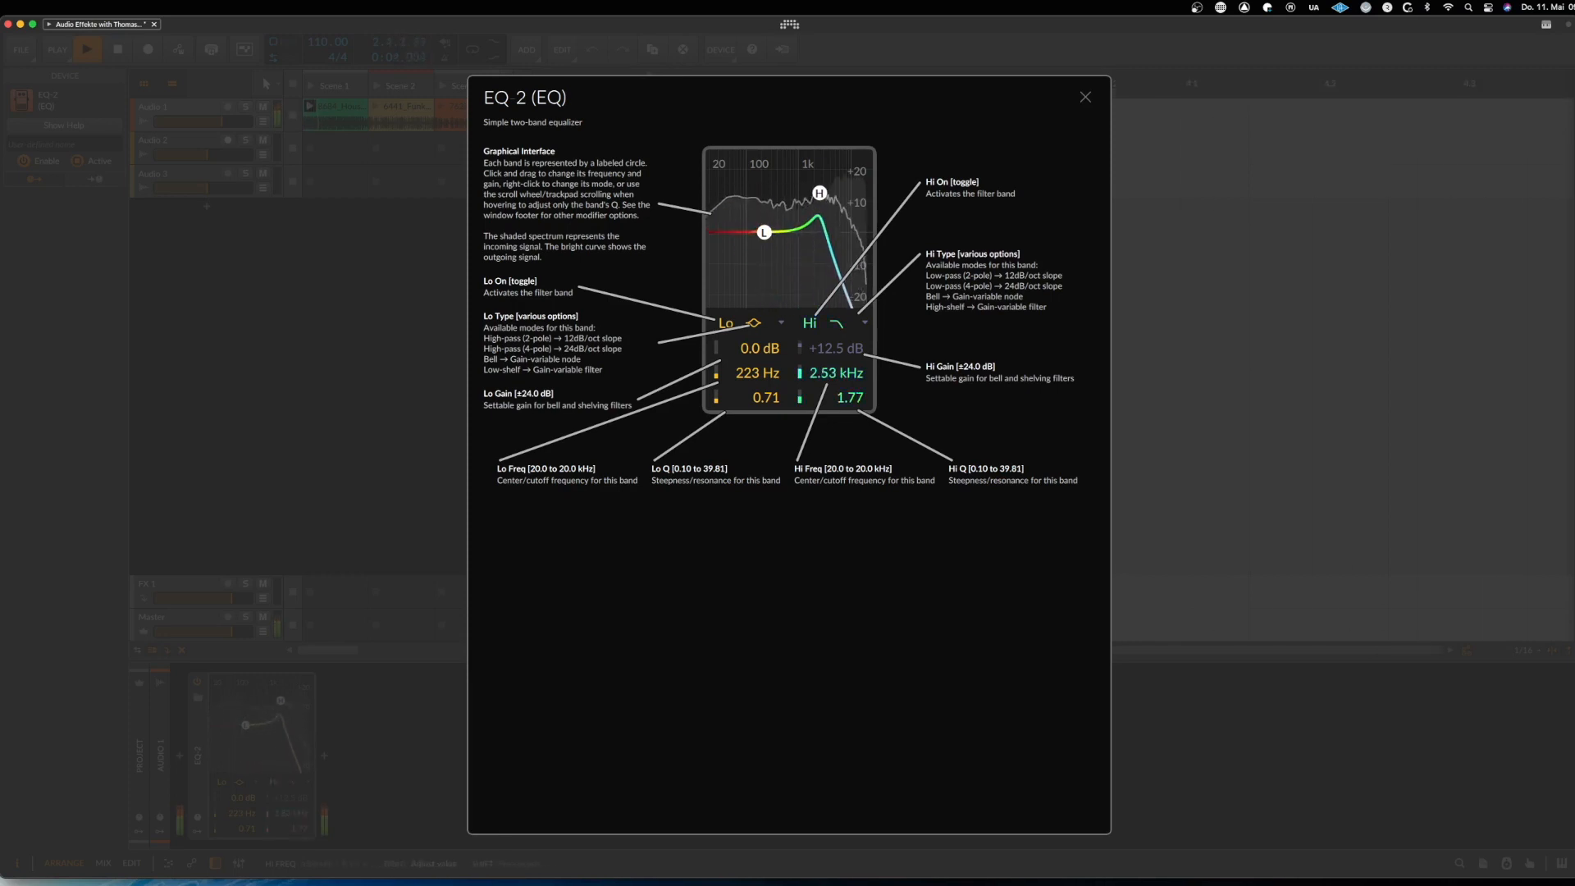
pyautogui.moveTo(848, 397)
pyautogui.mouseDown()
pyautogui.moveTo(844, 361)
pyautogui.moveTo(845, 395)
pyautogui.mouseUp()
pyautogui.press('space')
# Switch EQ-2's Hi band to High-shelf, preview it at about +6.5 dB and 5.31 kHz, and reset its gain to the default
pyautogui.click(864, 322)
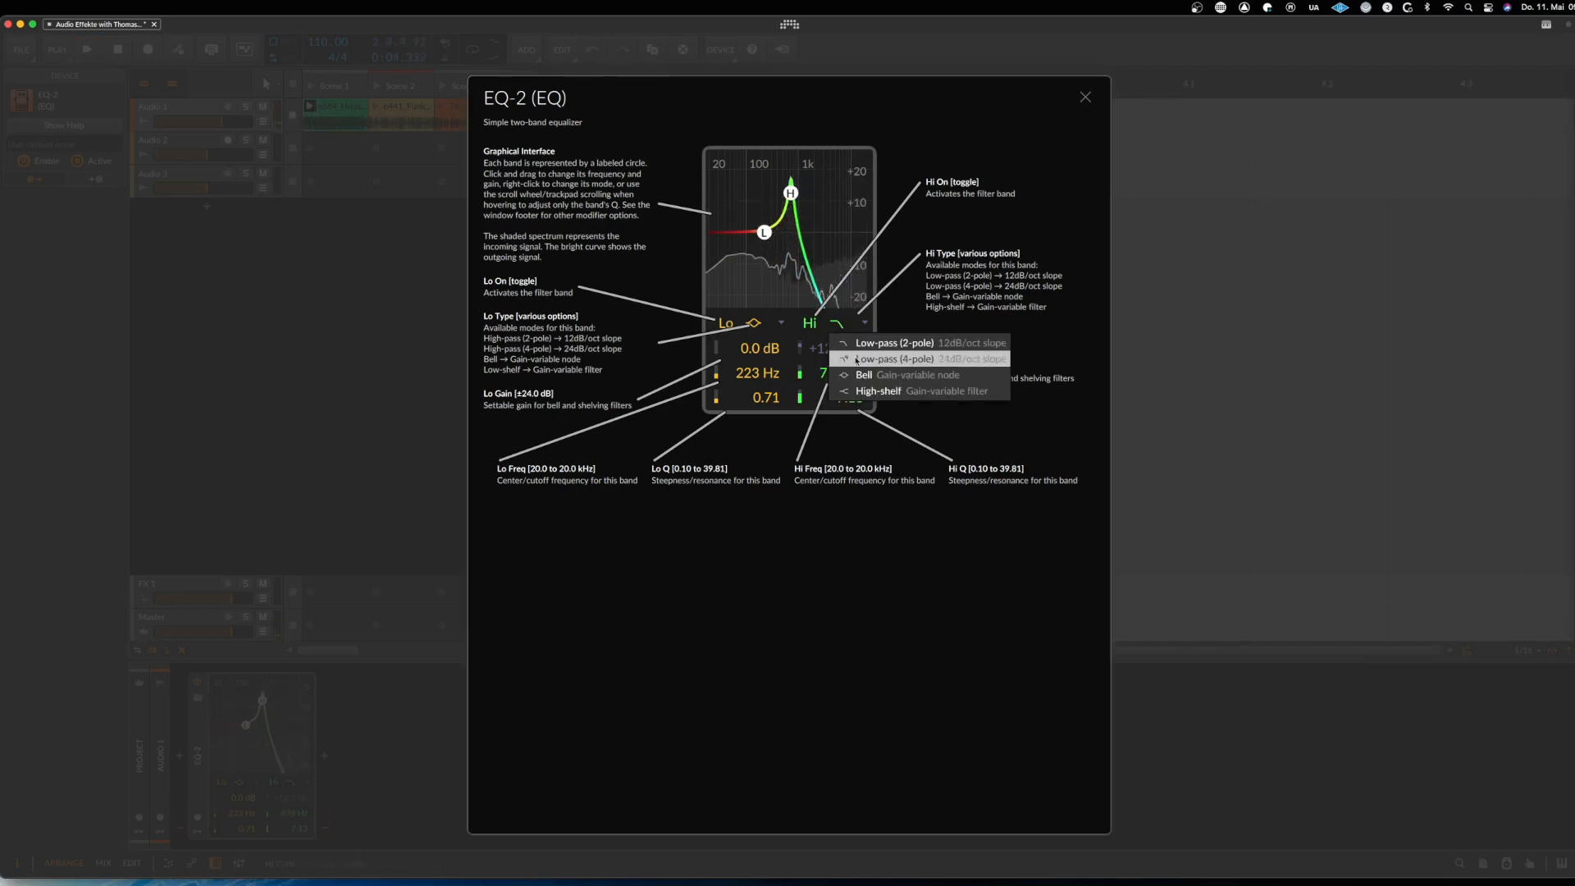
pyautogui.click(898, 392)
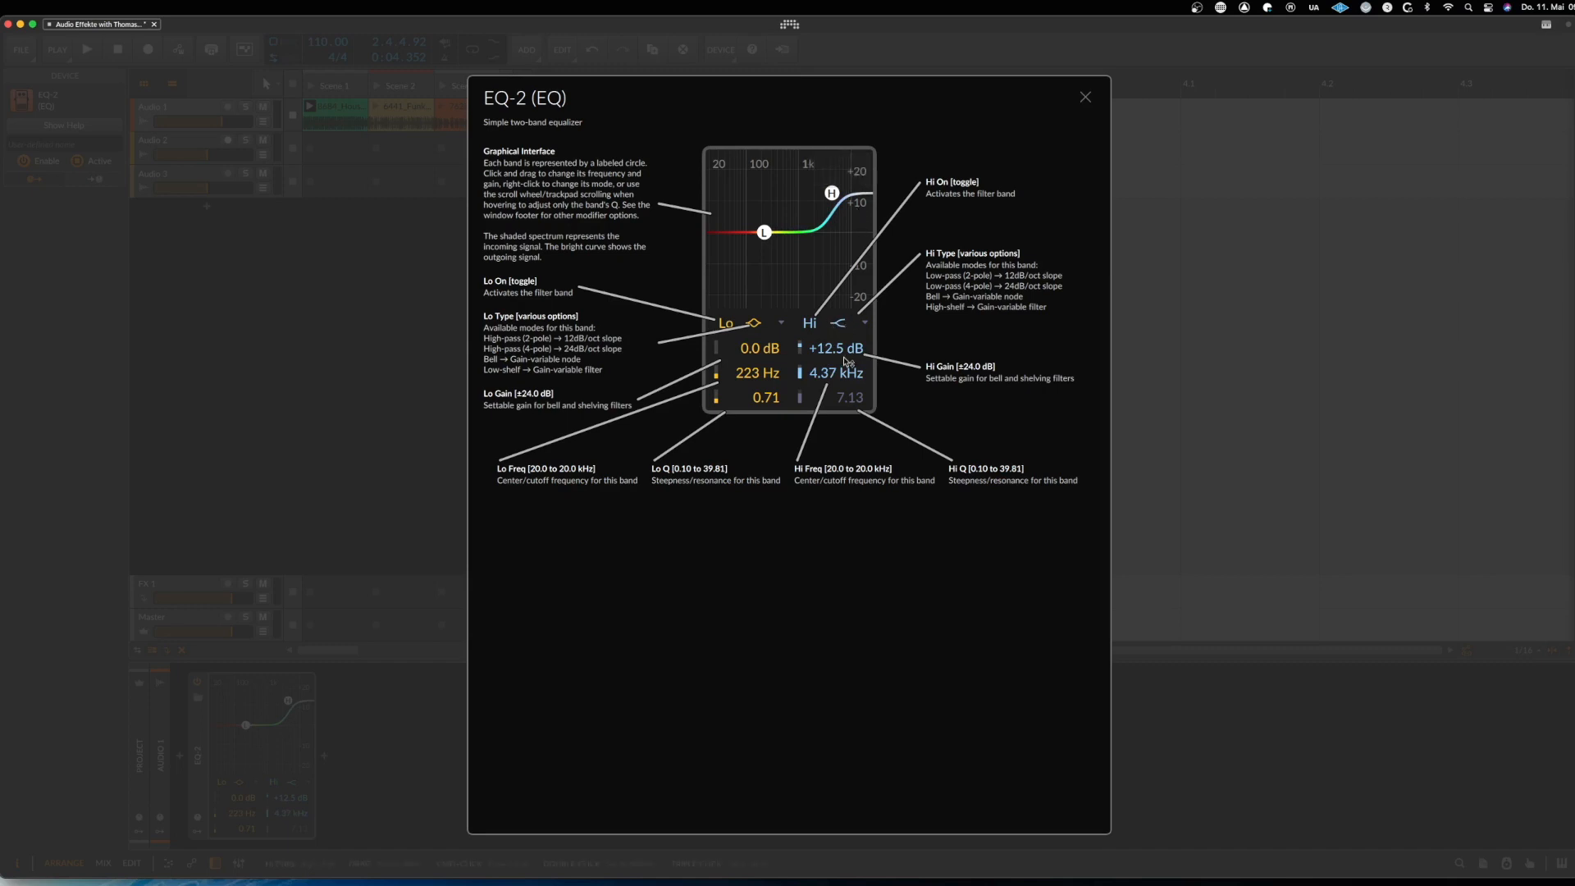
pyautogui.moveTo(836, 348)
pyautogui.mouseDown()
pyautogui.moveTo(836, 414)
pyautogui.moveTo(836, 361)
pyautogui.mouseUp()
pyautogui.press('space')
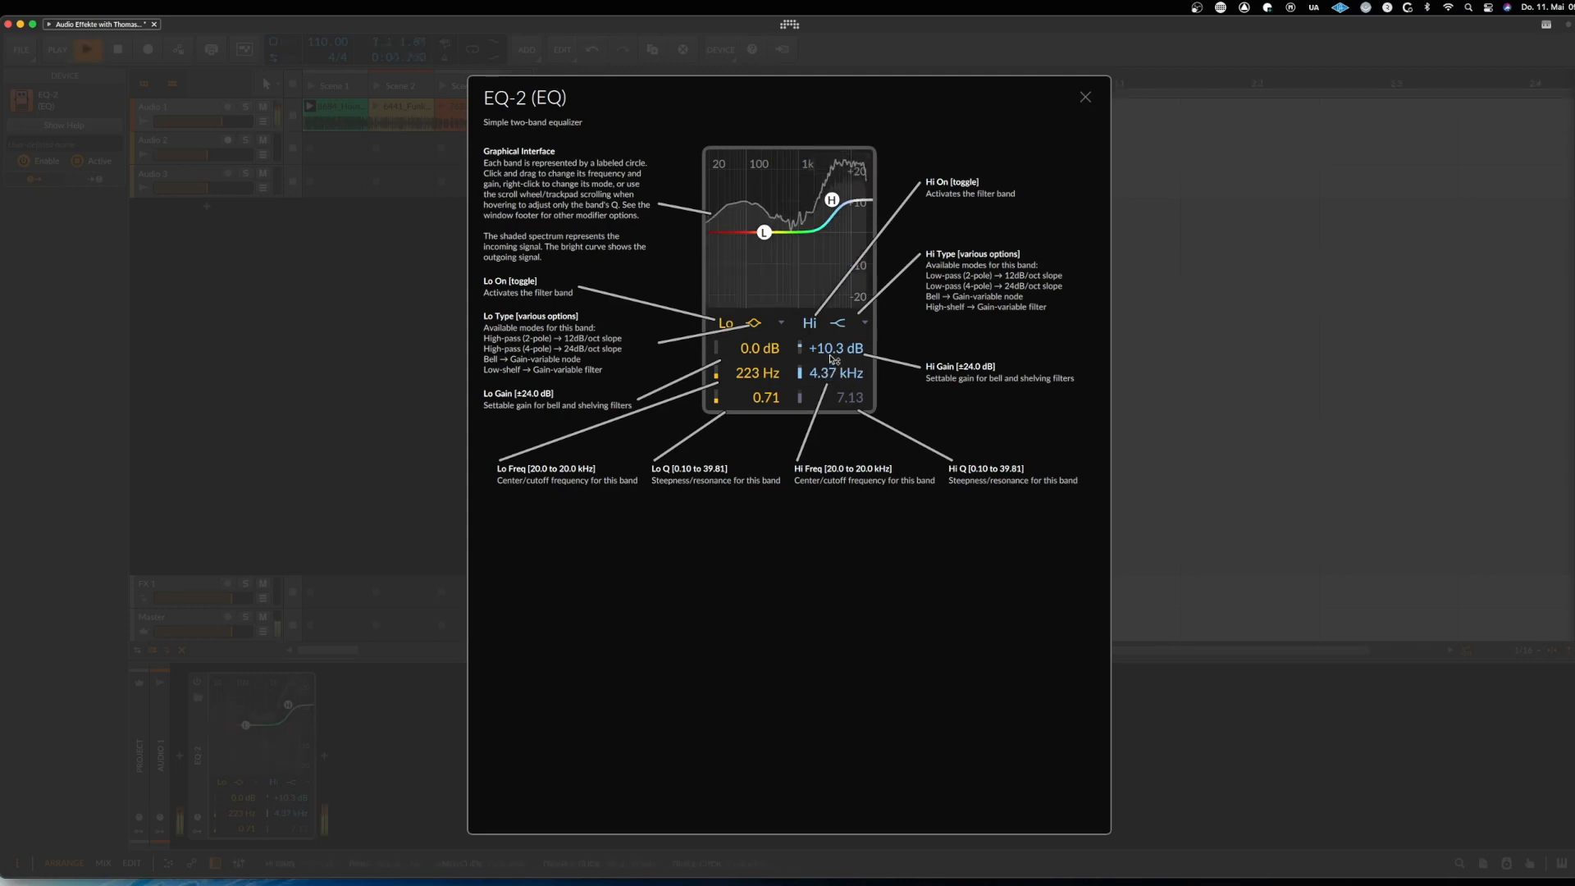
pyautogui.moveTo(836, 349)
pyautogui.mouseDown()
pyautogui.moveTo(836, 436)
pyautogui.moveTo(829, 369)
pyautogui.mouseUp()
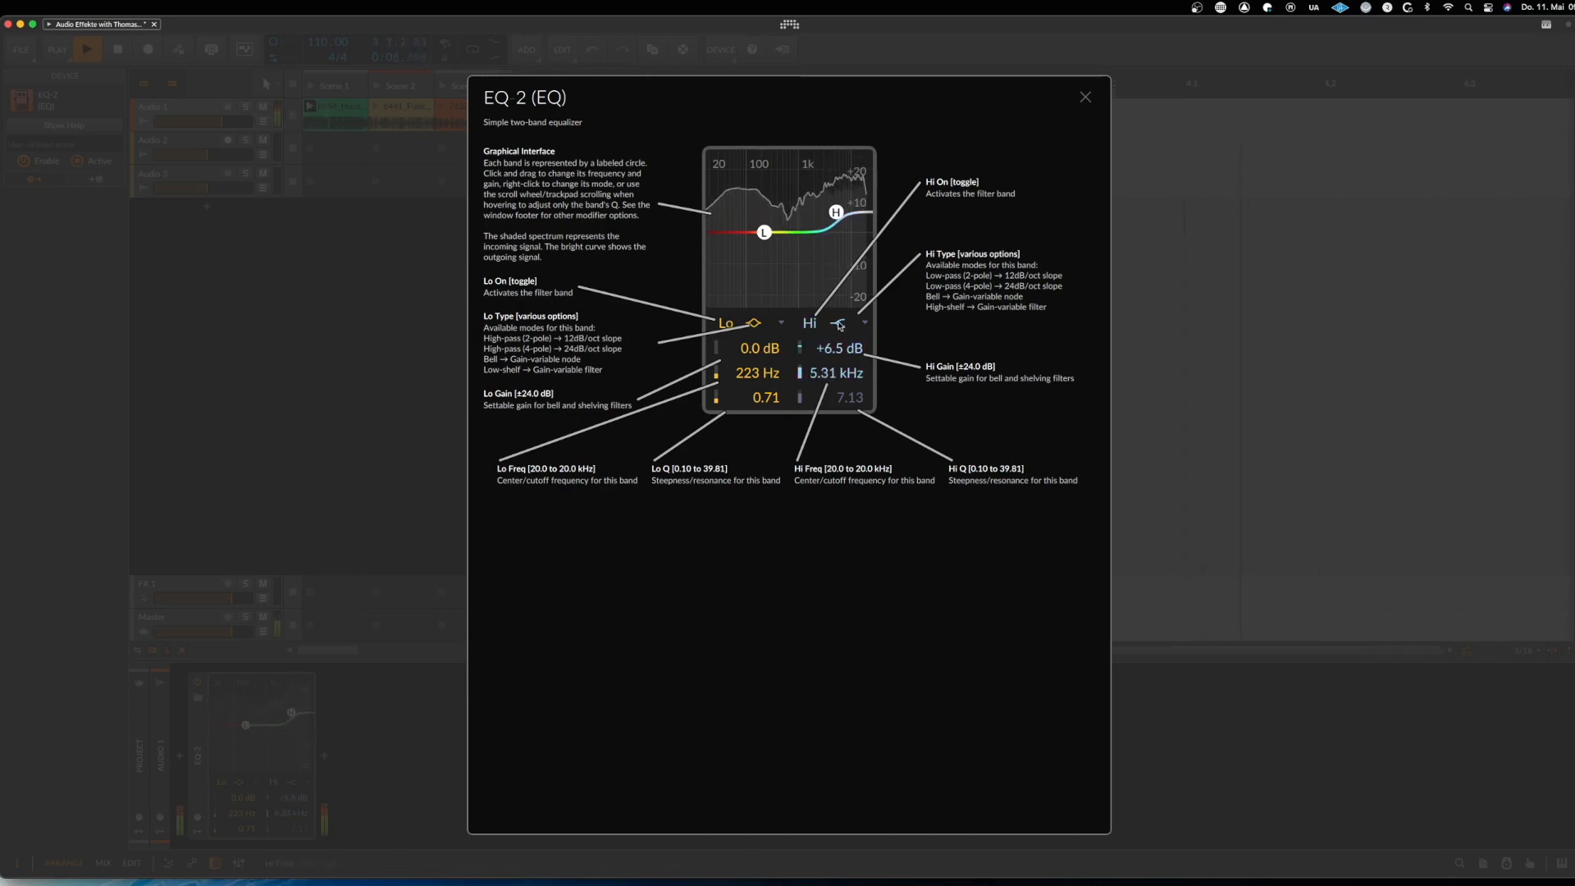
pyautogui.press('space')
pyautogui.doubleClick(835, 353)
# Set EQ-2's Lo band to High-pass (2-pole) and raise its frequency to about 457 Hz during playback
pyautogui.click(760, 326)
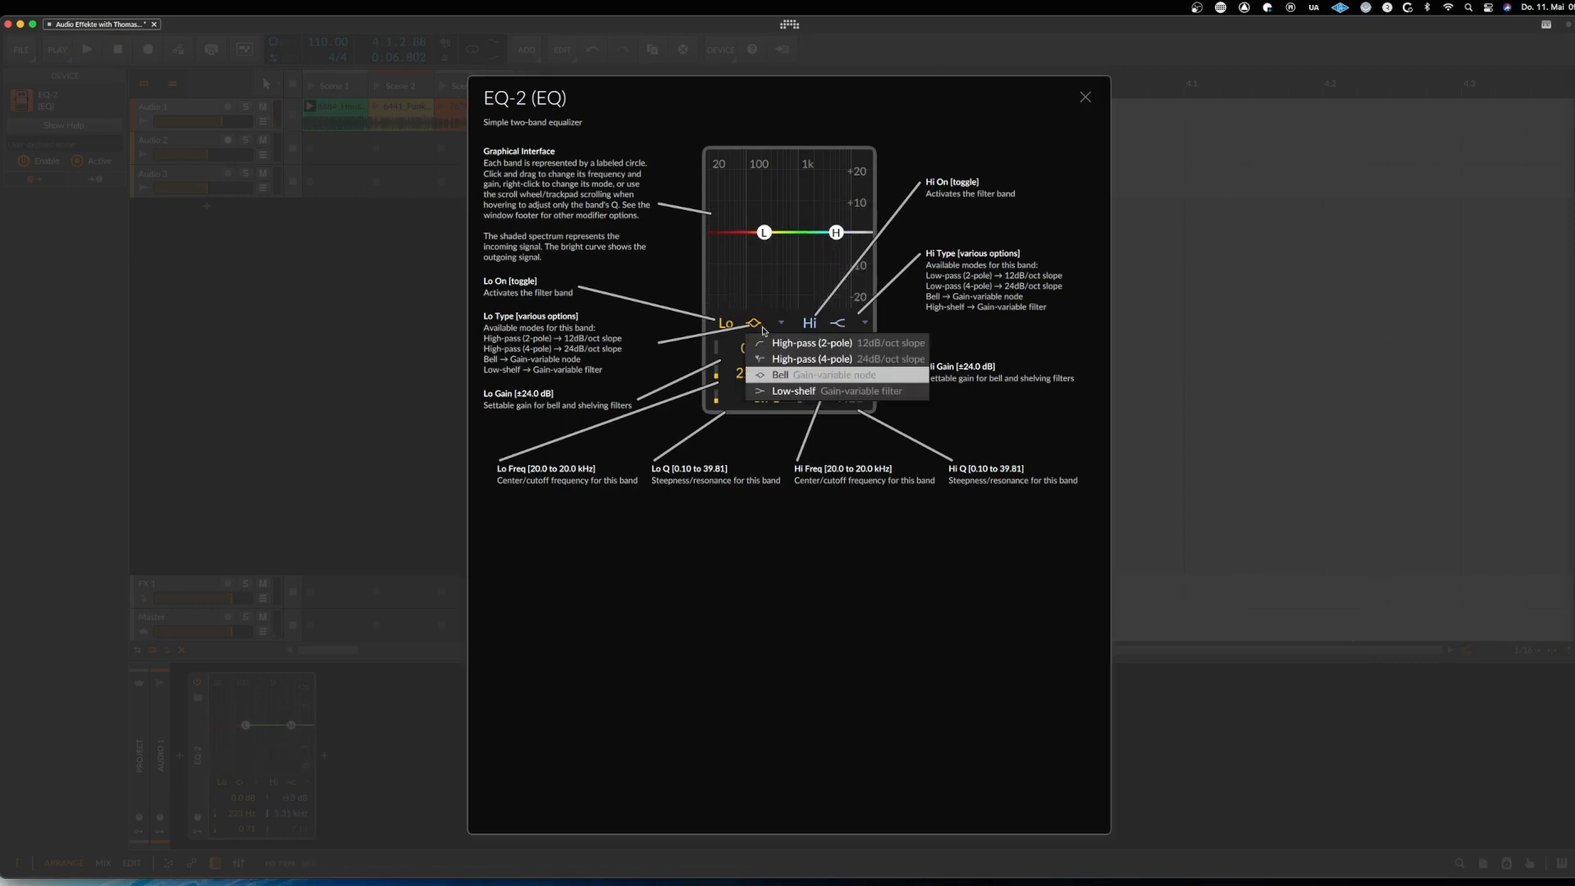
pyautogui.click(770, 347)
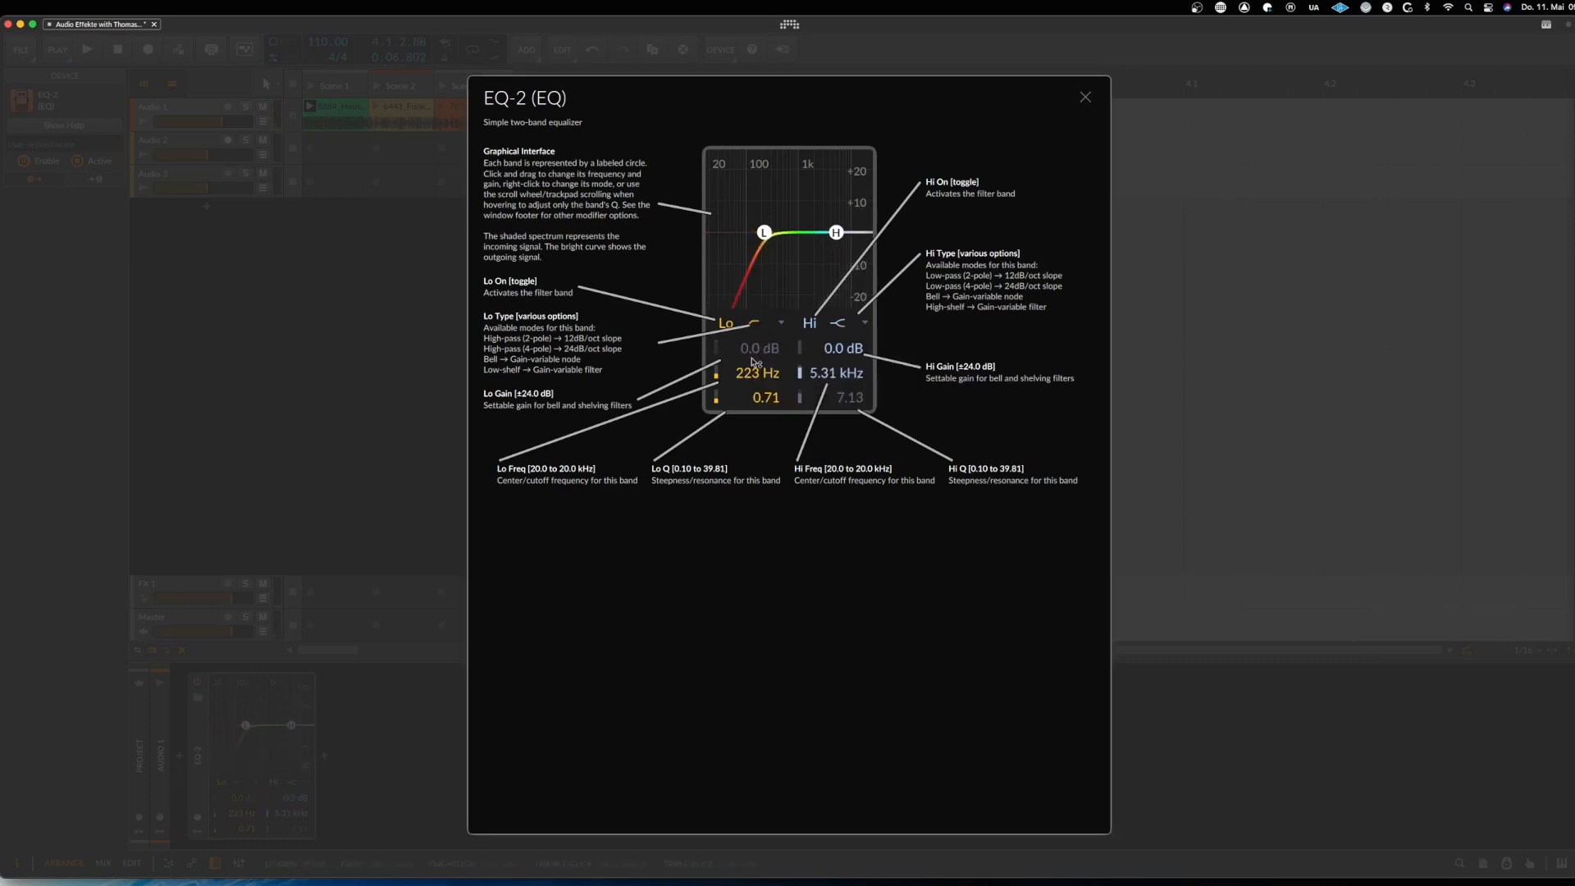
pyautogui.press('space')
pyautogui.moveTo(753, 373)
pyautogui.mouseDown()
pyautogui.moveTo(753, 324)
pyautogui.moveTo(753, 419)
pyautogui.moveTo(749, 373)
pyautogui.mouseUp()
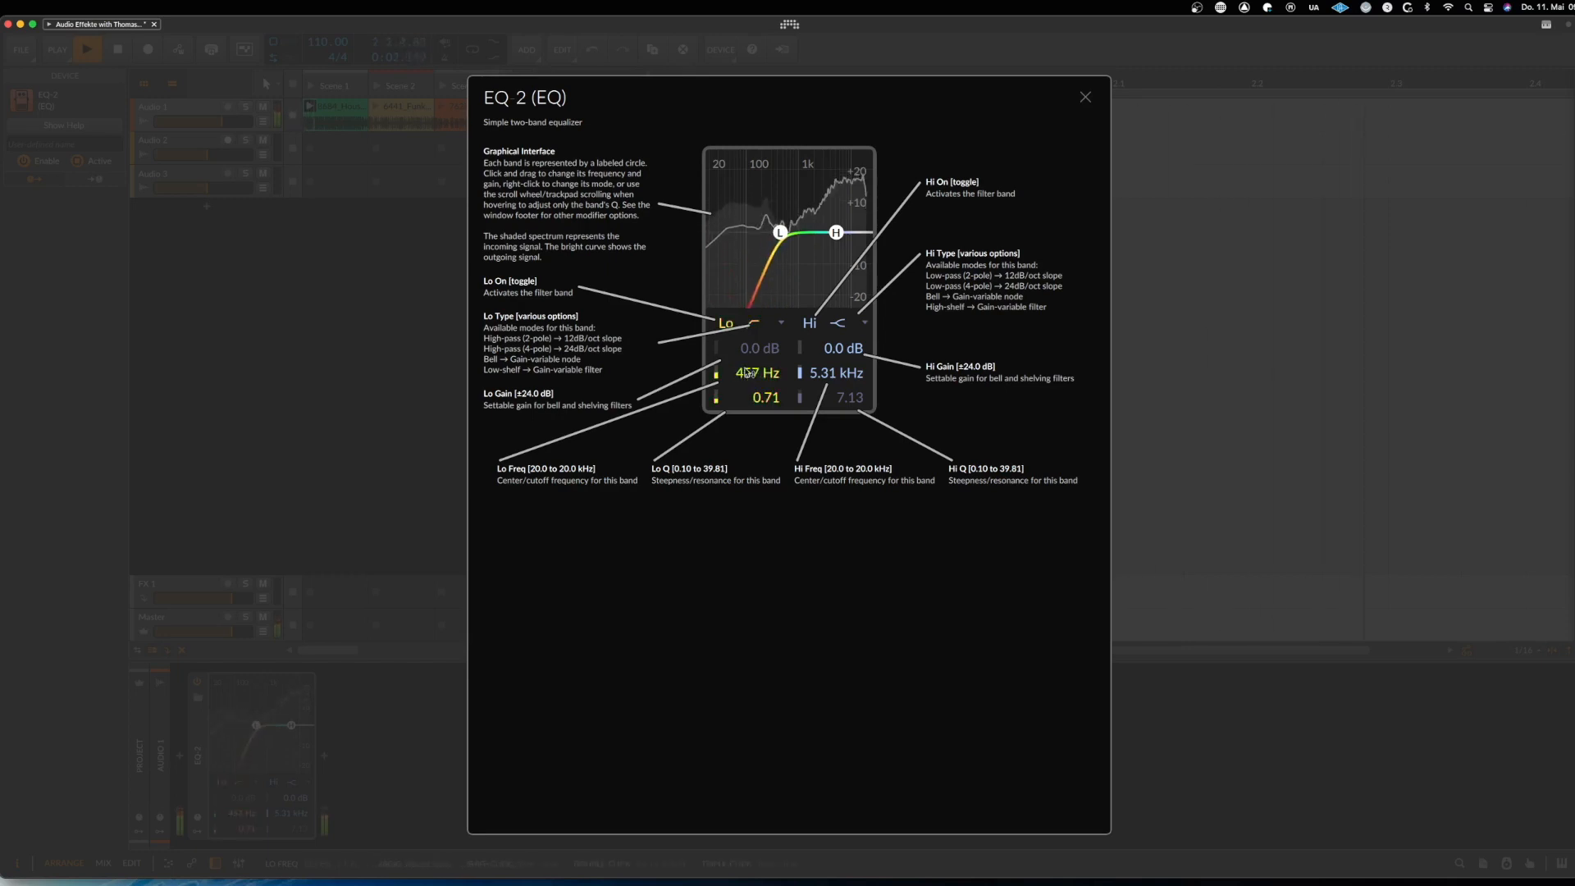
# Switch EQ-2's Lo band to Low-shelf, lower its gain to about −7.1 dB, preview it, and close the help view
pyautogui.click(770, 323)
pyautogui.press('space')
pyautogui.click(791, 391)
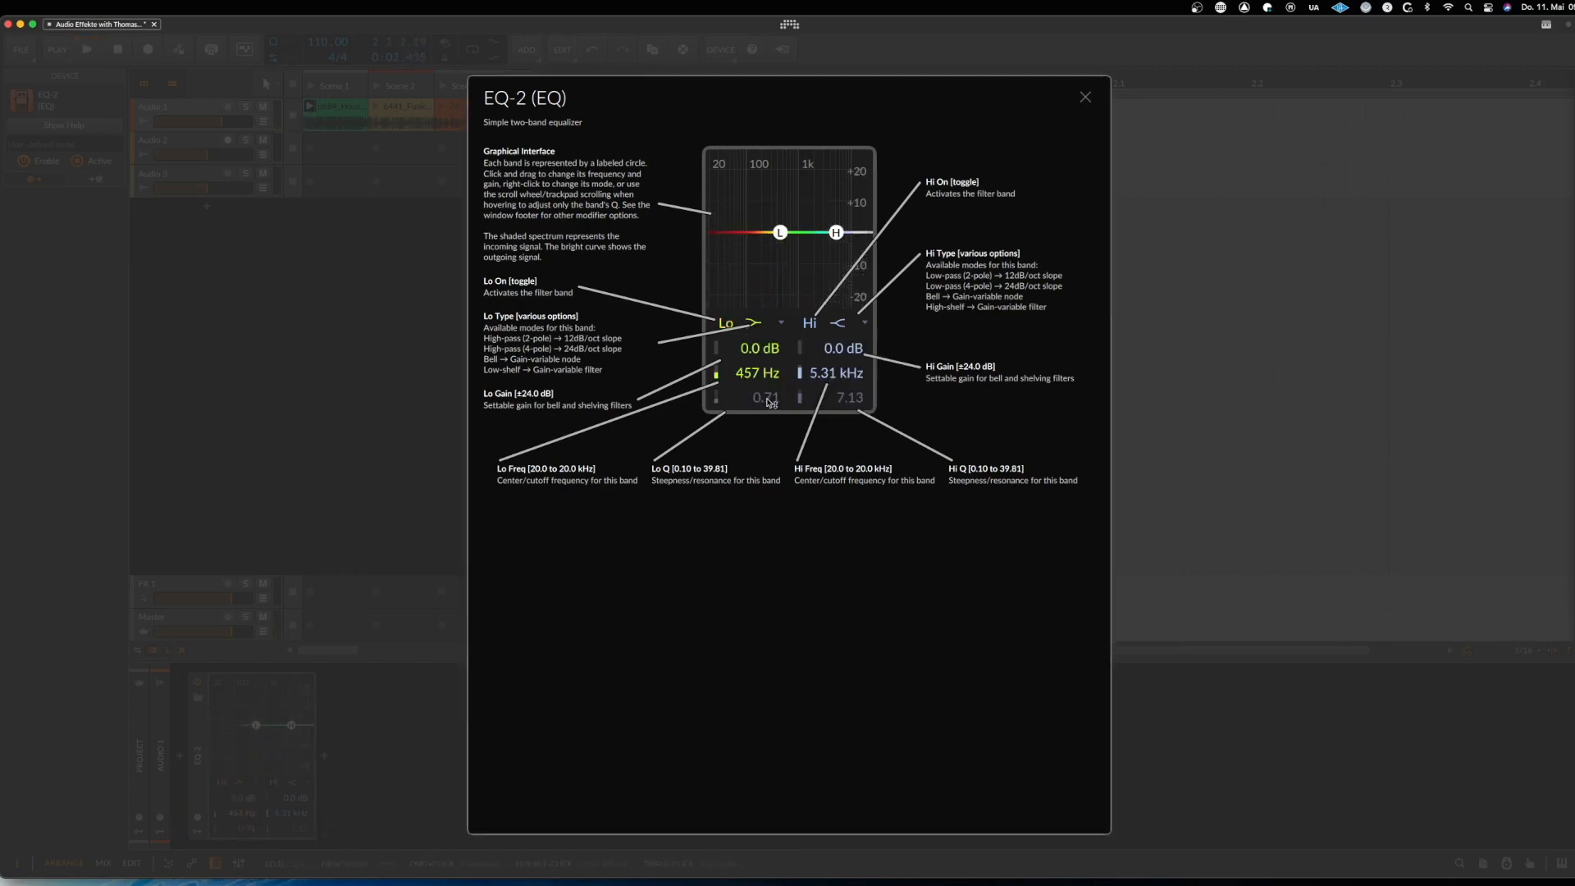
pyautogui.moveTo(756, 349)
pyautogui.mouseDown()
pyautogui.moveTo(756, 332)
pyautogui.moveTo(756, 394)
pyautogui.moveTo(755, 361)
pyautogui.mouseUp()
pyautogui.press('space')
pyautogui.click(1085, 97)
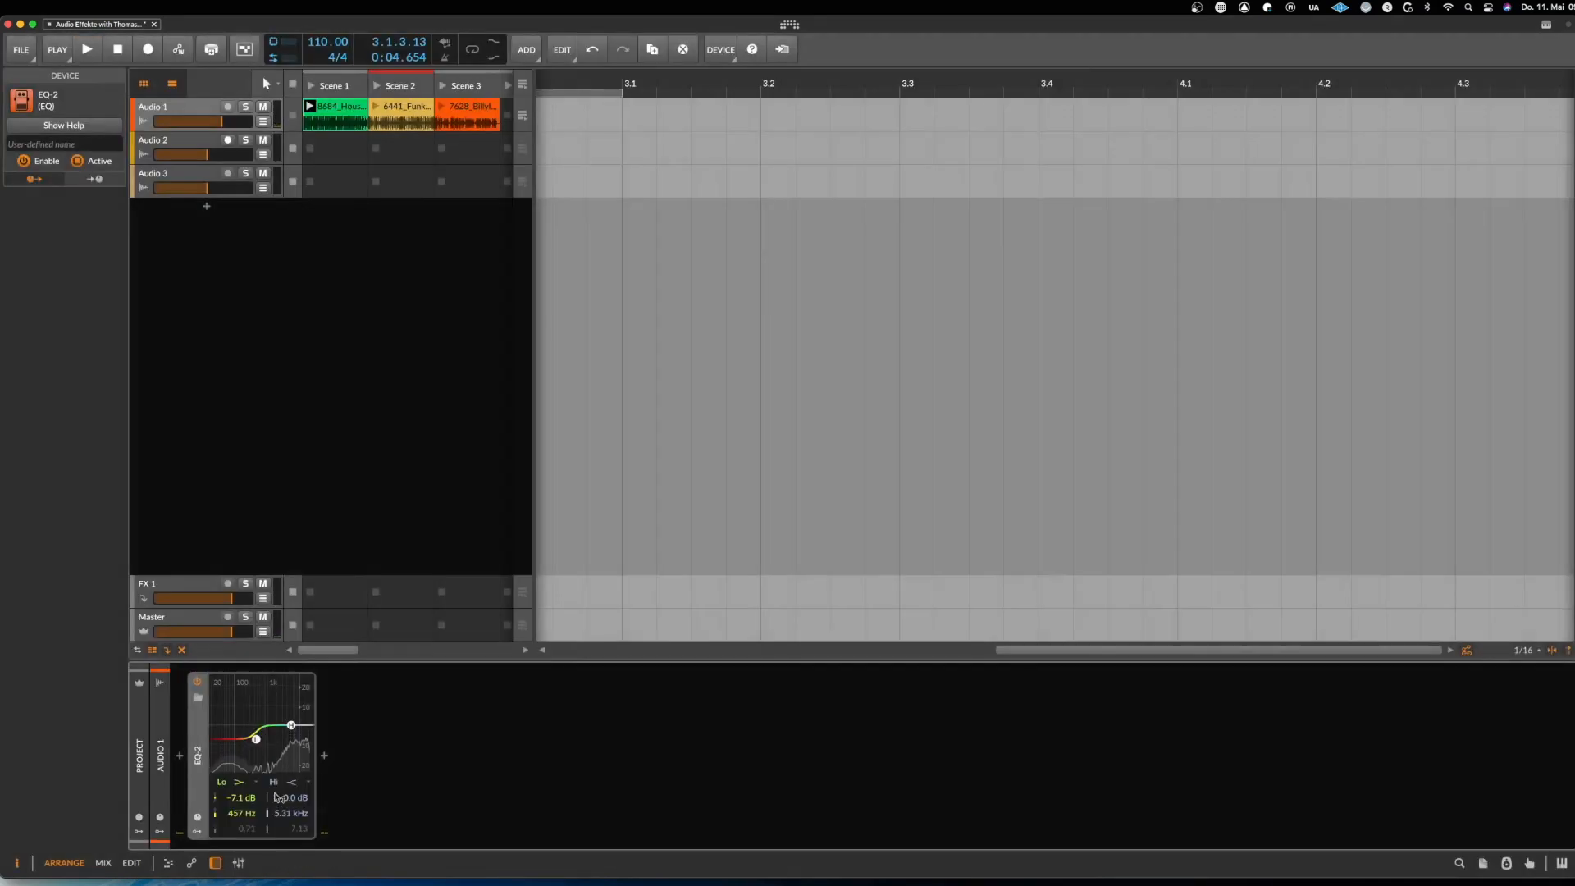
# Delete EQ-2 from Audio 1 and insert EQ-5 in its place
pyautogui.press('Delete')
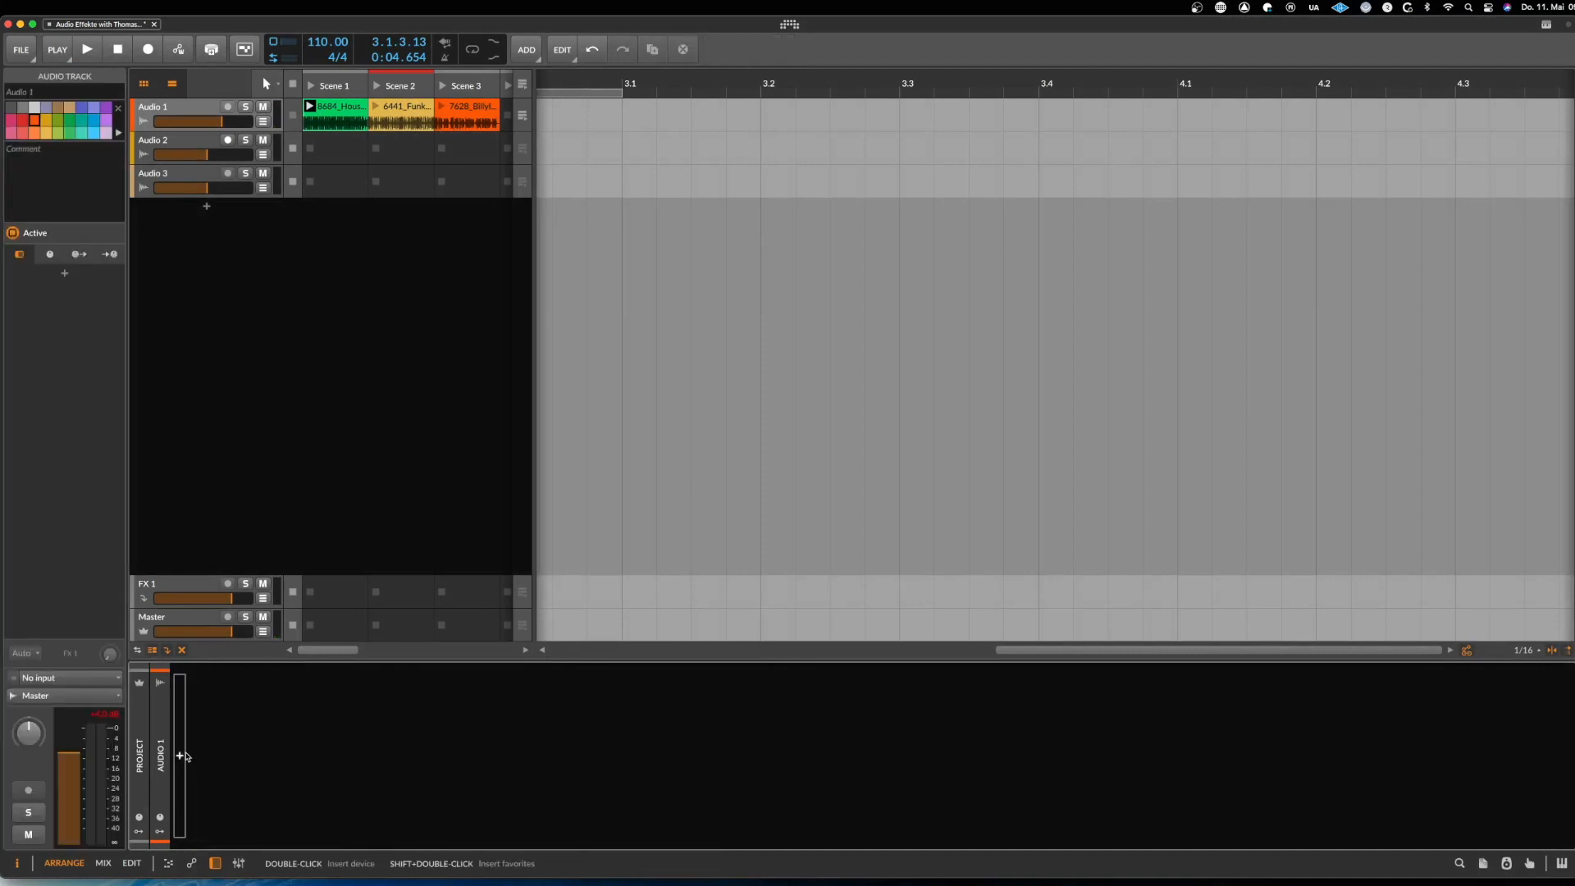
pyautogui.click(180, 755)
pyautogui.write('eq')
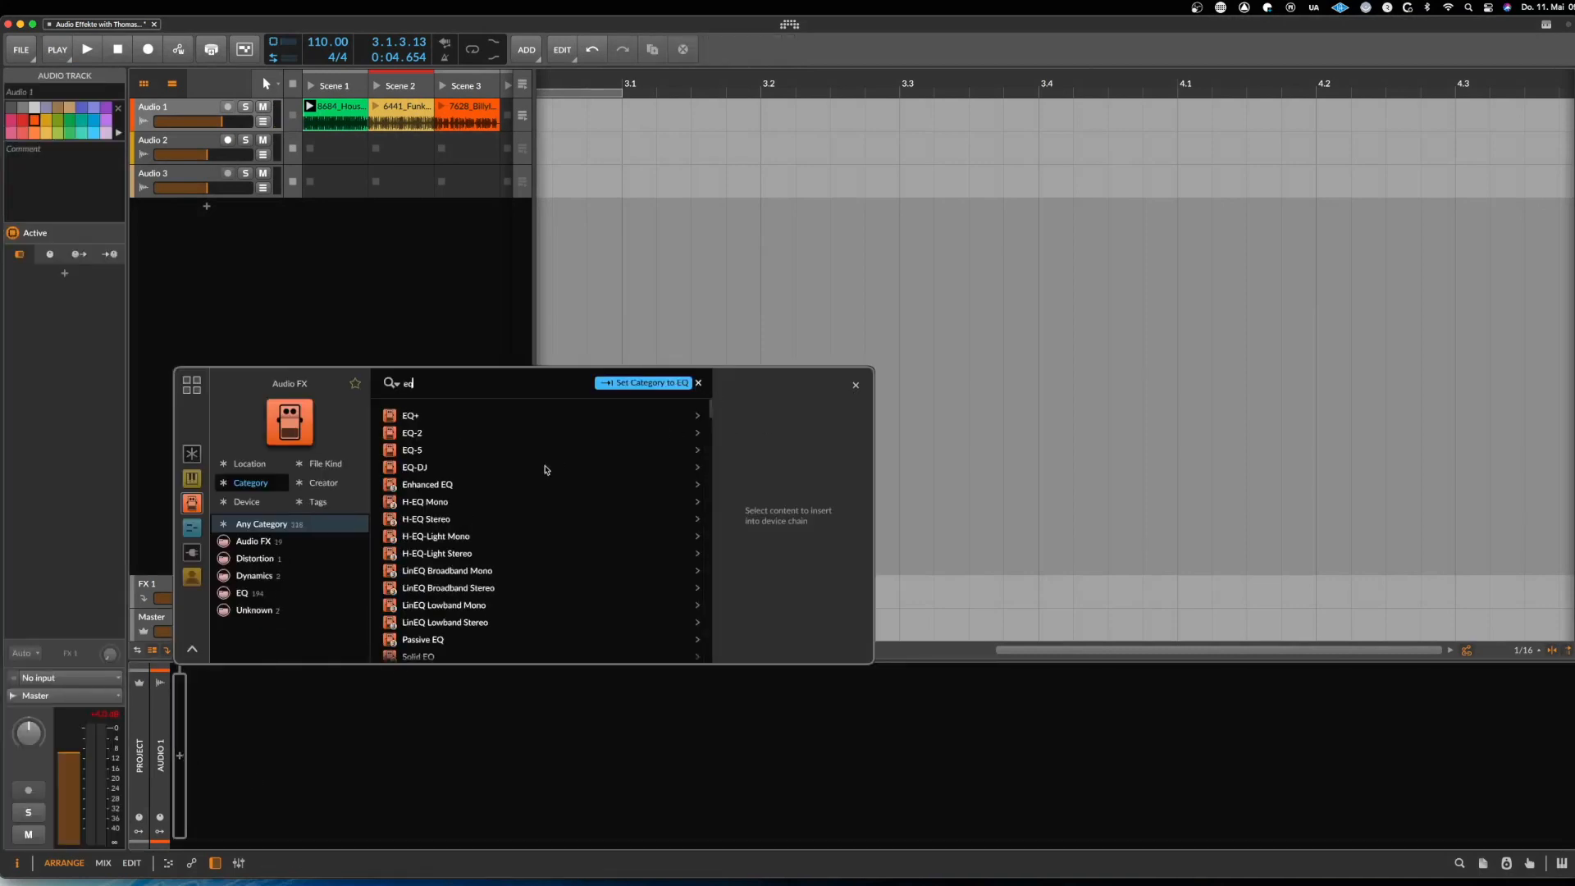
pyautogui.doubleClick(439, 451)
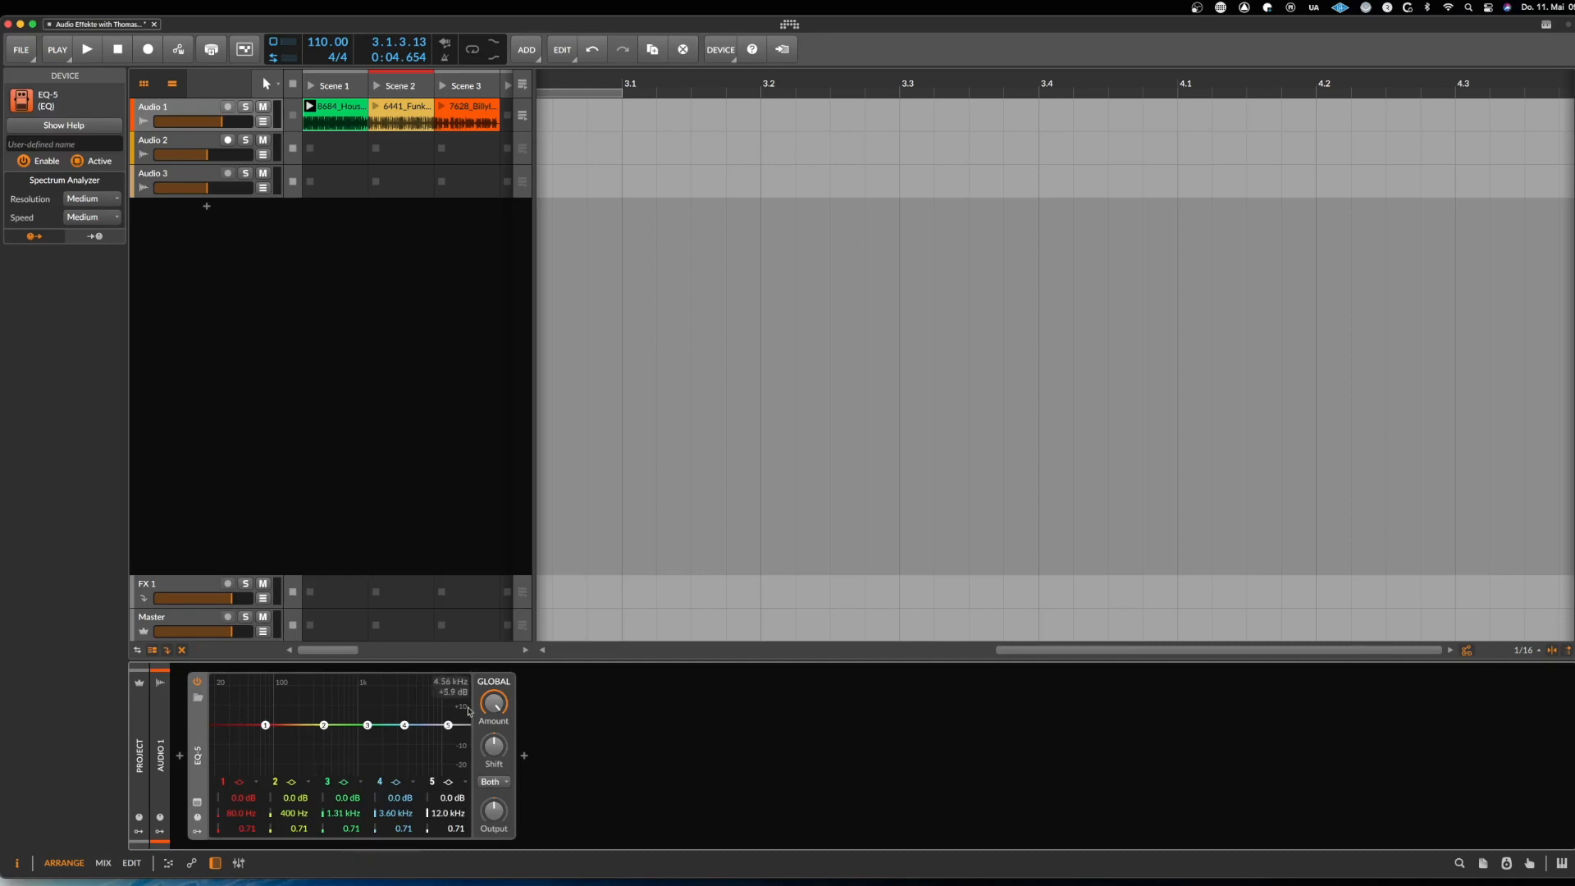
# Preview EQ-5 with band 2 at +15.0 dB and 494 Hz, band 3 at −15.3 dB and 1.31 kHz, and band 1 lowered
pyautogui.press('space')
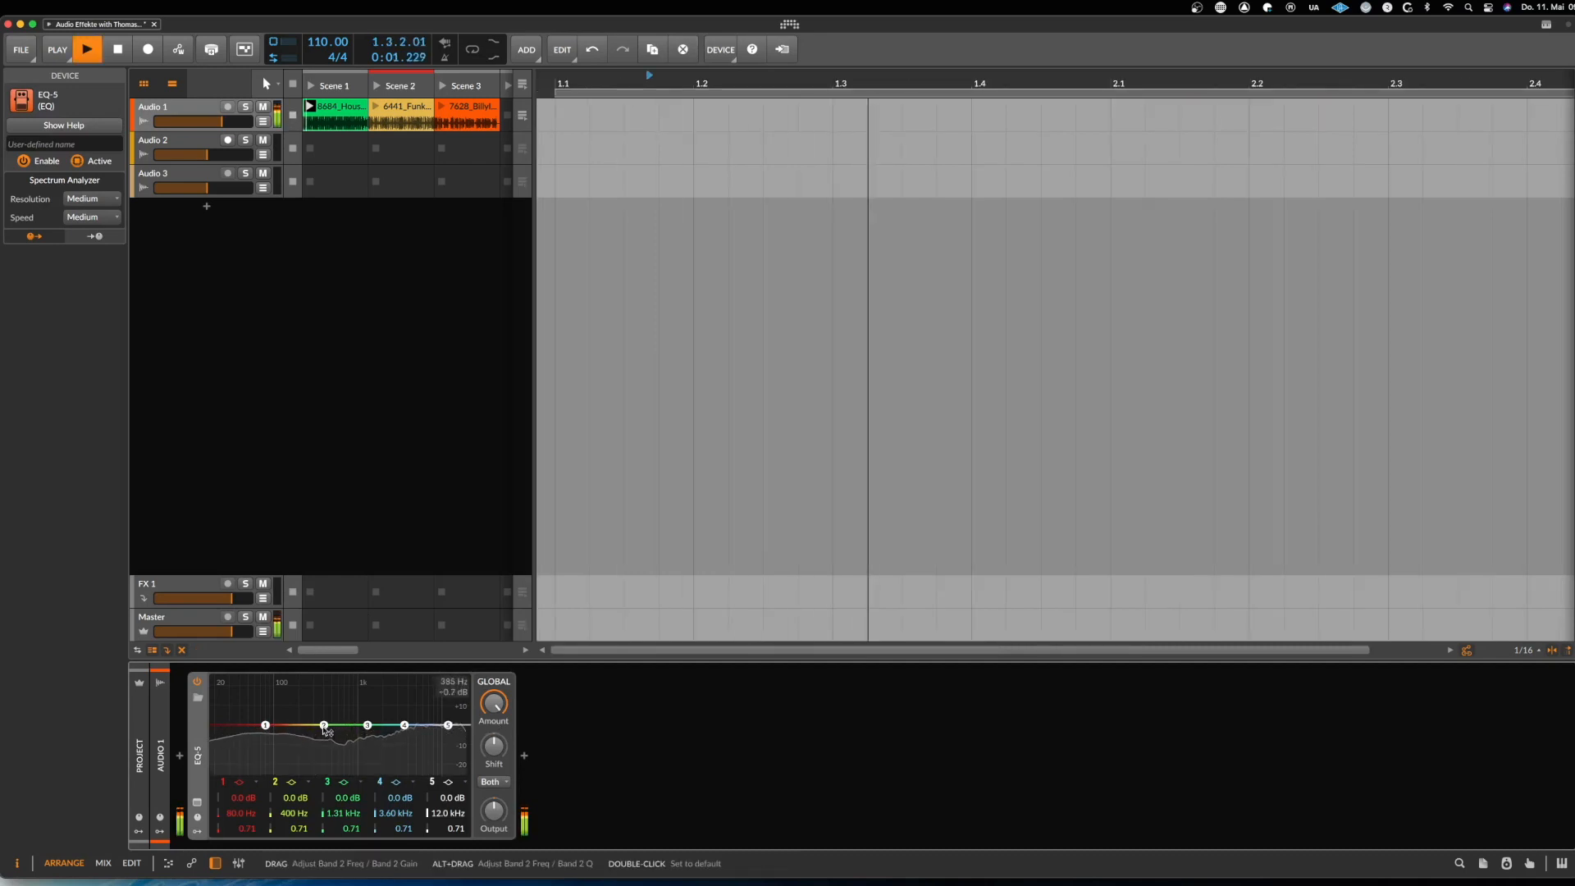
pyautogui.moveTo(324, 725); pyautogui.dragTo(367, 754)
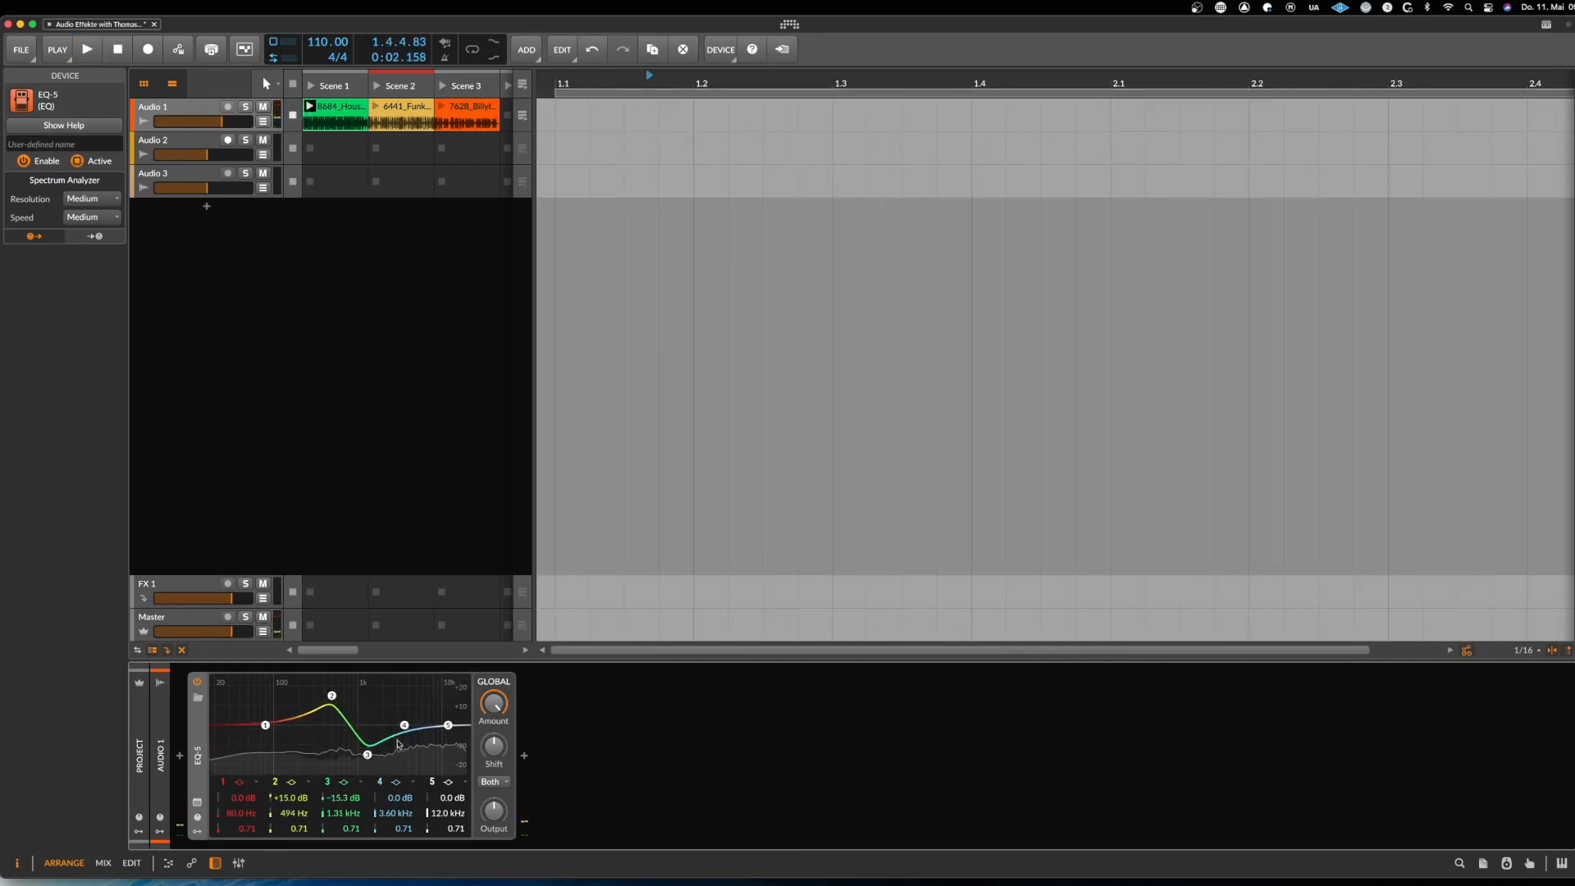
pyautogui.press('space')
pyautogui.moveTo(265, 725); pyautogui.dragTo(293, 750)
pyautogui.press('space')
# Delete EQ-5 from Audio 1 and insert EQ-DJ in its place
pyautogui.press('Delete')
pyautogui.click(180, 756)
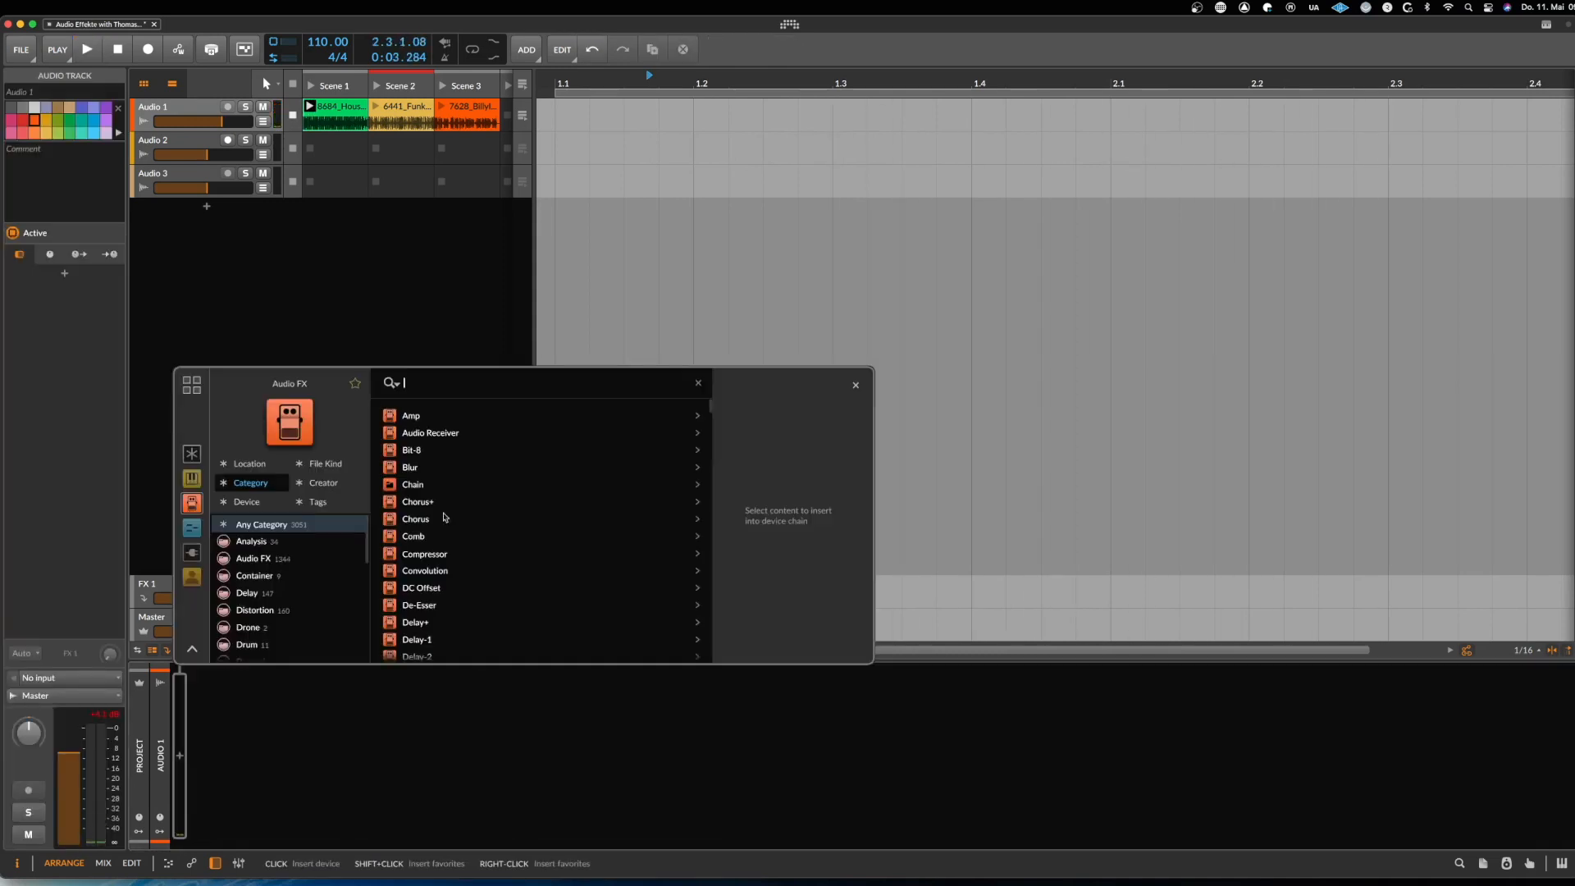
pyautogui.write('eq')
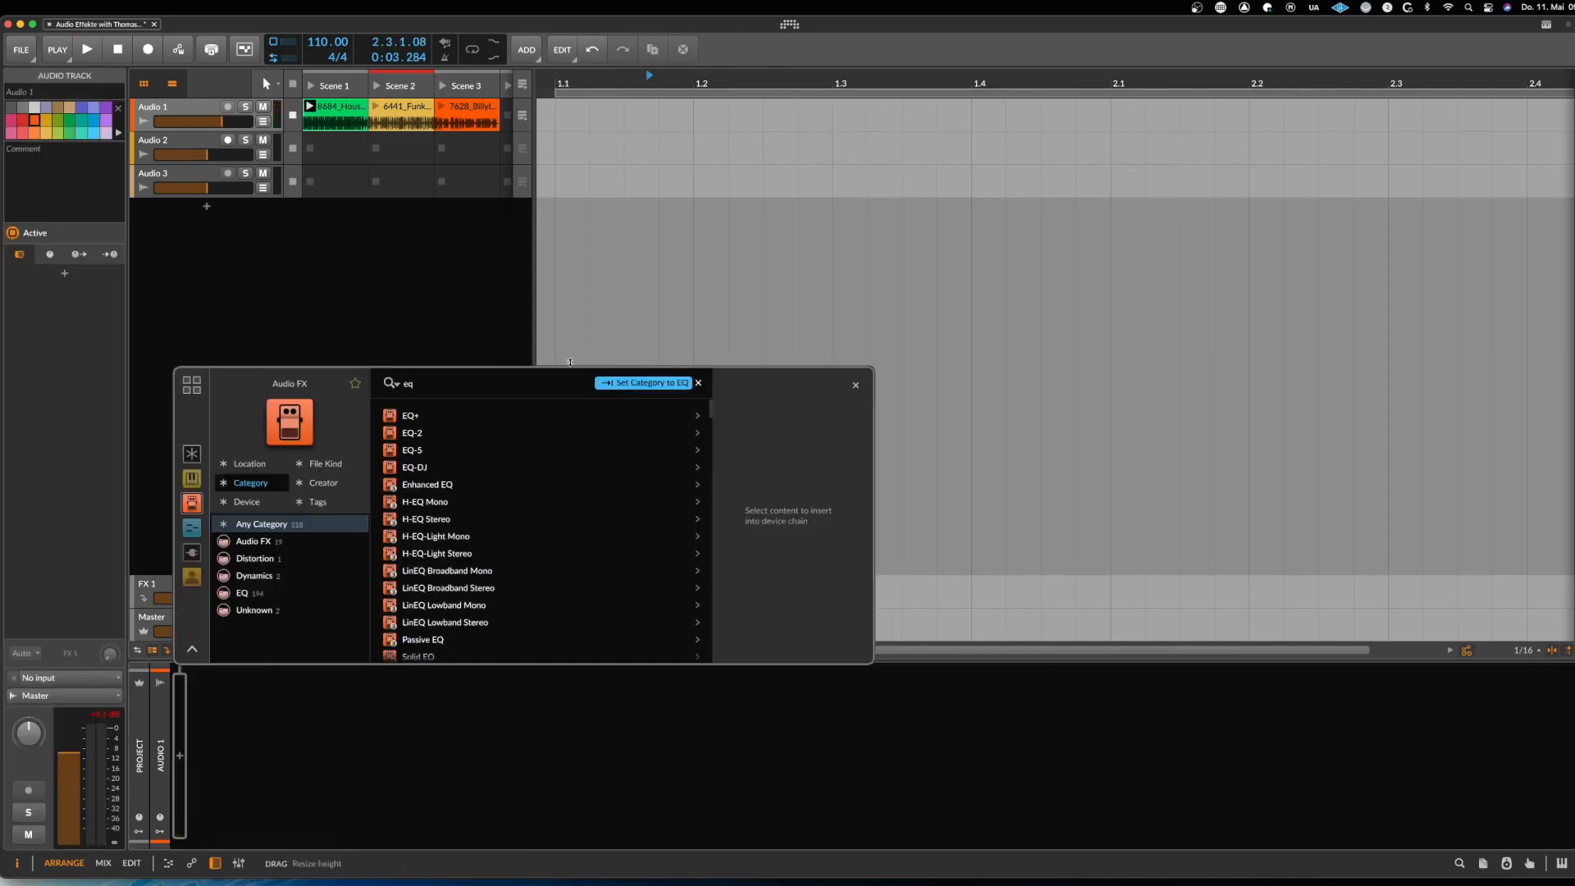
pyautogui.doubleClick(419, 468)
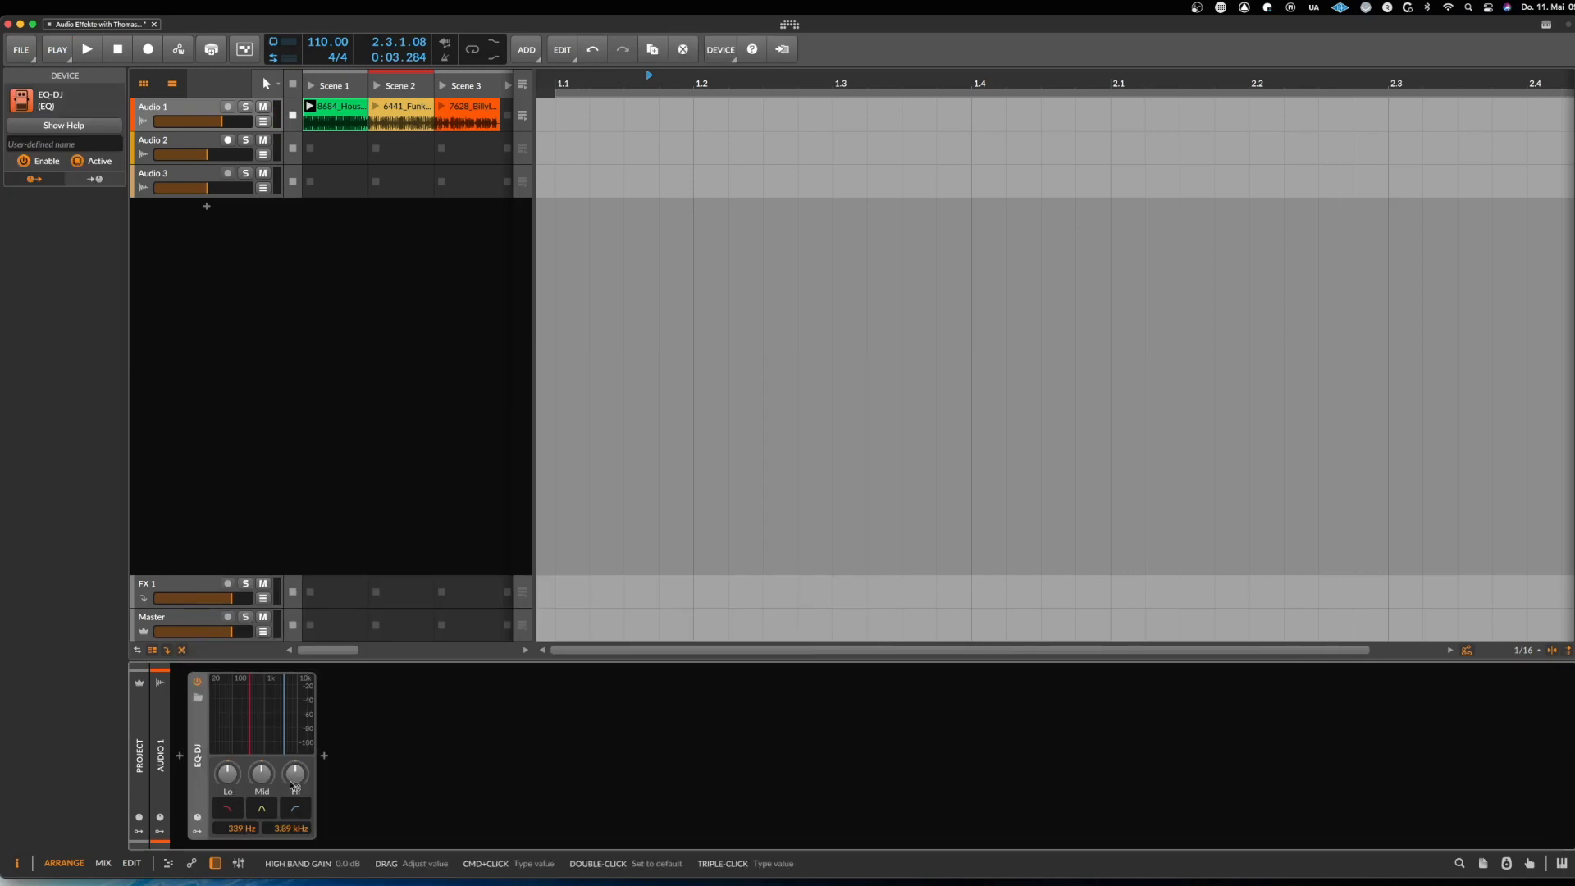
# Preview the house loop through EQ-DJ while varying its Lo, Mid and Hi band gains one after another
pyautogui.press('space')
pyautogui.moveTo(232, 782); pyautogui.dragTo(232, 828)
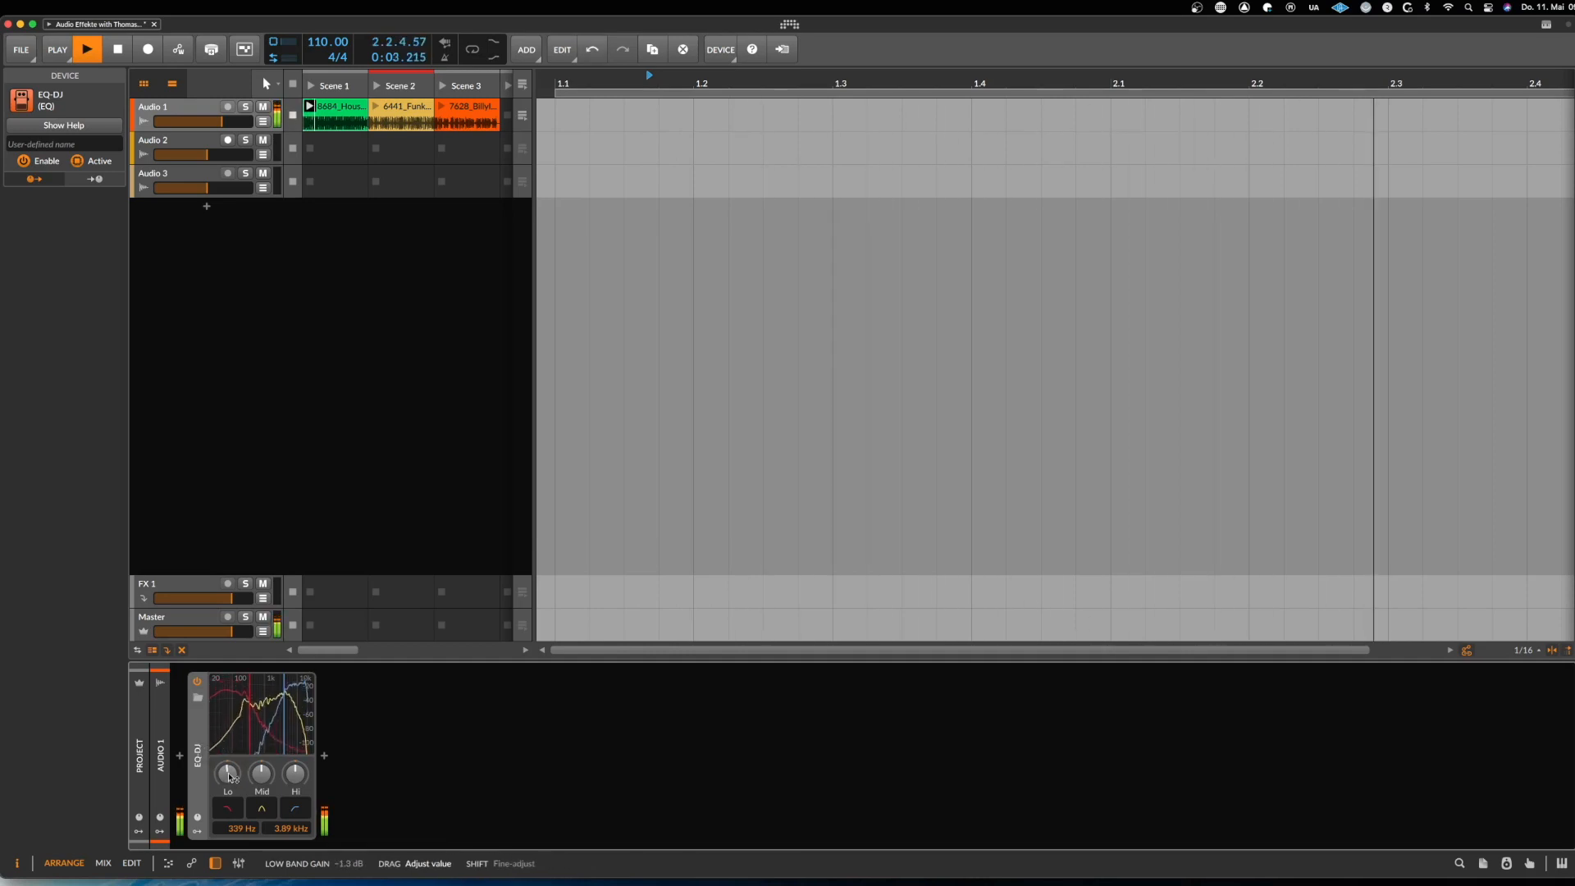
pyautogui.press('space')
pyautogui.press('space')
pyautogui.moveTo(263, 779); pyautogui.dragTo(263, 853)
pyautogui.press('space')
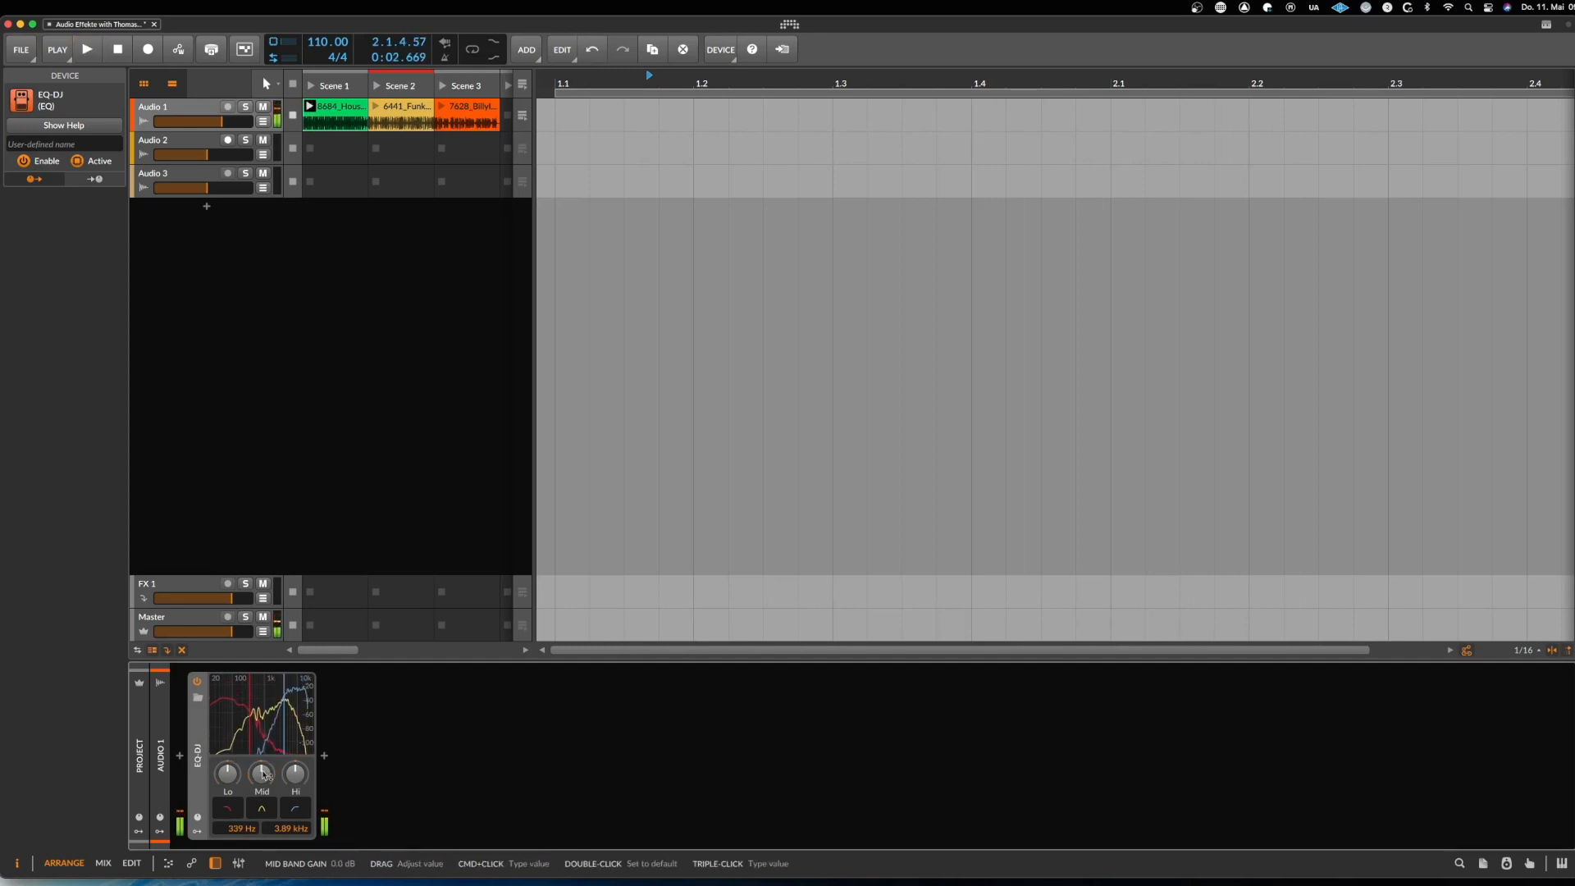
pyautogui.press('space')
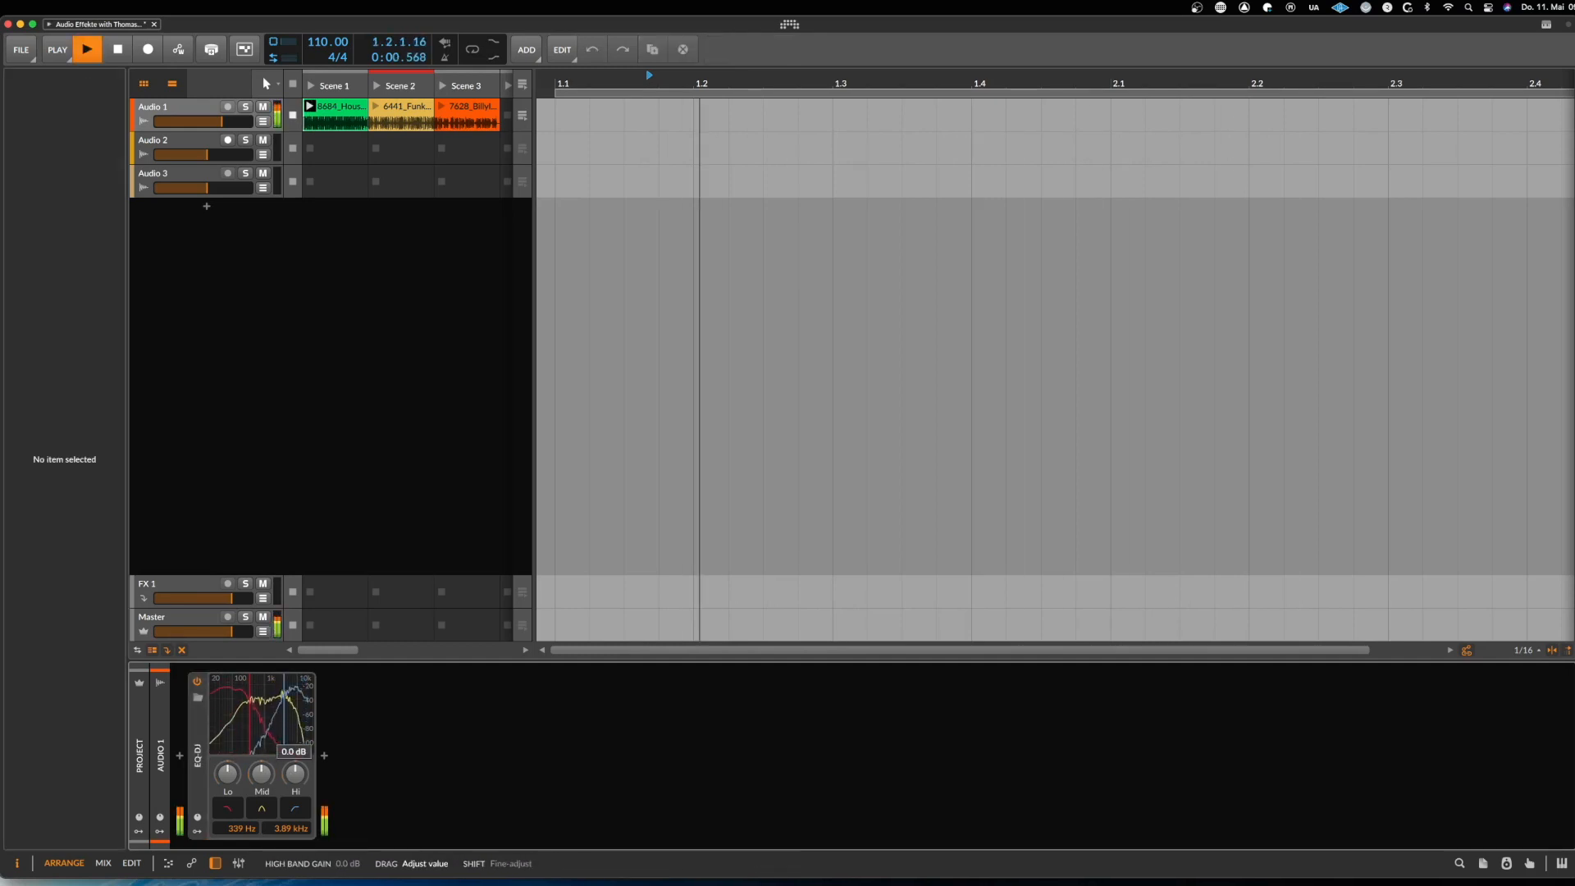
pyautogui.moveTo(293, 778); pyautogui.dragTo(293, 765)
pyautogui.press('space')
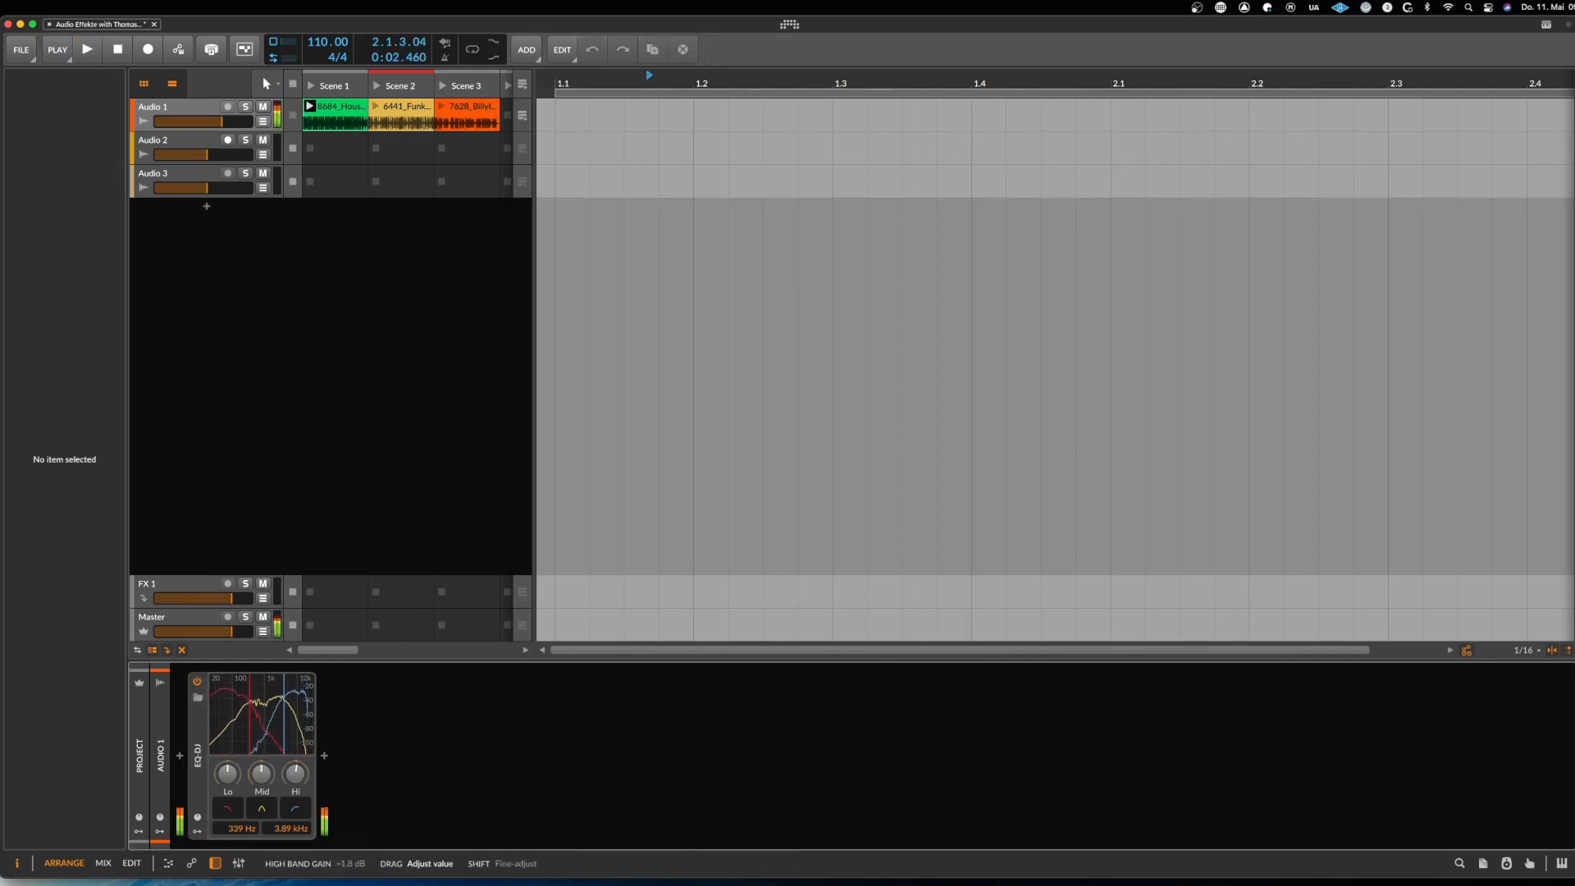
# Preview EQ-DJ with its Hi, Mid and Lo bands switched off in different combinations, and lower the low crossover frequency to 200 Hz
pyautogui.click(297, 812)
pyautogui.press('space')
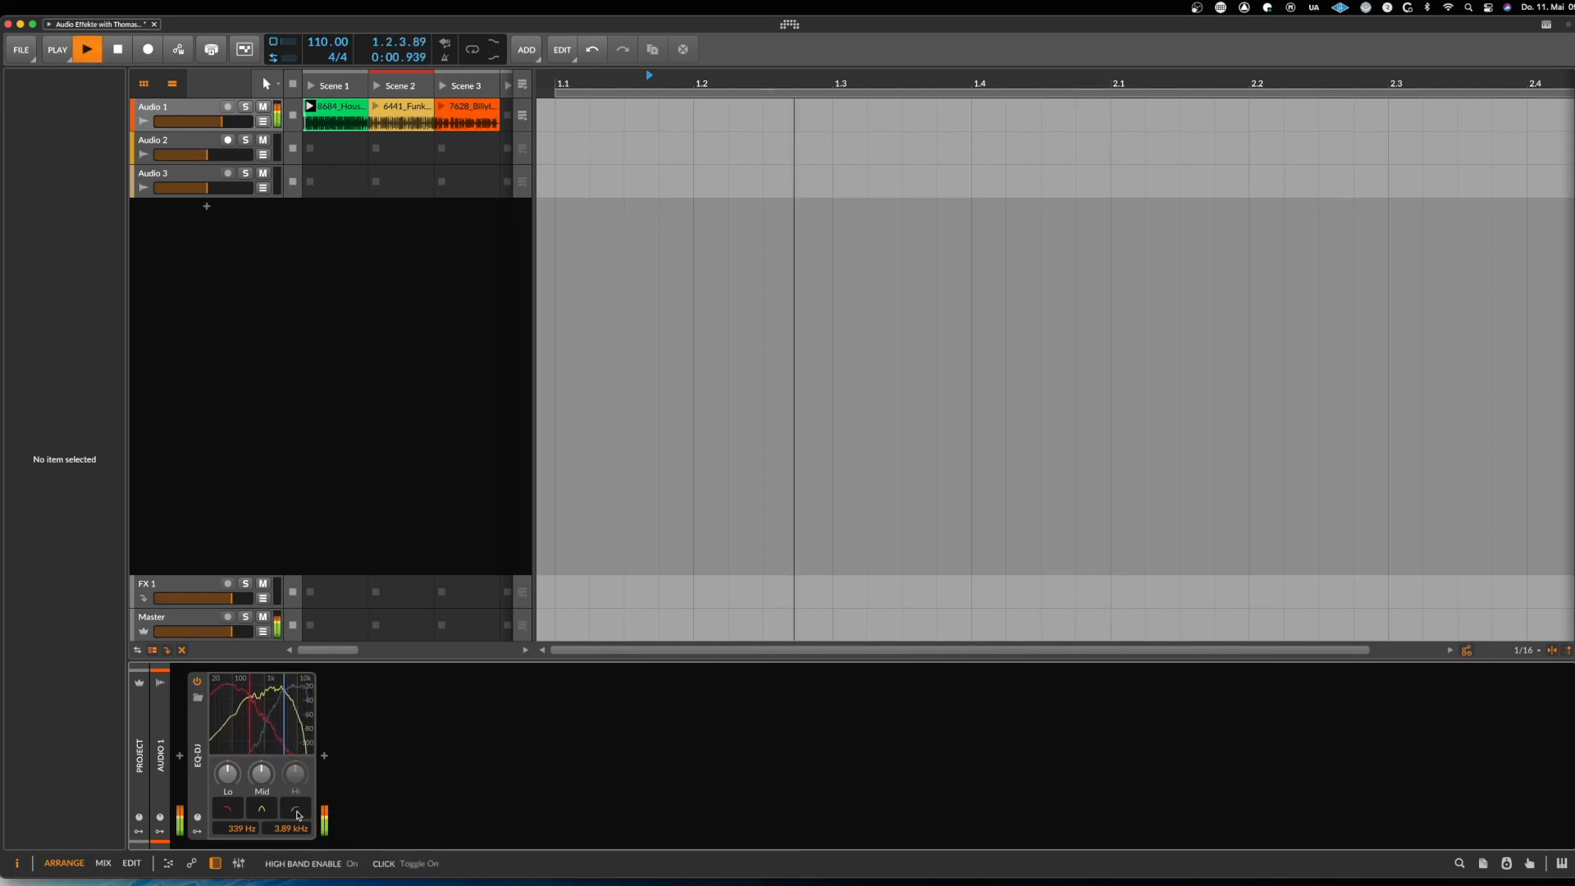
pyautogui.click(266, 812)
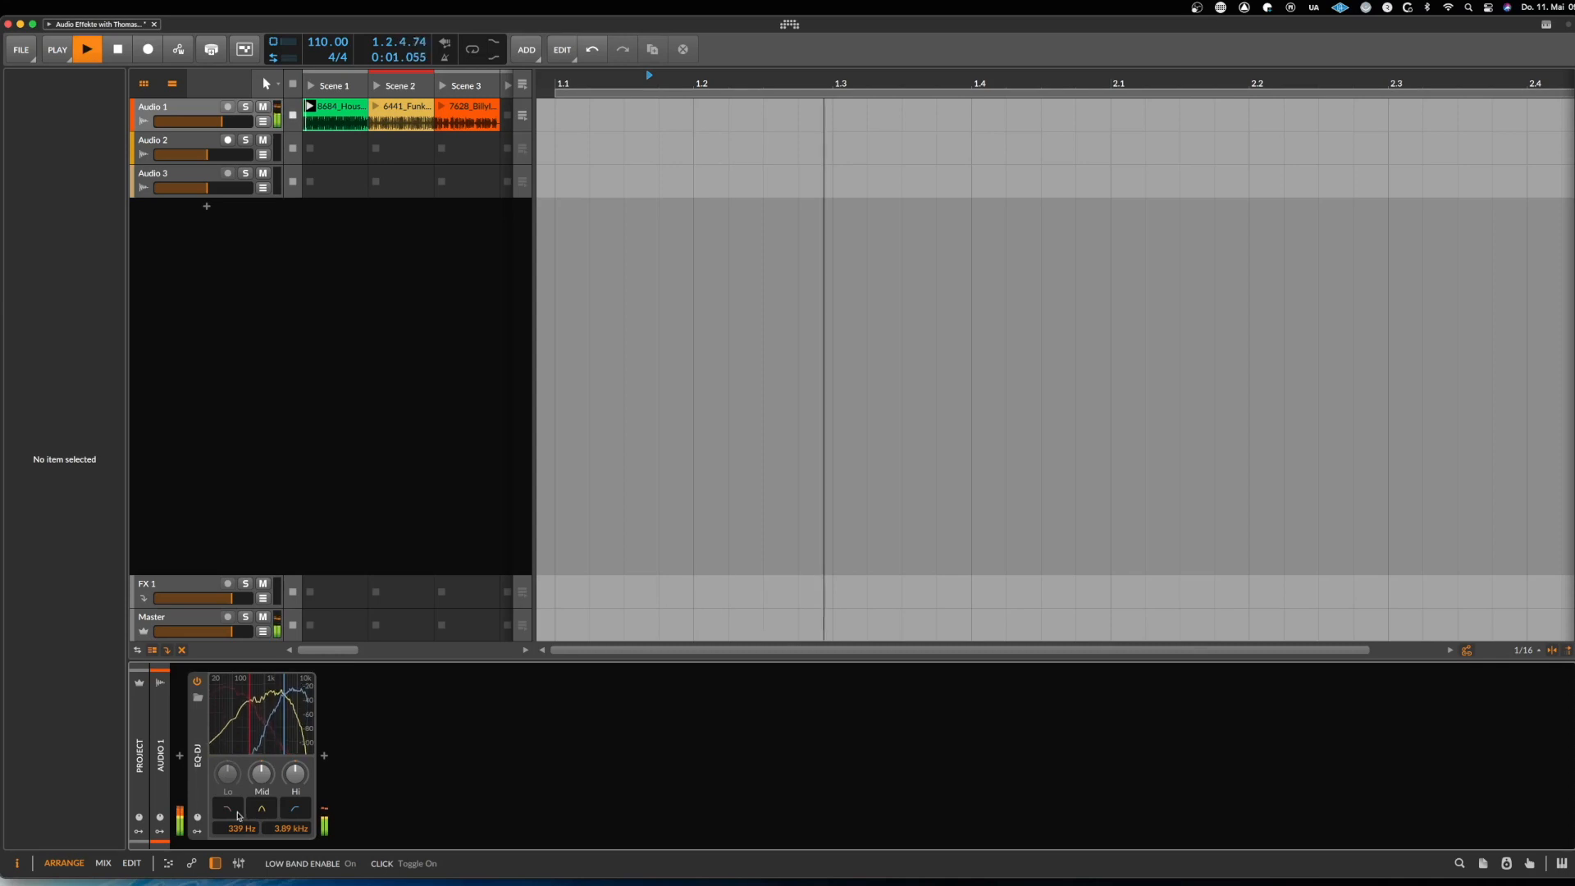
pyautogui.press('space')
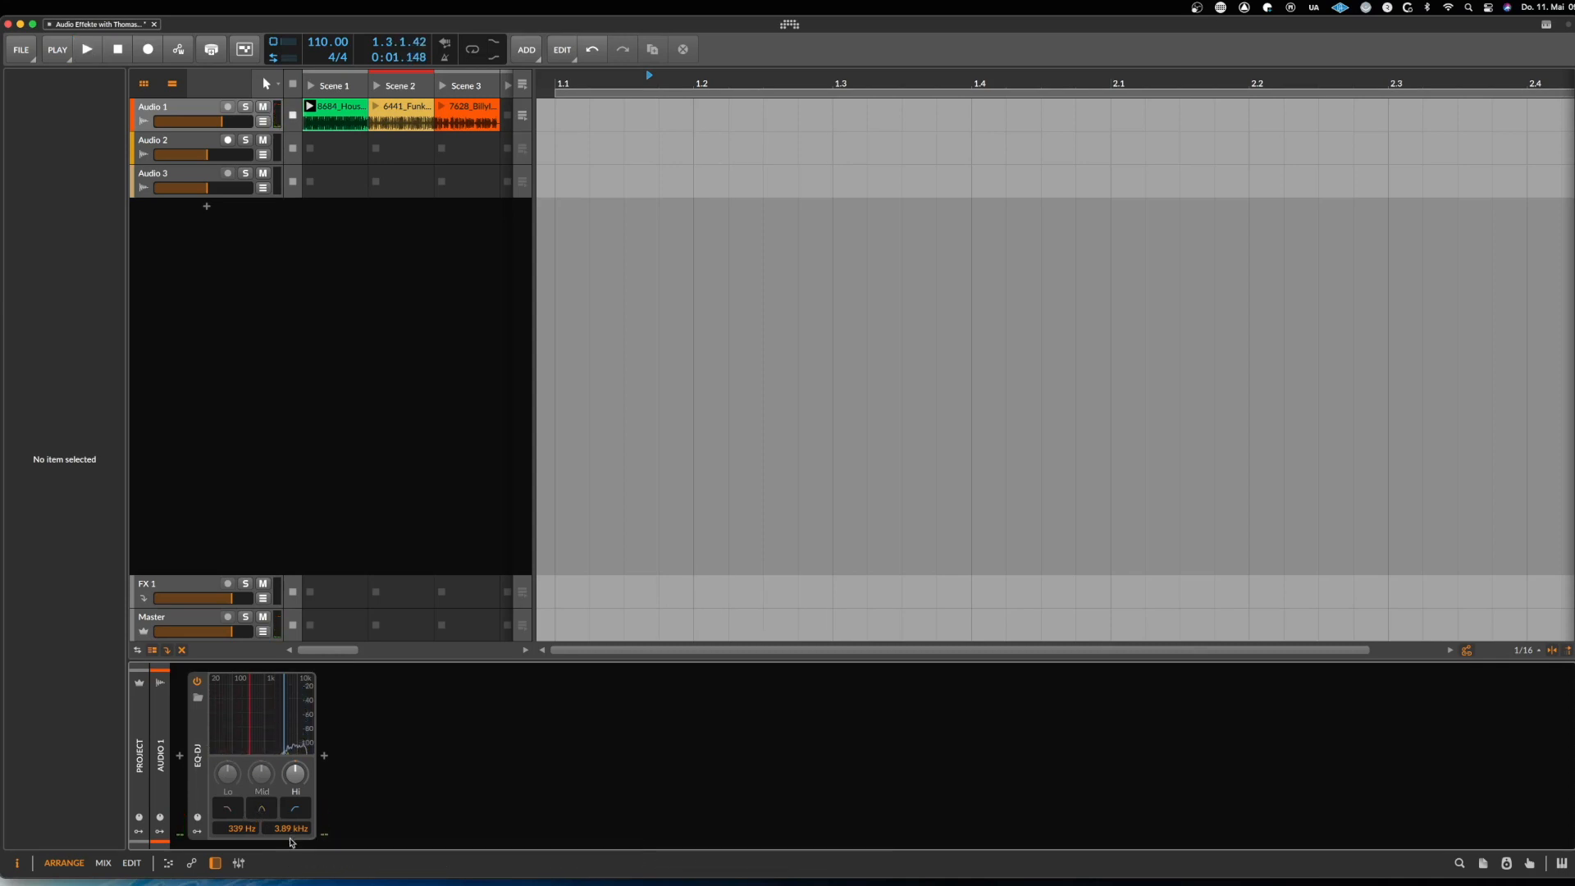
pyautogui.press('space')
pyautogui.press('space')
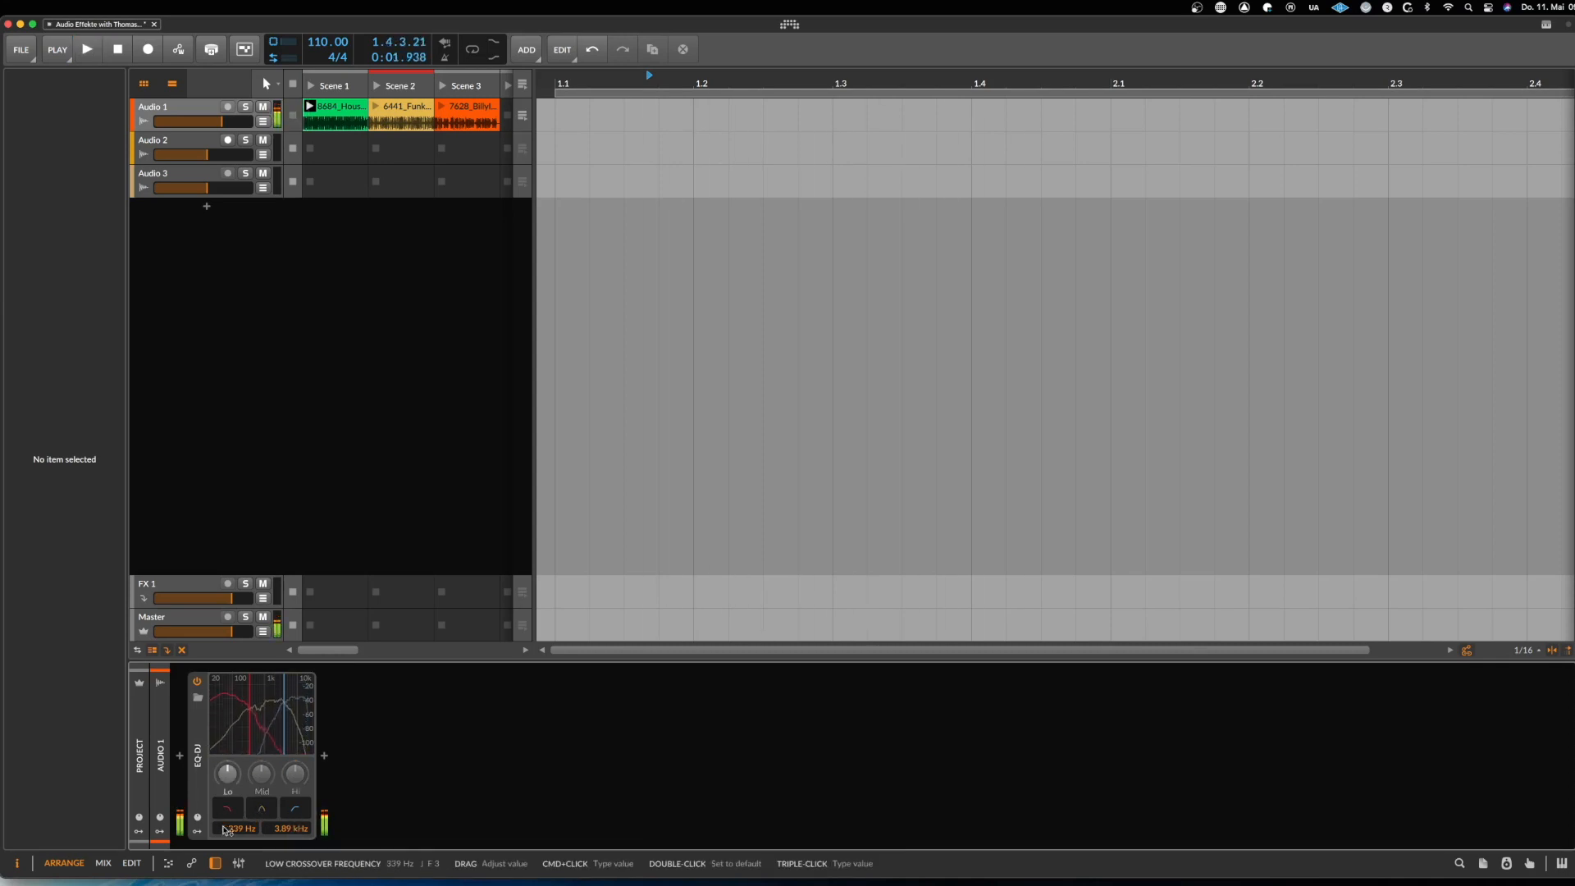
pyautogui.press('space')
pyautogui.press('space')
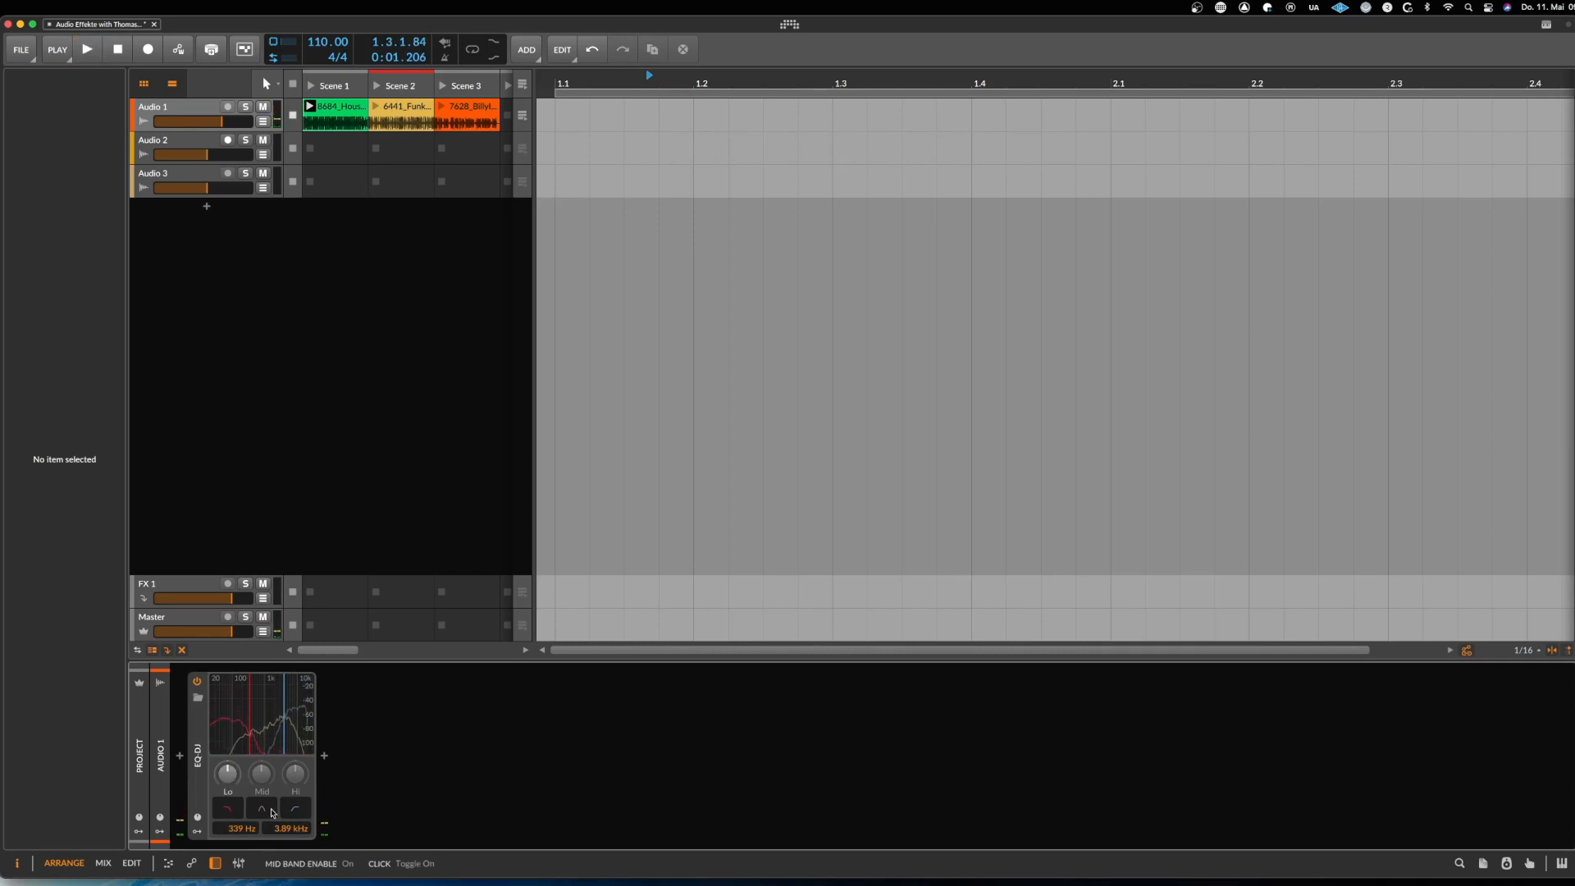
pyautogui.moveTo(249, 733); pyautogui.dragTo(251, 732)
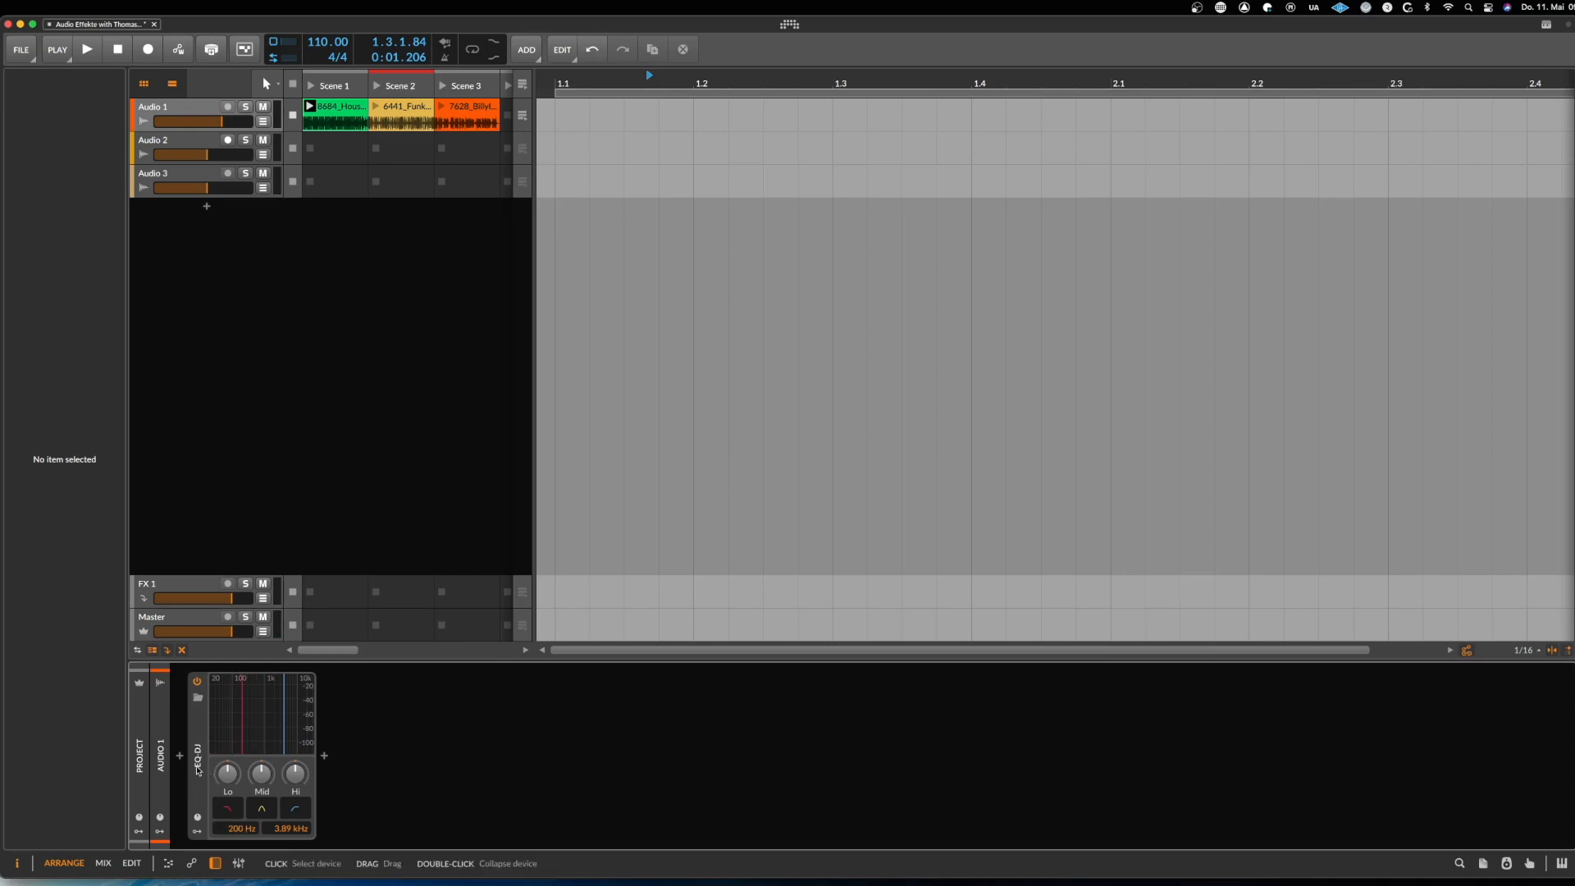
# Delete EQ-DJ from Audio 1 and insert EQ+ in its place
pyautogui.click(200, 769)
pyautogui.press('Delete')
pyautogui.click(180, 757)
pyautogui.write('eq')
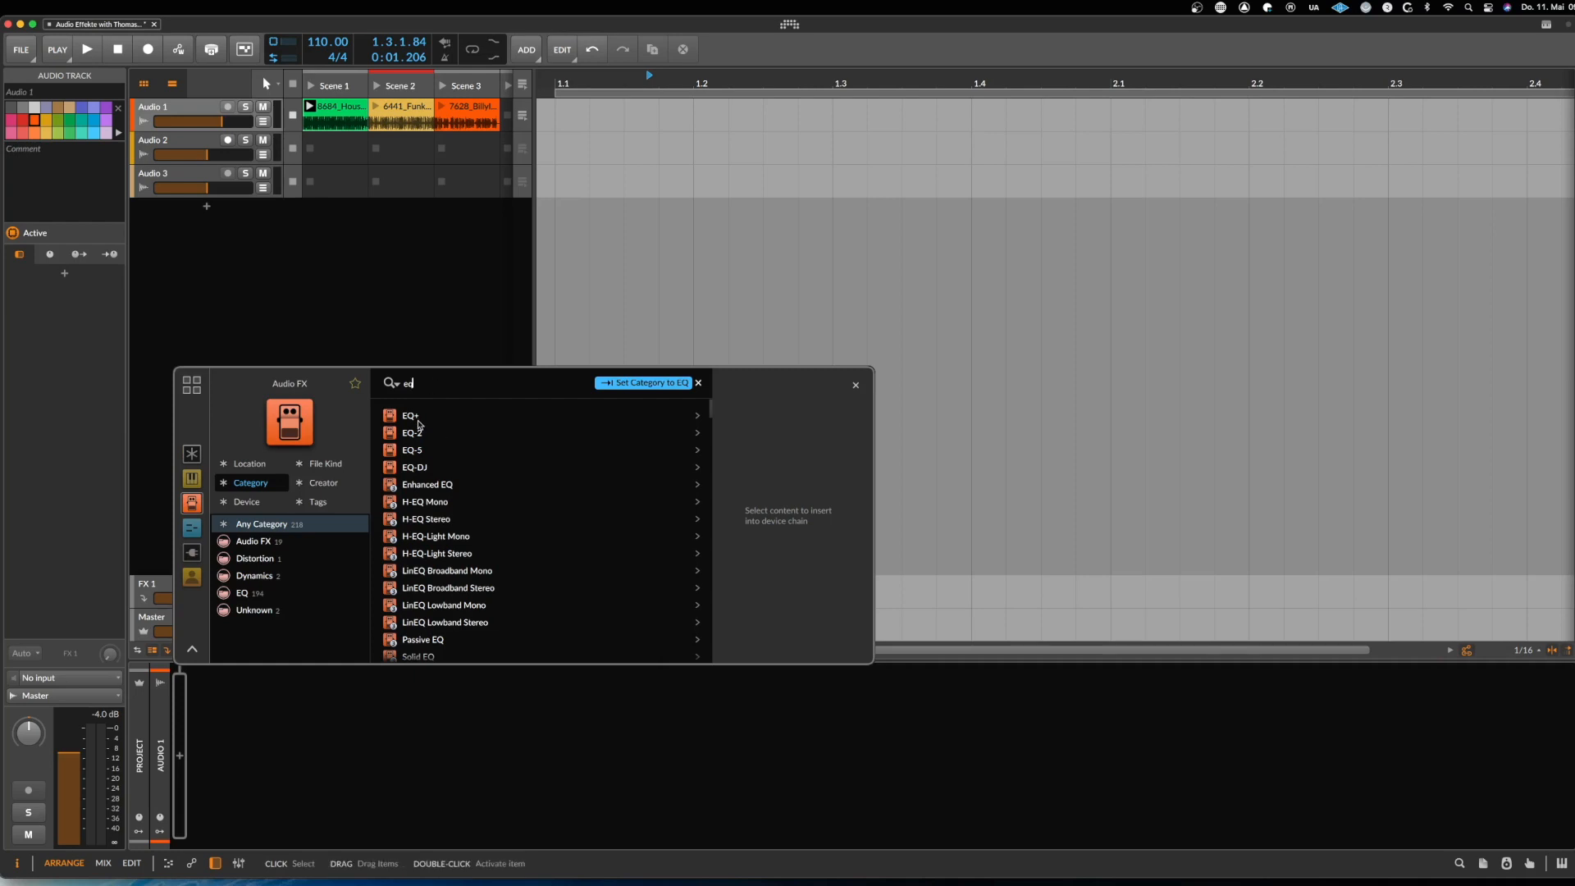
pyautogui.doubleClick(414, 417)
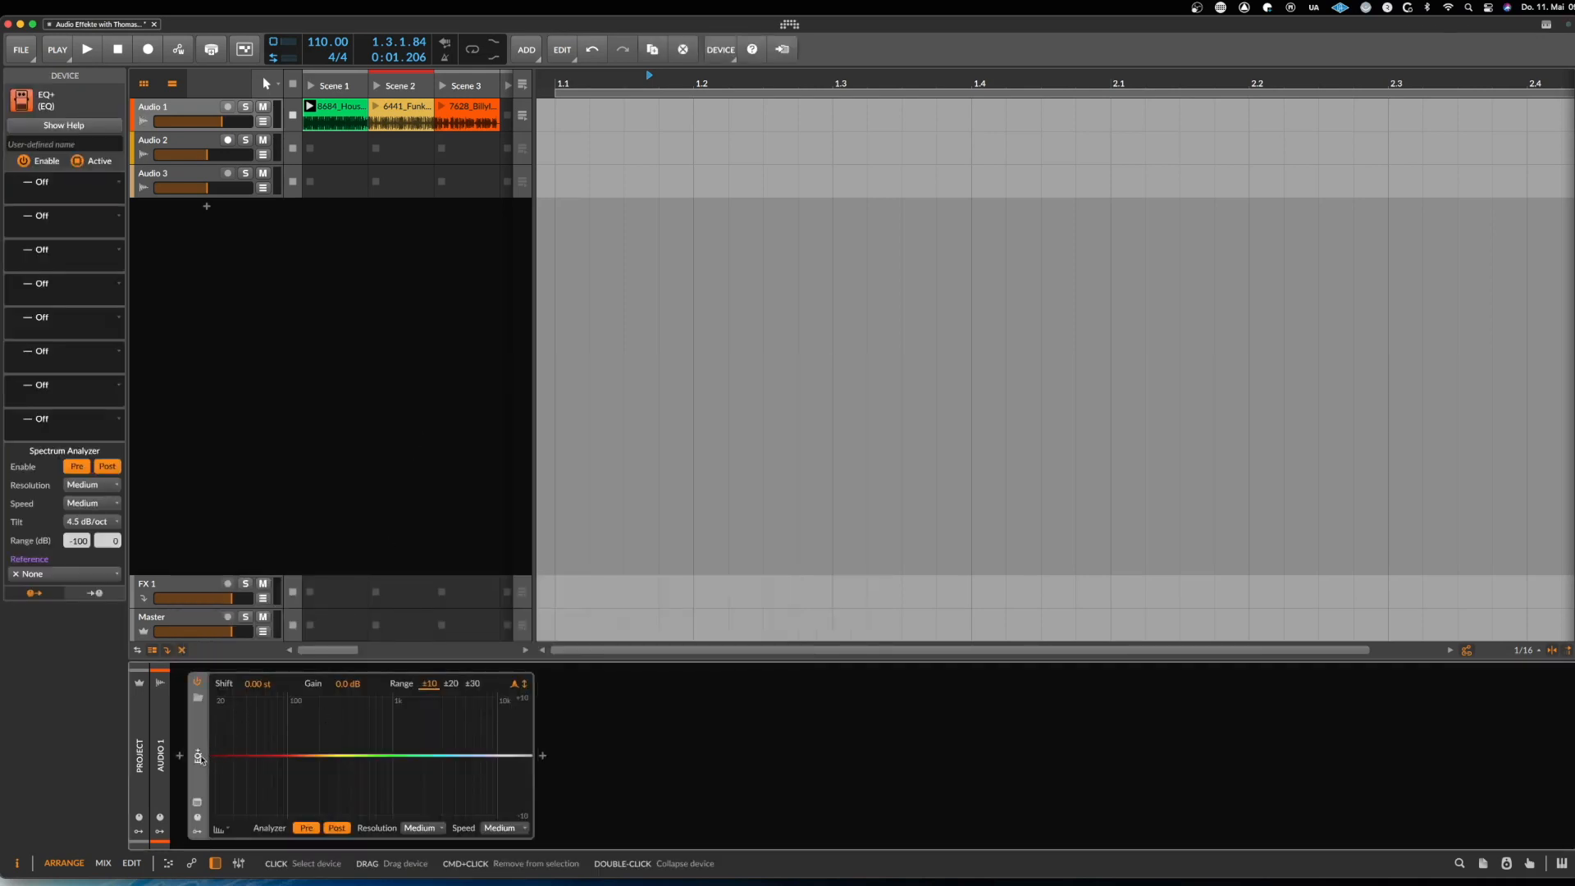
# View EQ+'s help page, close it, and show the expanded device view of EQ+
pyautogui.rightClick(199, 761)
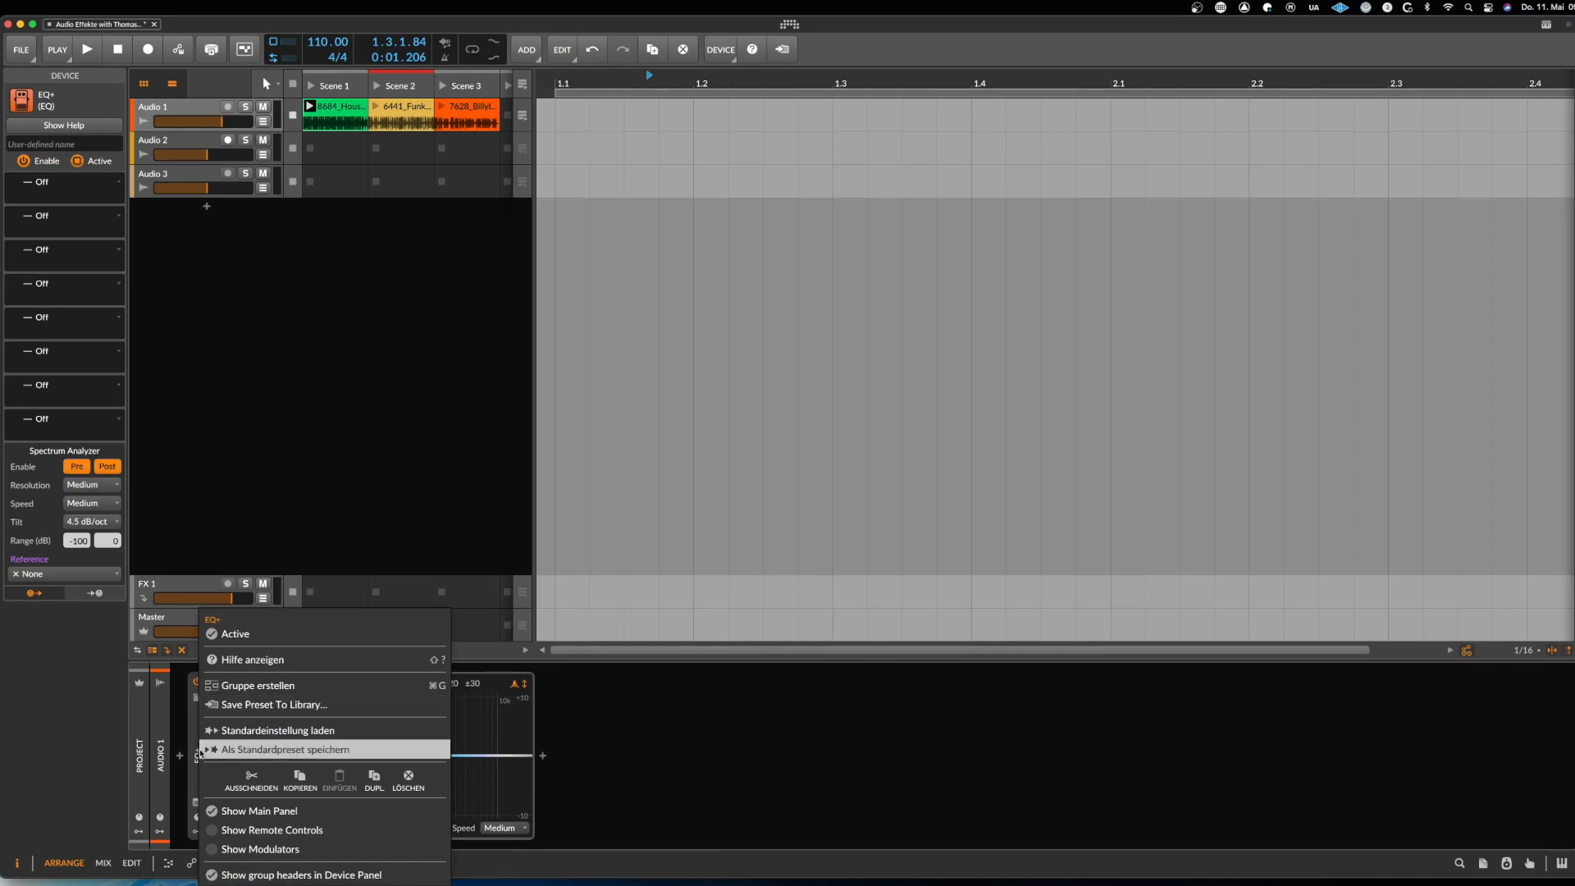
pyautogui.click(250, 659)
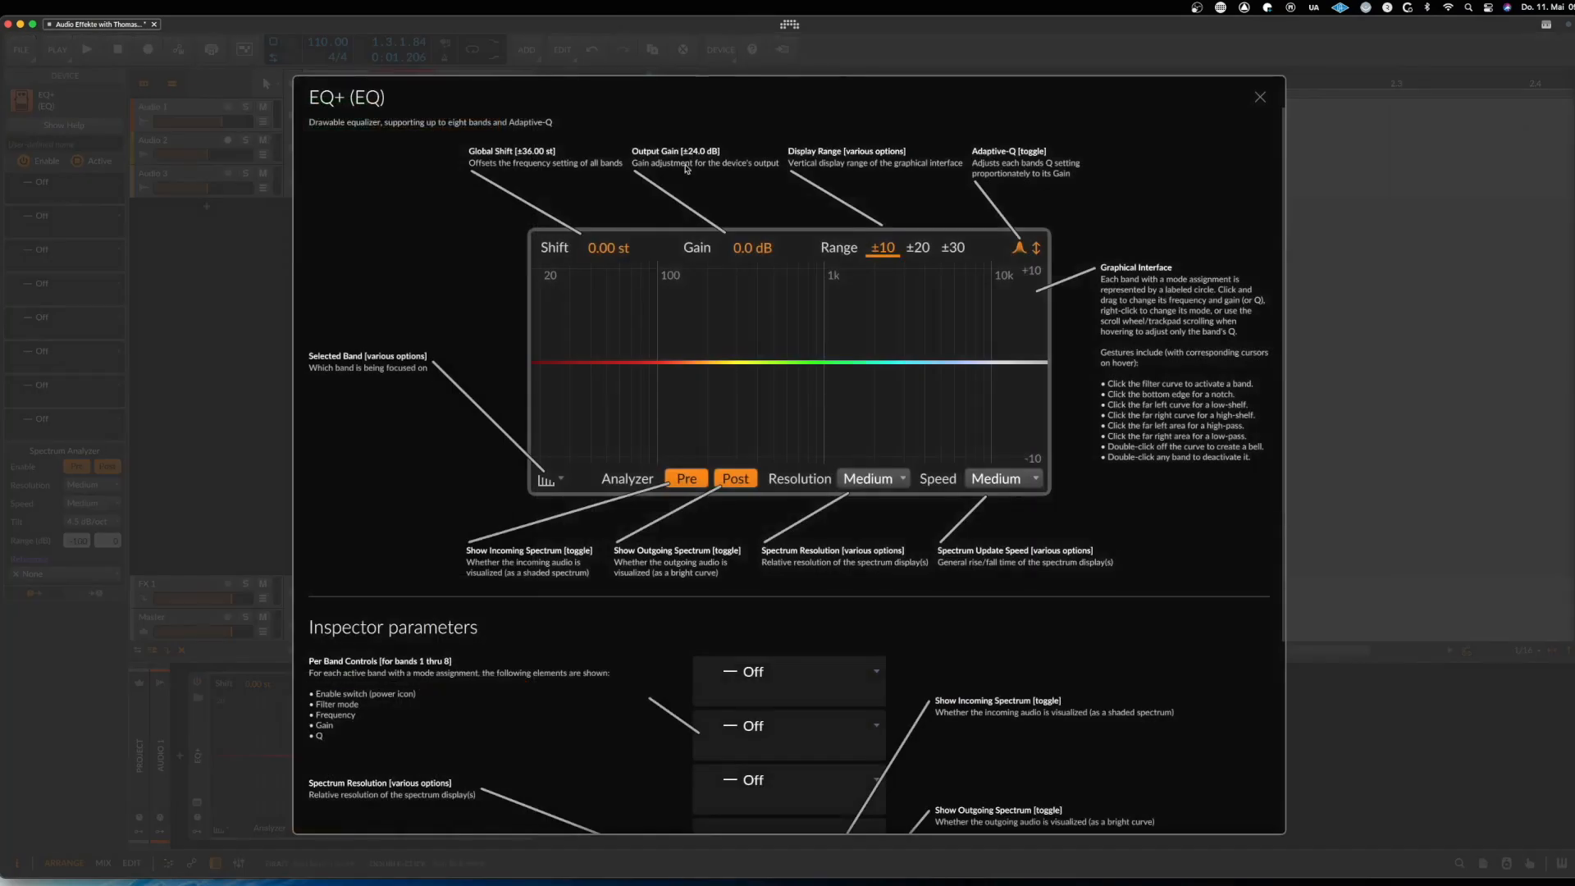
pyautogui.click(1260, 99)
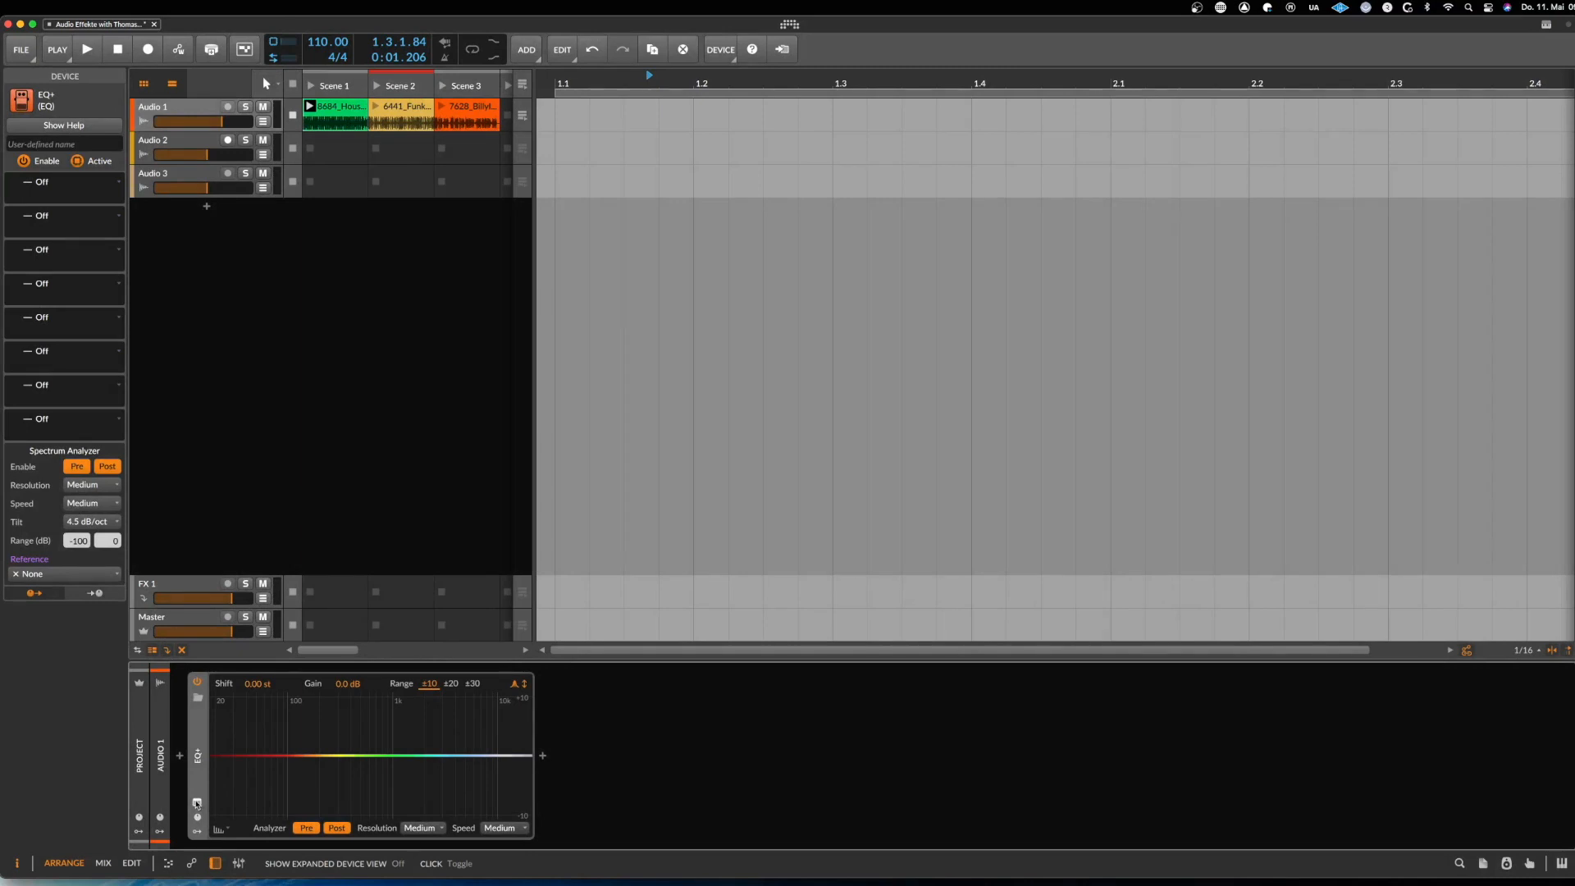
pyautogui.click(197, 802)
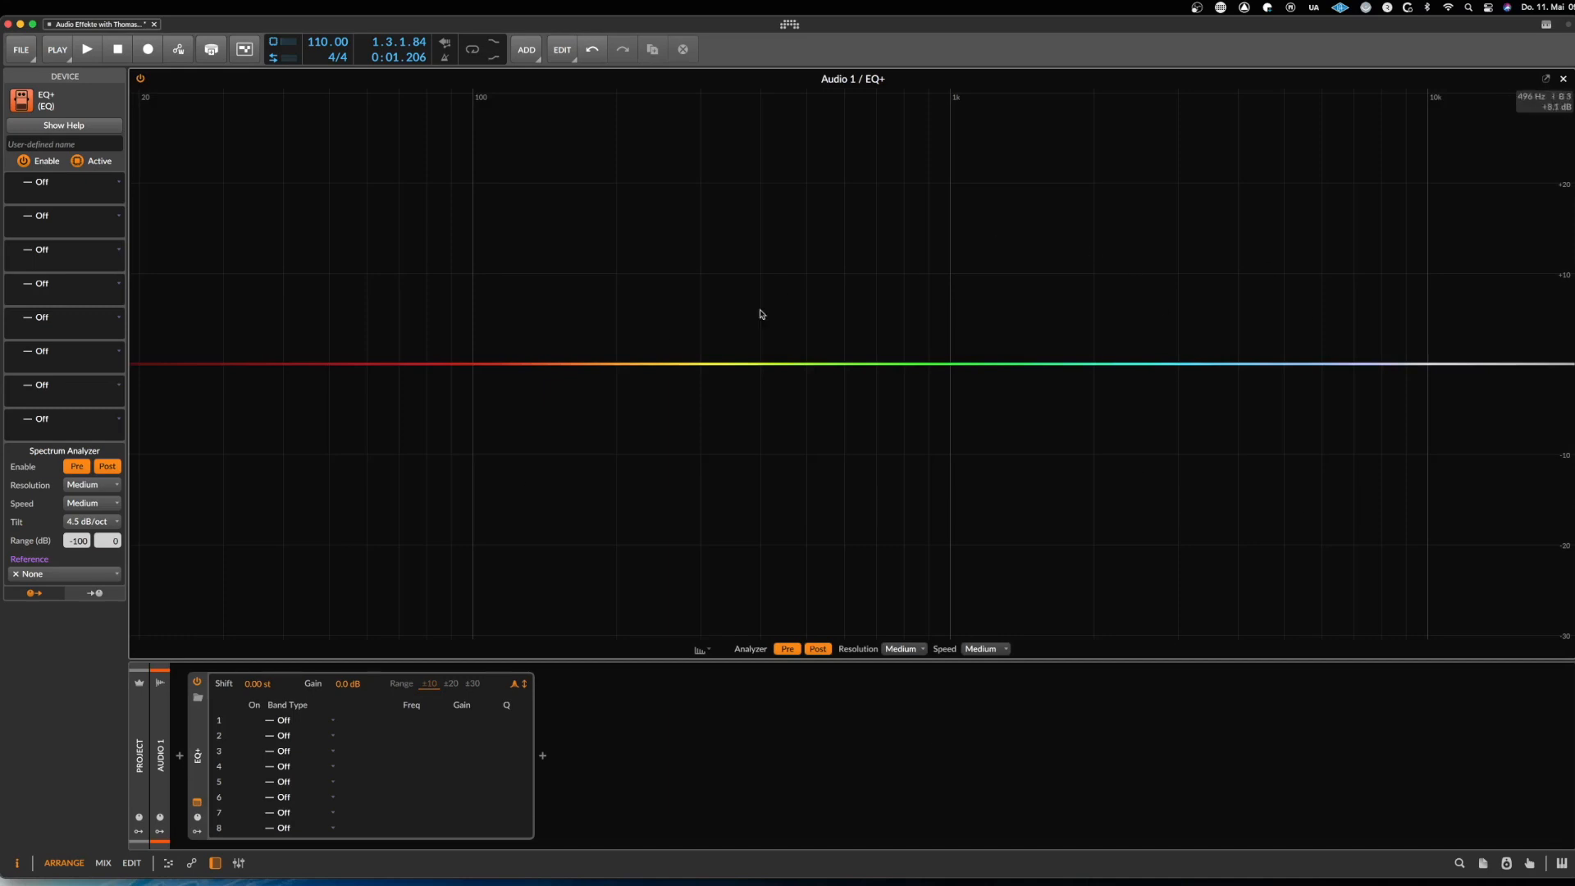
# Add a bell band to EQ+ at about 1.48 kHz, +18.5 dB and Q 0.89, preview it, and remove it
pyautogui.moveTo(875, 361); pyautogui.dragTo(1103, 198)
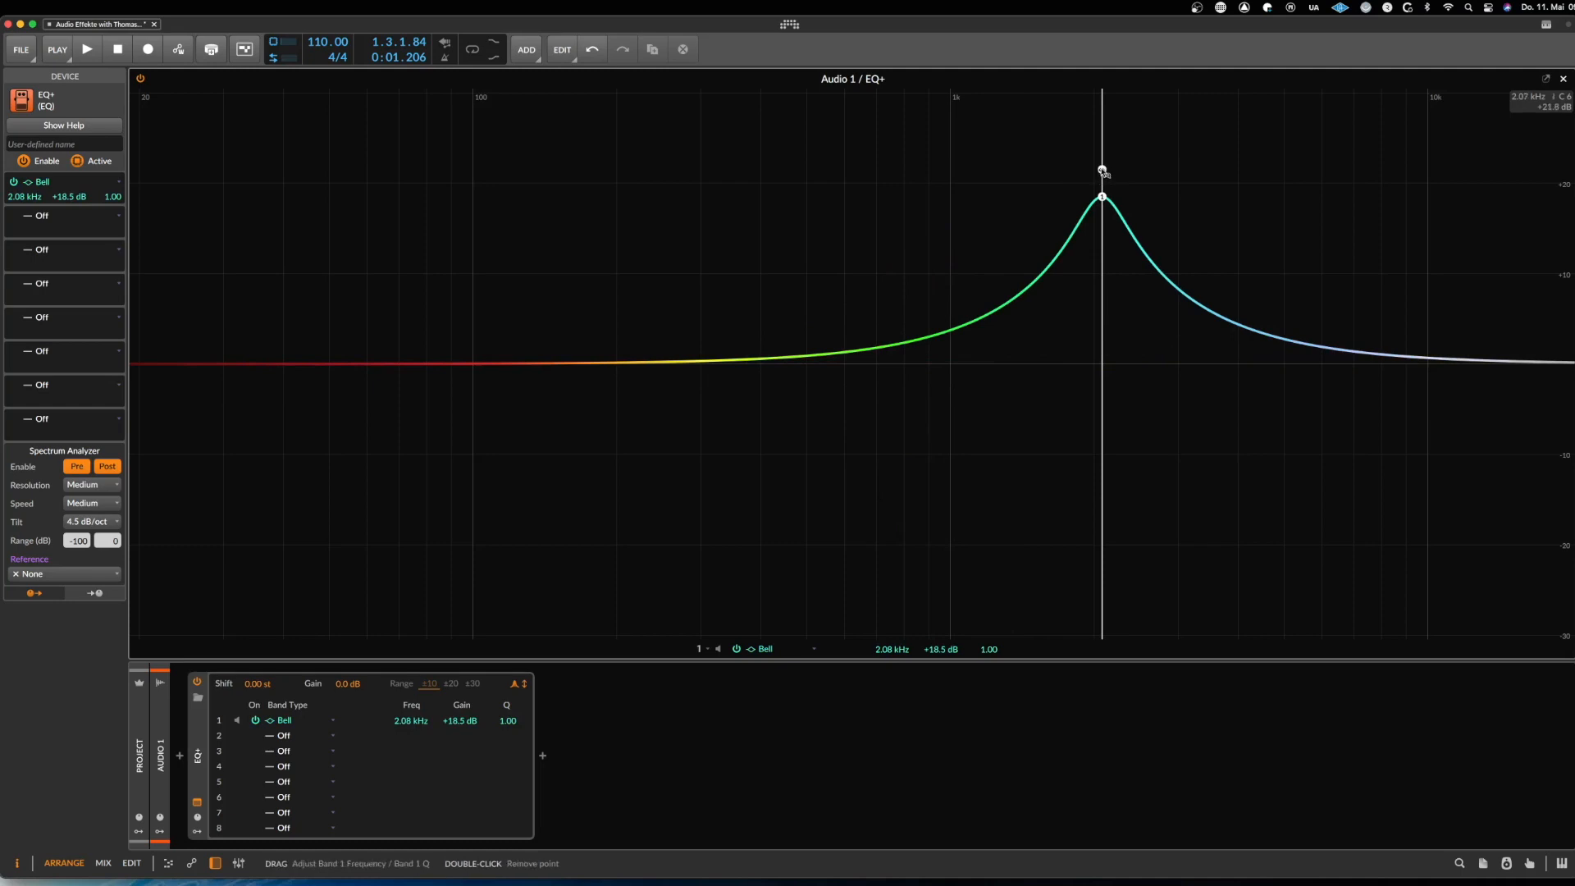
pyautogui.moveTo(1102, 170); pyautogui.dragTo(1034, 175)
pyautogui.press('space')
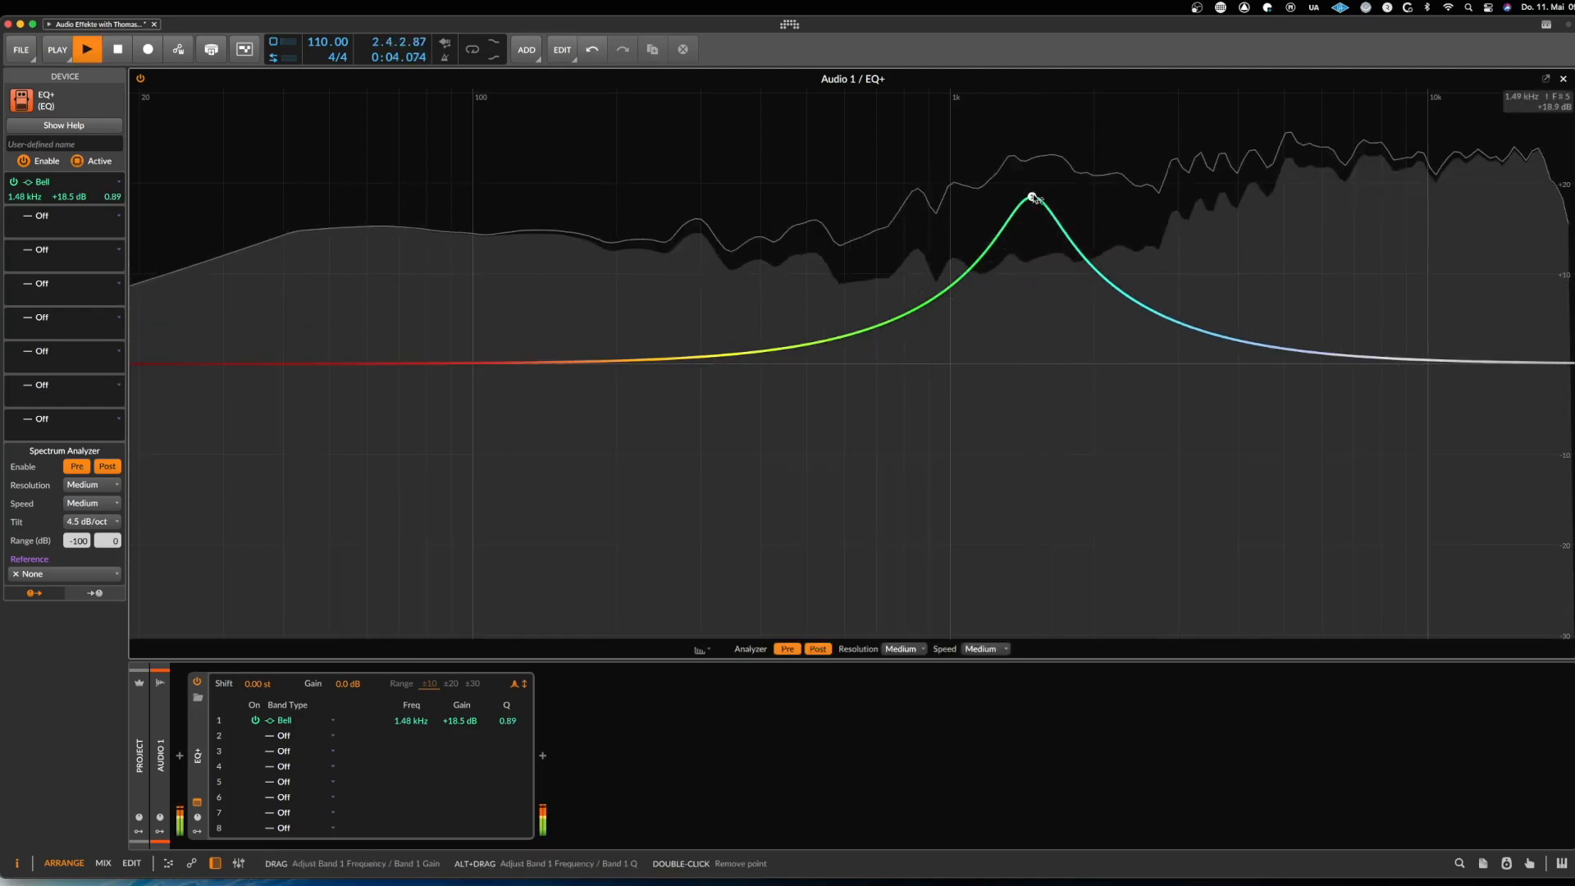
pyautogui.doubleClick(1034, 197)
pyautogui.press('space')
# Add a new bell band to EQ+ and shape it to about 1.99 kHz, +14.6 dB and Q 1.57
pyautogui.doubleClick(1073, 359)
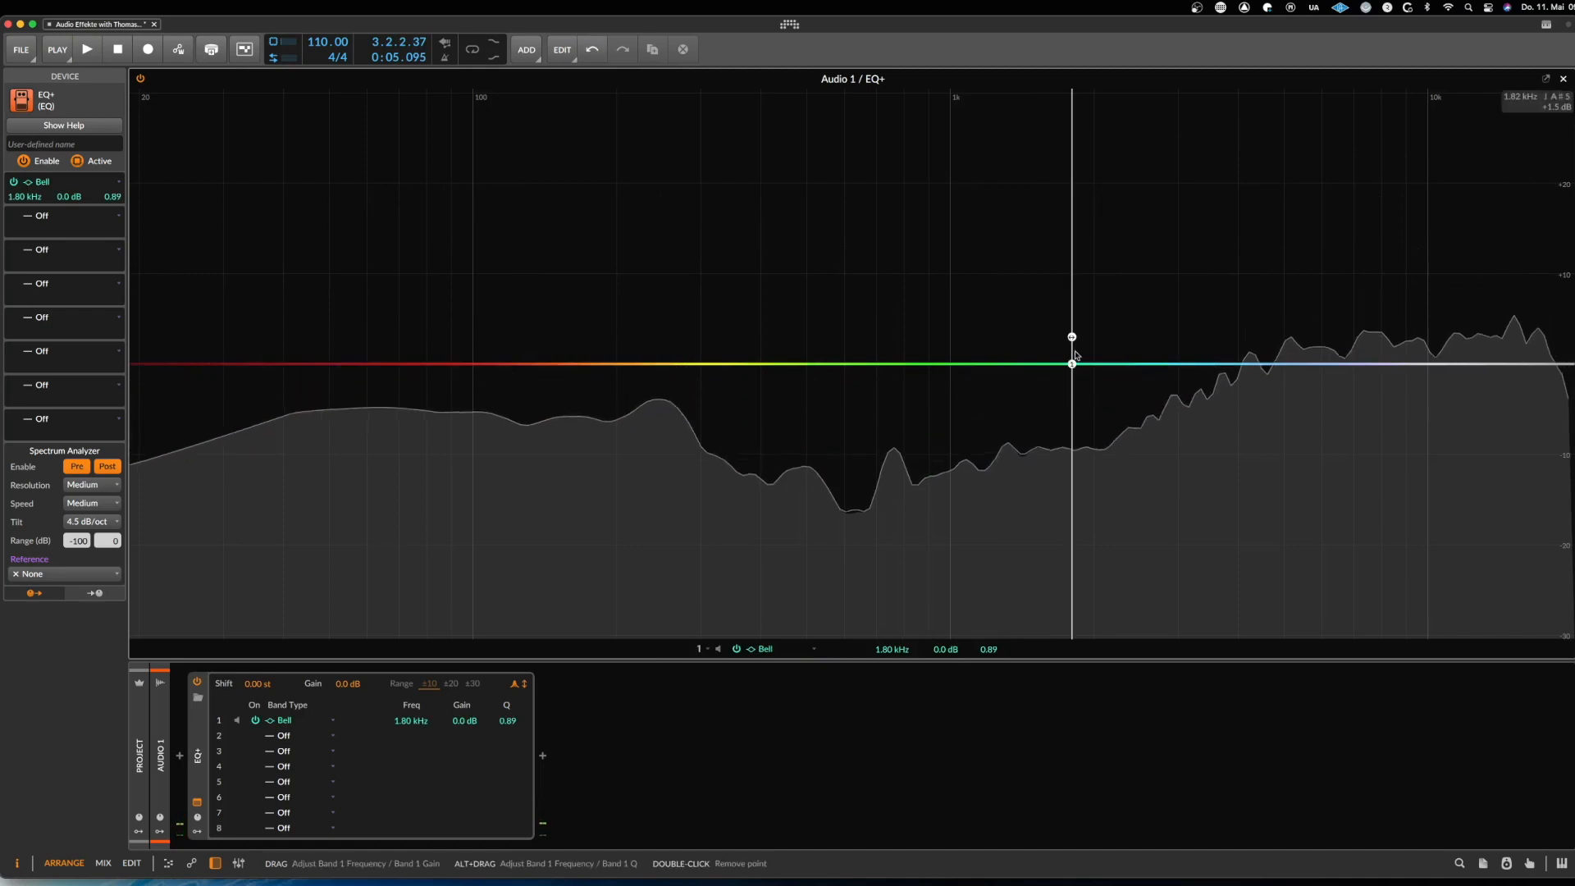
pyautogui.press('space')
pyautogui.moveTo(1072, 337); pyautogui.dragTo(1073, 302)
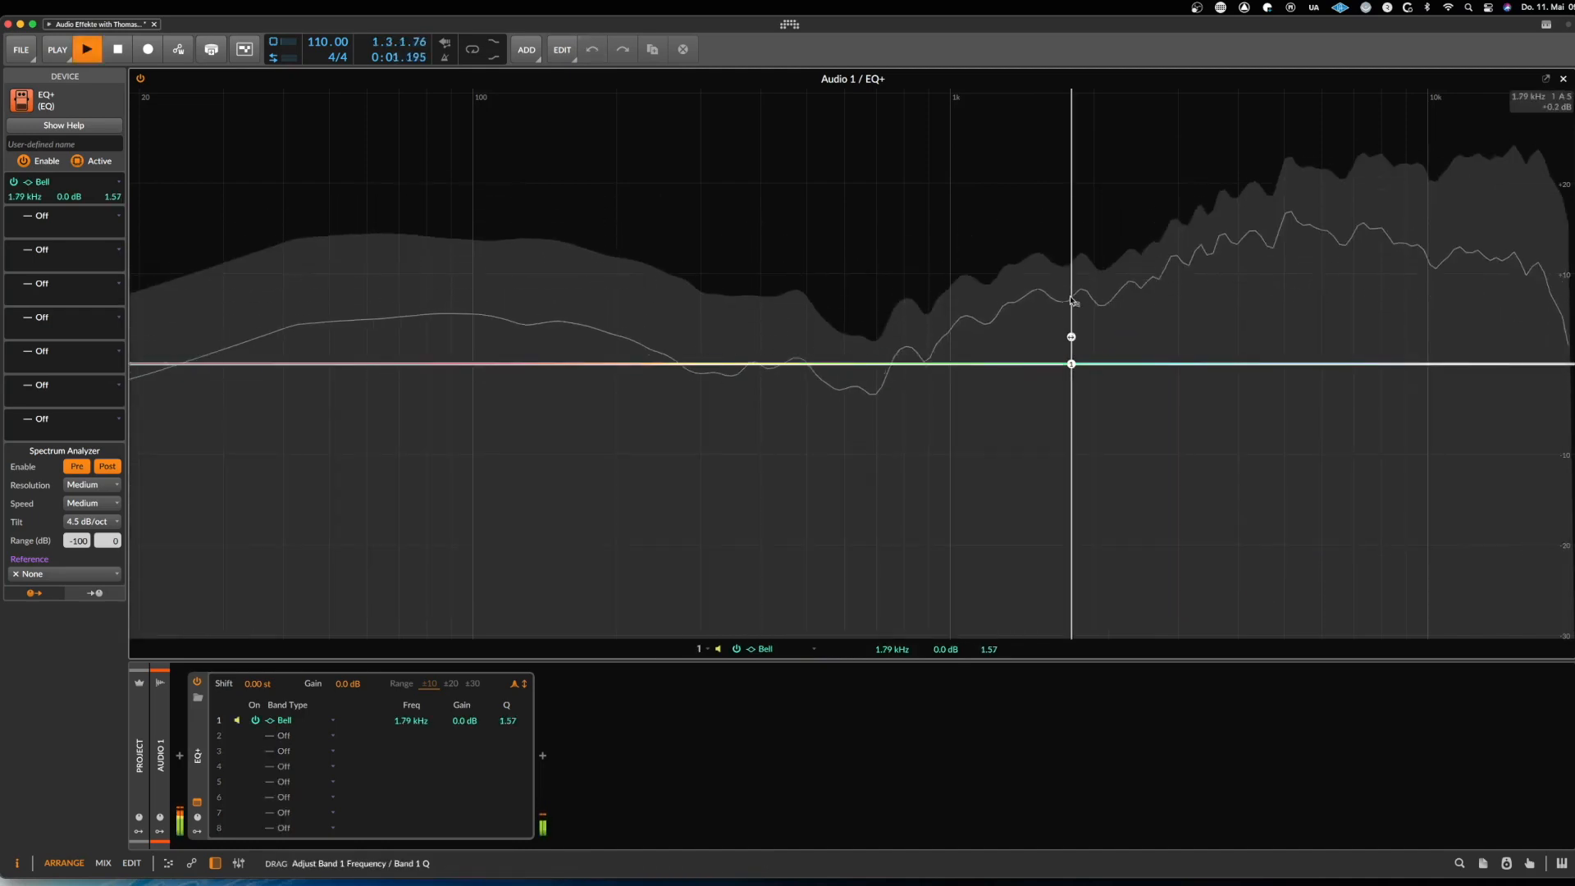
pyautogui.press('space')
pyautogui.moveTo(1071, 364); pyautogui.dragTo(1095, 233)
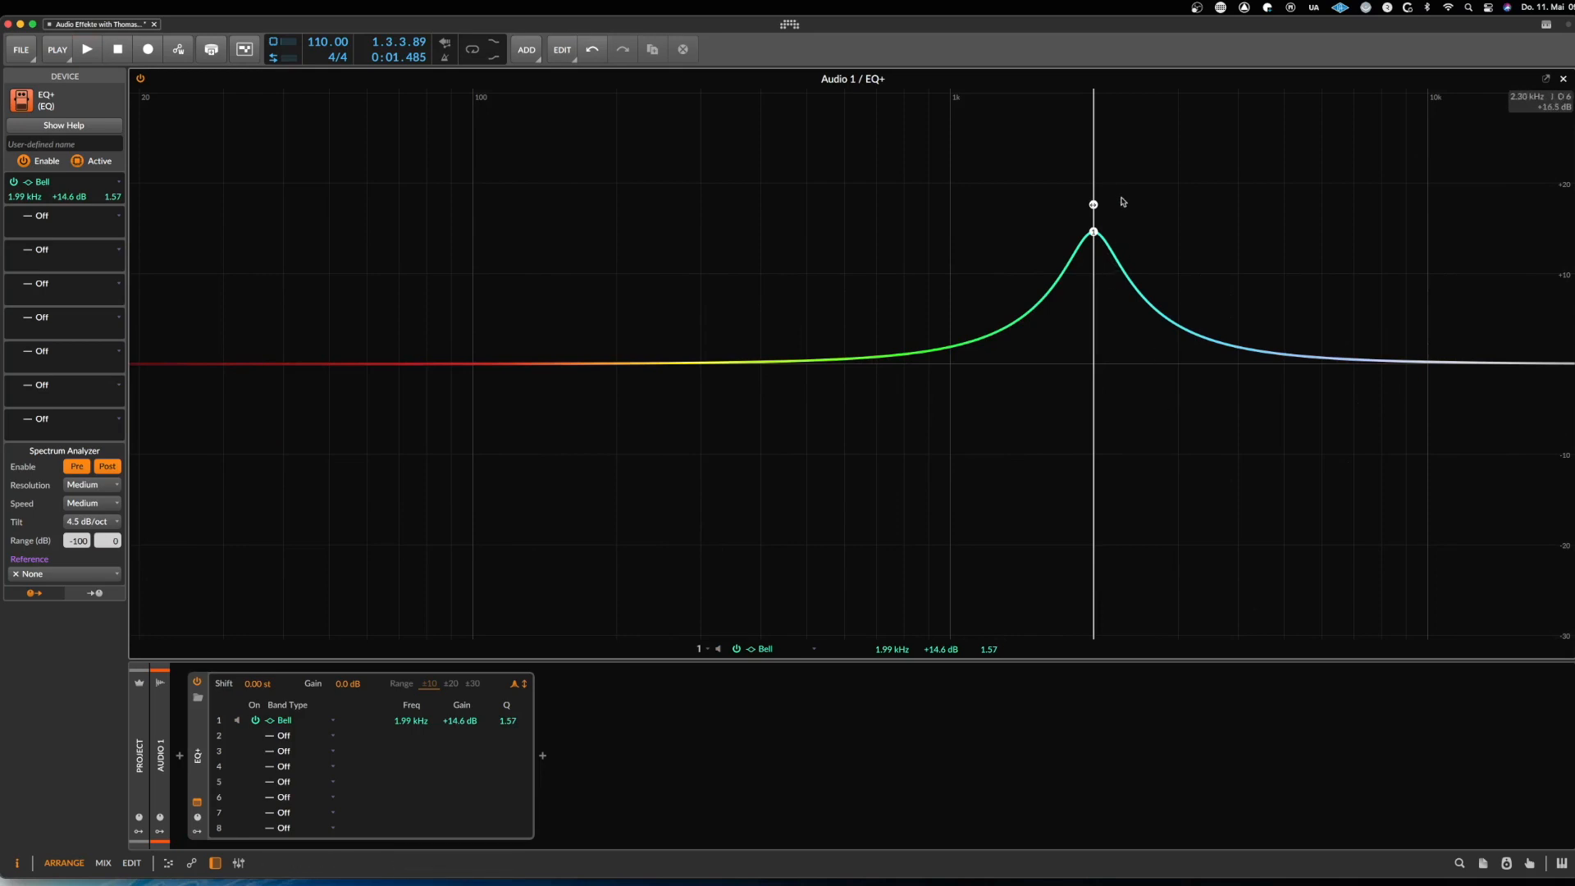
# Preview band 1 with a narrow Q and varying gain, settling it at about 2.44 kHz, +9.3 dB and Q 1.77
pyautogui.press('space')
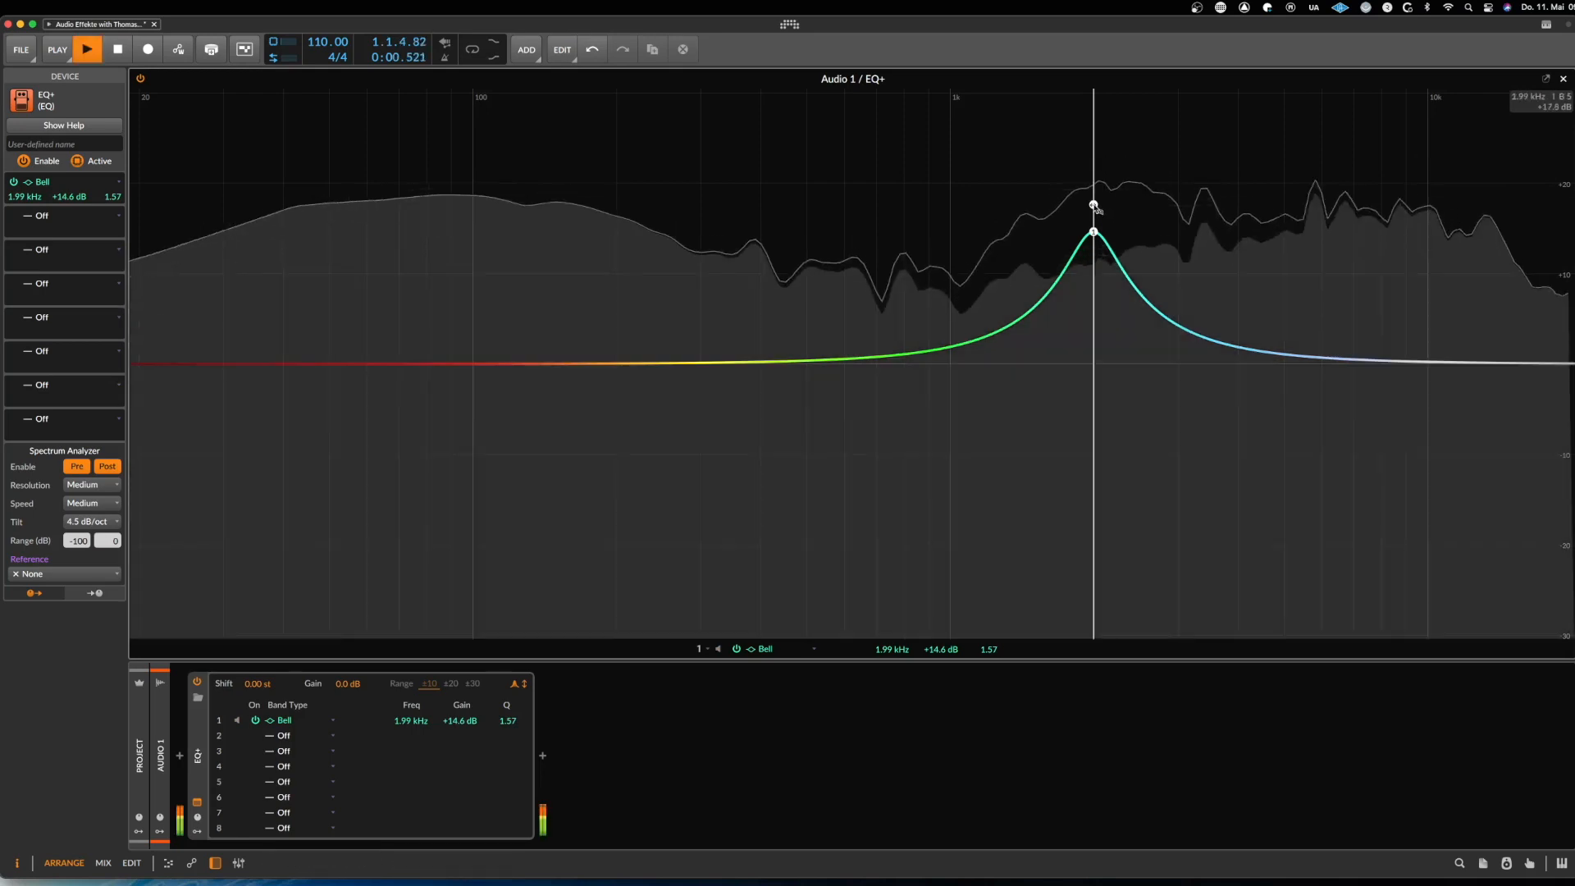
pyautogui.moveTo(1093, 204); pyautogui.dragTo(1117, 73)
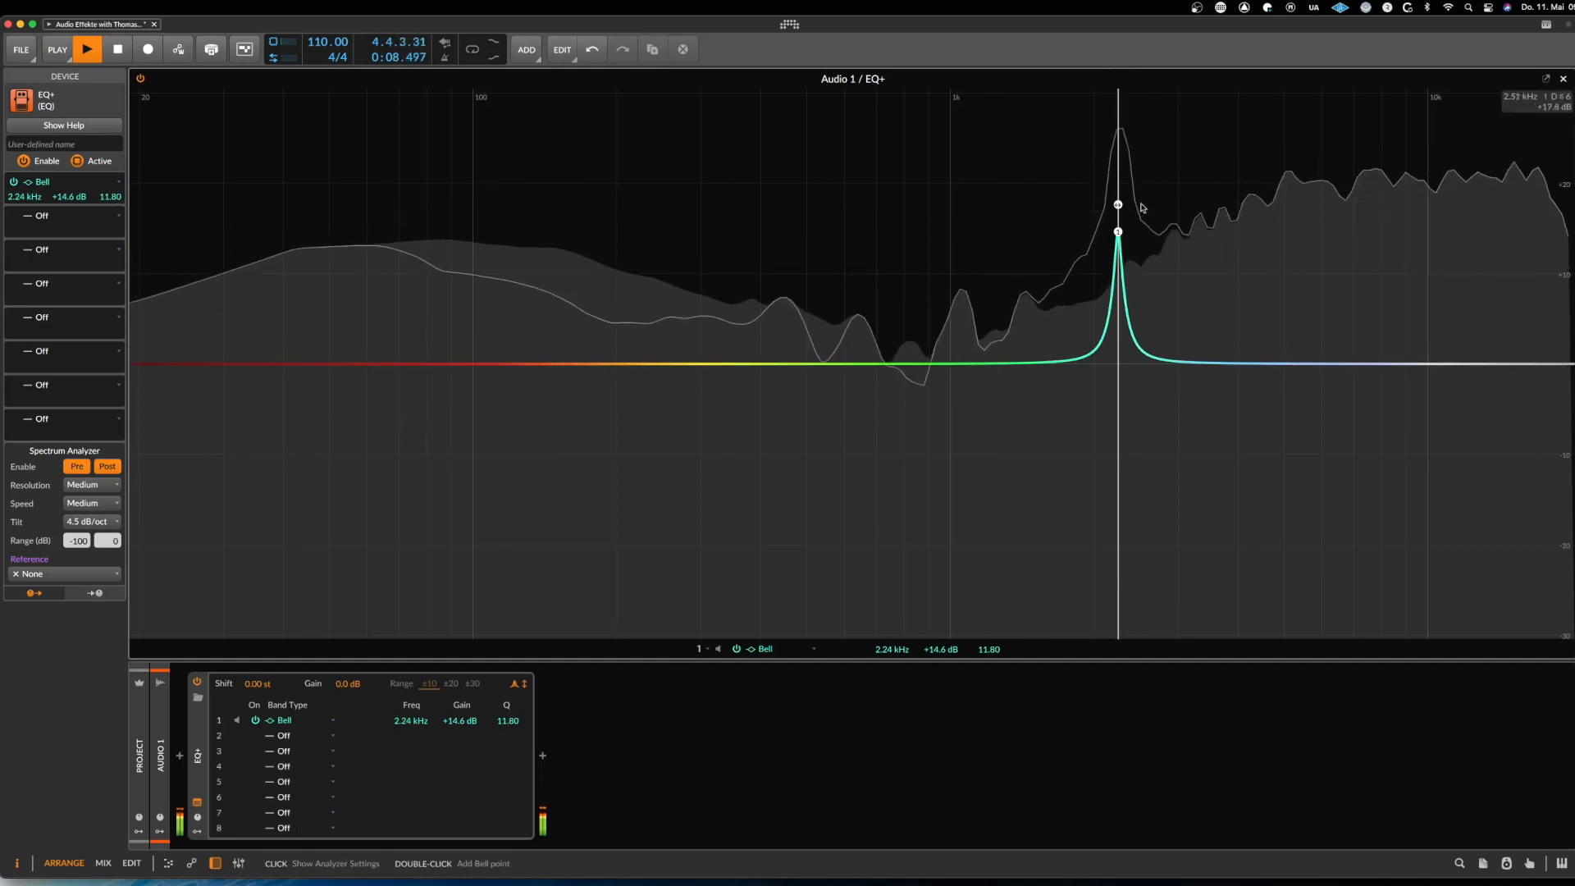
pyautogui.moveTo(1118, 231); pyautogui.dragTo(1118, 411)
pyautogui.press('space')
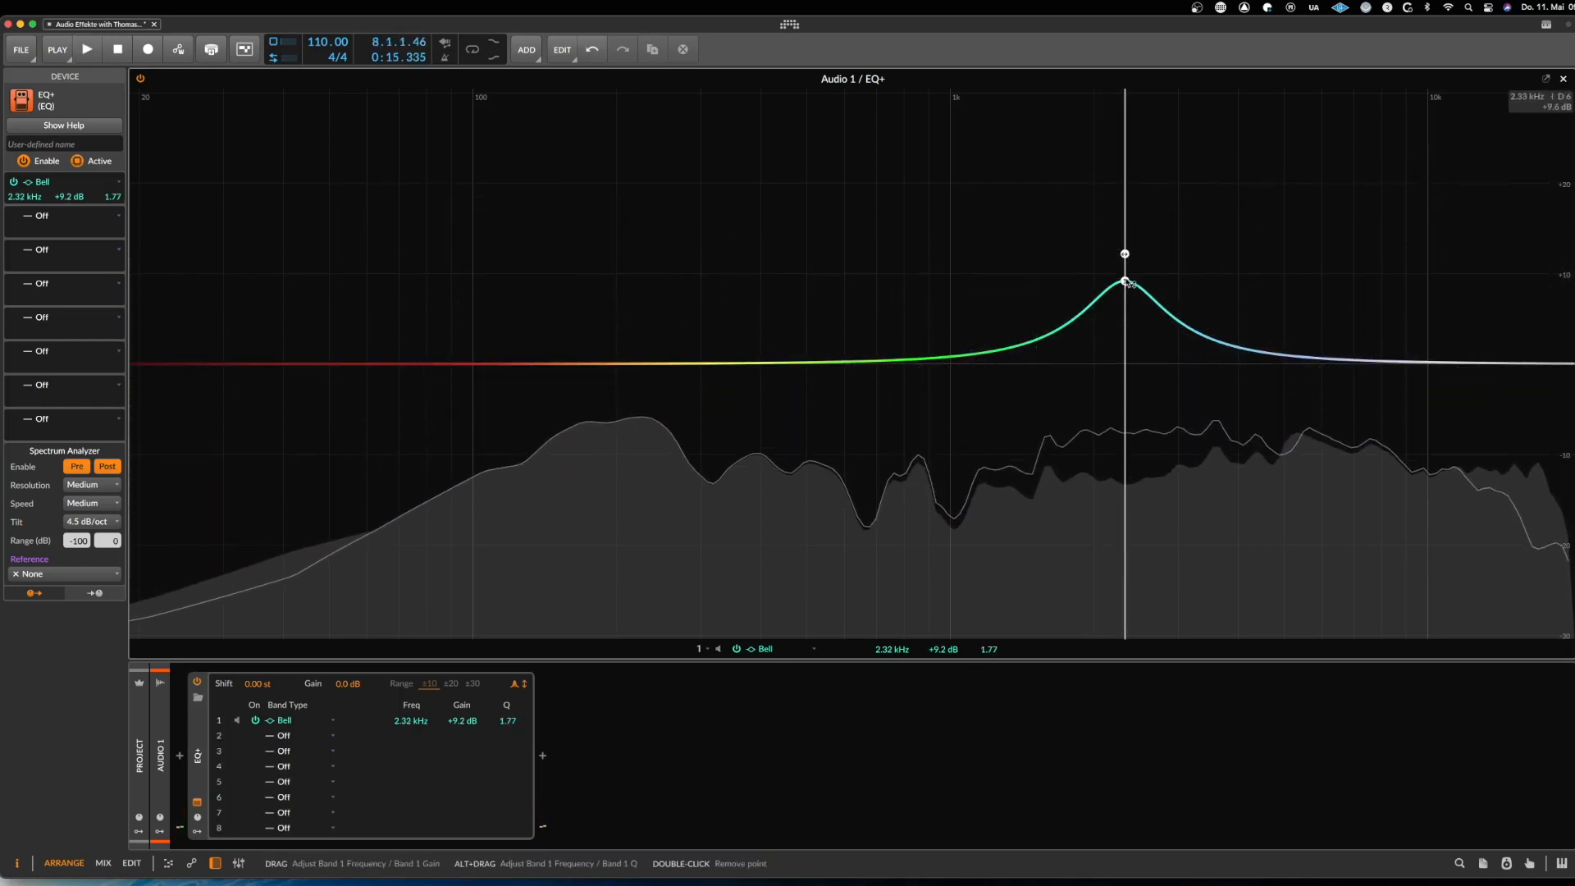
pyautogui.moveTo(1125, 280); pyautogui.dragTo(1135, 282)
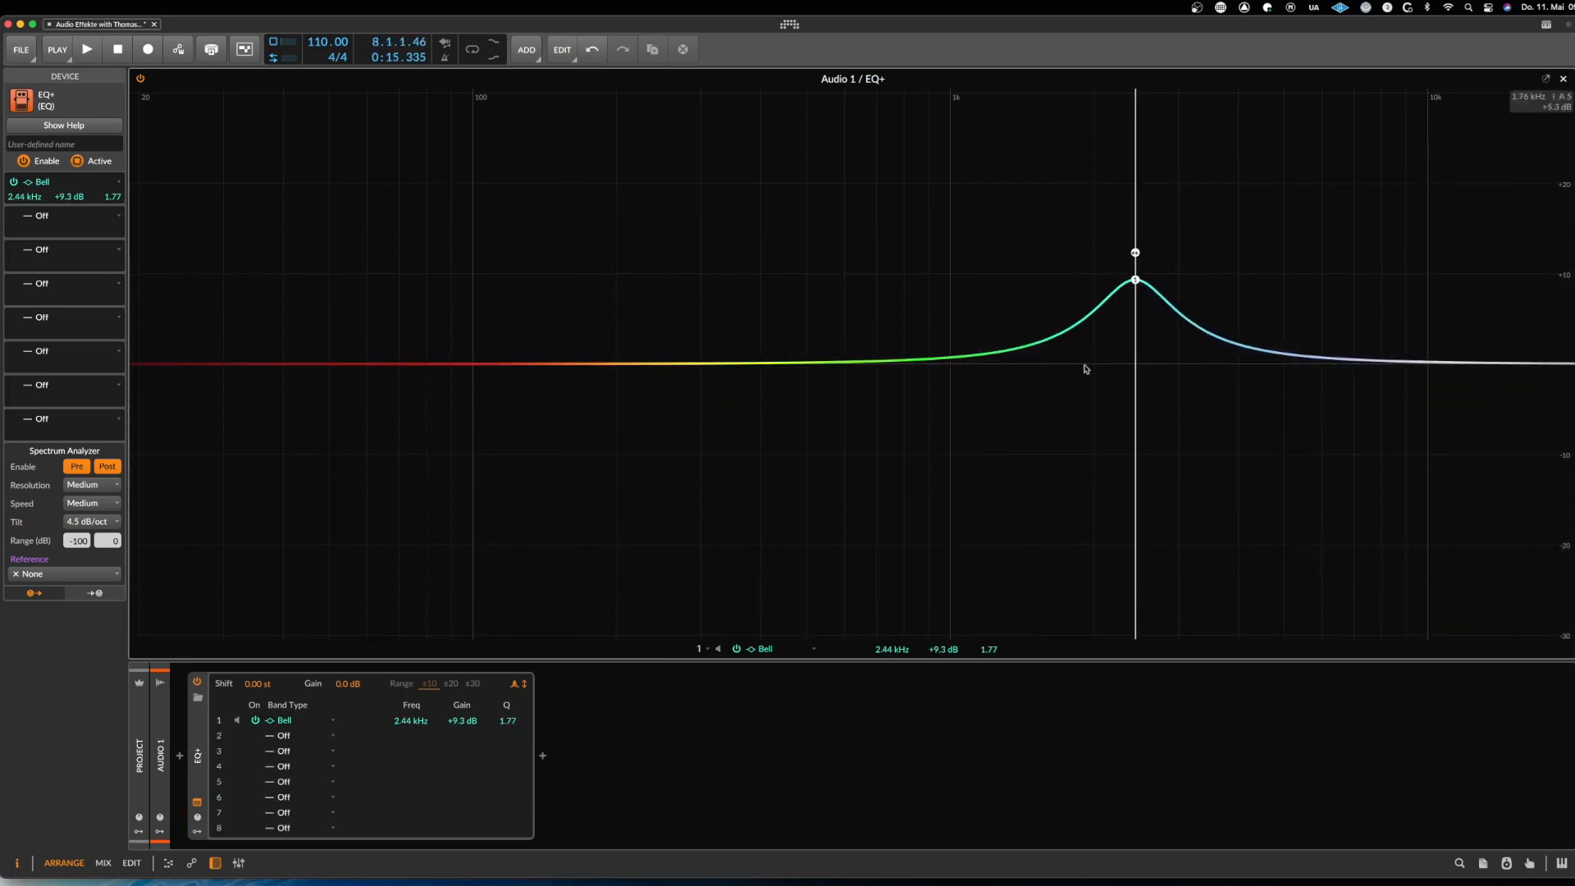
# Add bell bands at about 449 Hz with +11.9 dB, 893 Hz with −0.1 dB, and 915 Hz with −21.3 dB
pyautogui.doubleClick(762, 366)
pyautogui.moveTo(765, 363); pyautogui.dragTo(785, 257)
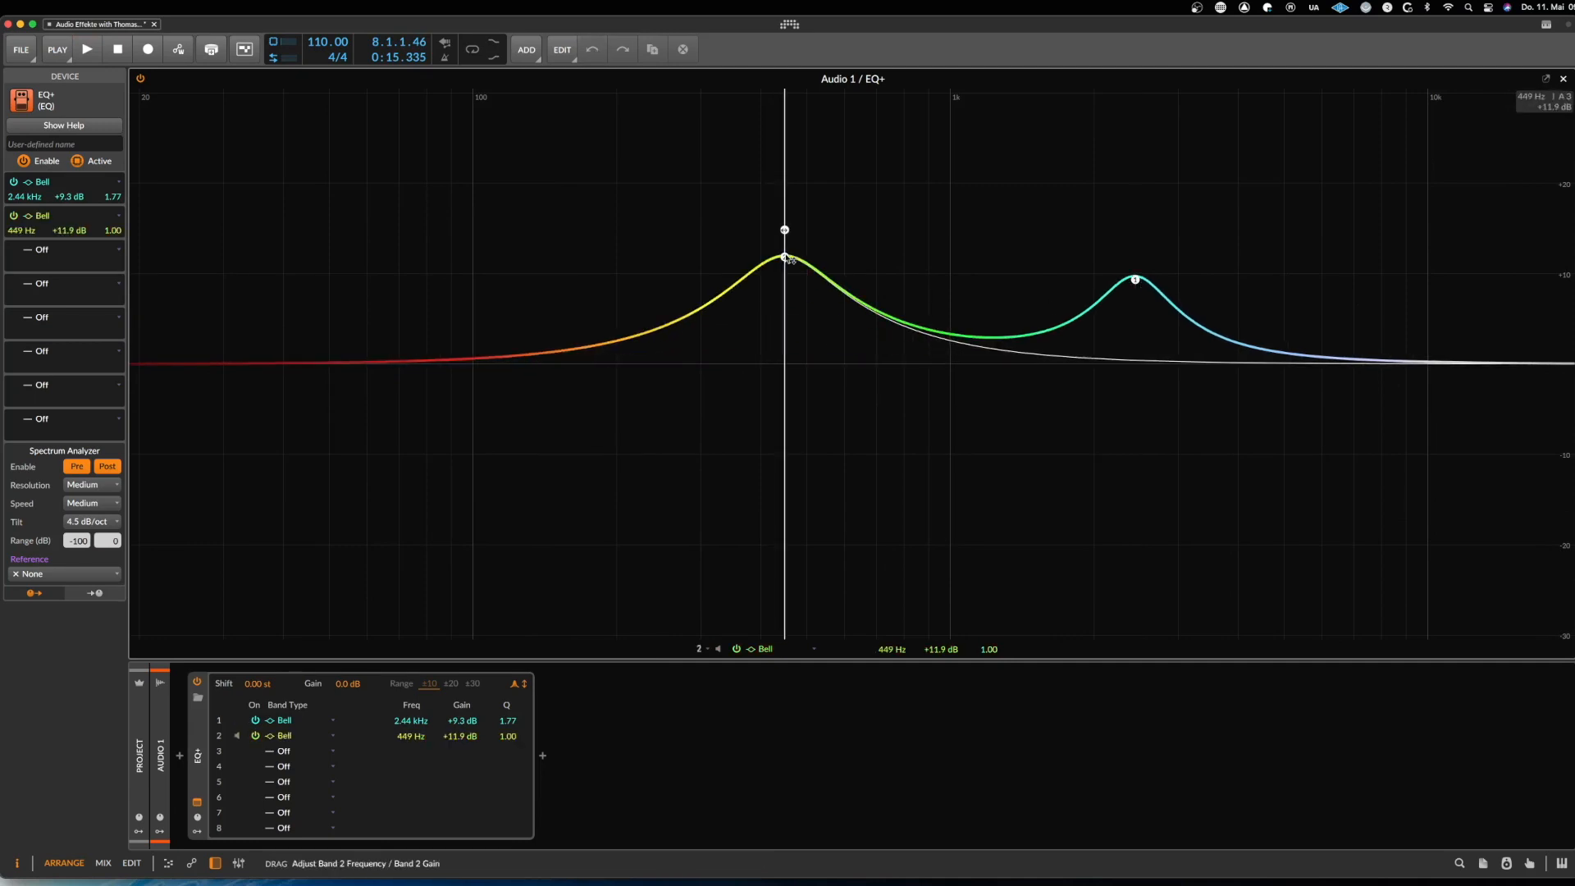
pyautogui.click(927, 336)
pyautogui.moveTo(927, 336); pyautogui.dragTo(932, 531)
# Add bell bands at about 224 Hz with −10.5 dB and 3.88 kHz with −14.7 dB and Q 2.63, and preview the curve
pyautogui.doubleClick(639, 340)
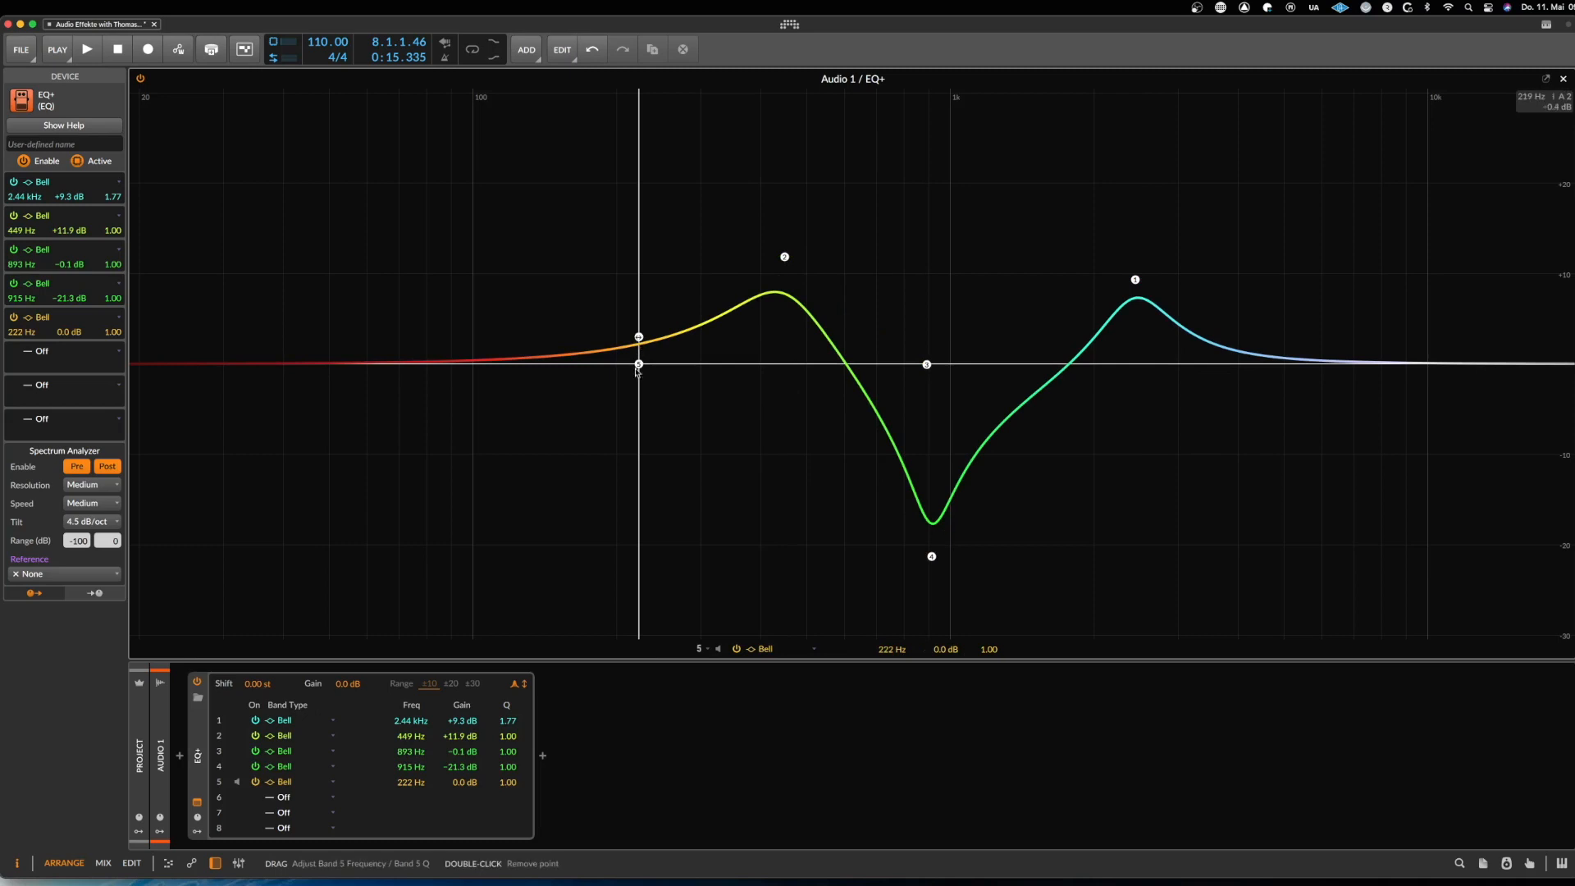
pyautogui.moveTo(638, 366); pyautogui.dragTo(641, 459)
pyautogui.press('space')
pyautogui.doubleClick(1295, 364)
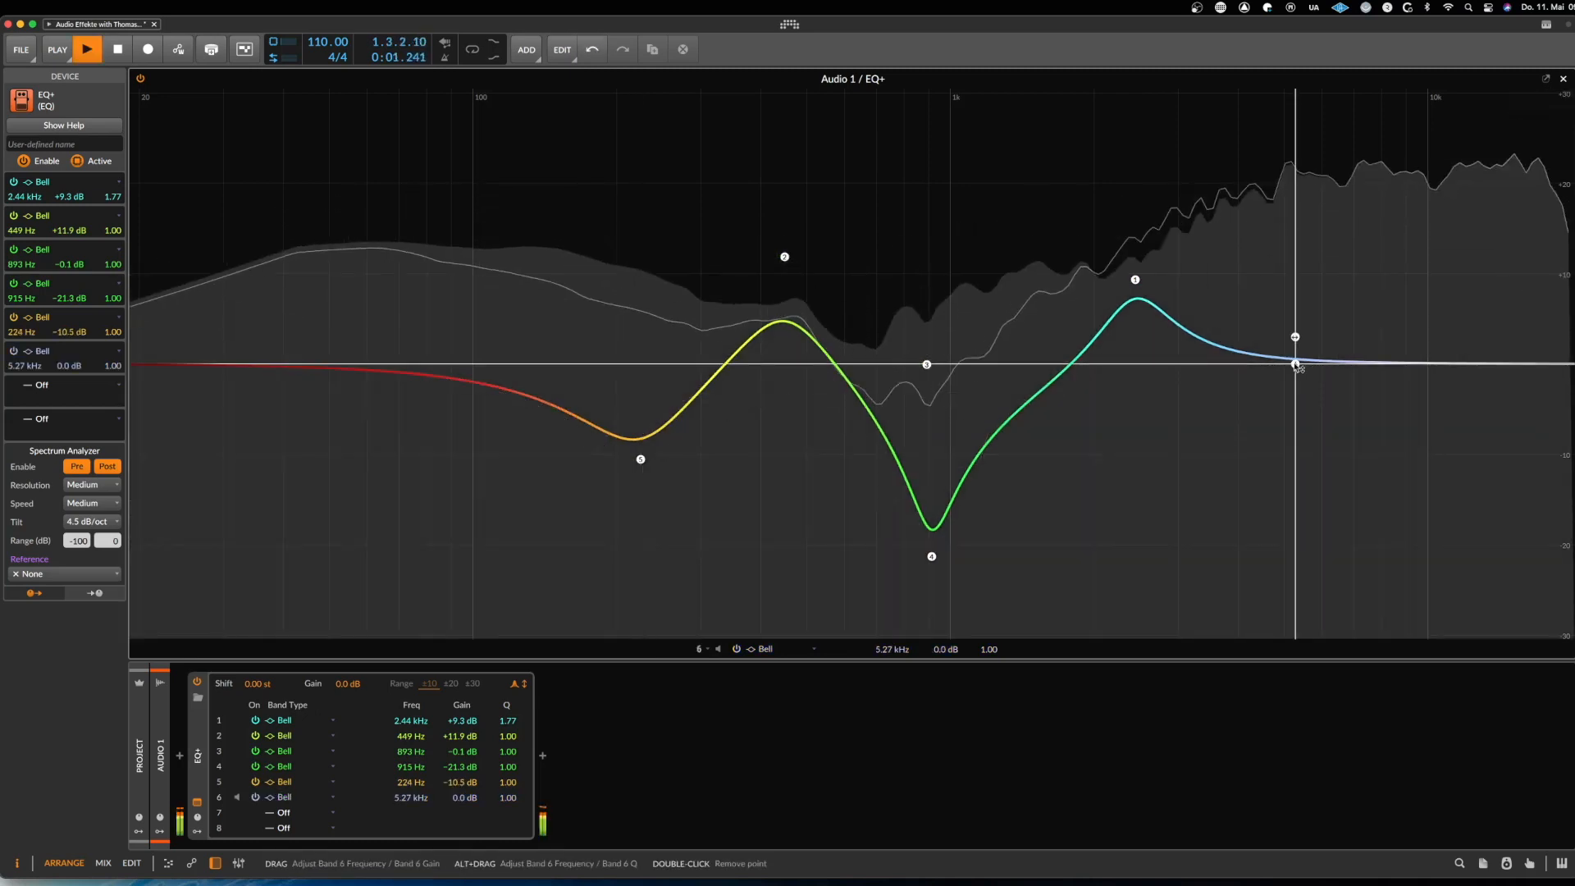
pyautogui.moveTo(1295, 364); pyautogui.dragTo(1219, 393)
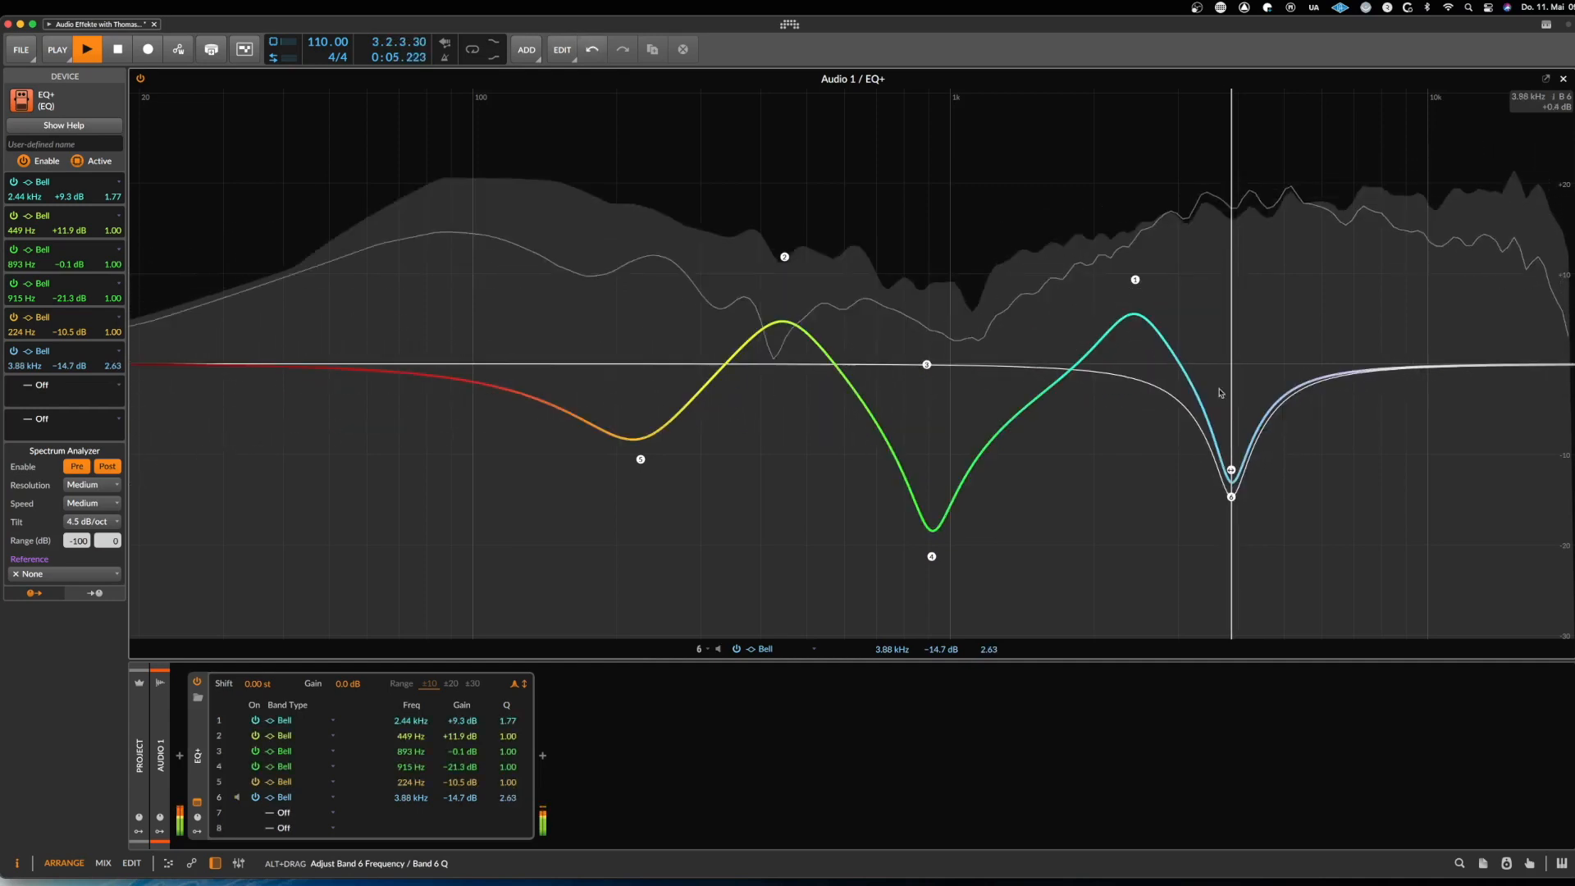
pyautogui.press('space')
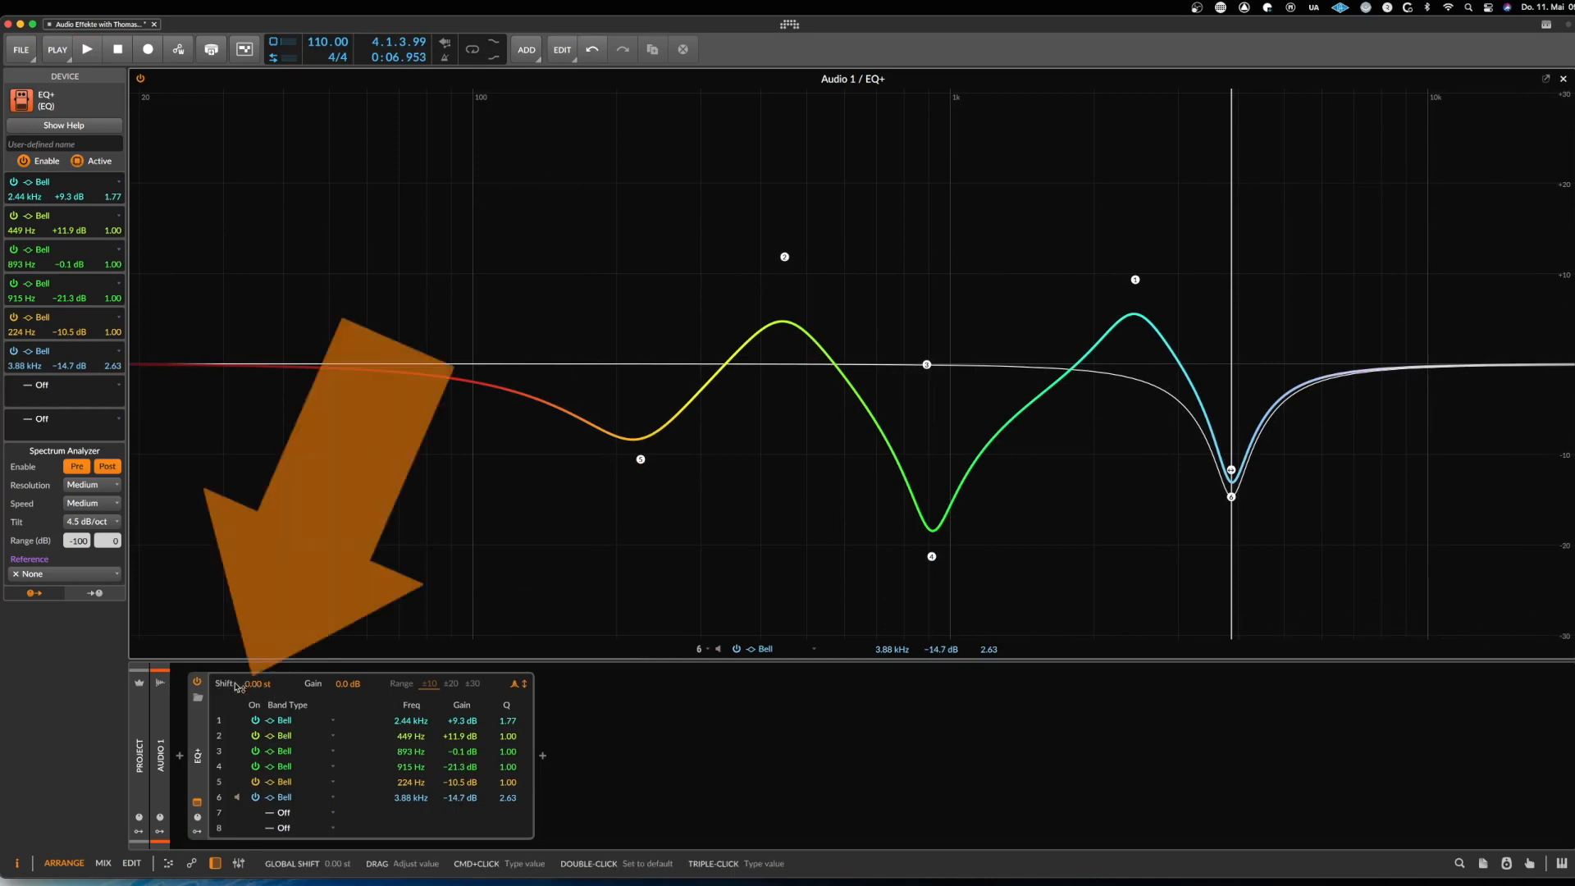
# Preview EQ+ while sweeping the global shift of all bands, and reset the shift to 0.00 st
pyautogui.press('space')
pyautogui.moveTo(263, 685)
pyautogui.mouseDown()
pyautogui.moveTo(263, 627)
pyautogui.moveTo(263, 779)
pyautogui.moveTo(263, 632)
pyautogui.moveTo(263, 764)
pyautogui.moveTo(260, 687)
pyautogui.mouseUp()
pyautogui.press('space')
pyautogui.doubleClick(260, 688)
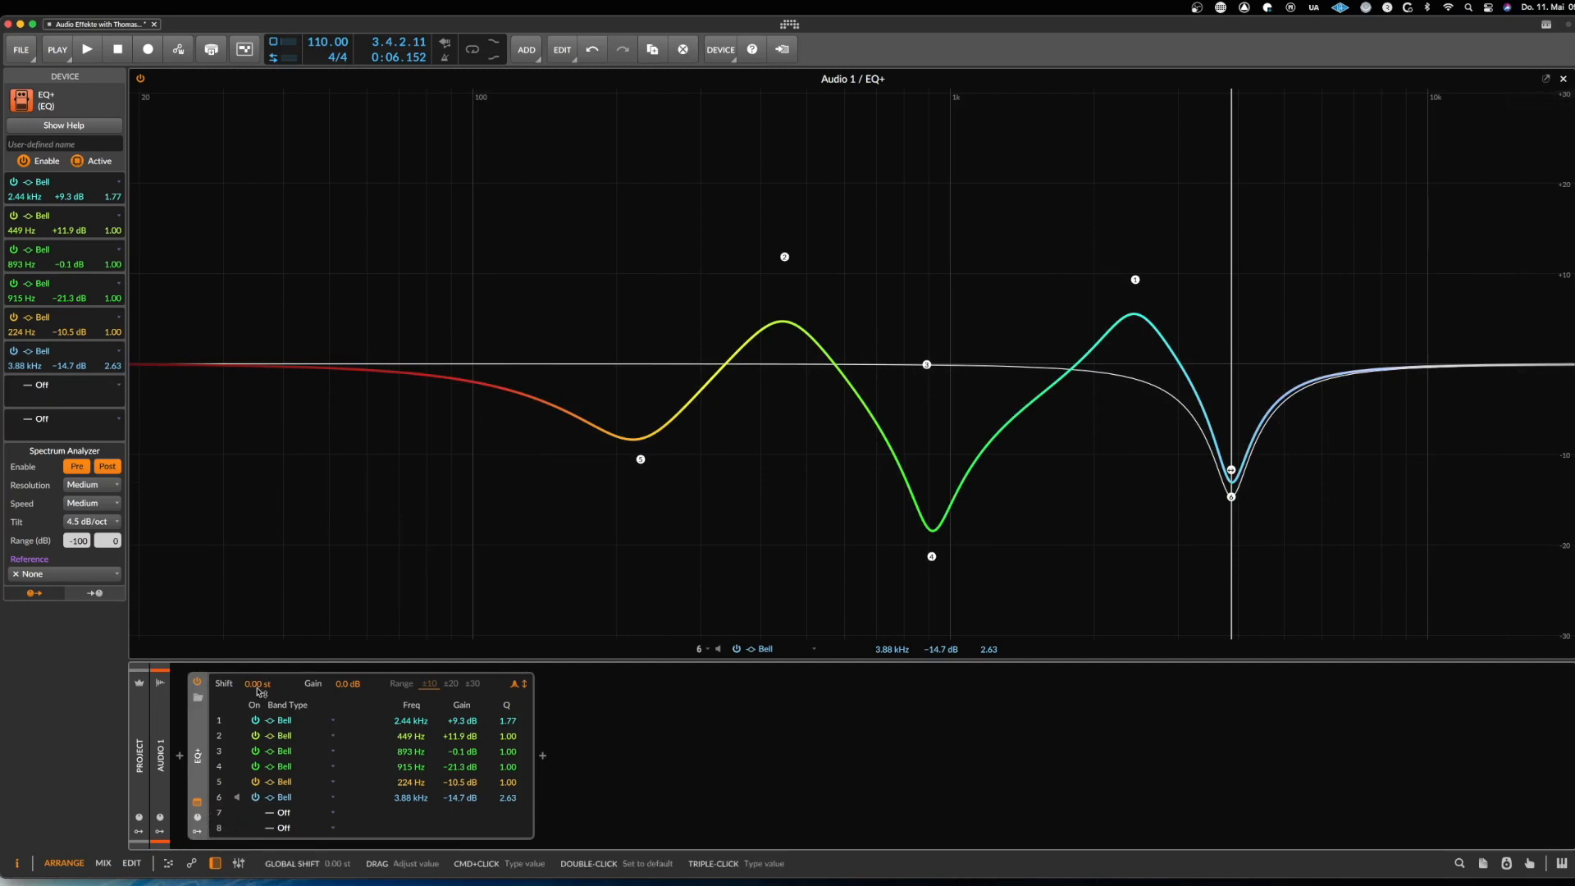
# Show the empty modulator slots of EQ+
pyautogui.click(197, 833)
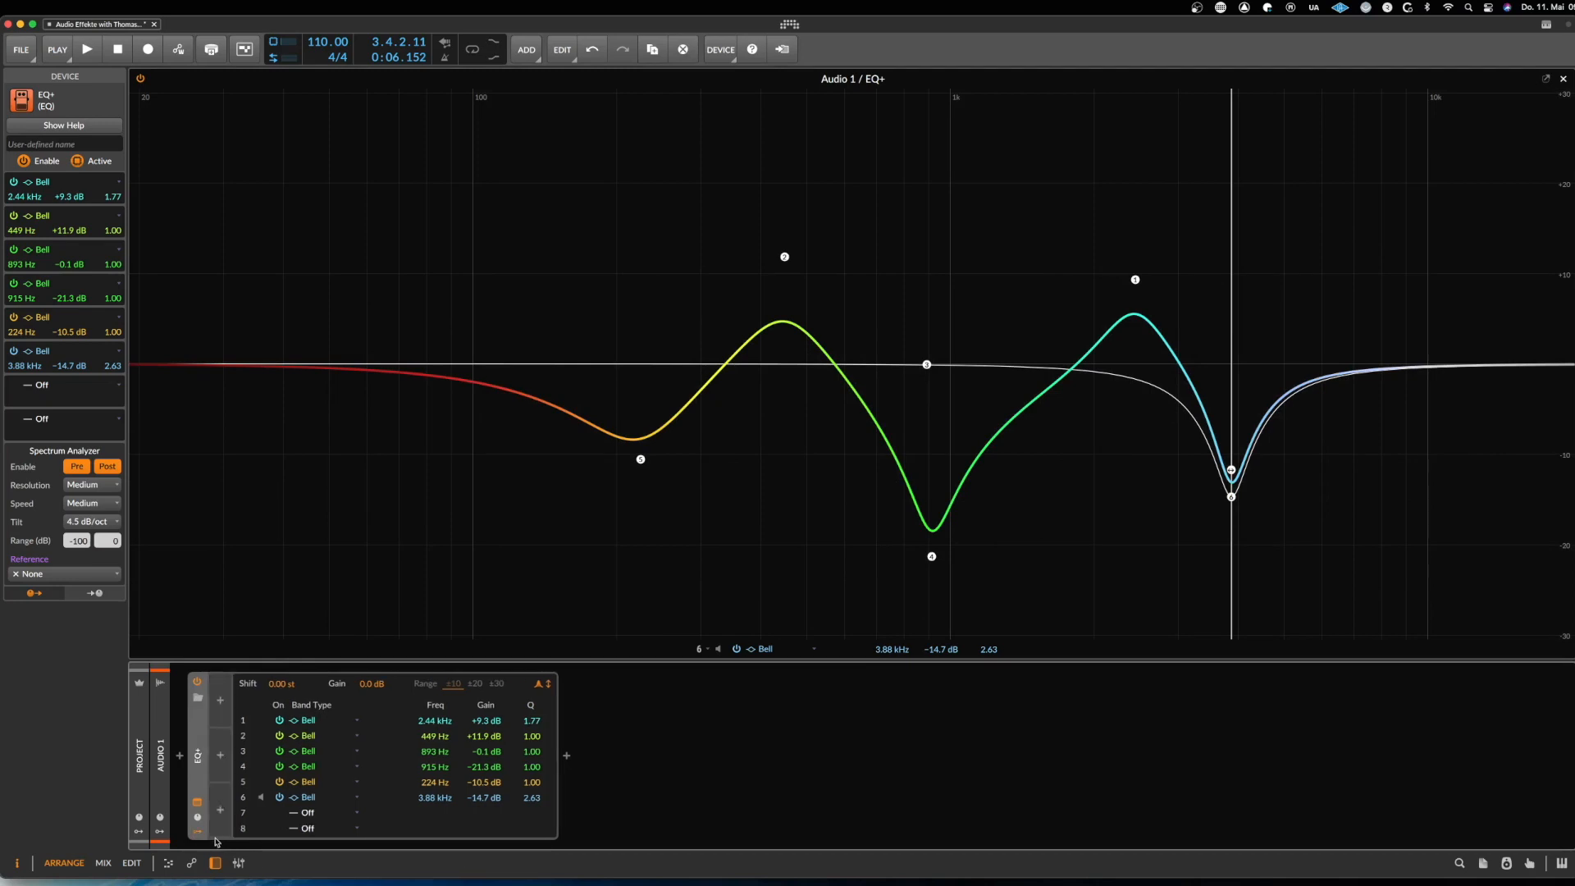
pyautogui.click(198, 833)
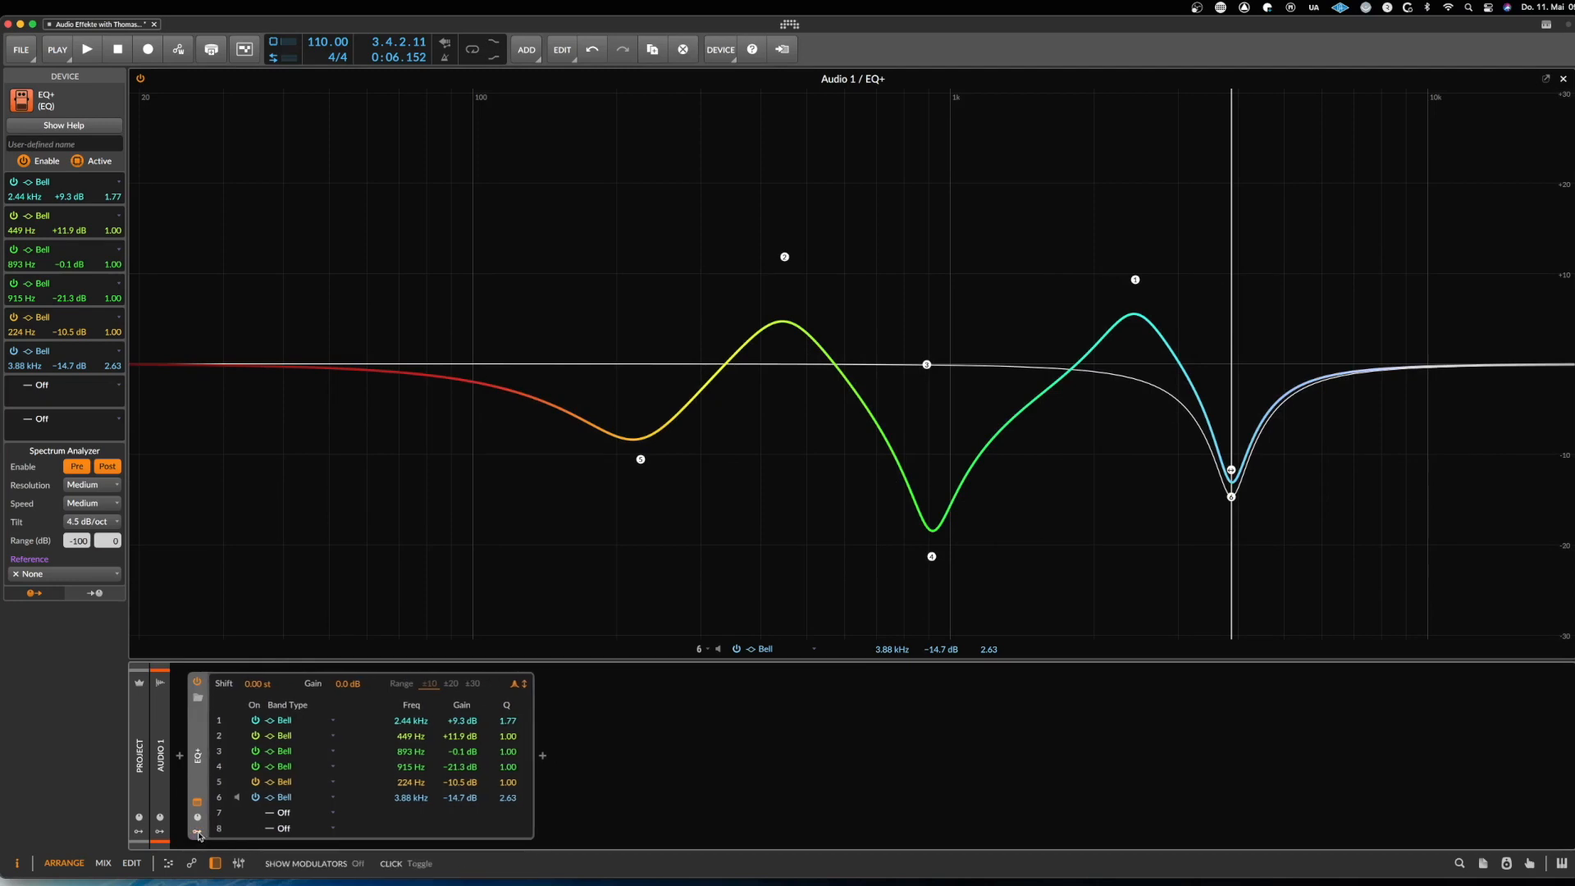
pyautogui.click(197, 833)
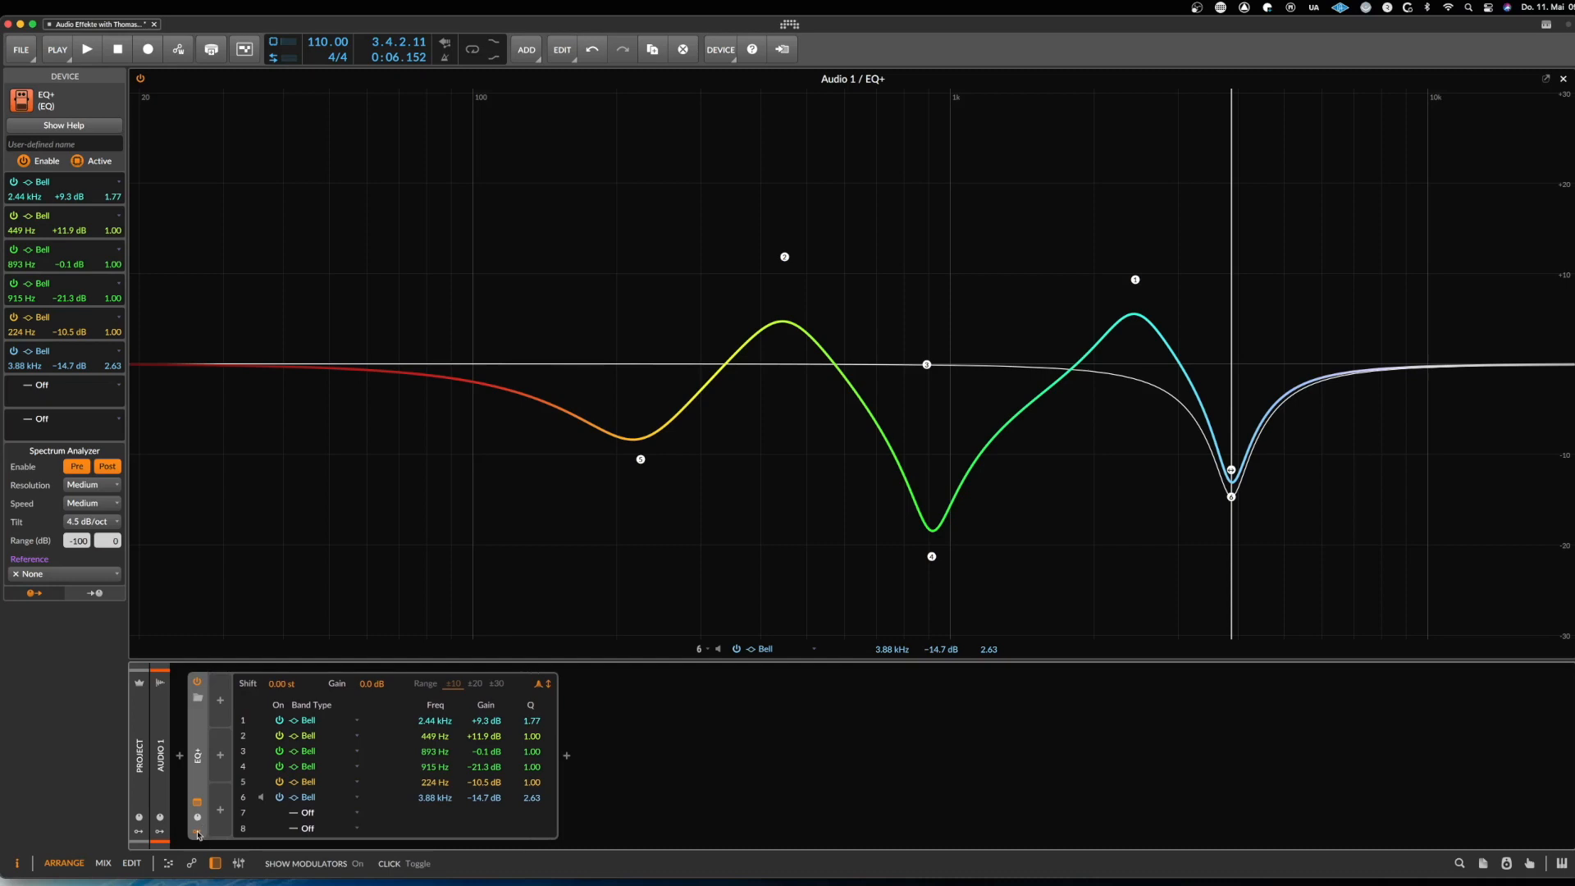
pyautogui.click(198, 834)
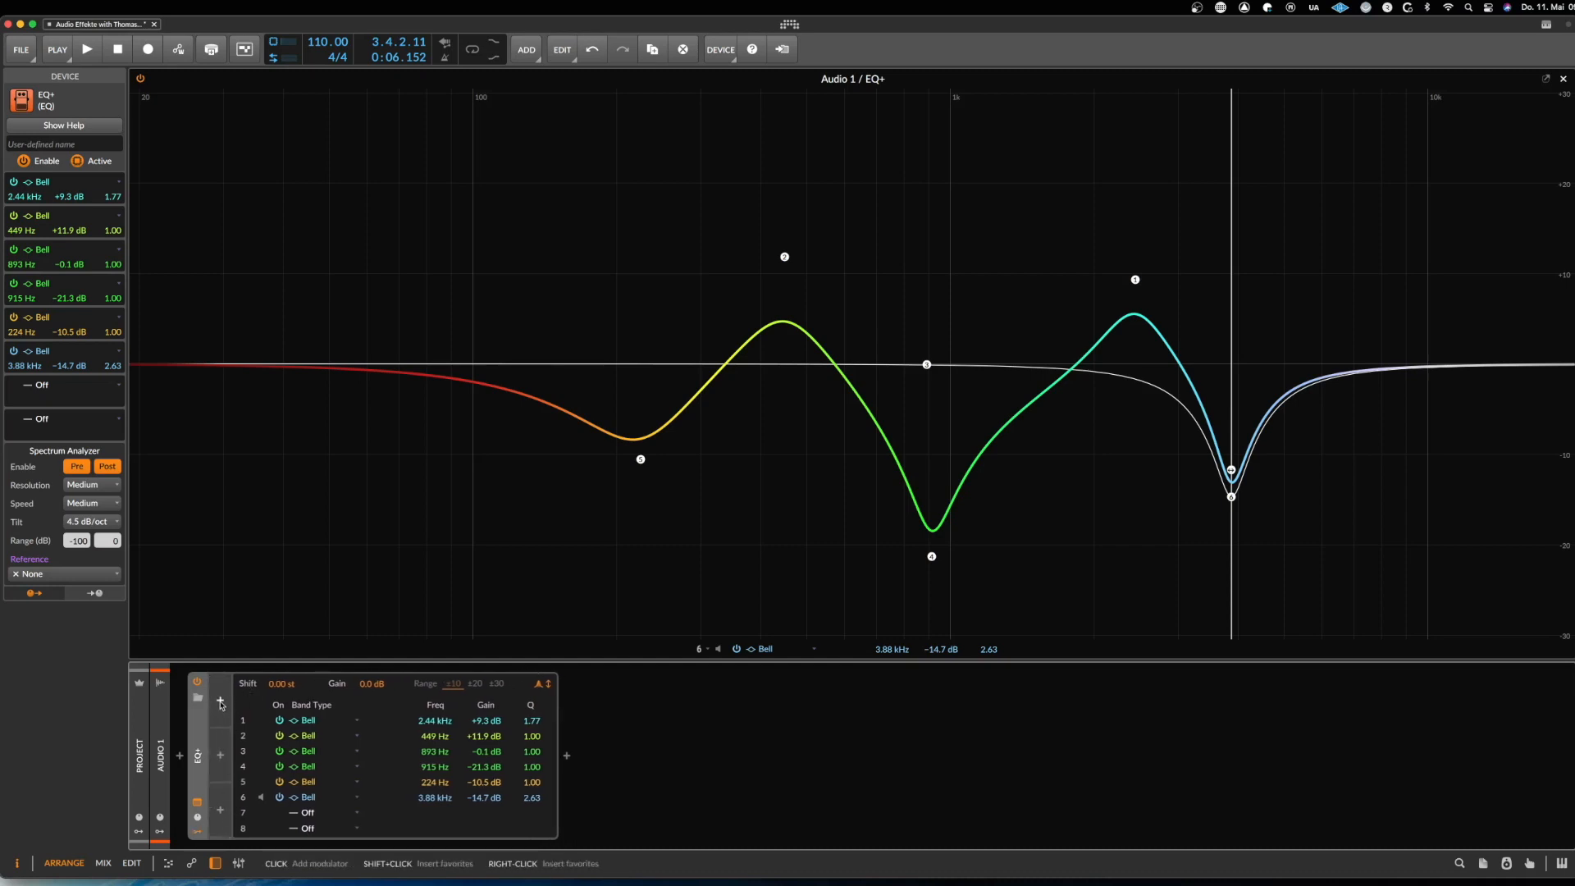
# Add an LFO modulator to EQ+ and map it to the global shift with an amount of 13.60
pyautogui.click(221, 702)
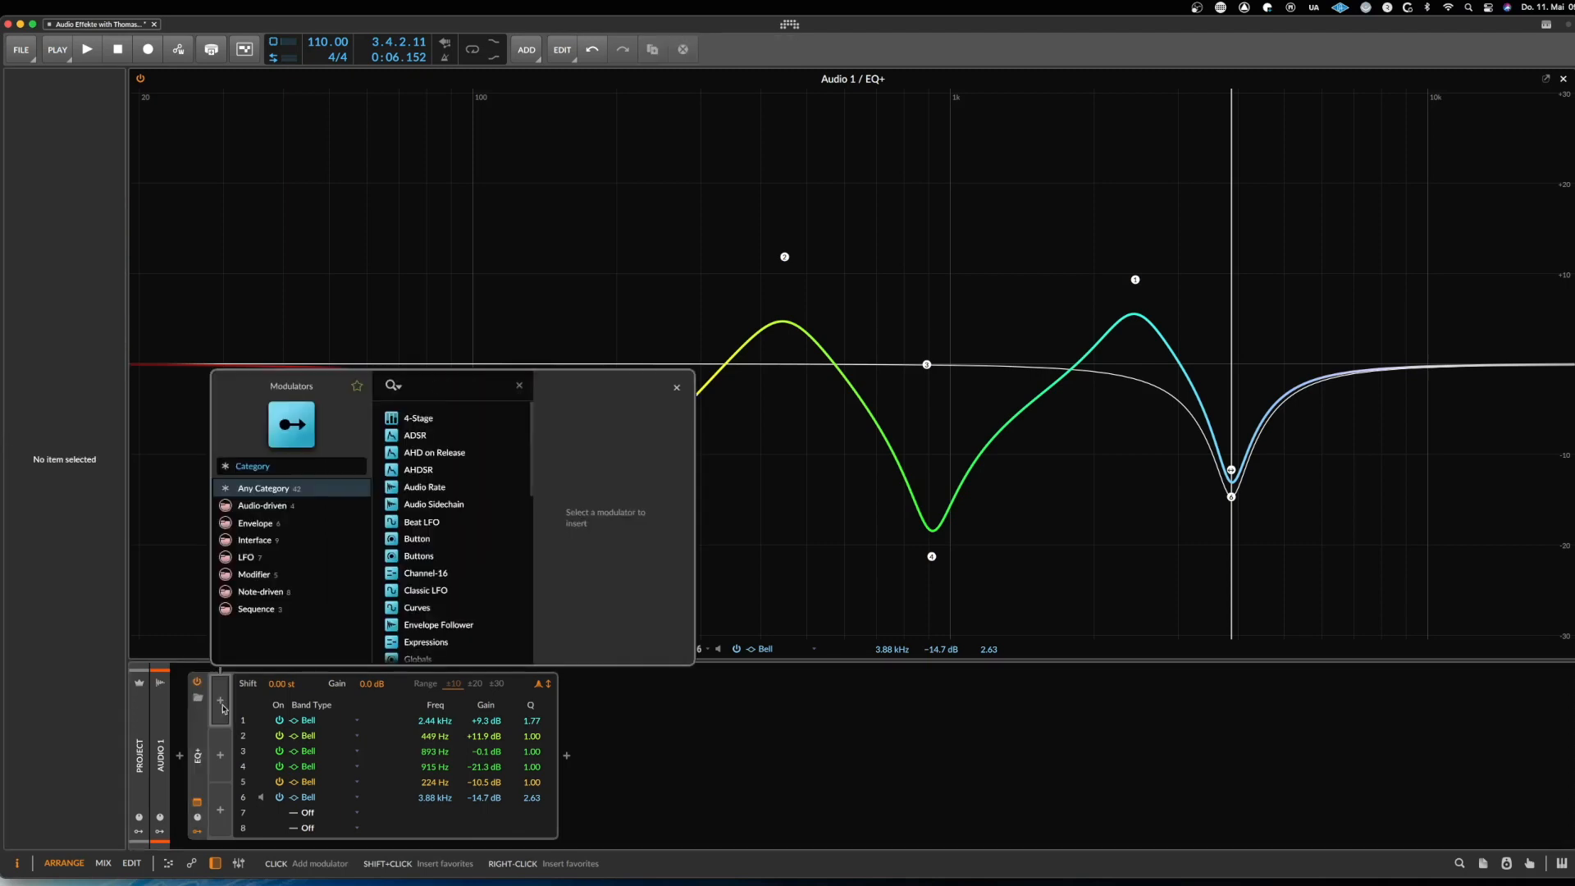
pyautogui.write('lfo')
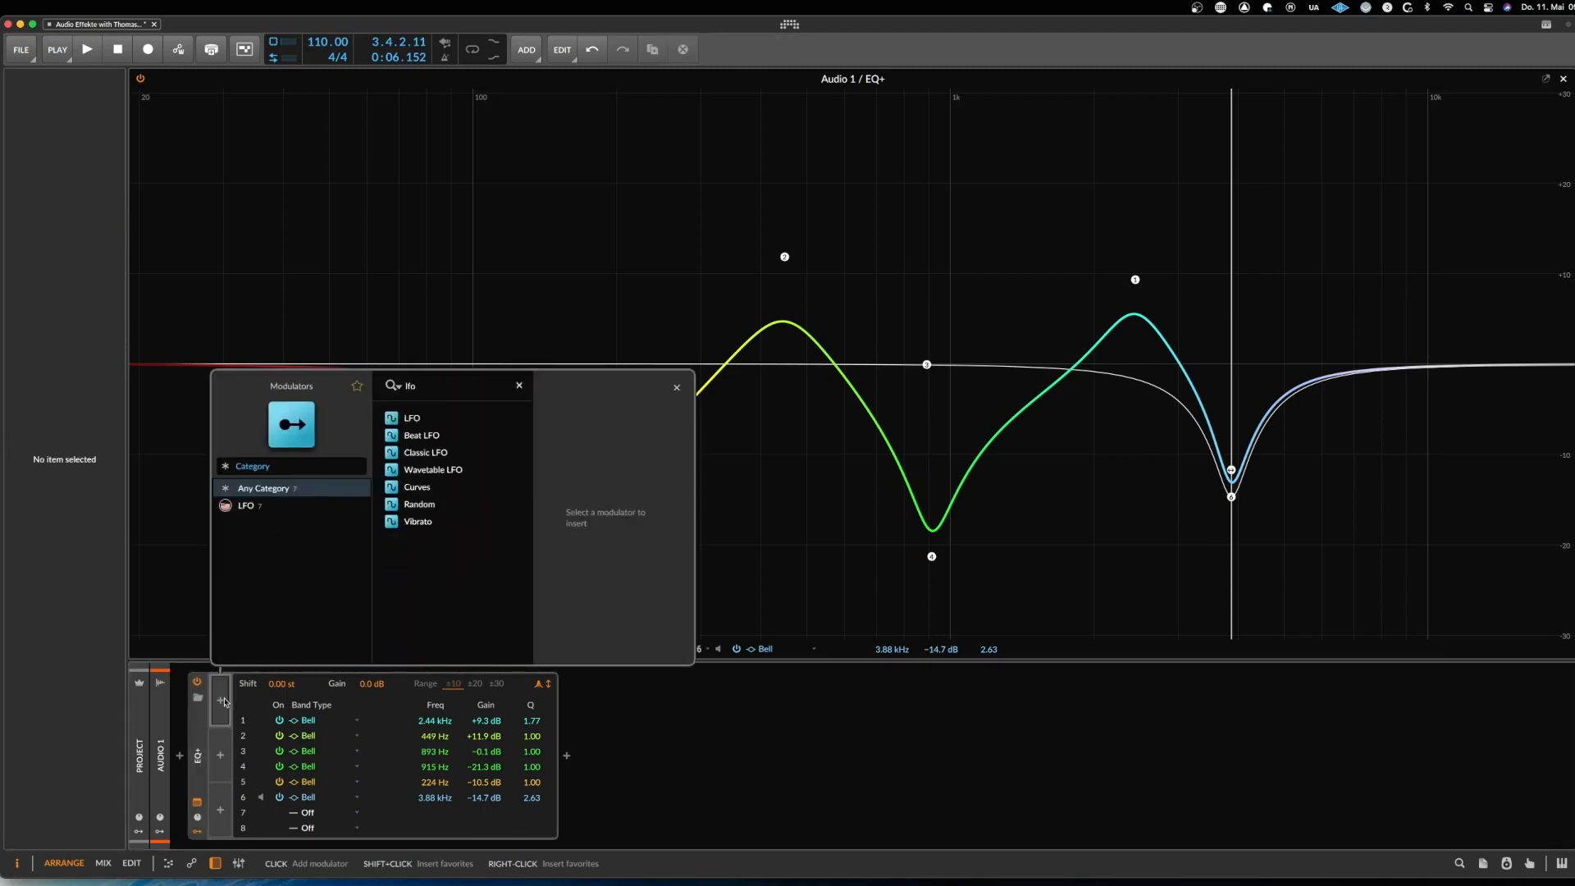
pyautogui.doubleClick(450, 417)
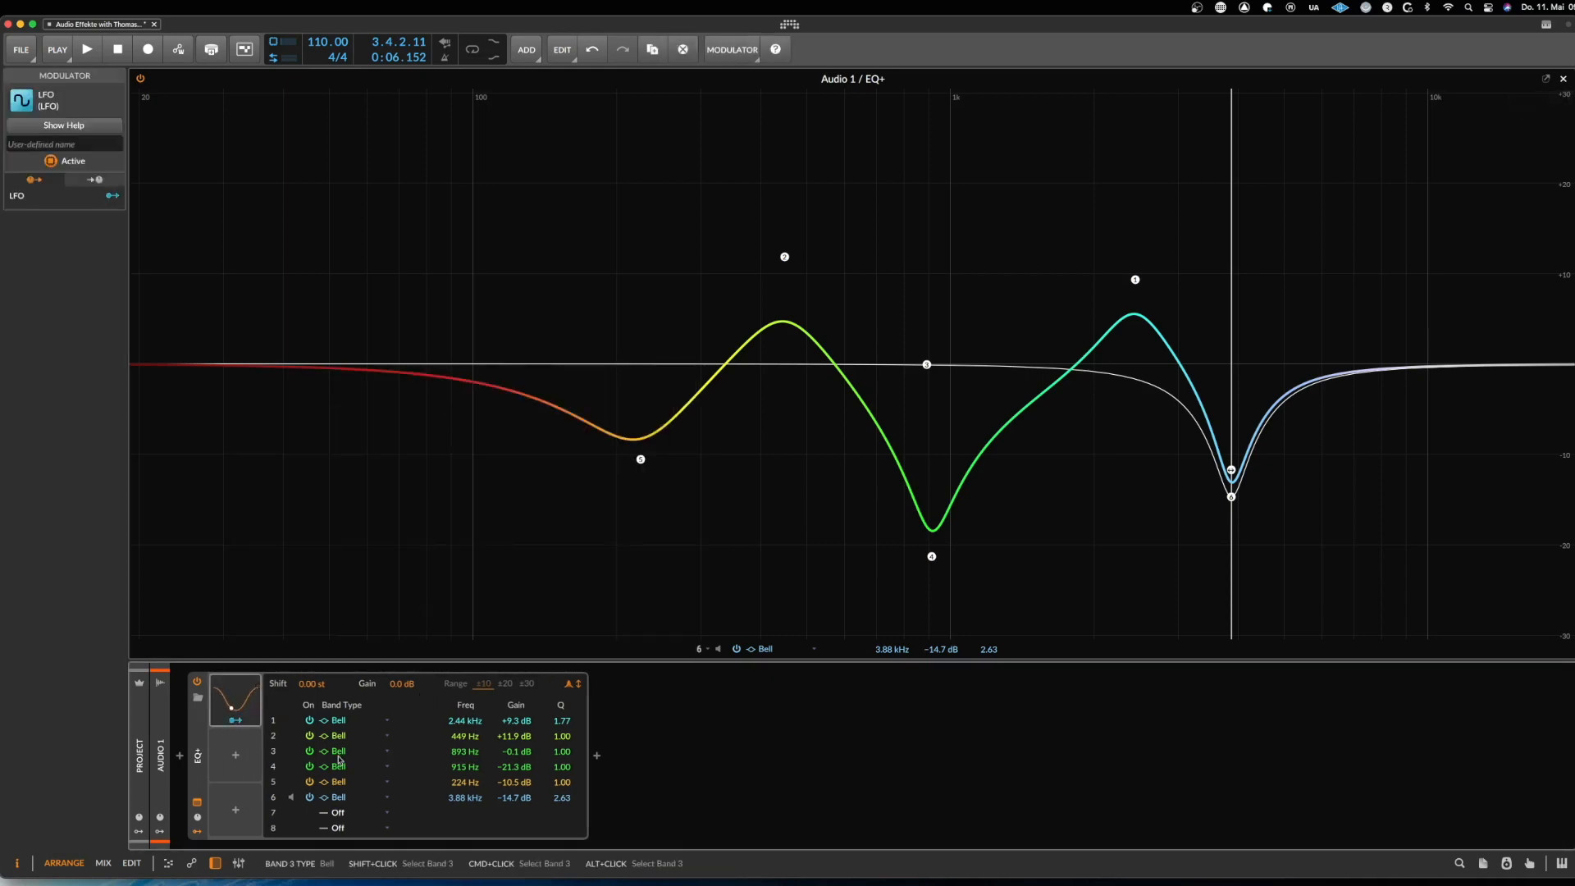
pyautogui.click(236, 721)
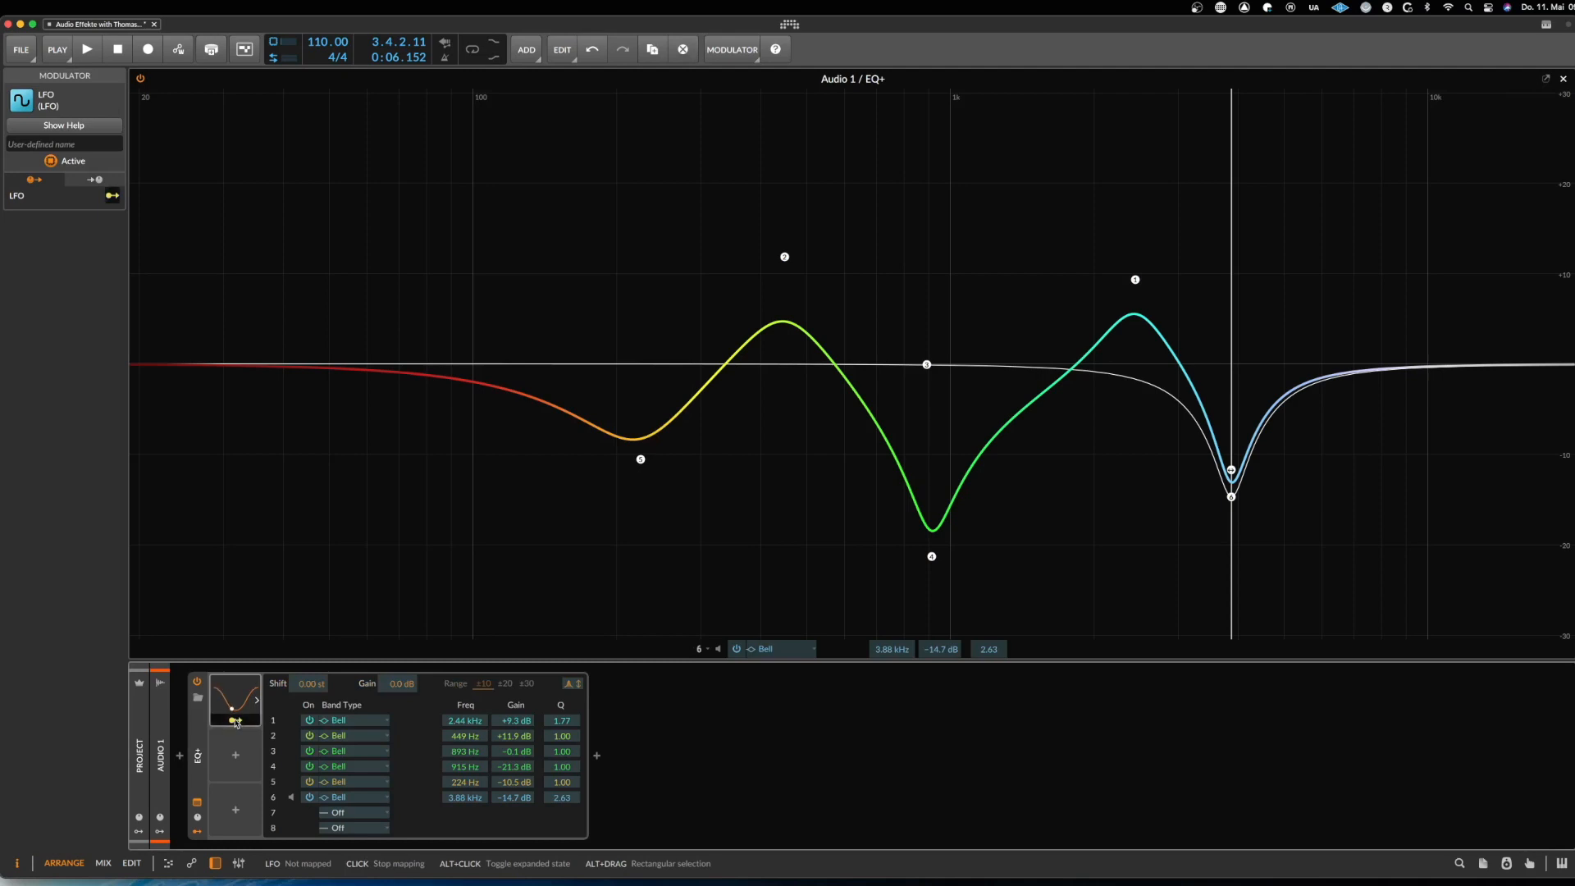
pyautogui.click(314, 686)
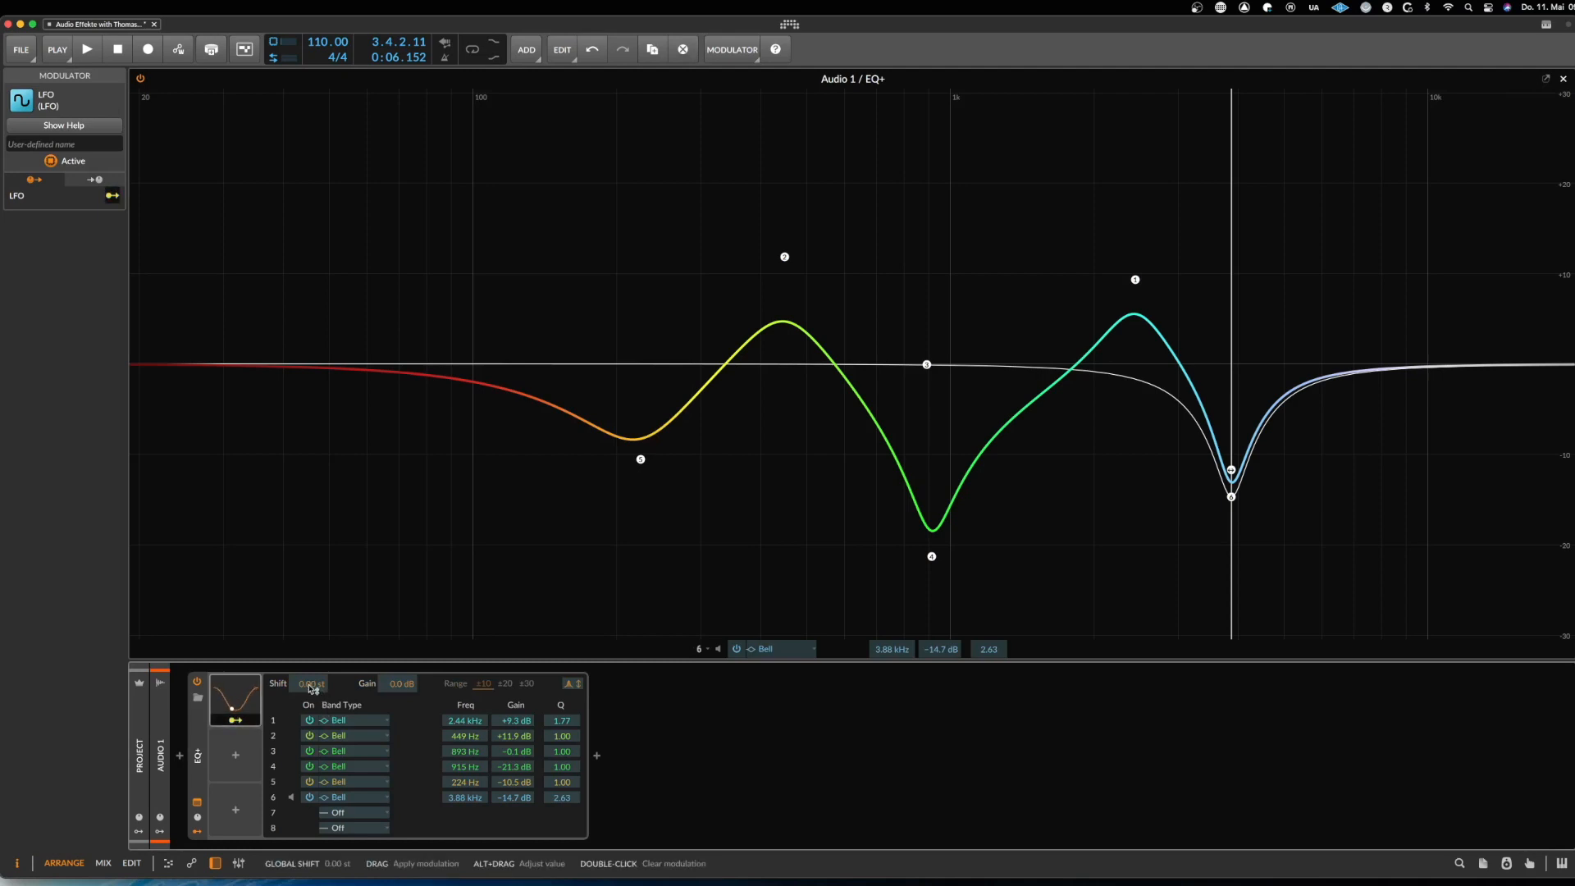
pyautogui.moveTo(314, 685); pyautogui.dragTo(315, 618)
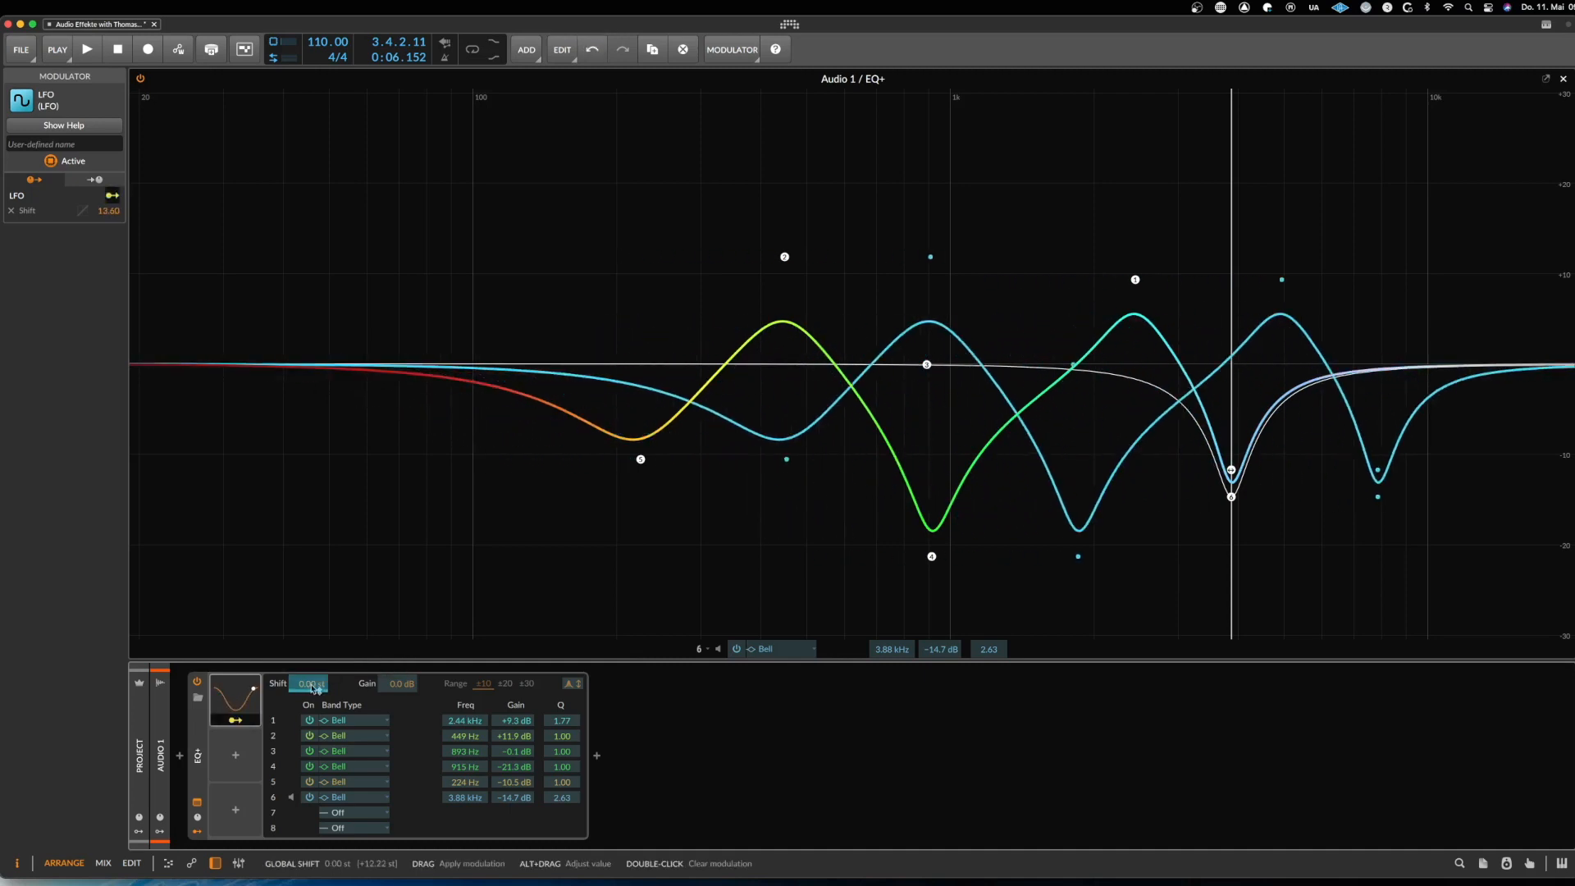
pyautogui.click(243, 720)
# Preview the loop with the LFO modulating the global shift of EQ+
pyautogui.press('space')
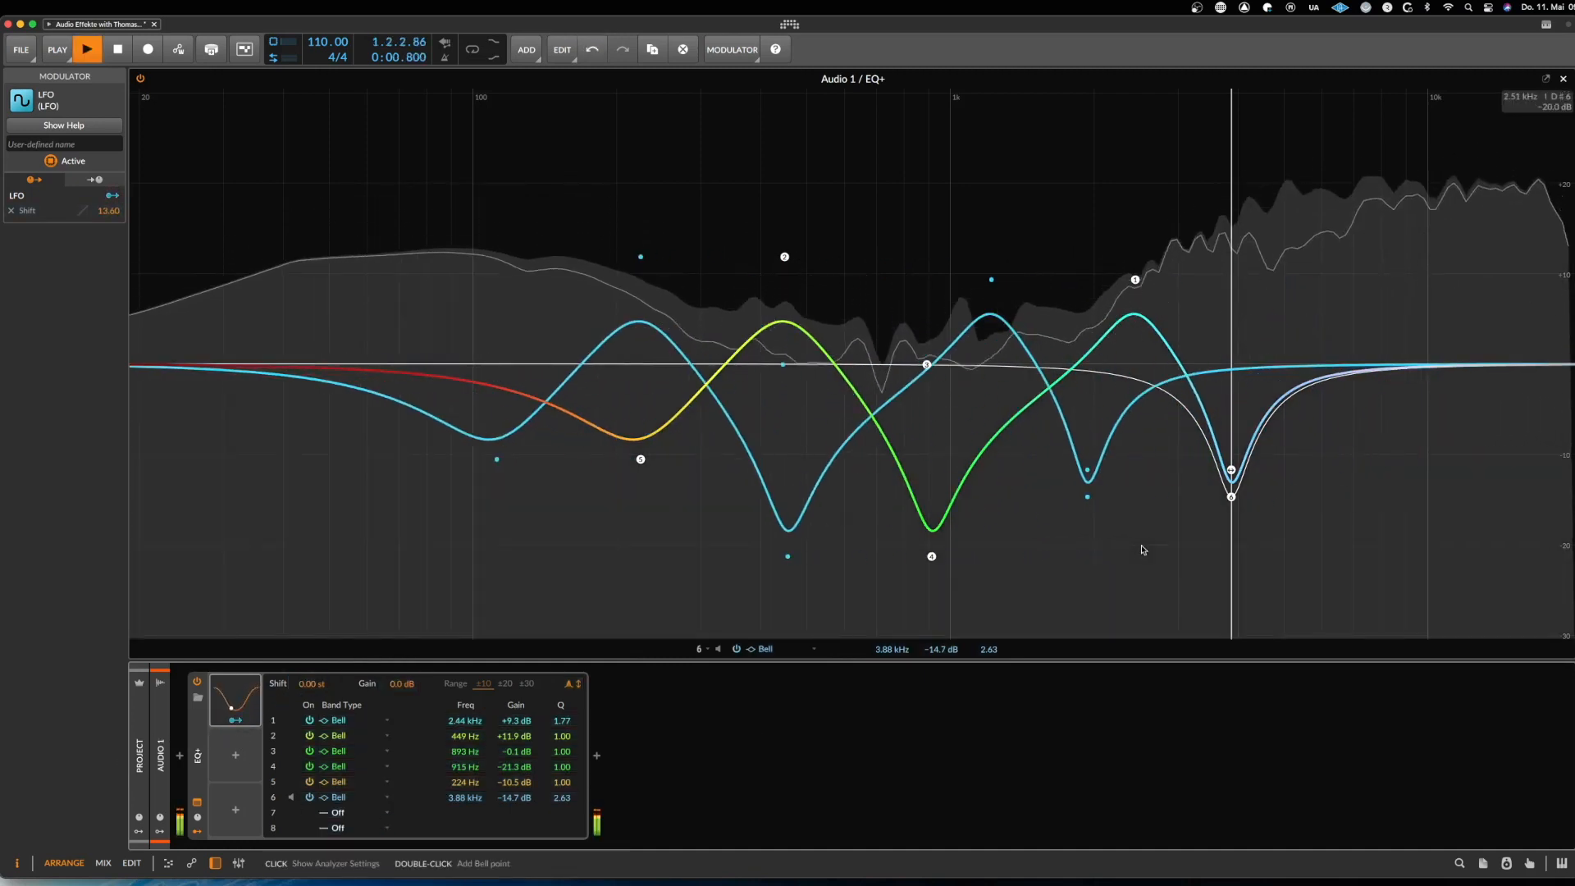
pyautogui.press('space')
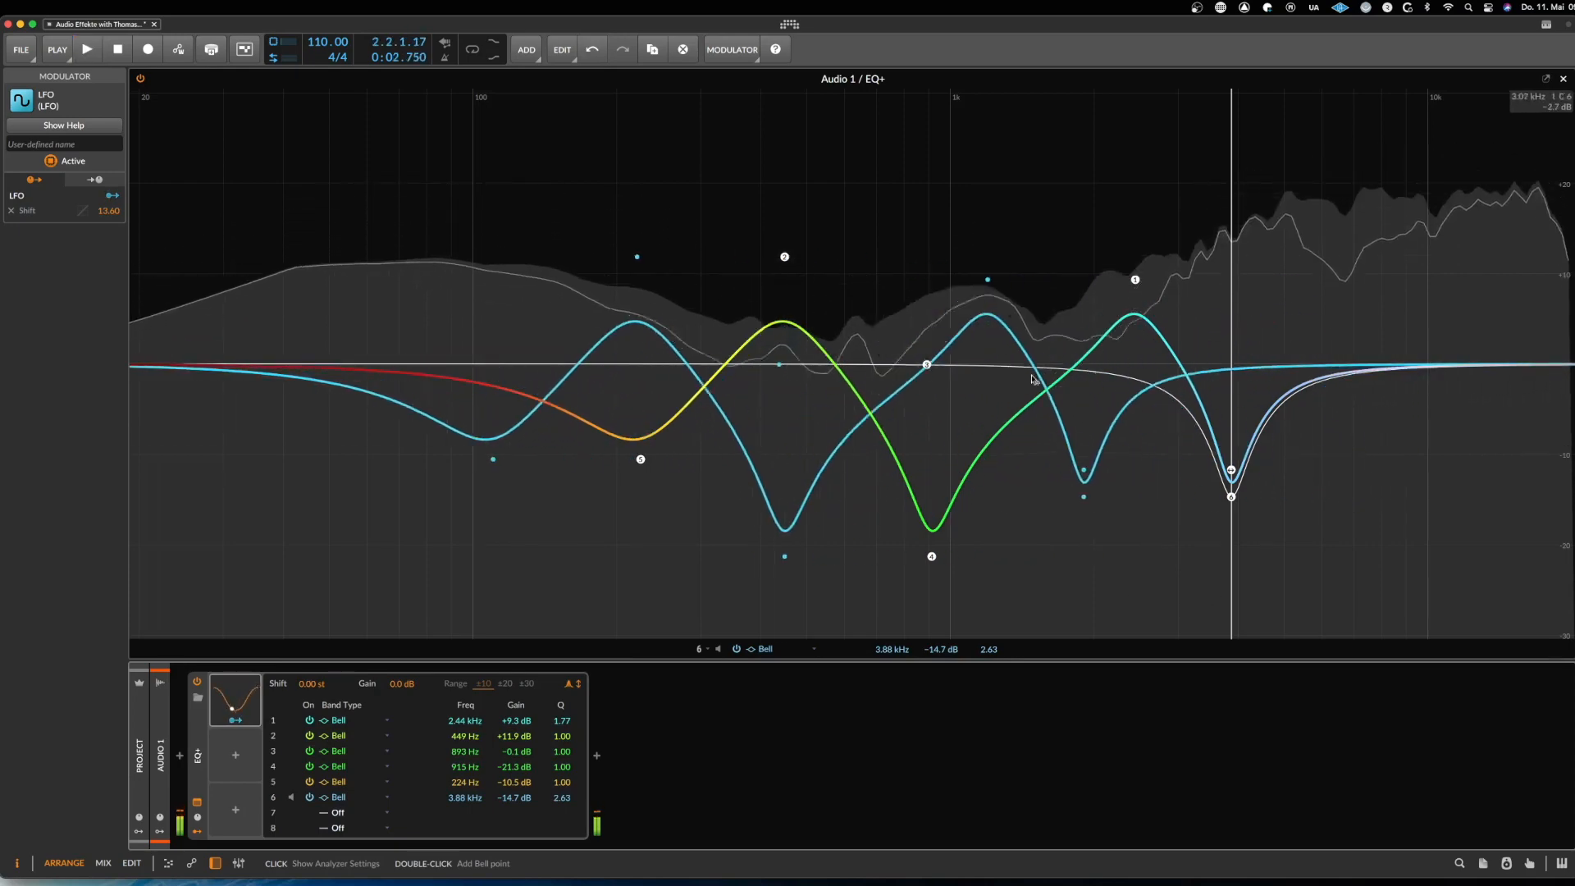
pyautogui.press('space')
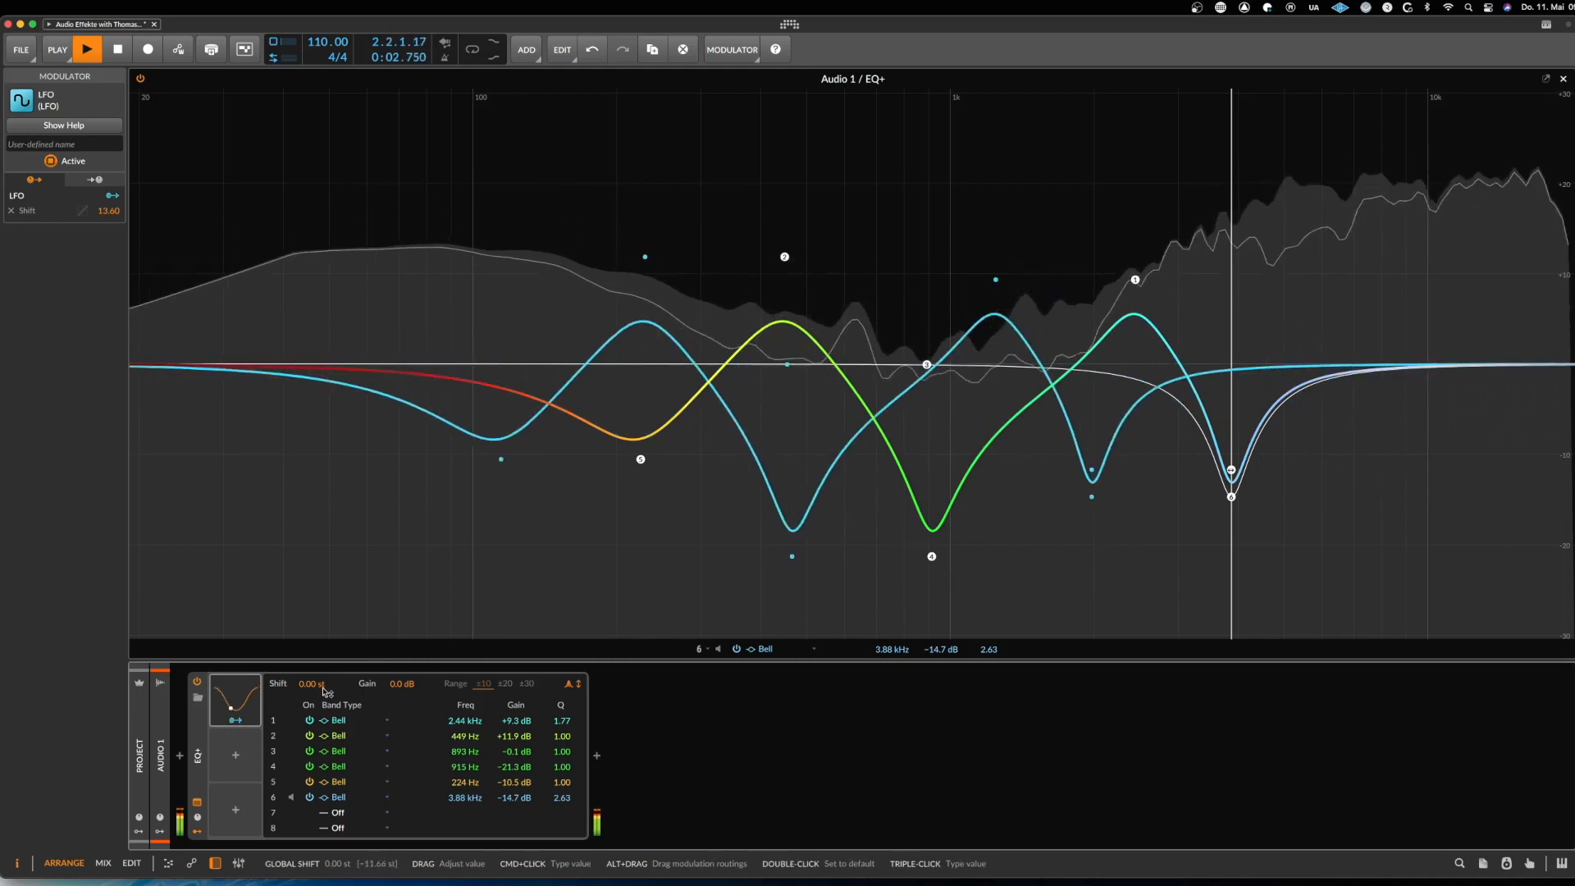
pyautogui.press('space')
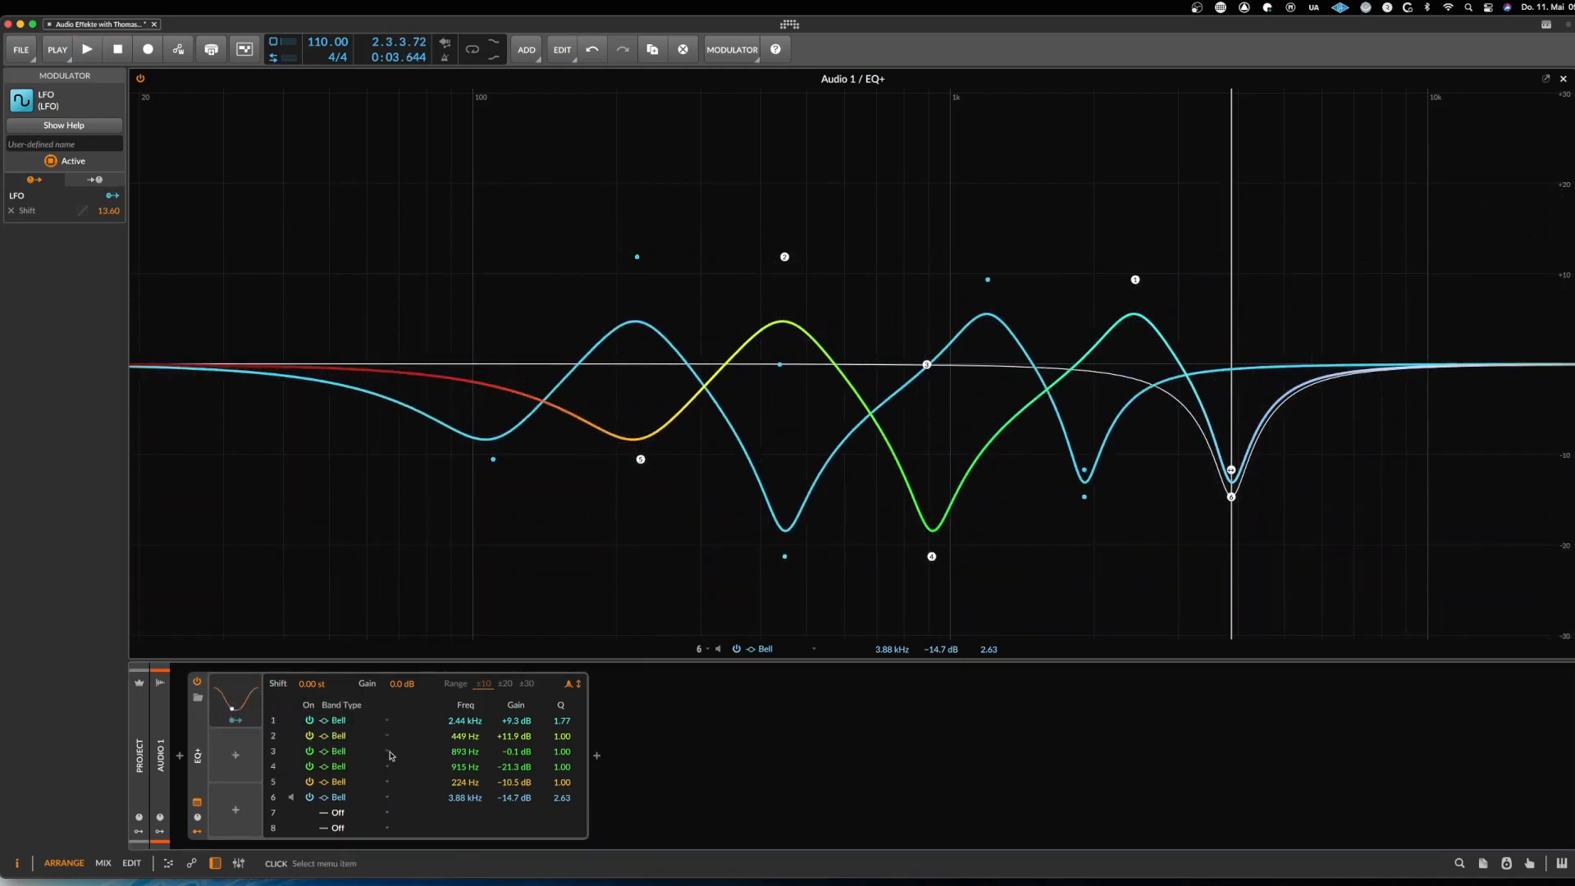
# Delete the LFO modulator and load the default settings of EQ+
pyautogui.press('Delete')
pyautogui.rightClick(202, 756)
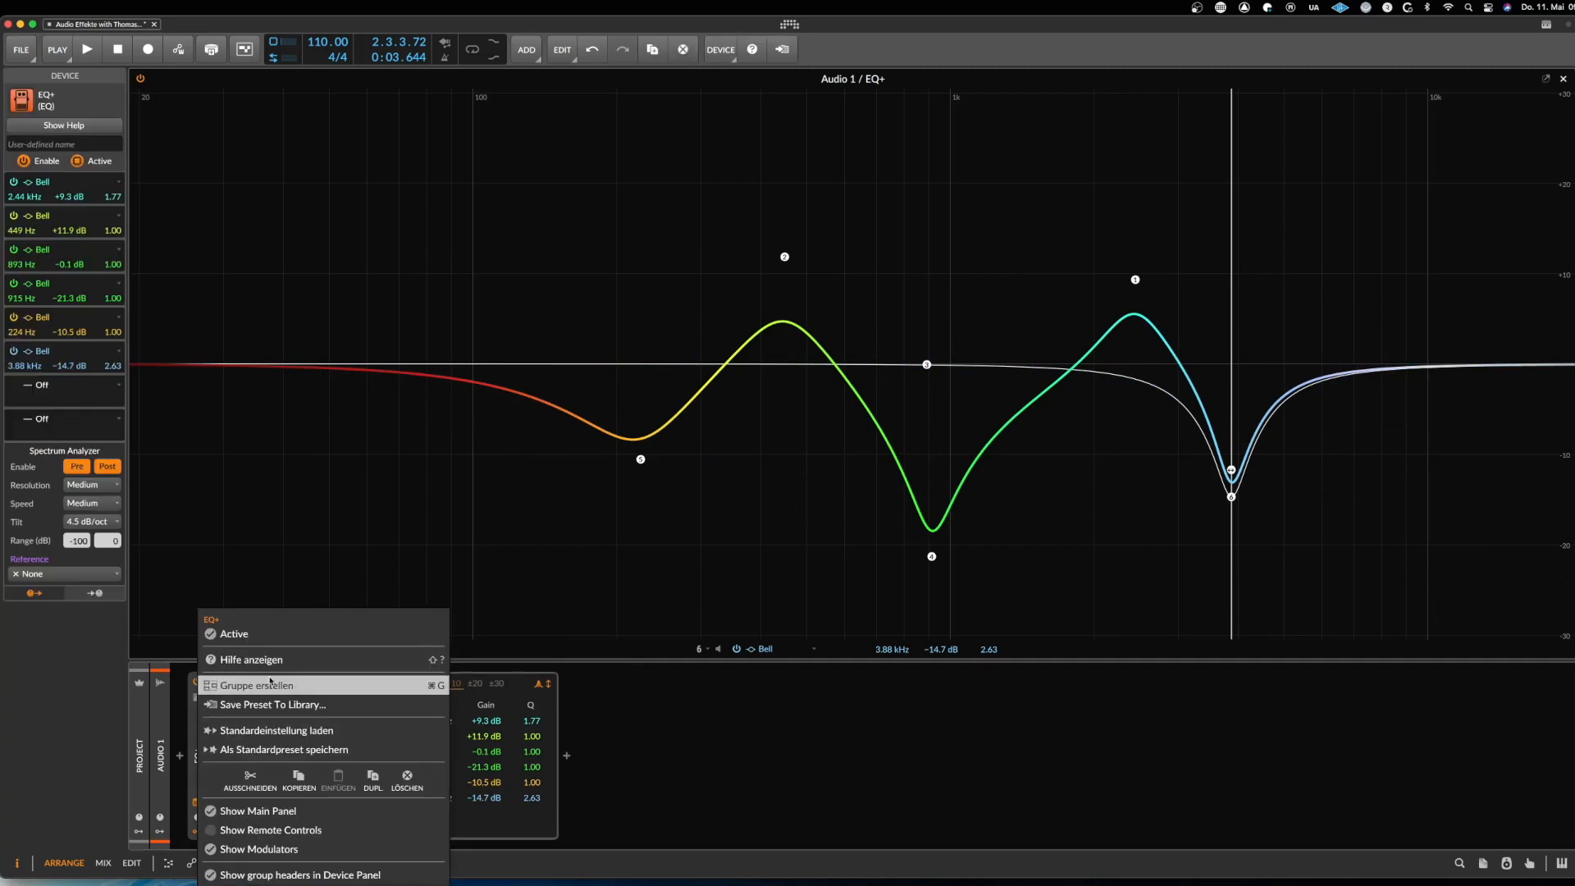
pyautogui.click(321, 729)
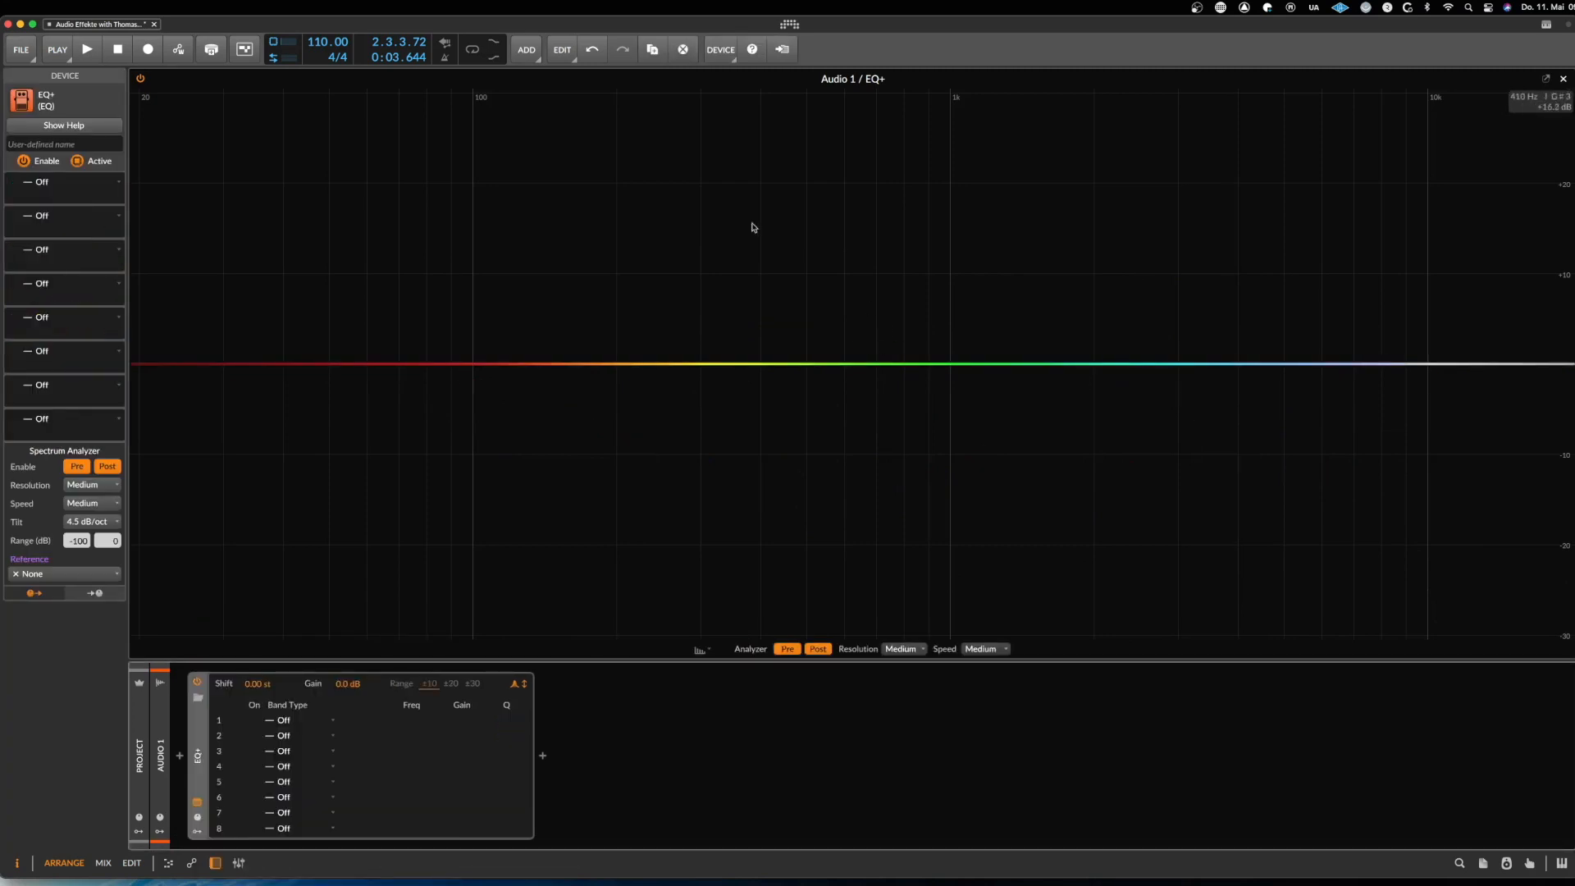
# Add and remove a bell band at about 2.48 kHz with +15.7 dB, and do the same with a low-shelf band
pyautogui.moveTo(1123, 367); pyautogui.dragTo(1139, 223)
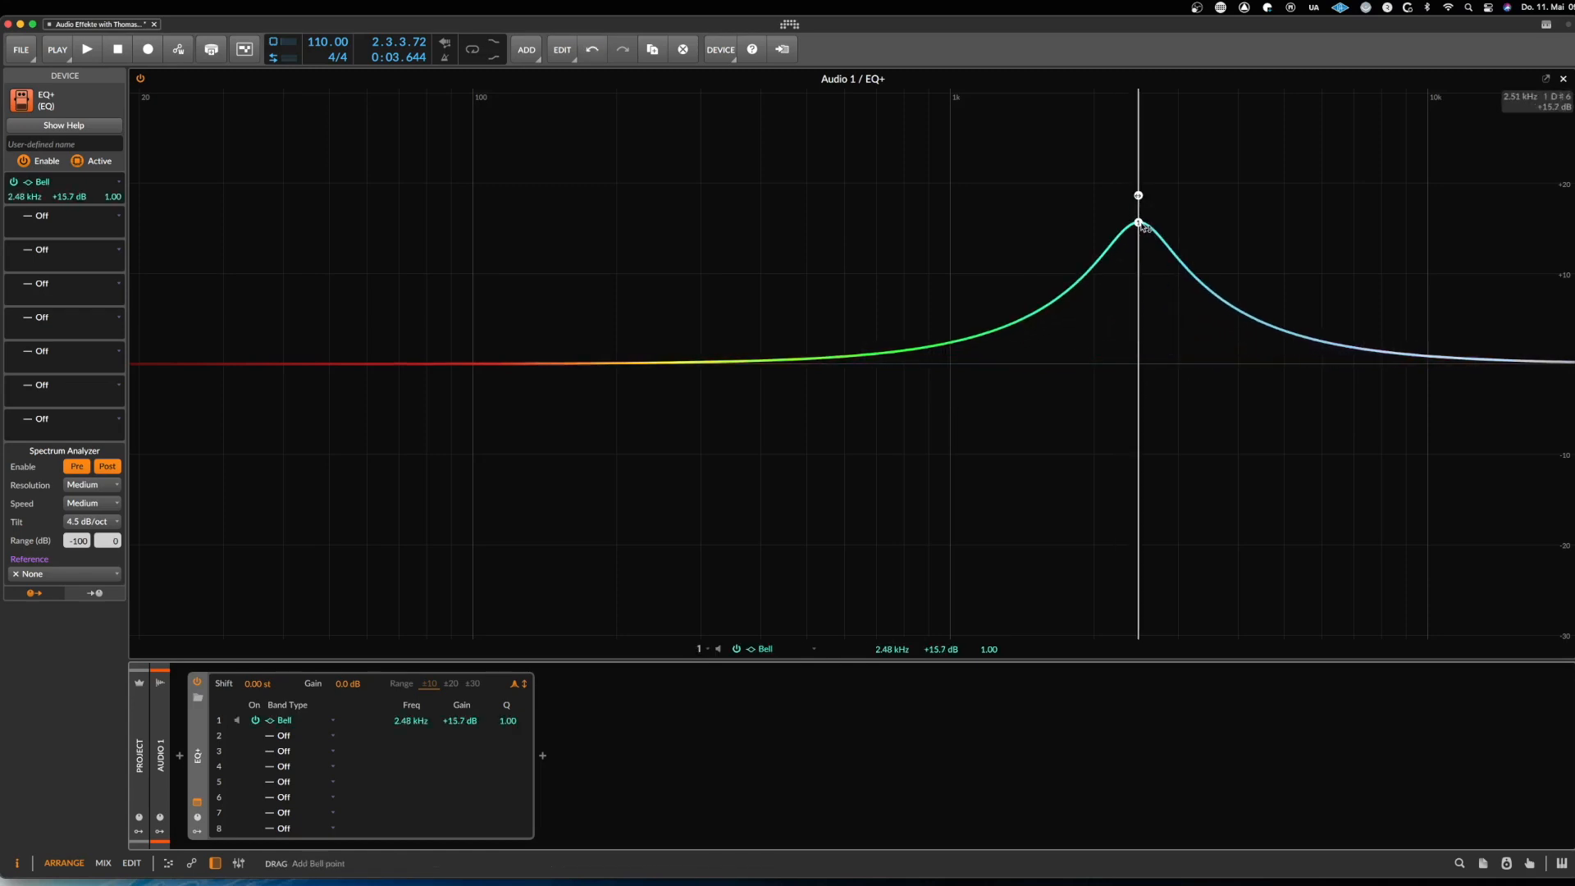
pyautogui.doubleClick(1139, 224)
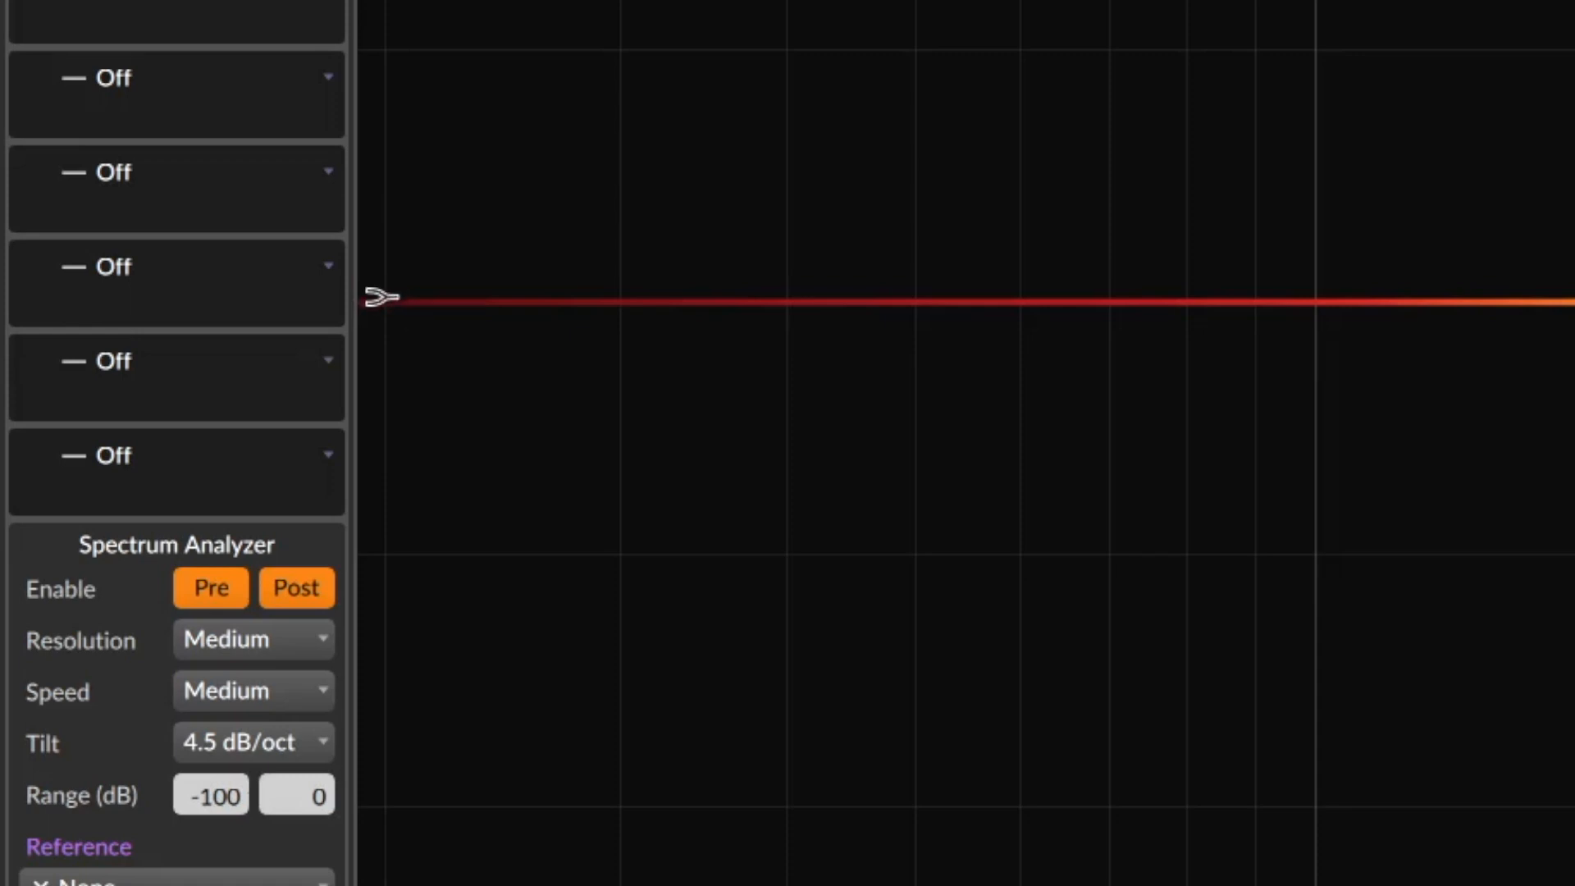
pyautogui.moveTo(137, 362); pyautogui.dragTo(581, 513)
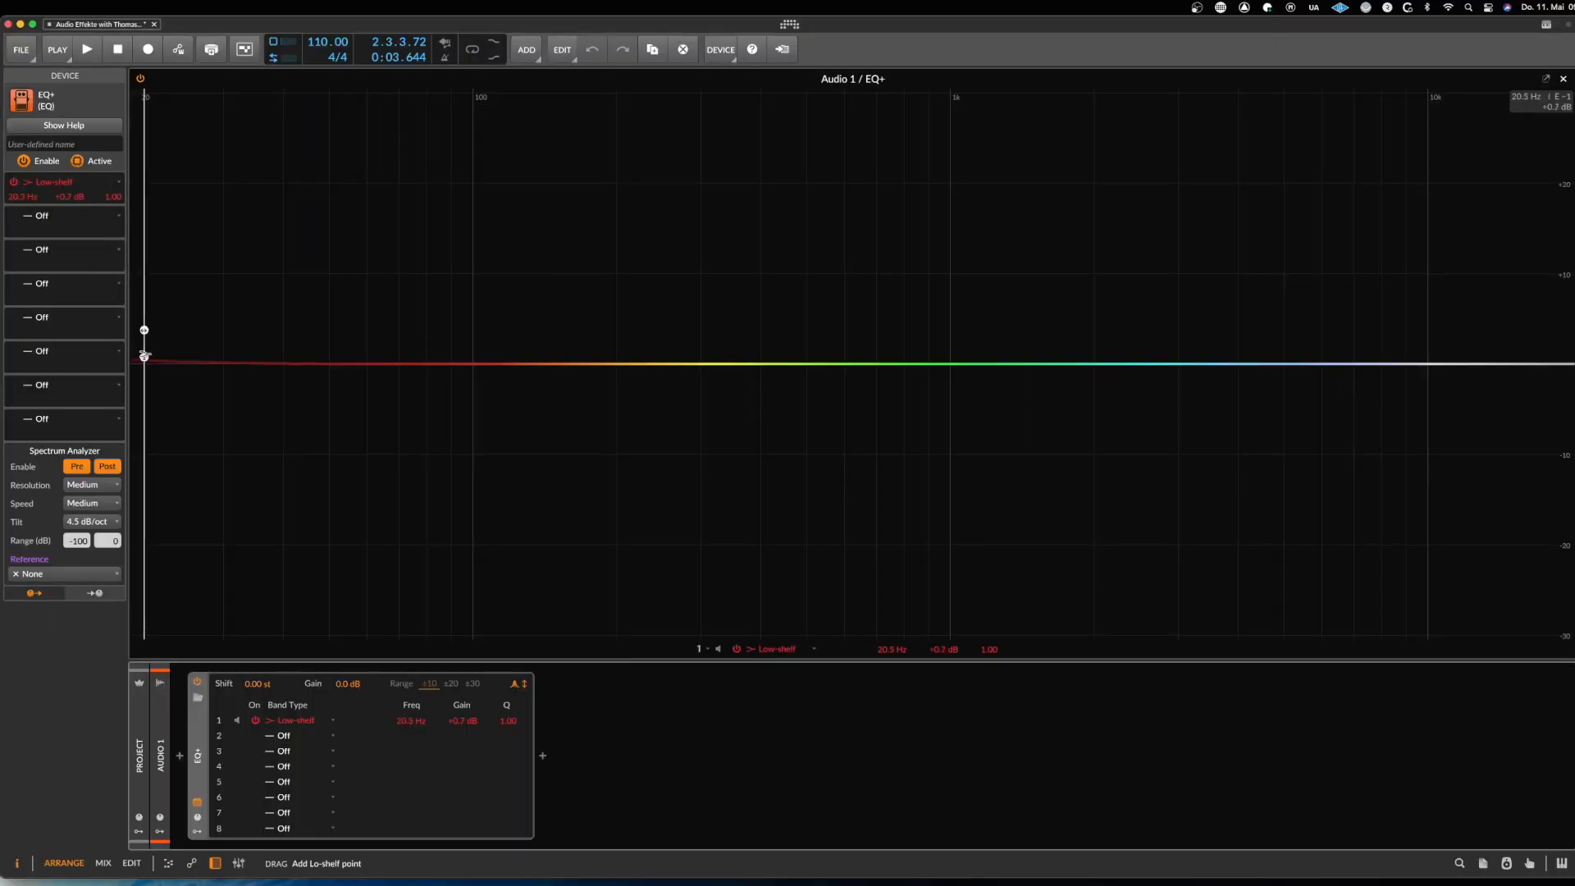
pyautogui.doubleClick(581, 513)
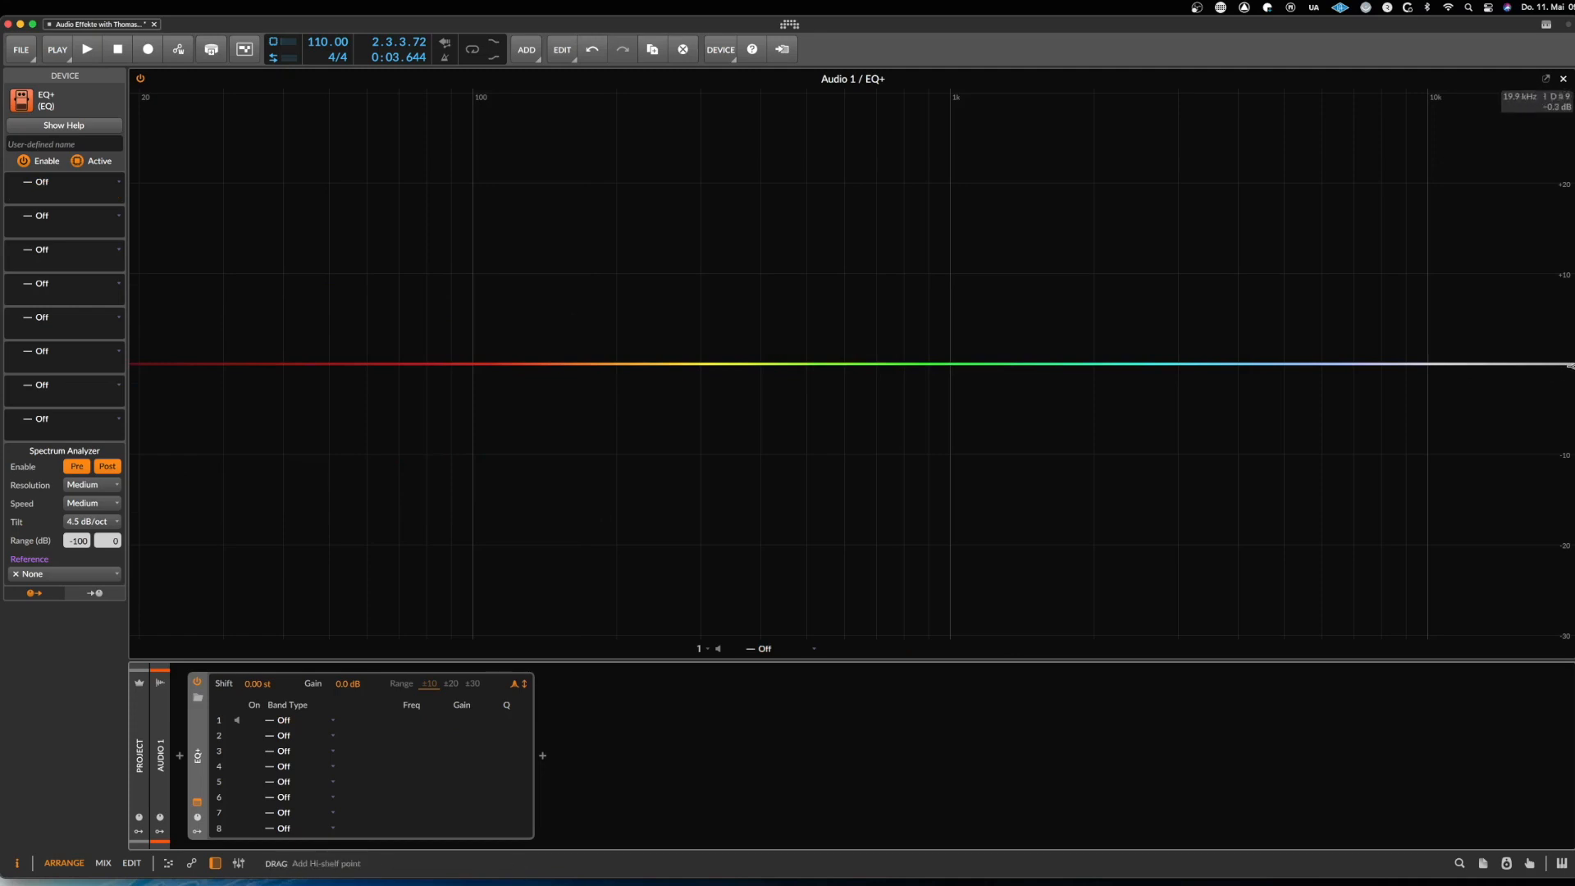
# Try a high-shelf band at about 1.92 kHz with −16.6 dB and Q 1.34 during playback, and remove it
pyautogui.moveTo(1566, 364); pyautogui.dragTo(1085, 534)
pyautogui.press('space')
pyautogui.press('space')
pyautogui.press('space')
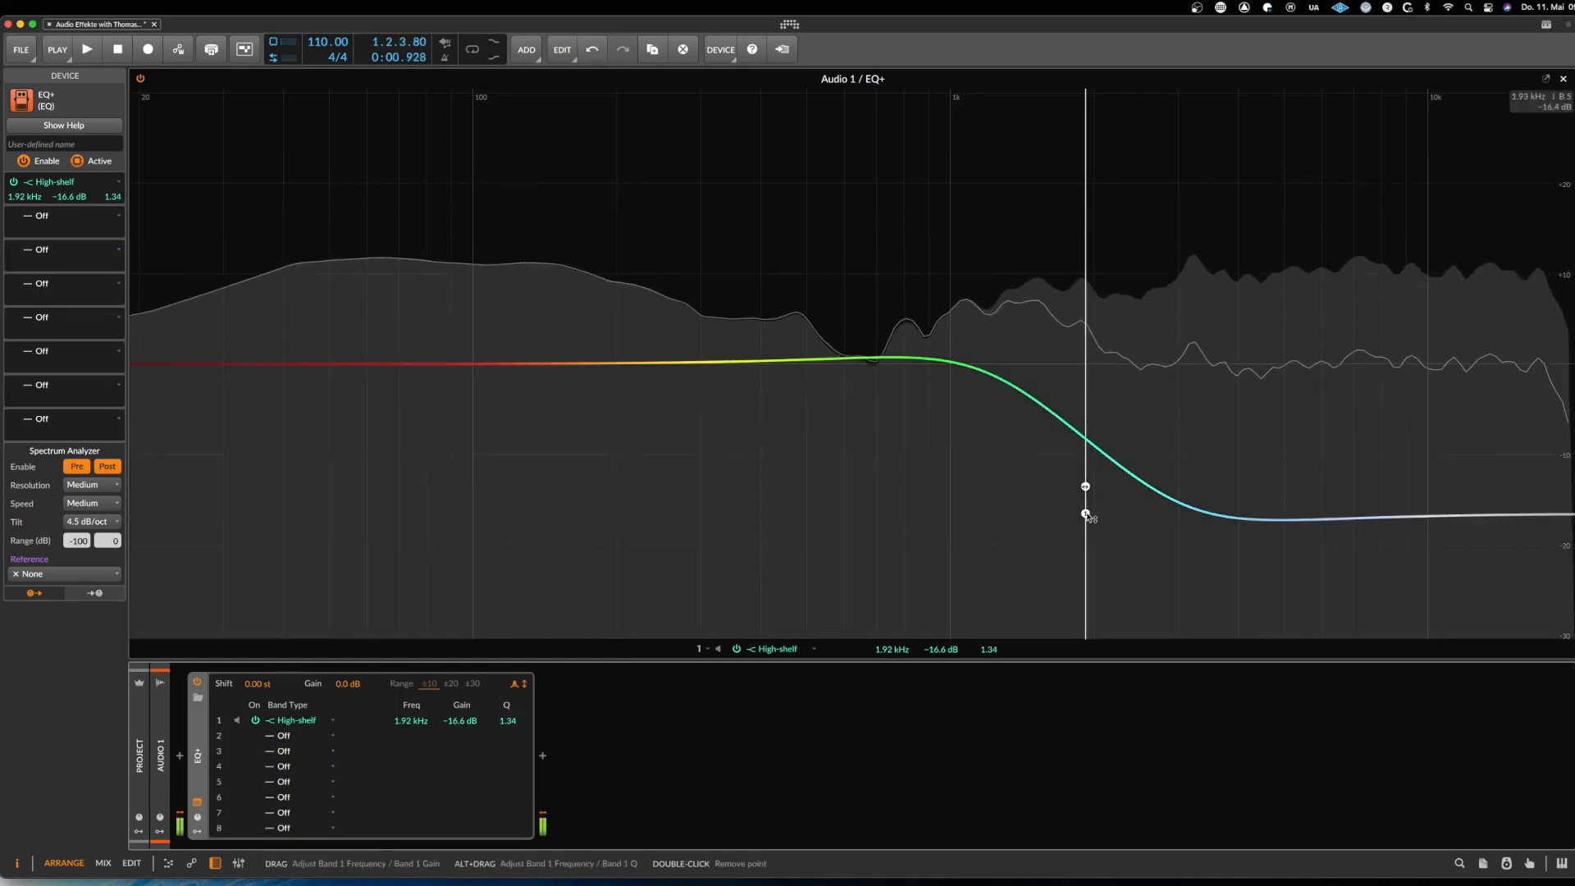
pyautogui.doubleClick(1086, 517)
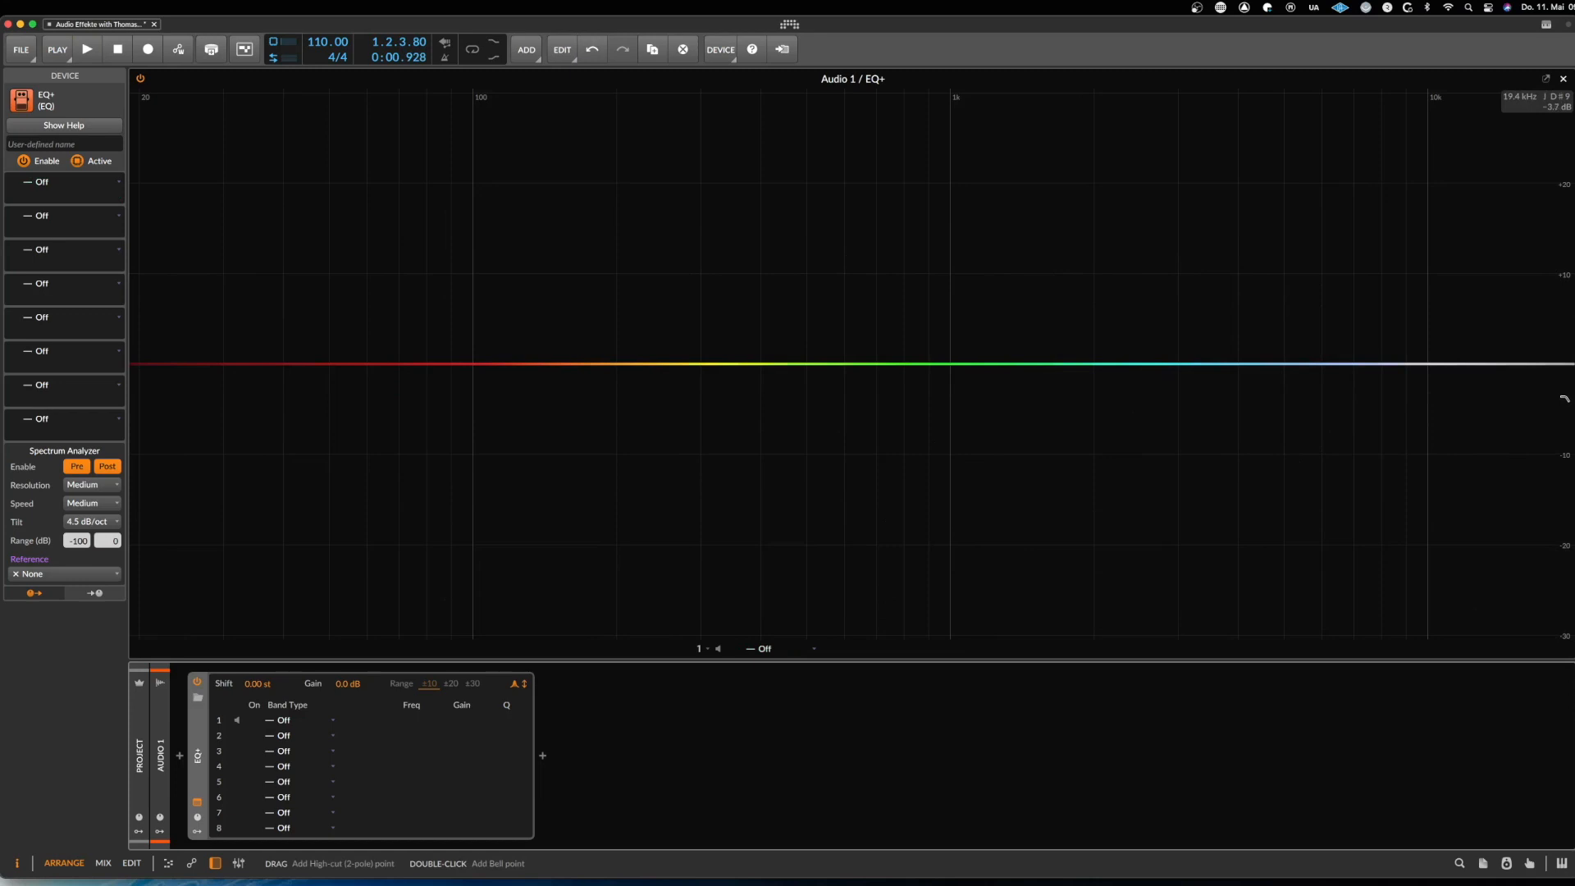
# Add a 2-pole high-cut at about 13.1 kHz with Q 1.66 and a 2-pole low-cut at about 186 Hz with Q 1.15 while previewing
pyautogui.press('space')
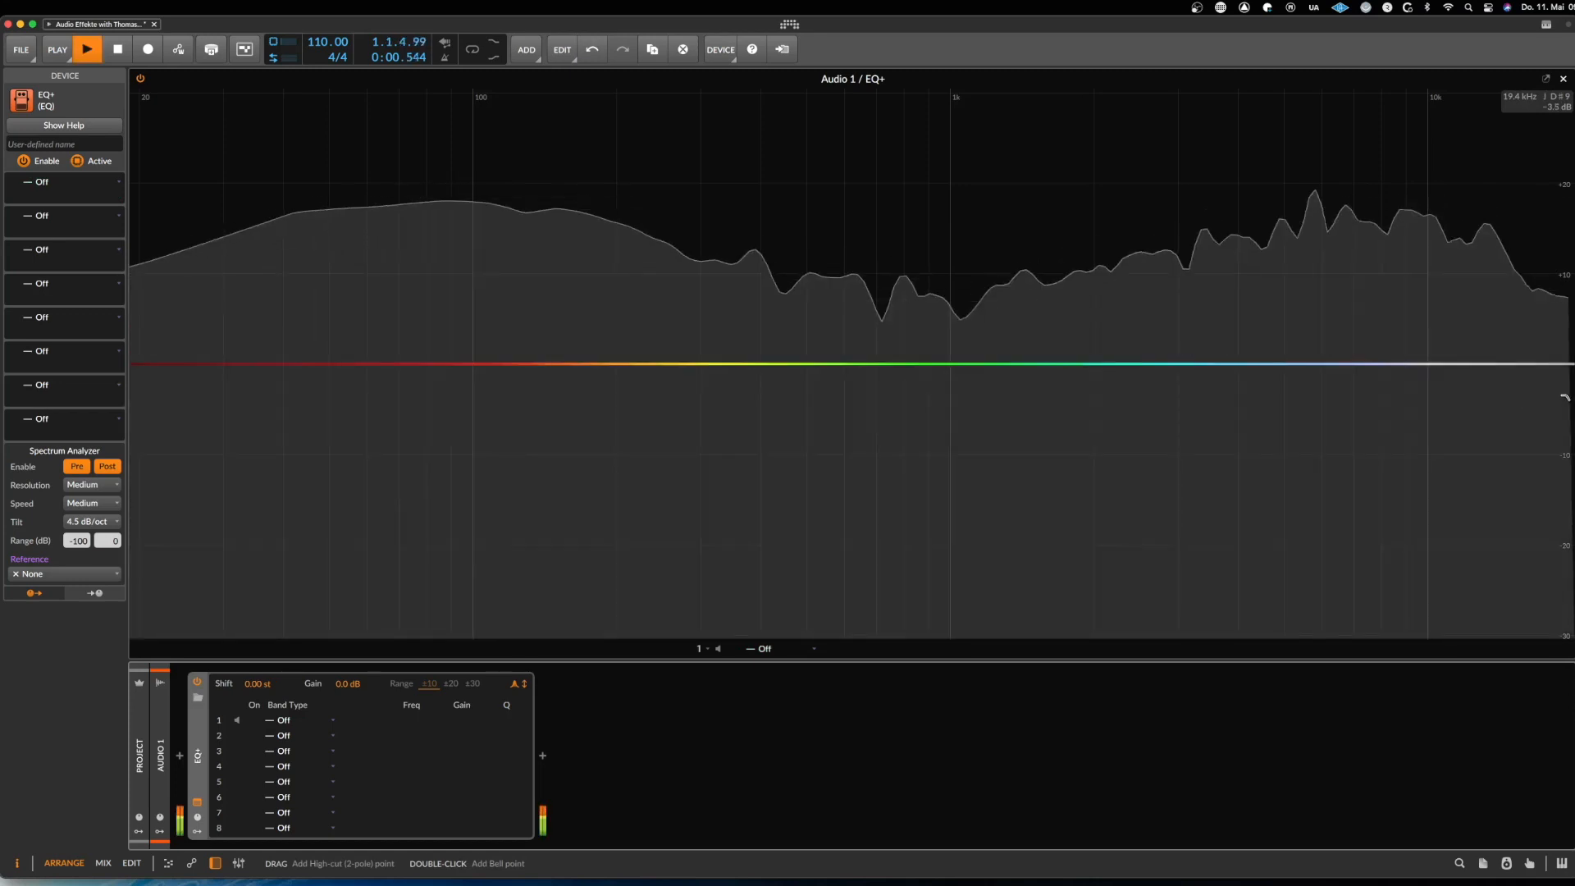
pyautogui.moveTo(1565, 397); pyautogui.dragTo(1484, 364)
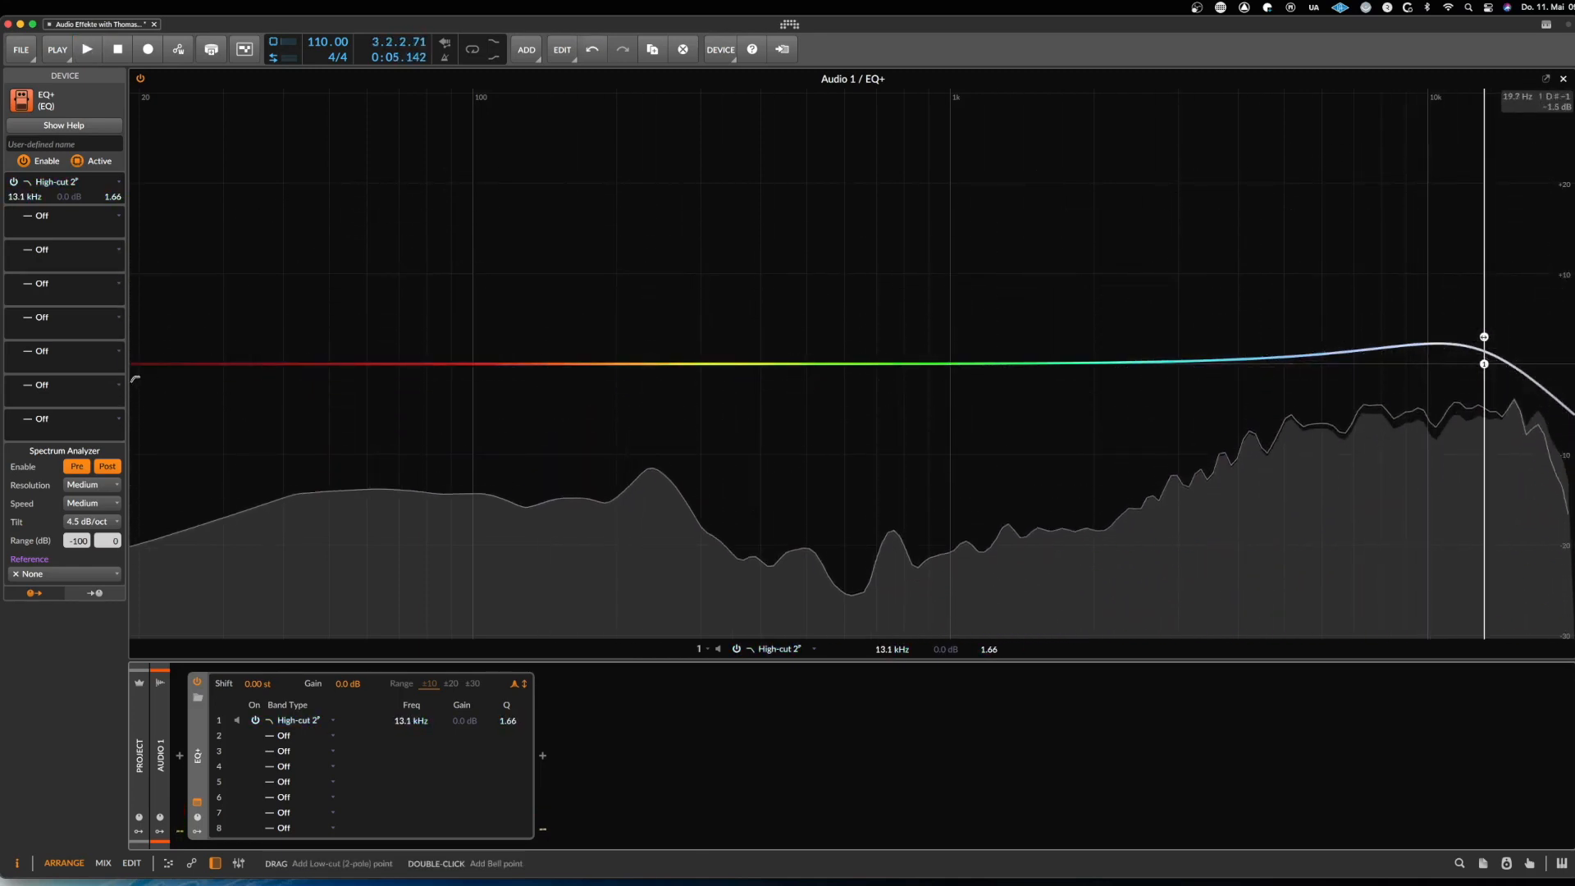
pyautogui.moveTo(136, 378); pyautogui.dragTo(605, 362)
pyautogui.press('space')
pyautogui.press('space')
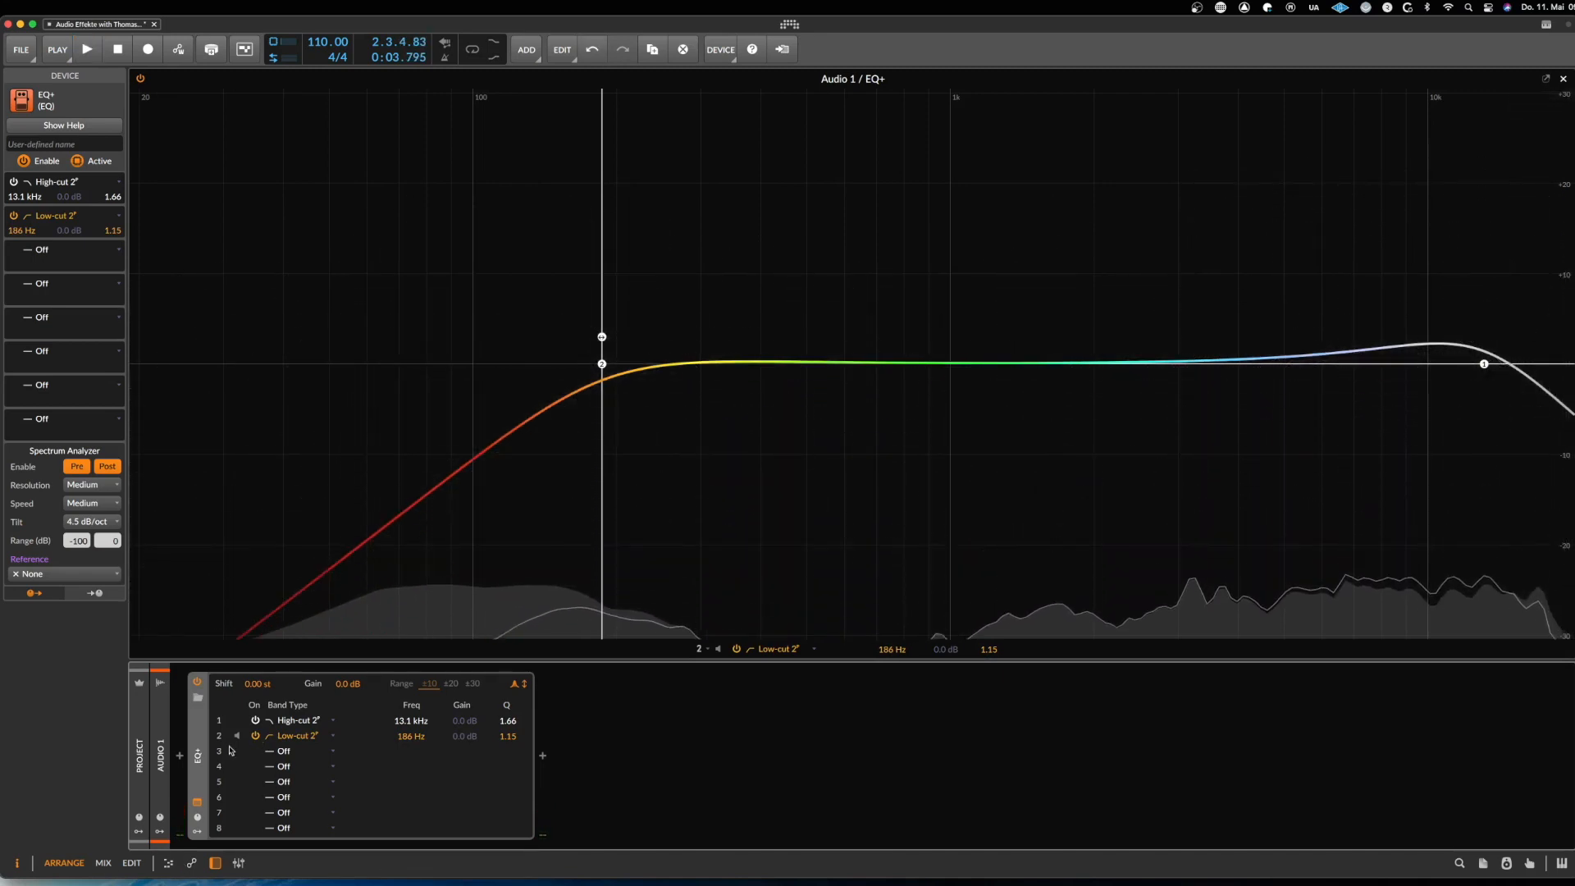
pyautogui.press('space')
# Change the low-cut to the 8-pole 48 dB/oct slope and set it to about 371 Hz with Q 0.79 during playback
pyautogui.click(314, 744)
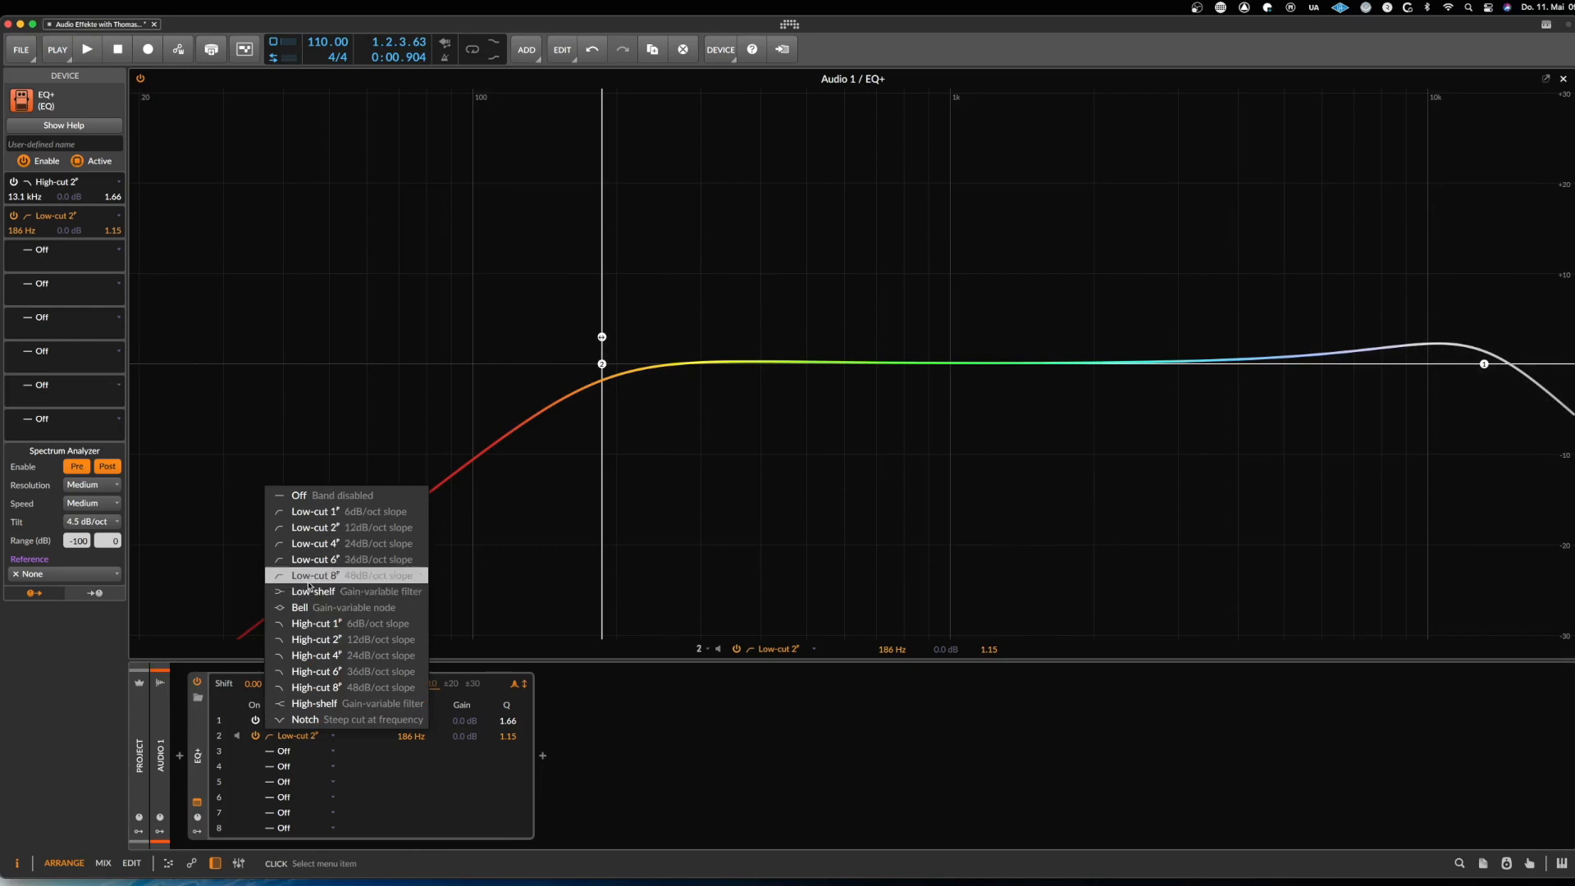
pyautogui.click(367, 579)
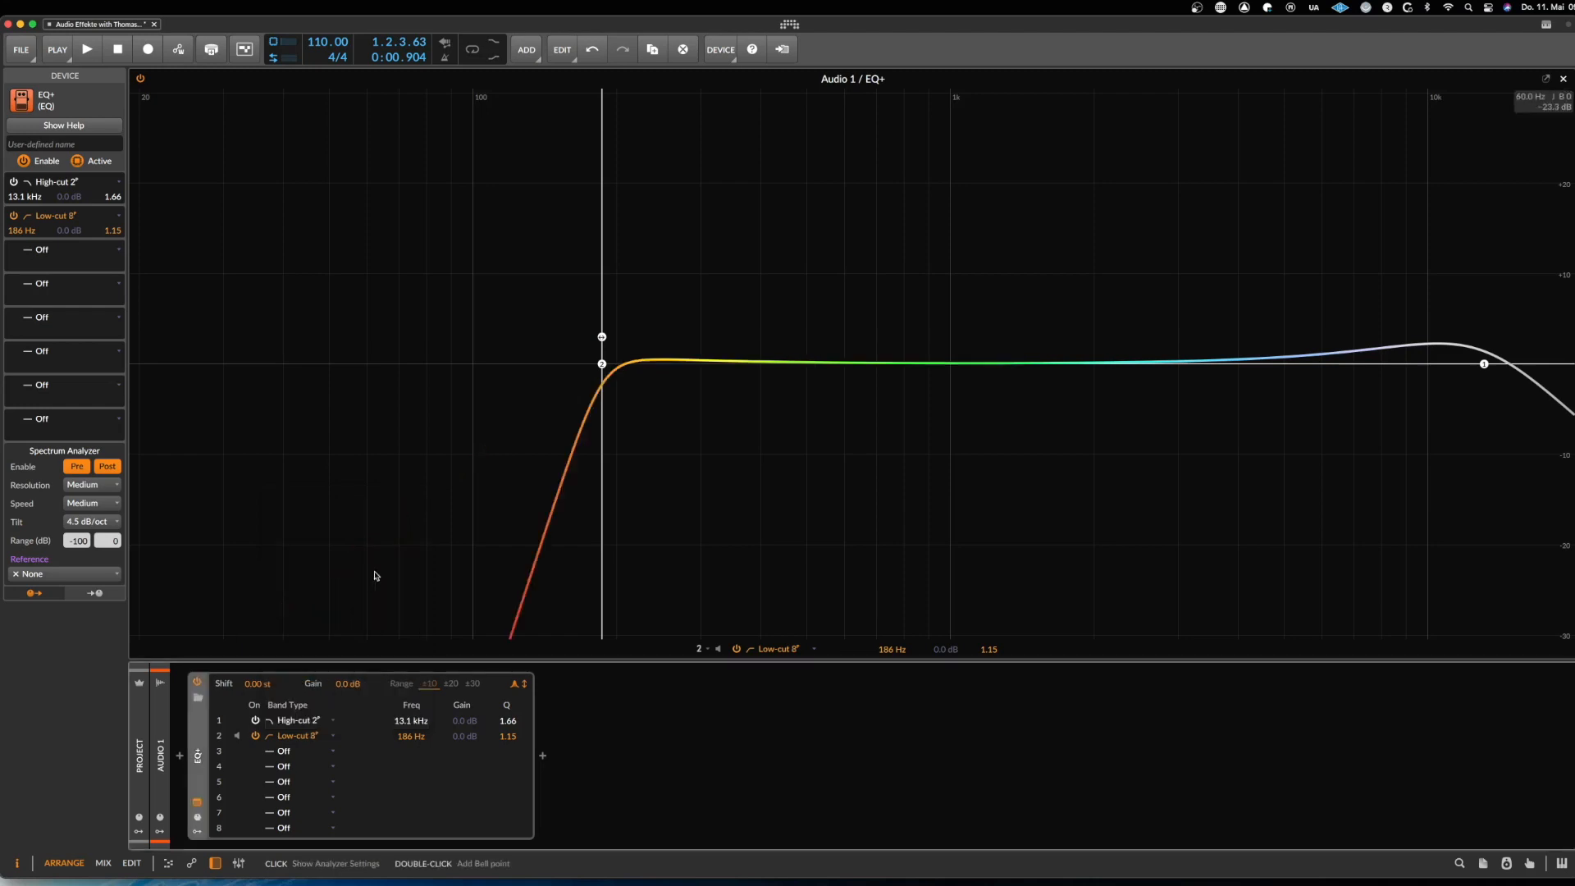
pyautogui.press('space')
pyautogui.moveTo(636, 377); pyautogui.dragTo(757, 401)
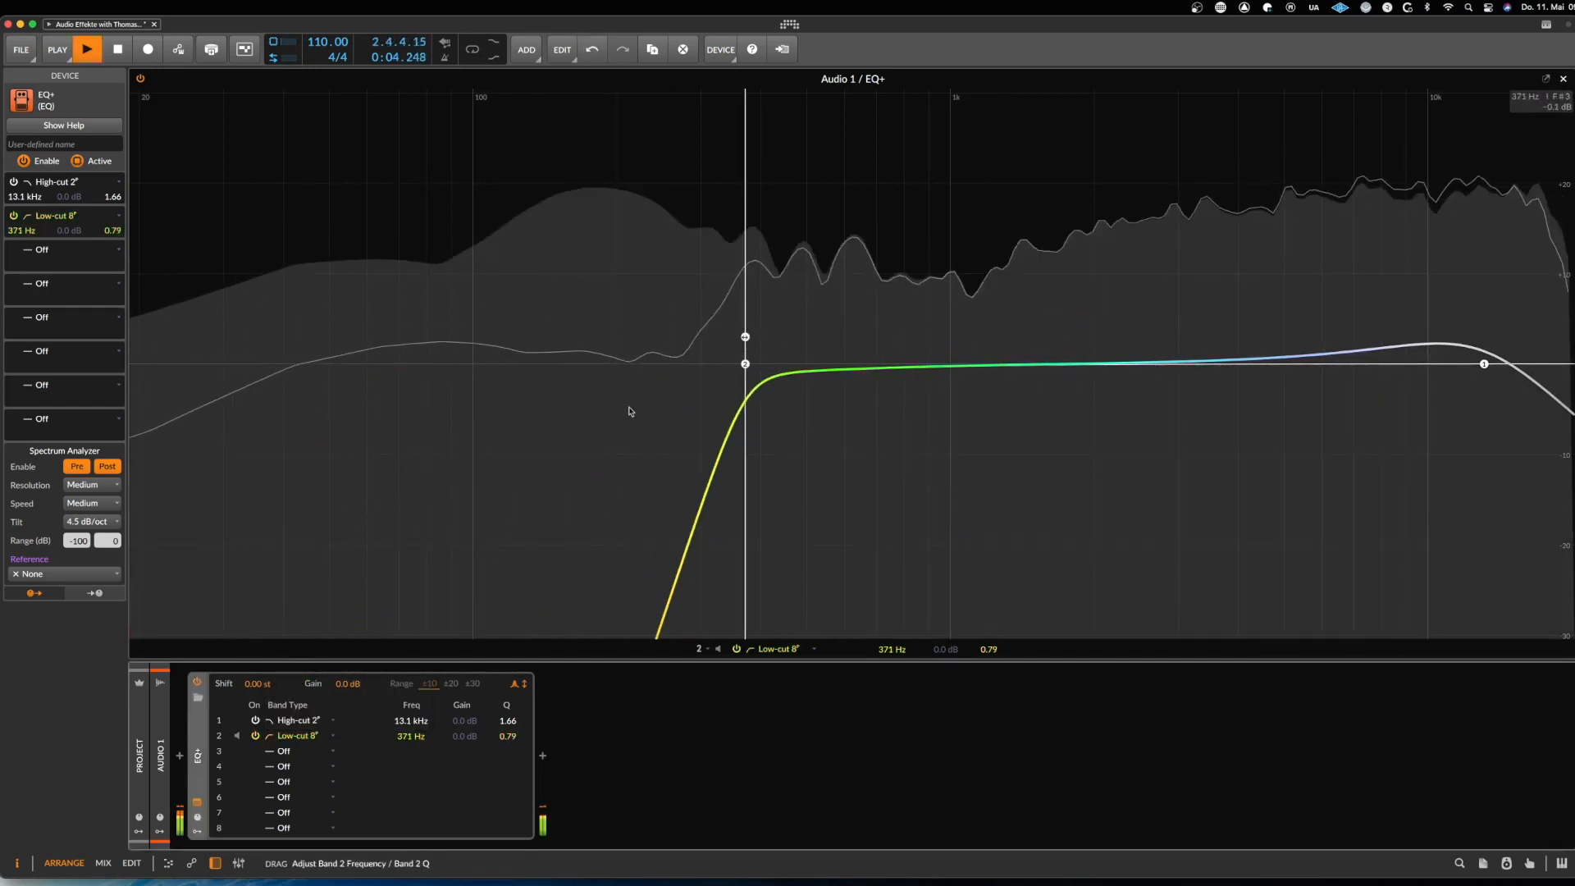
pyautogui.press('space')
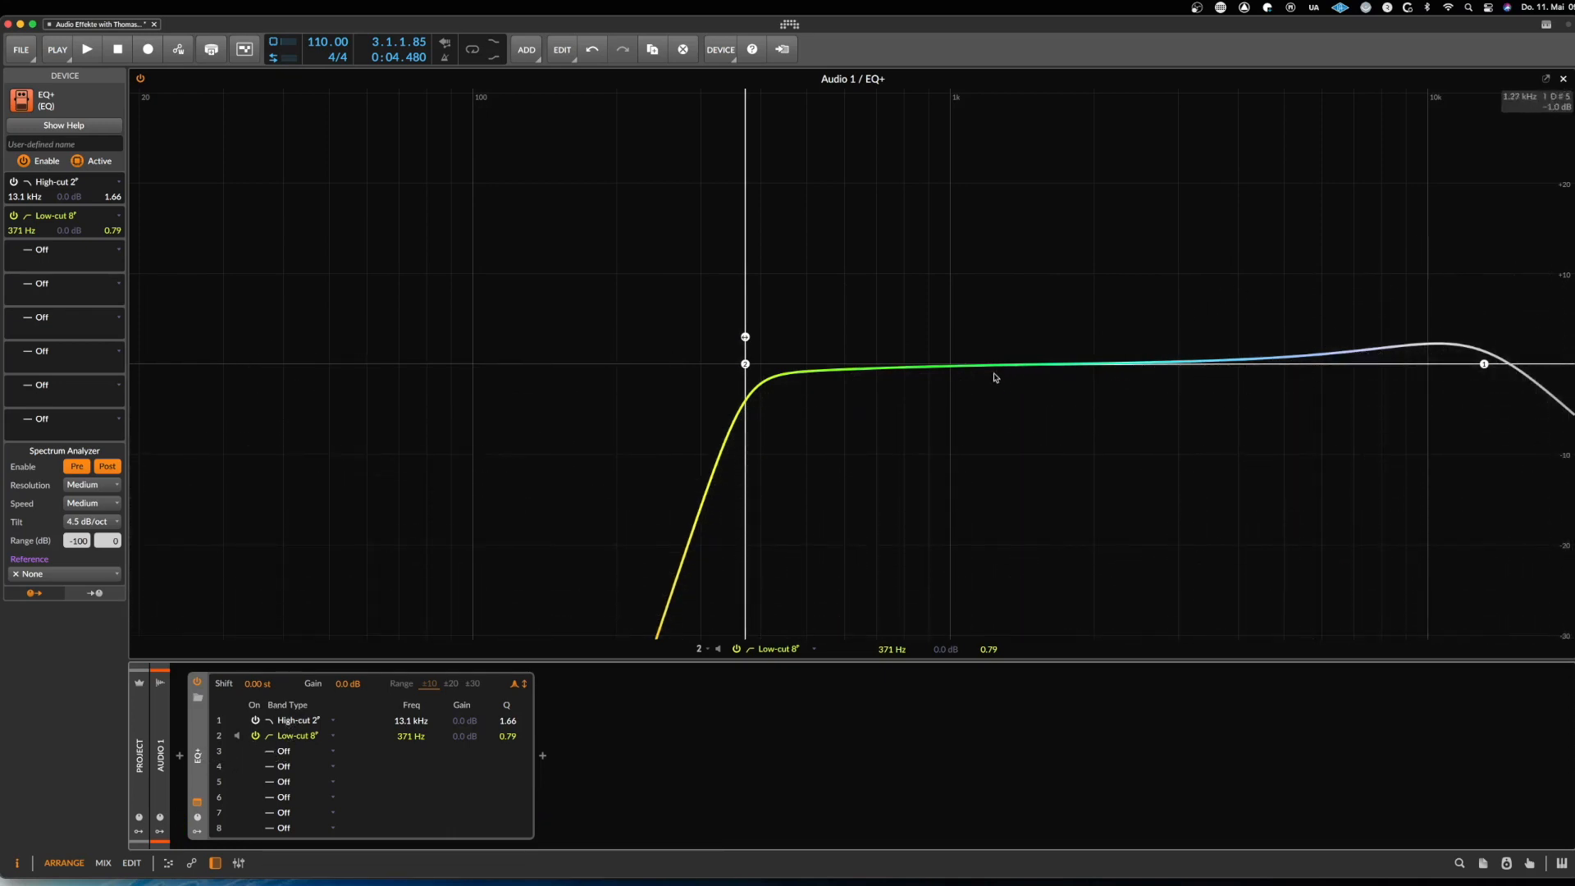
# Add bell bands at about 928 Hz with +7.8 dB, 2.01 kHz with −0.1 dB, and 2.07 kHz with −10.5 dB
pyautogui.doubleClick(952, 368)
pyautogui.moveTo(951, 369); pyautogui.dragTo(934, 293)
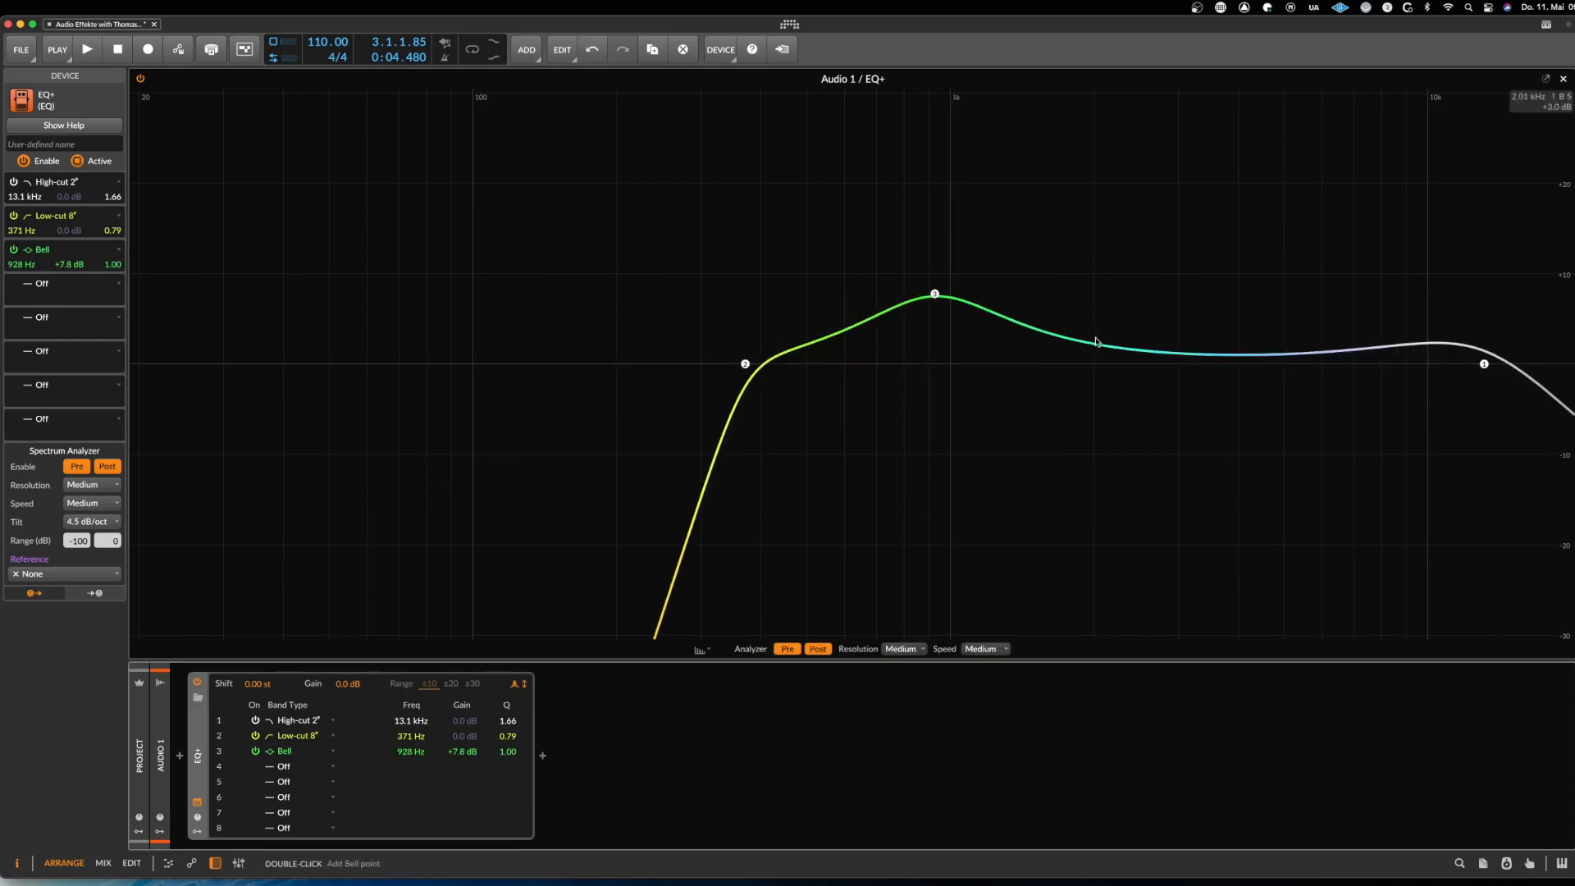
pyautogui.doubleClick(1094, 364)
pyautogui.moveTo(1101, 364); pyautogui.dragTo(1105, 446)
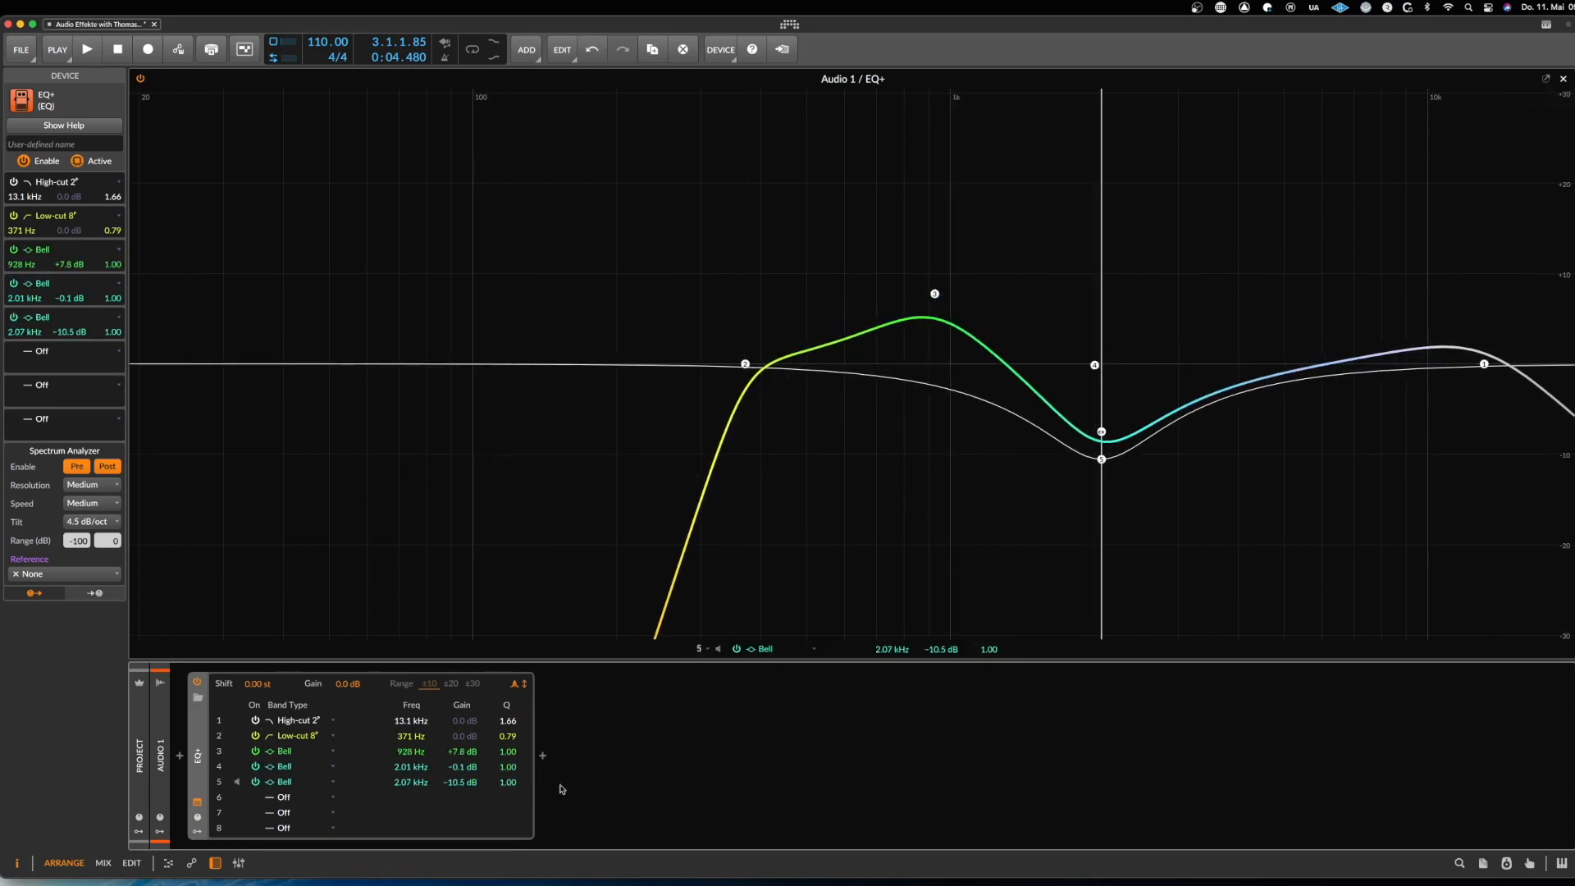
# Add a bell band at about 2.76 kHz with +19.8 dB, and lower band 4 to −12.7 dB at 1.90 kHz
pyautogui.doubleClick(1266, 388)
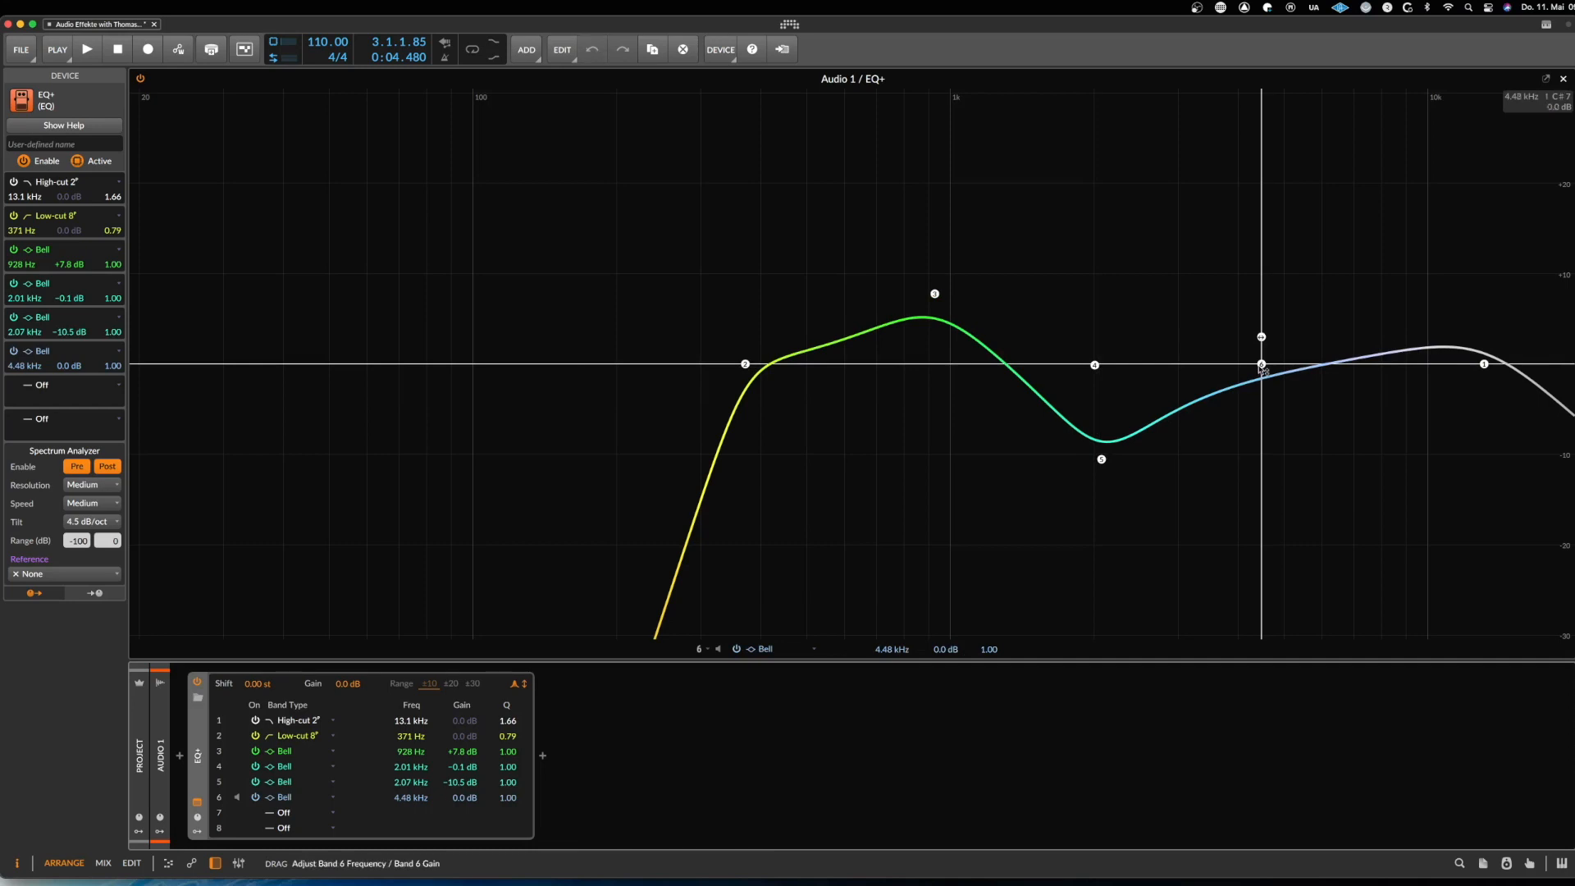
pyautogui.moveTo(1262, 366); pyautogui.dragTo(1237, 269)
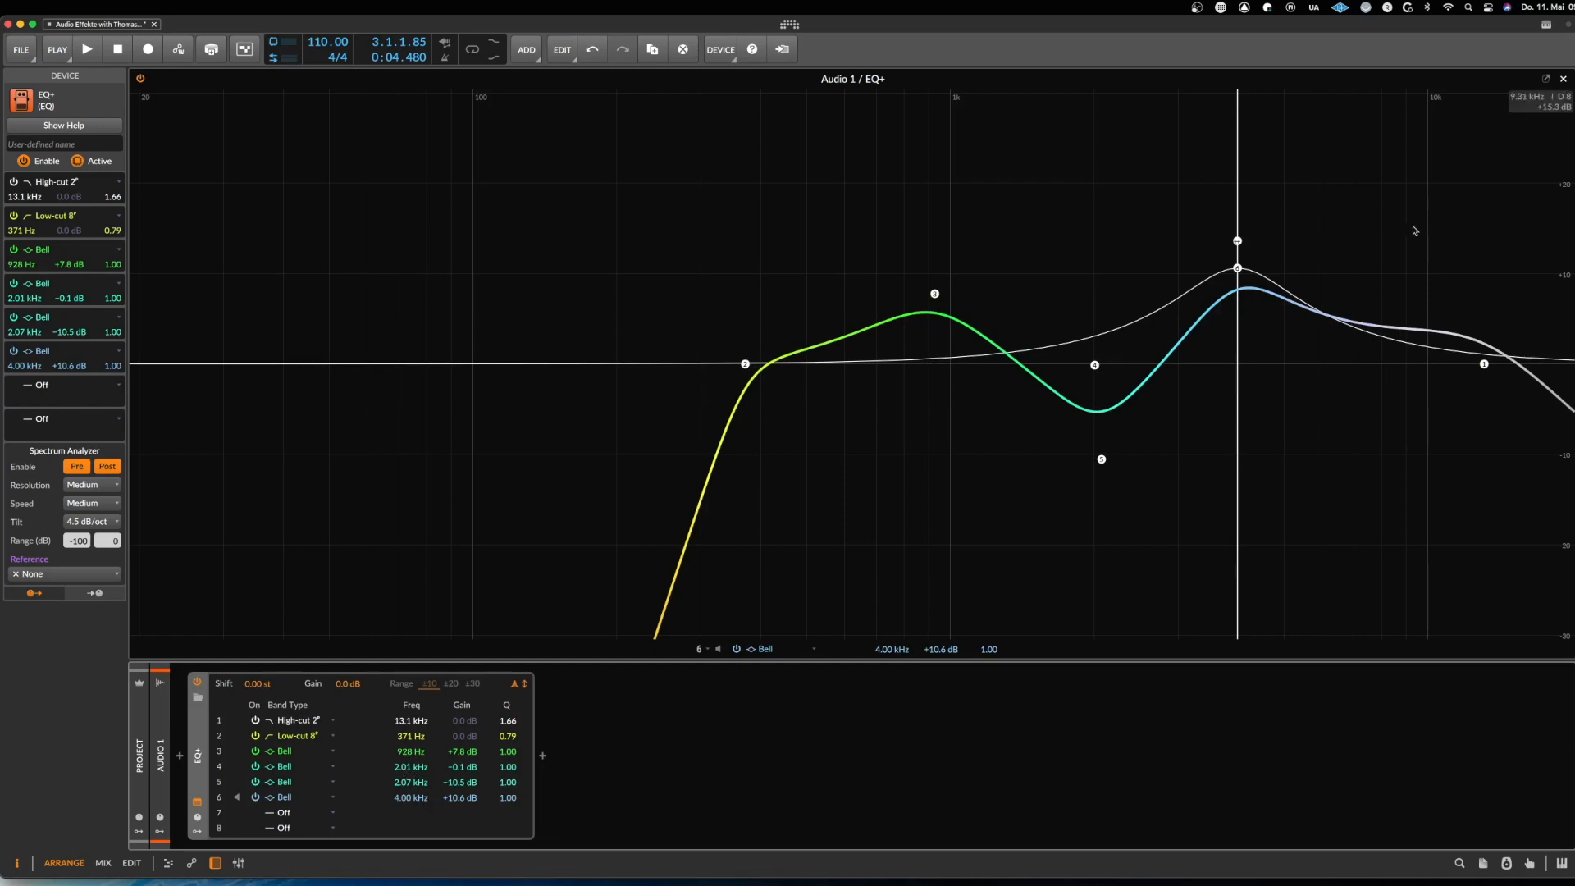
pyautogui.moveTo(1237, 268); pyautogui.dragTo(1162, 186)
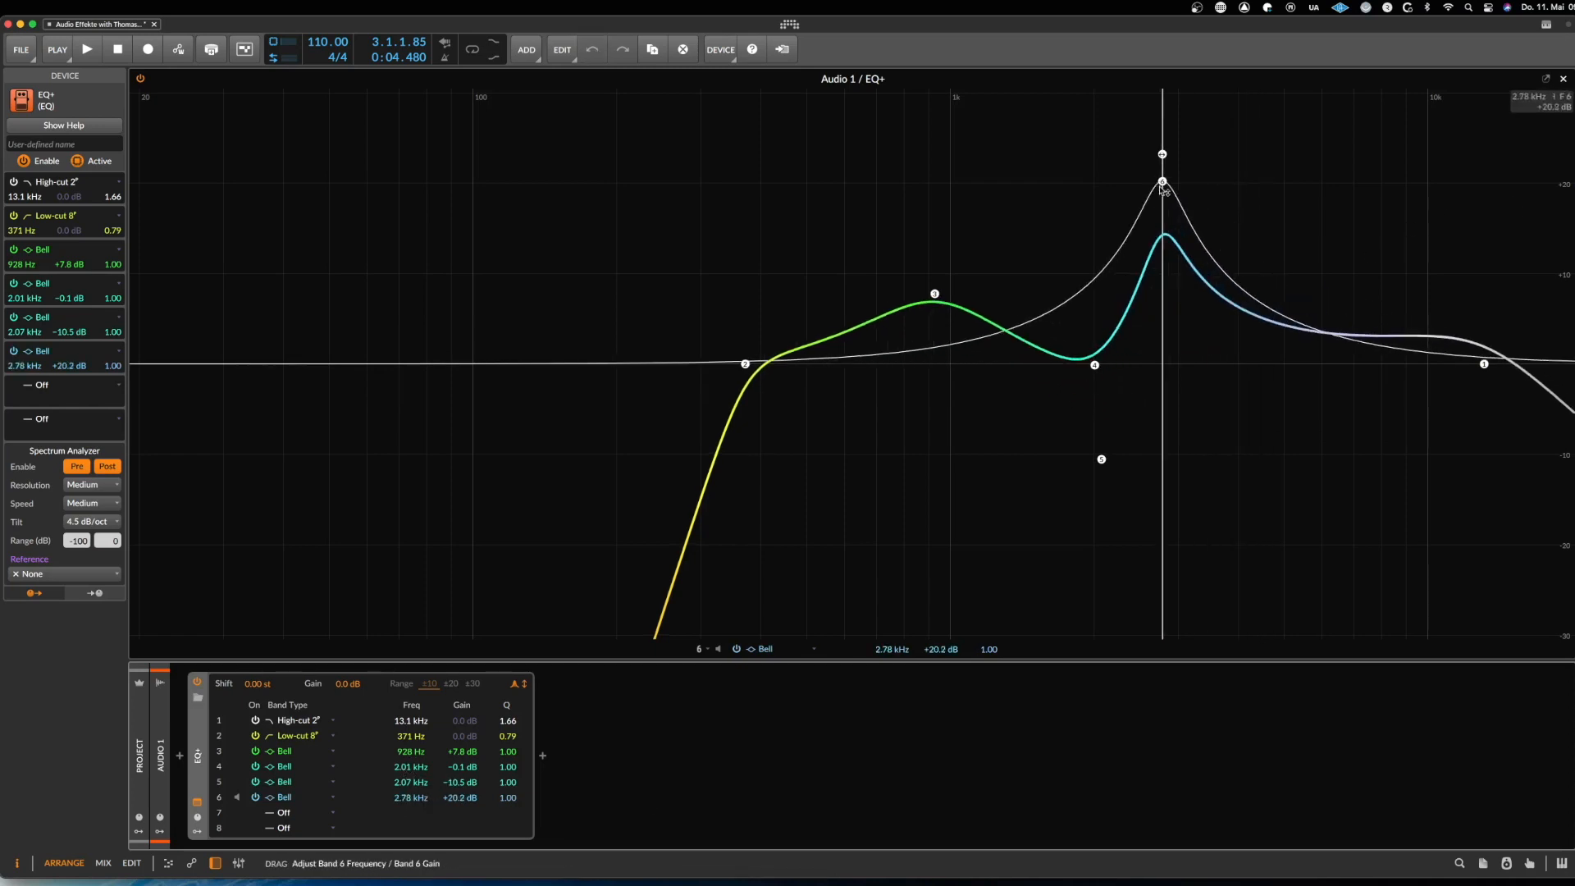
pyautogui.moveTo(1092, 387); pyautogui.dragTo(1081, 501)
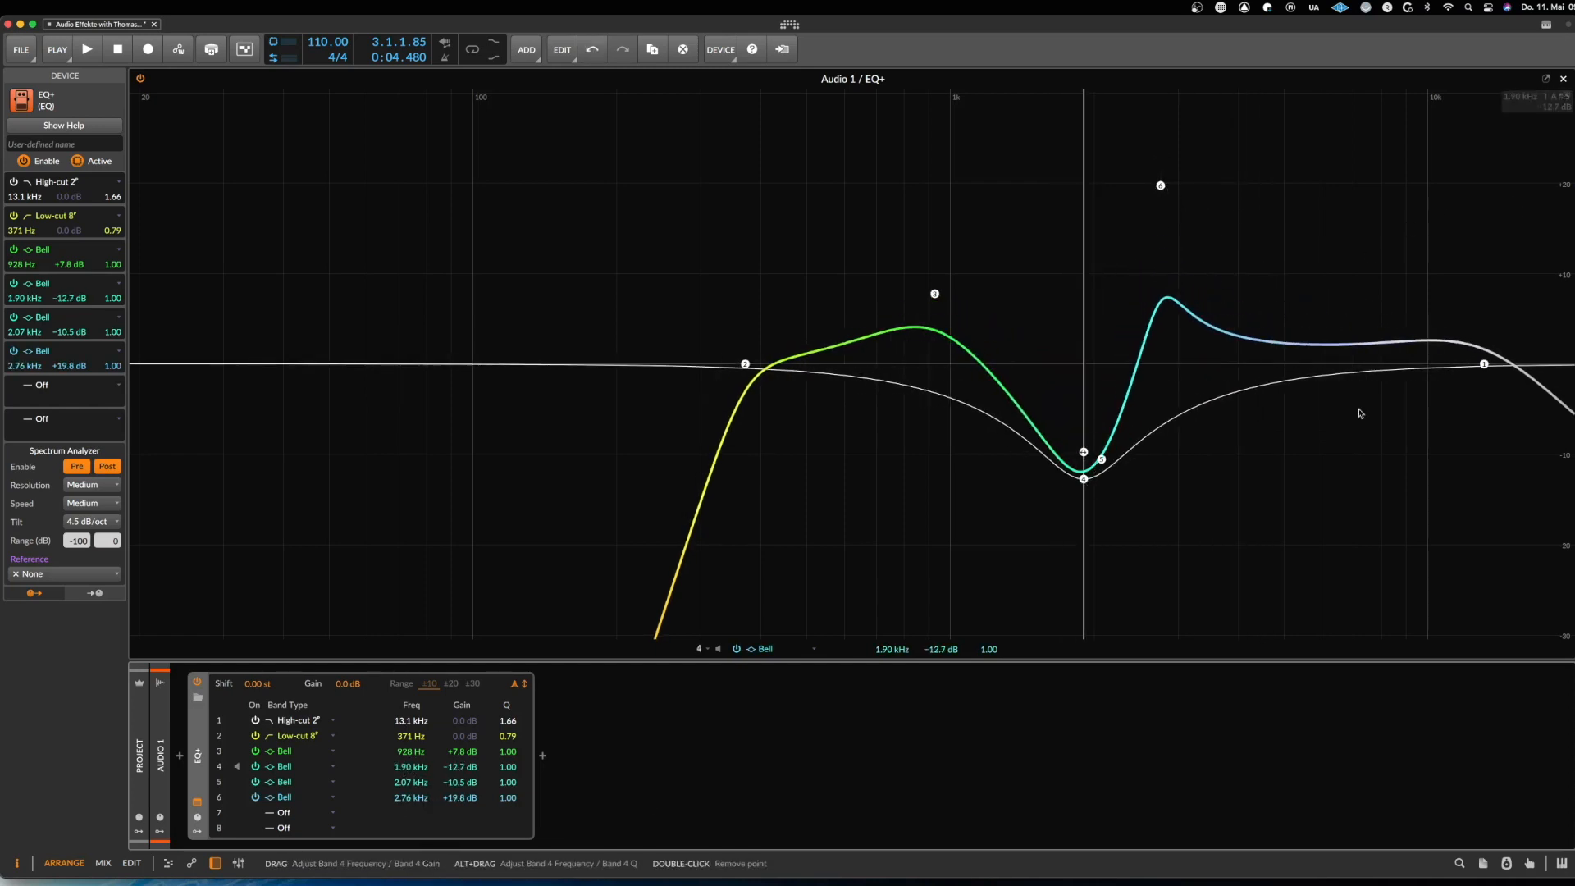
# Close the expanded EQ+ view and delete EQ+ from Audio 1
pyautogui.click(1563, 78)
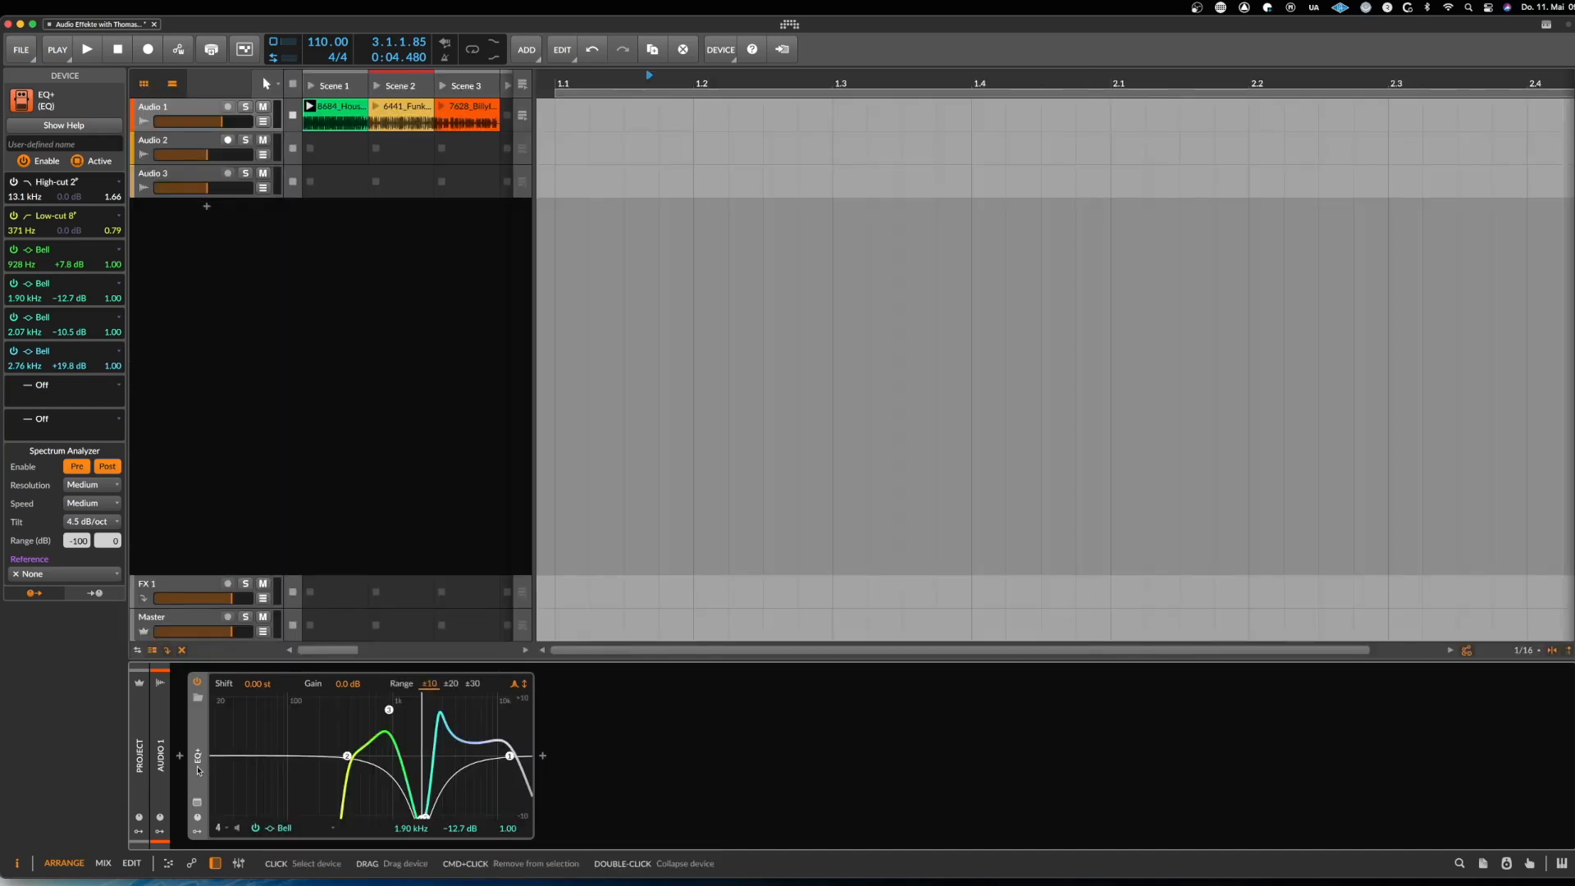
pyautogui.press('Delete')
# Insert the Filter device from the Filter category on Audio 1 and open its help view
pyautogui.click(179, 755)
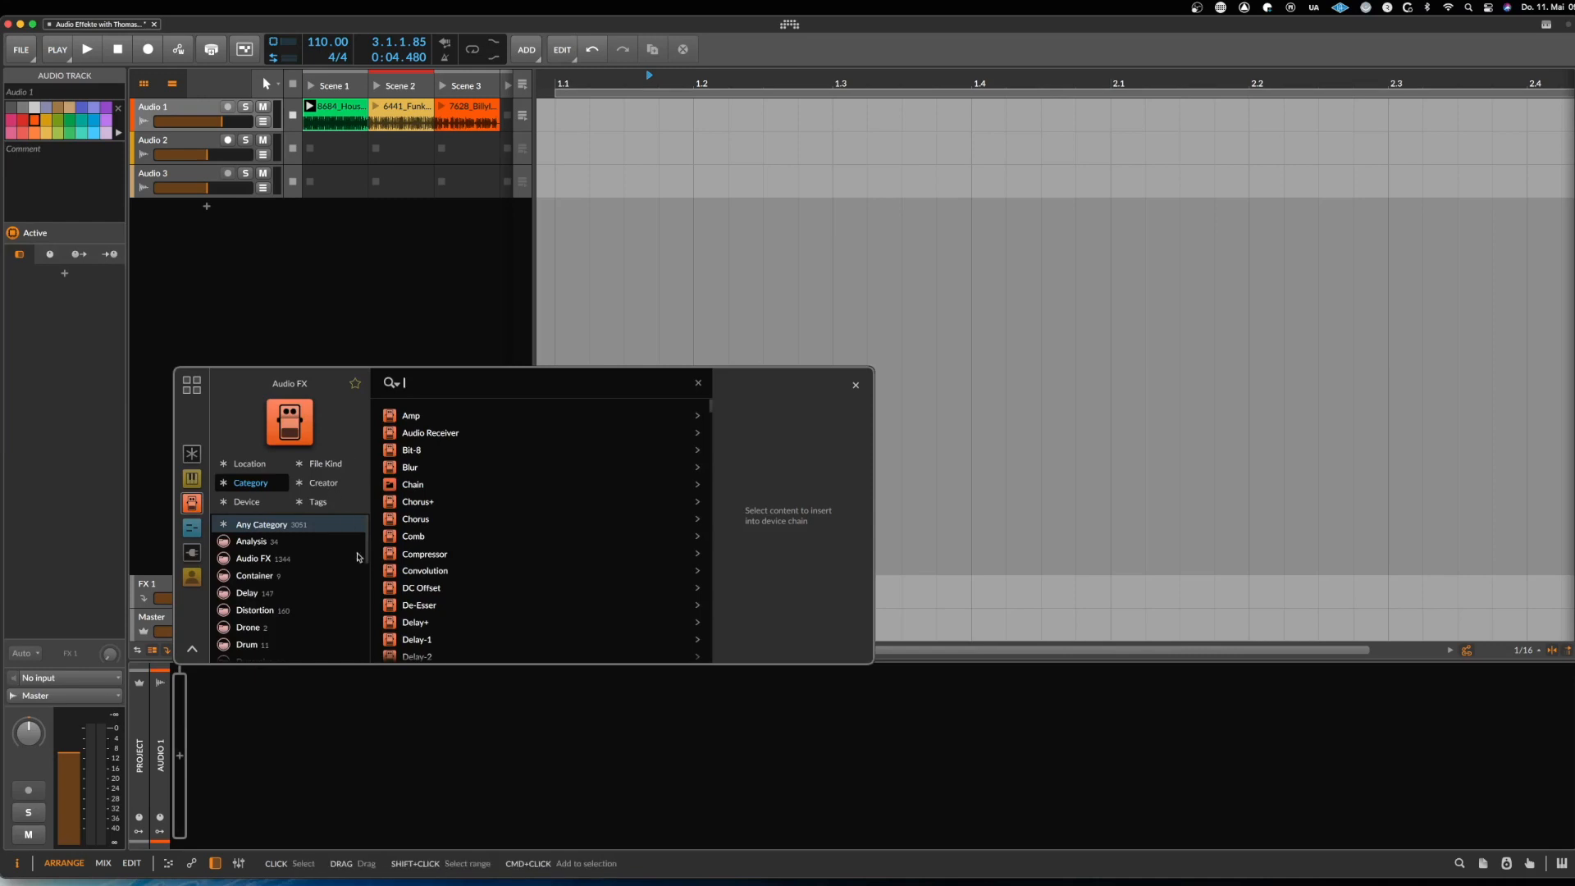
pyautogui.write('filt')
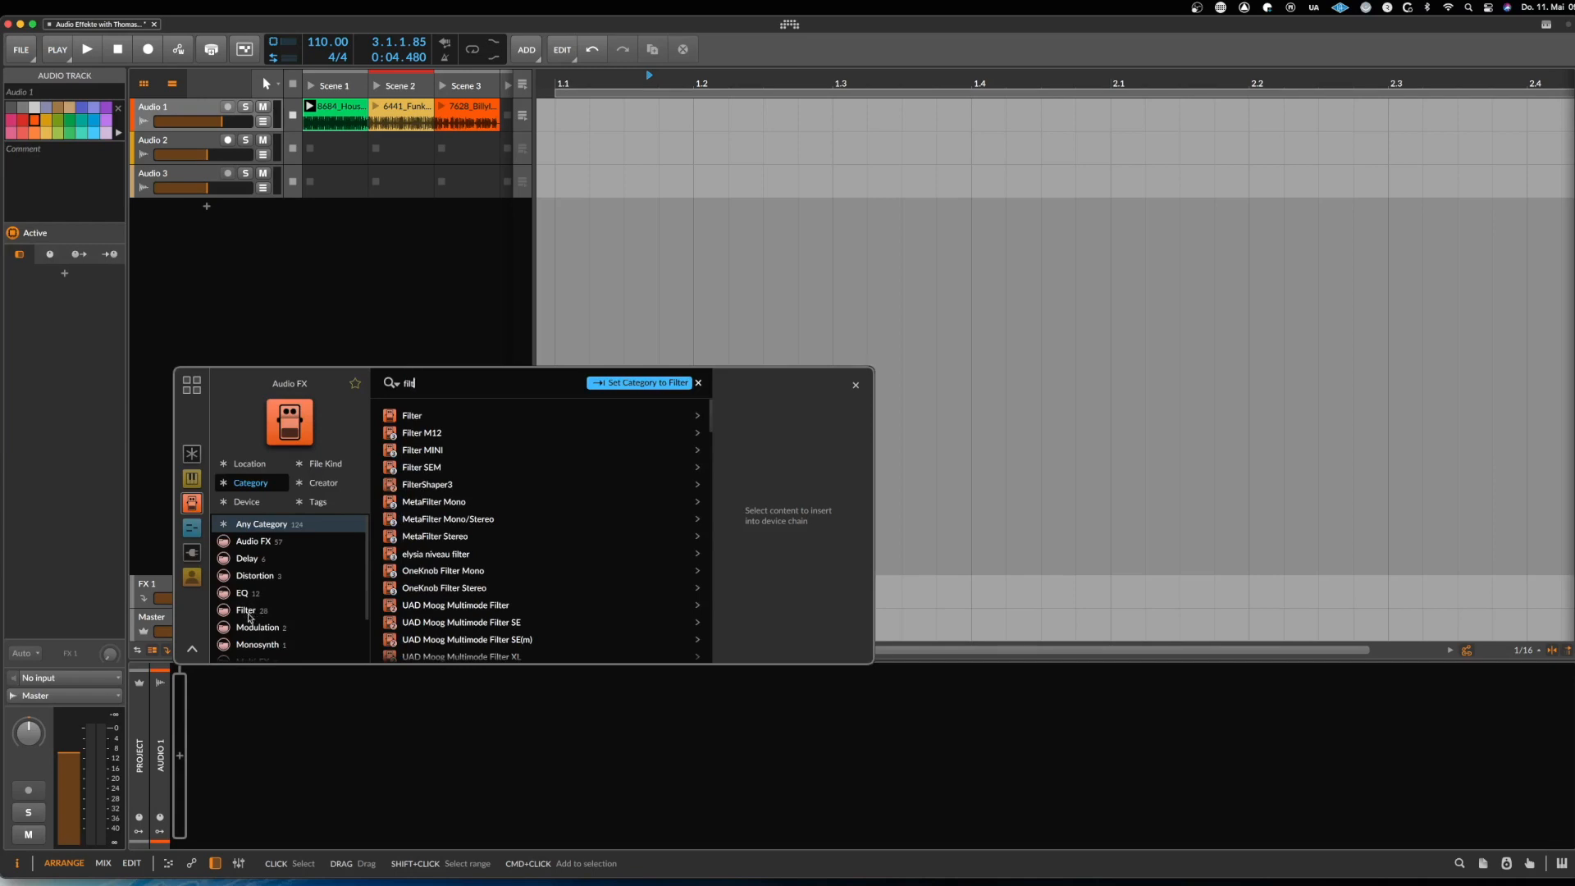
pyautogui.click(246, 611)
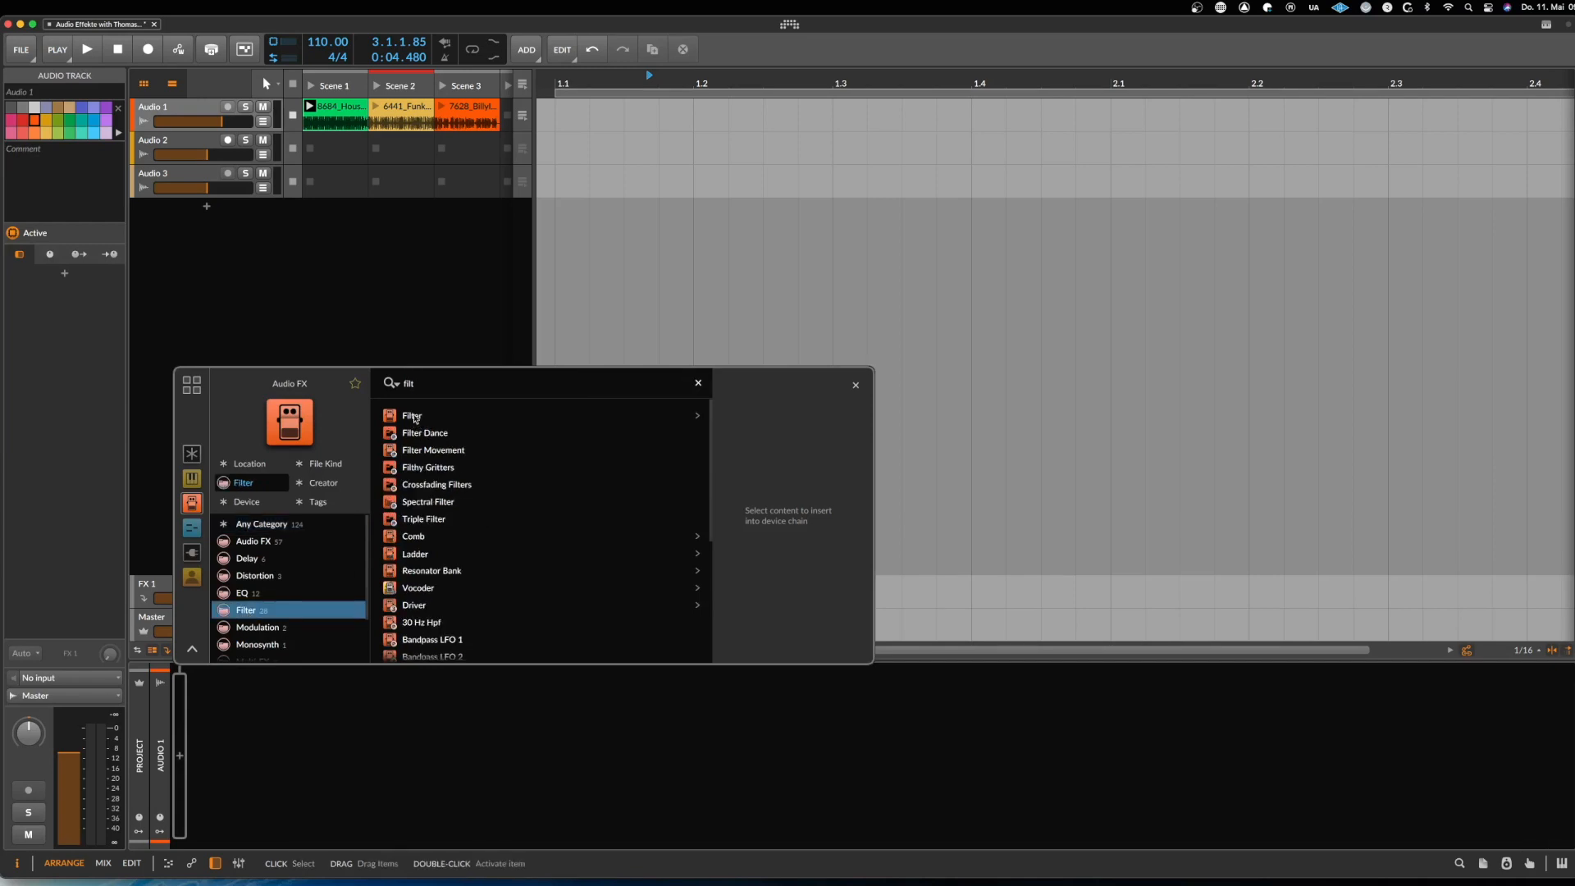
pyautogui.doubleClick(415, 419)
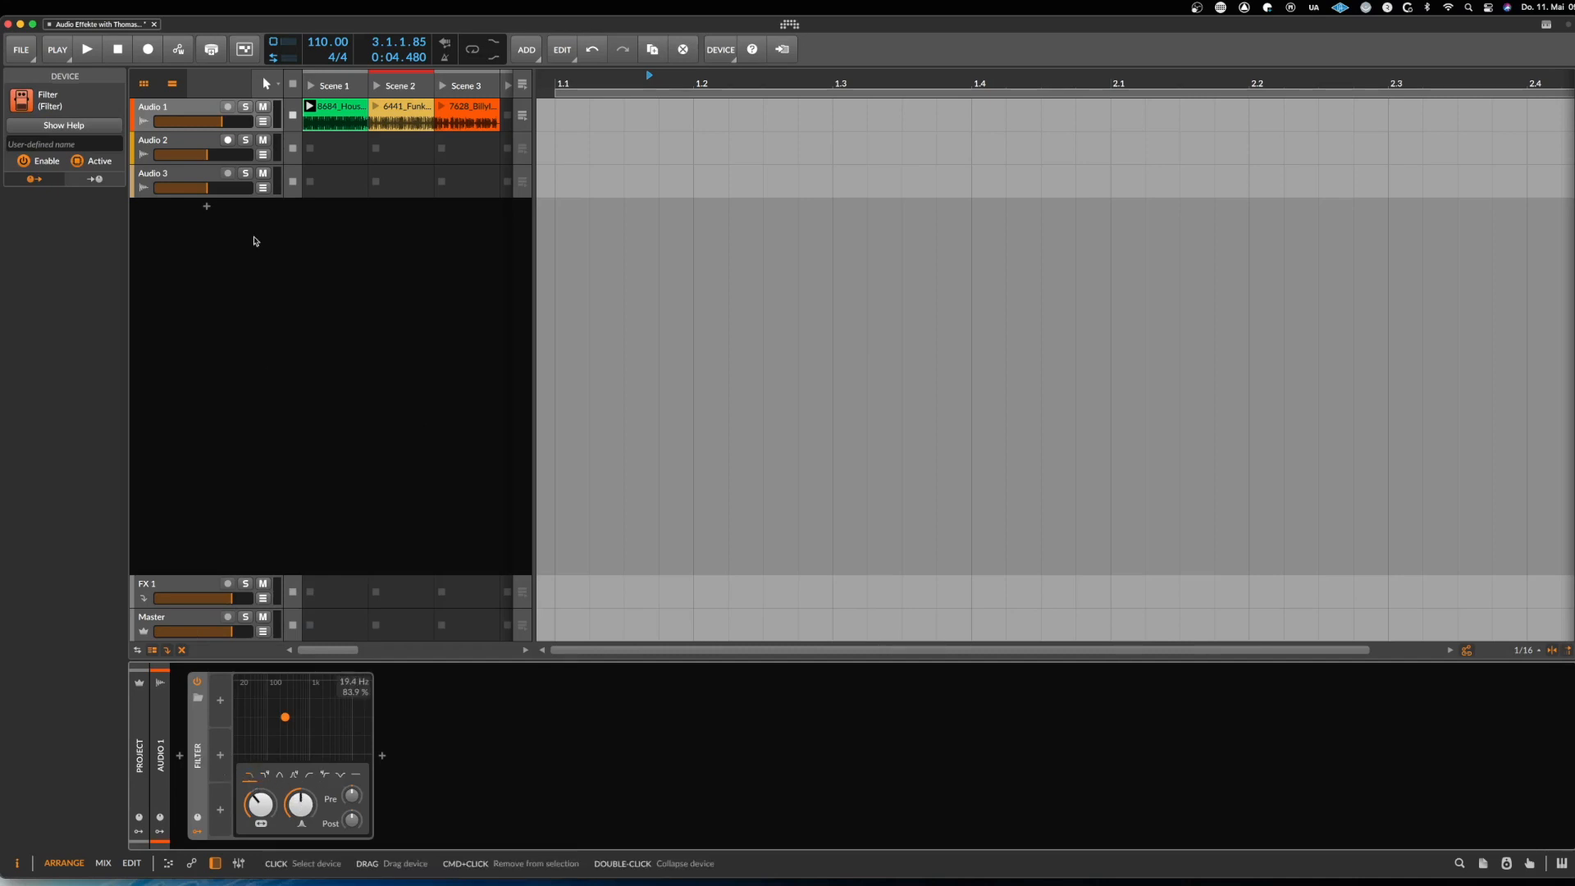
pyautogui.click(83, 131)
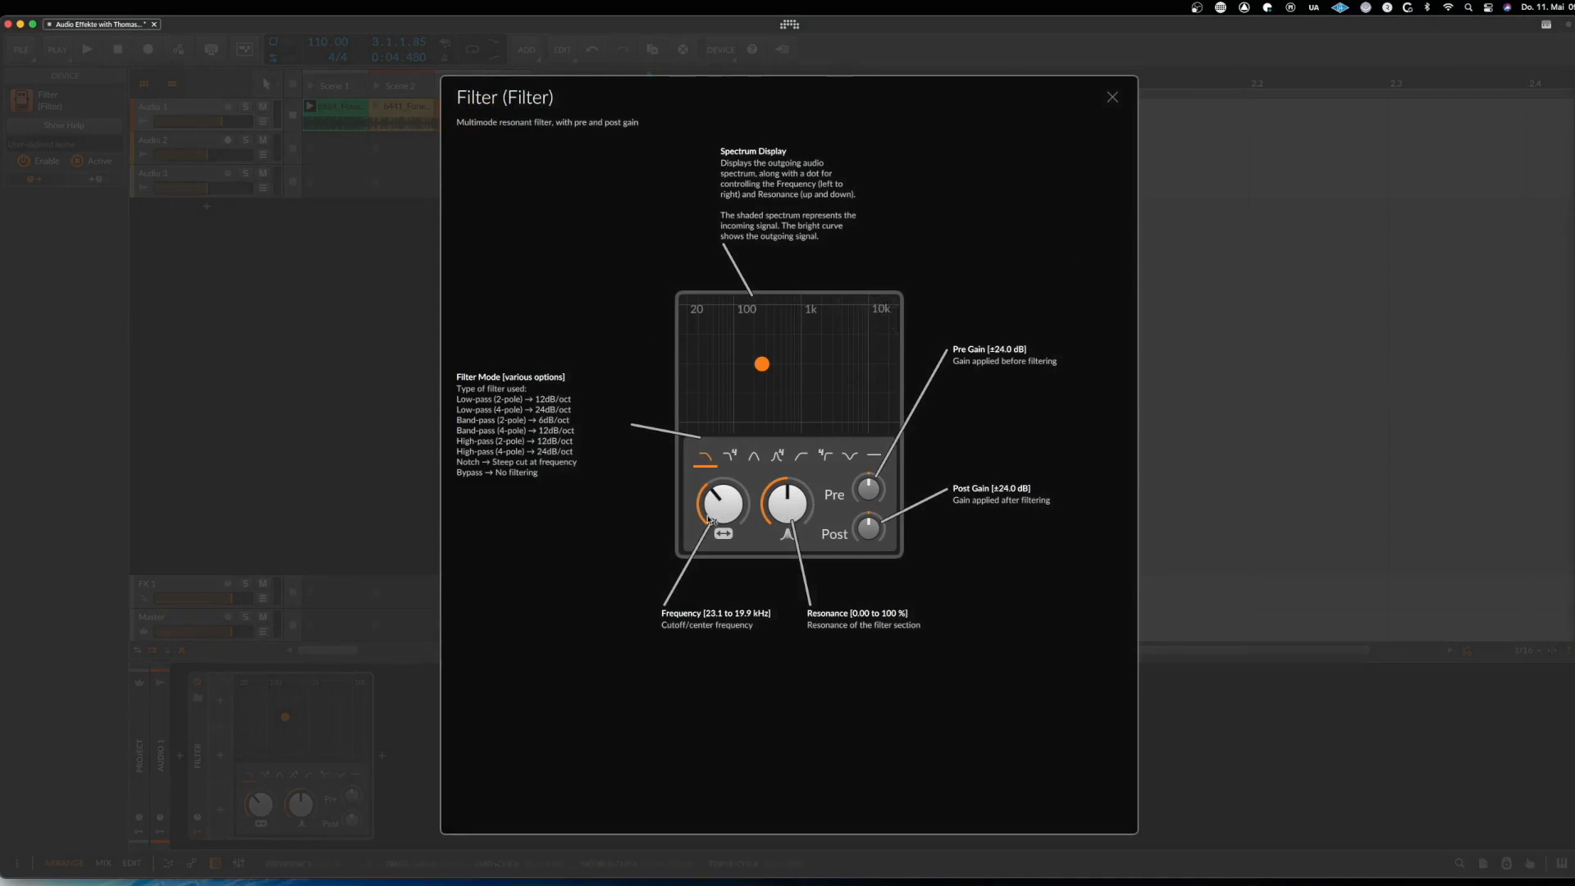
# Adjust the cutoff frequency and resonance of the 2-pole low-pass filter while playing the loop
pyautogui.moveTo(712, 511); pyautogui.dragTo(712, 516)
pyautogui.press('space')
pyautogui.moveTo(726, 512); pyautogui.dragTo(727, 480)
pyautogui.press('space')
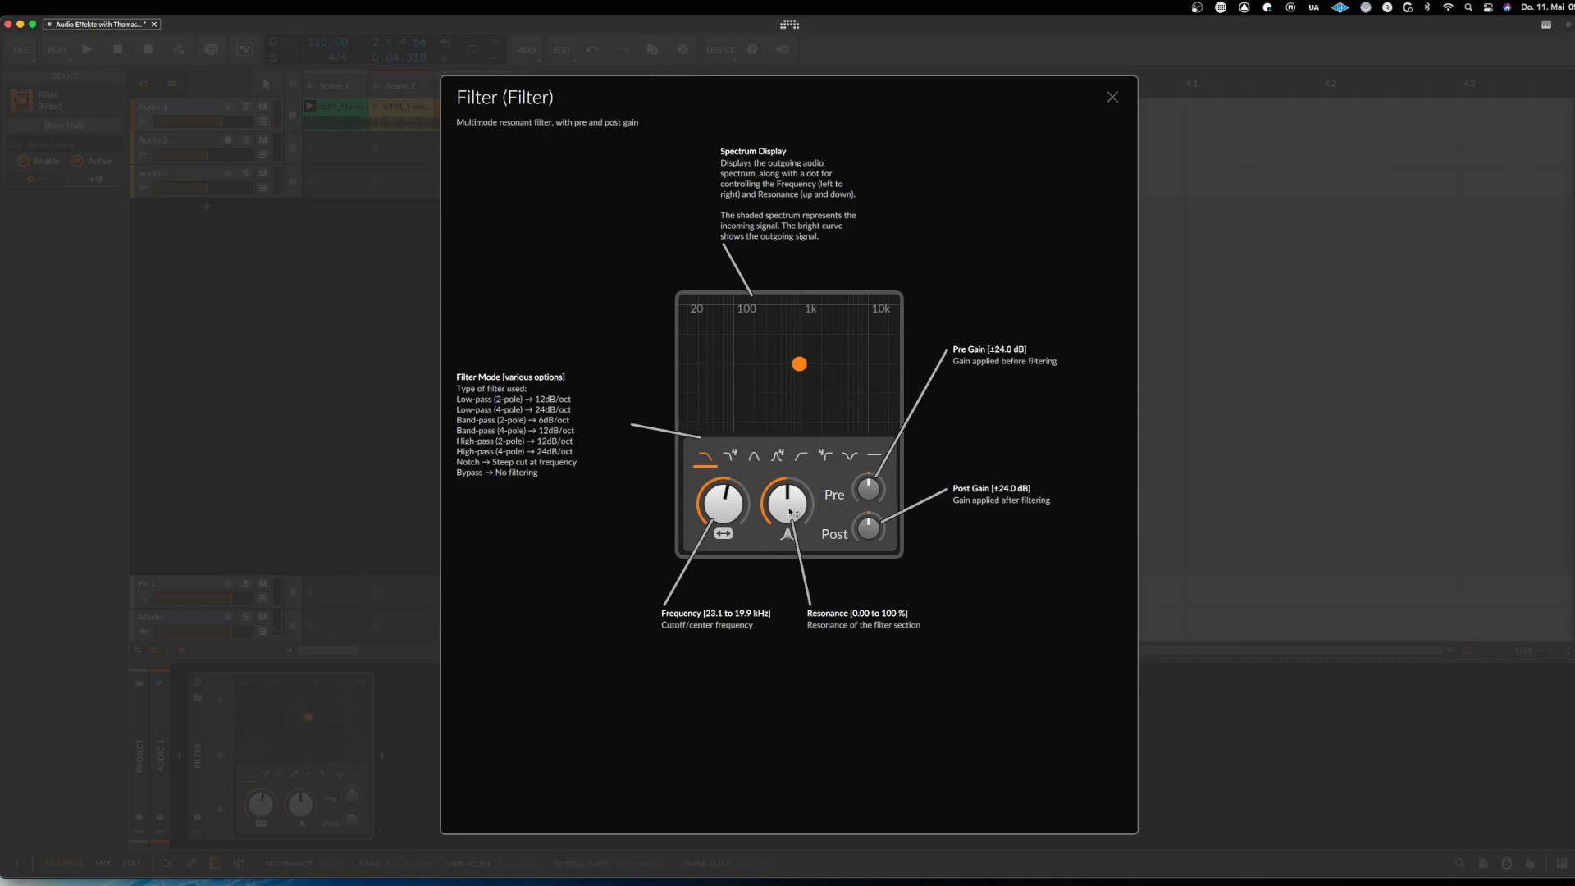
pyautogui.moveTo(787, 502); pyautogui.dragTo(787, 574)
pyautogui.press('space')
pyautogui.moveTo(726, 509)
pyautogui.mouseDown()
pyautogui.moveTo(726, 480)
pyautogui.moveTo(726, 566)
pyautogui.moveTo(726, 524)
pyautogui.mouseUp()
pyautogui.press('space')
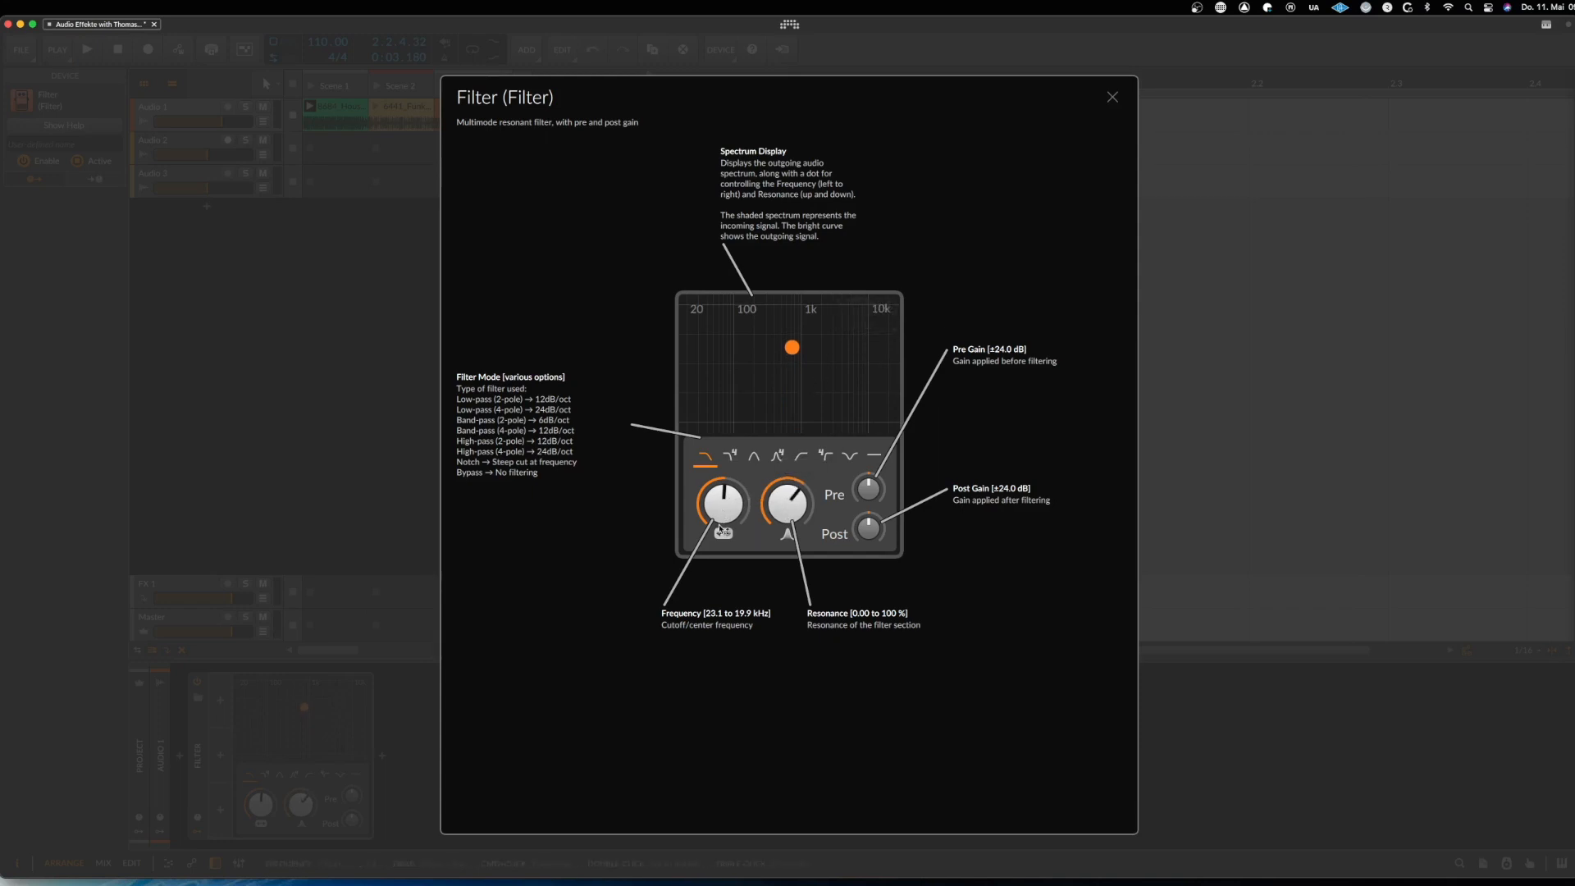
# Sweep the 2-pole low-pass cutoff through about 2.17 kHz during playback and set the resonance to 23.6 %
pyautogui.press('space')
pyautogui.moveTo(718, 516); pyautogui.dragTo(786, 592)
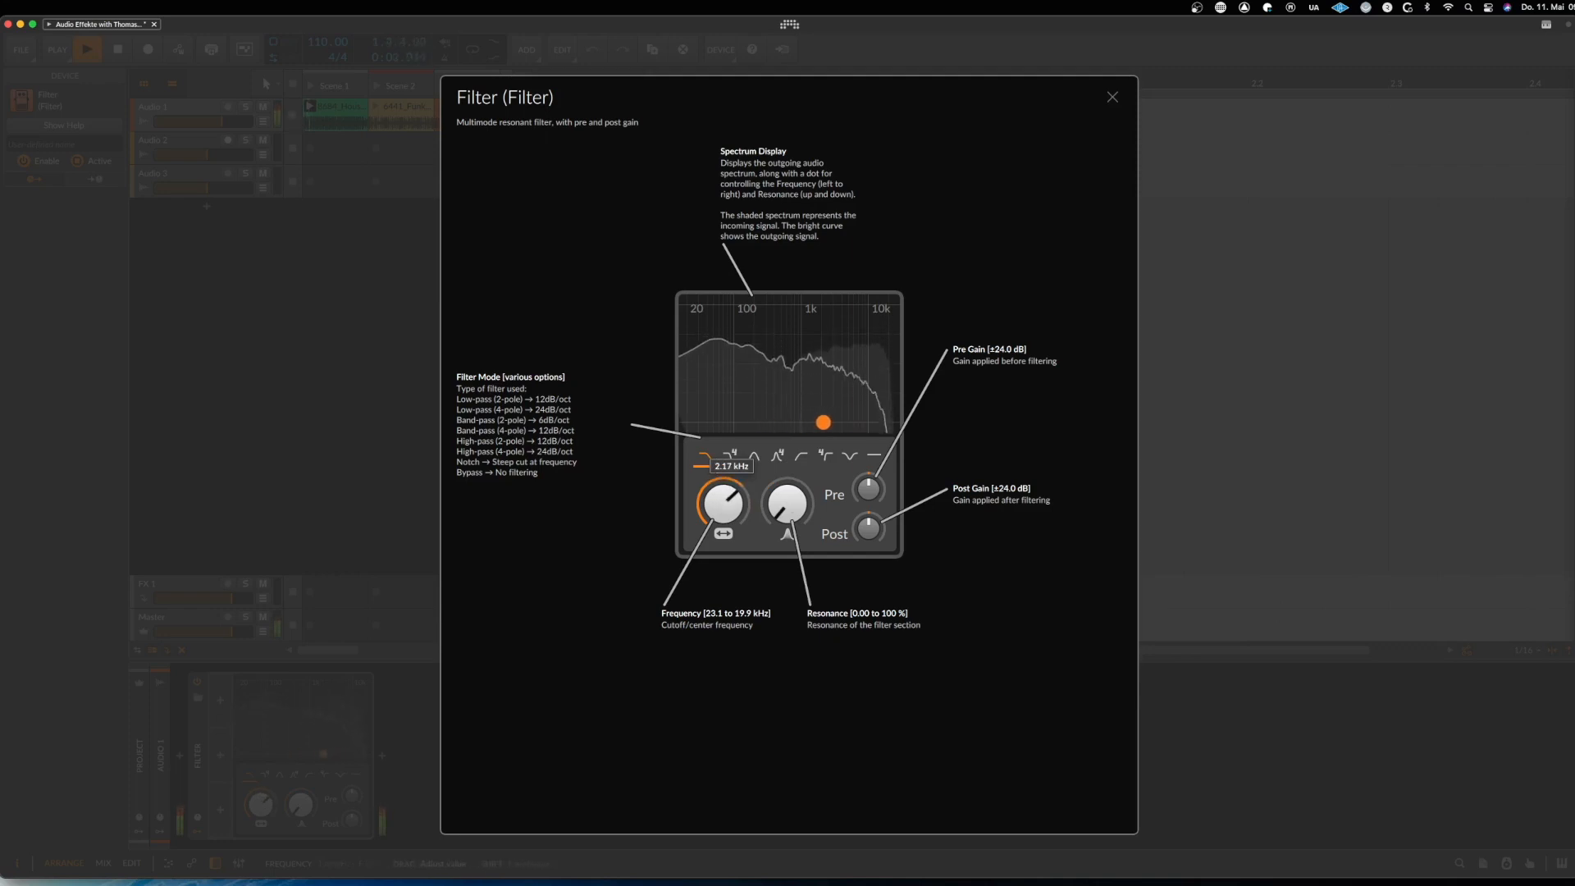
pyautogui.moveTo(794, 502); pyautogui.dragTo(794, 410)
pyautogui.press('space')
pyautogui.moveTo(722, 505); pyautogui.dragTo(794, 563)
pyautogui.press('space')
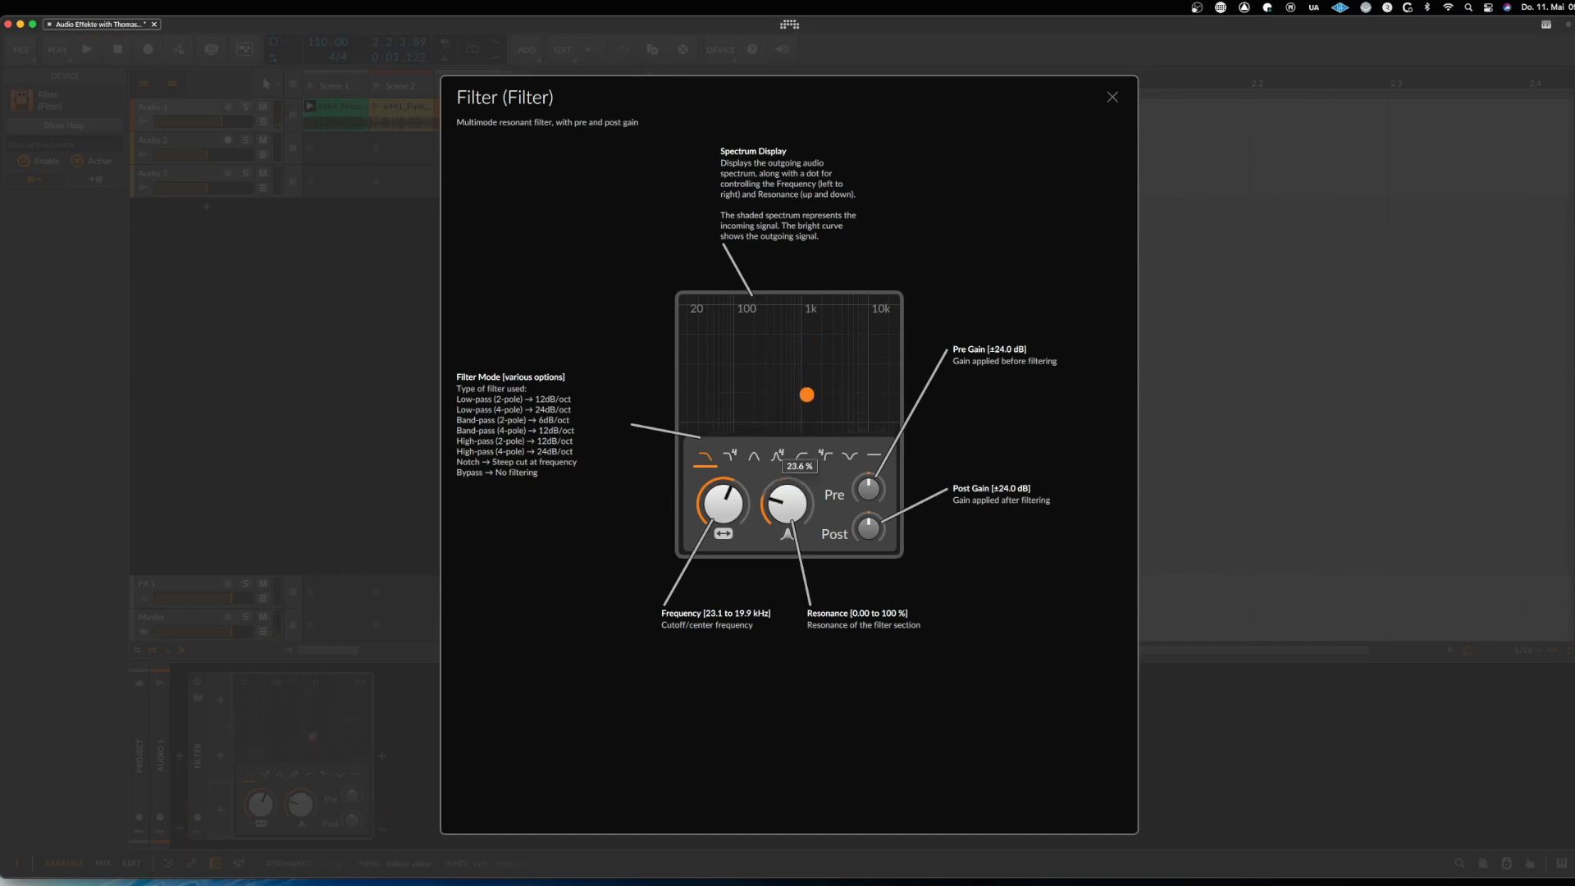
# Switch the filter to 4-pole low-pass and audition it around 832 Hz with about 38.6 % resonance
pyautogui.click(733, 456)
pyautogui.press('space')
pyautogui.moveTo(723, 505)
pyautogui.mouseDown()
pyautogui.moveTo(722, 491)
pyautogui.moveTo(723, 561)
pyautogui.moveTo(723, 509)
pyautogui.mouseUp()
pyautogui.press('space')
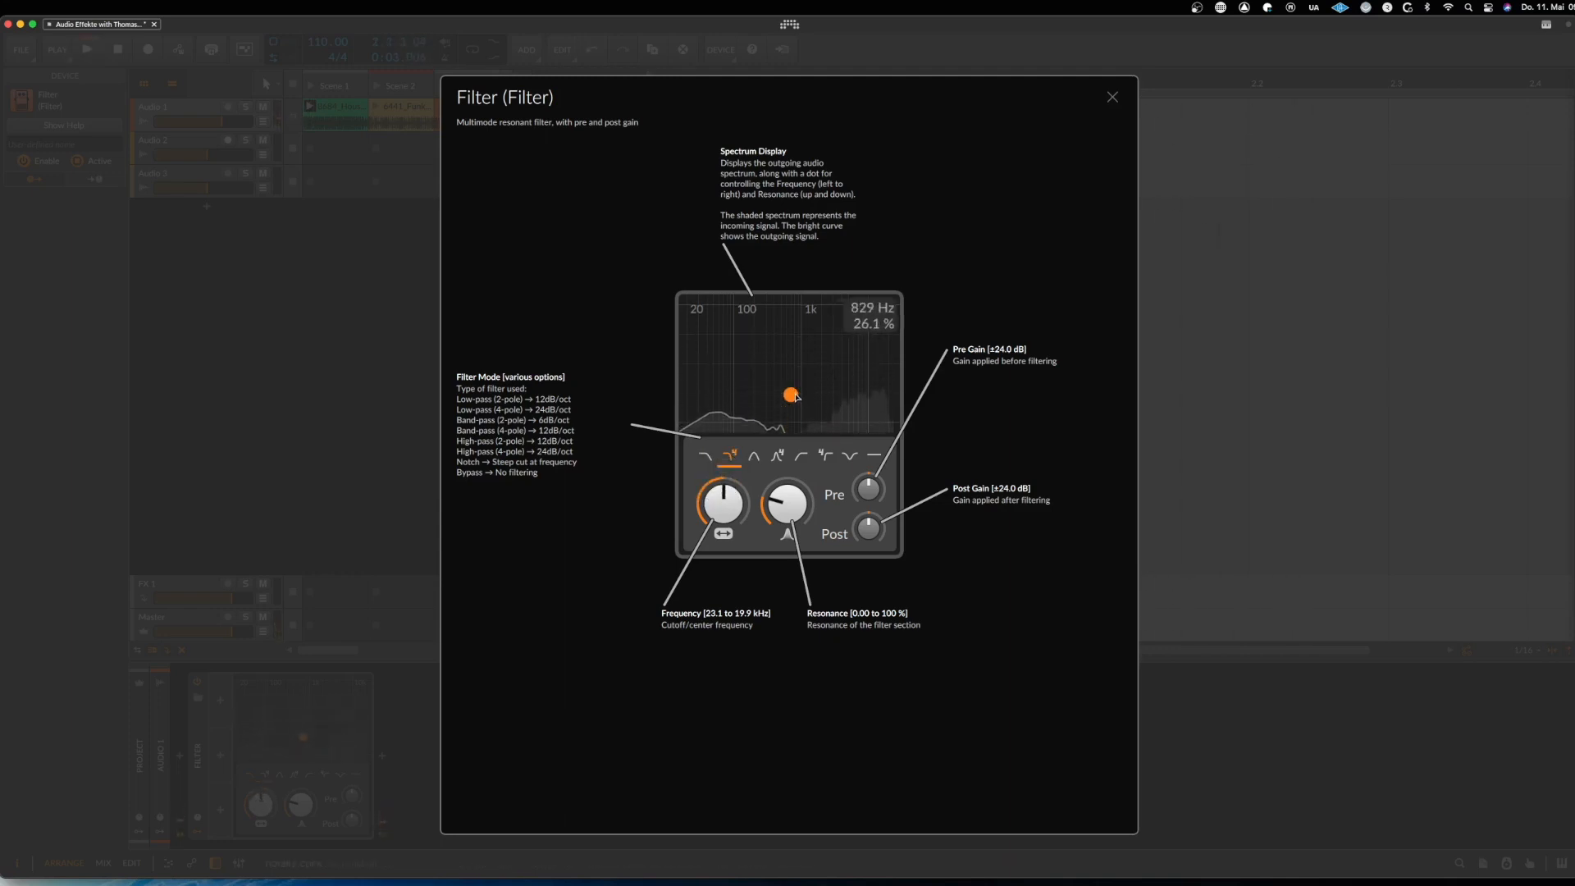
pyautogui.moveTo(796, 397); pyautogui.dragTo(792, 383)
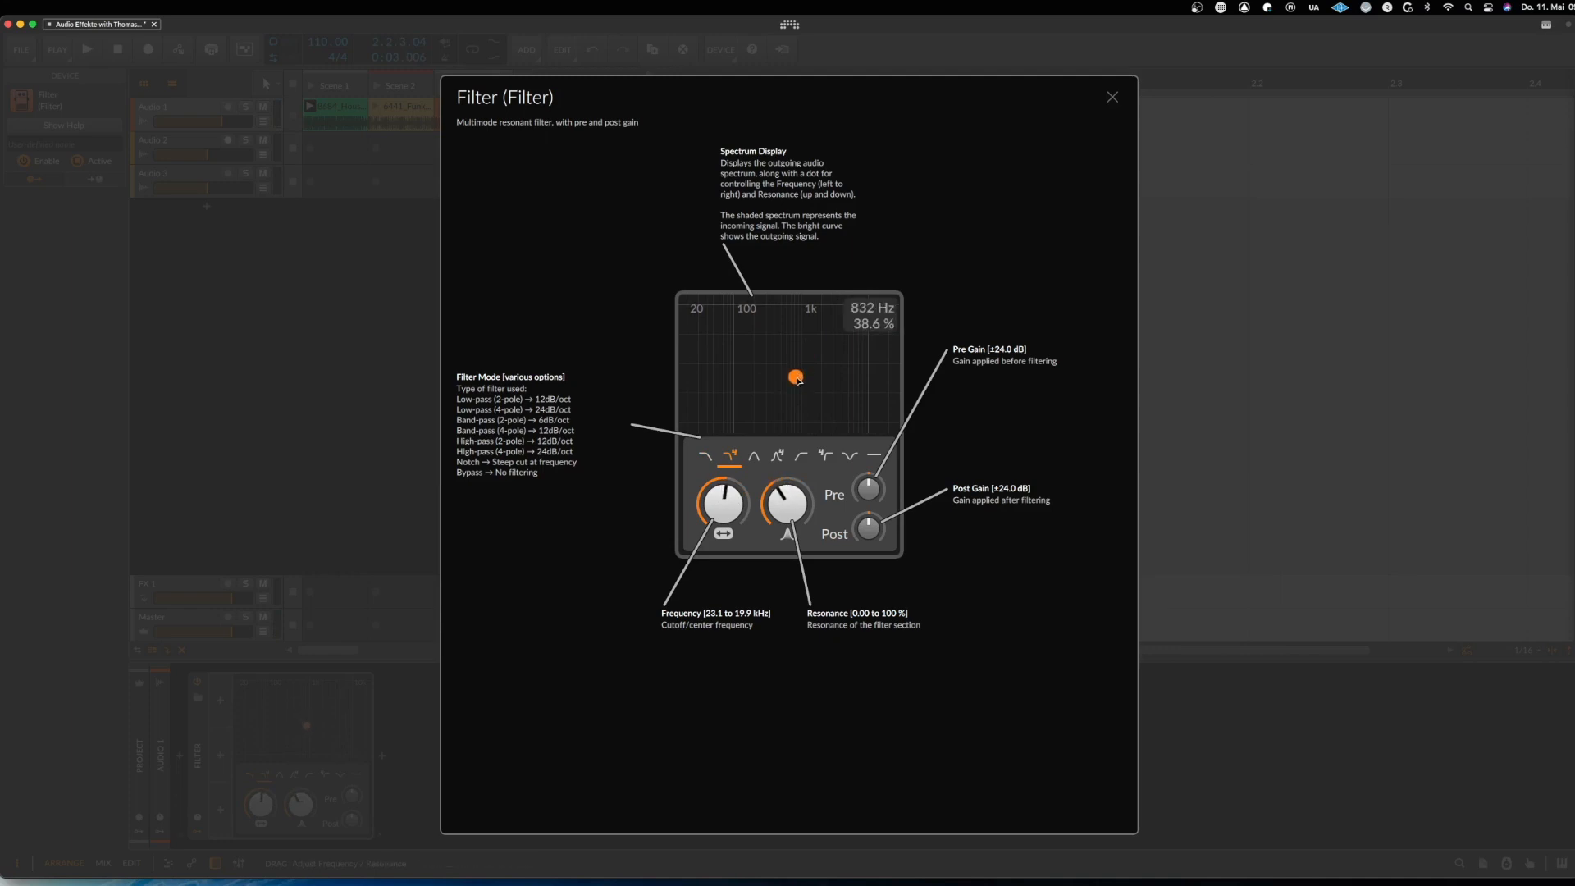
pyautogui.press('space')
pyautogui.moveTo(800, 388)
pyautogui.mouseDown()
pyautogui.moveTo(829, 374)
pyautogui.moveTo(763, 363)
pyautogui.moveTo(788, 390)
pyautogui.moveTo(797, 370)
pyautogui.moveTo(776, 376)
pyautogui.mouseUp()
pyautogui.press('space')
# Set the 2-pole band-pass filter to about 656 Hz and 48.4 % resonance, and sweep it during playback
pyautogui.moveTo(786, 371)
pyautogui.mouseDown()
pyautogui.moveTo(799, 326)
pyautogui.moveTo(718, 346)
pyautogui.moveTo(807, 346)
pyautogui.moveTo(786, 366)
pyautogui.mouseUp()
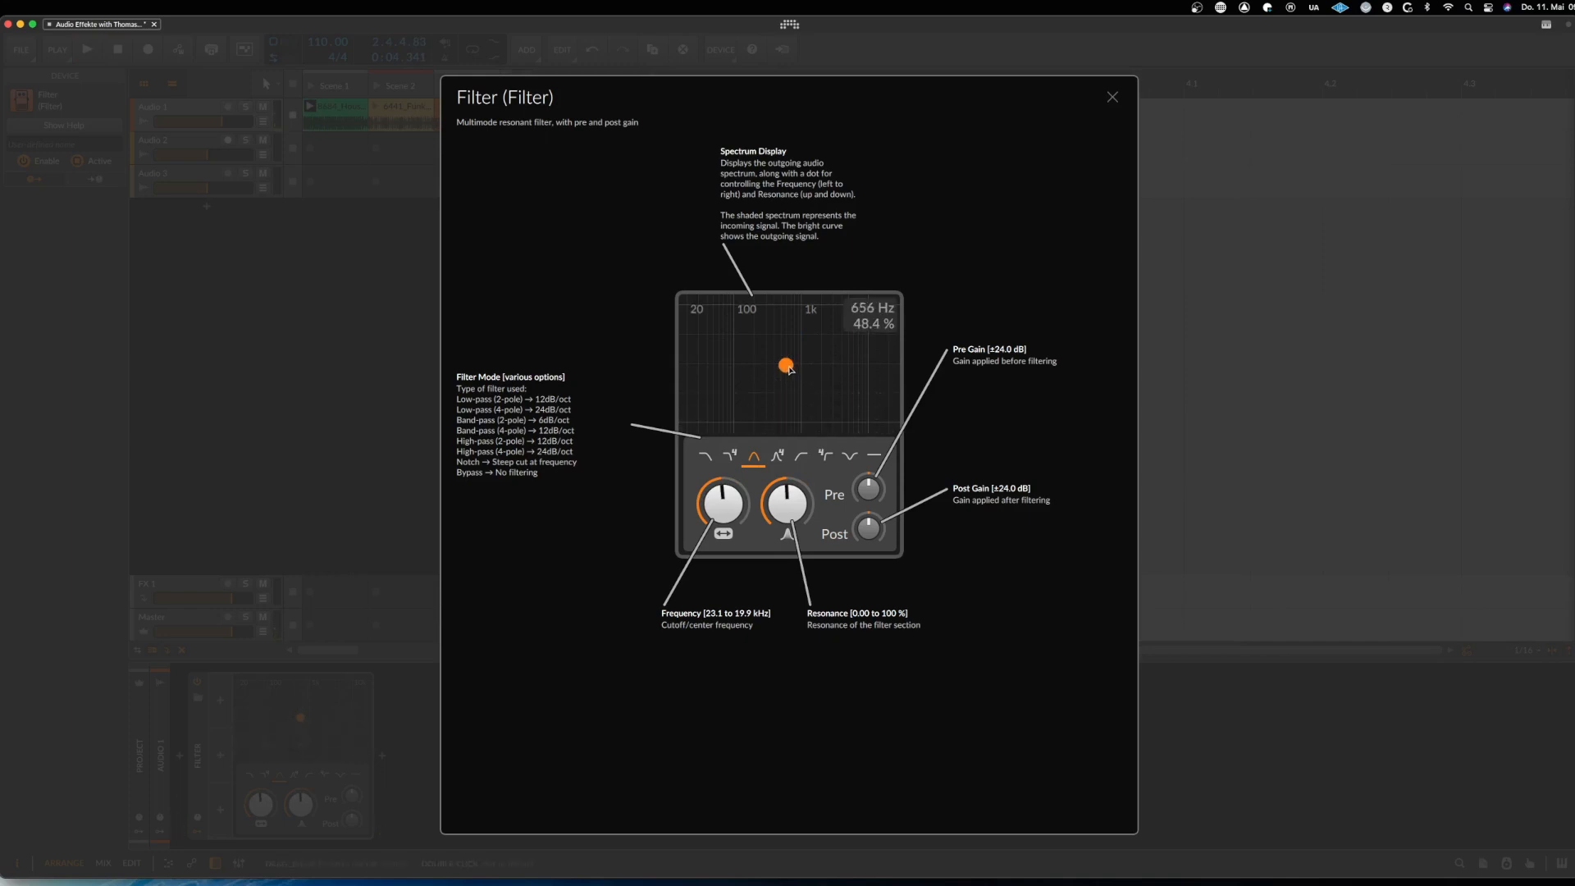
pyautogui.press('space')
pyautogui.moveTo(789, 369); pyautogui.dragTo(819, 345)
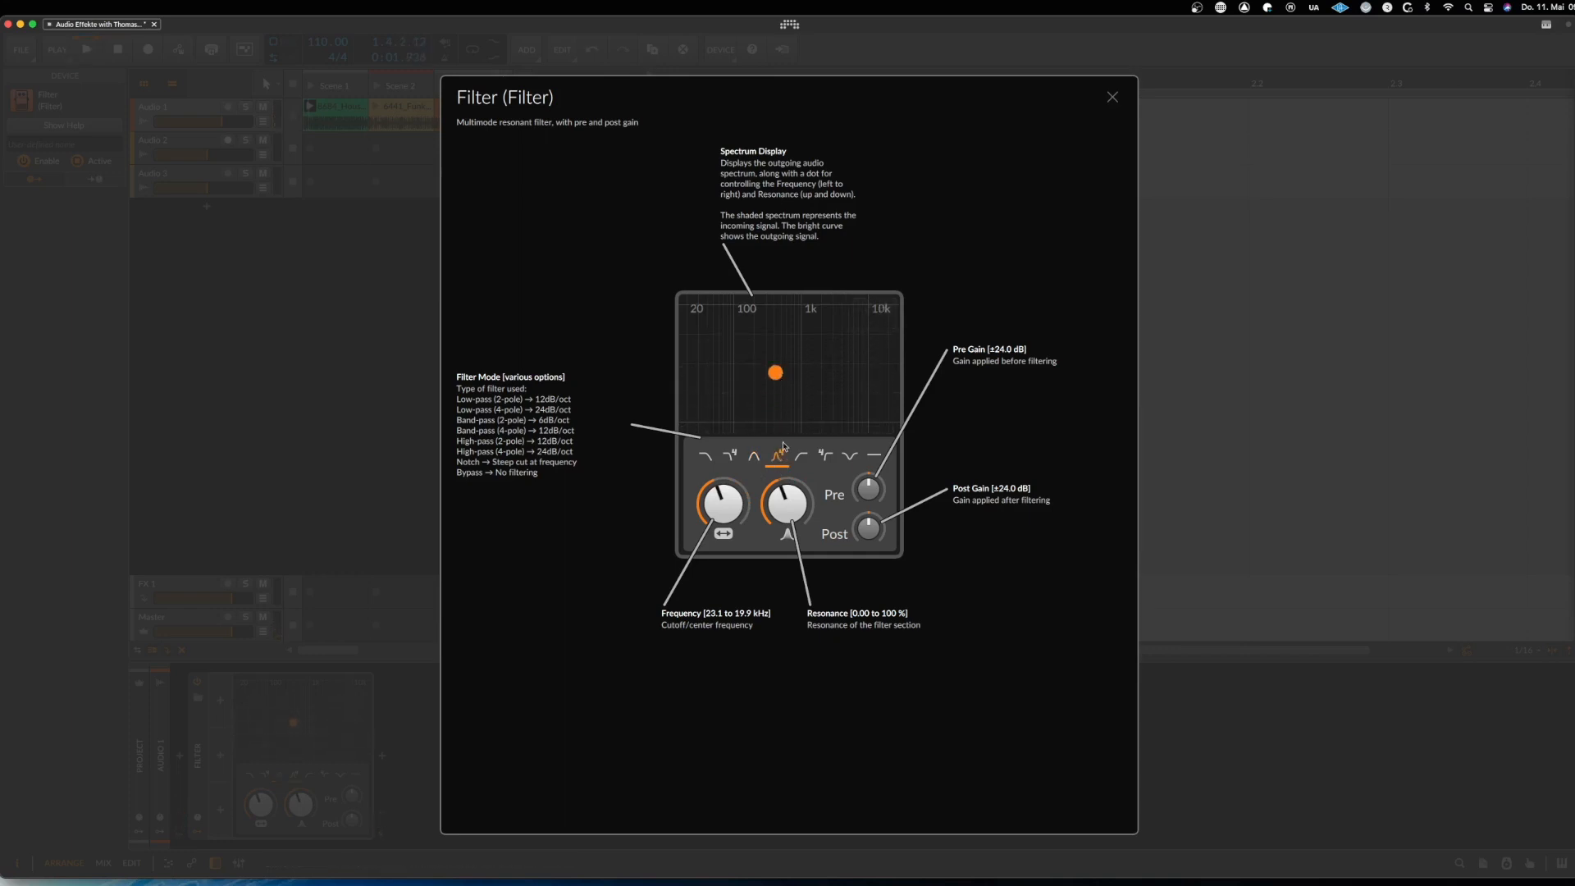
# Audition the 4-pole band-pass filter during playback while sweeping its frequency upward
pyautogui.press('space')
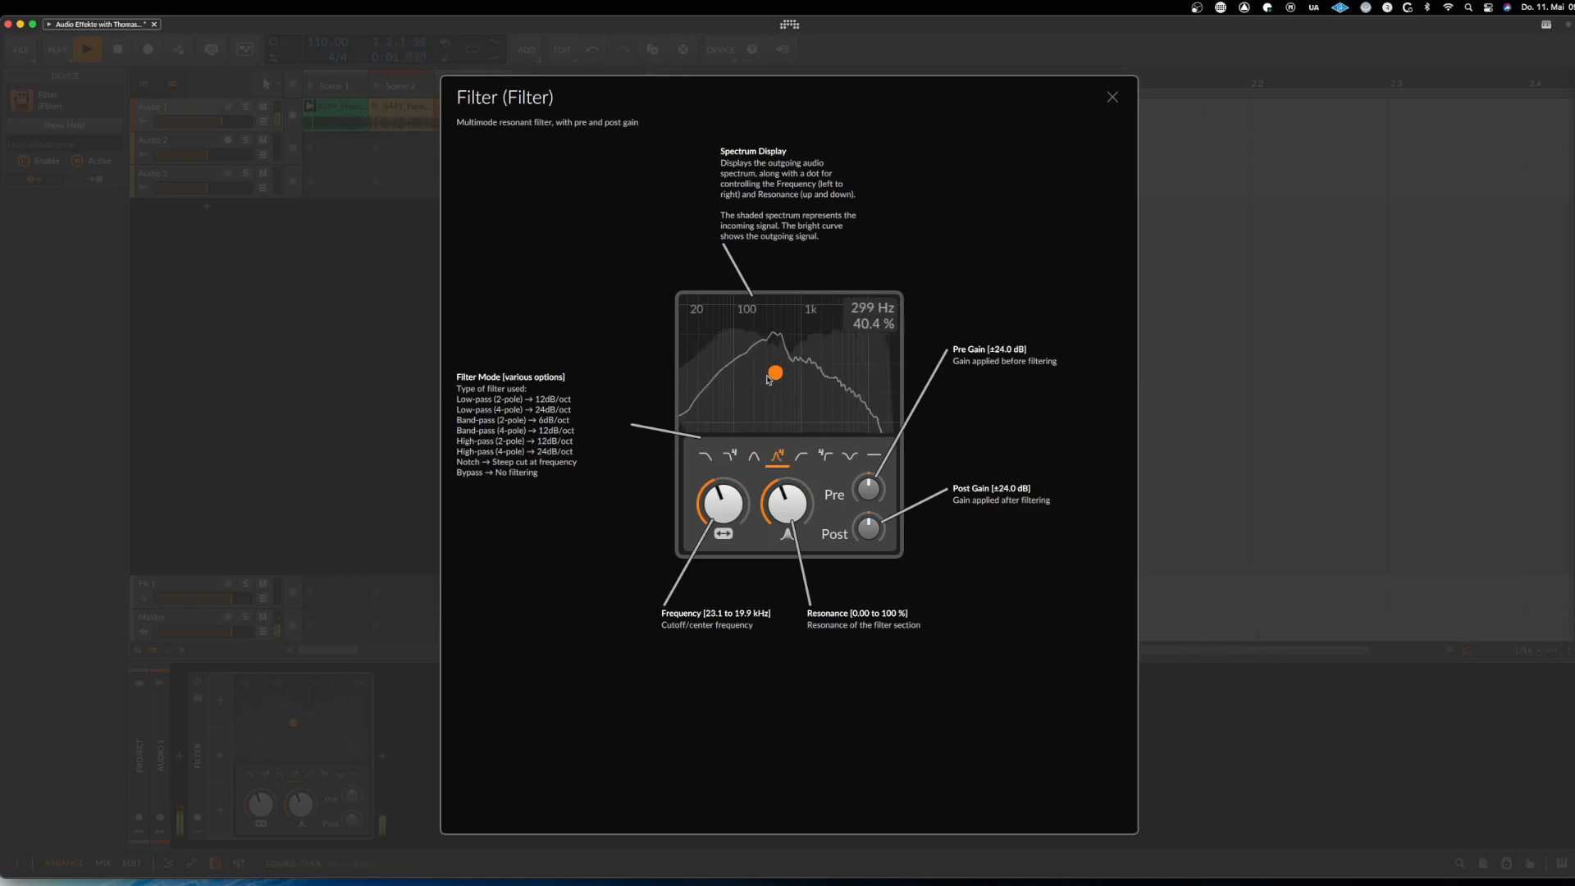
pyautogui.moveTo(768, 379); pyautogui.dragTo(859, 382)
pyautogui.press('space')
pyautogui.press('space')
pyautogui.press('space')
# Compare the 4-pole high-pass, notch and bypass modes of the filter on the loop
pyautogui.click(824, 457)
pyautogui.press('space')
pyautogui.click(850, 457)
pyautogui.click(873, 457)
pyautogui.press('space')
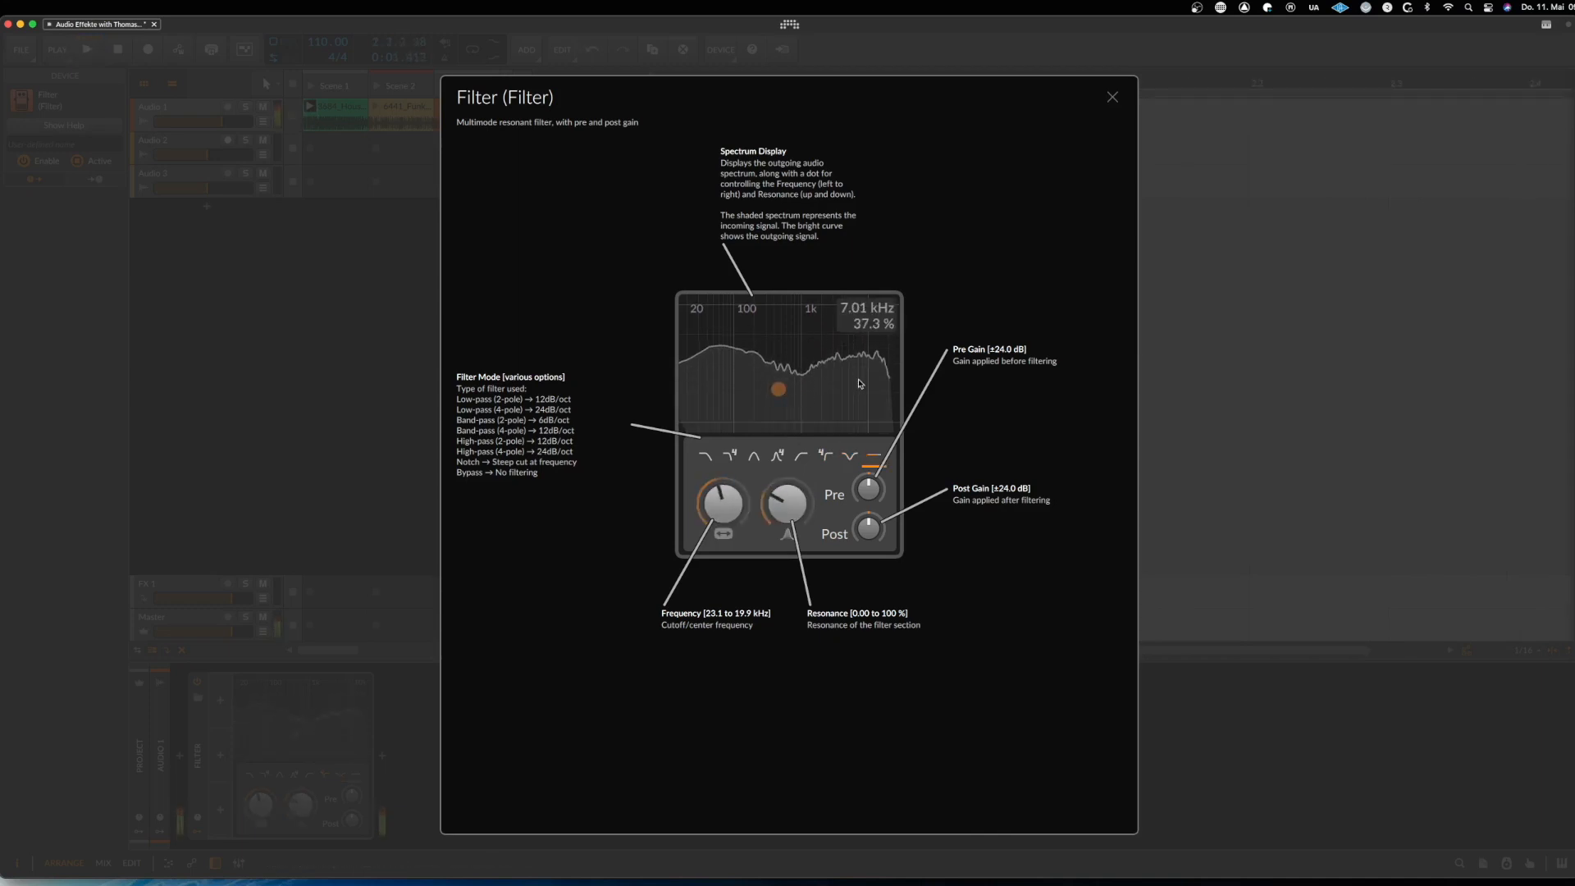
# Stop playback and delete the Filter device from Audio 1
pyautogui.press('space')
pyautogui.click(195, 774)
pyautogui.press('Delete')
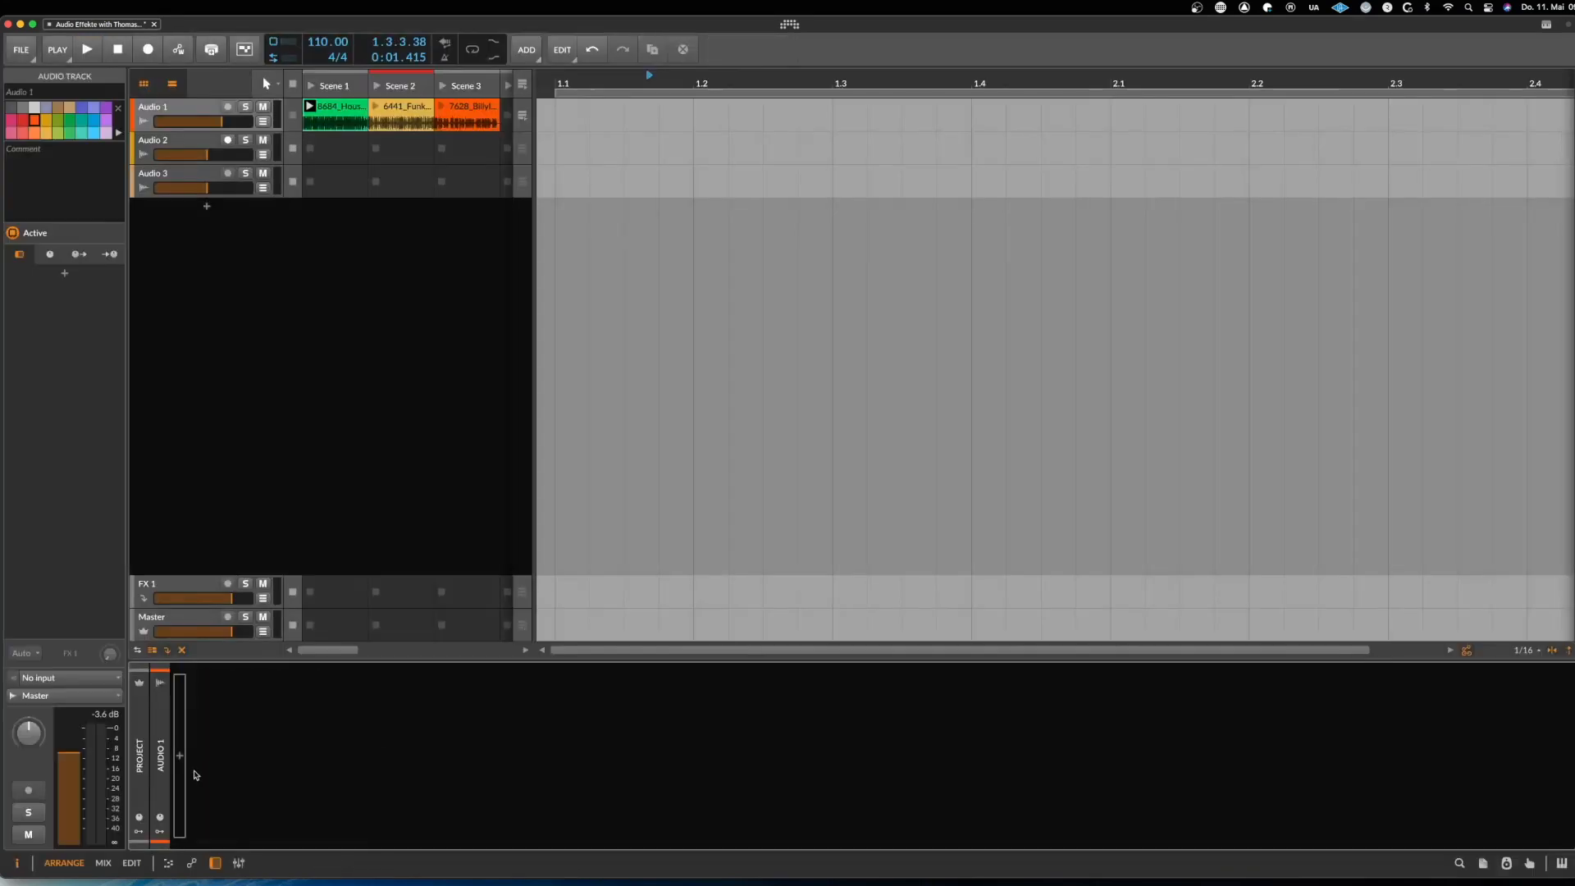
# Browse devices for Audio 1, restricting the audio effects to creator Bitwig and the Filter category
pyautogui.click(181, 756)
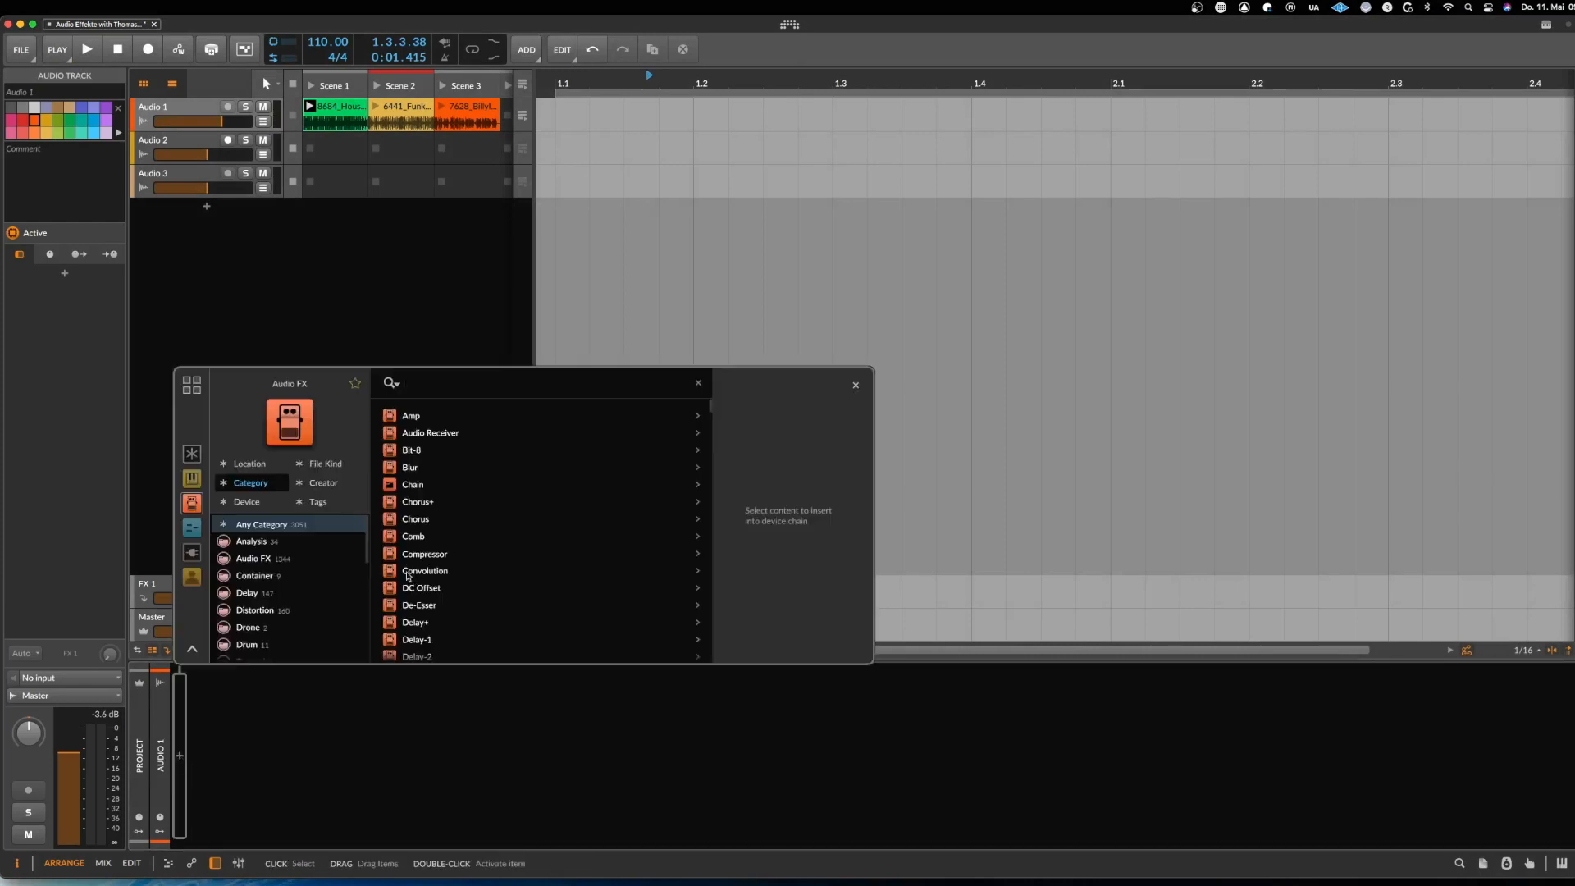
pyautogui.click(316, 483)
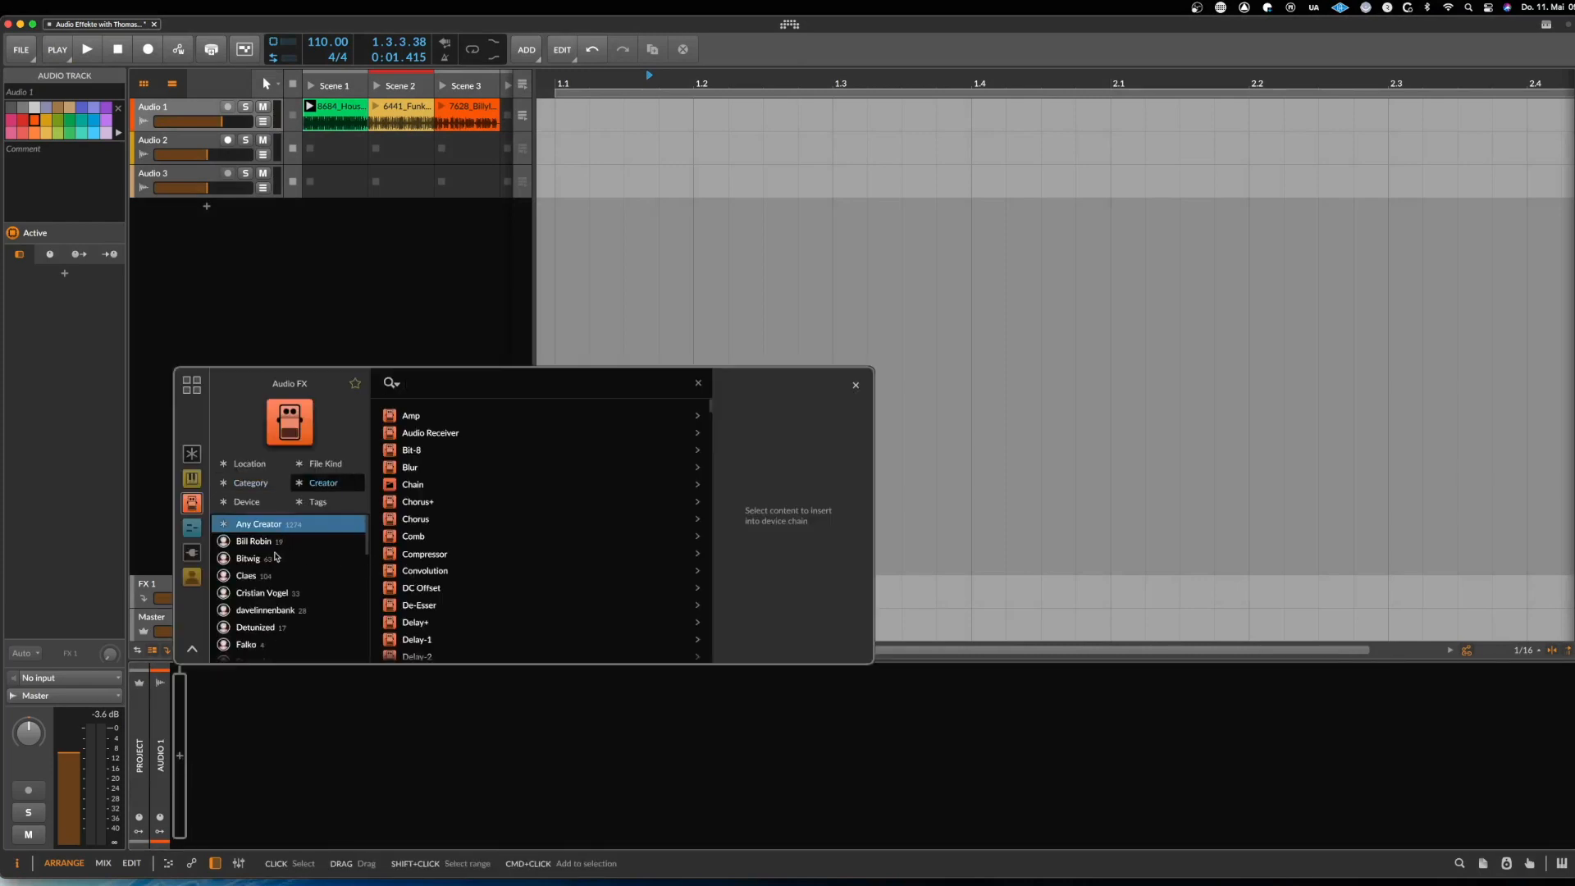
pyautogui.click(250, 559)
pyautogui.click(250, 483)
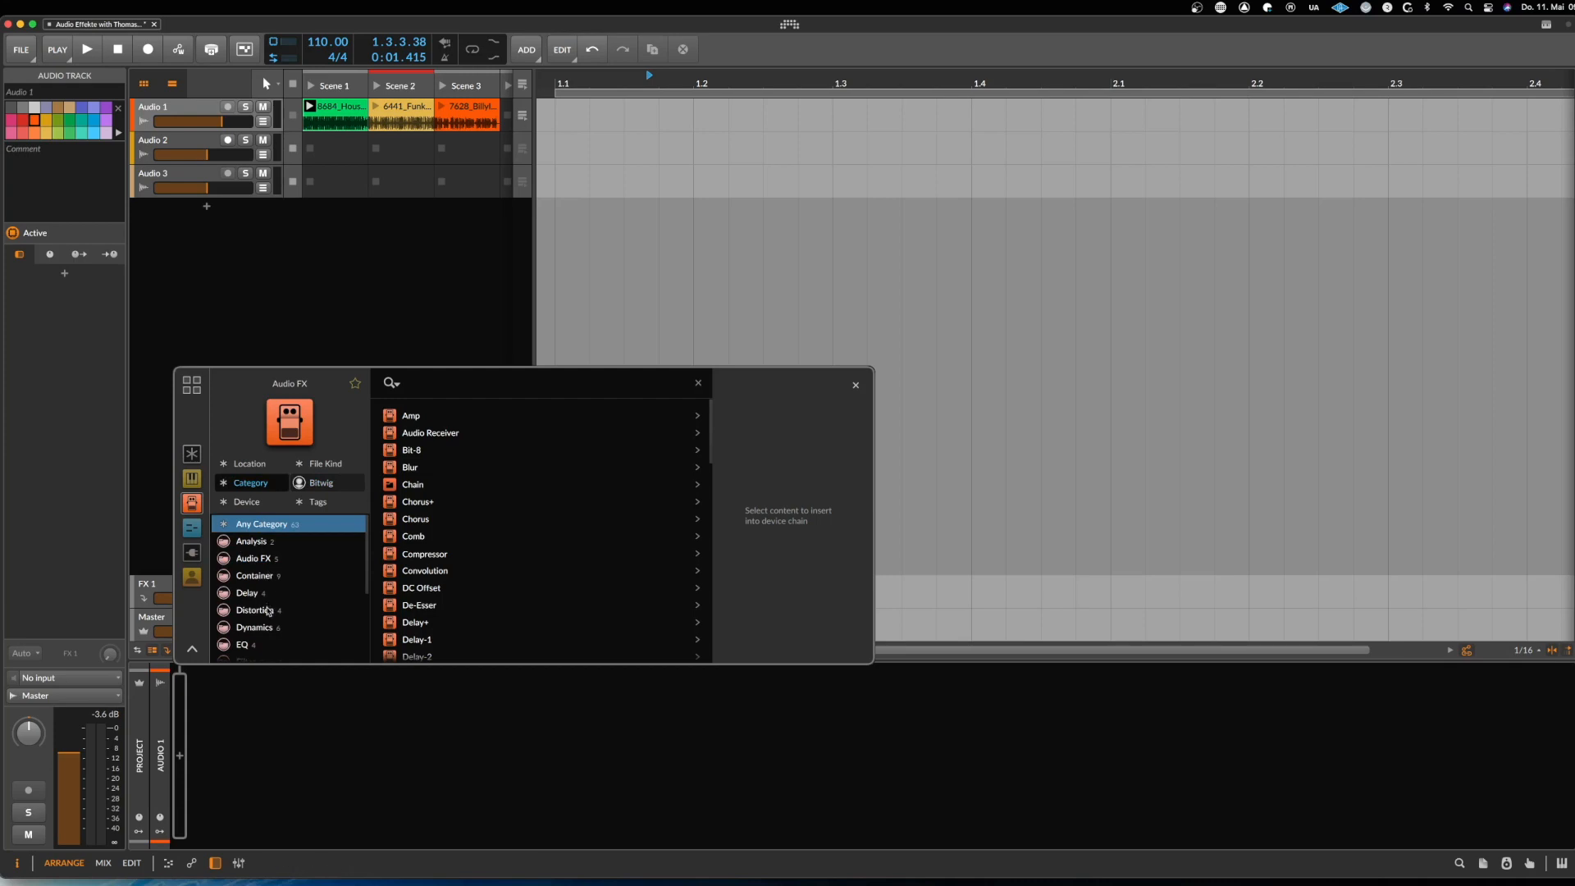
pyautogui.scroll(-2, 260, 628)
pyautogui.click(260, 634)
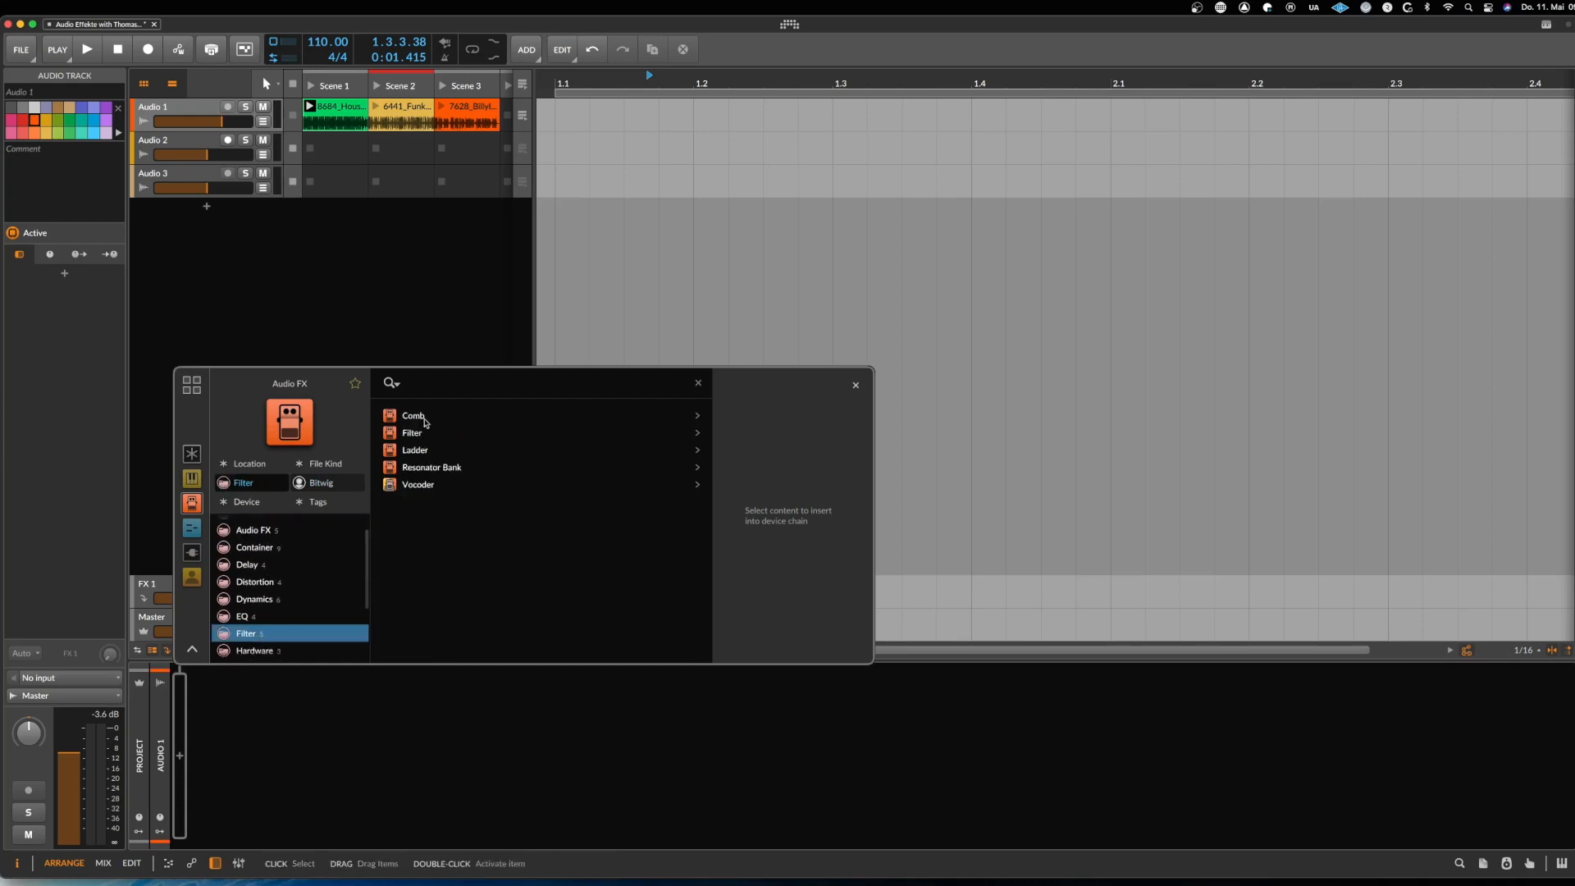
# Preview the Ladder and Comb devices and inspect the source options of Ladder's ADSR
pyautogui.click(428, 450)
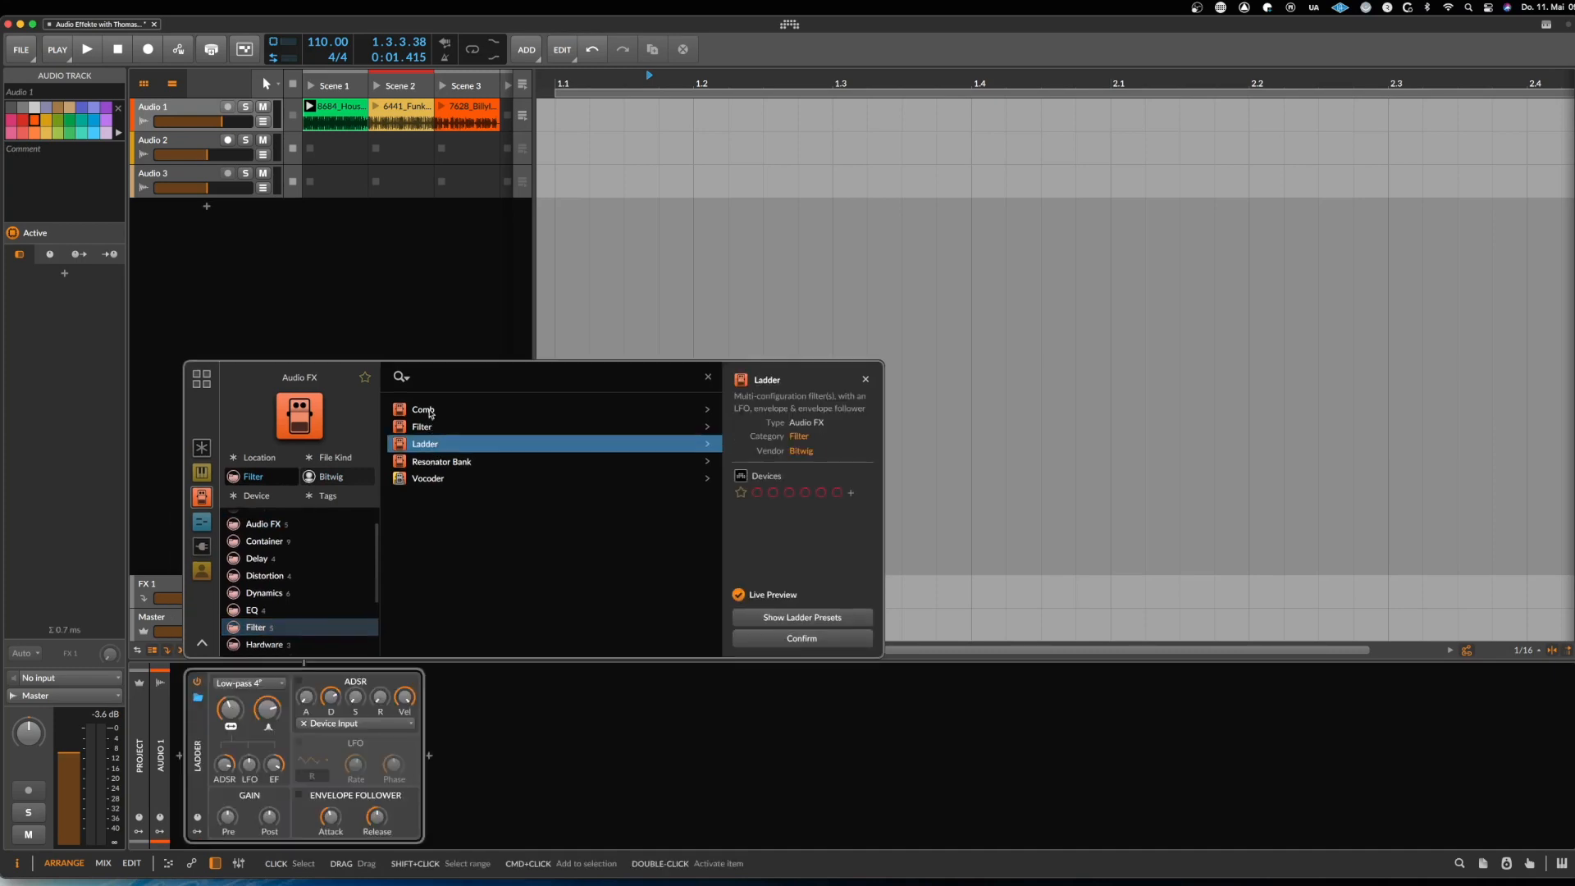
pyautogui.click(428, 412)
pyautogui.click(437, 448)
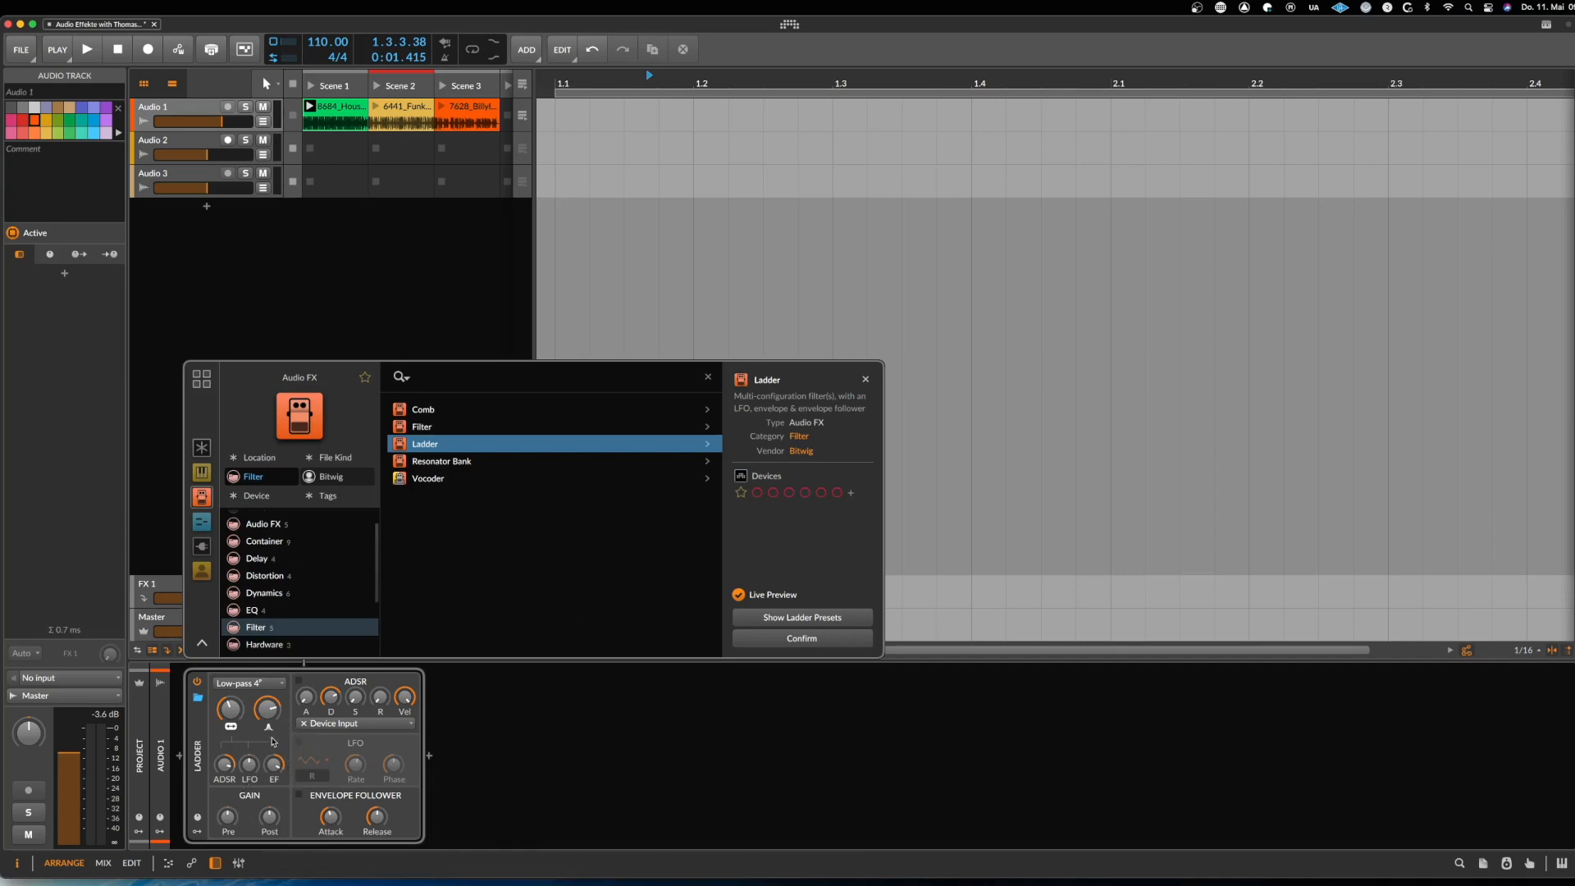
pyautogui.click(330, 725)
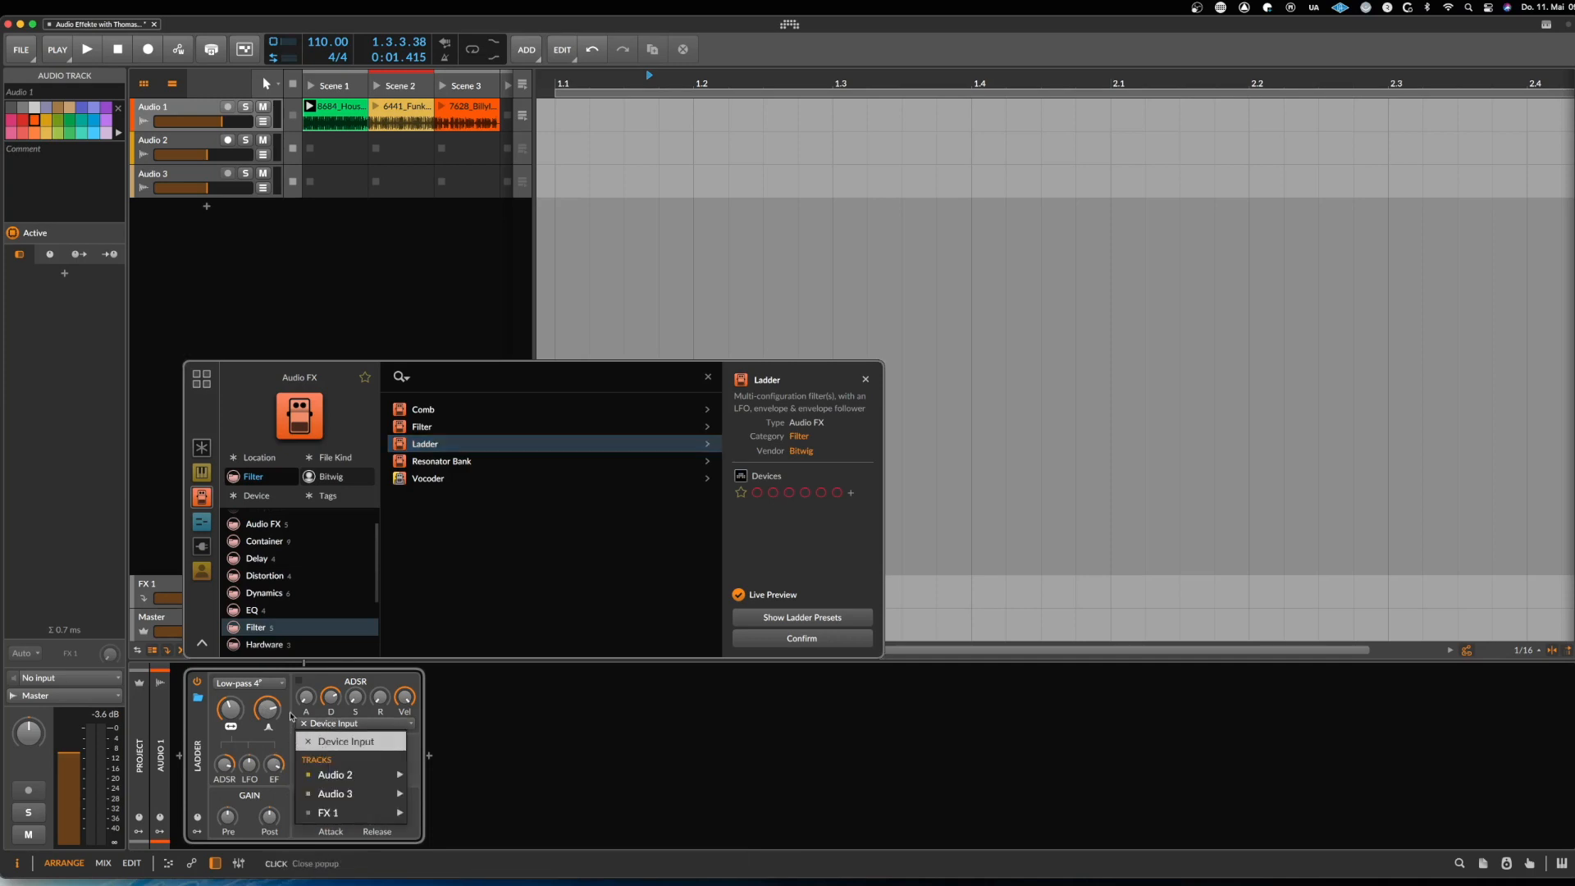
pyautogui.click(291, 716)
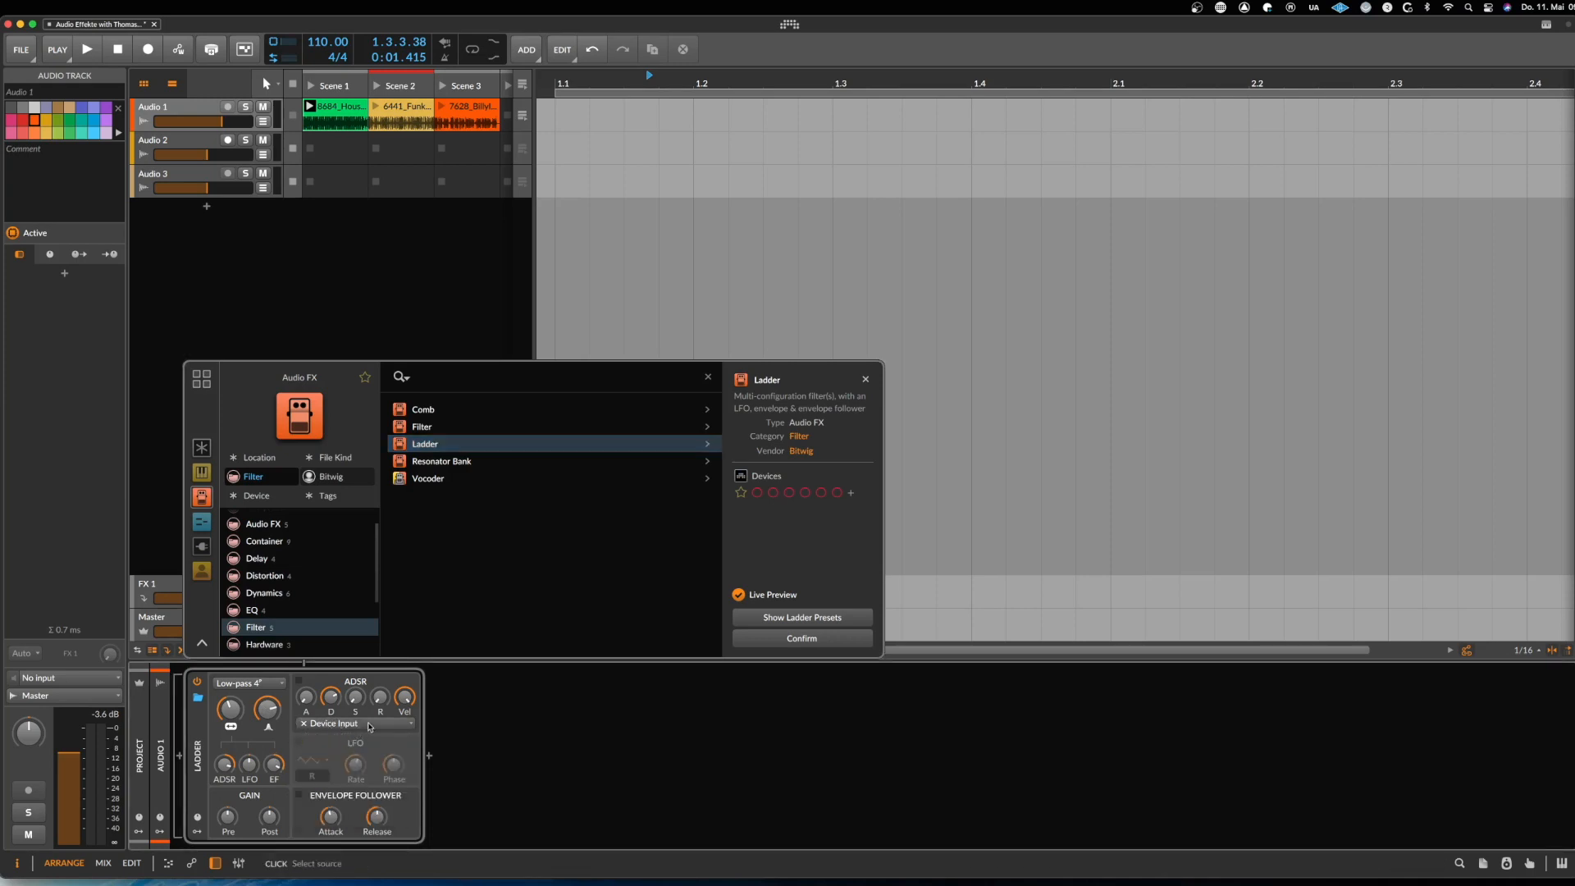
# Audition Resonator Bank on the loop while shifting its third band, and preview Vocoder
pyautogui.press('Down')
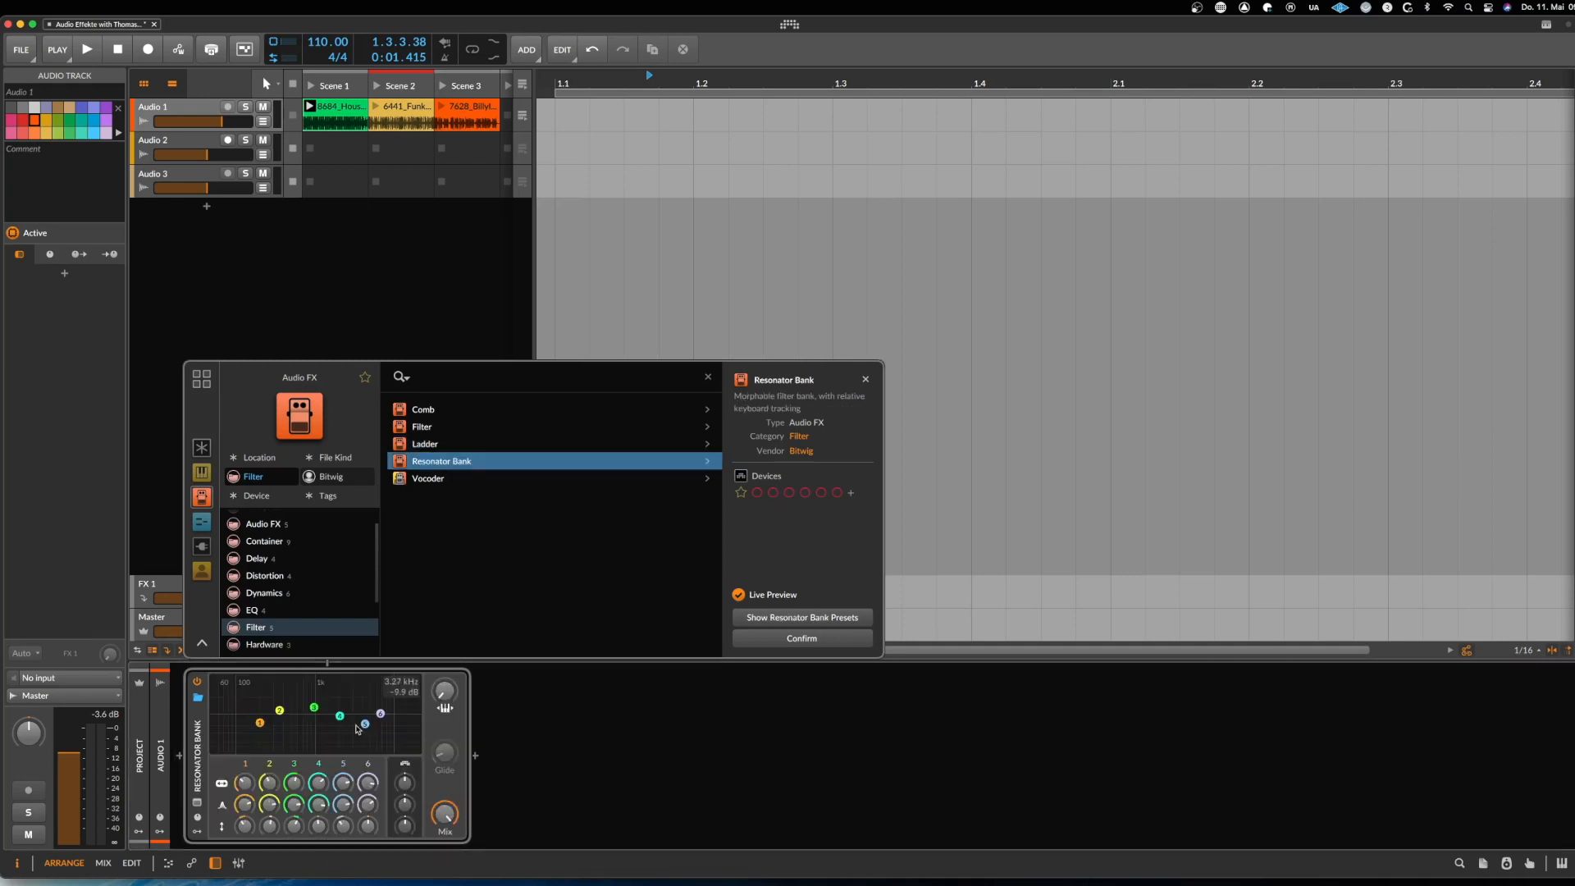
pyautogui.press('space')
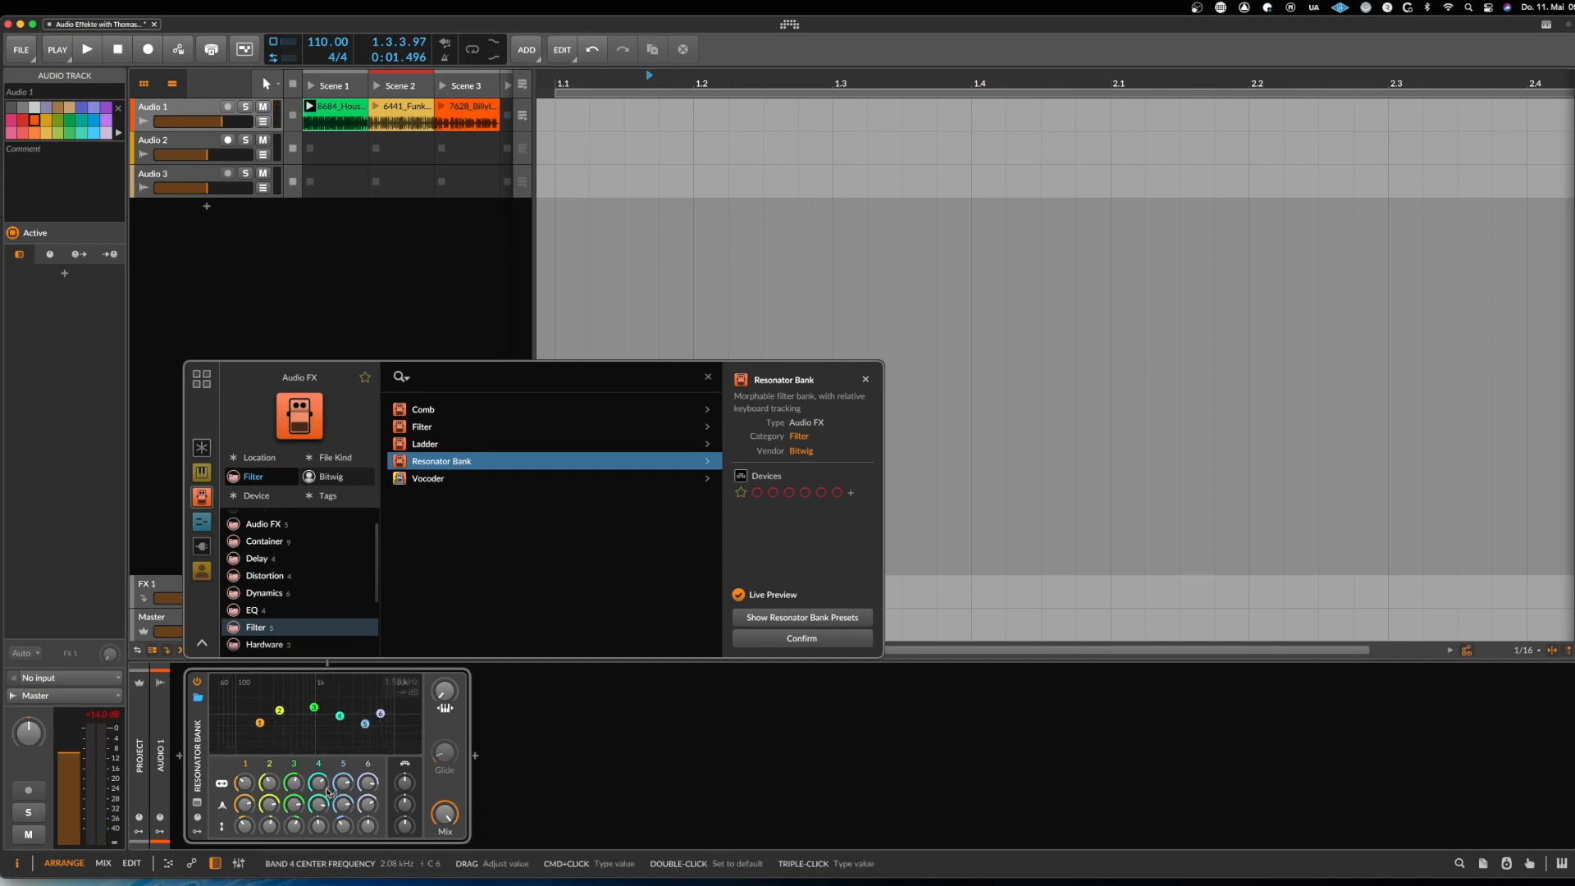
pyautogui.press('space')
pyautogui.moveTo(307, 716); pyautogui.dragTo(320, 704)
pyautogui.press('space')
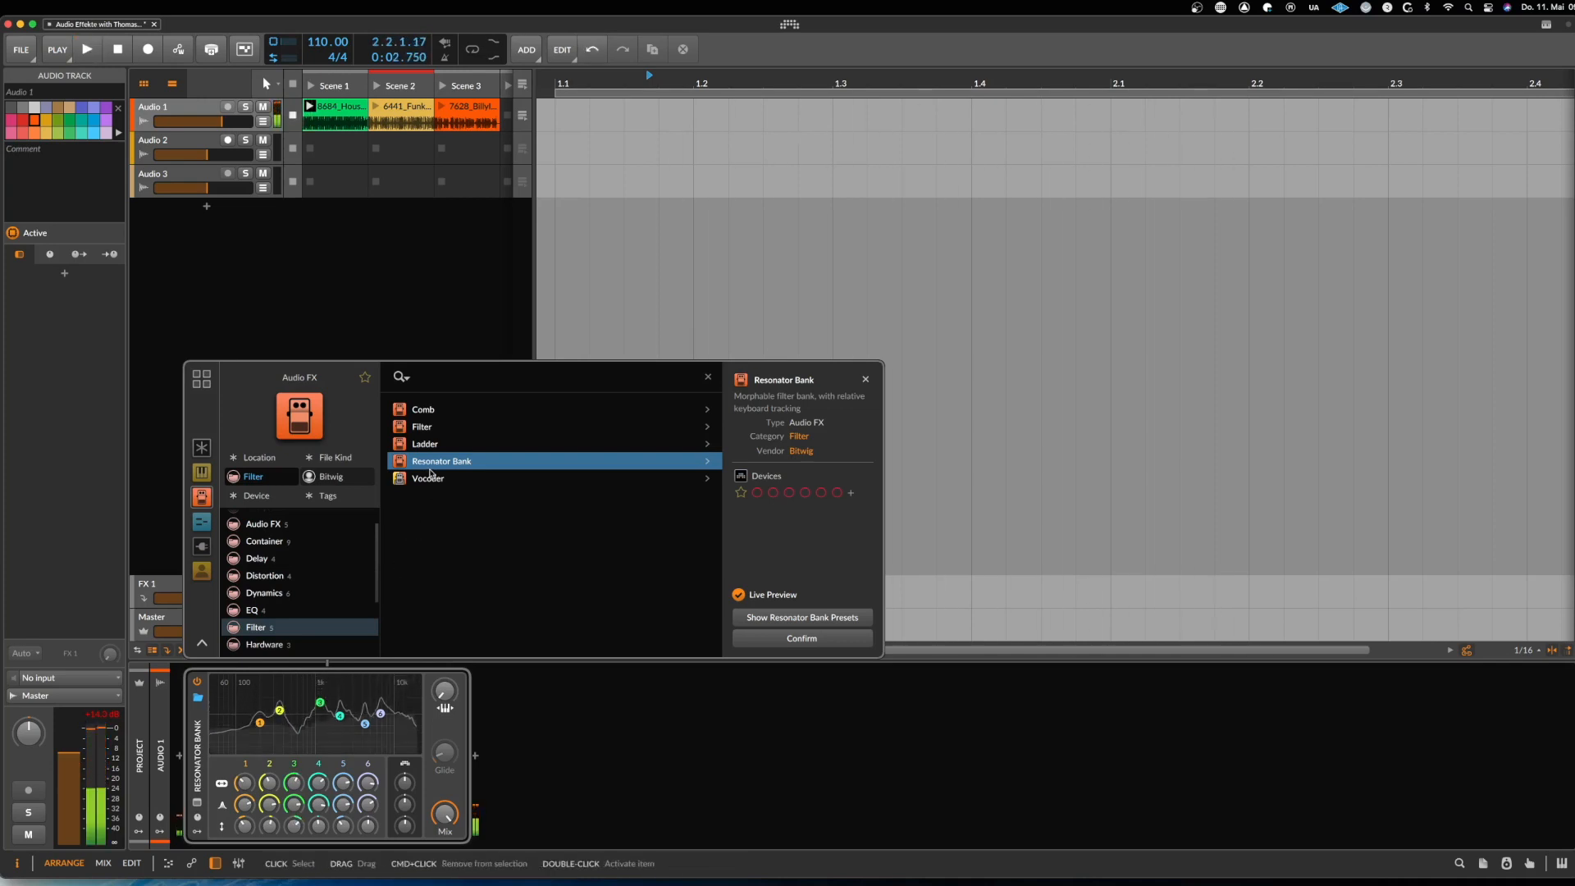
pyautogui.press('Down')
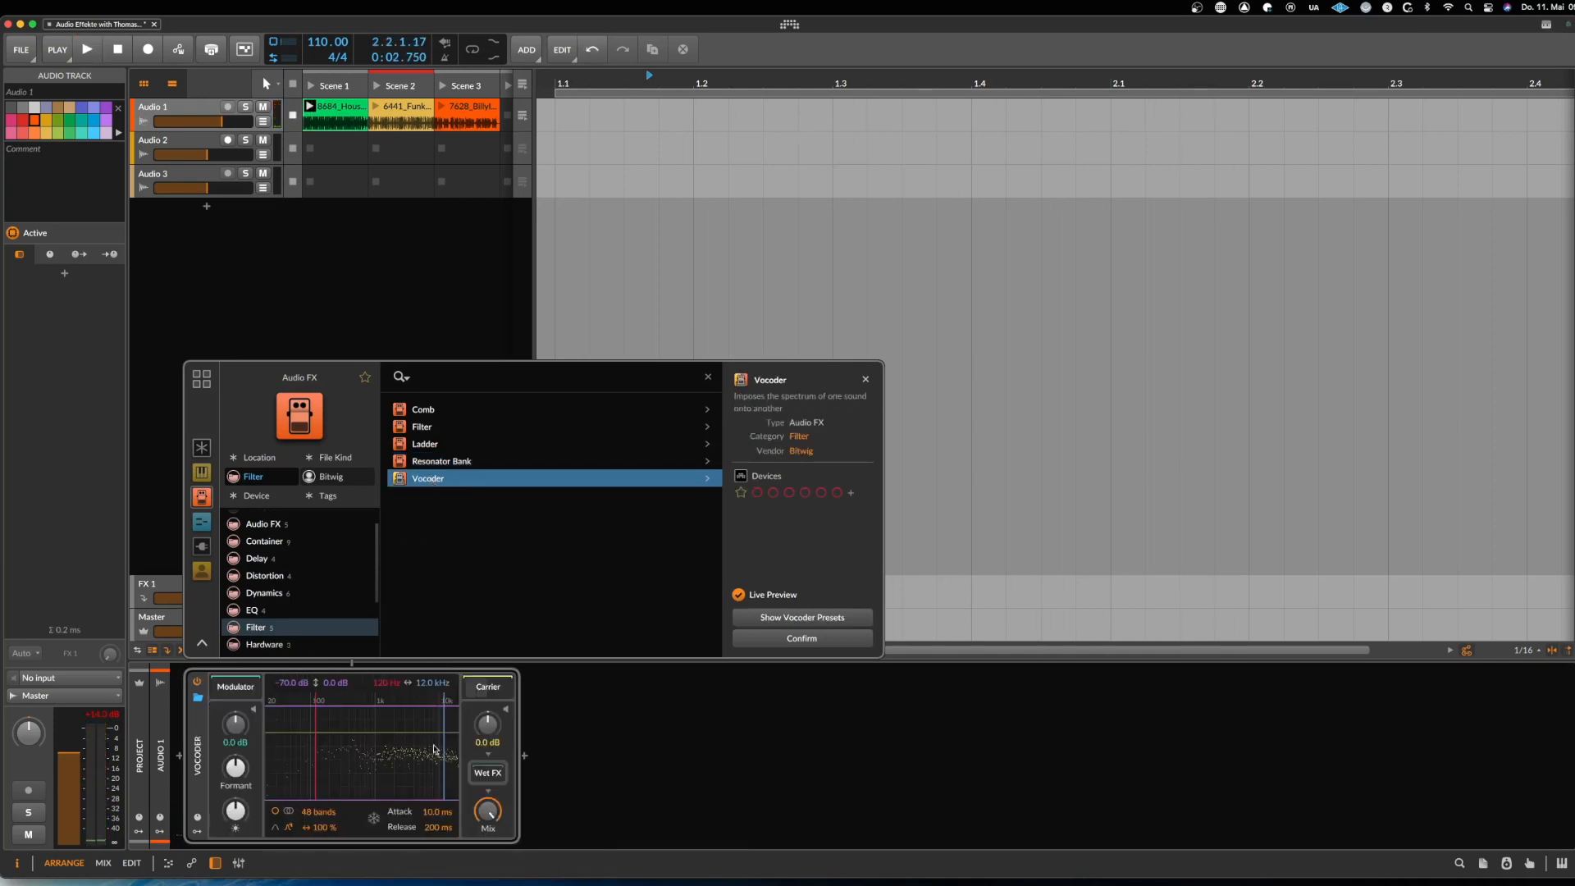
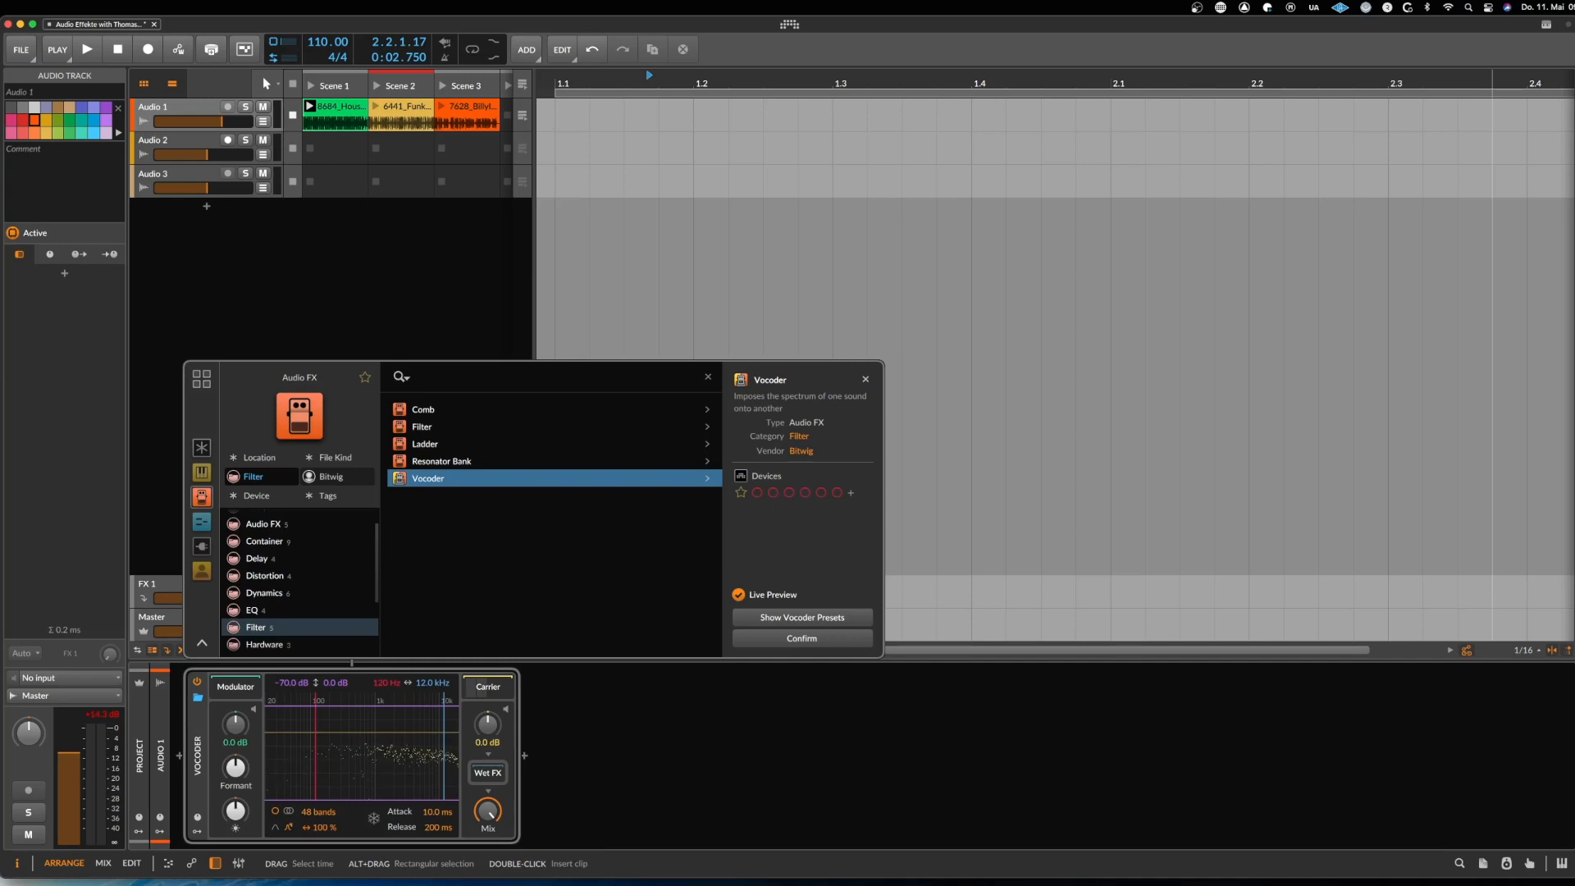
# Insert the Reverb device from the Reverb category on Audio 1 and open its help view
pyautogui.scroll(-3, 349, 617)
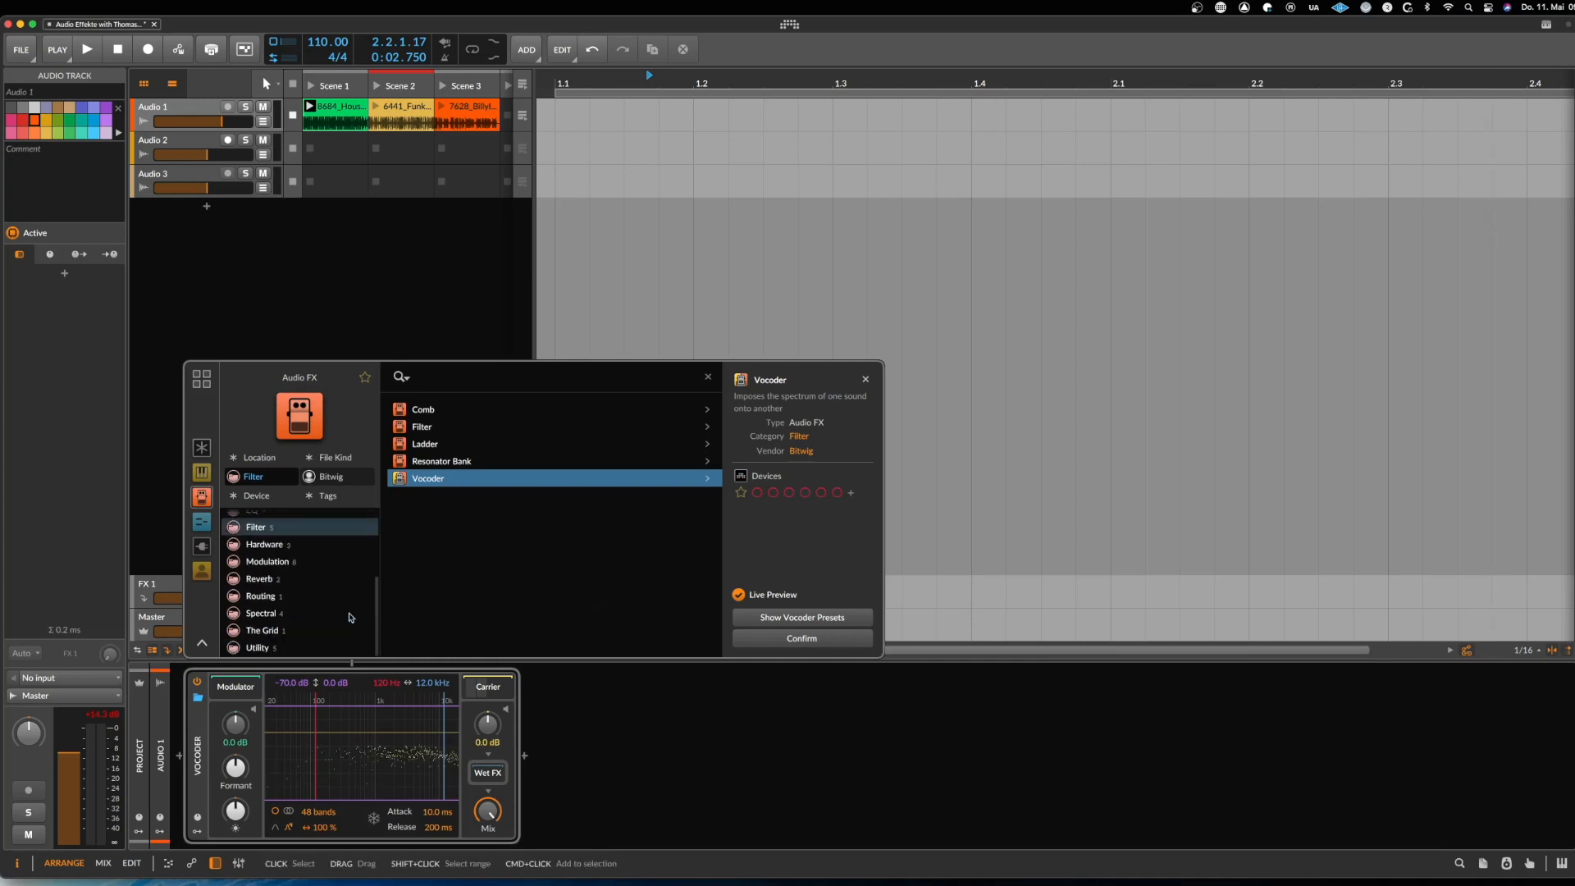
pyautogui.click(267, 580)
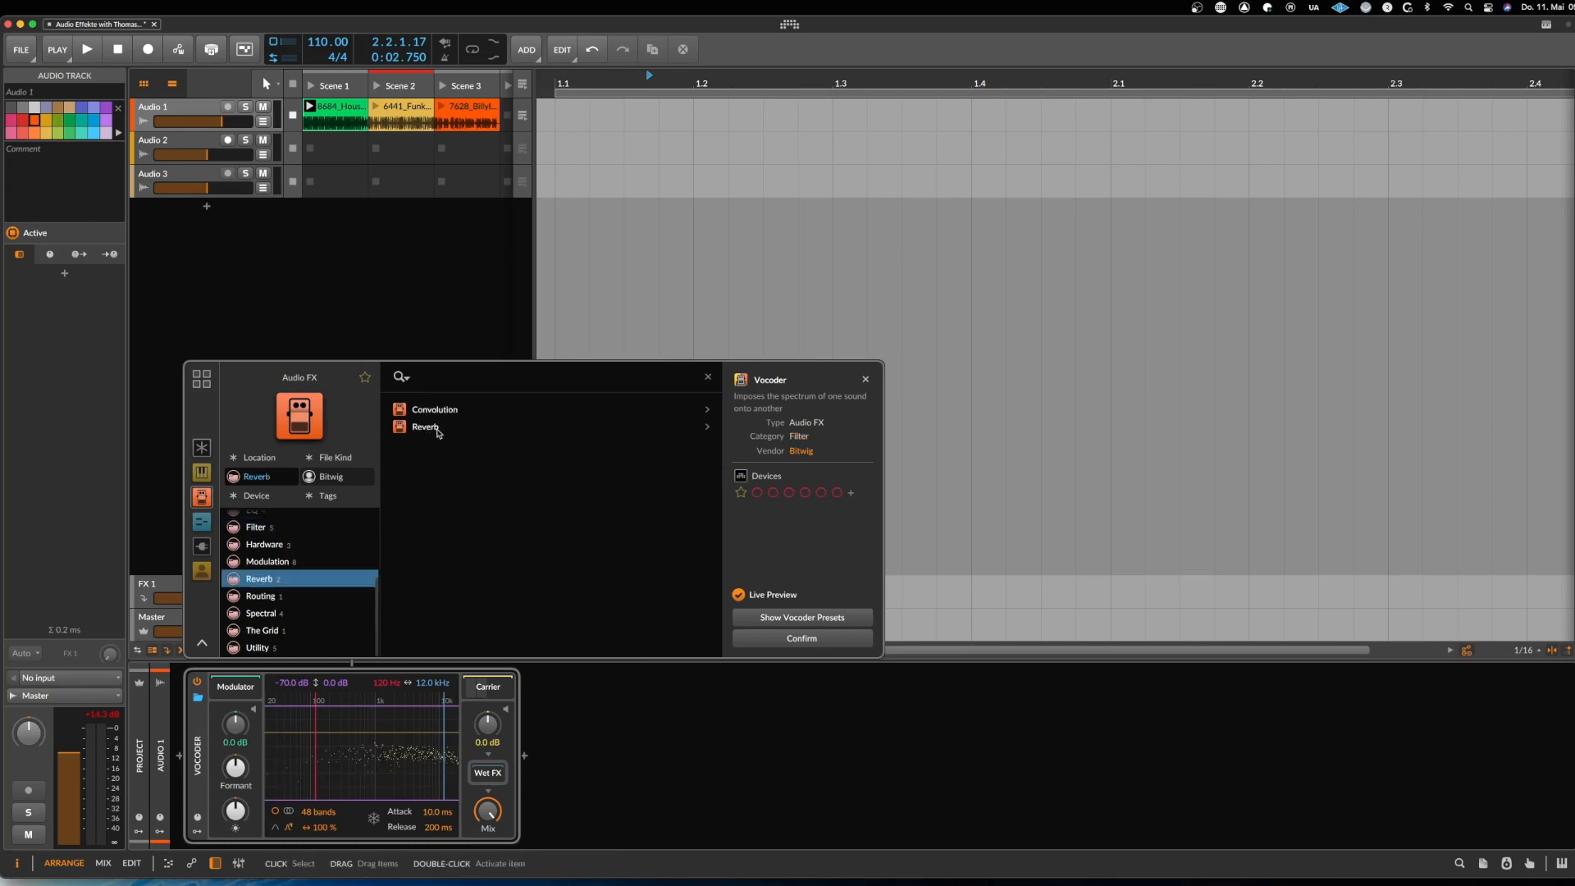
pyautogui.click(439, 426)
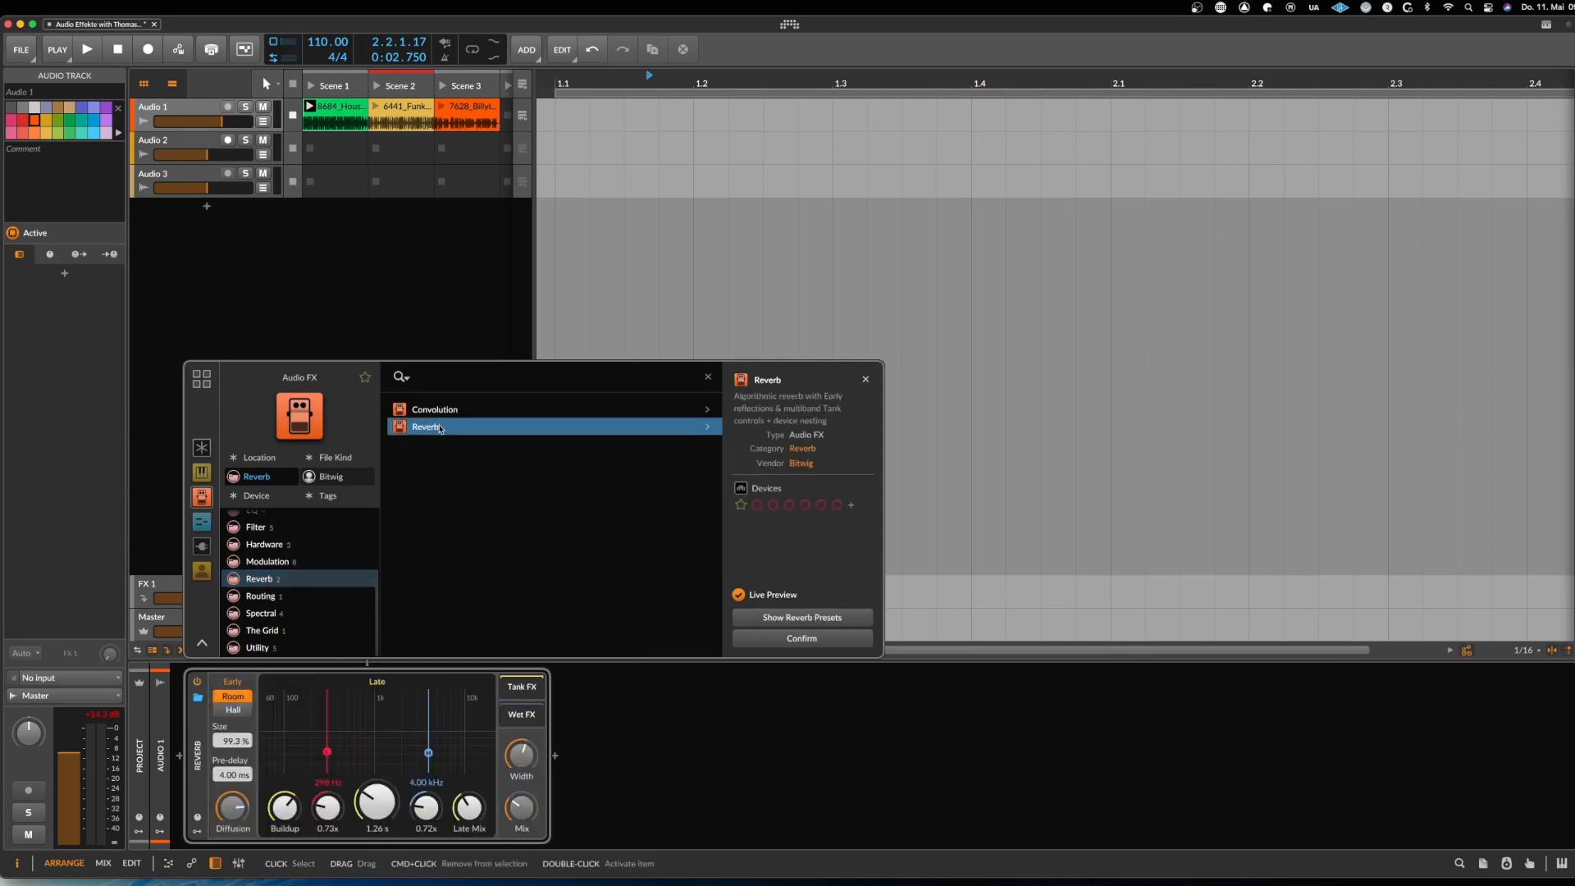
pyautogui.click(830, 638)
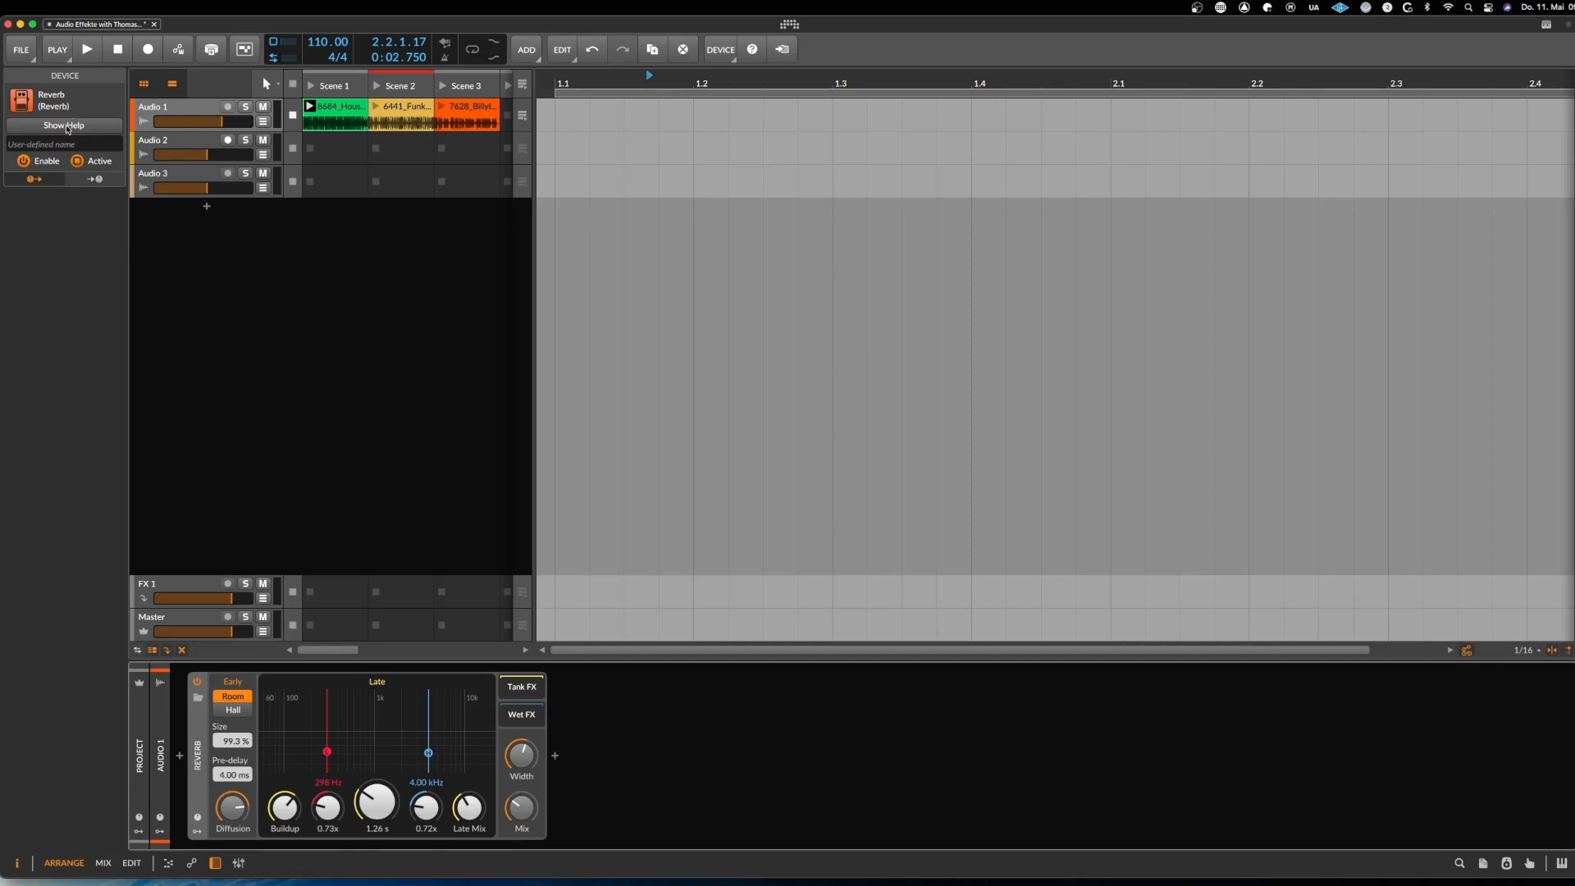
pyautogui.click(69, 125)
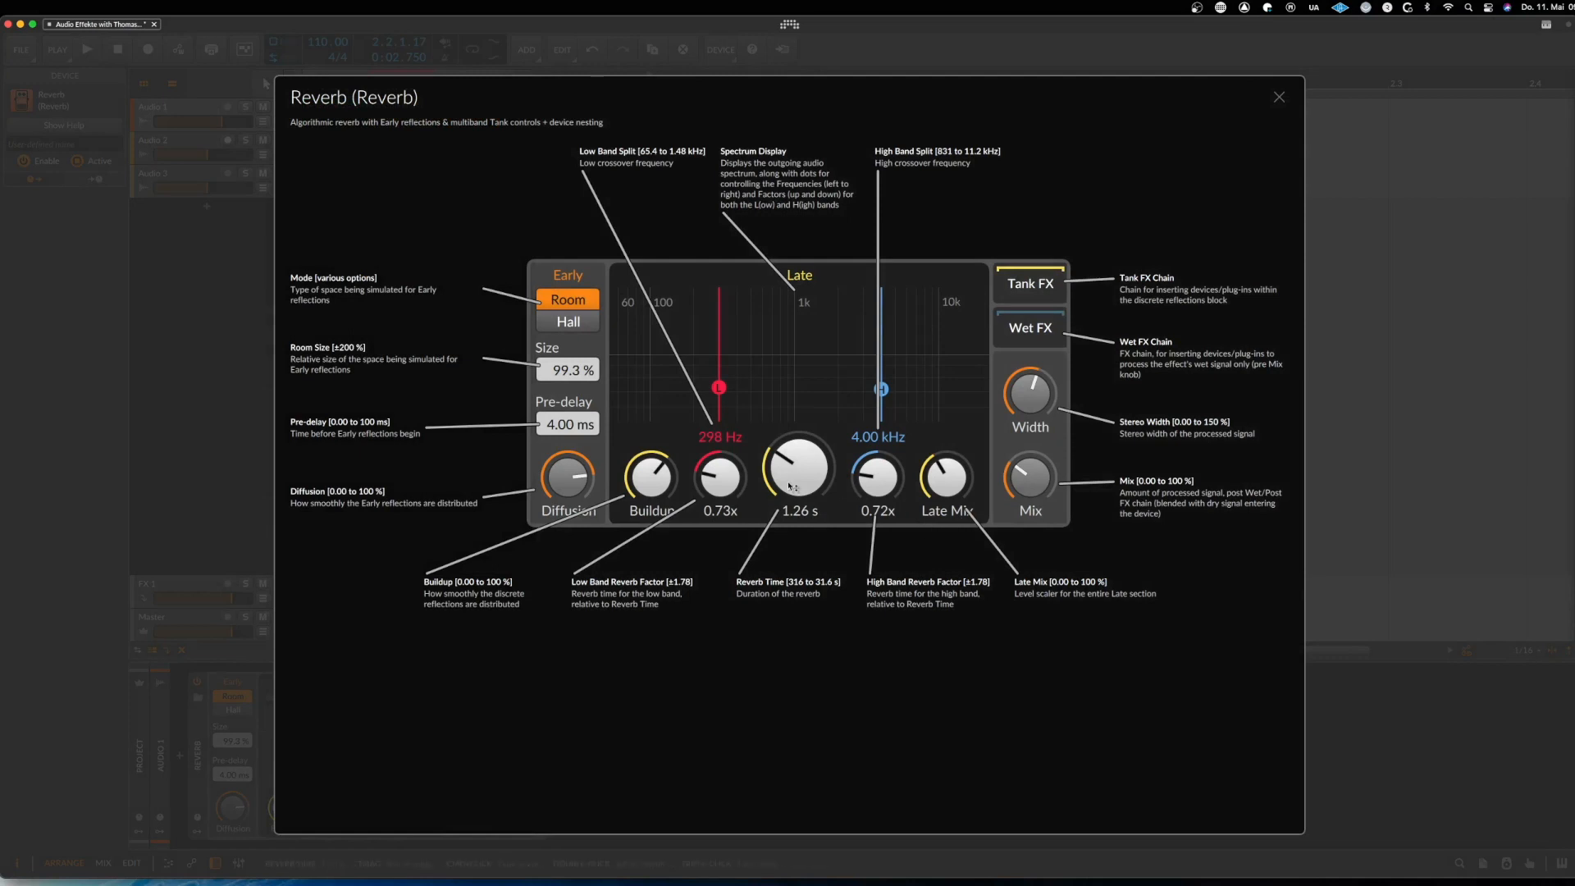
# Lengthen the reverb time to about 3.28 s, adjust the Mix amount, and audition the loop
pyautogui.moveTo(792, 484); pyautogui.dragTo(793, 439)
pyautogui.moveTo(1012, 486)
pyautogui.mouseDown()
pyautogui.moveTo(1012, 509)
pyautogui.moveTo(1011, 472)
pyautogui.moveTo(1012, 507)
pyautogui.mouseUp()
pyautogui.moveTo(1027, 499); pyautogui.dragTo(1027, 460)
pyautogui.moveTo(1035, 477)
pyautogui.mouseDown()
pyautogui.moveTo(1037, 452)
pyautogui.moveTo(1037, 475)
pyautogui.mouseUp()
pyautogui.press('space')
pyautogui.press('space')
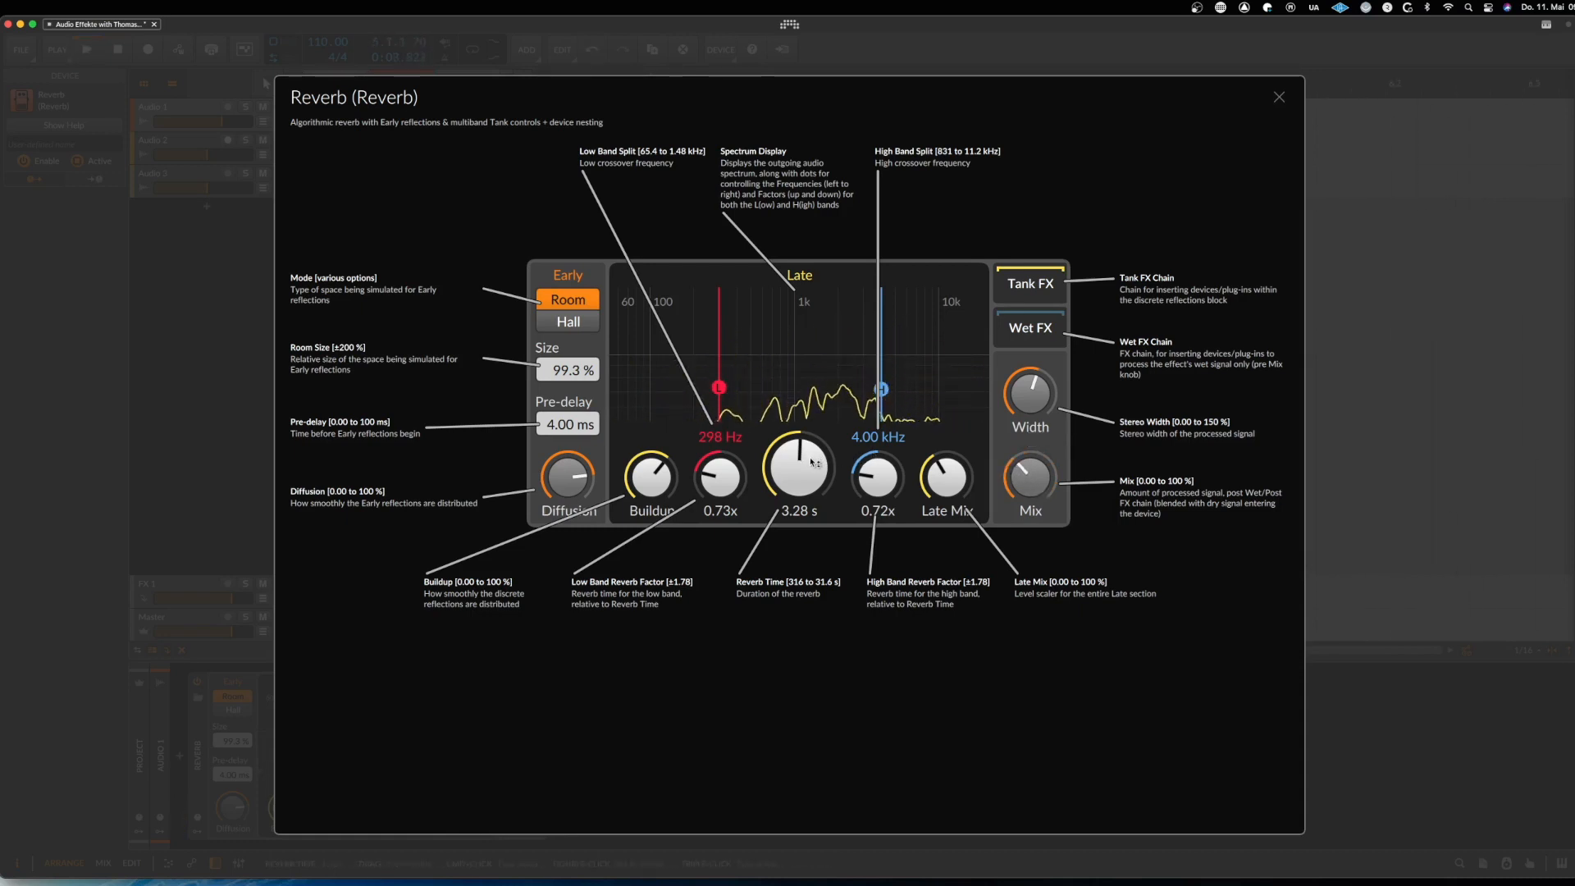
# Shorten the Reverb's time to about 1.41 s and lower its Mix to about 14.8 % while auditioning the loop
pyautogui.moveTo(811, 463)
pyautogui.mouseDown()
pyautogui.moveTo(811, 509)
pyautogui.moveTo(807, 483)
pyautogui.mouseUp()
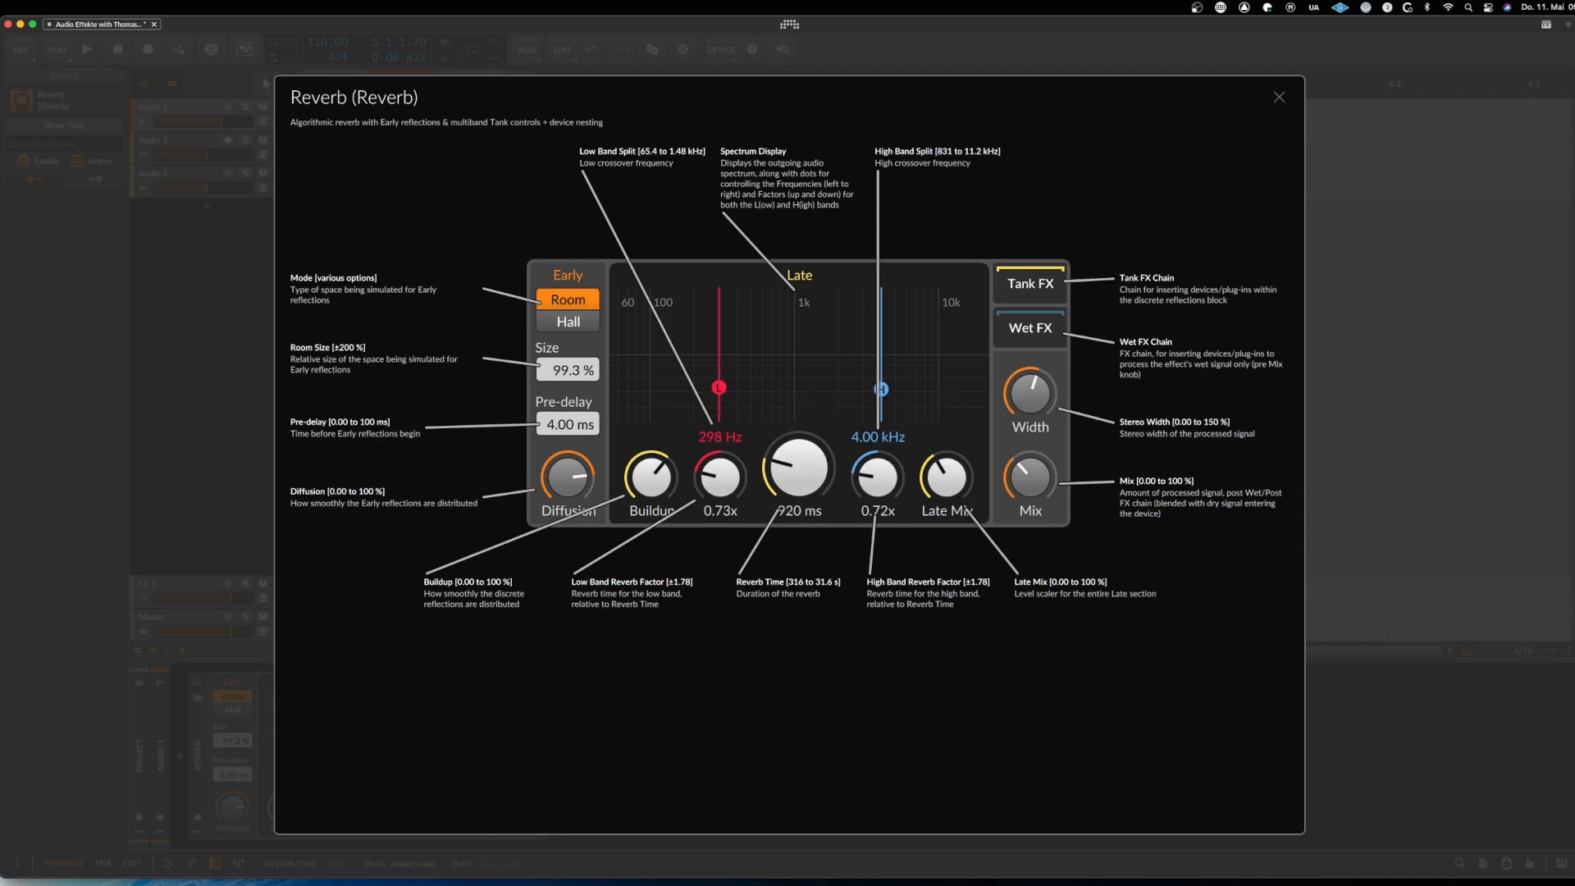
pyautogui.press('space')
pyautogui.moveTo(1030, 477)
pyautogui.mouseDown()
pyautogui.moveTo(1030, 525)
pyautogui.moveTo(1030, 496)
pyautogui.moveTo(1008, 480)
pyautogui.mouseUp()
pyautogui.moveTo(815, 486); pyautogui.dragTo(814, 472)
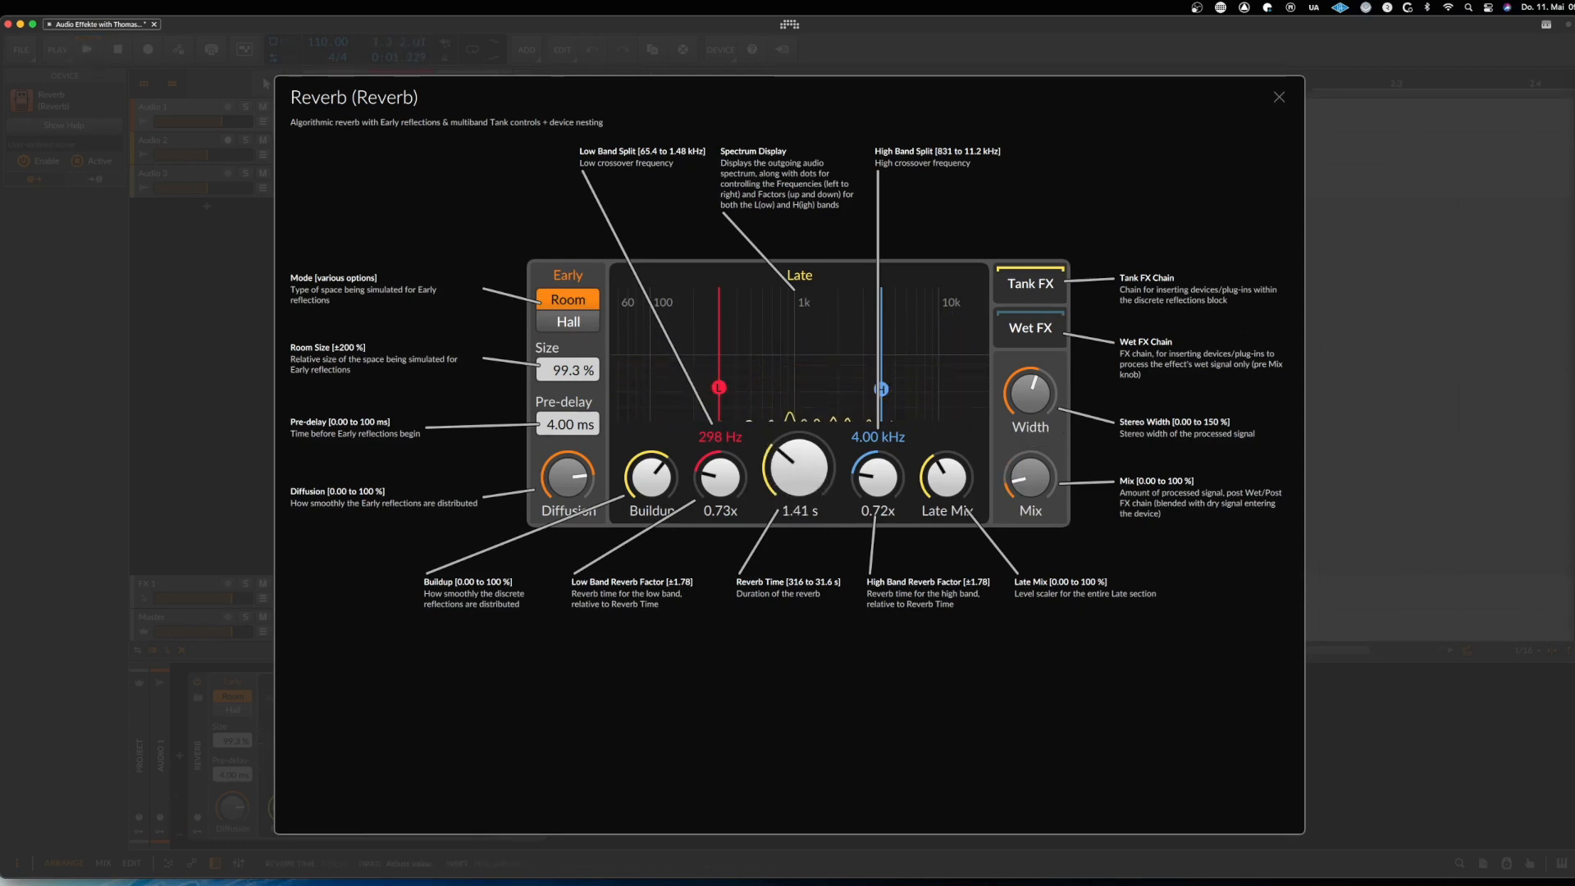
pyautogui.press('space')
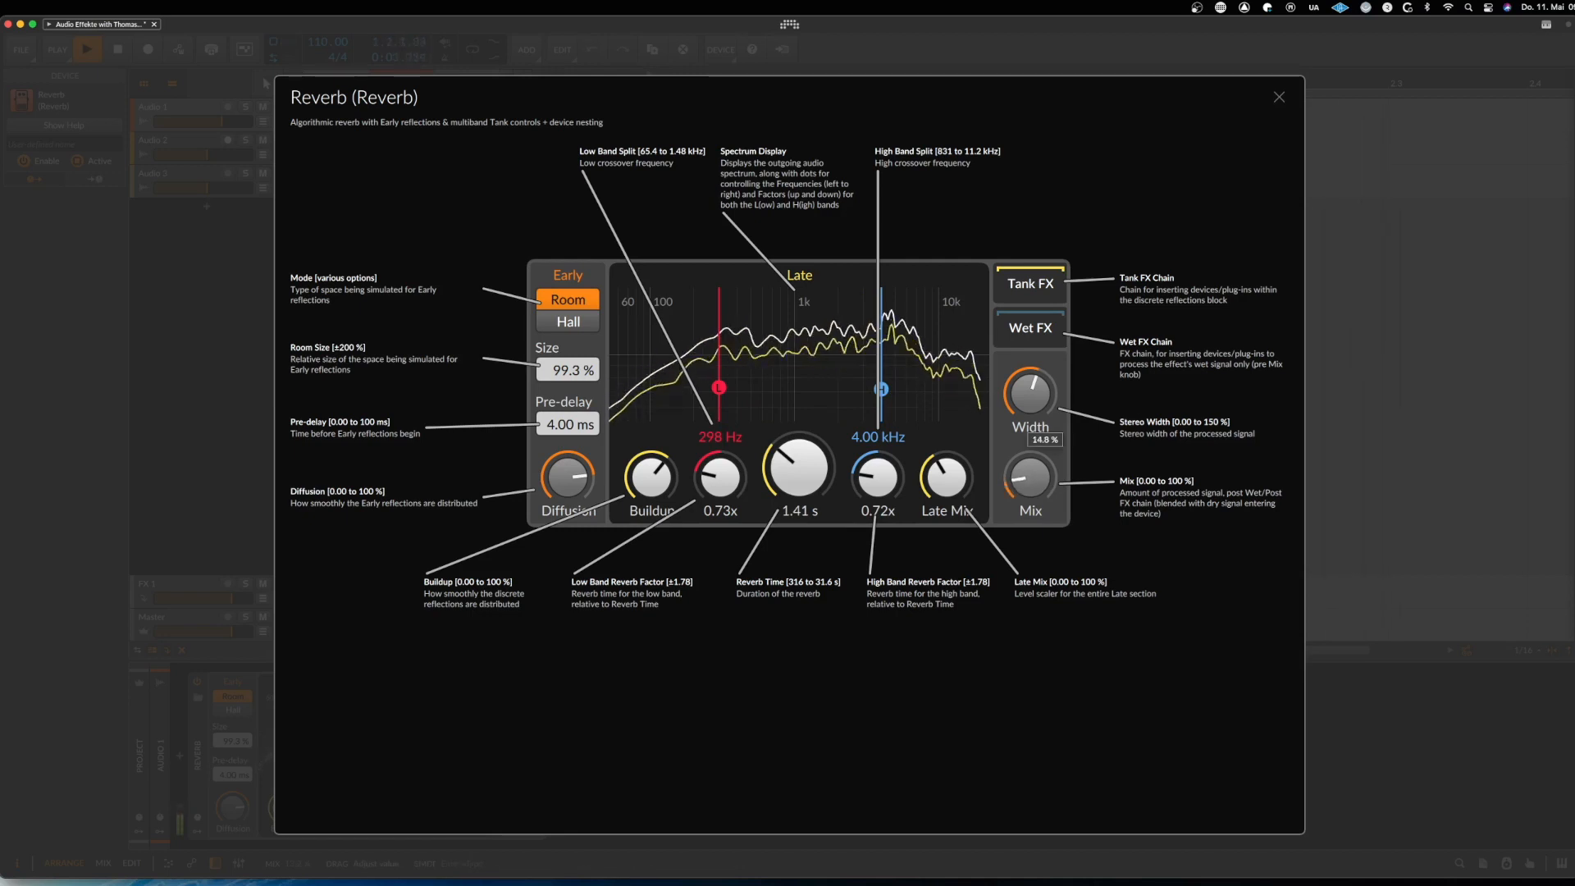
# Lengthen the reverb time to about 2.78 s and raise the Mix amount while auditioning the loop
pyautogui.moveTo(832, 492)
pyautogui.mouseDown()
pyautogui.moveTo(833, 459)
pyautogui.moveTo(814, 481)
pyautogui.mouseUp()
pyautogui.press('space')
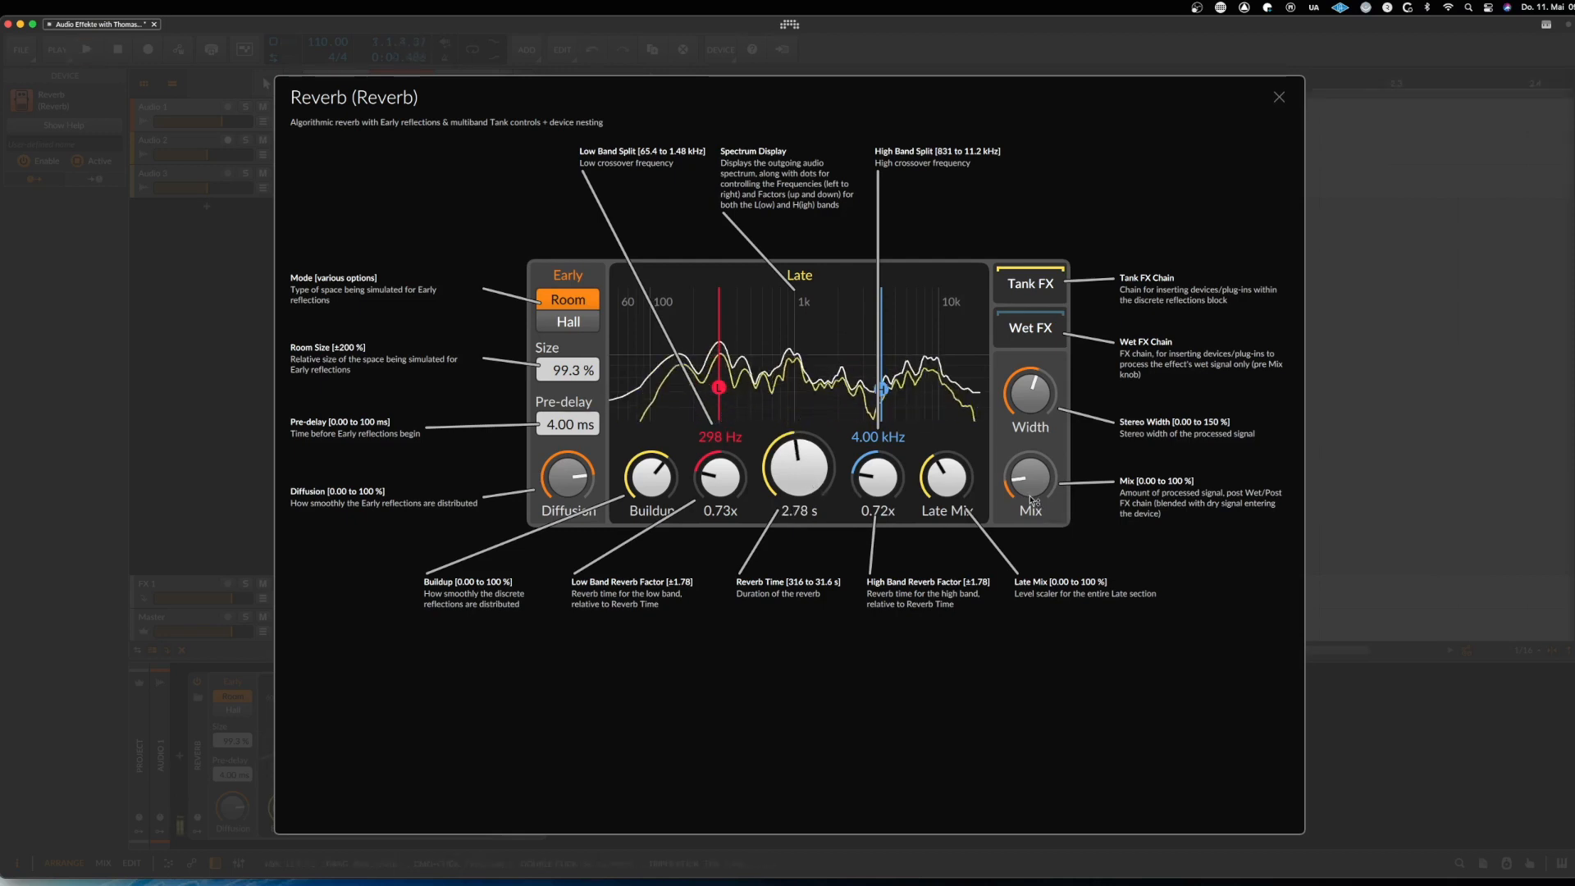
pyautogui.moveTo(1031, 493)
pyautogui.mouseDown()
pyautogui.moveTo(1031, 516)
pyautogui.moveTo(1031, 498)
pyautogui.mouseUp()
pyautogui.press('space')
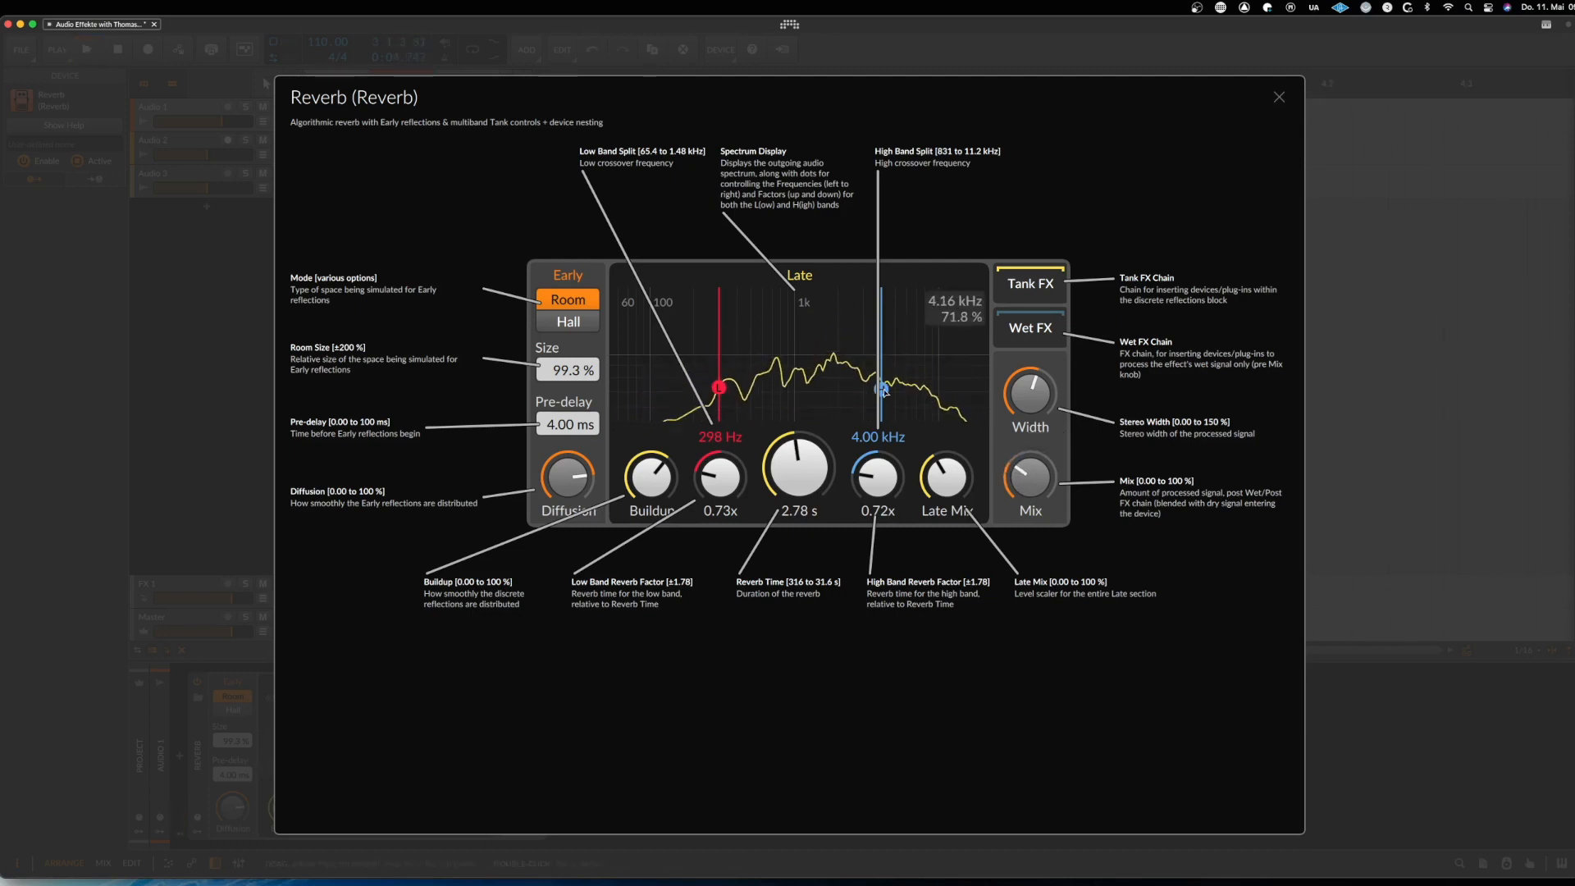
# Shift the low band to about 347 Hz at 0.68x and the high band to about 3.61 kHz at 0.75x during playback
pyautogui.press('space')
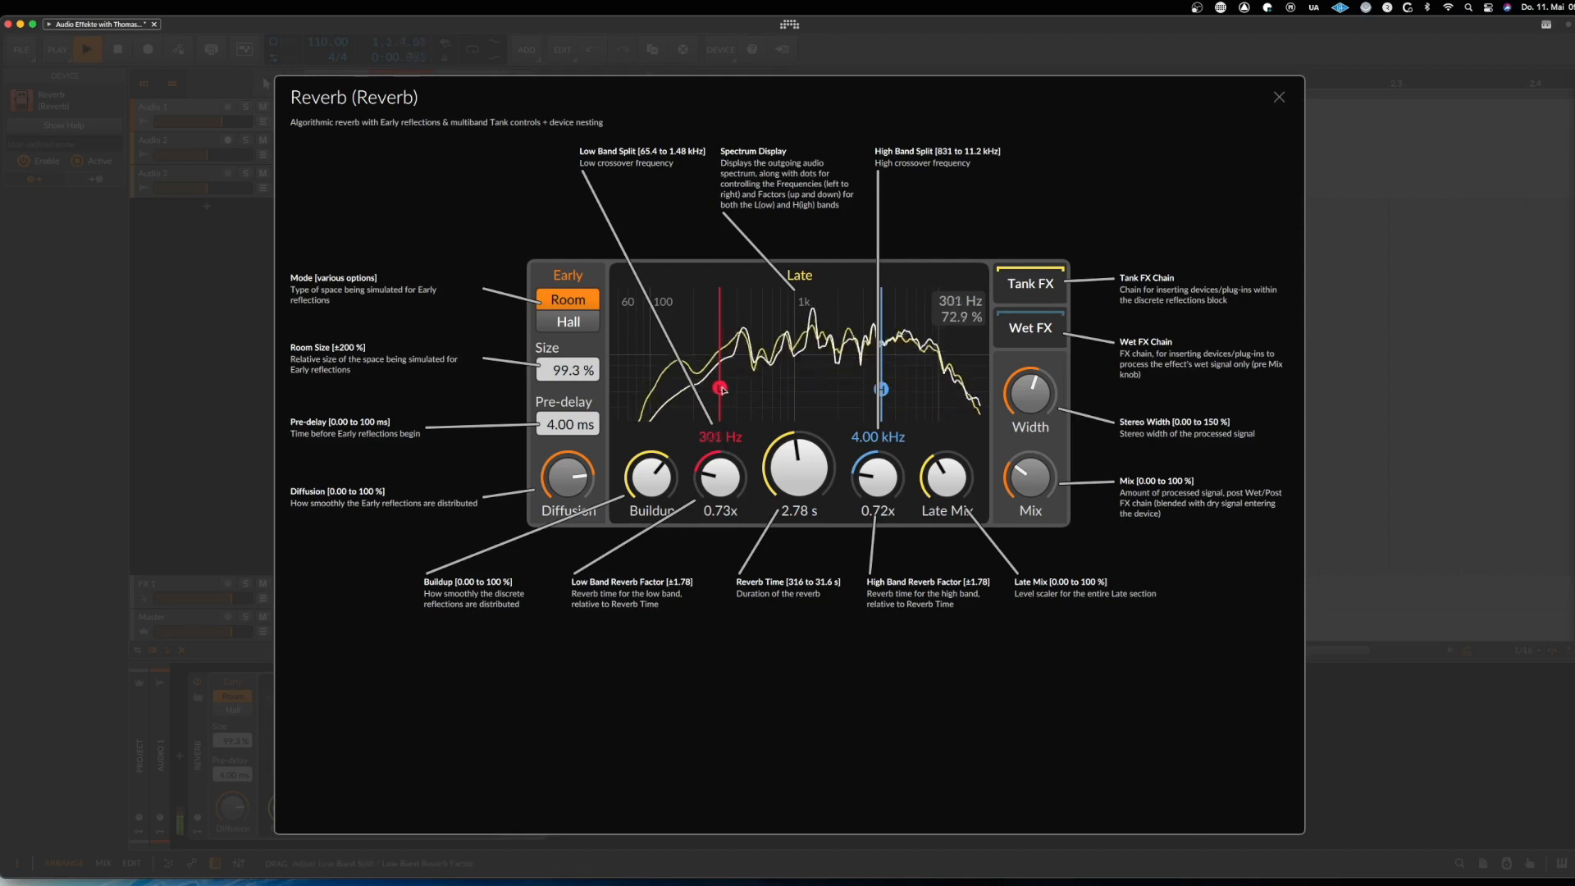
pyautogui.moveTo(723, 389); pyautogui.dragTo(760, 495)
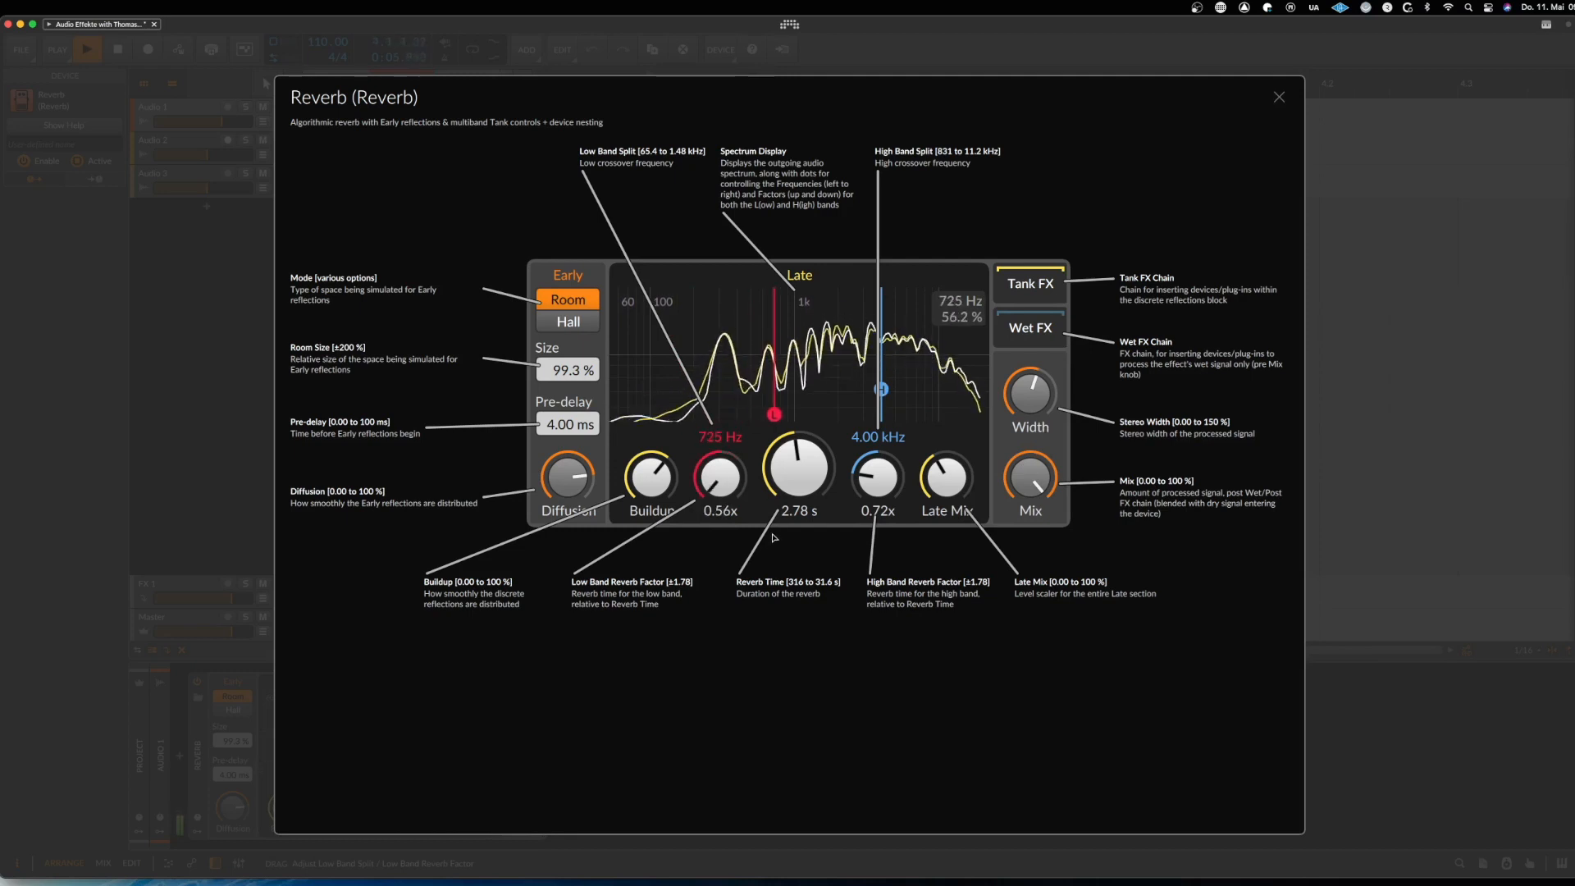
pyautogui.moveTo(889, 399); pyautogui.dragTo(840, 460)
pyautogui.moveTo(733, 419); pyautogui.dragTo(728, 395)
pyautogui.moveTo(837, 414); pyautogui.dragTo(875, 383)
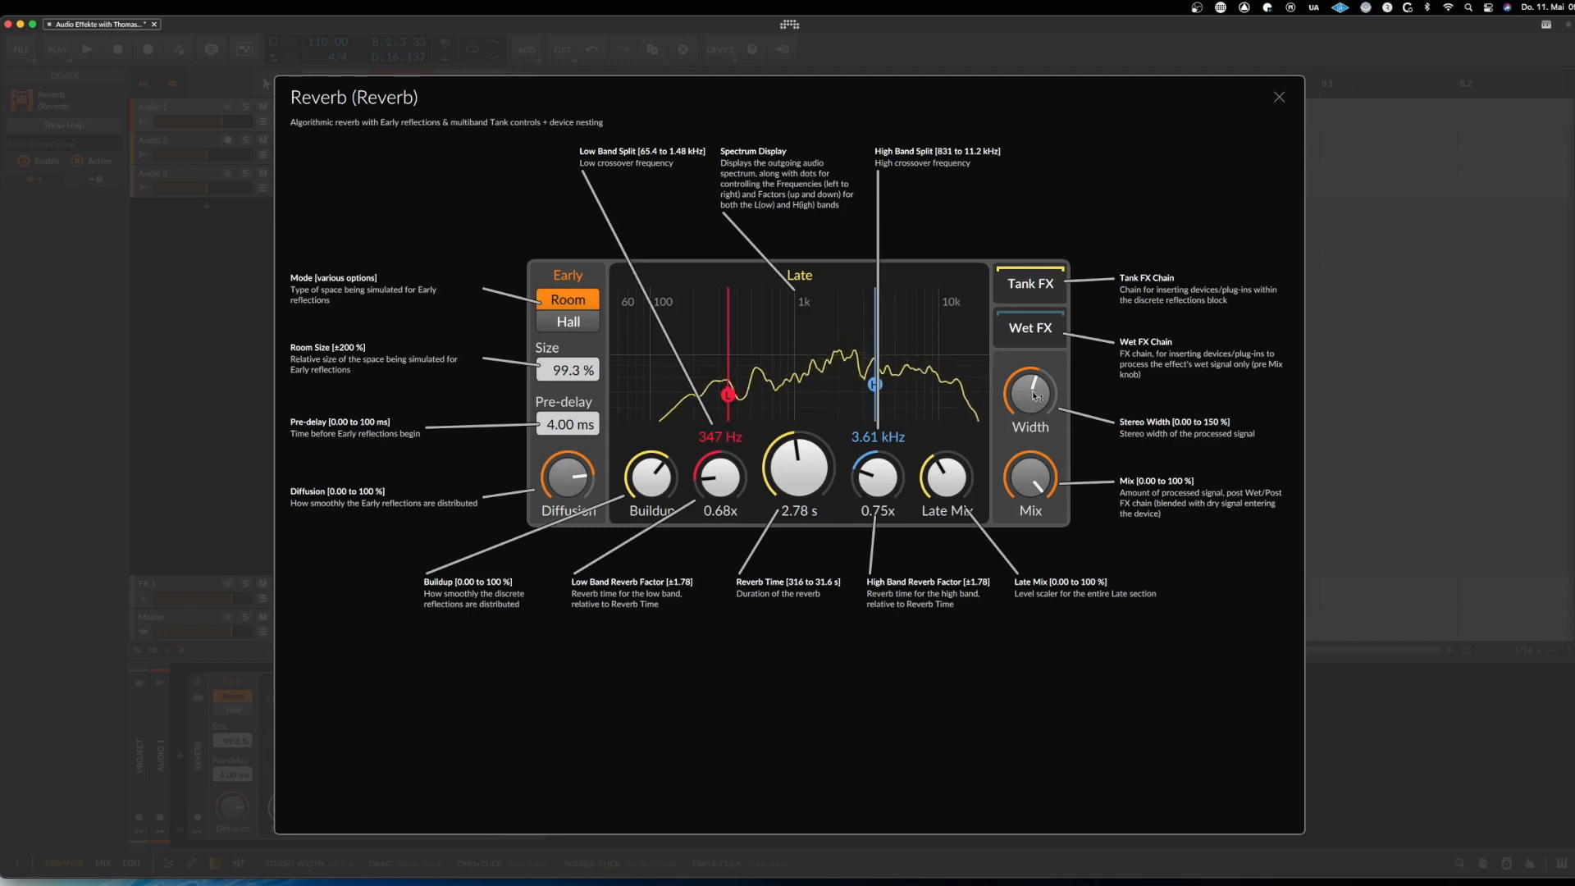
# Widen the reverb's stereo Width to about 116 %, adjust Diffusion, and close the help view
pyautogui.moveTo(1037, 394)
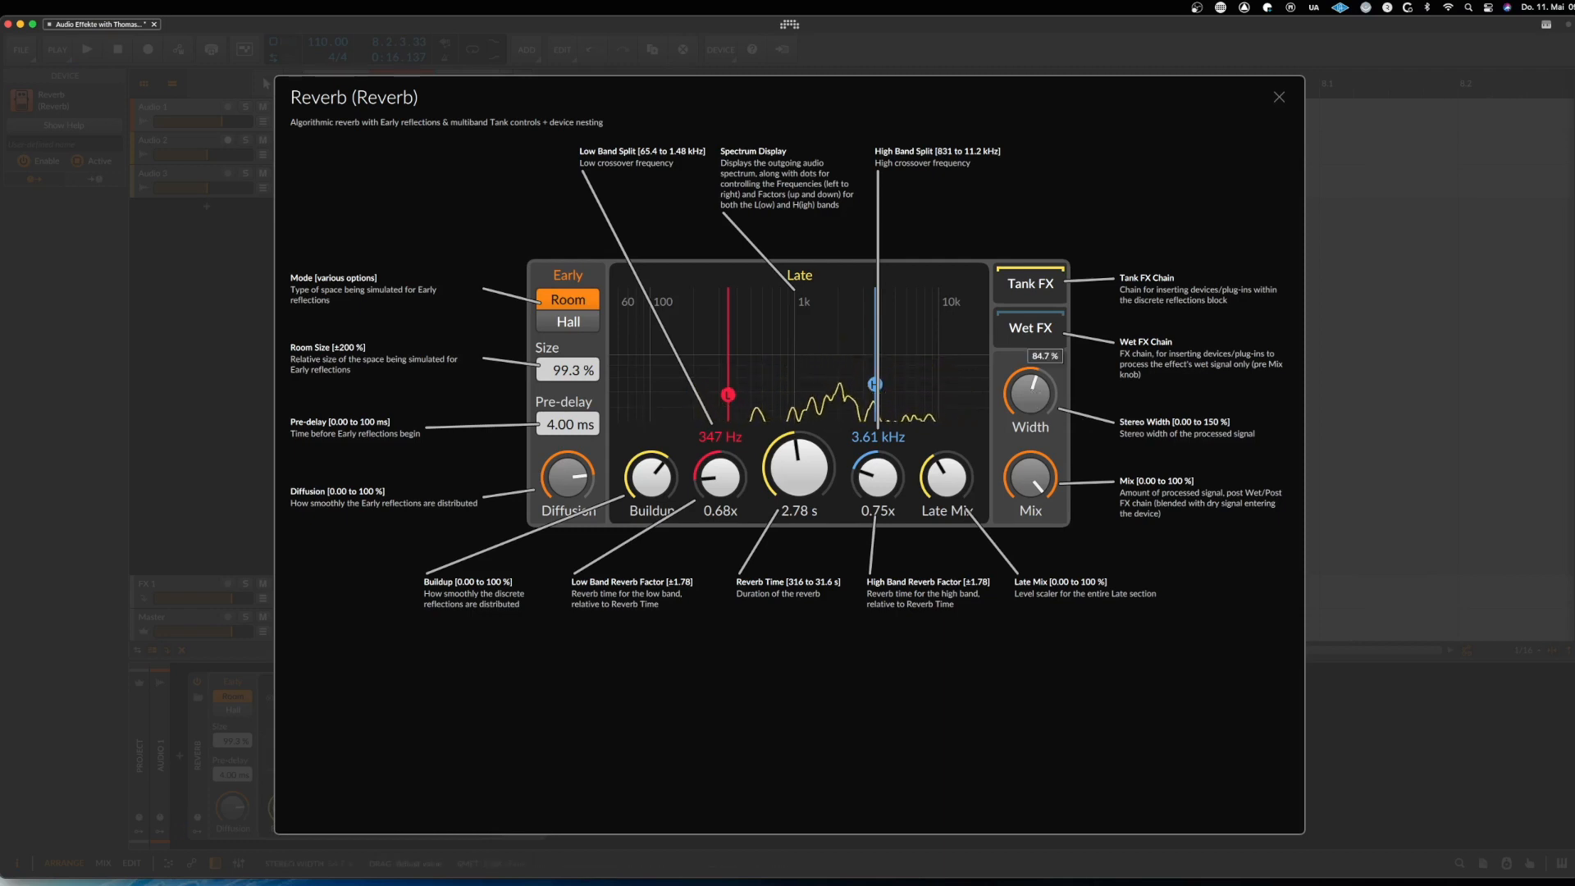
pyautogui.moveTo(1036, 393)
pyautogui.mouseDown()
pyautogui.moveTo(1037, 374)
pyautogui.moveTo(1037, 396)
pyautogui.mouseUp()
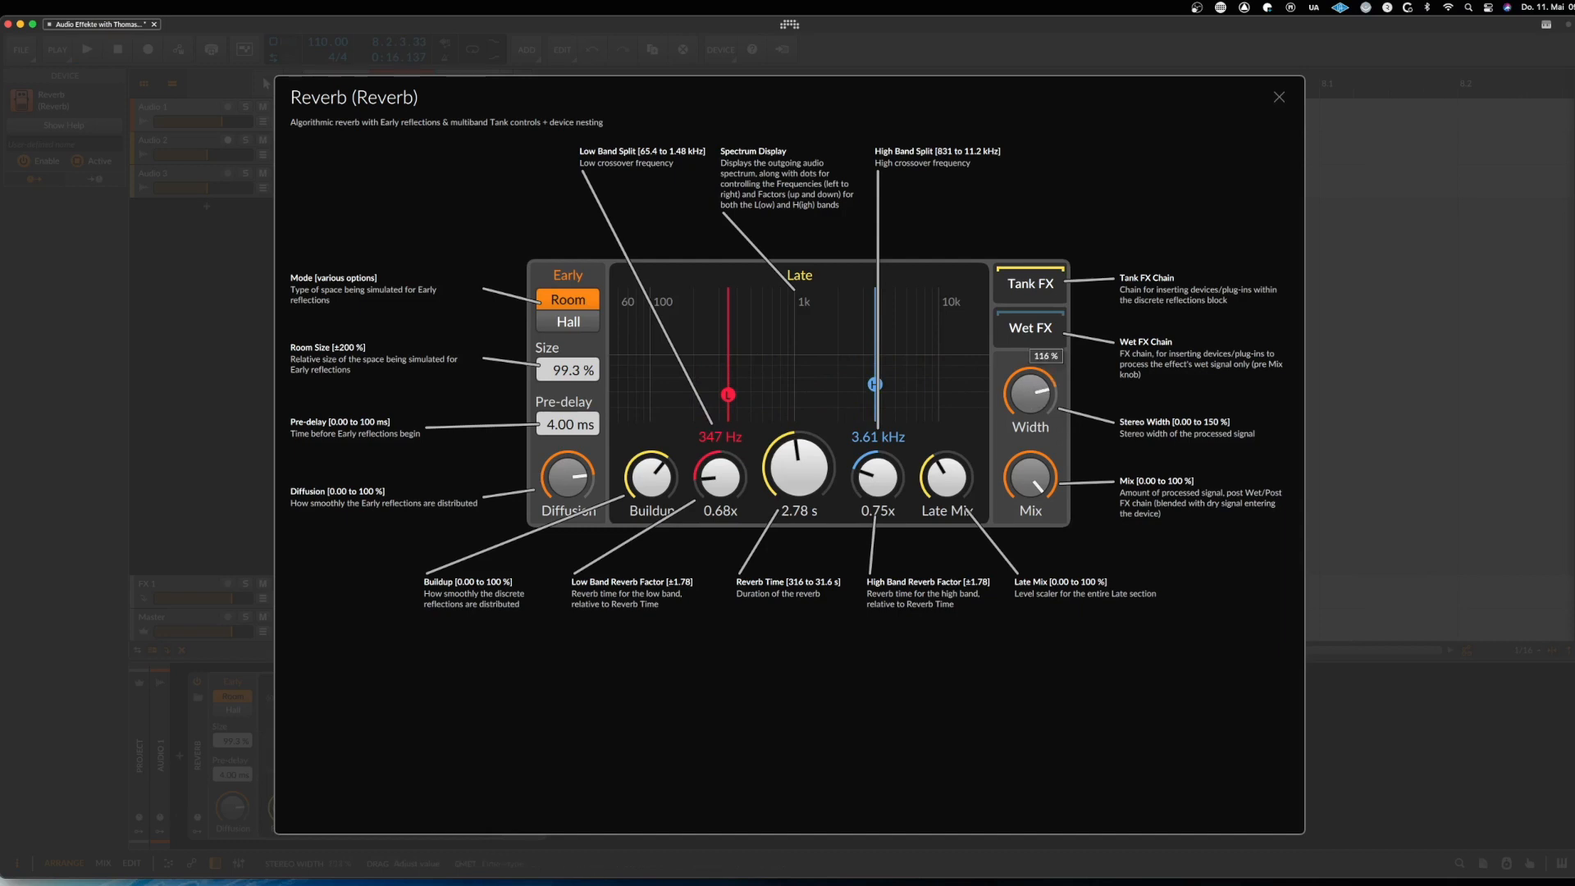
pyautogui.moveTo(1037, 396)
pyautogui.mouseDown()
pyautogui.moveTo(1036, 379)
pyautogui.moveTo(1037, 399)
pyautogui.mouseUp()
pyautogui.press('space')
pyautogui.moveTo(550, 502); pyautogui.dragTo(587, 462)
pyautogui.click(1278, 97)
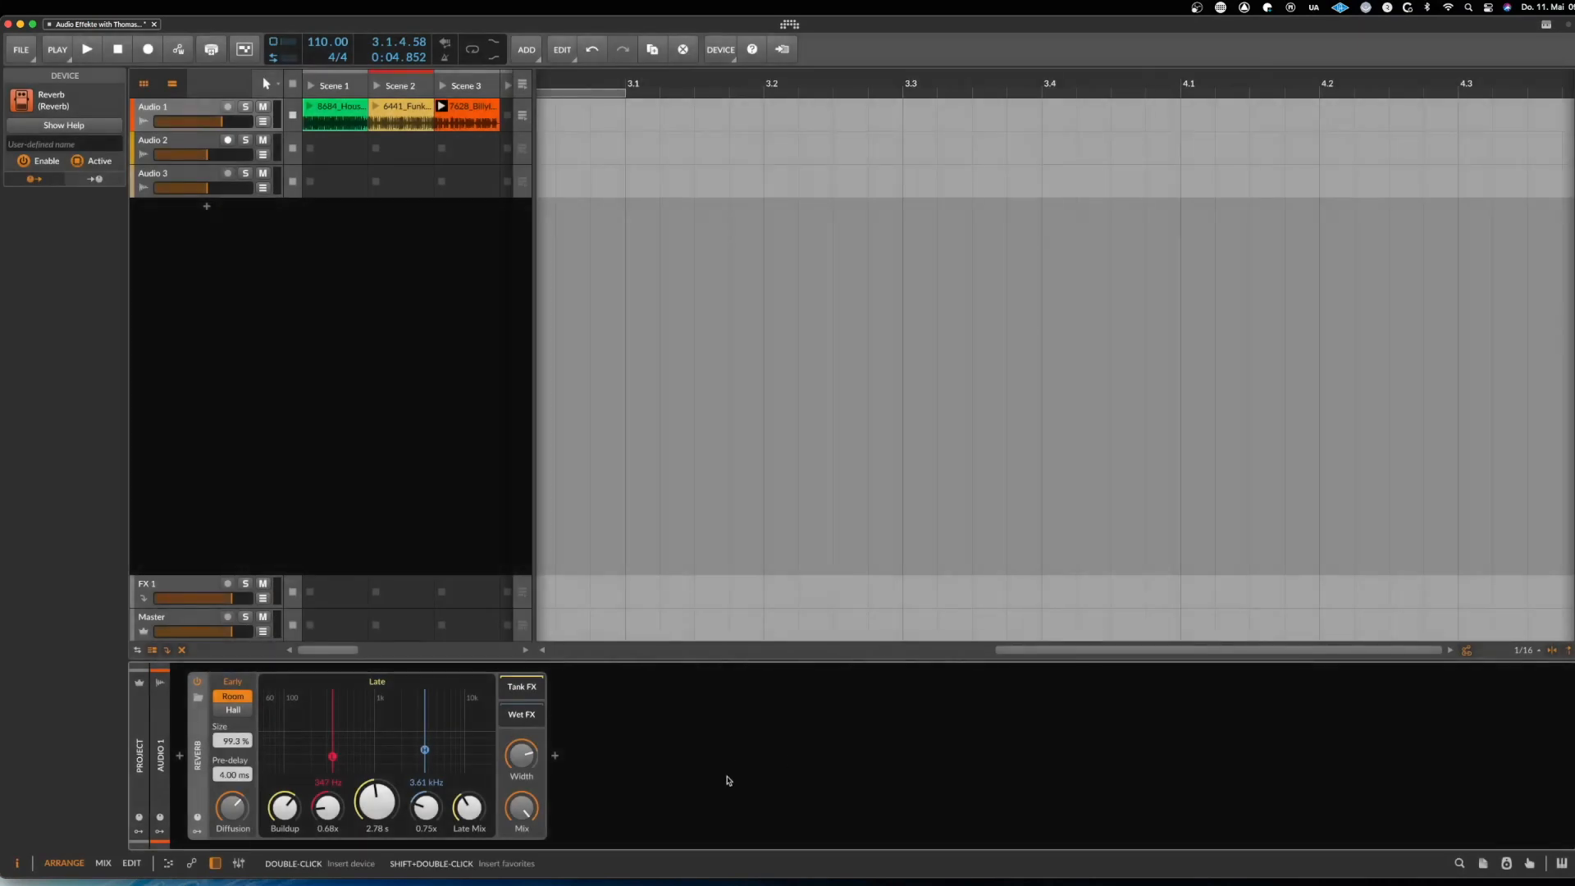
# Replace the Reverb on Audio 1 with the Convolution device
pyautogui.press('Delete')
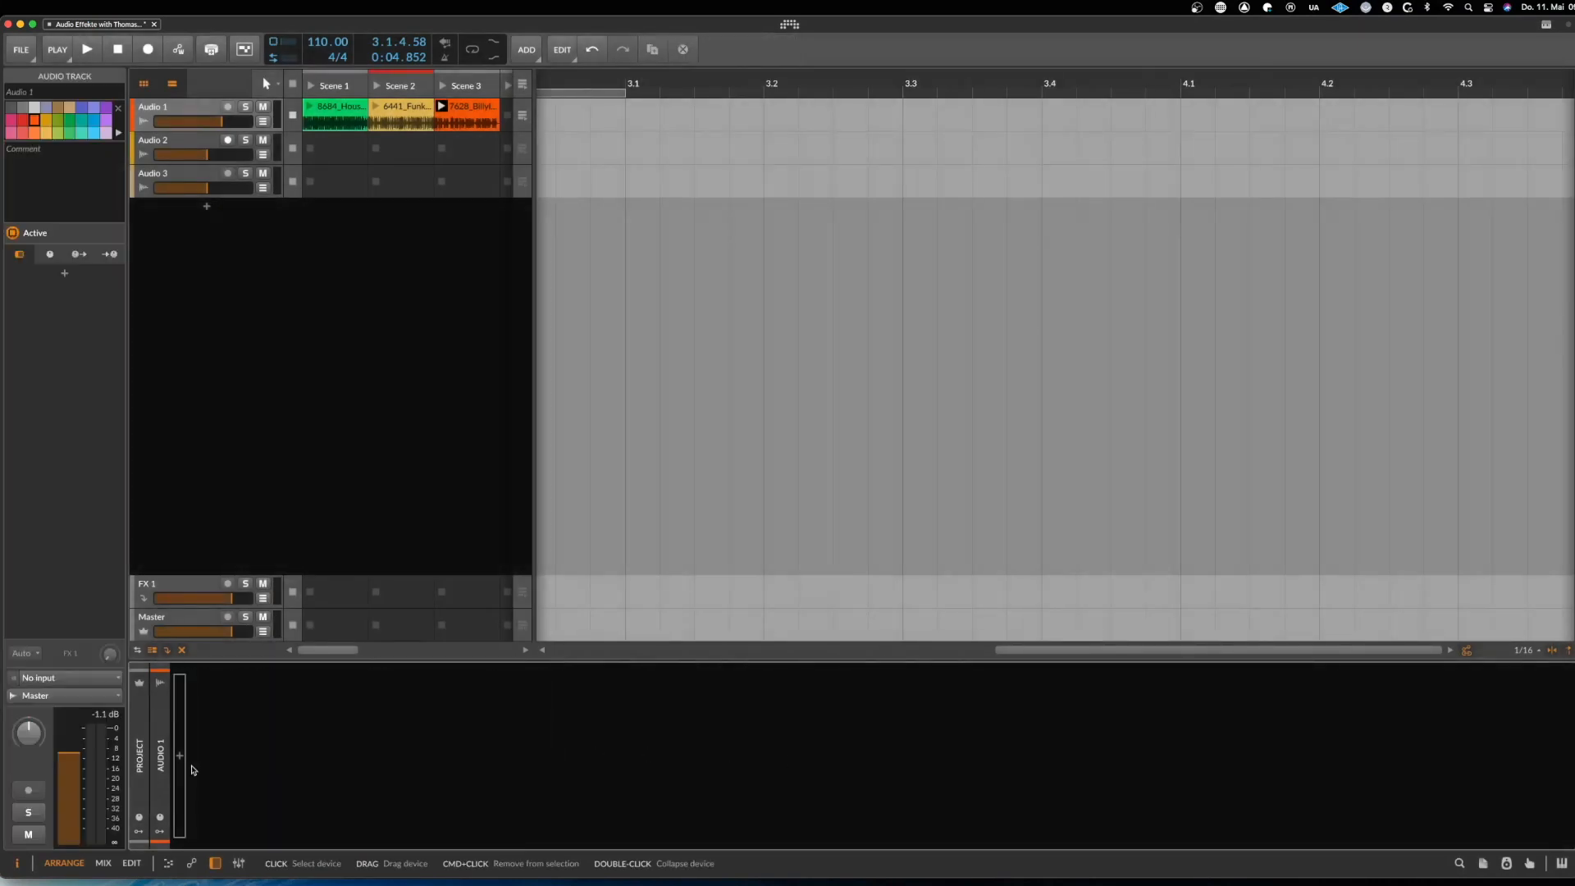
pyautogui.click(181, 759)
pyautogui.write('con')
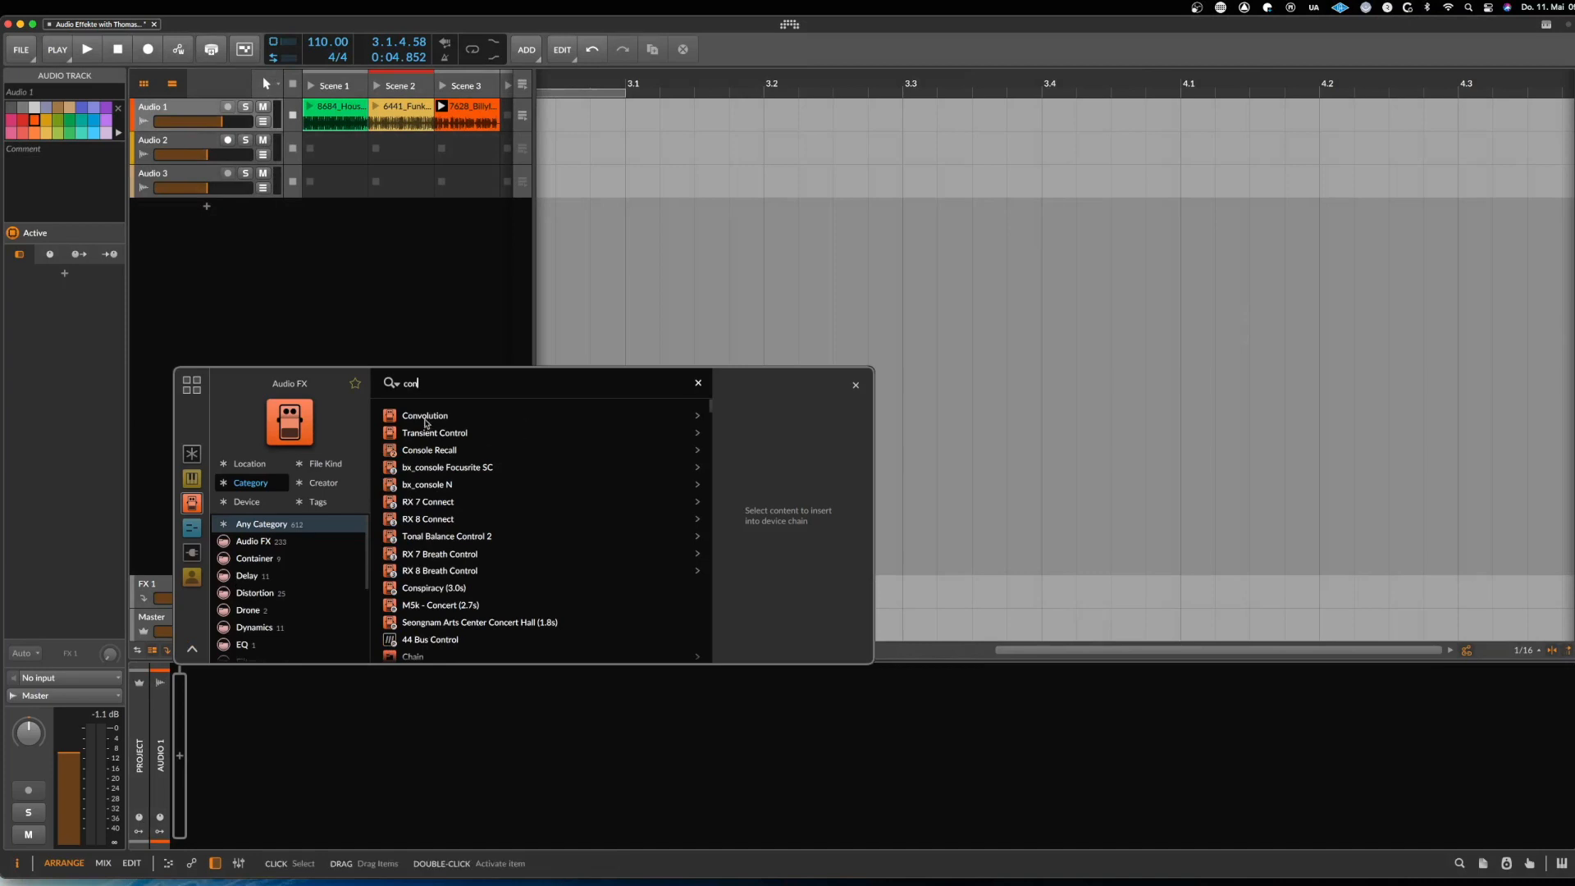
pyautogui.doubleClick(425, 415)
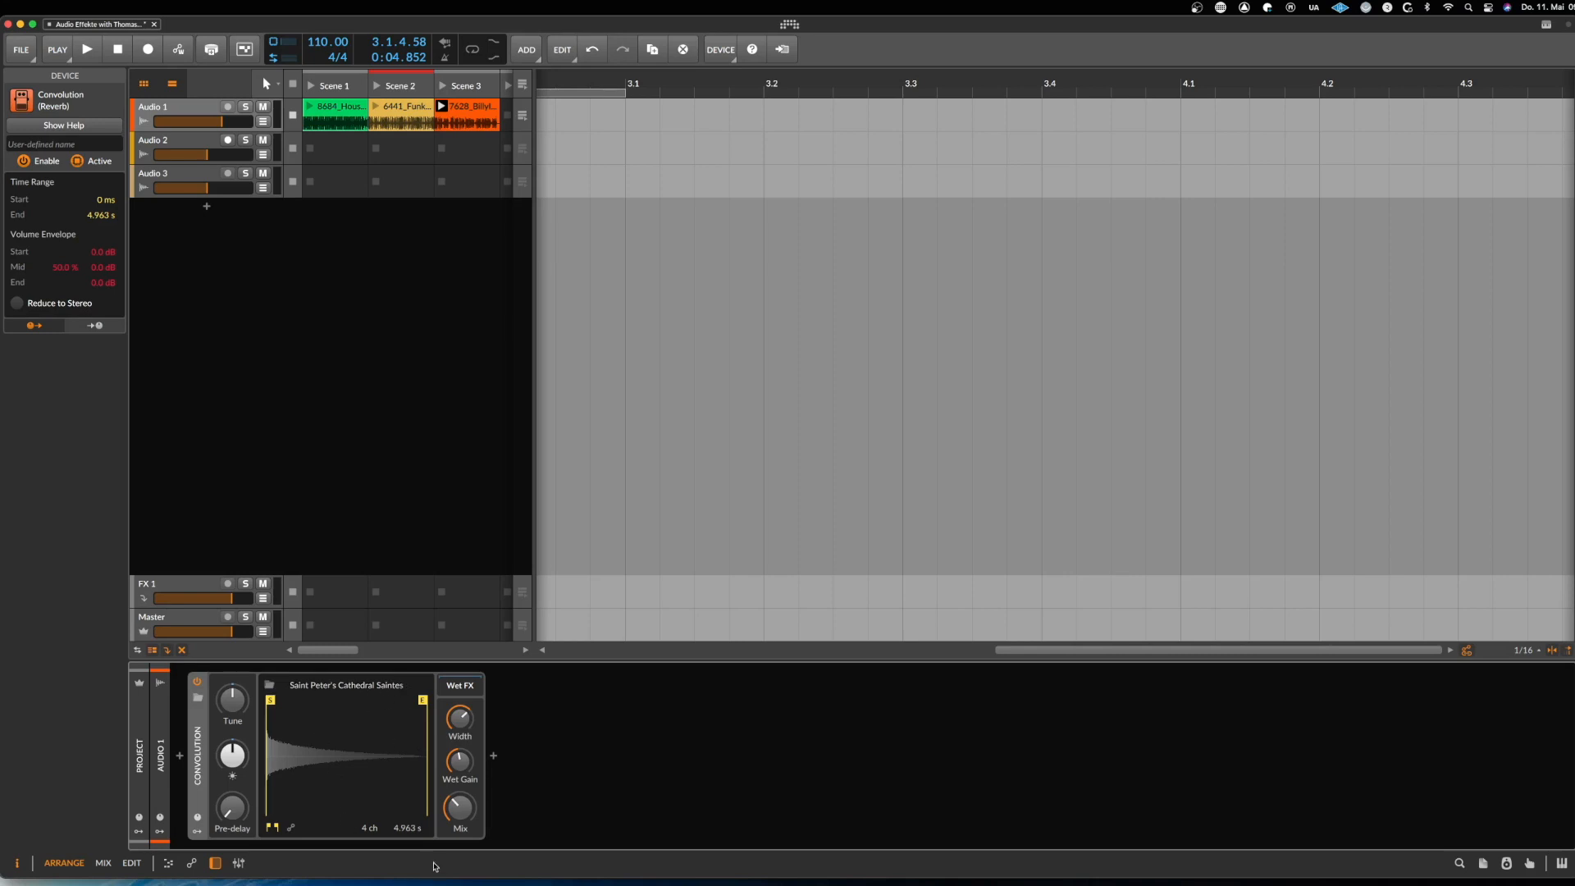
# Audition the loop through Convolution's Saint Peter's Cathedral Saintes impulse while varying the Mix amount
pyautogui.press('space')
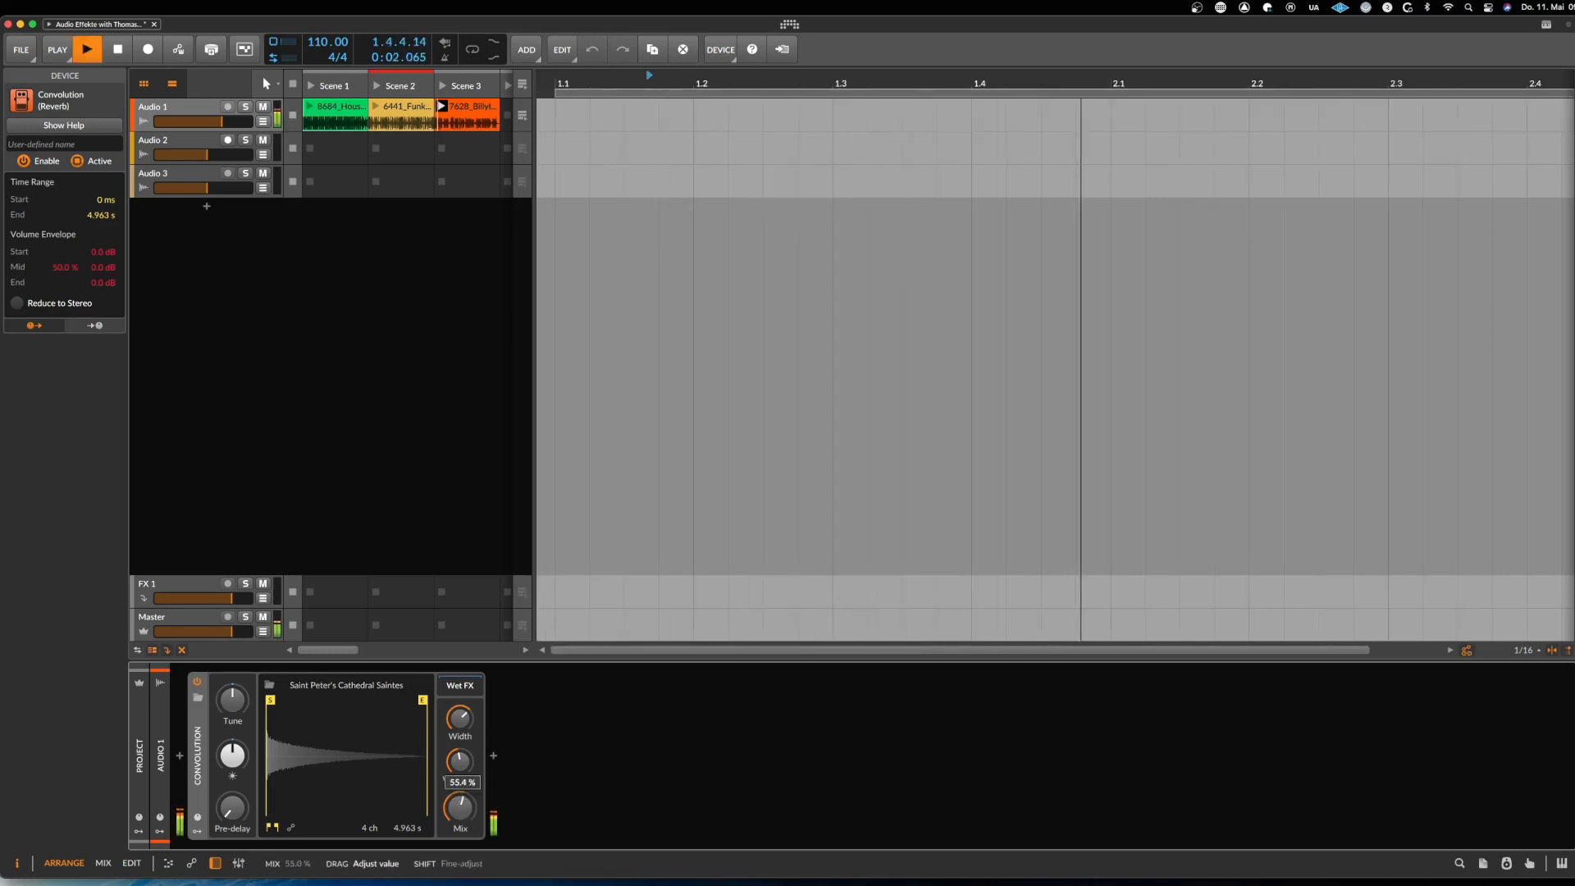
pyautogui.moveTo(461, 819); pyautogui.dragTo(461, 840)
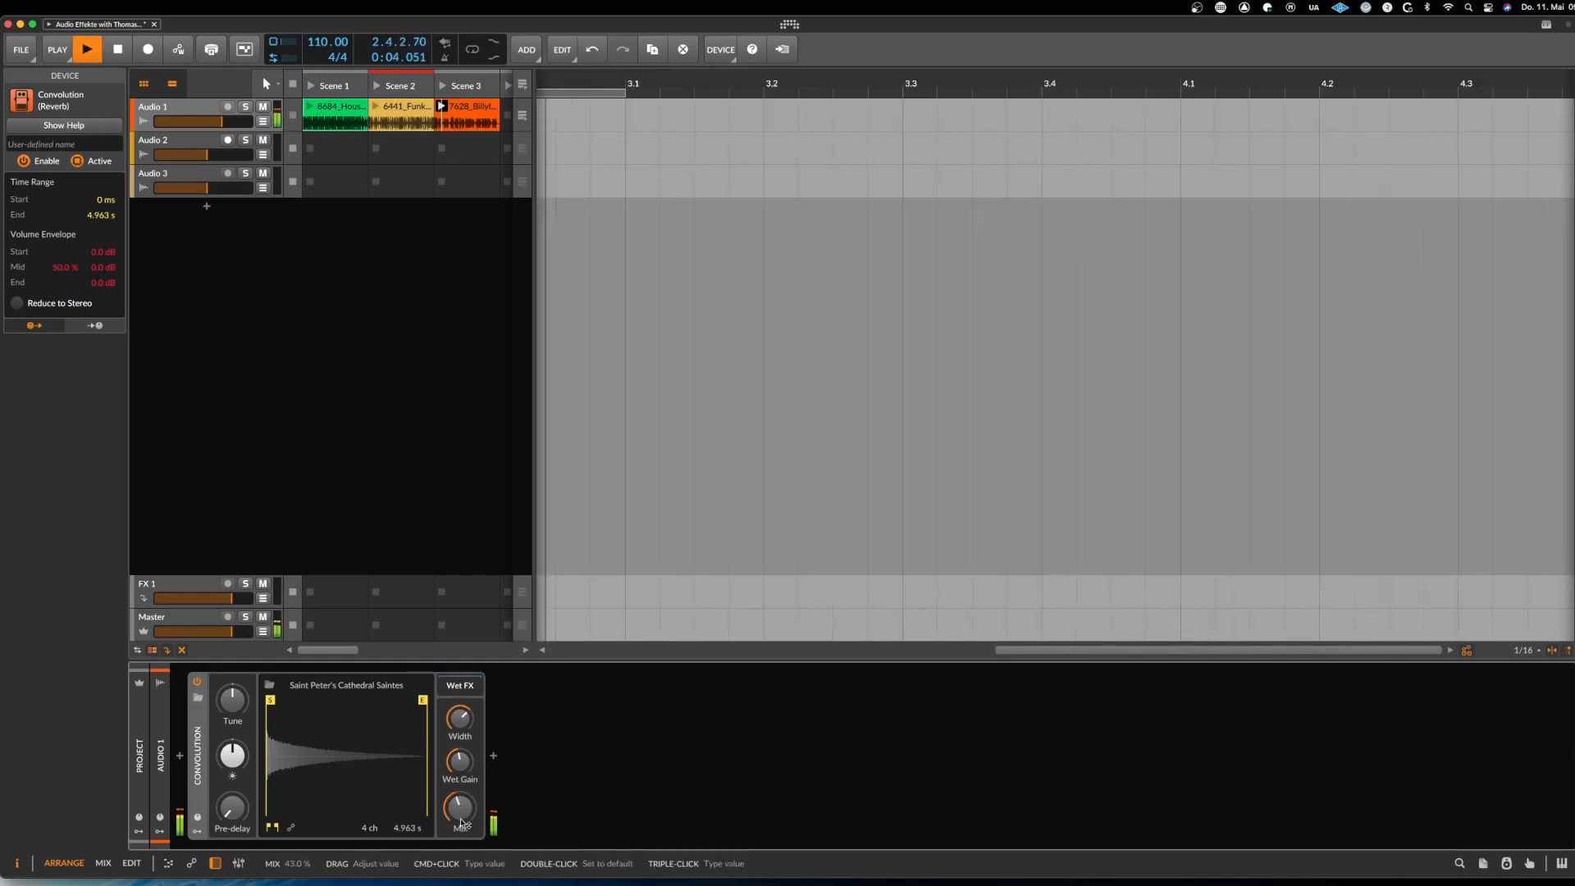
pyautogui.press('space')
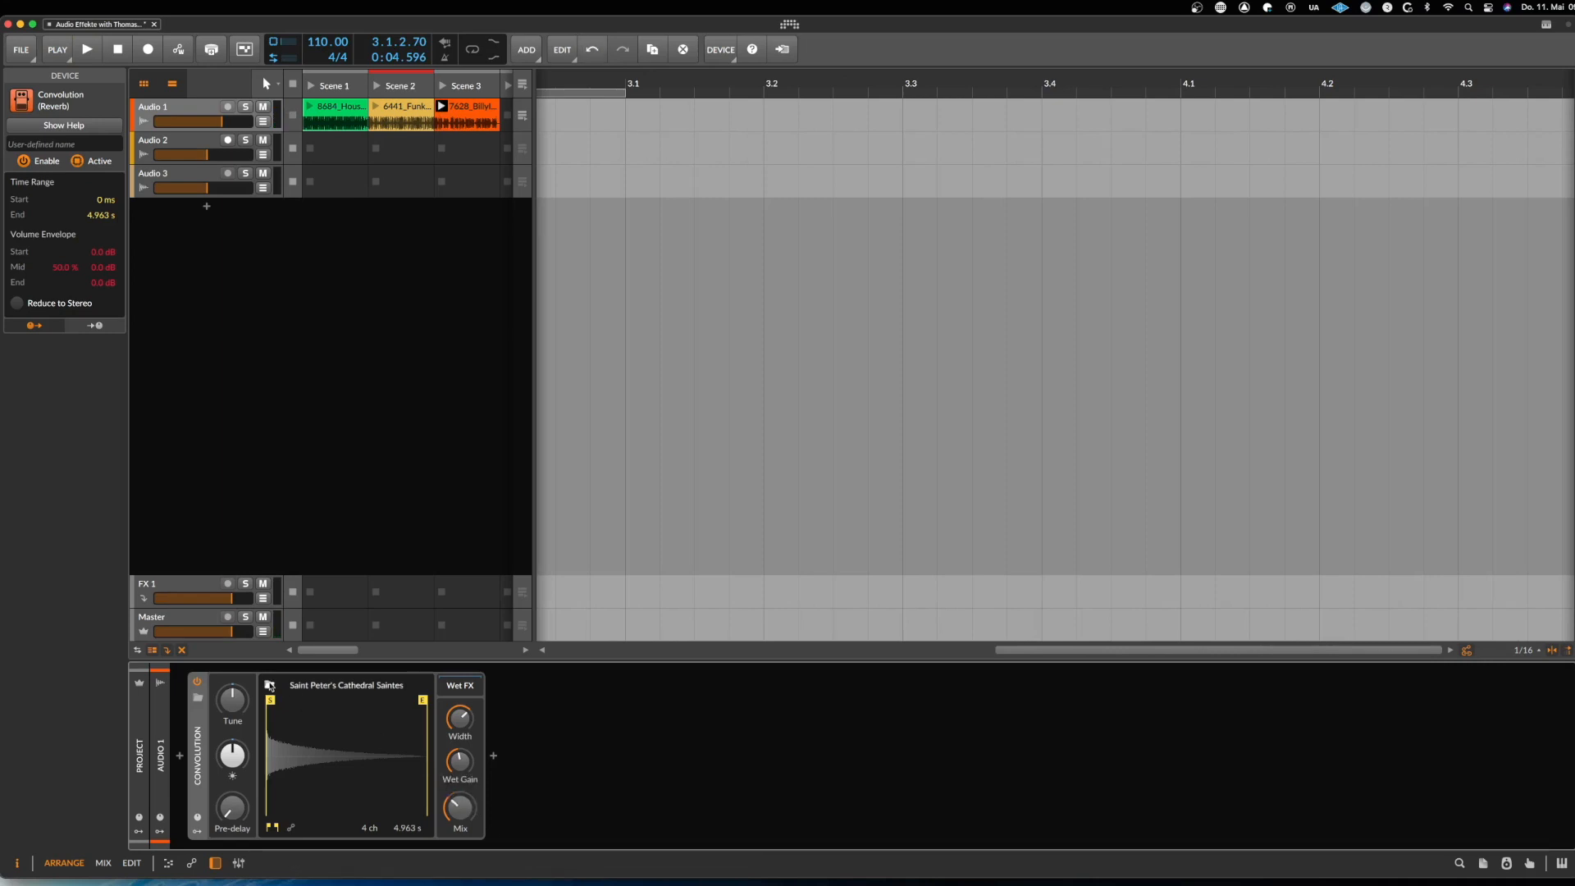
# Browse Convolution's impulses and audition Big Wash Longer, Big Wash Shorter and Atonal Mover 01 on the loop
pyautogui.click(269, 684)
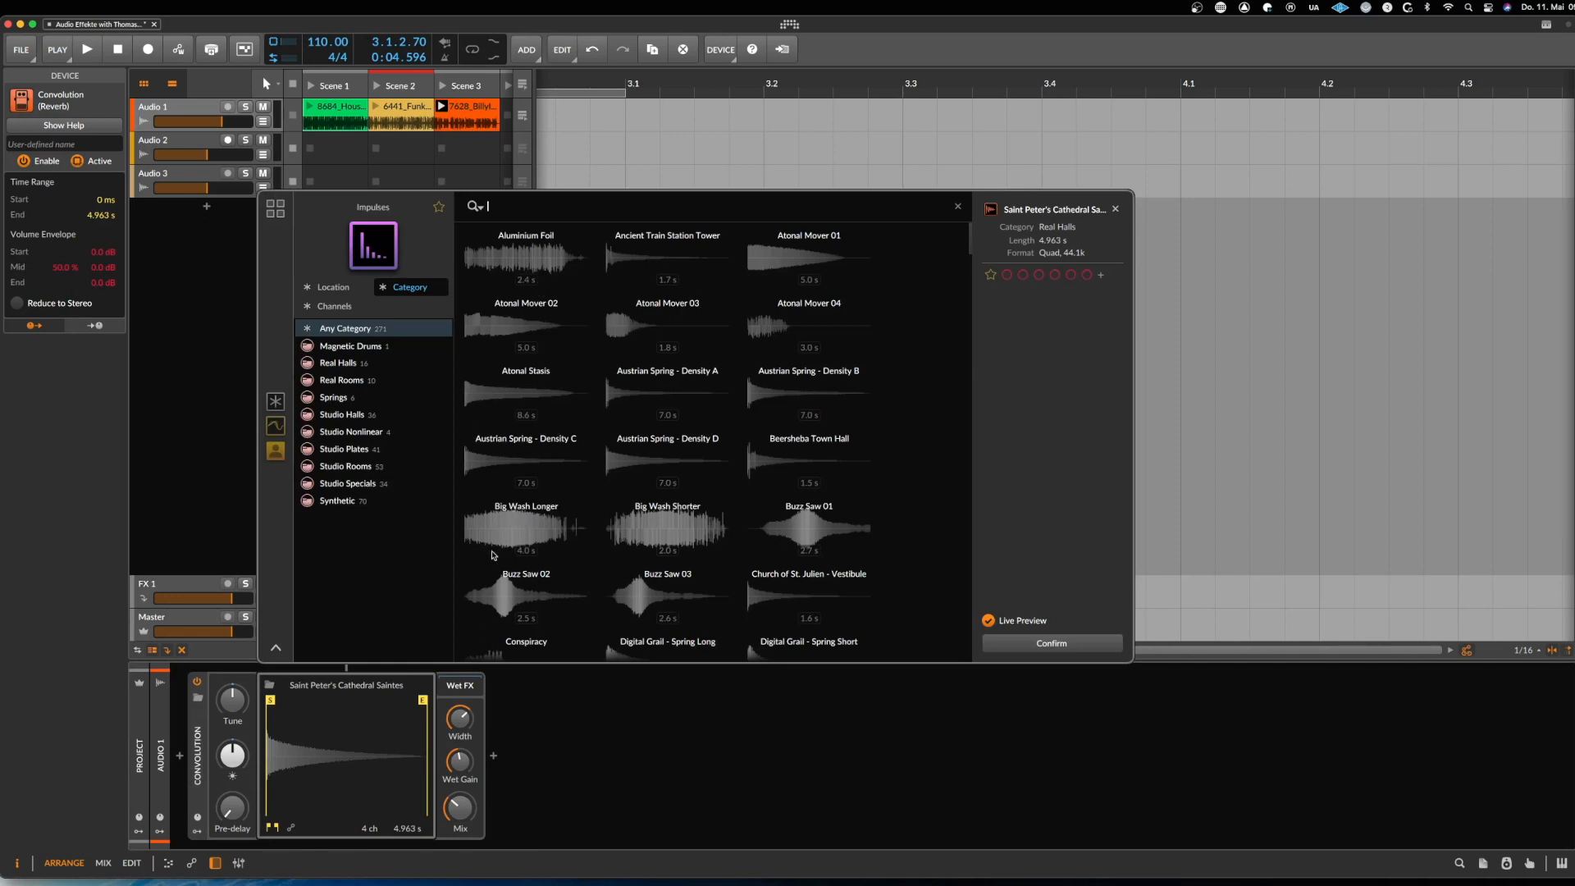
pyautogui.click(529, 519)
pyautogui.press('space')
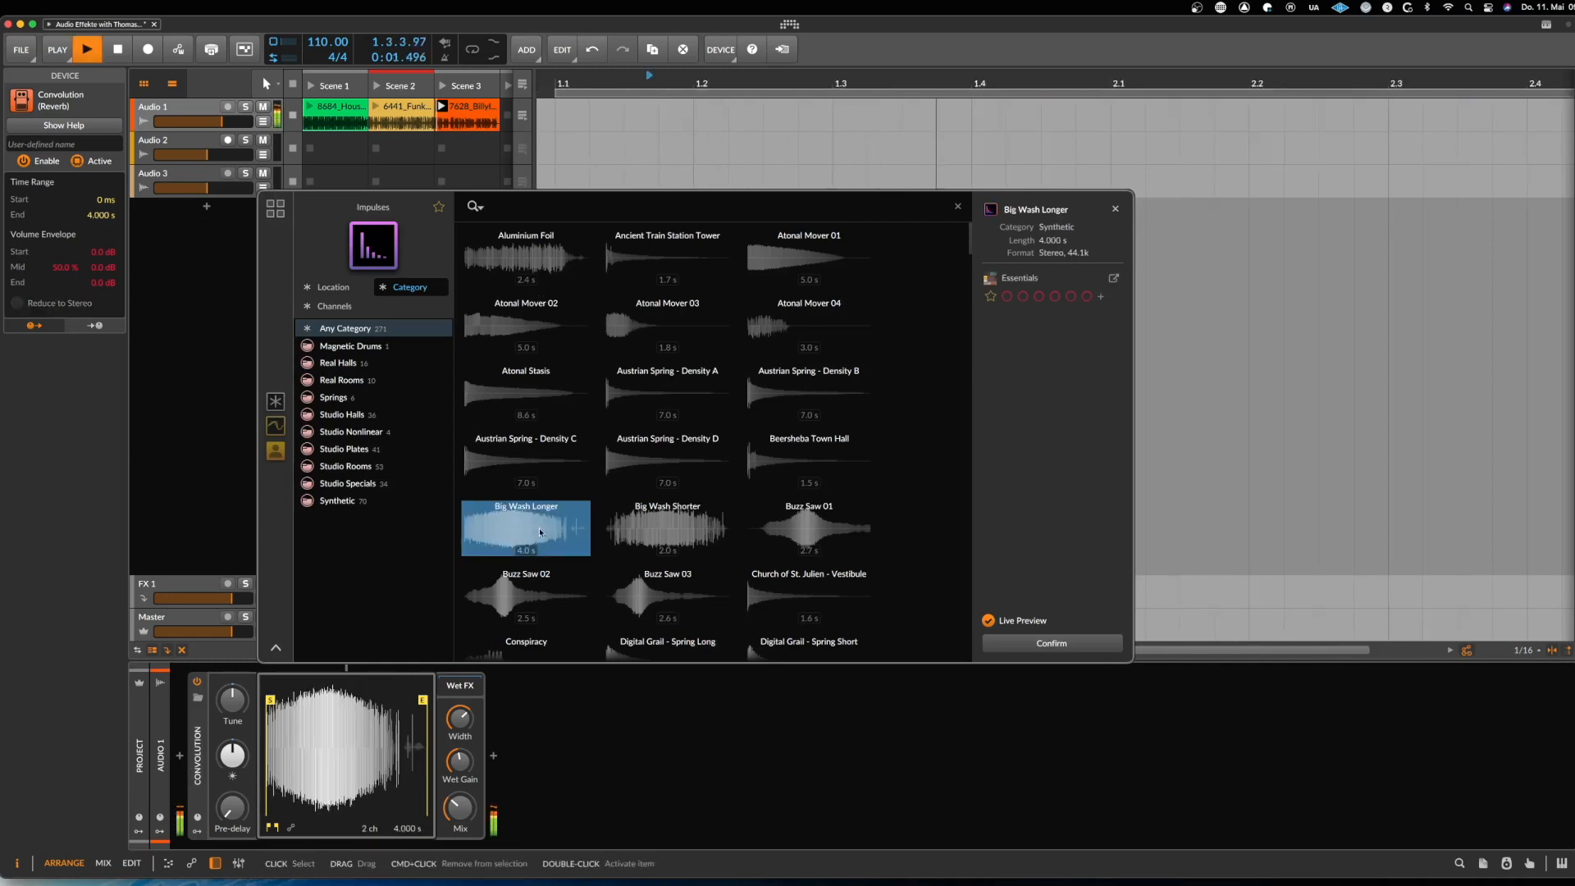
pyautogui.click(664, 532)
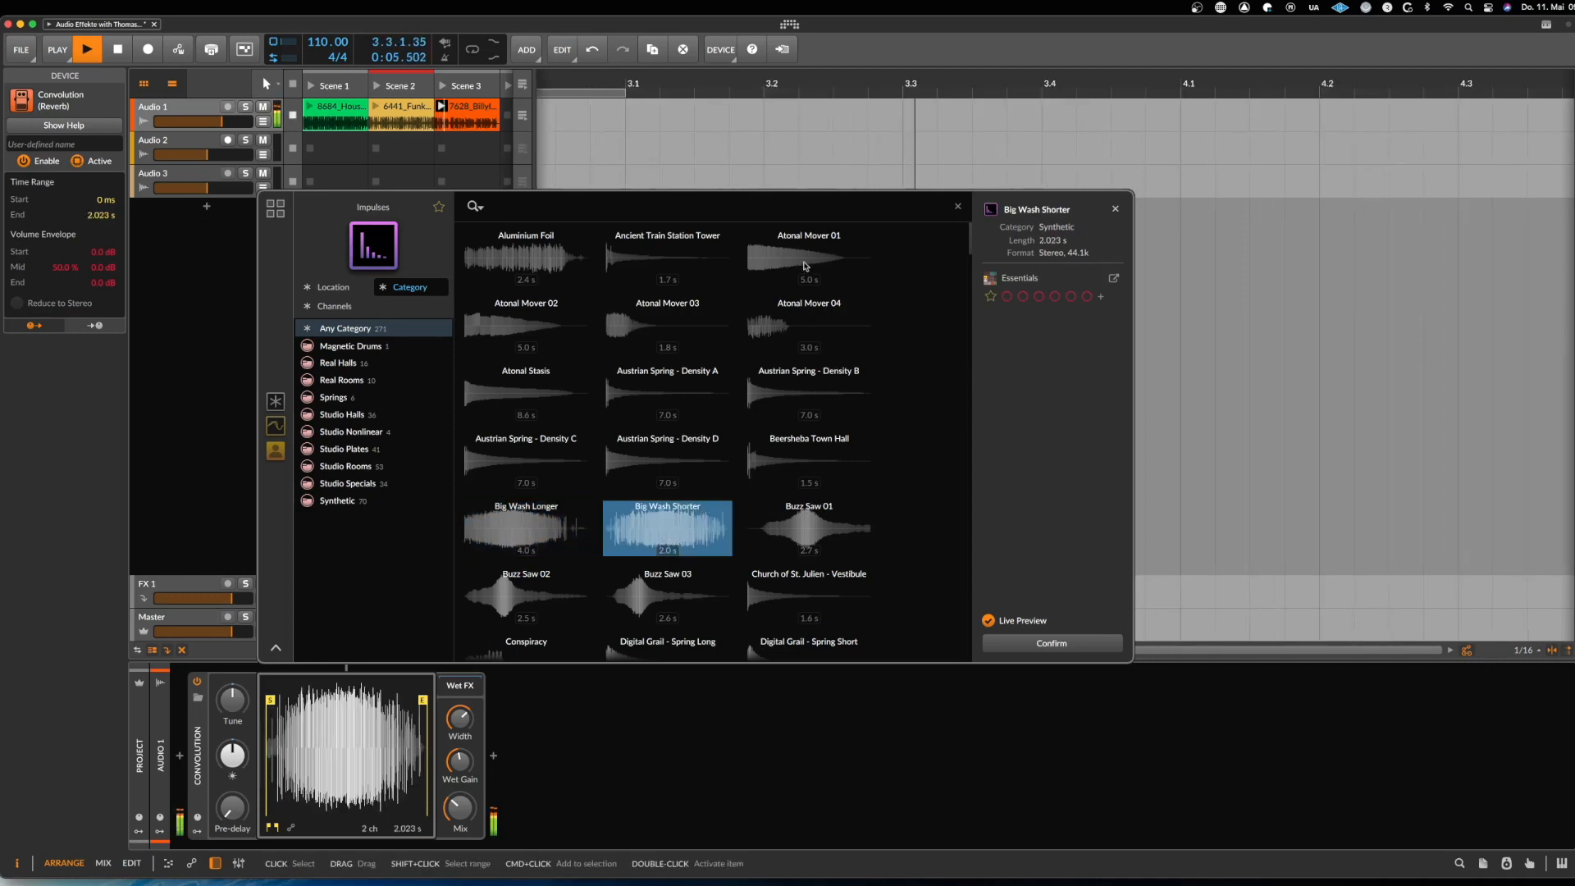
pyautogui.click(807, 259)
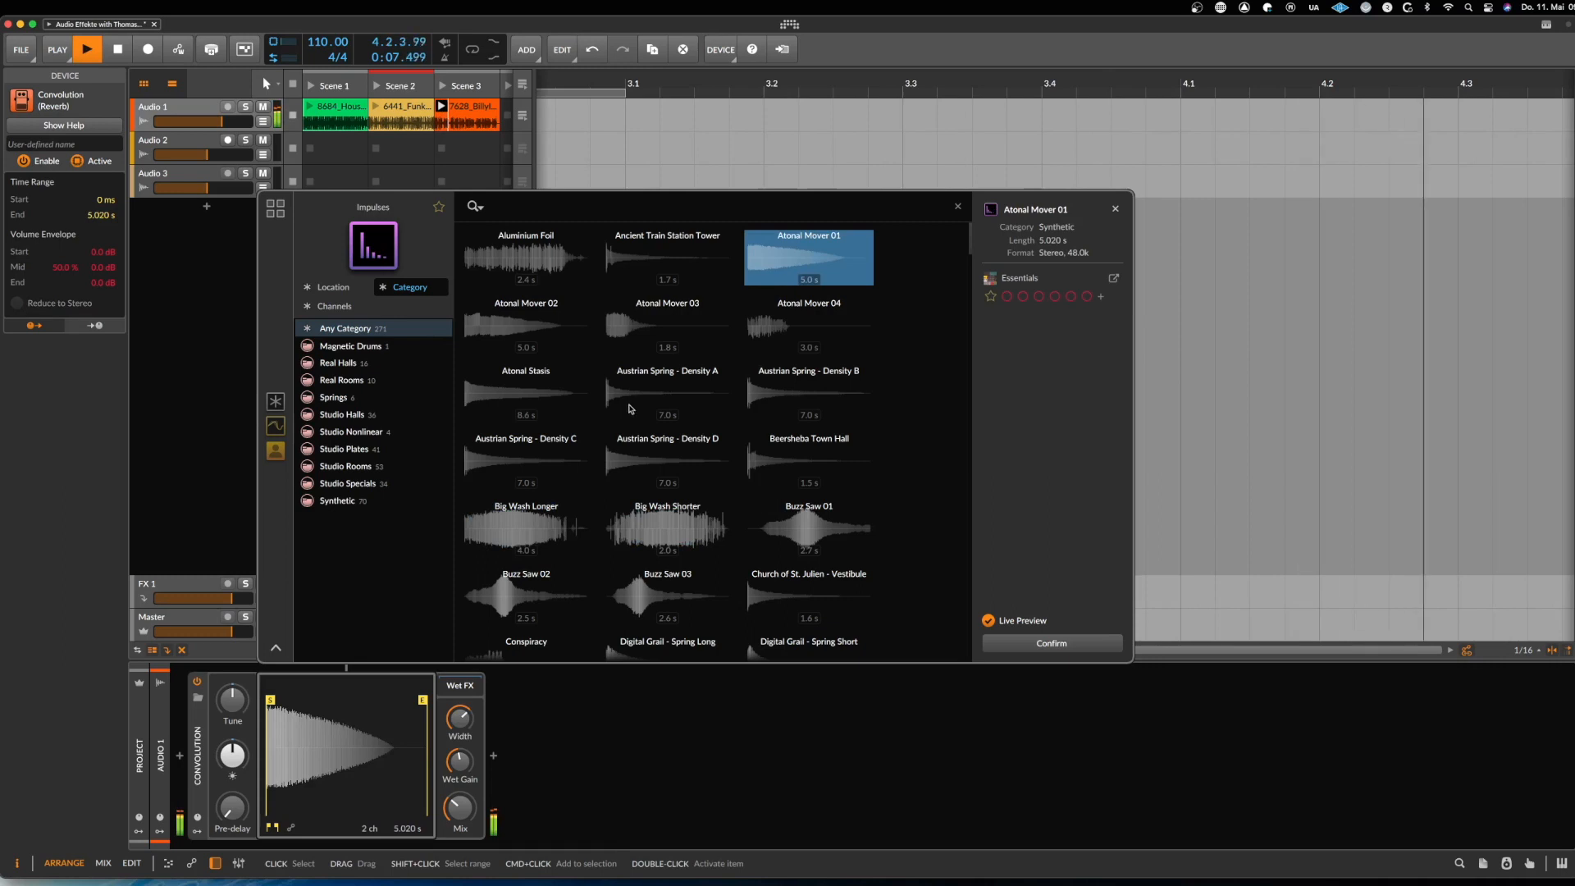
pyautogui.press('space')
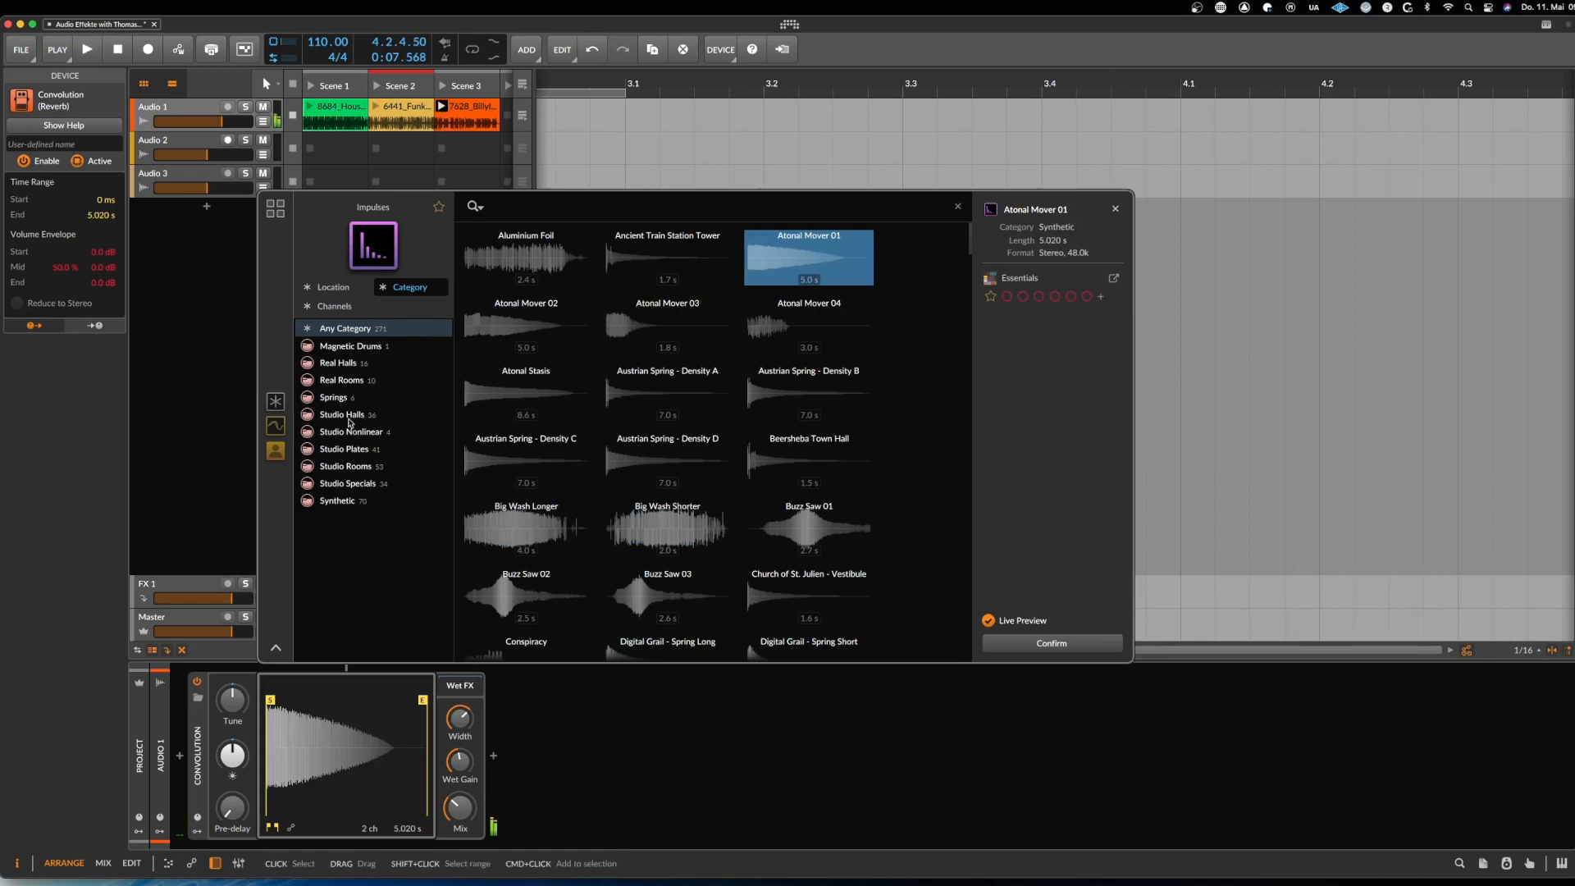
# Audition the Studio Halls impulses M5k - 480 Hall, M5k - Church and MA7 Large Deep on the loop
pyautogui.click(348, 417)
pyautogui.click(521, 255)
pyautogui.press('space')
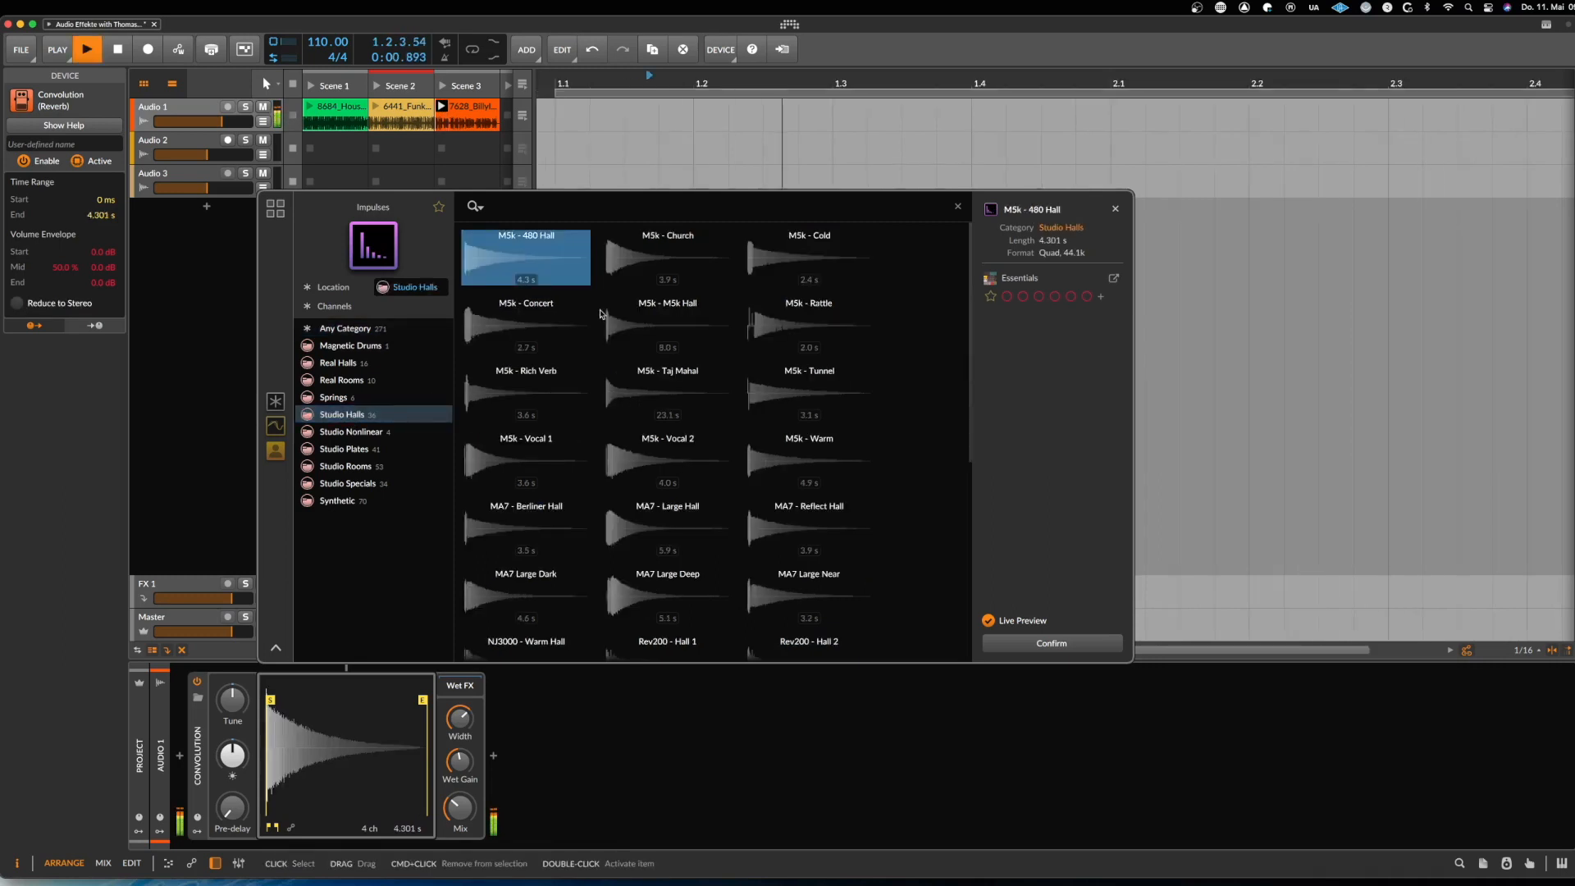
pyautogui.press('Right')
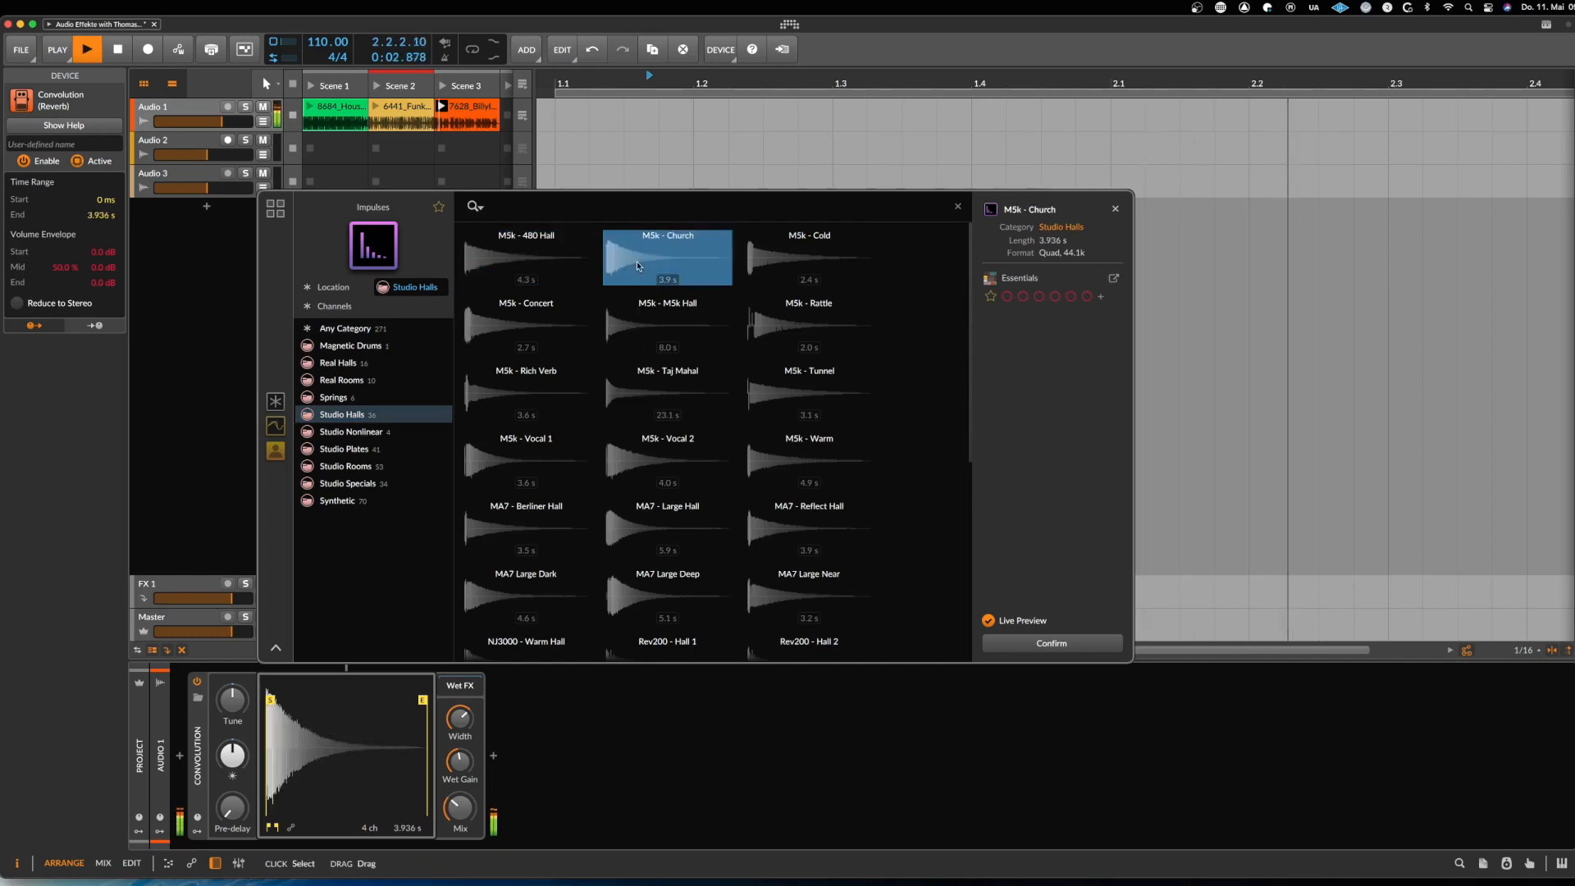
pyautogui.click(632, 597)
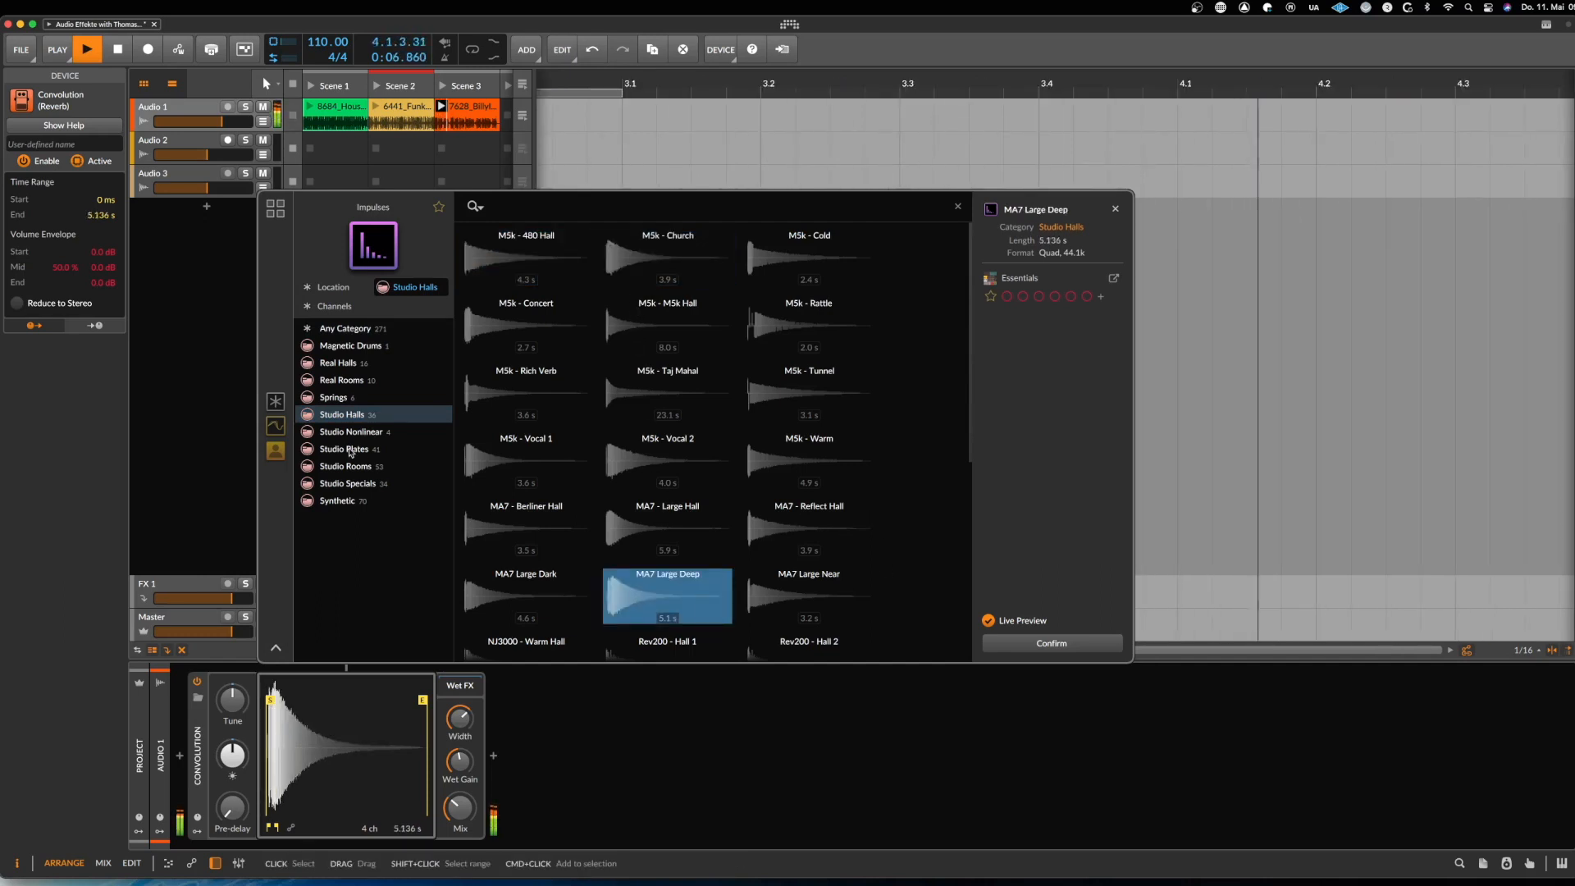
pyautogui.press('space')
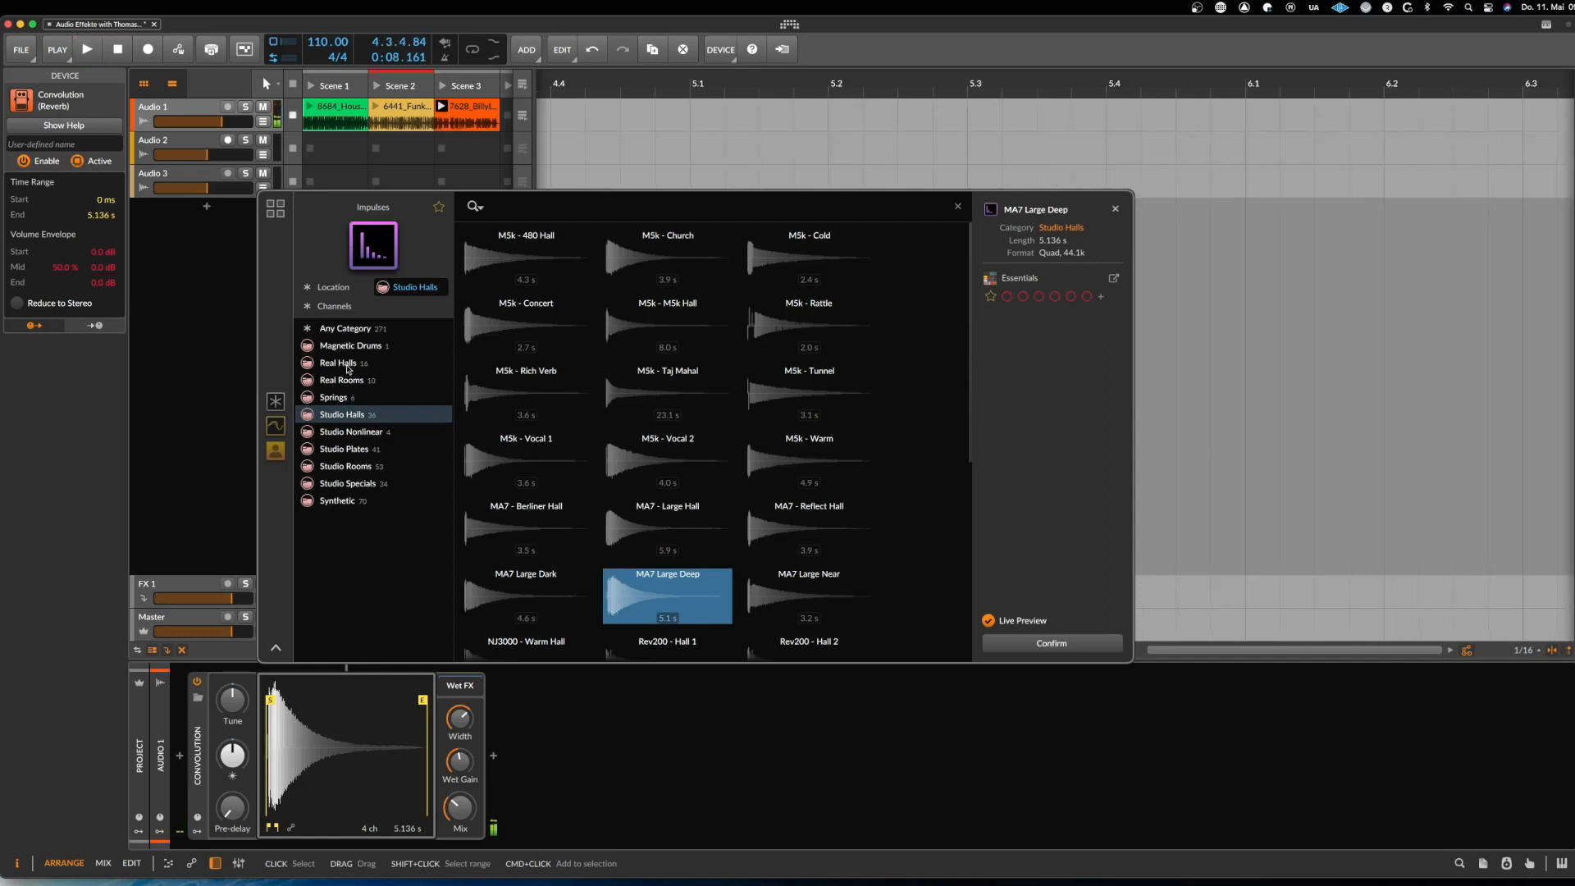
# Audition several Real Rooms impulses on the loop, including Ohel Ya'akov Synagoge, Yoonseul Art Installation - Up and Yoonseul Art Installation
pyautogui.click(416, 377)
pyautogui.press('space')
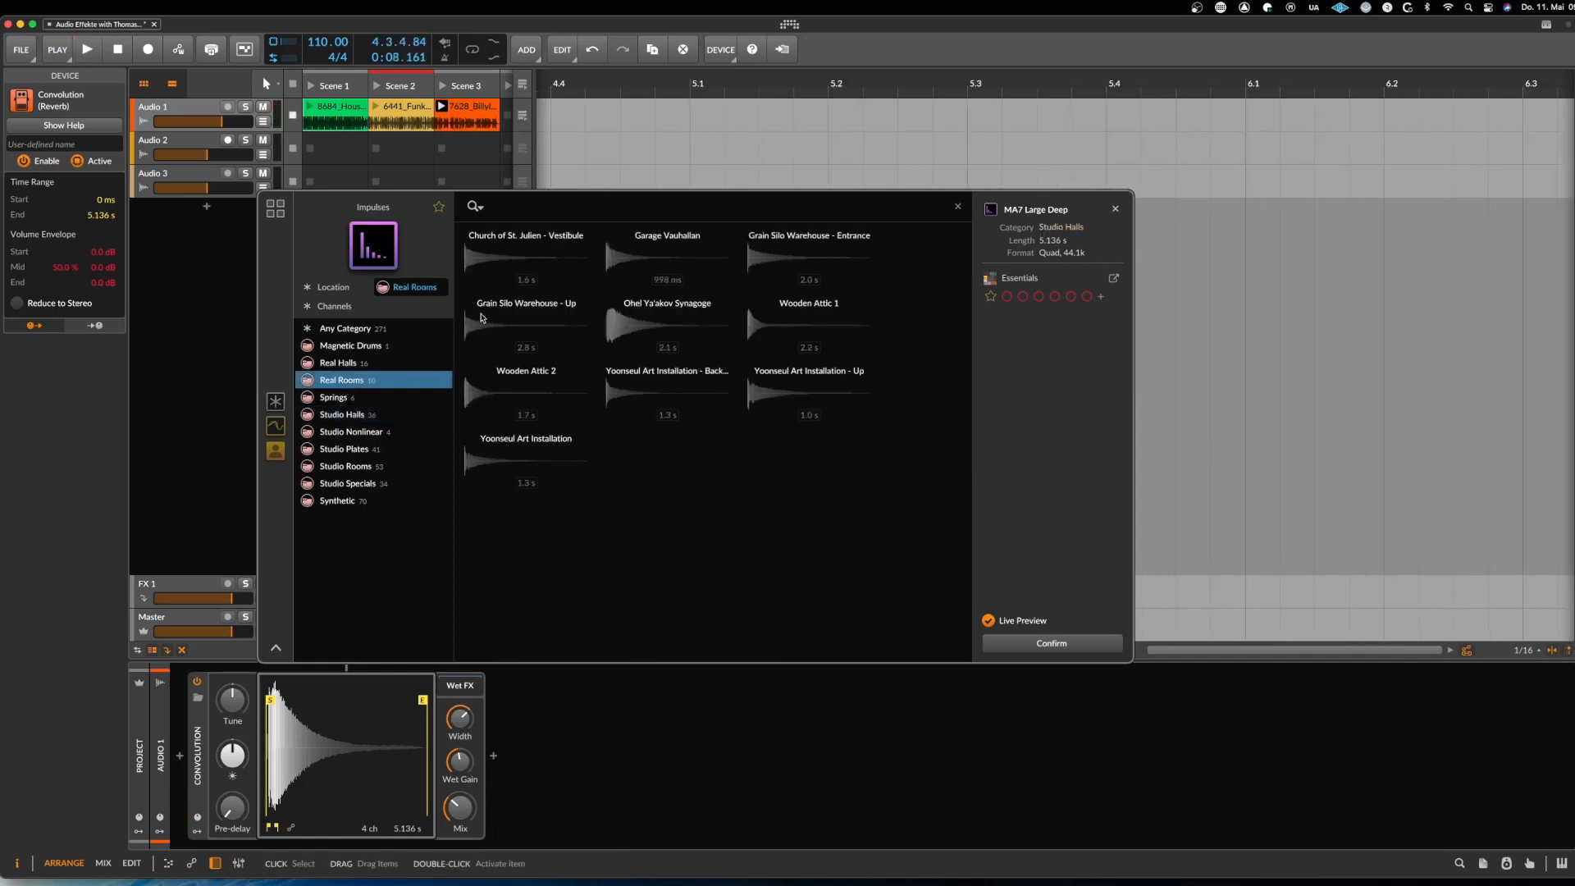
pyautogui.click(526, 324)
pyautogui.click(667, 324)
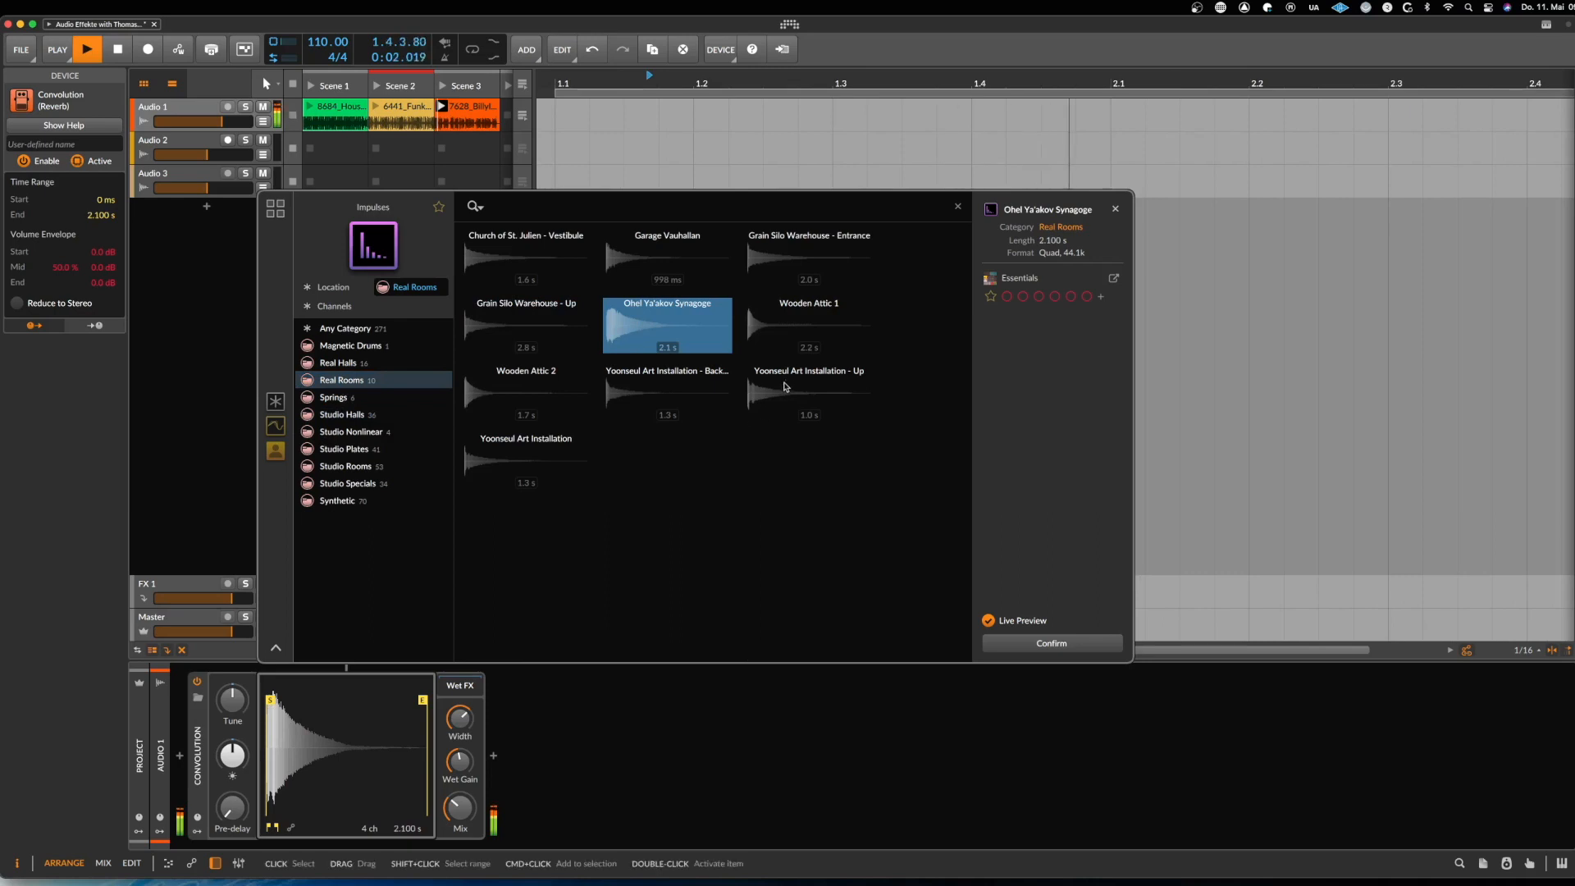
pyautogui.click(772, 392)
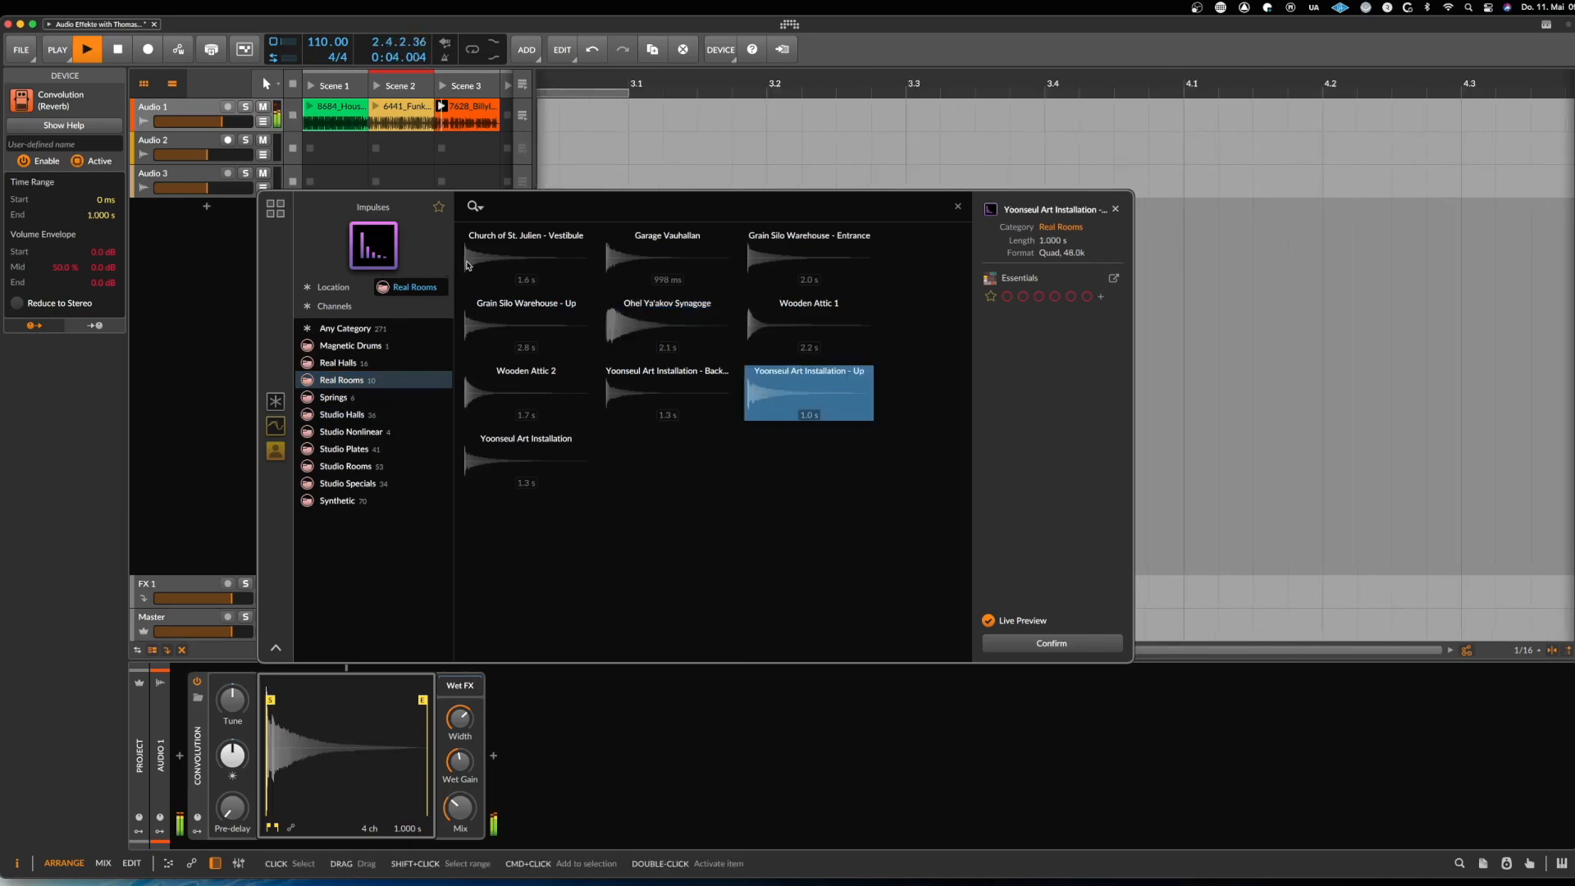
pyautogui.click(484, 261)
pyautogui.click(481, 460)
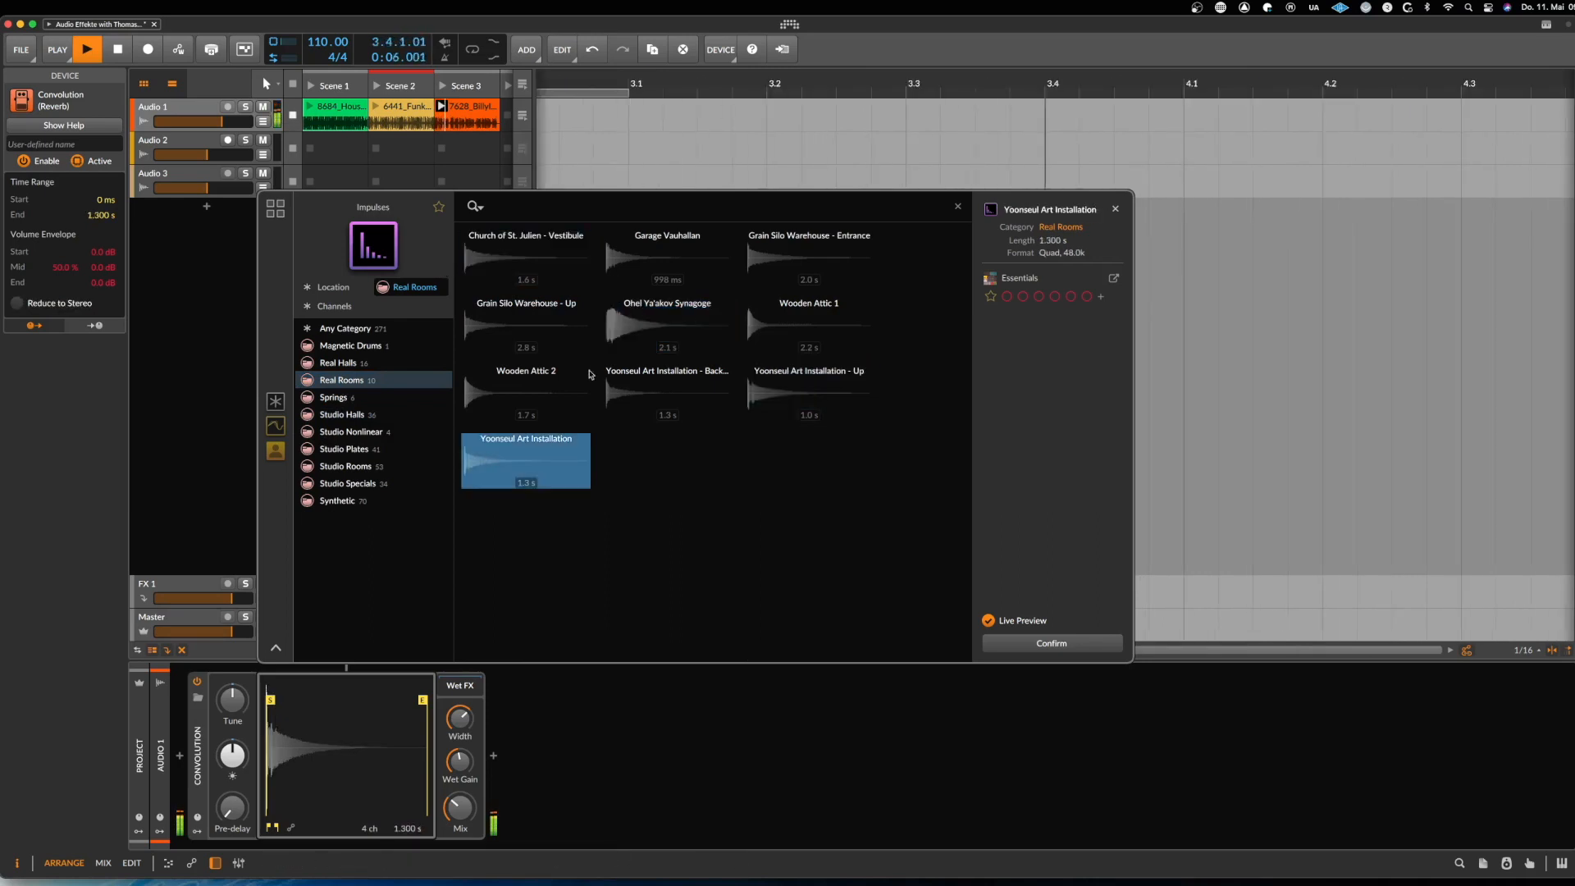
# Load the Ohel Ya'akov Synagoge impulse into Convolution and confirm the choice
pyautogui.click(655, 352)
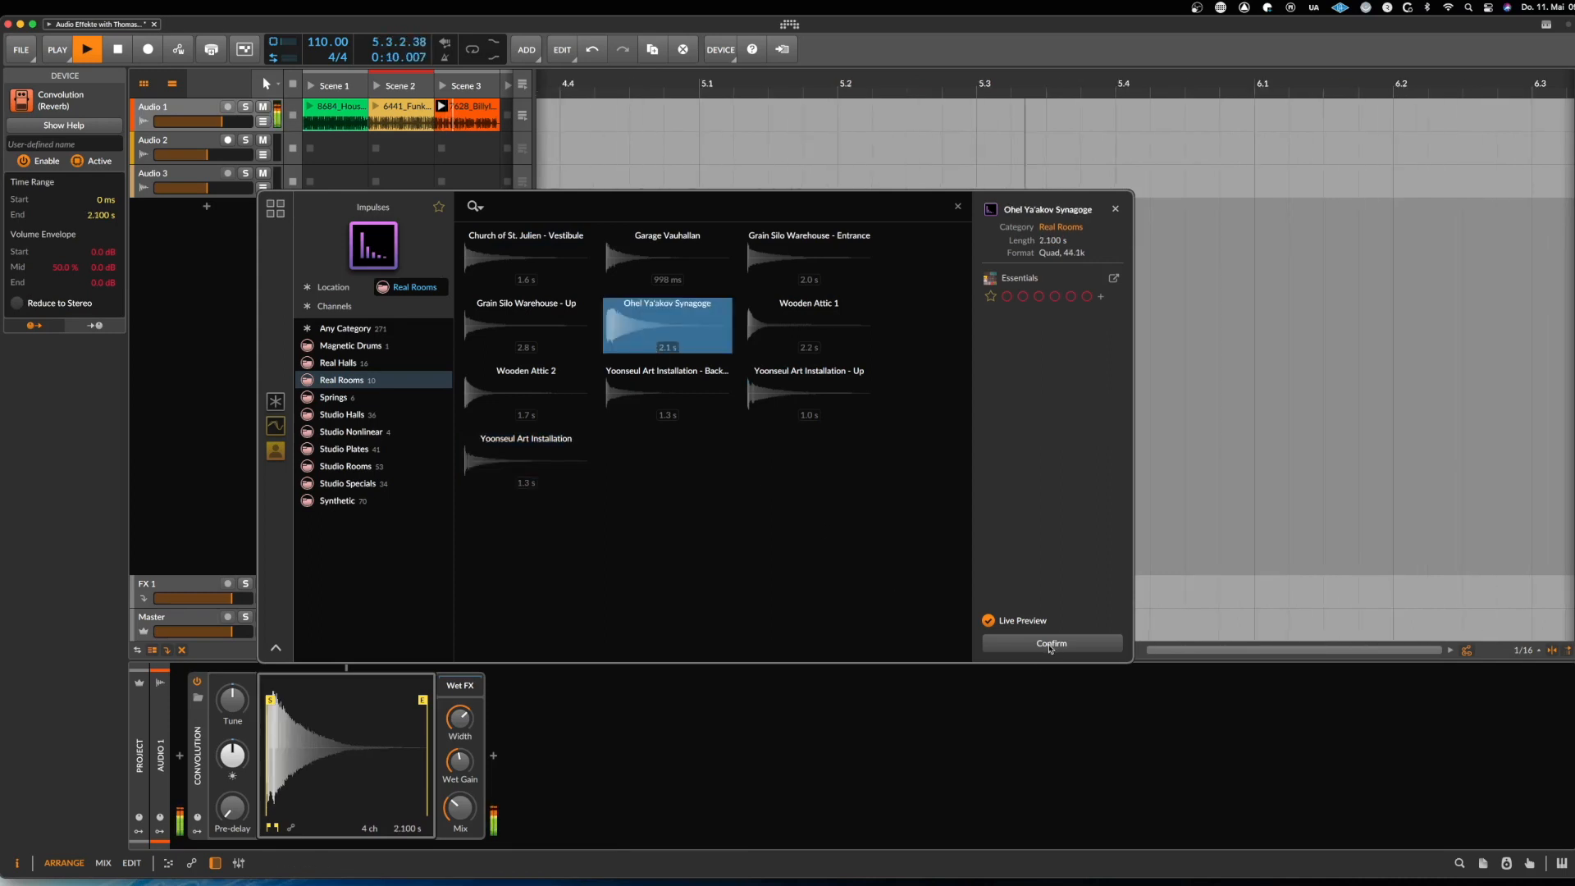
pyautogui.press('space')
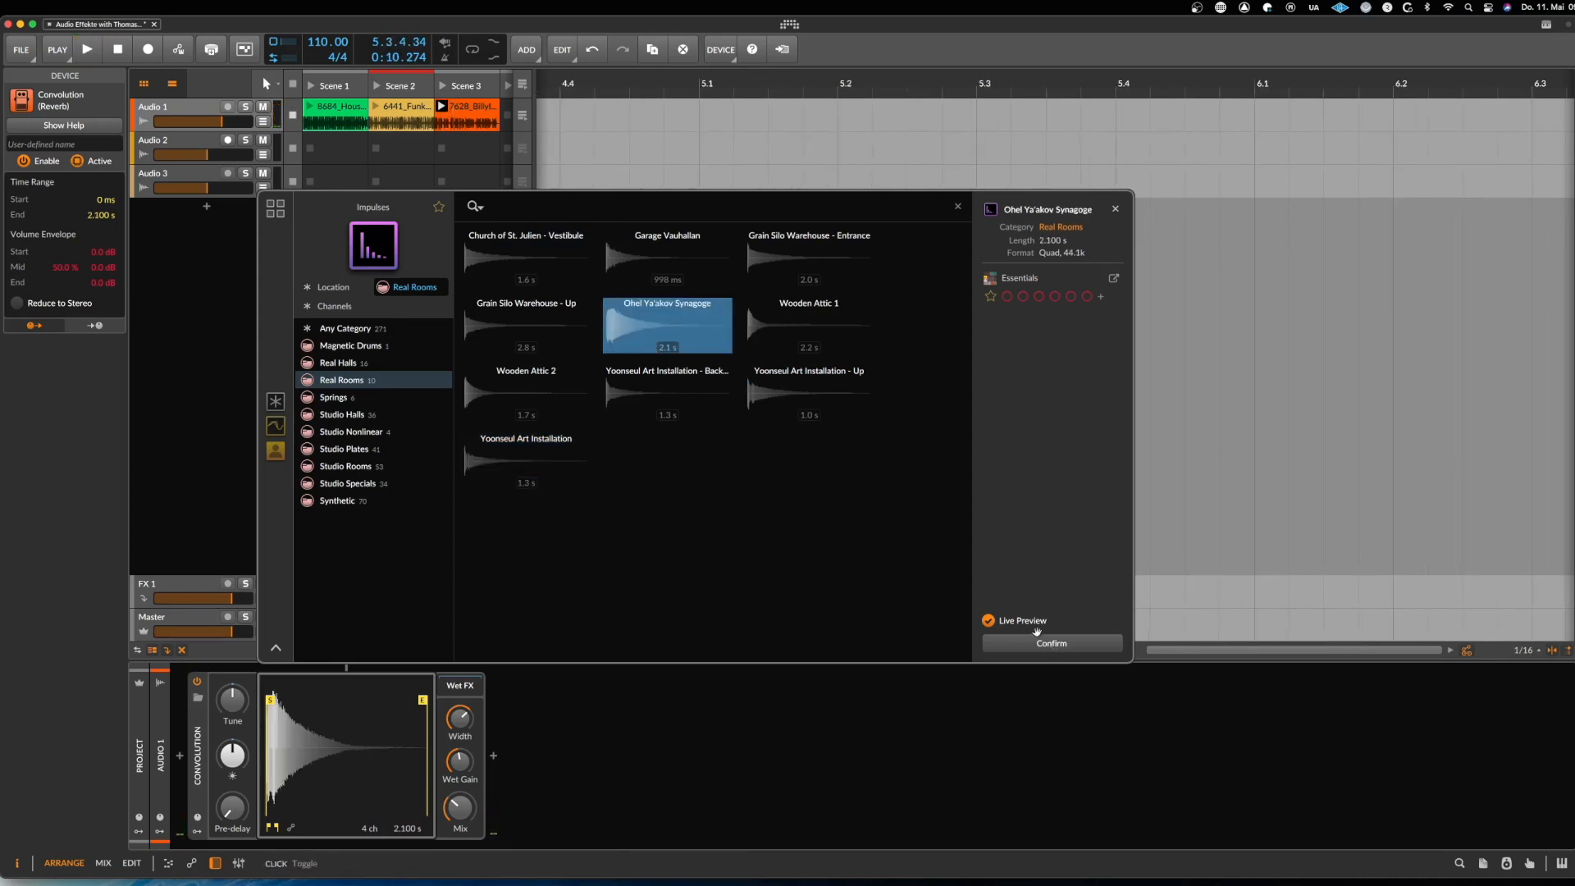
pyautogui.click(1053, 643)
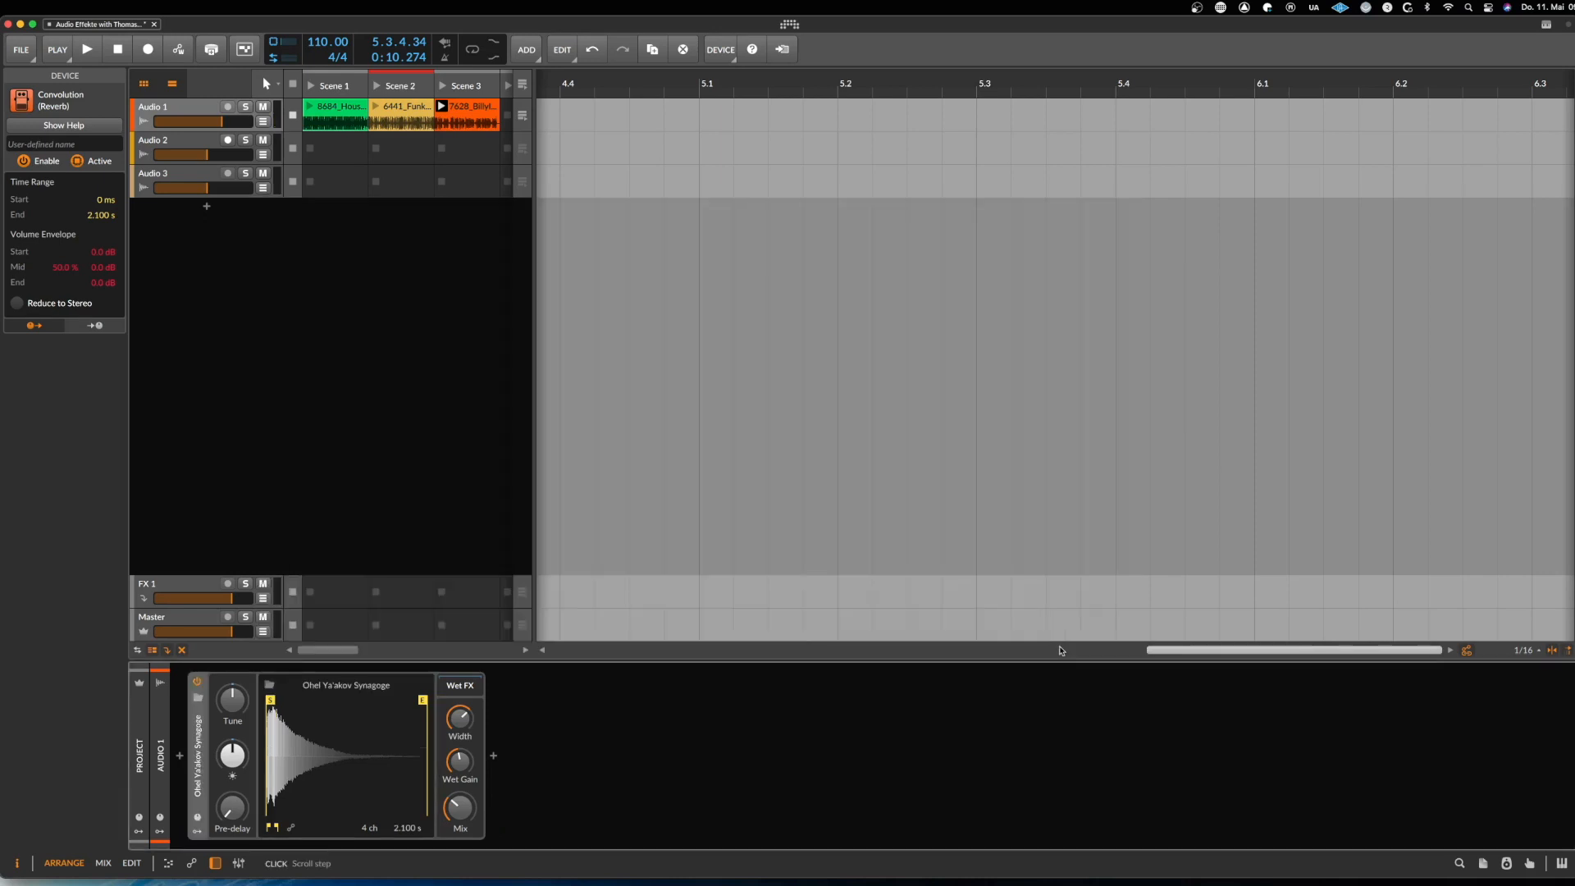
# Set Convolution's Mix to about 30.8 % and audition the loop with the loaded impulse
pyautogui.moveTo(459, 820)
pyautogui.mouseDown()
pyautogui.moveTo(456, 840)
pyautogui.moveTo(452, 767)
pyautogui.moveTo(453, 814)
pyautogui.moveTo(452, 792)
pyautogui.mouseUp()
pyautogui.press('space')
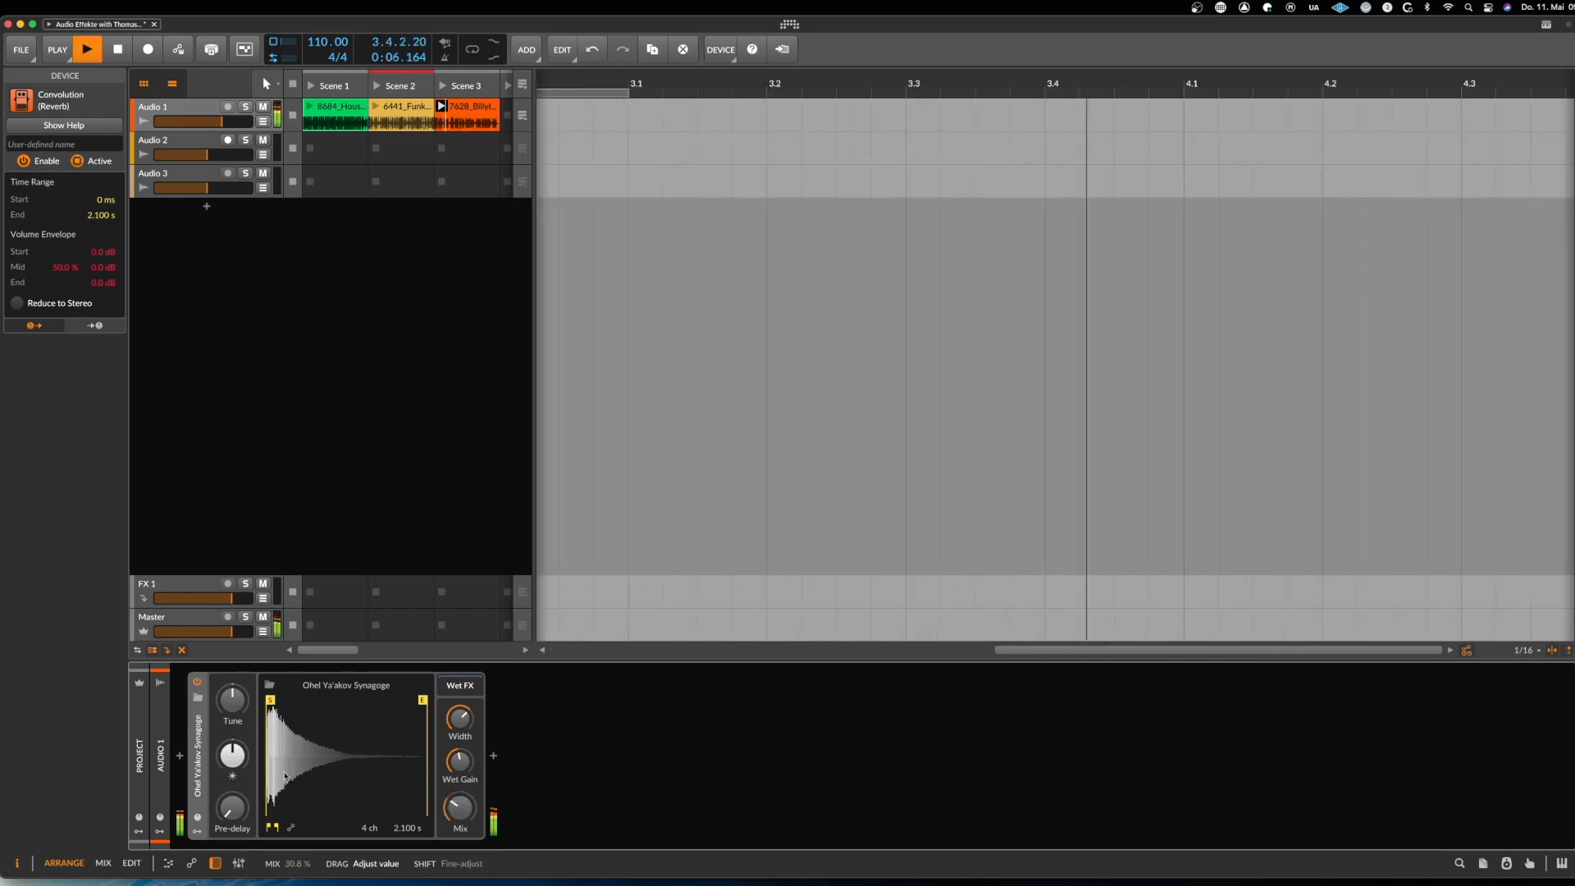
pyautogui.press('space')
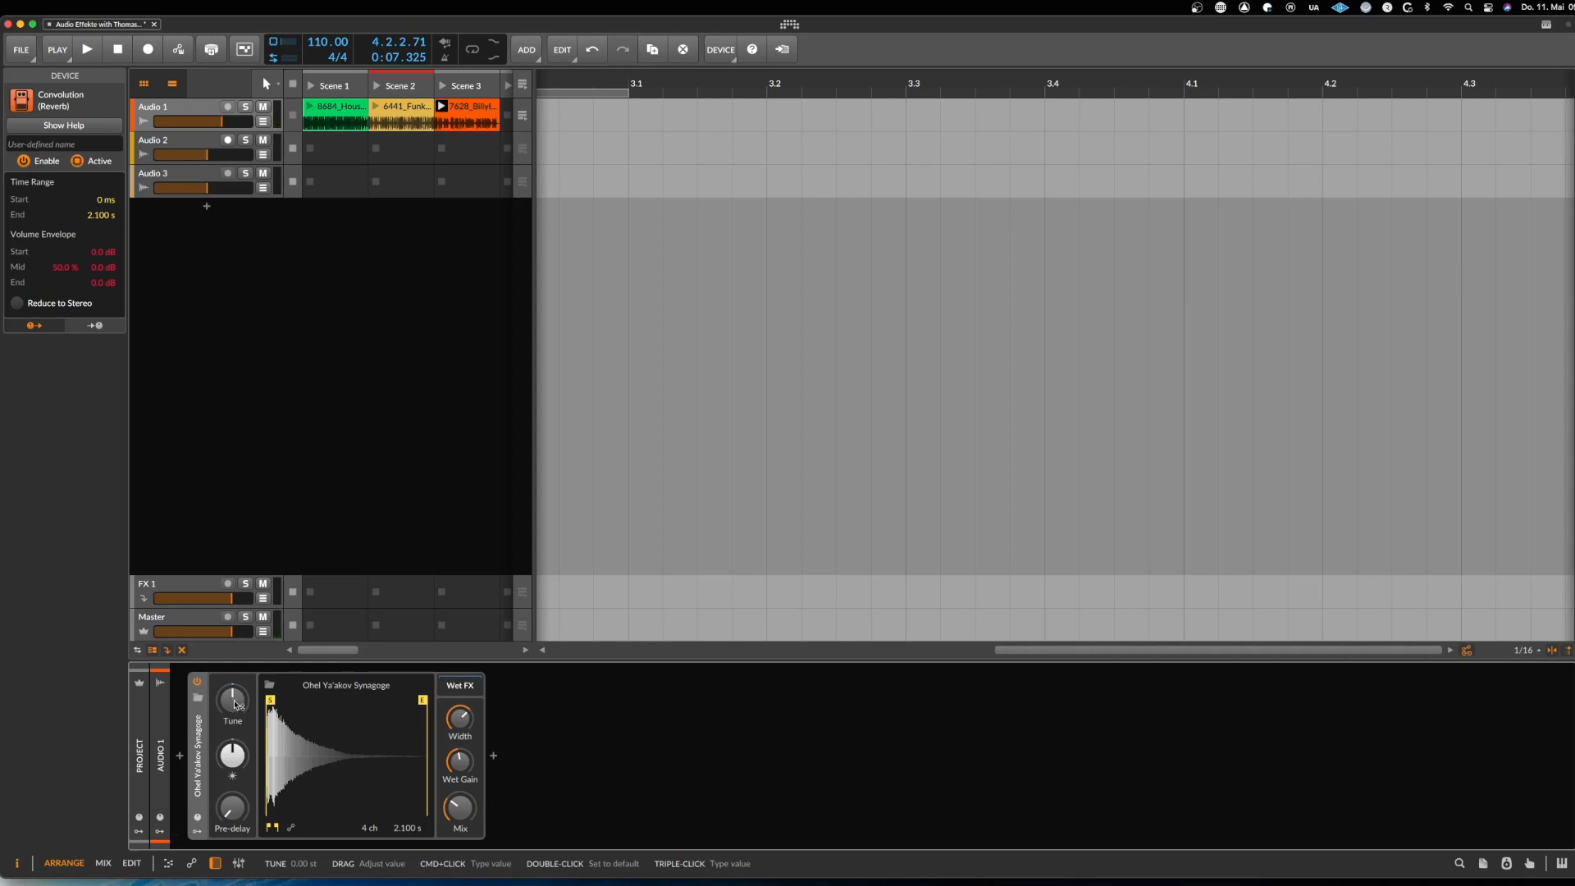
# Try lowering Convolution's Tune to about -8.96 st and its Brightness while auditioning the loop, resetting each to its default
pyautogui.press('space')
pyautogui.moveTo(234, 701)
pyautogui.mouseDown()
pyautogui.moveTo(234, 685)
pyautogui.moveTo(234, 722)
pyautogui.mouseUp()
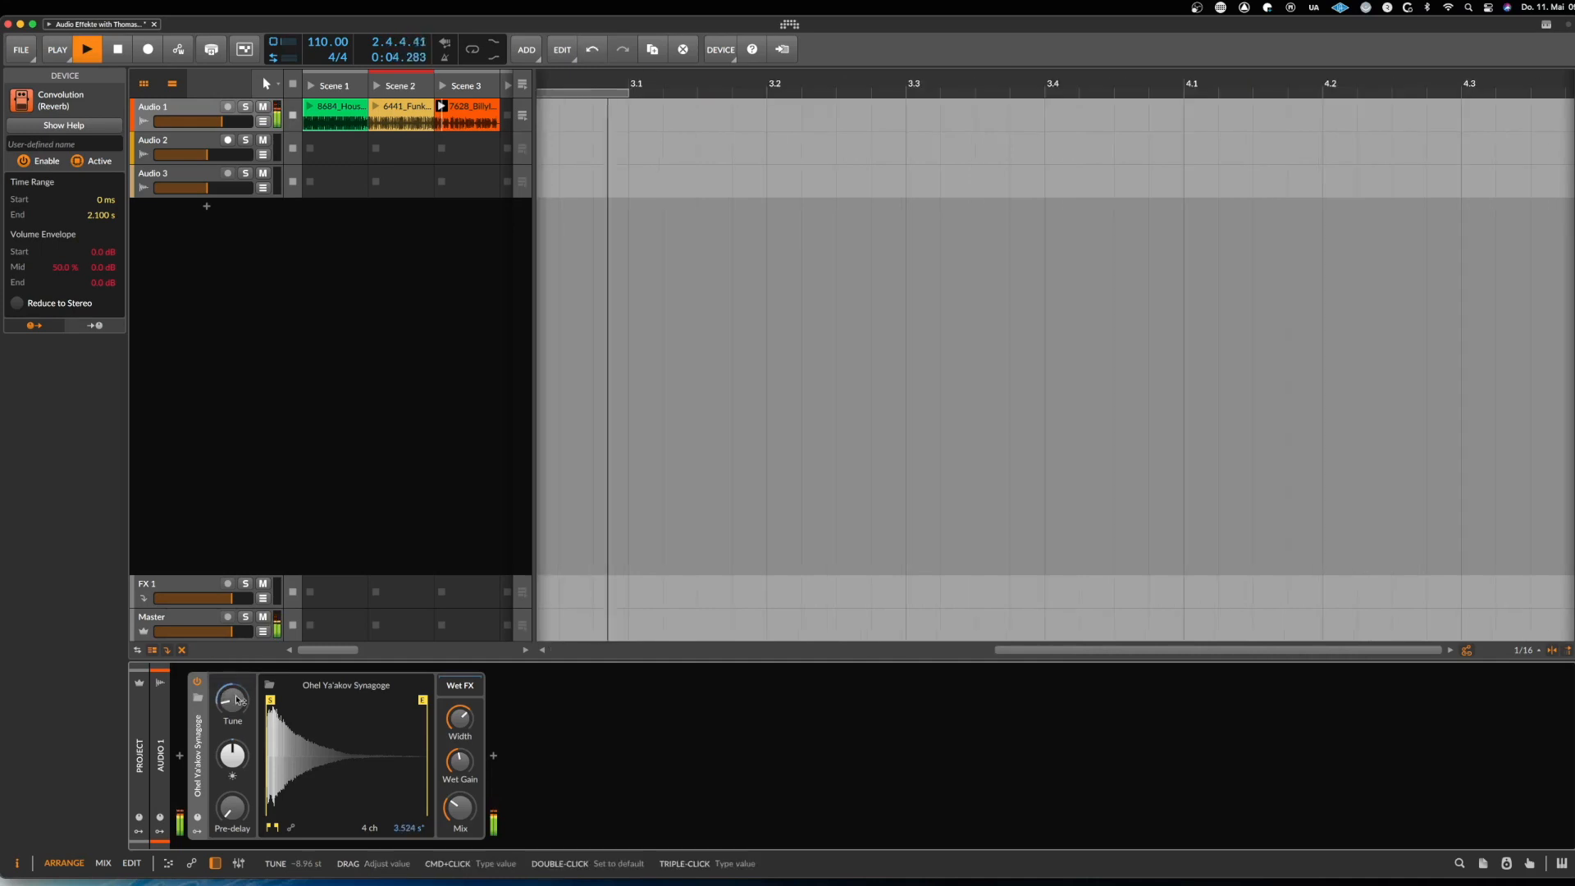
pyautogui.doubleClick(234, 704)
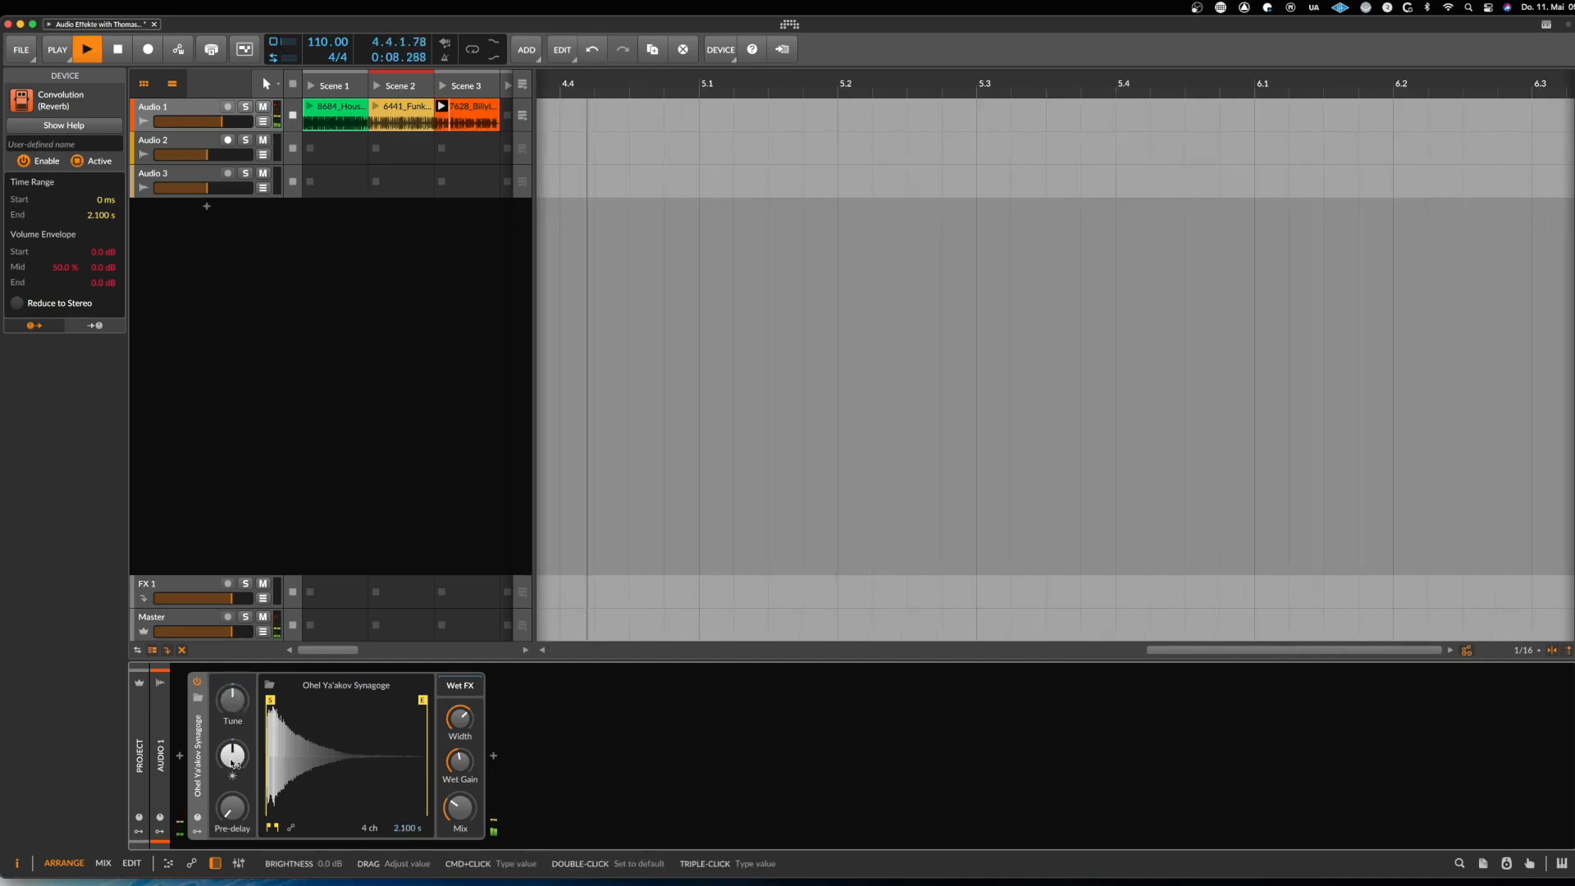
pyautogui.moveTo(235, 764)
pyautogui.mouseDown()
pyautogui.moveTo(234, 741)
pyautogui.moveTo(235, 787)
pyautogui.mouseUp()
pyautogui.tripleClick(236, 775)
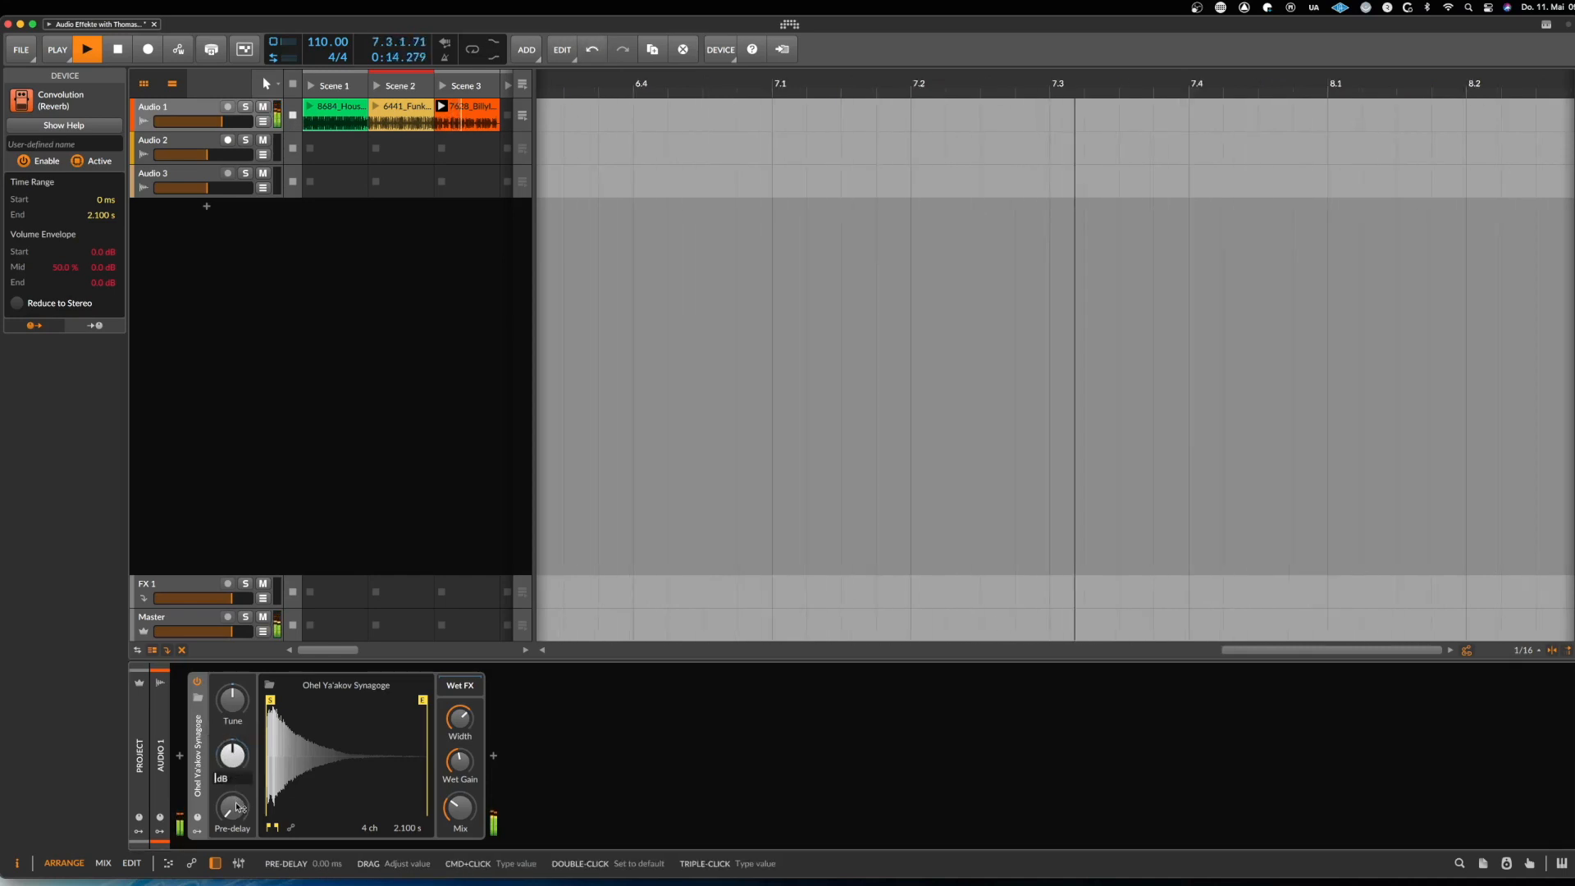
pyautogui.click(704, 563)
pyautogui.press('space')
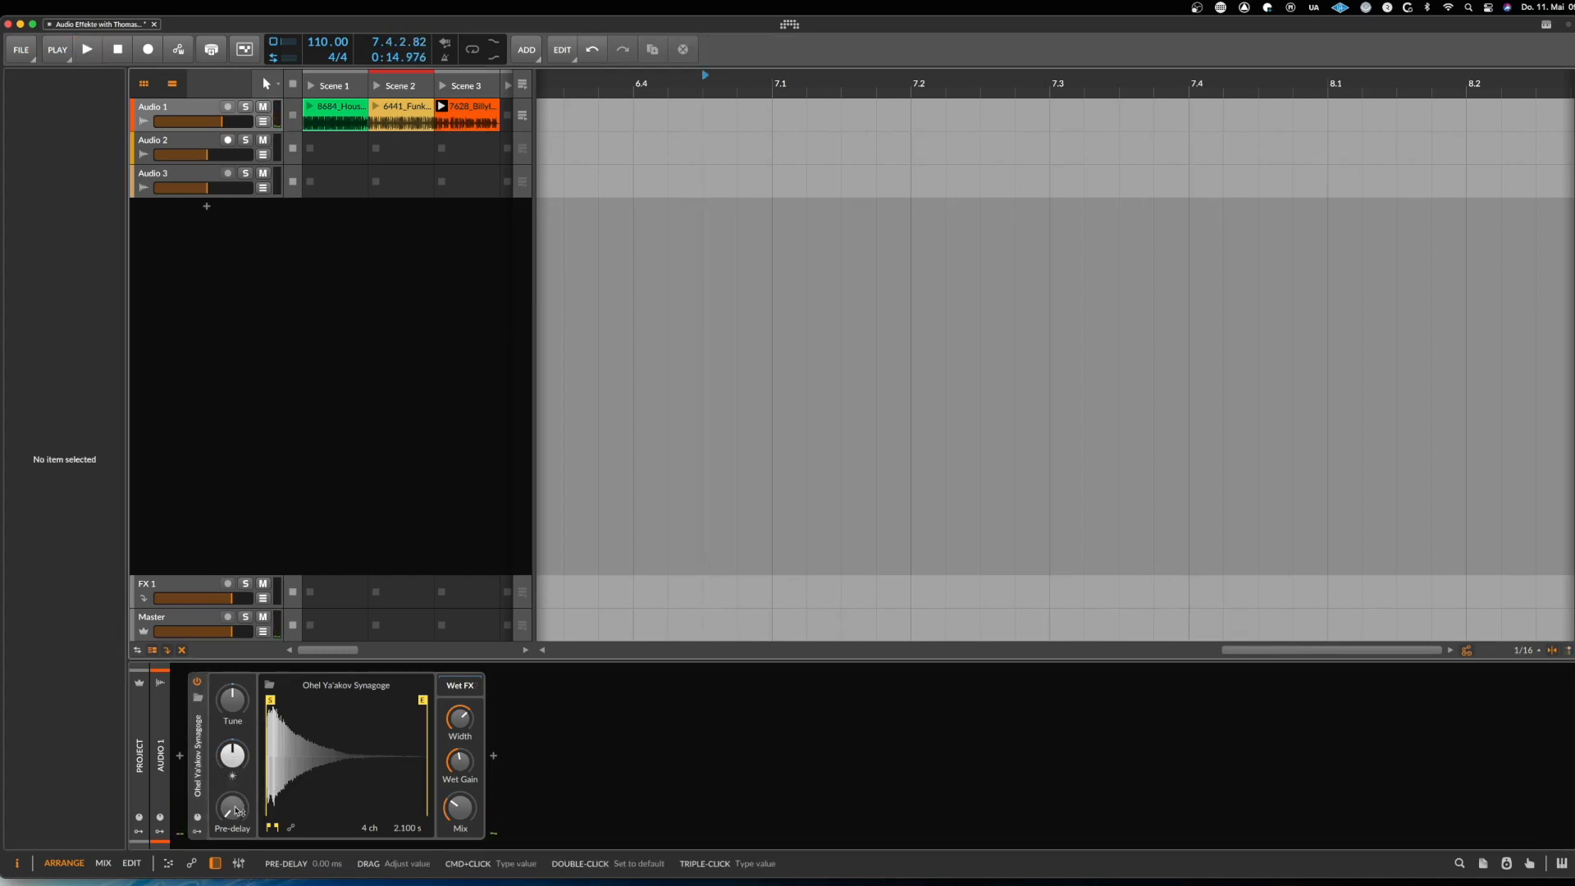
# Audition the loop while raising Convolution's Pre-delay and setting its Mix to about 24 %, and select the device
pyautogui.press('space')
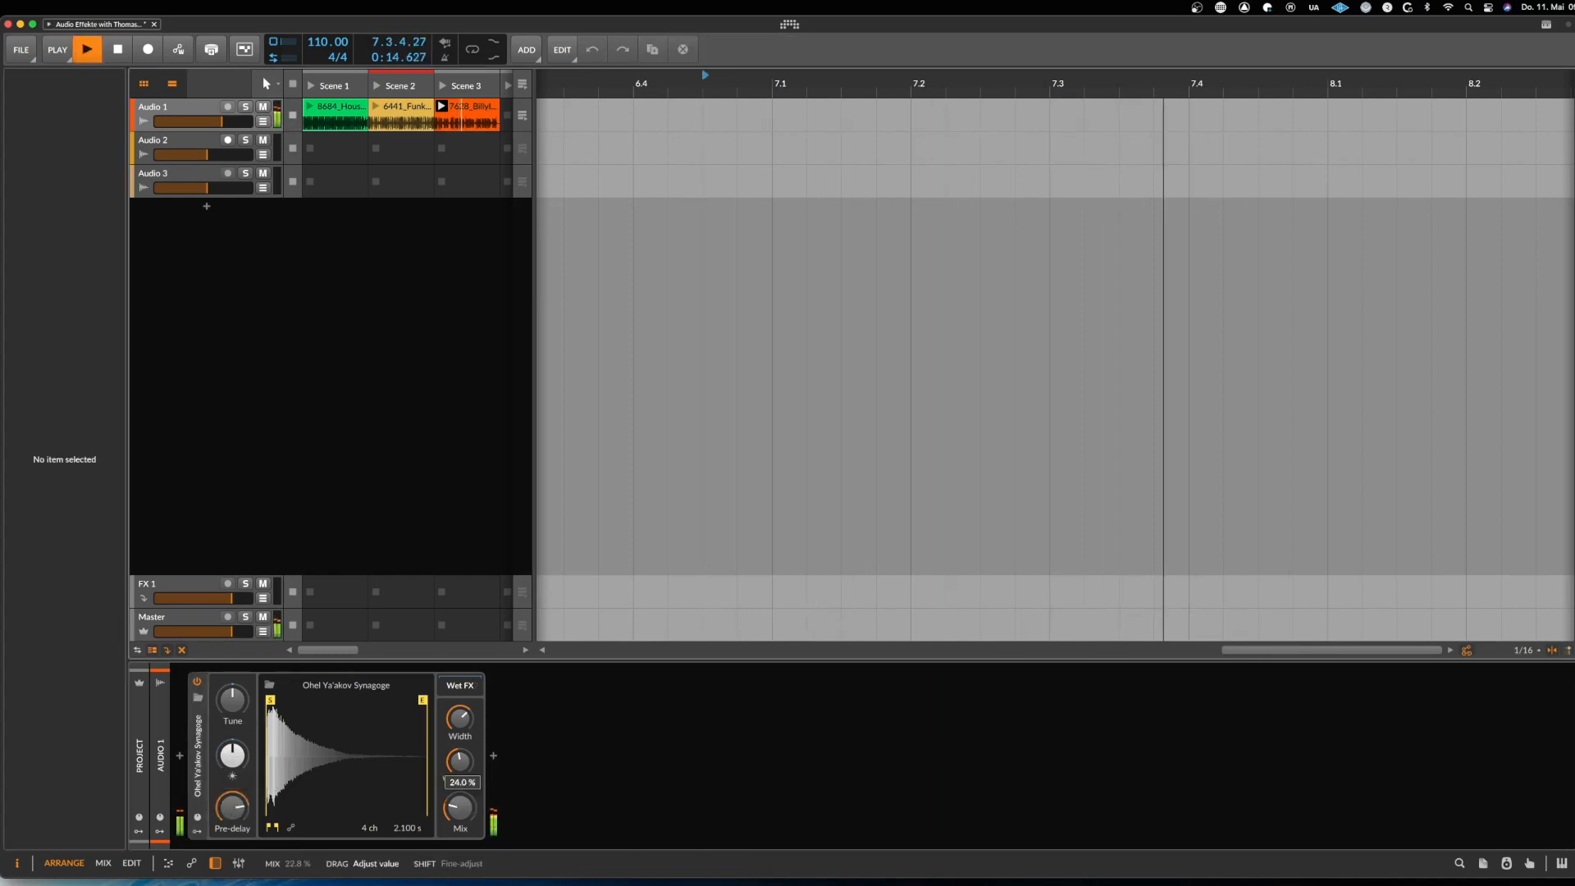
pyautogui.press('space')
pyautogui.click(205, 736)
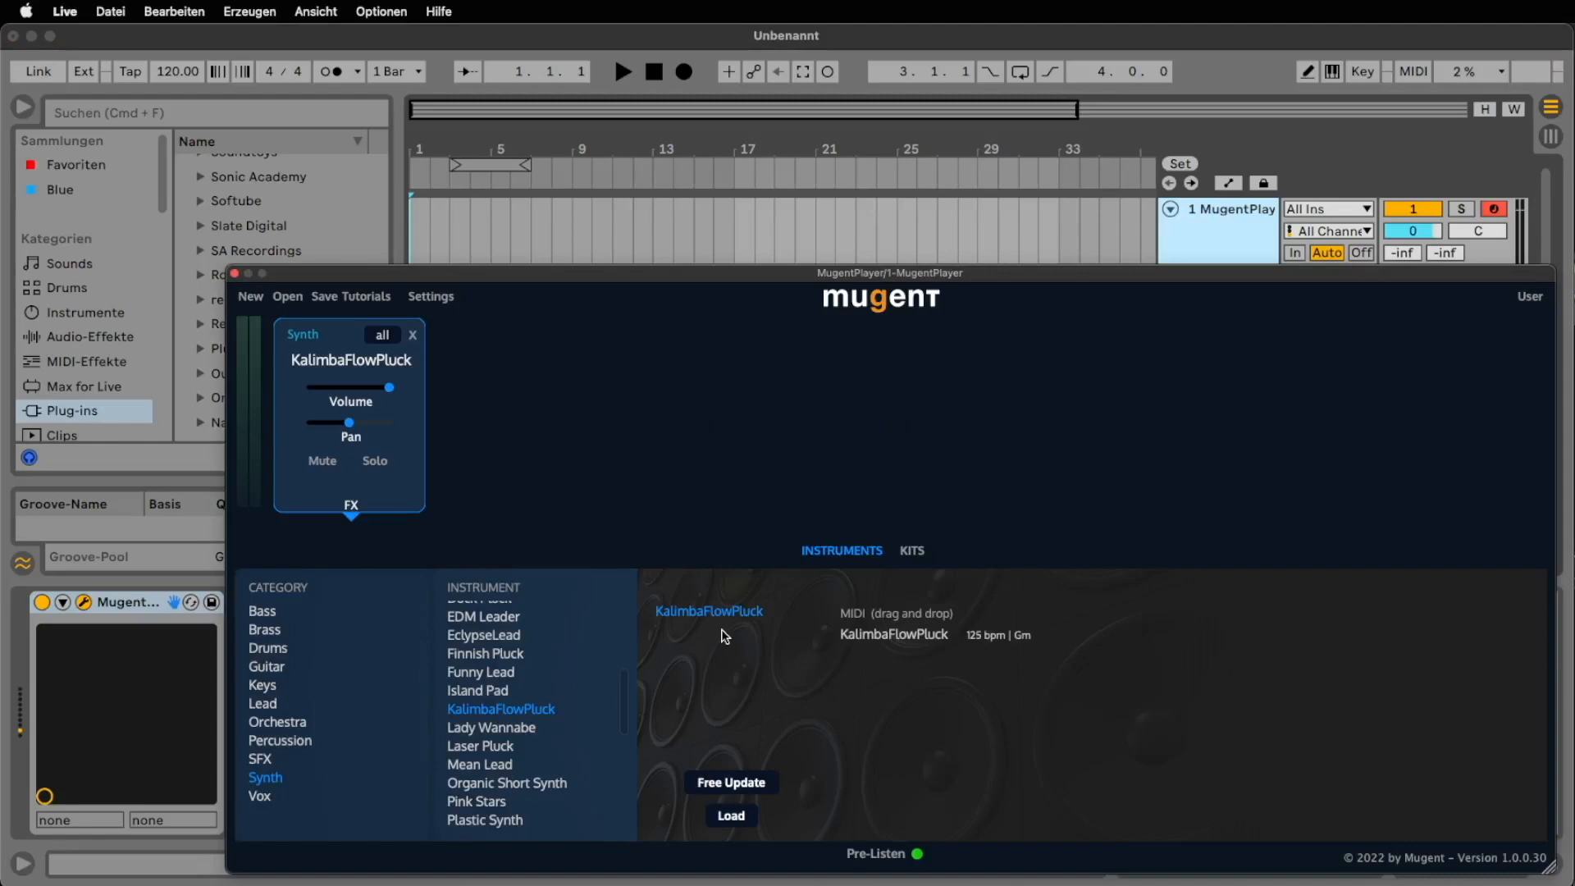
# In Ableton Live, add MugentPlayer's KalimbaFlowPluck and EDMpiano MIDI phrases to the MugentPlayer track and open the EDM Piano's effects
pyautogui.moveTo(914, 637); pyautogui.dragTo(464, 230)
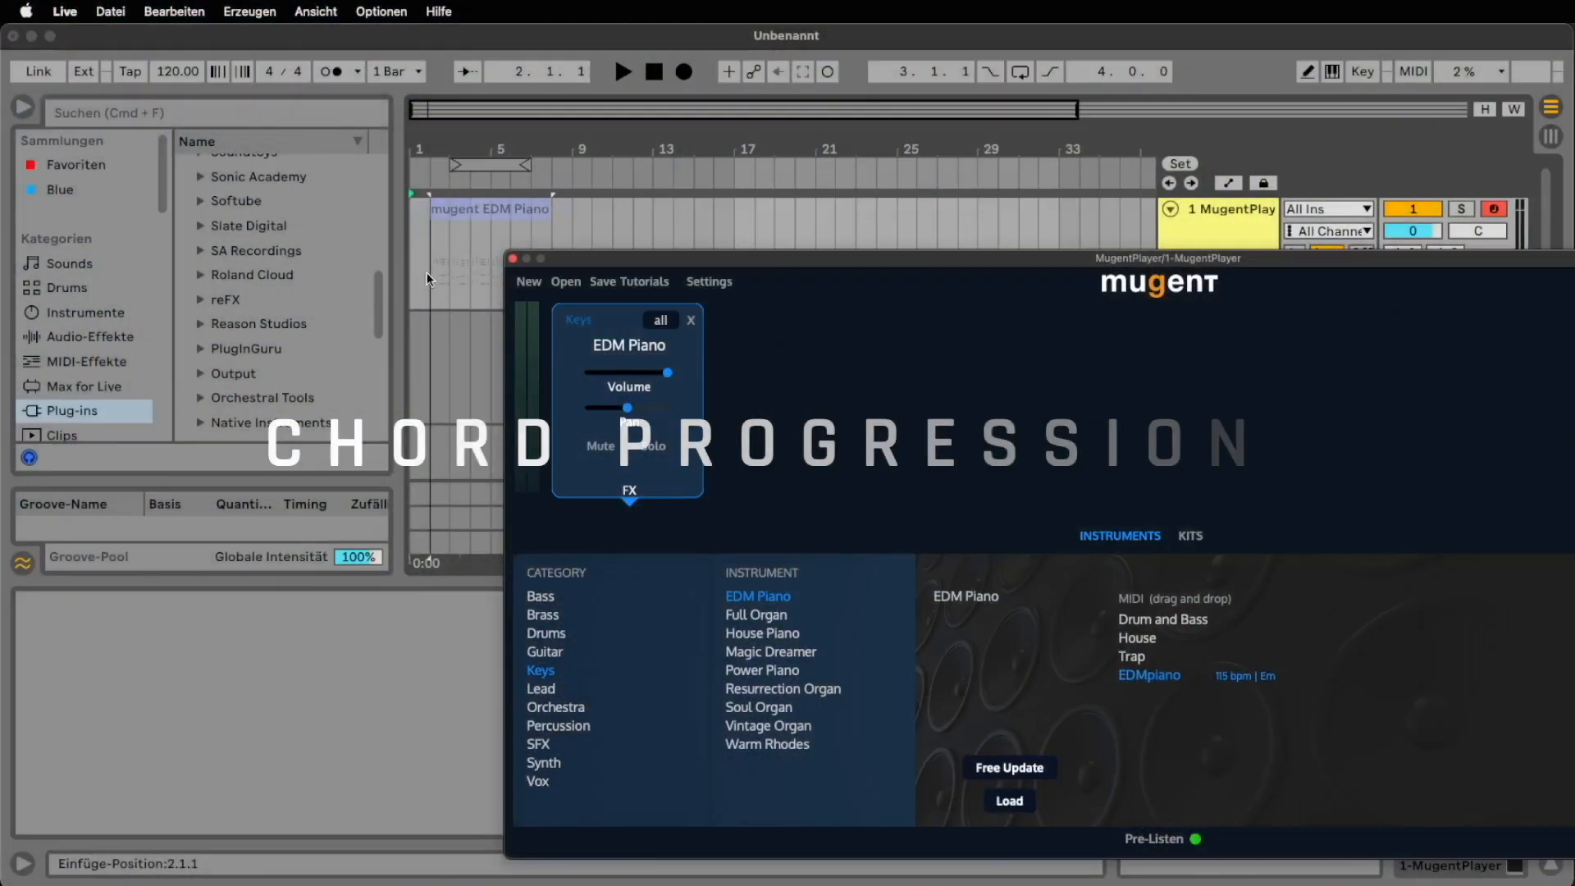
pyautogui.moveTo(426, 279); pyautogui.dragTo(459, 220)
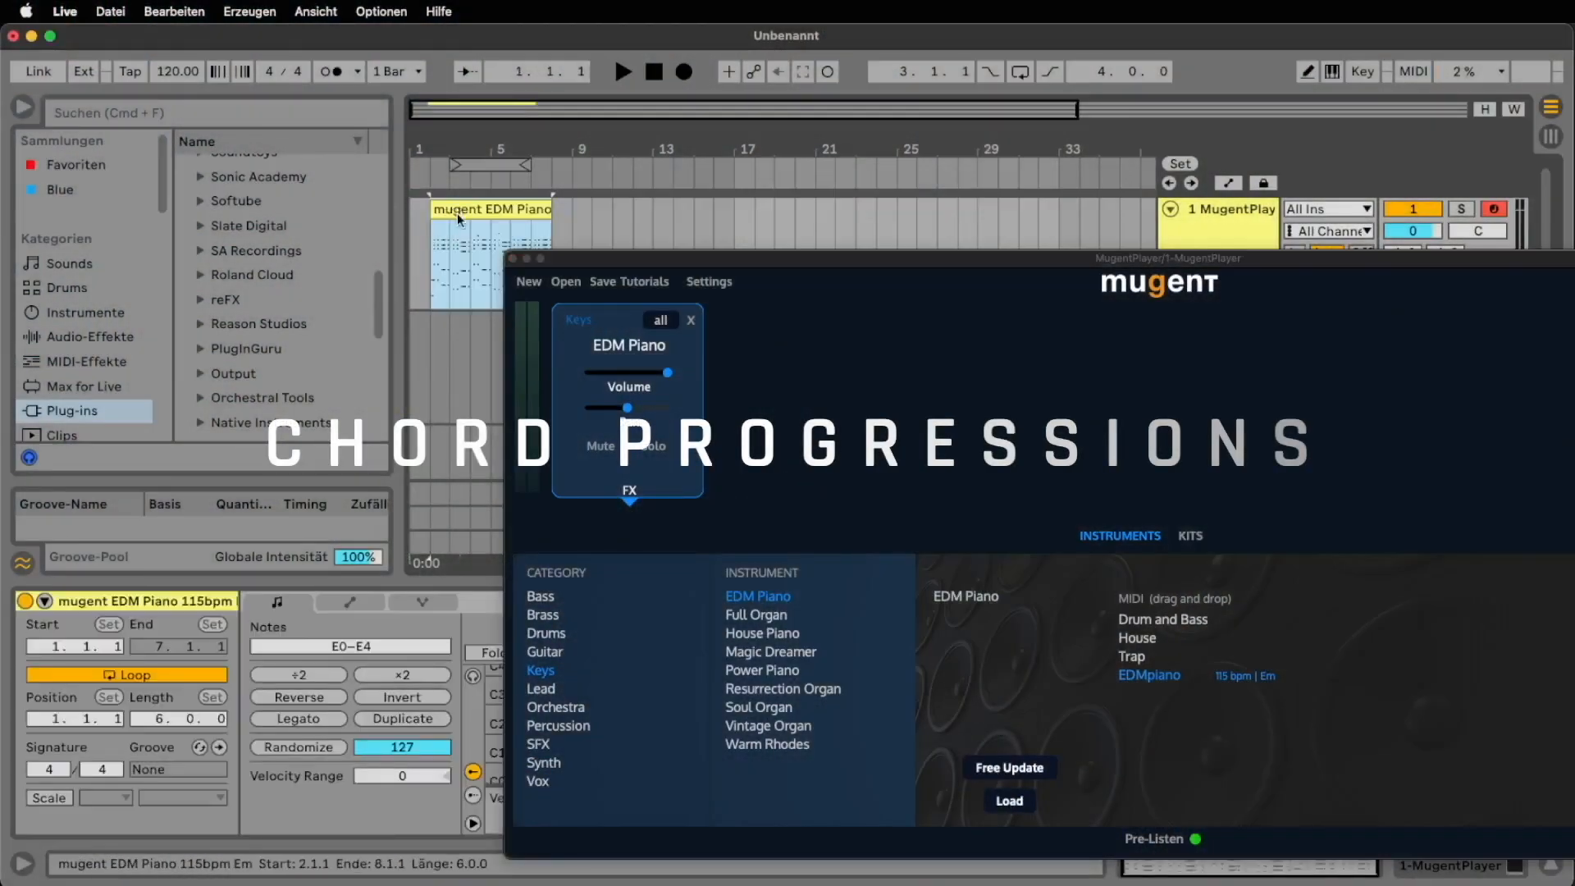
pyautogui.click(629, 492)
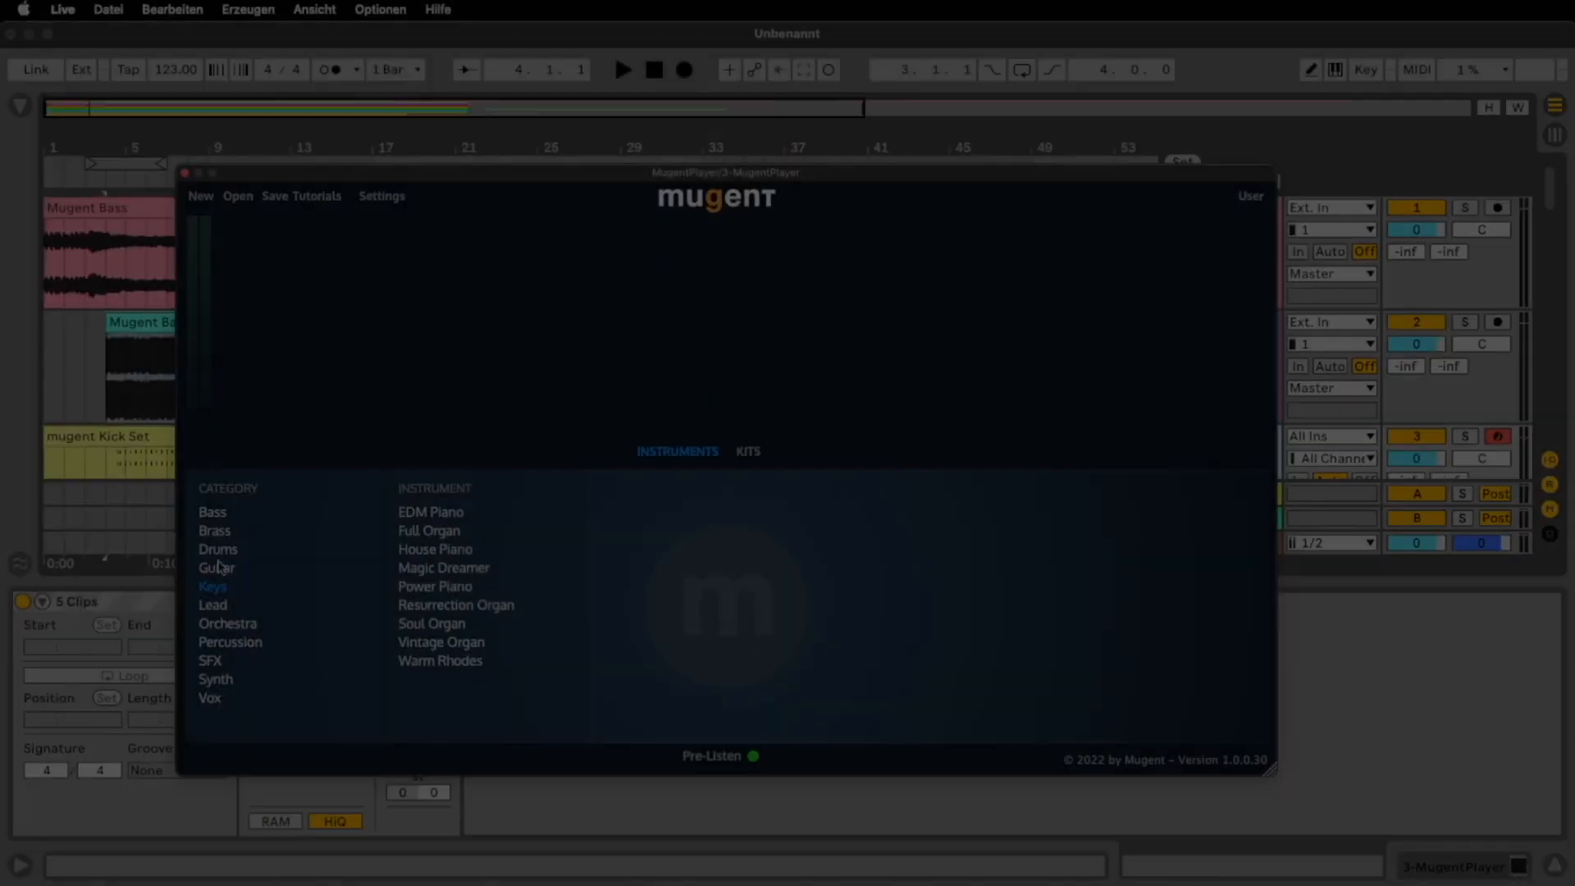
# Browse MugentPlayer's instrument categories, including Guitar, Lead, Orchestra, Percussion and Synth
pyautogui.click(201, 570)
pyautogui.click(198, 609)
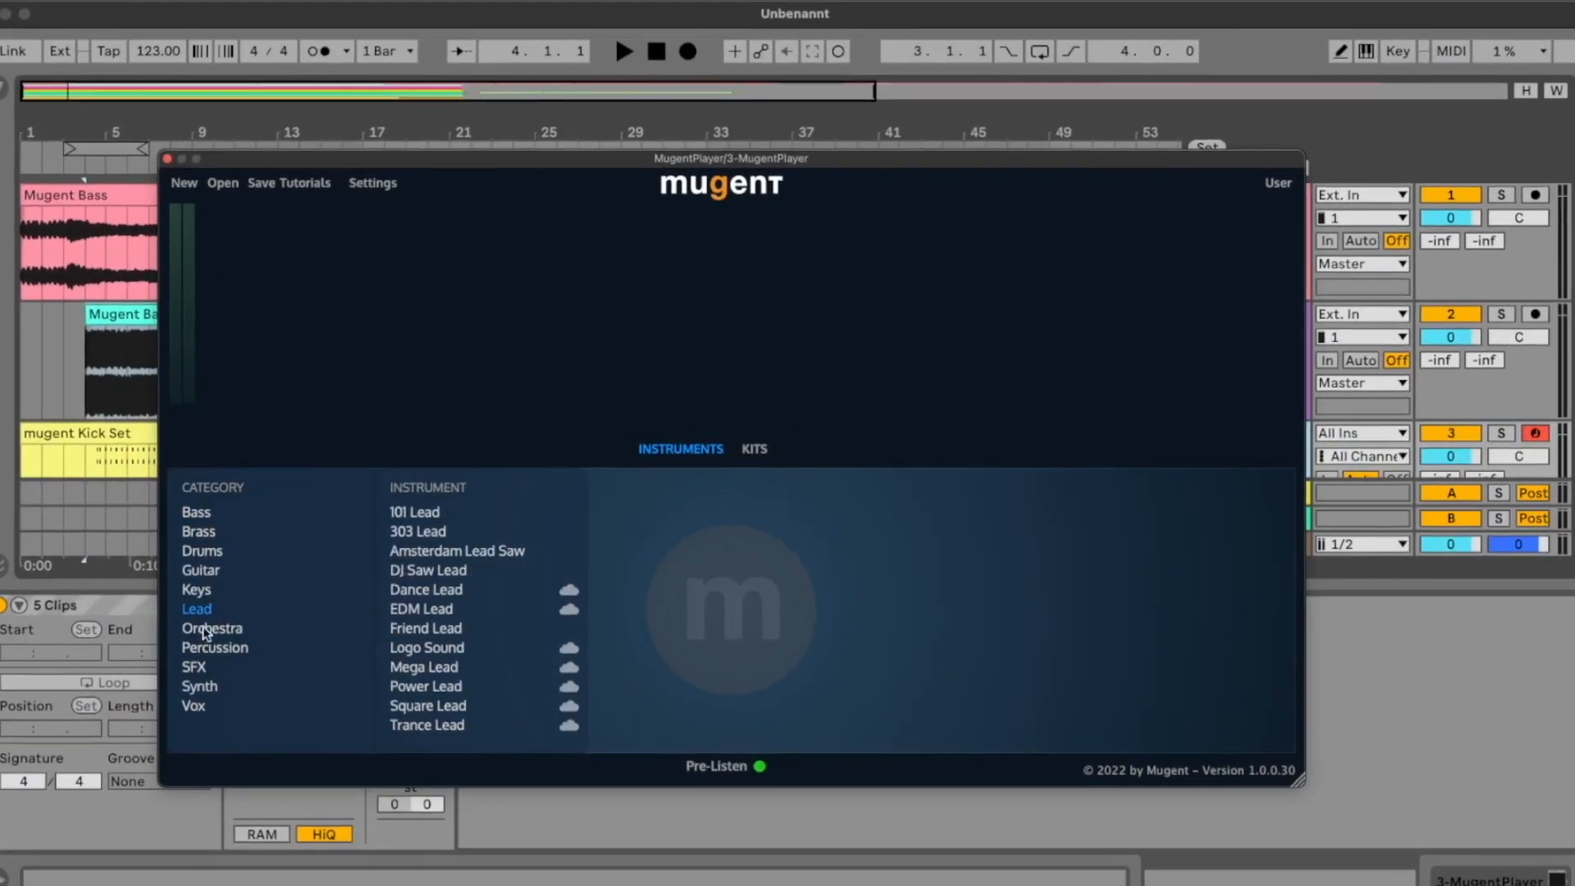
pyautogui.click(205, 627)
pyautogui.click(209, 647)
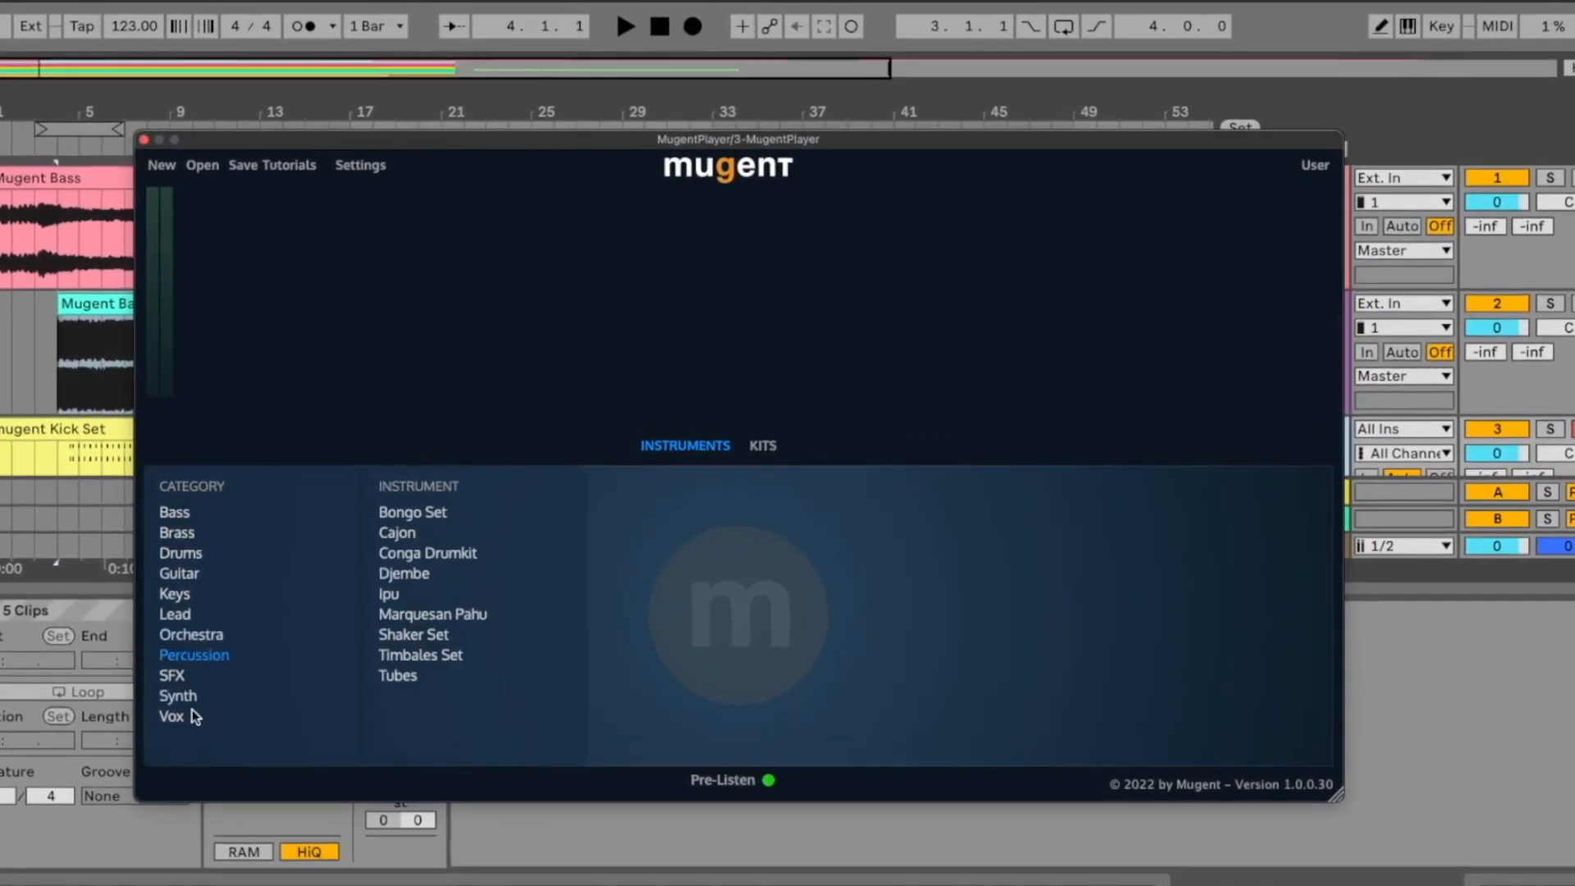
pyautogui.click(181, 697)
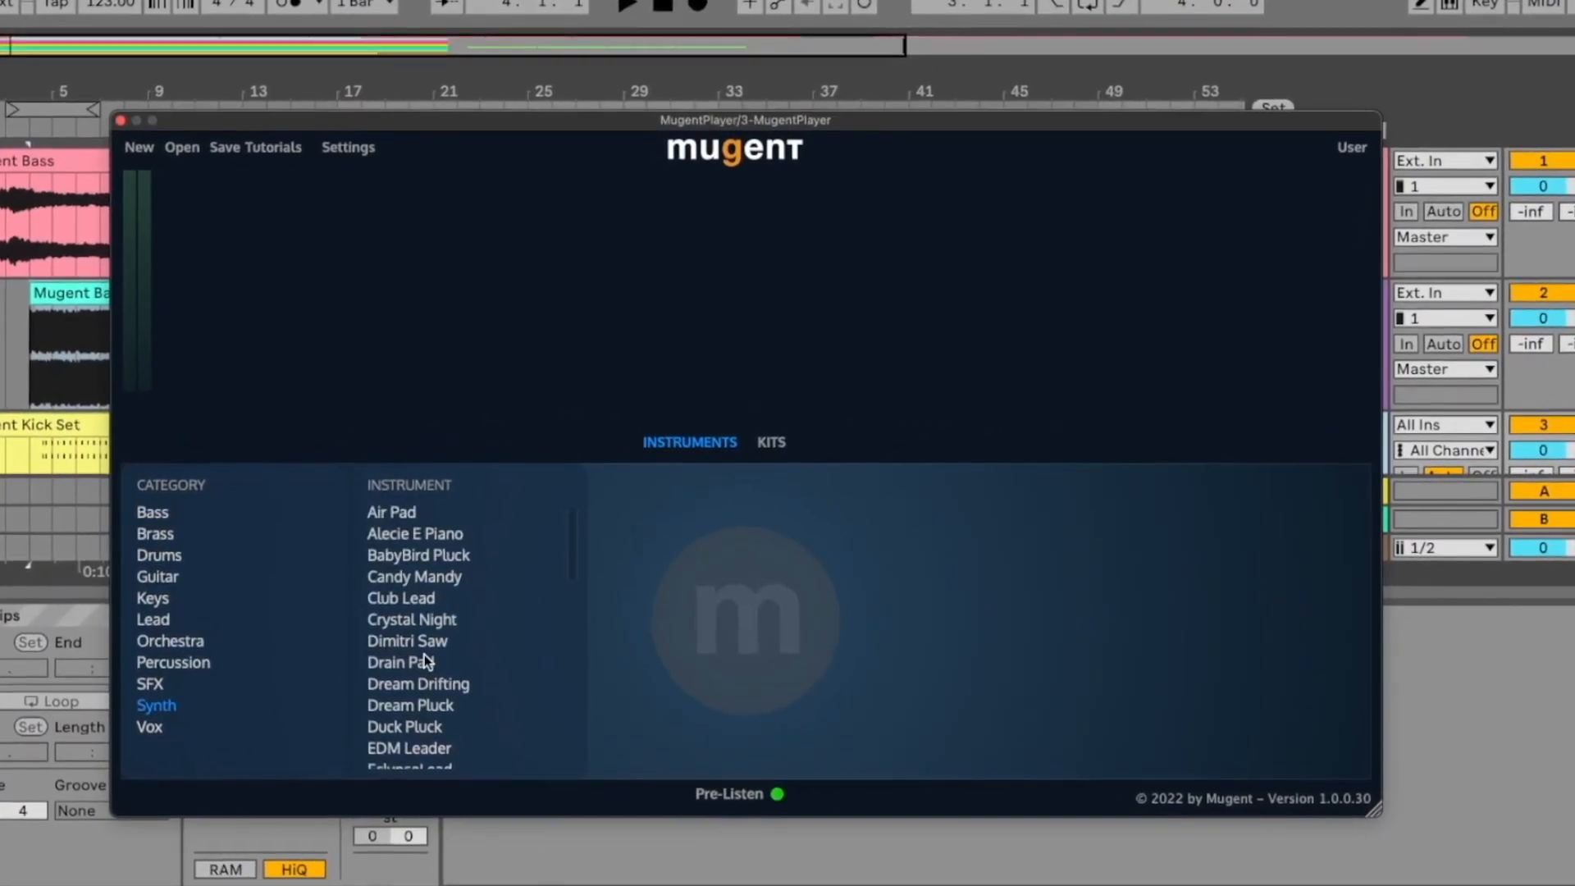
pyautogui.click(425, 654)
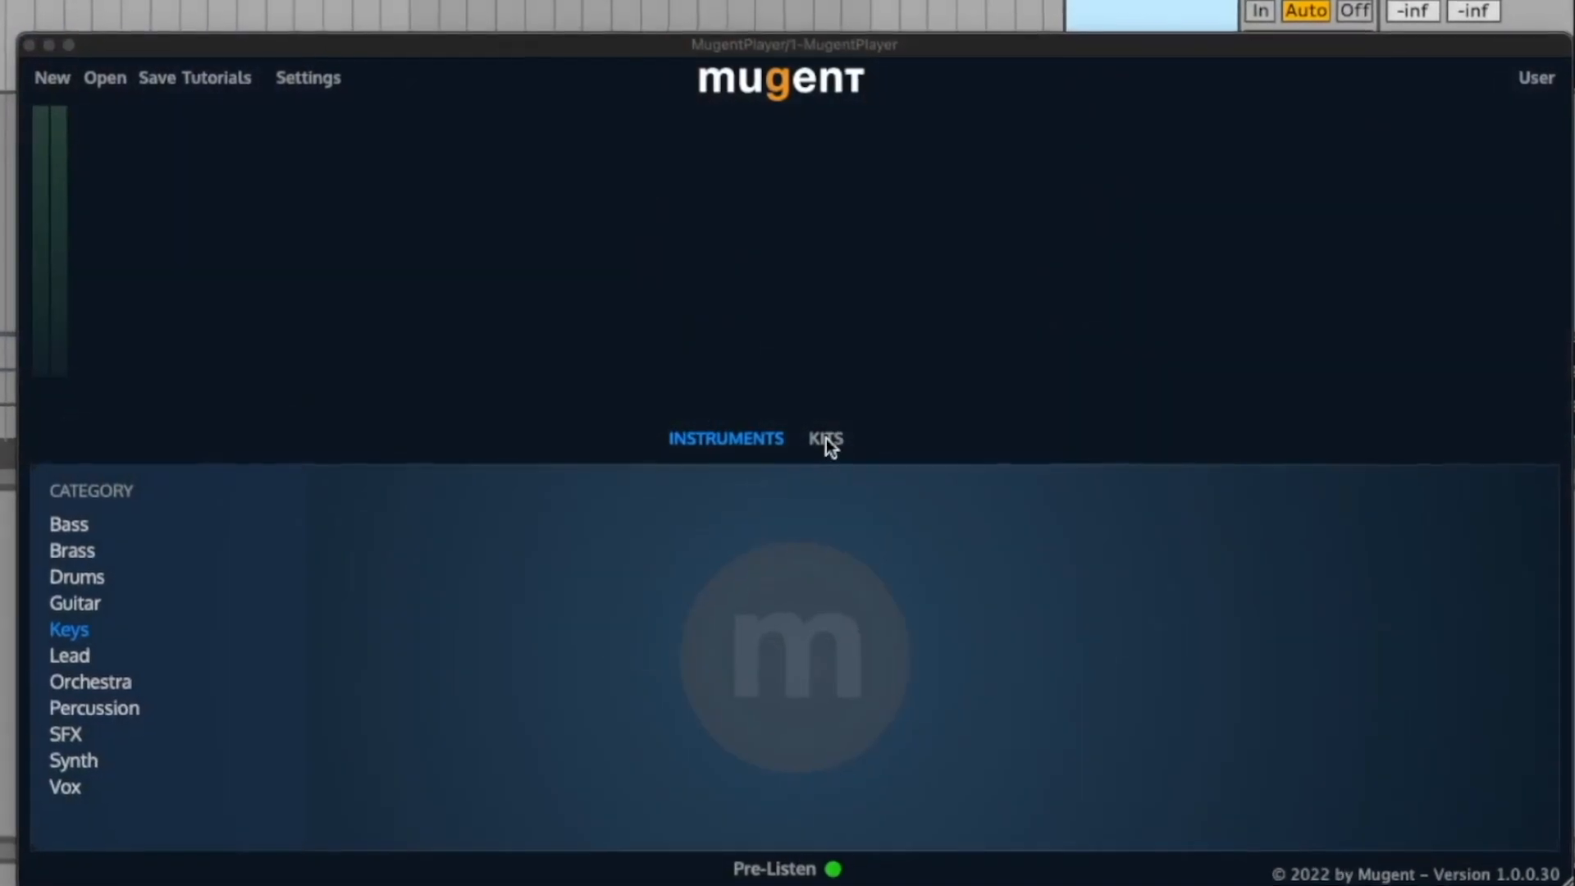
# Load the Pop House kit from MugentPlayer's House kits
pyautogui.click(825, 438)
pyautogui.click(44, 625)
pyautogui.click(82, 671)
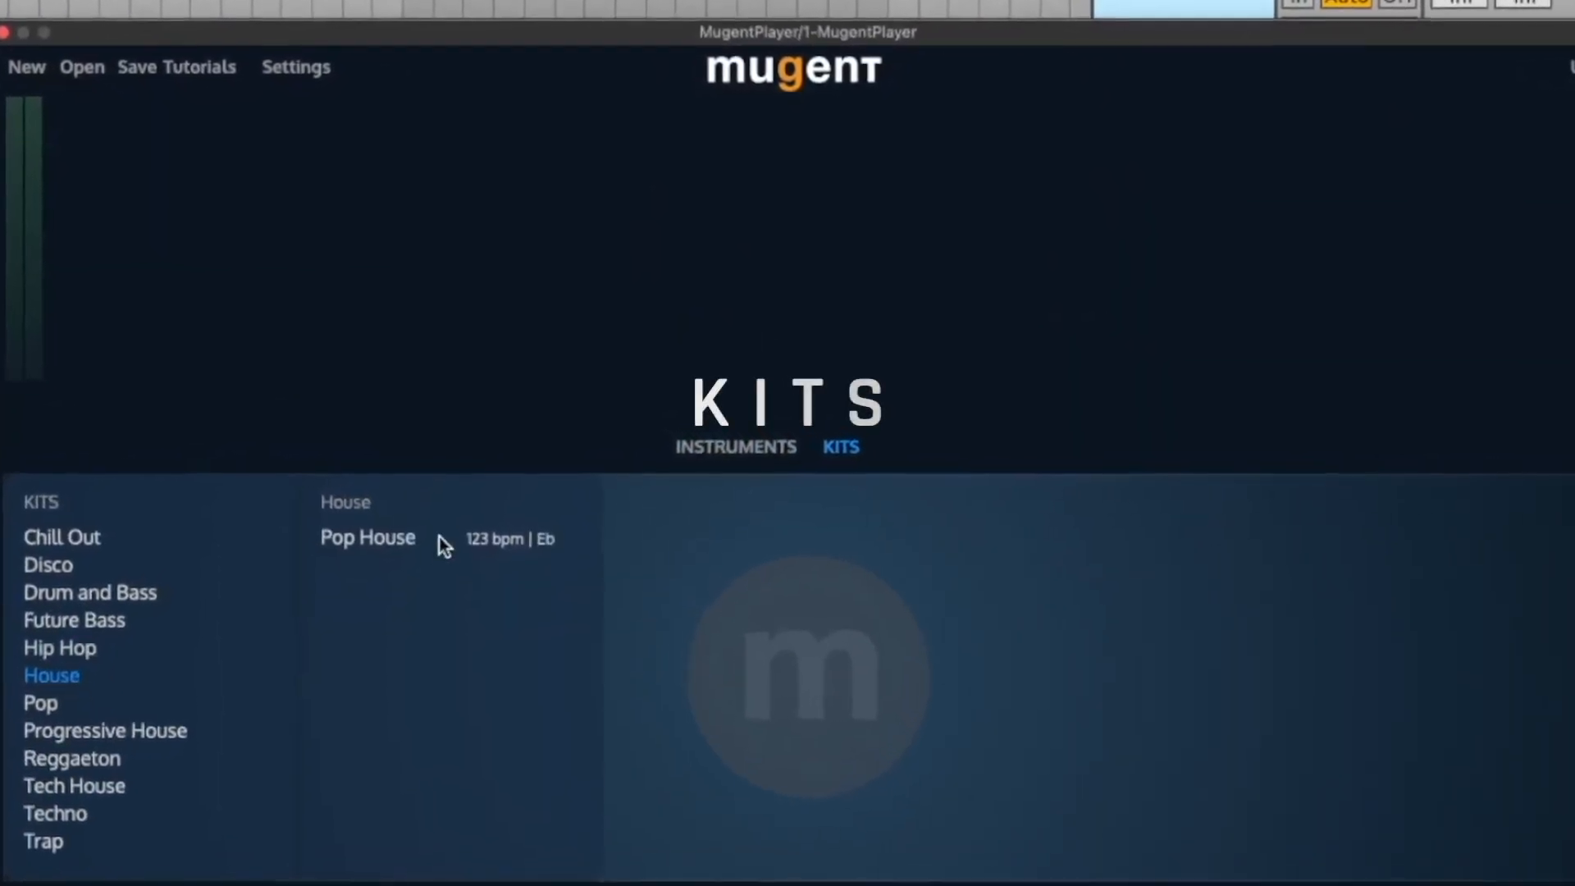
pyautogui.click(379, 543)
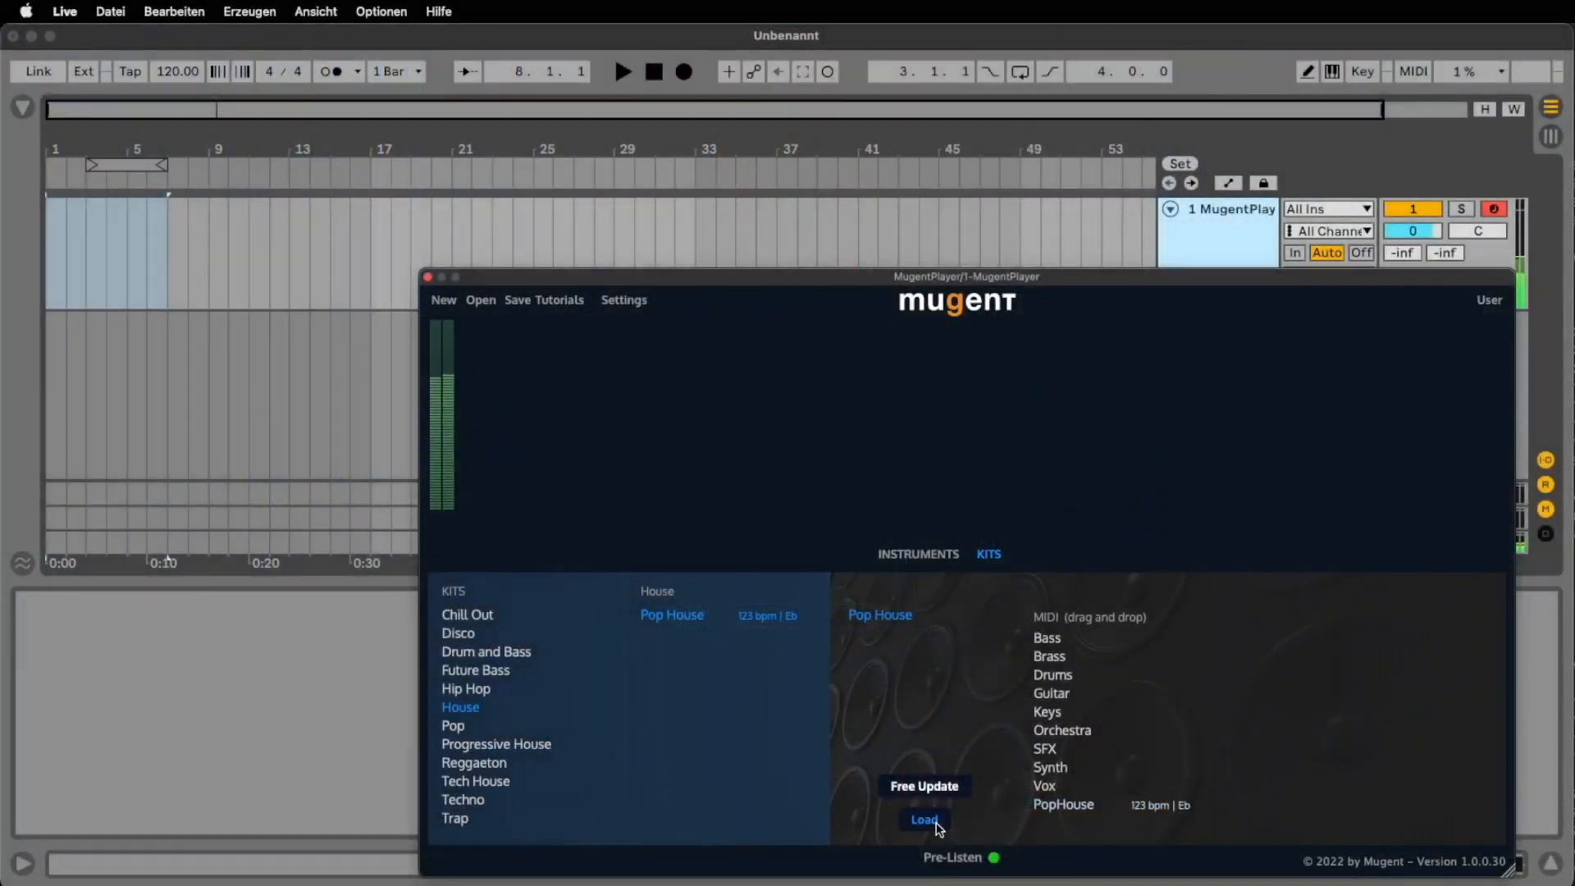
pyautogui.click(925, 820)
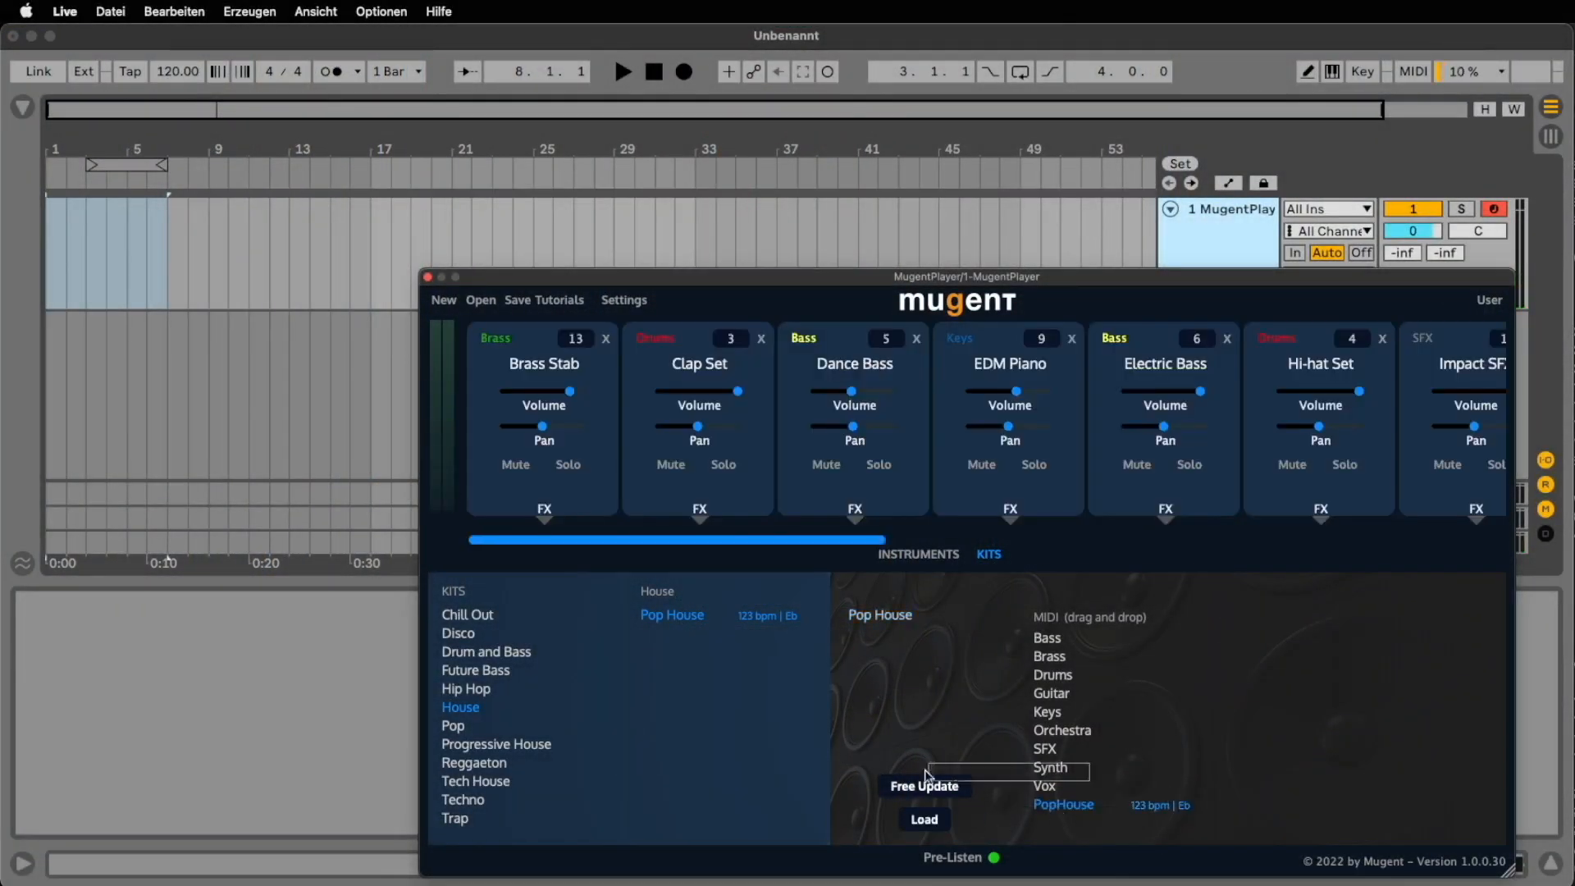
# Place the kit's PopHouse MIDI at the start of the arrangement and select the mugent Impact SFX clip
pyautogui.moveTo(925, 775); pyautogui.dragTo(131, 320)
pyautogui.moveTo(55, 282); pyautogui.dragTo(92, 259)
pyautogui.click(96, 263)
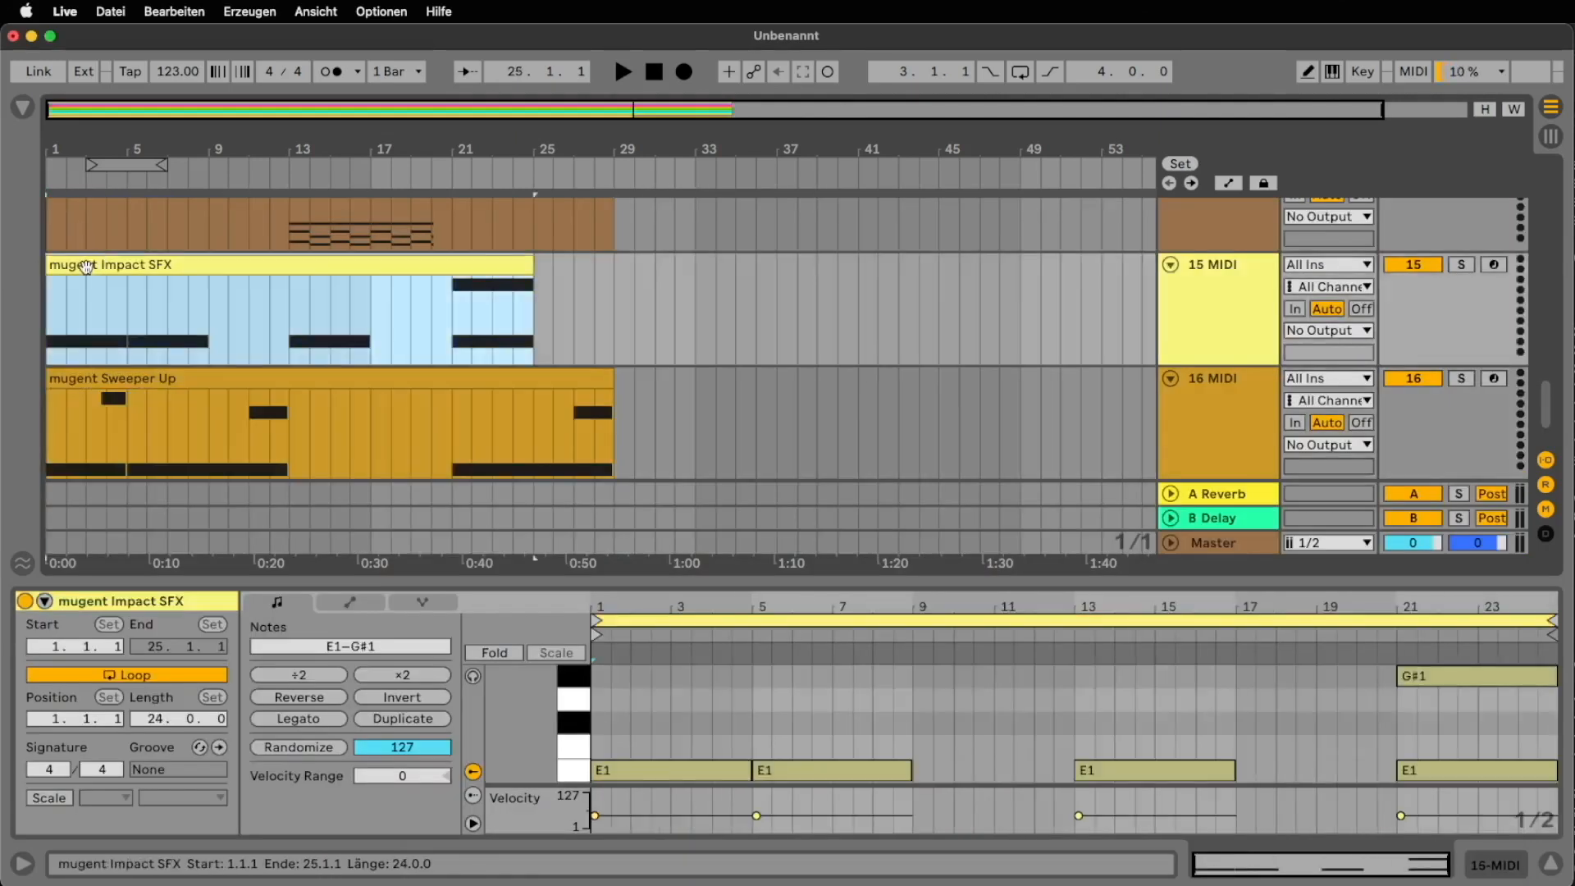
# Play the arrangement and review the kit's MIDI tracks from Impact SFX up to EDM Piano
pyautogui.scroll(5, 236, 301)
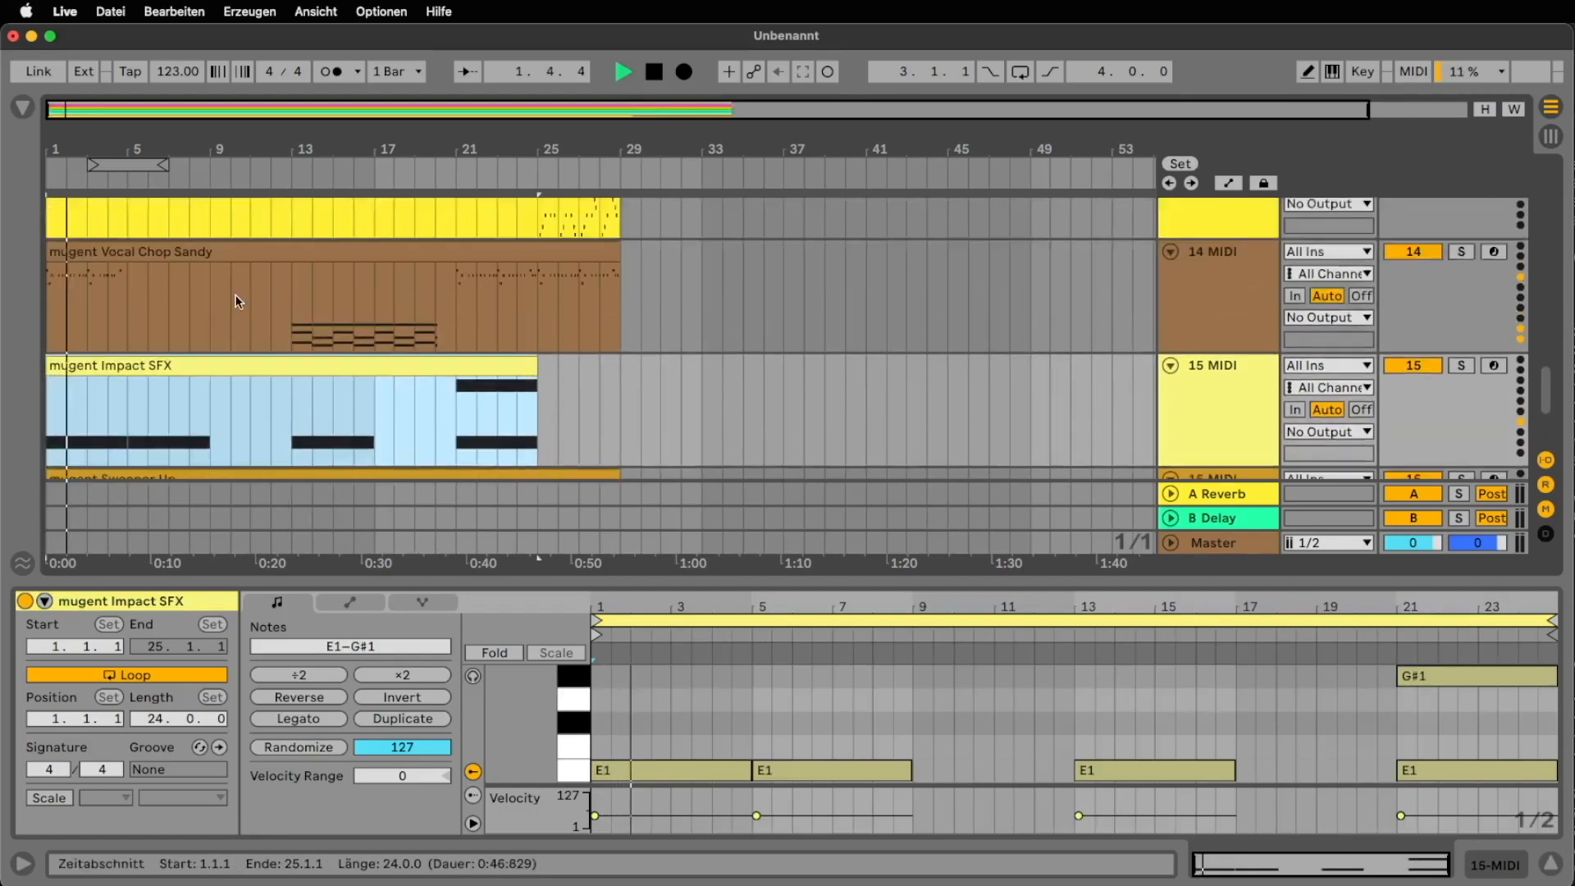
pyautogui.scroll(5, 236, 301)
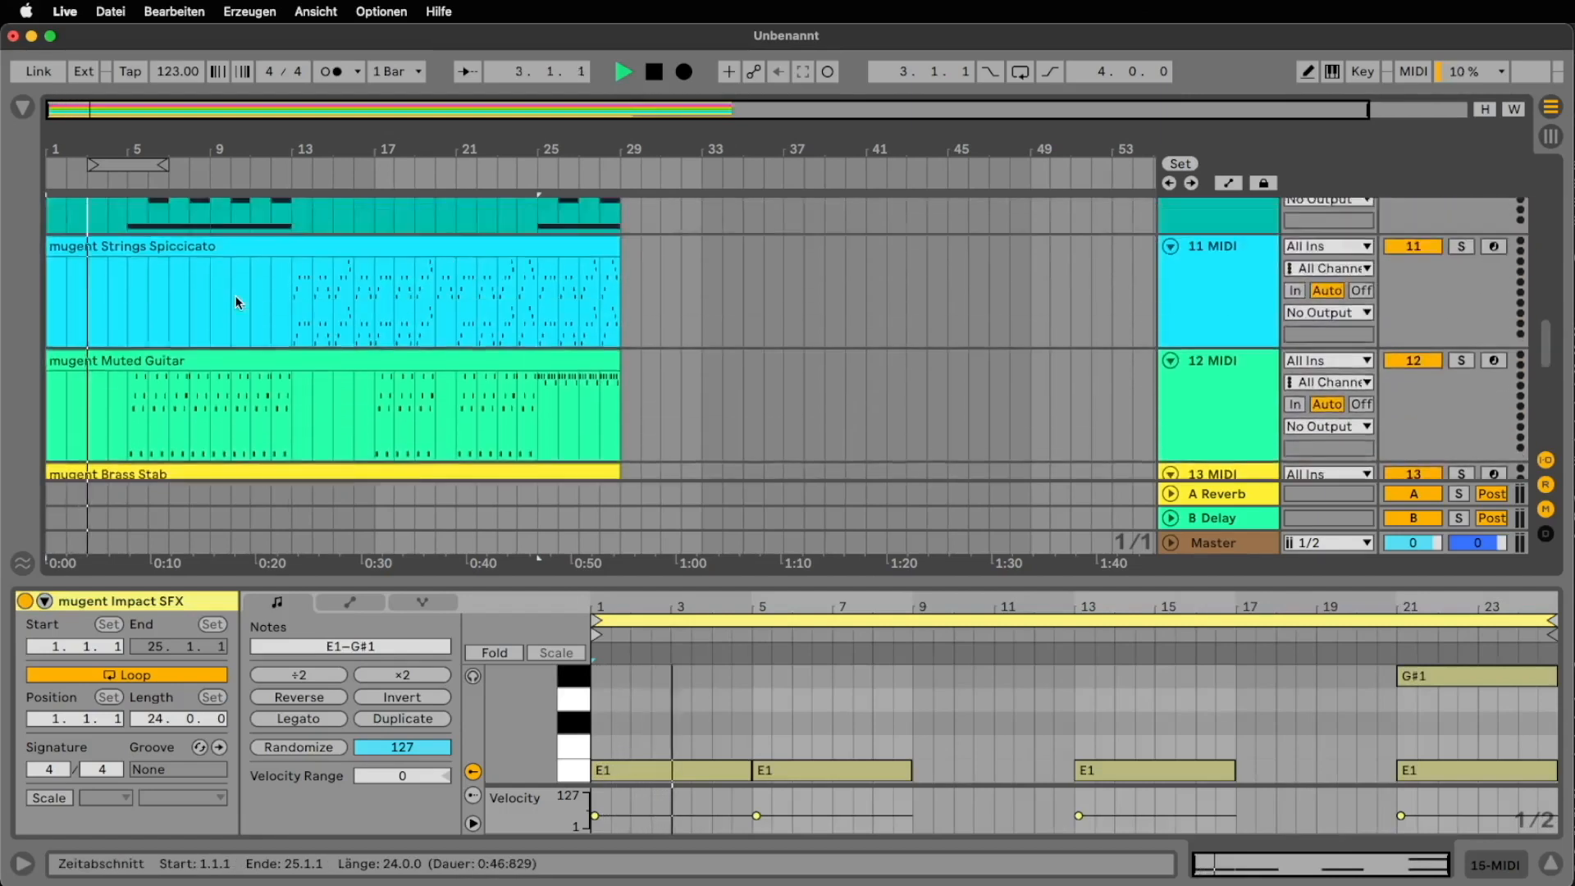
pyautogui.click(115, 260)
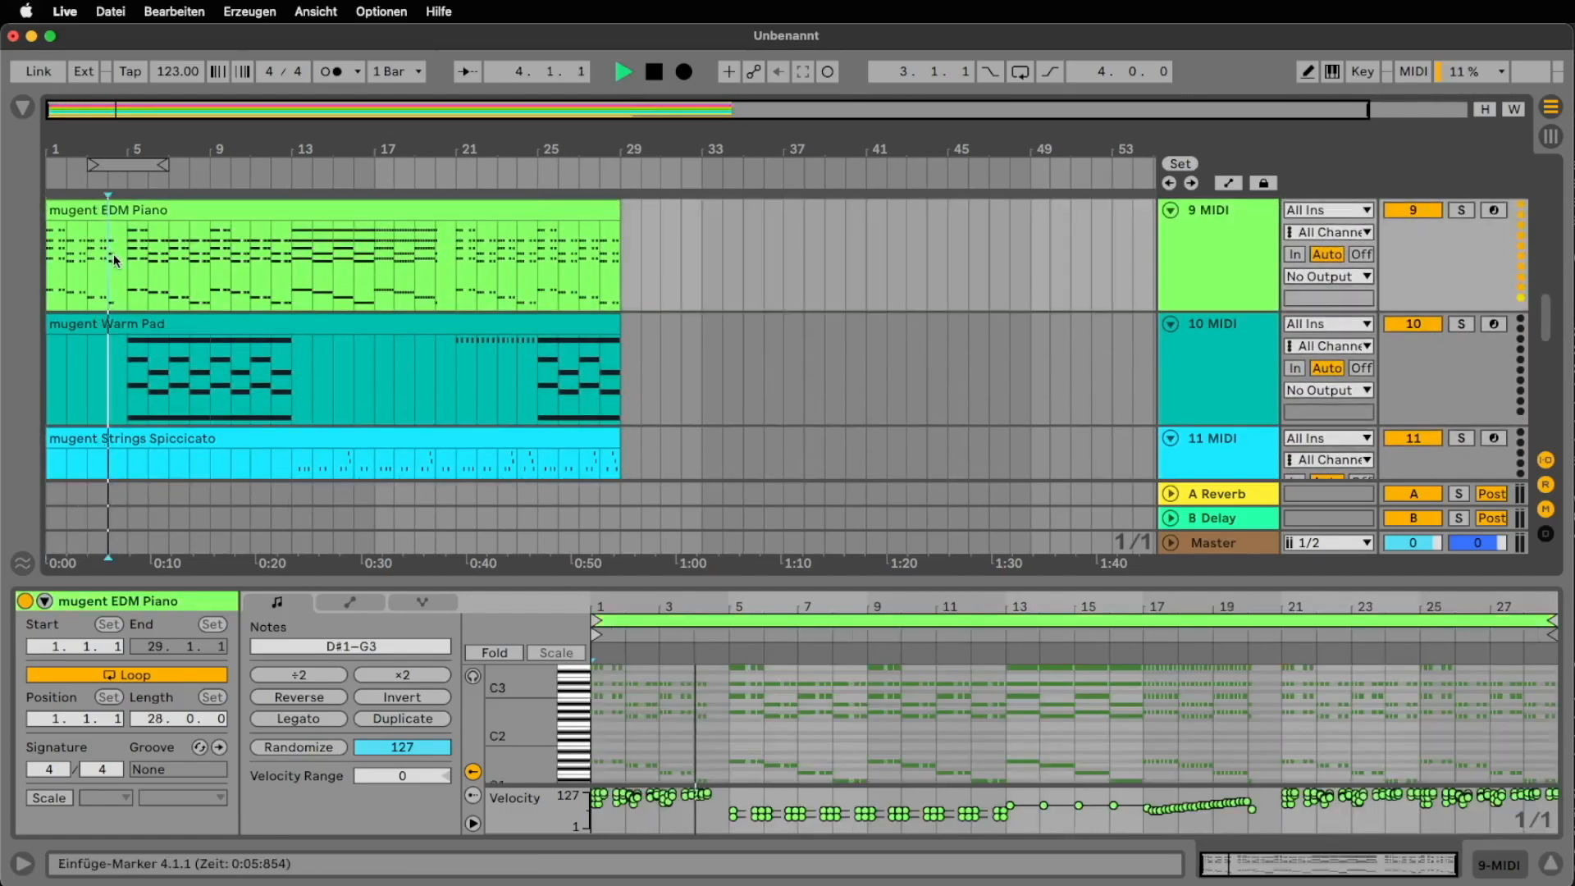
pyautogui.moveTo(124, 260); pyautogui.dragTo(37, 256)
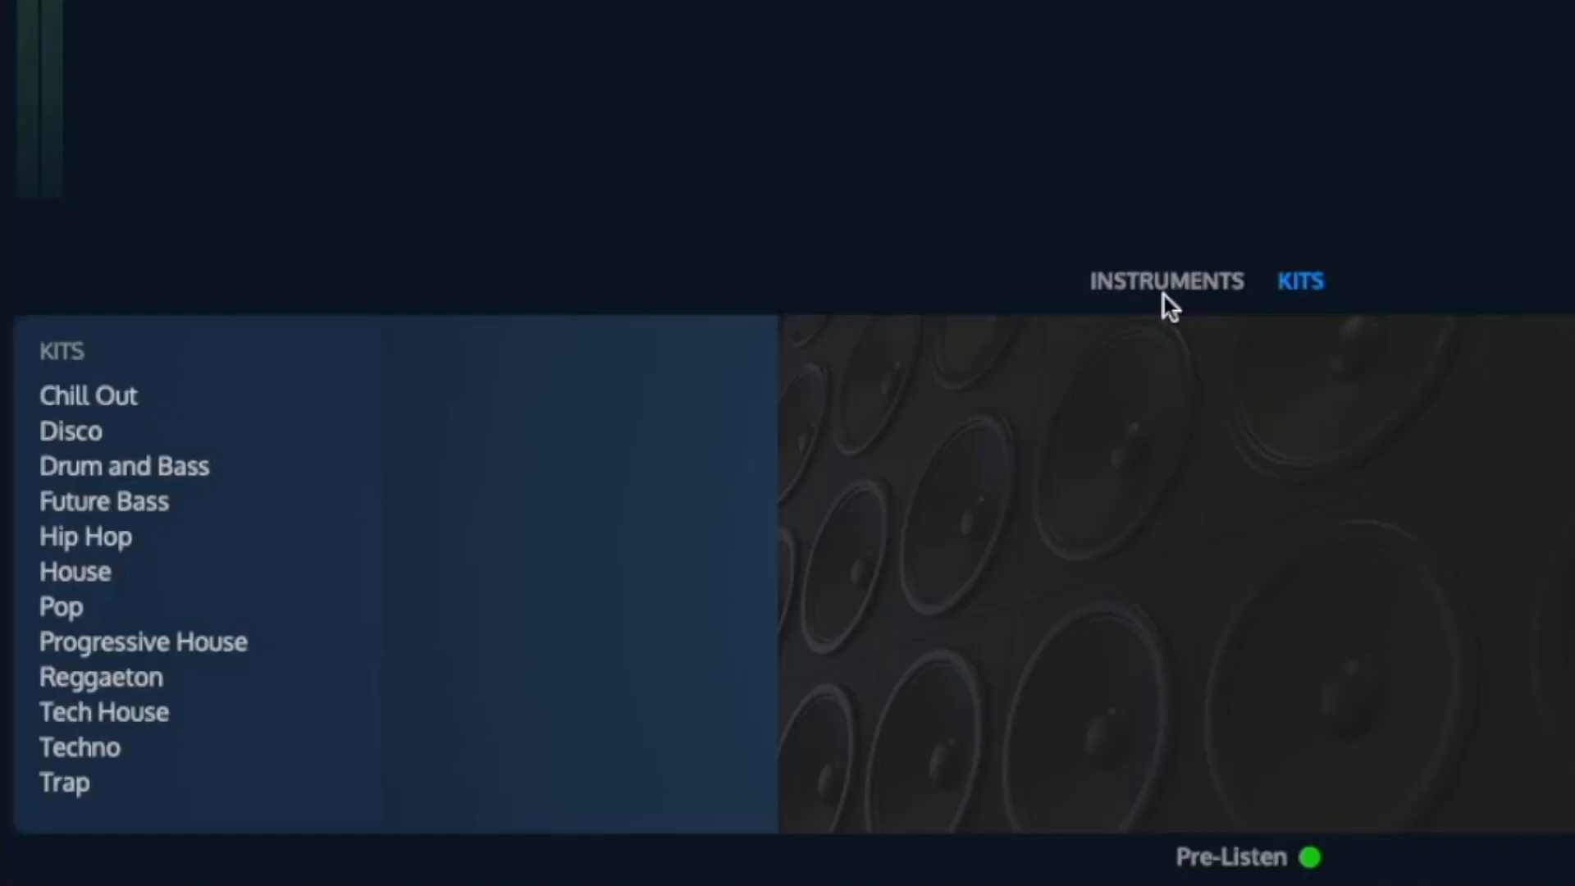
# Choose Hip Hop Classic Drums from the Drums instruments and place its HipHopChill MIDI at bar 71 of the arrangement
pyautogui.click(1165, 289)
pyautogui.click(47, 397)
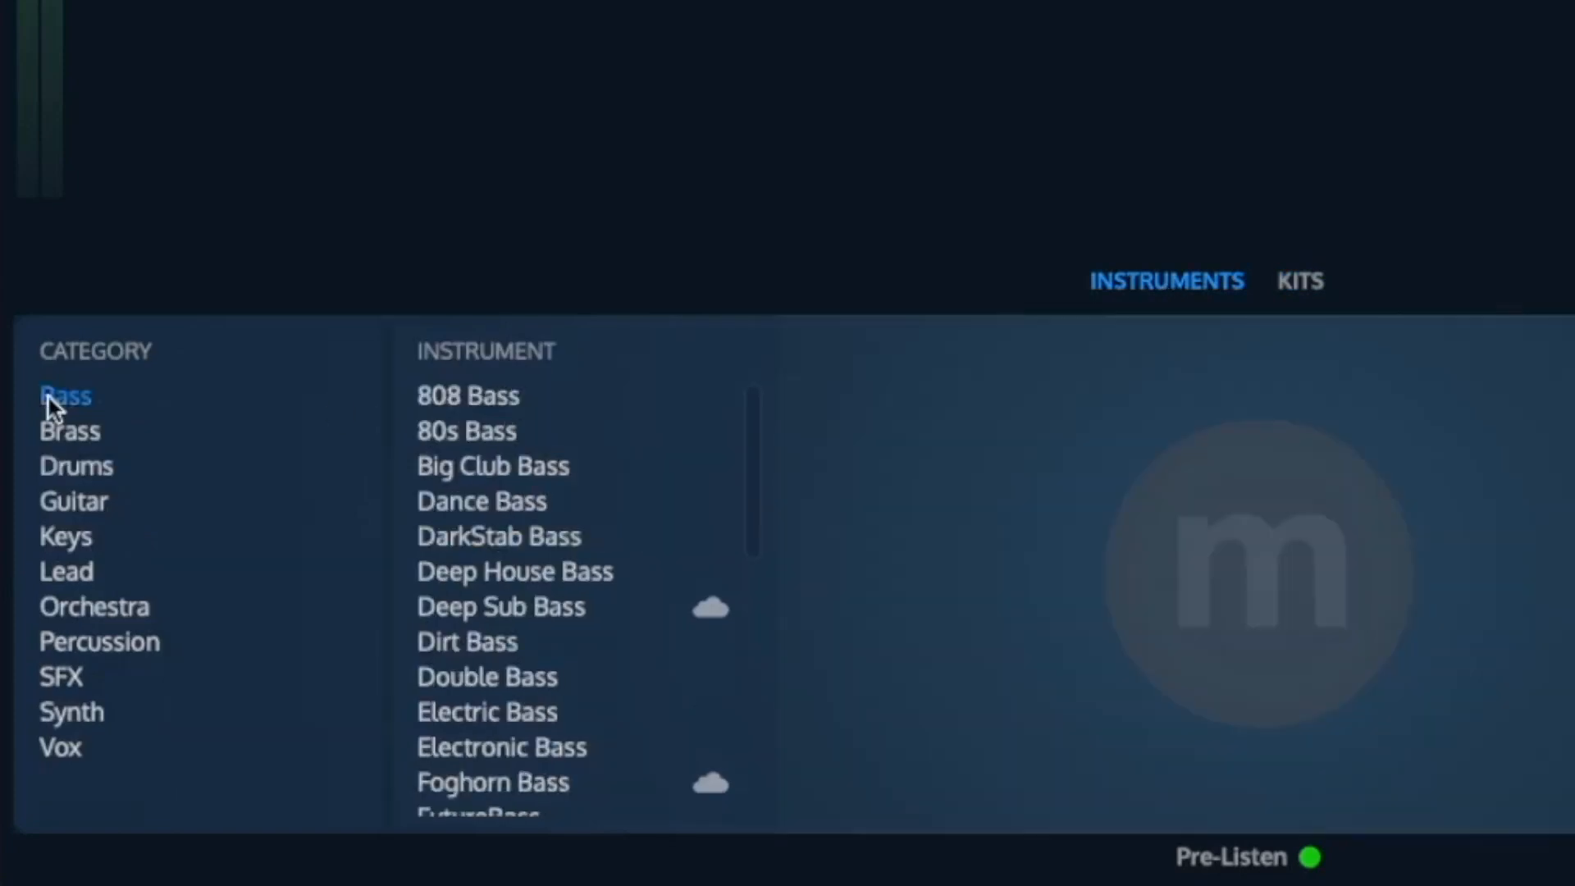
pyautogui.click(67, 433)
pyautogui.click(77, 465)
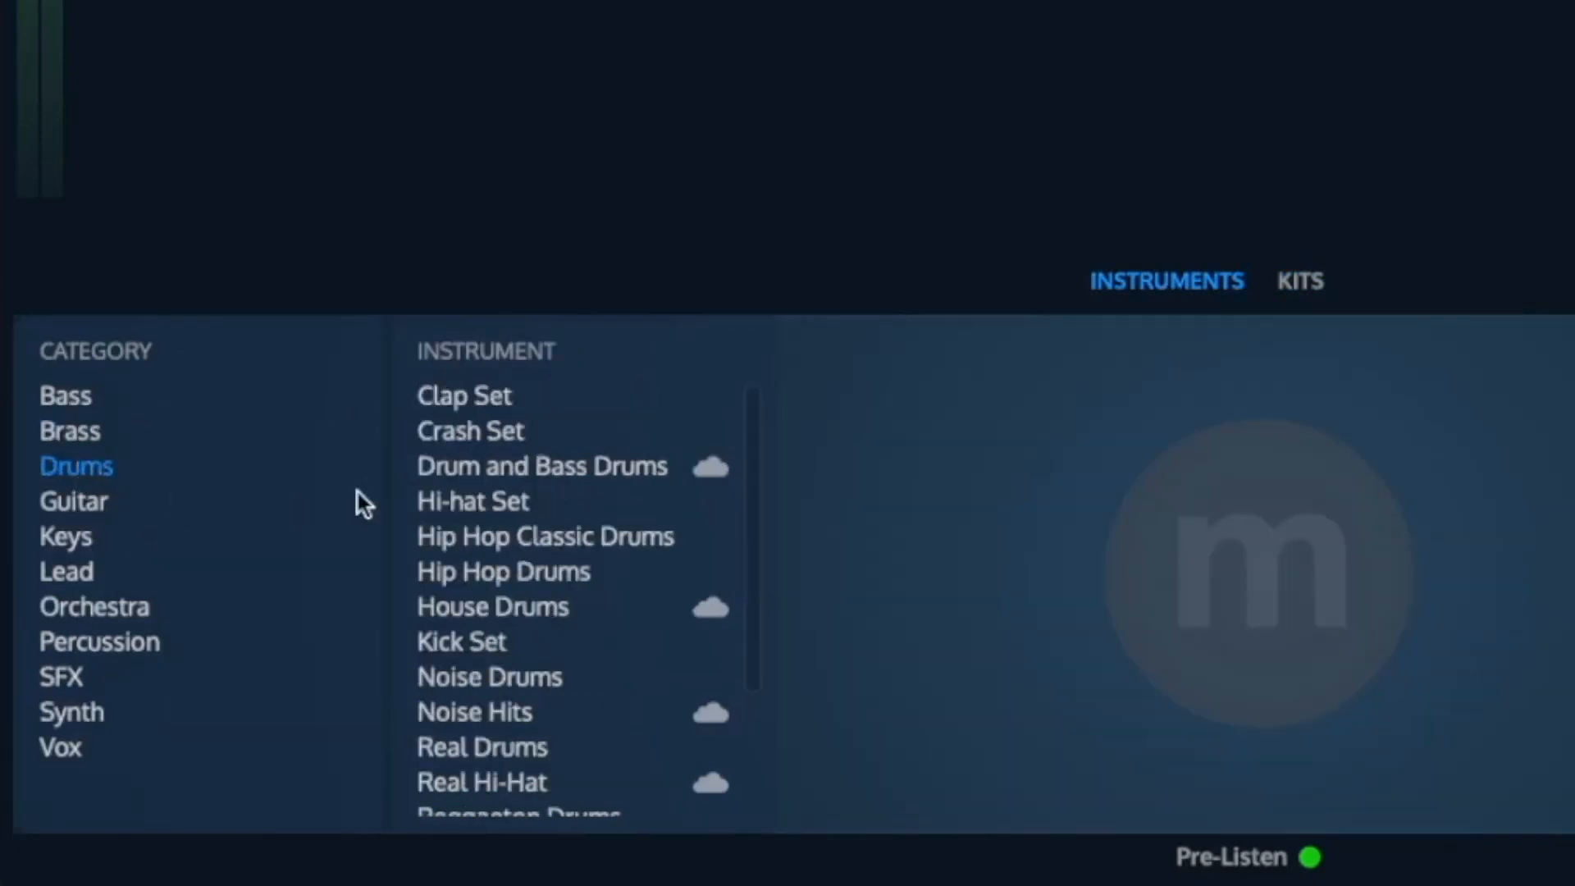
pyautogui.click(566, 535)
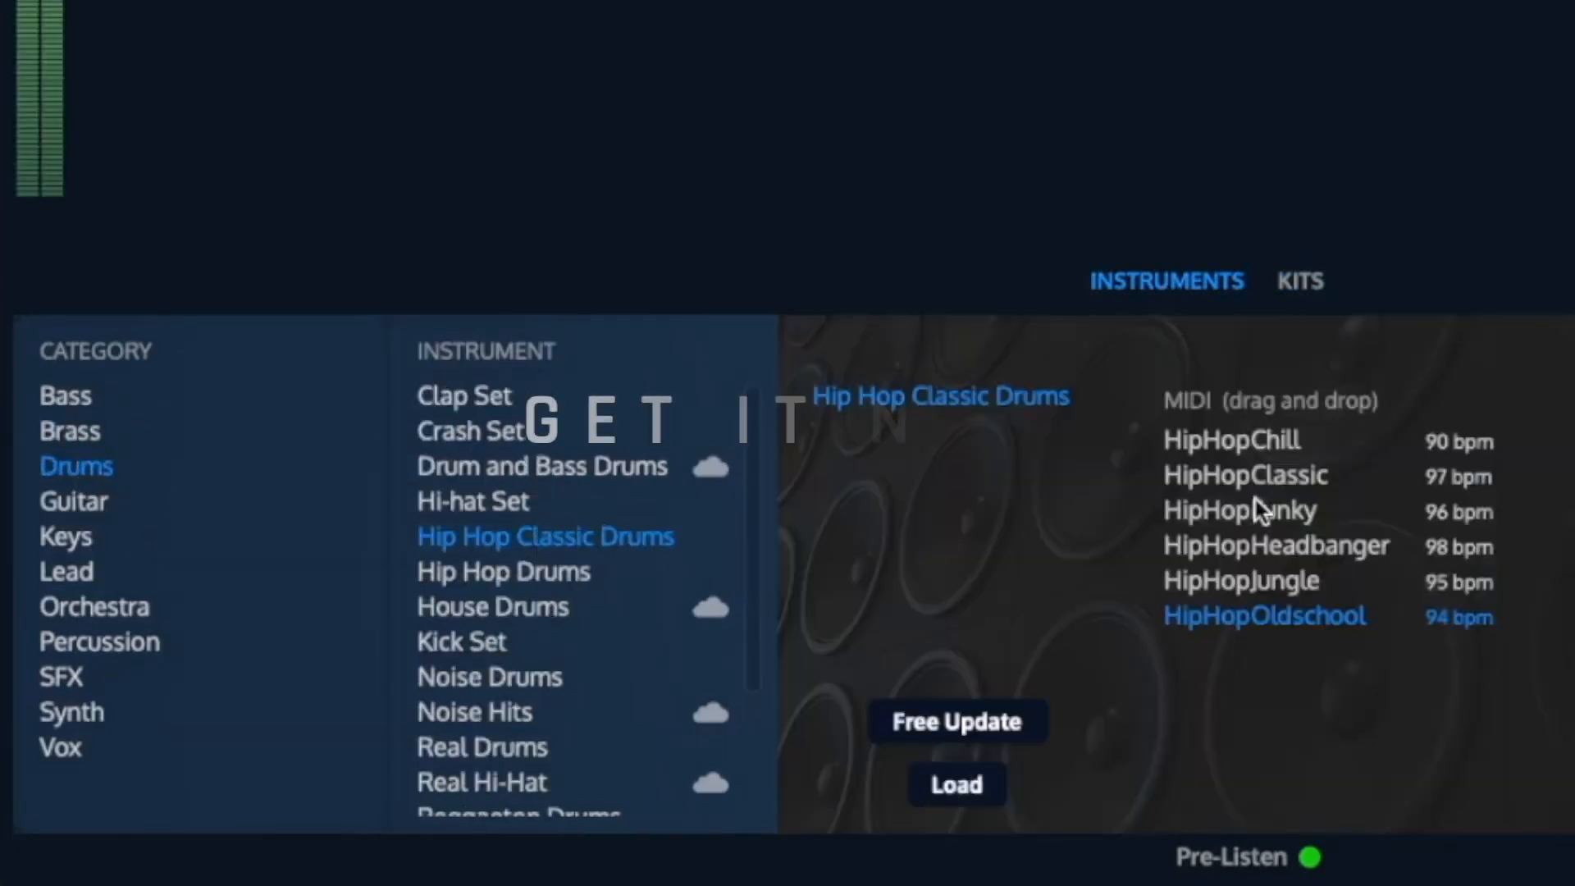
pyautogui.moveTo(1259, 439); pyautogui.dragTo(1427, 340)
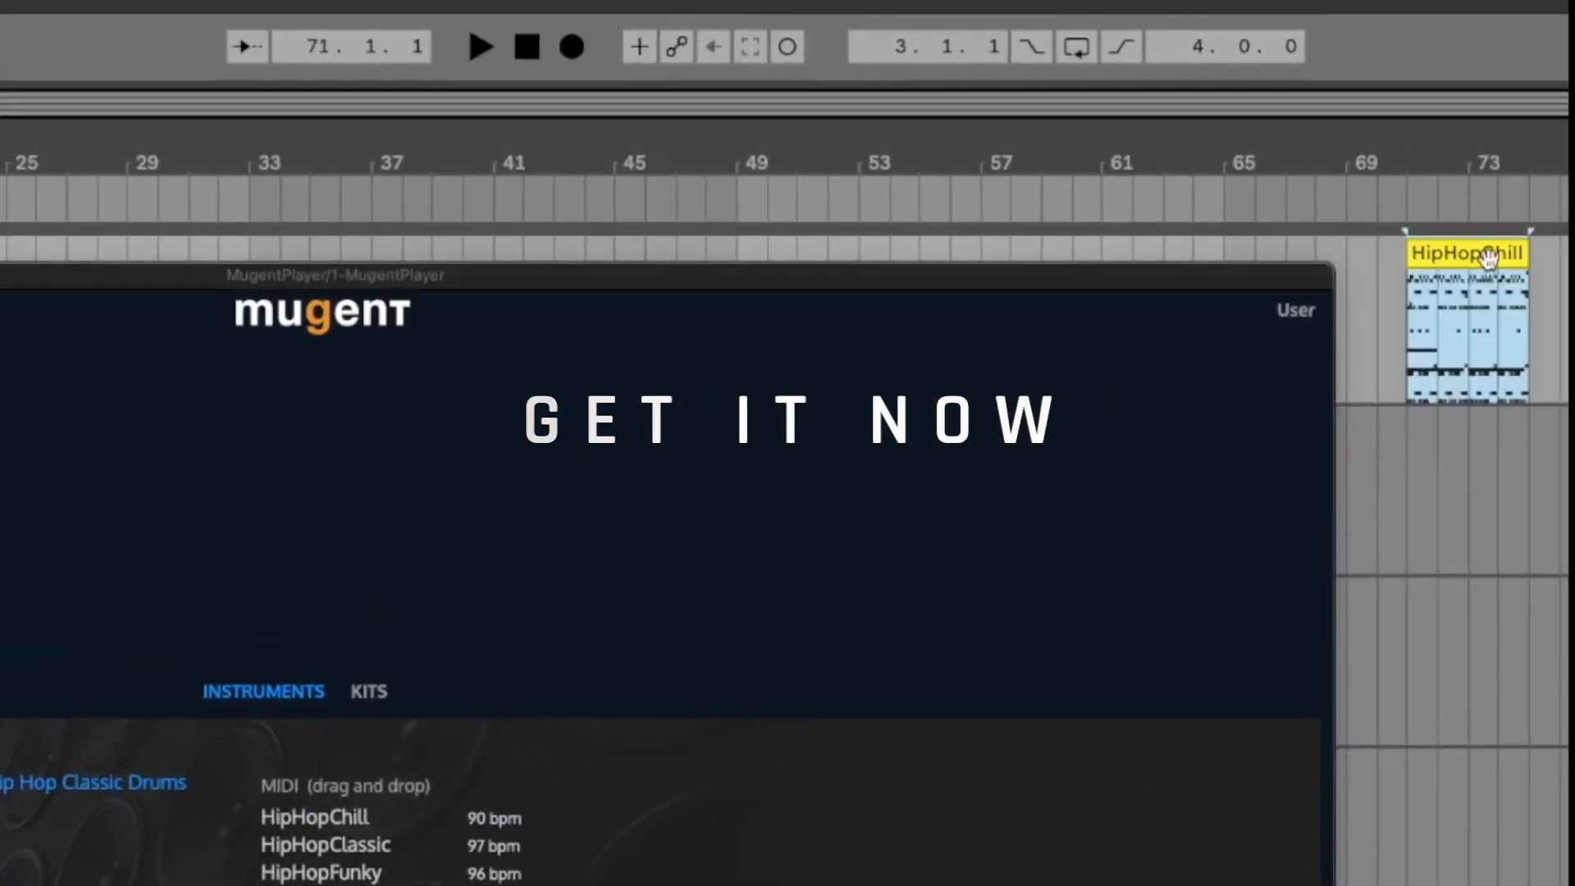